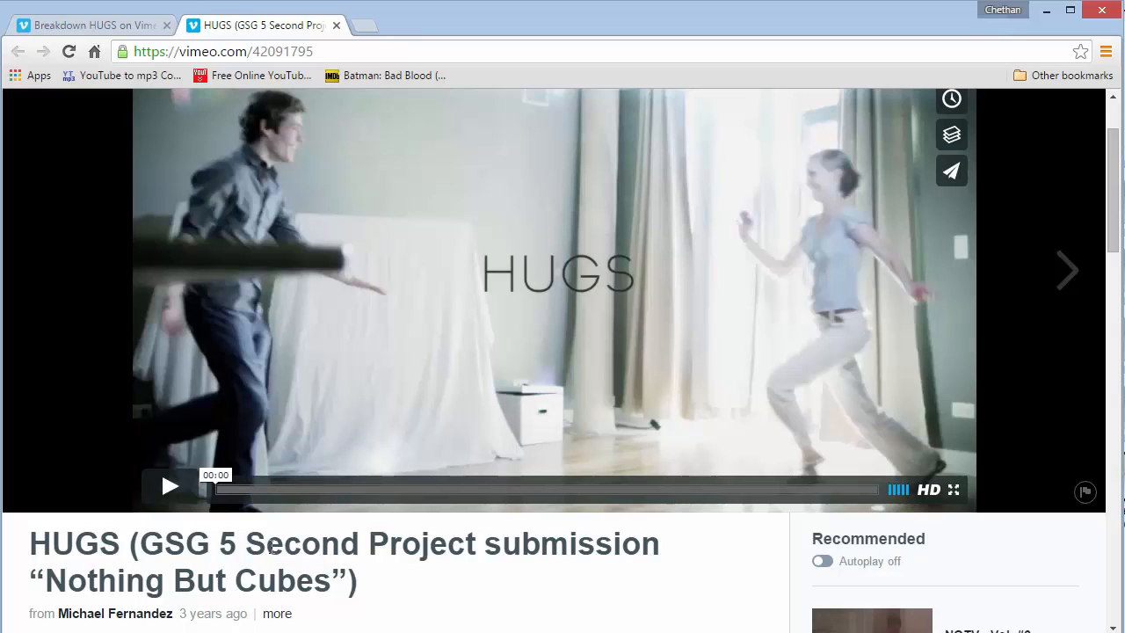
- Play the HUGS (GSG 5 Second Project submission) video on Vimeo and watch it again from the start
scroll(391, 441, "up", 2)
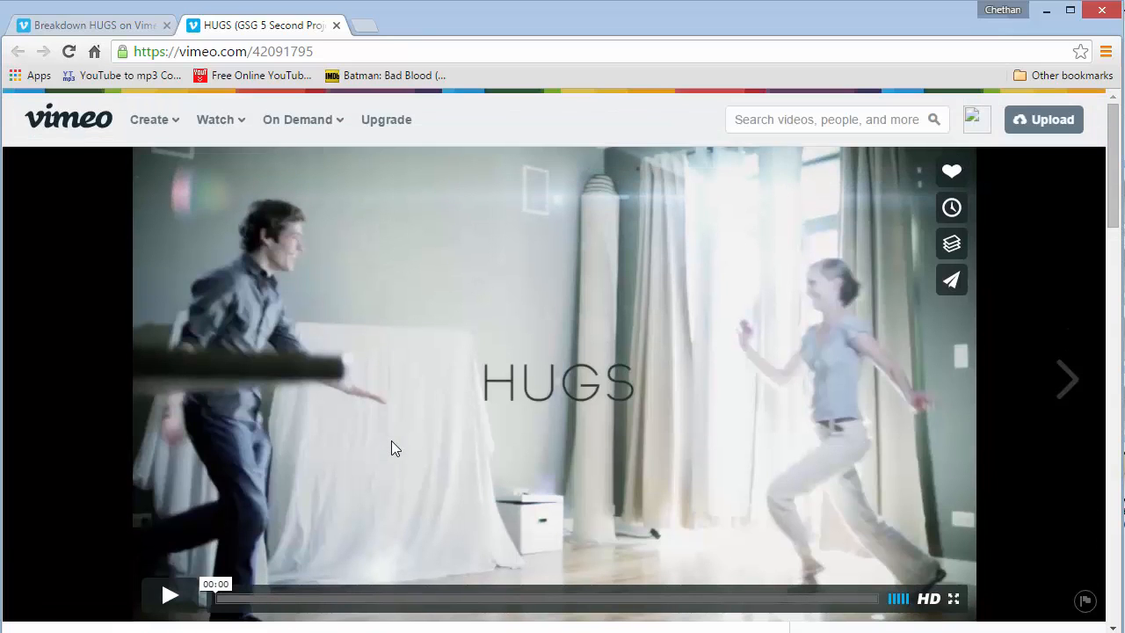
left_click(166, 596)
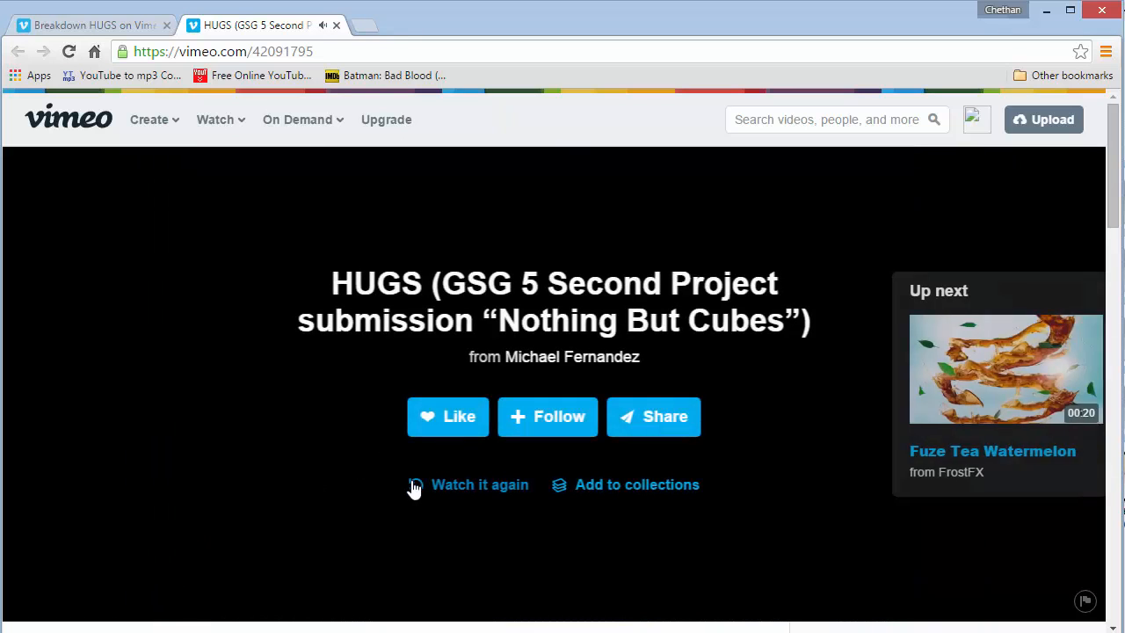
left_click(413, 484)
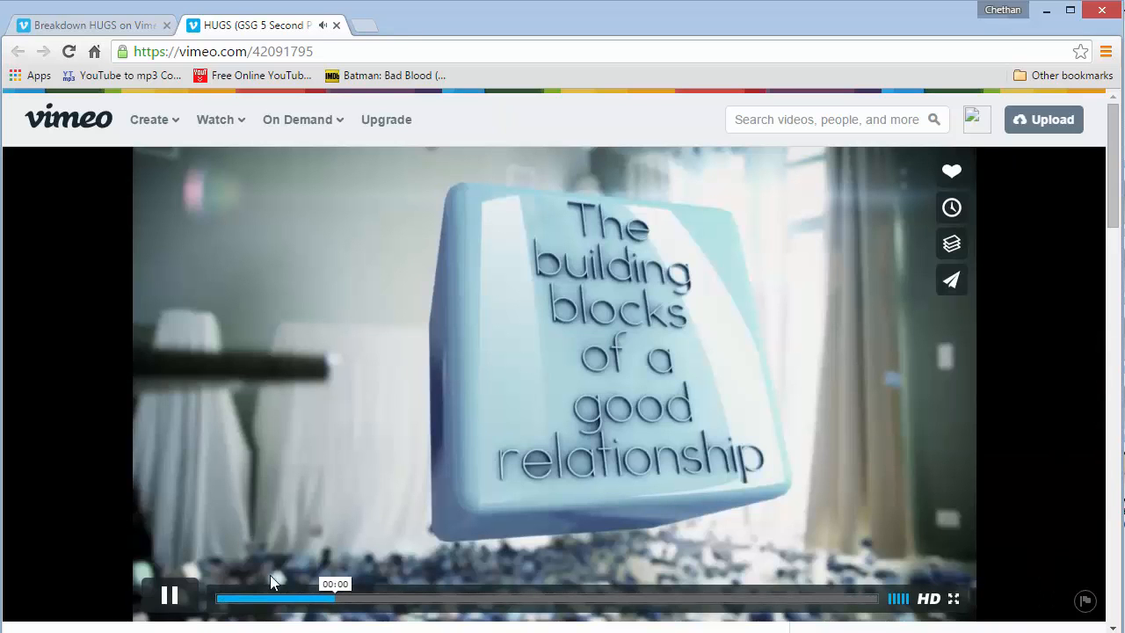
left_click(253, 594)
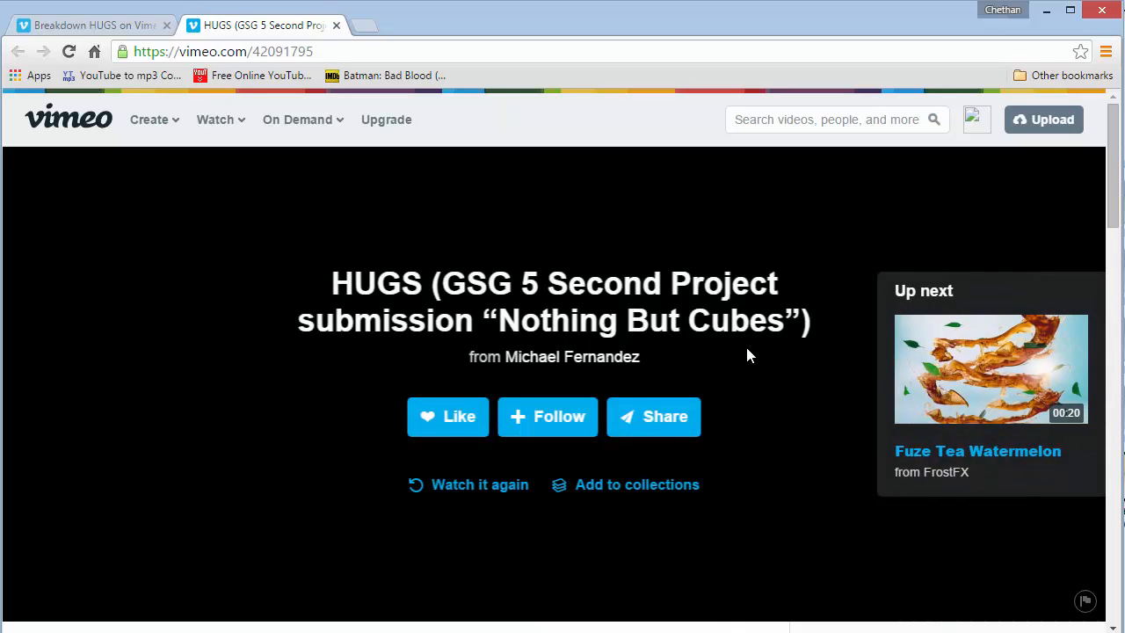
scroll(746, 352, "down", 3)
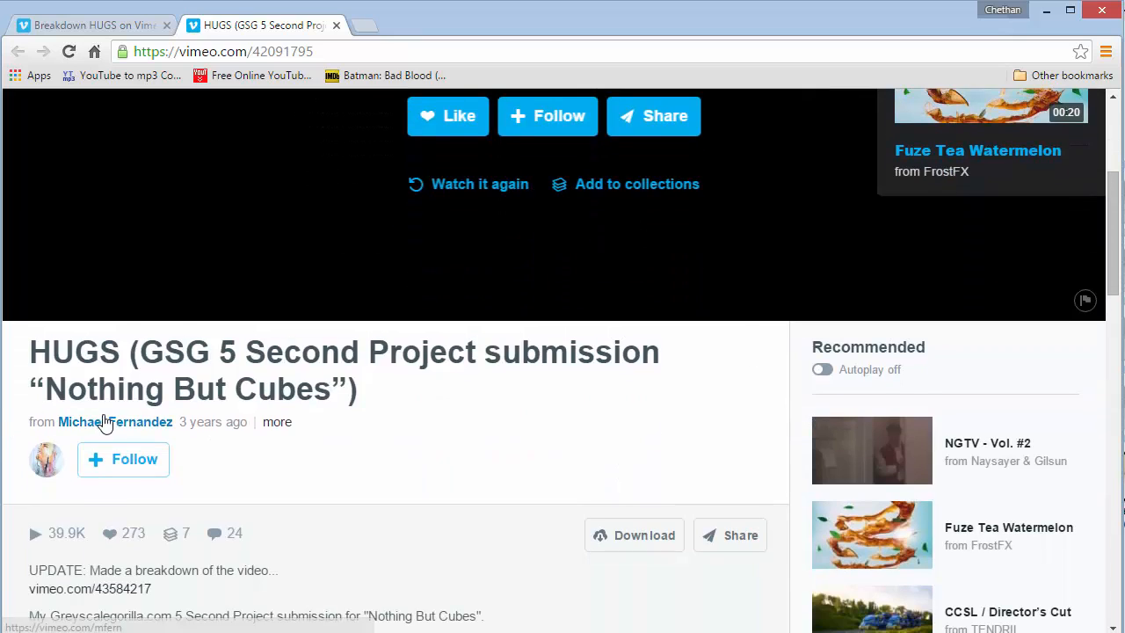
- Switch to the Breakdown HUGS video tab, play it and scrub through the breakdown
left_click(137, 27)
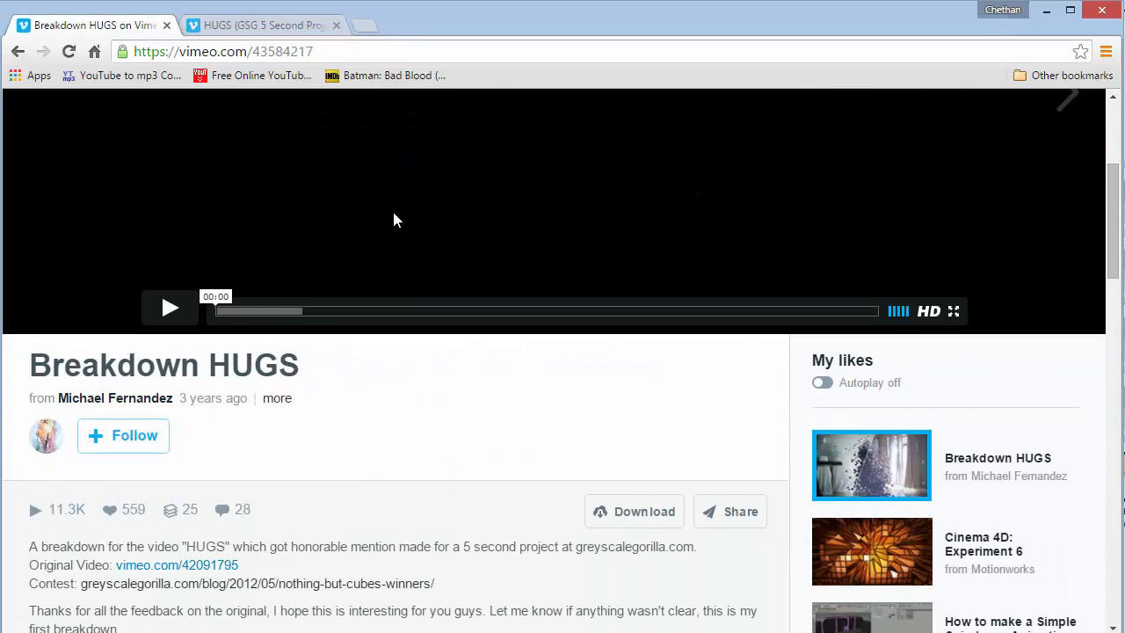
scroll(392, 218, "up", 3)
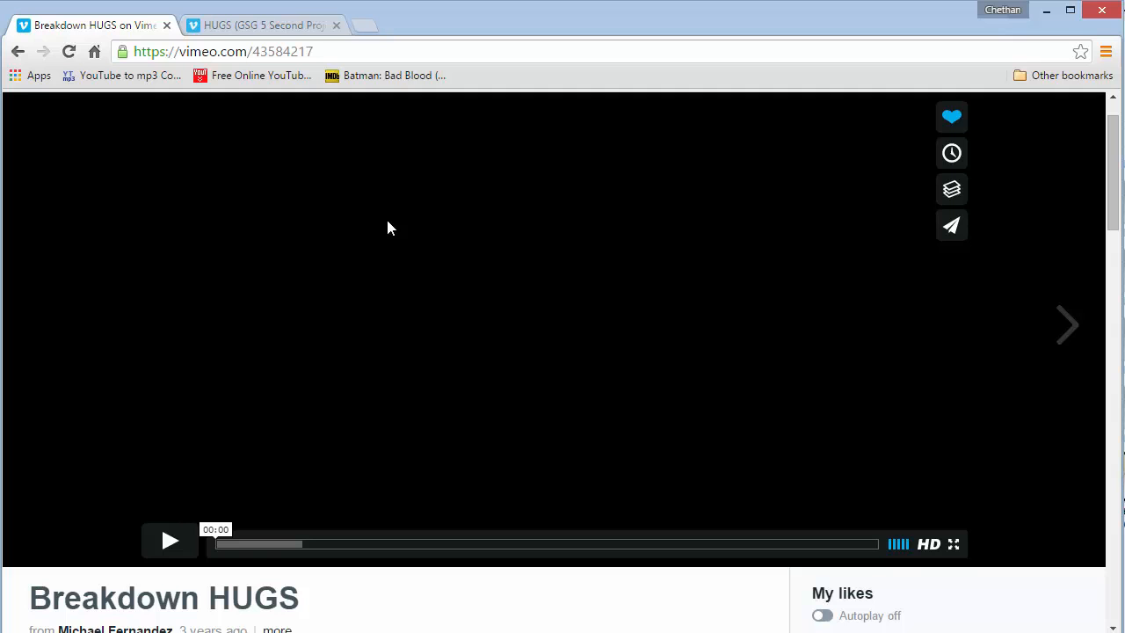
left_click(170, 541)
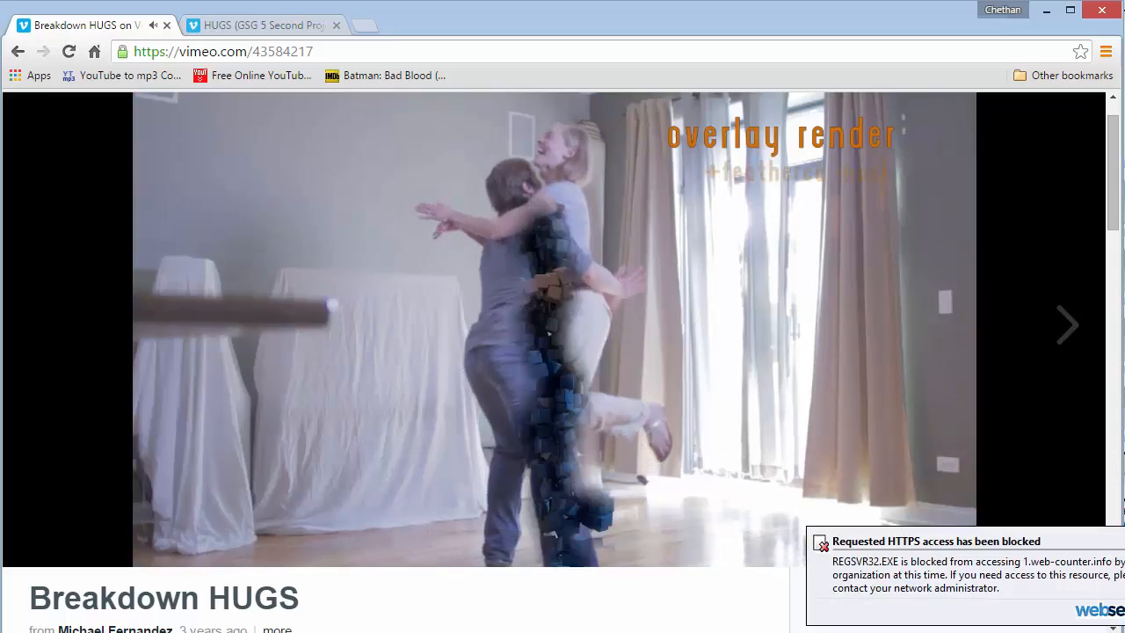
left_click(664, 423)
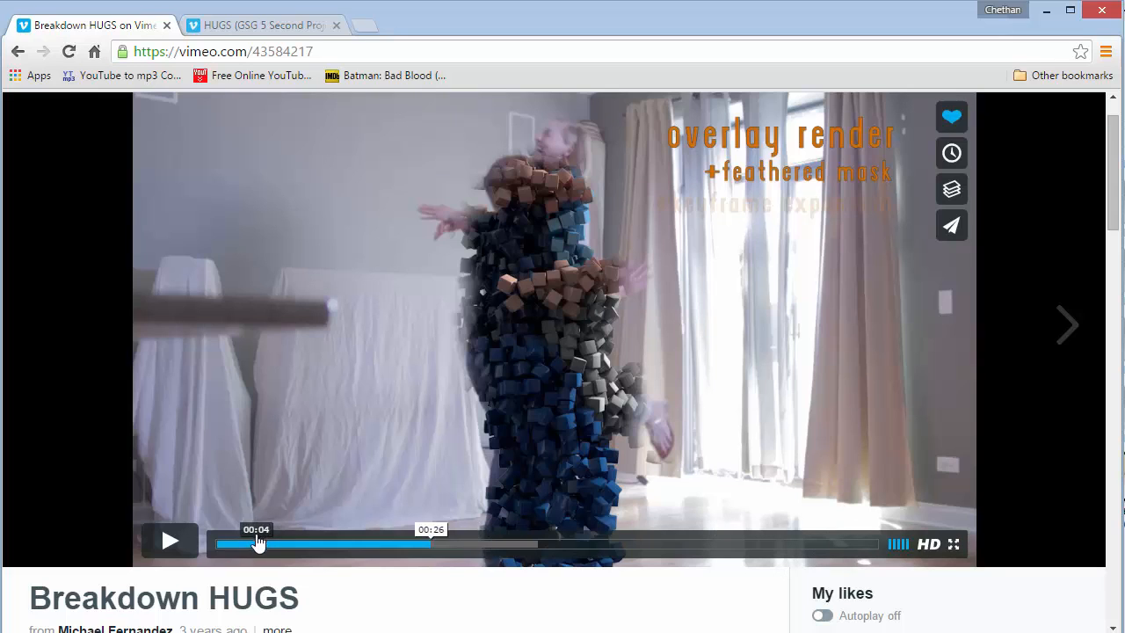
left_click(253, 538)
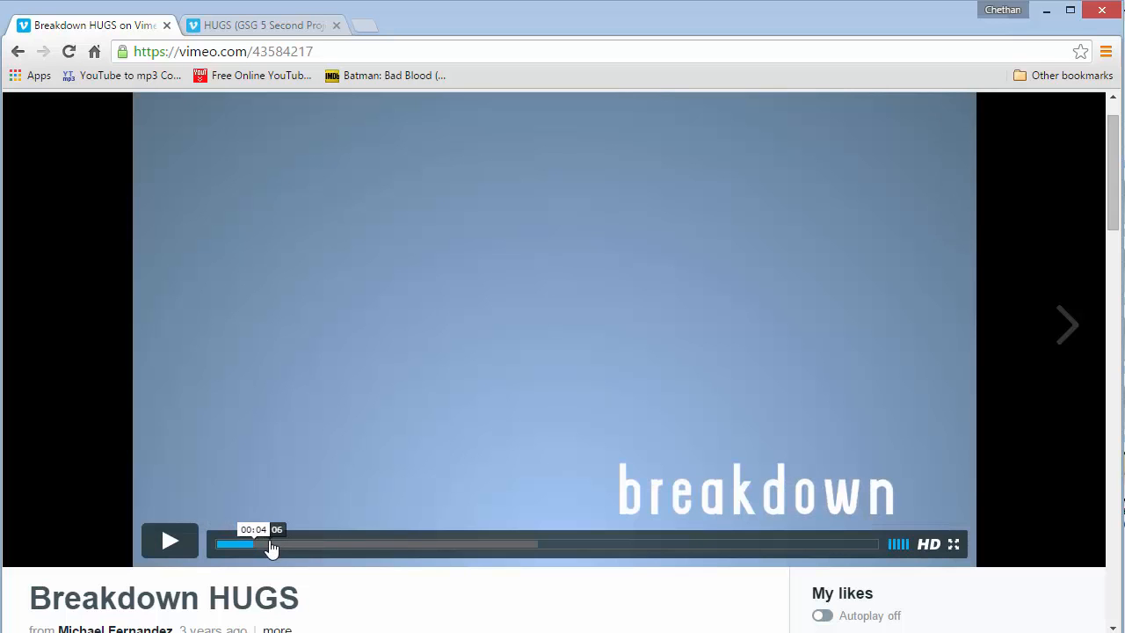
left_click(272, 544)
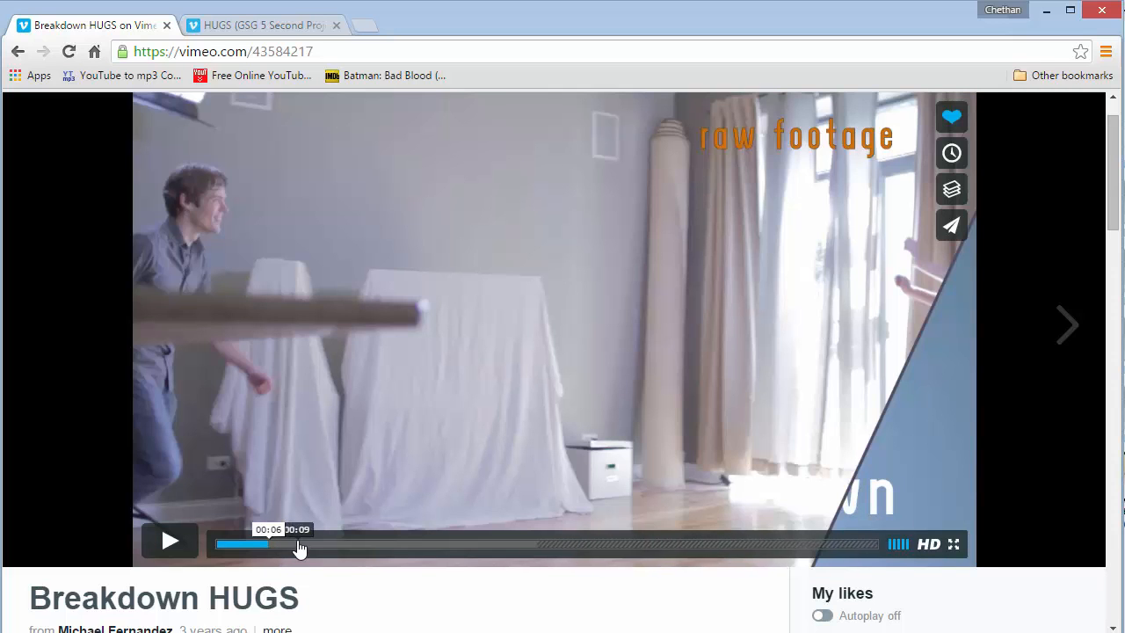
left_click(298, 542)
left_click(344, 538)
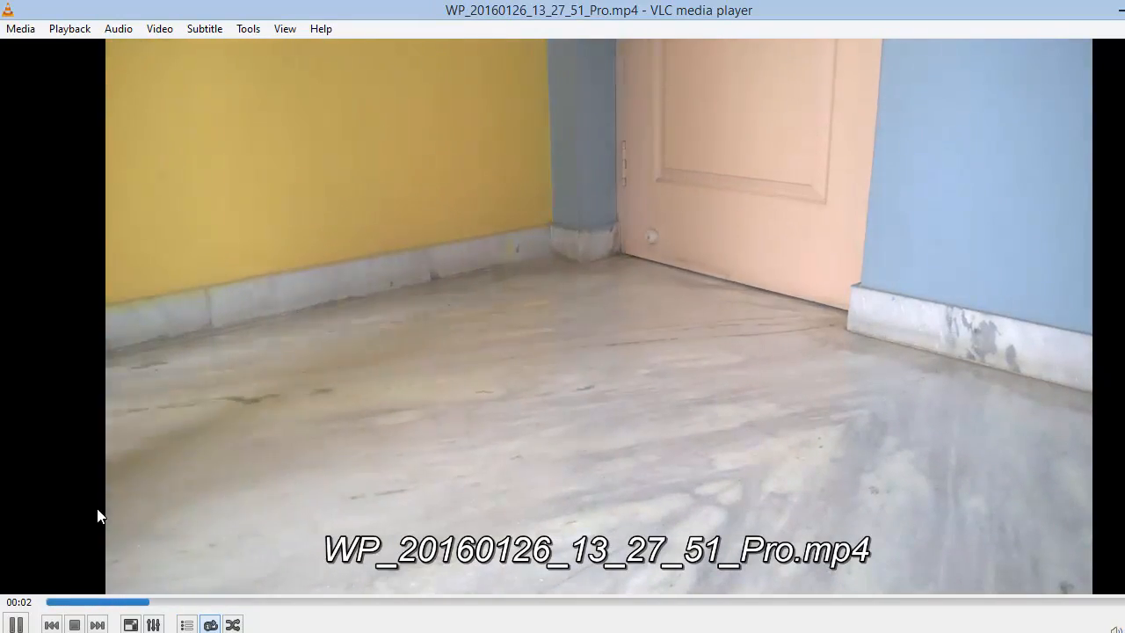
- Review the recorded room footage WP_20160126_13_27_51_Pro.mp4 near its end and close the player
left_click(17, 625)
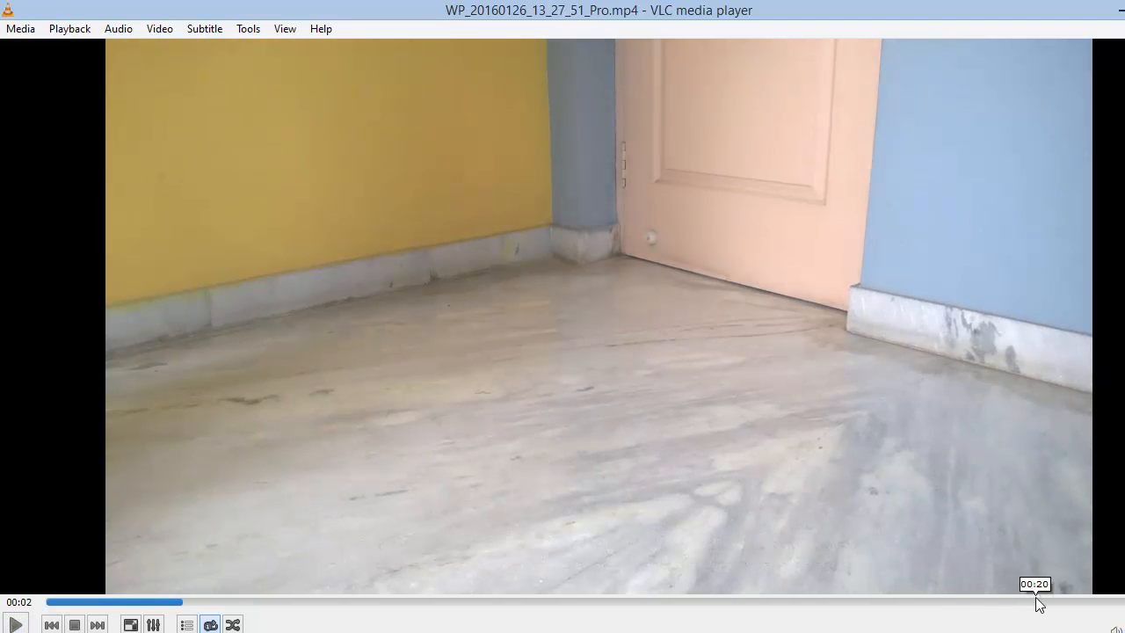
left_click_drag(1049, 602, 1094, 607)
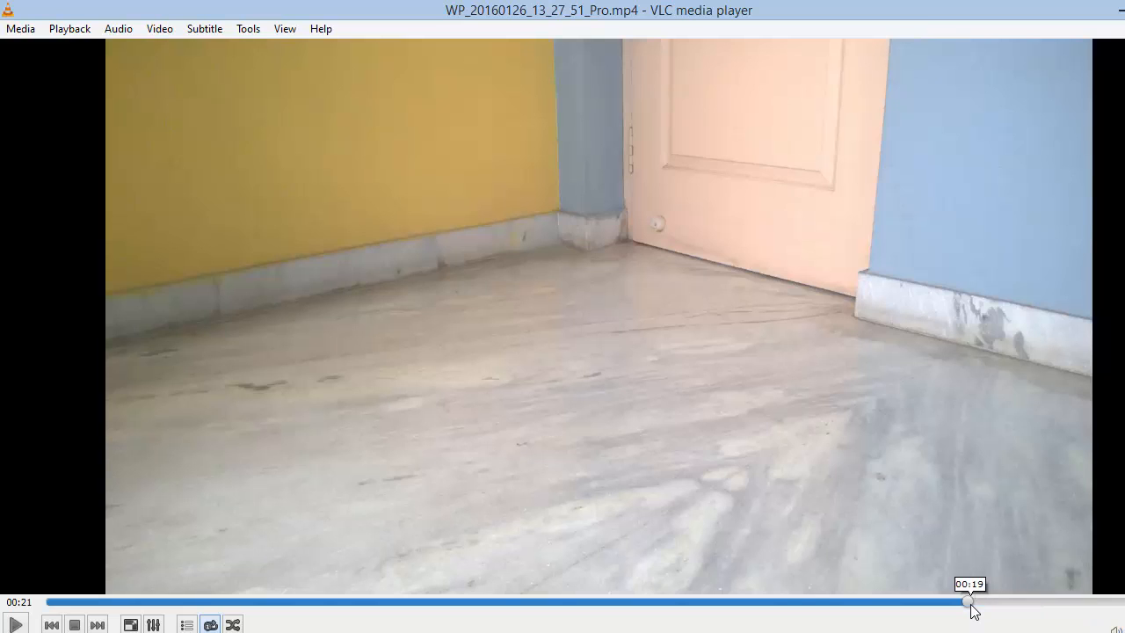
left_click(972, 604)
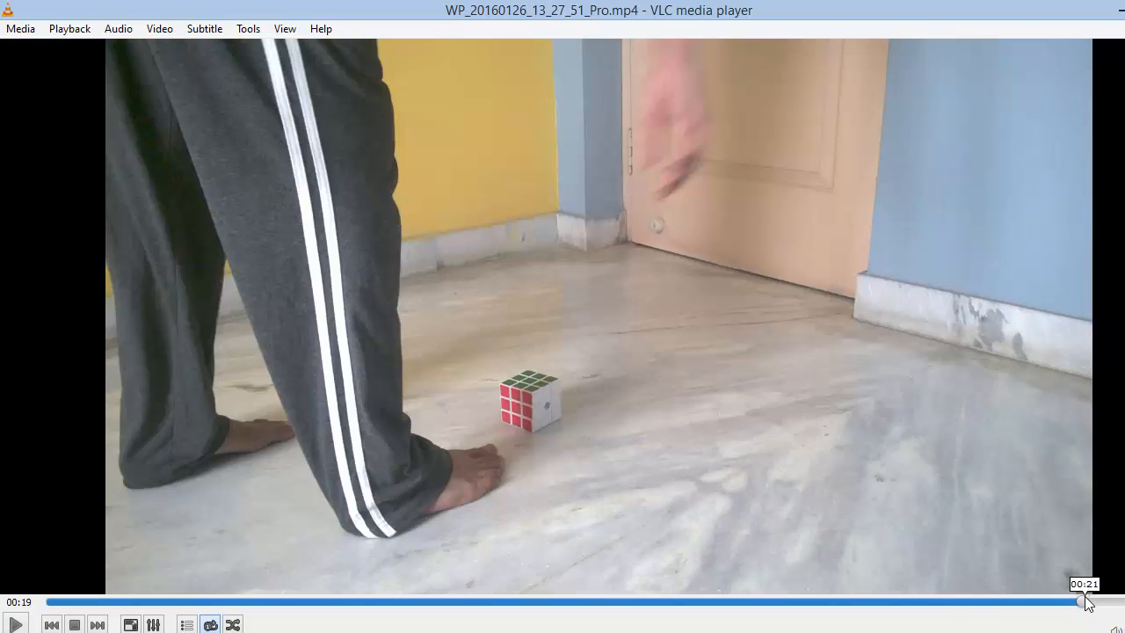
left_click(1085, 602)
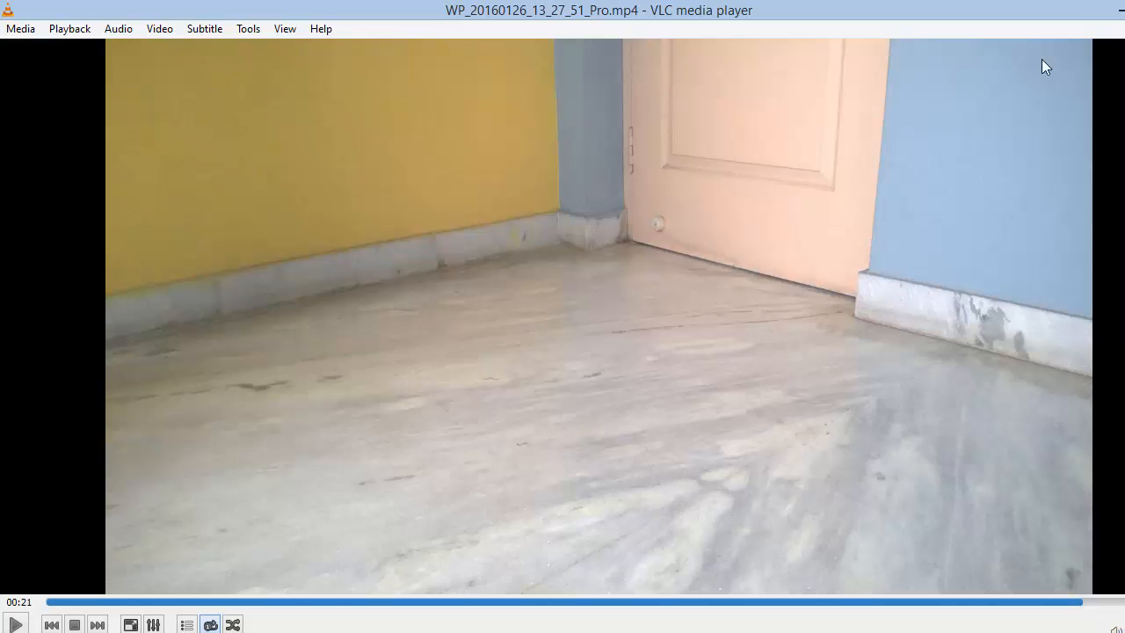
left_click(1124, 10)
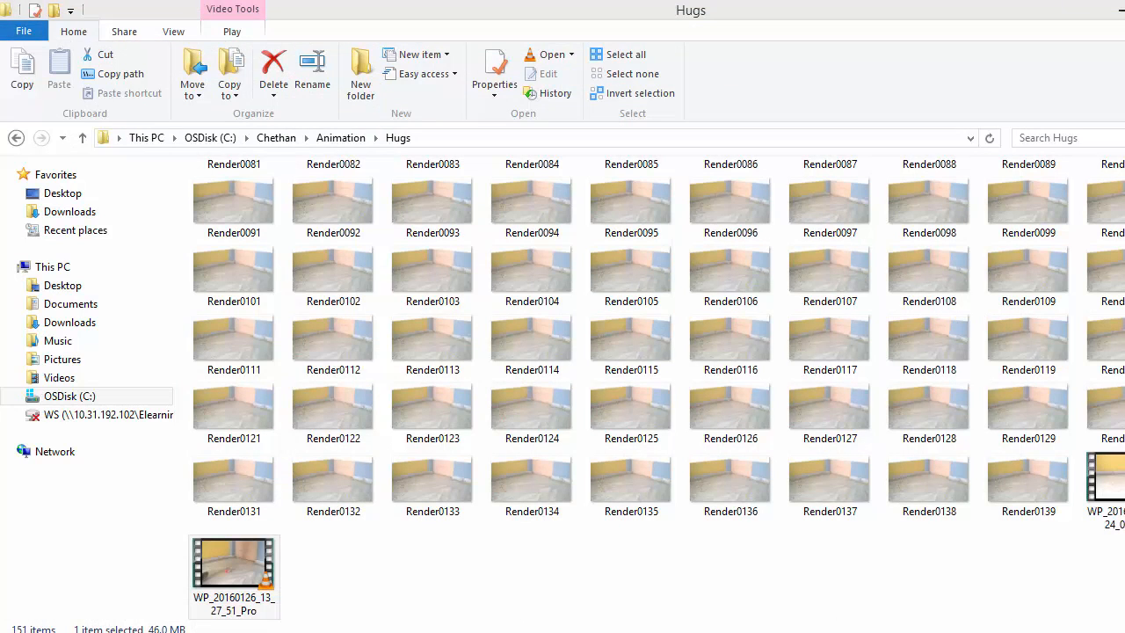
- Import the WP_20160126_13_27_51_Pro.mp4 footage into the After Effects project
left_click(839, 632)
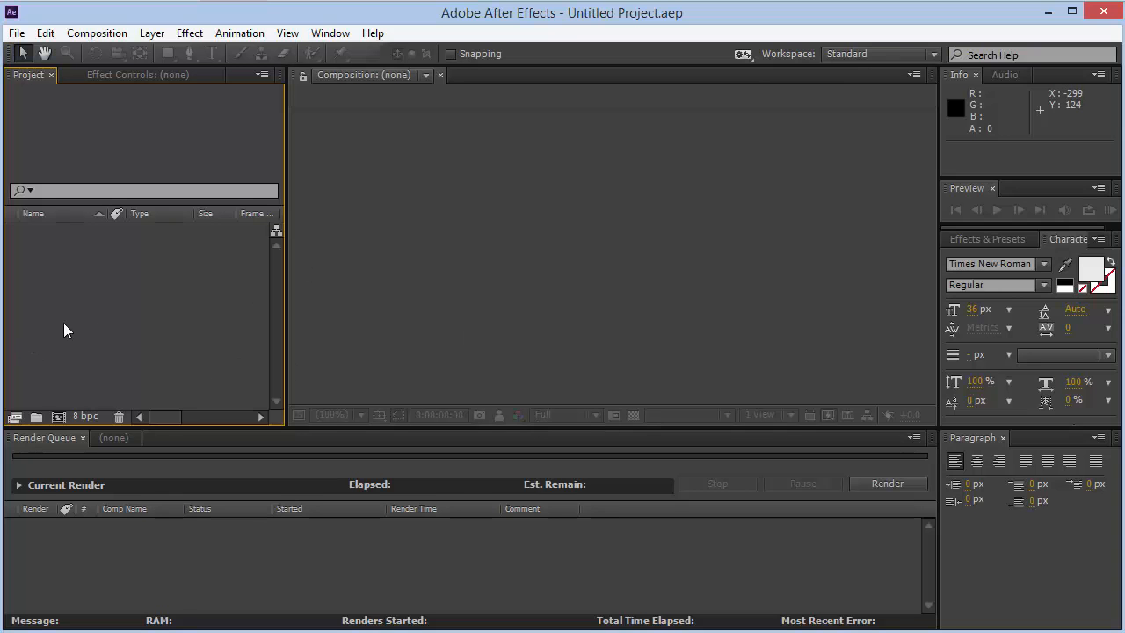
double_click(108, 329)
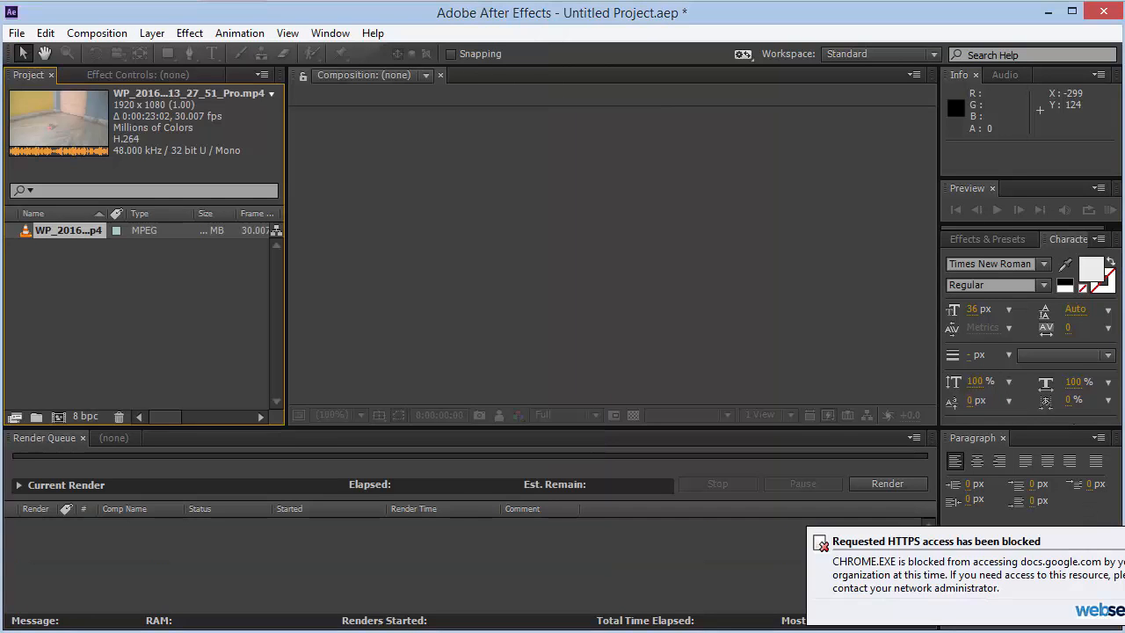
- Create a composition from the footage, set the time to about 0:00:22:14 and select the layer
left_click_drag(90, 232, 58, 417)
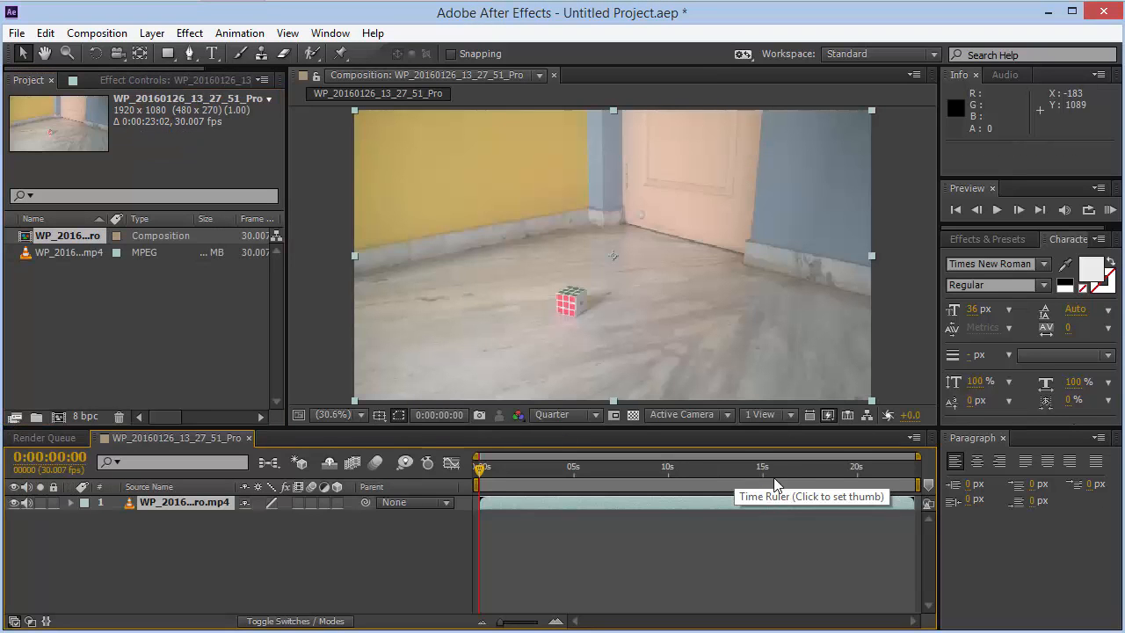
left_click(904, 474)
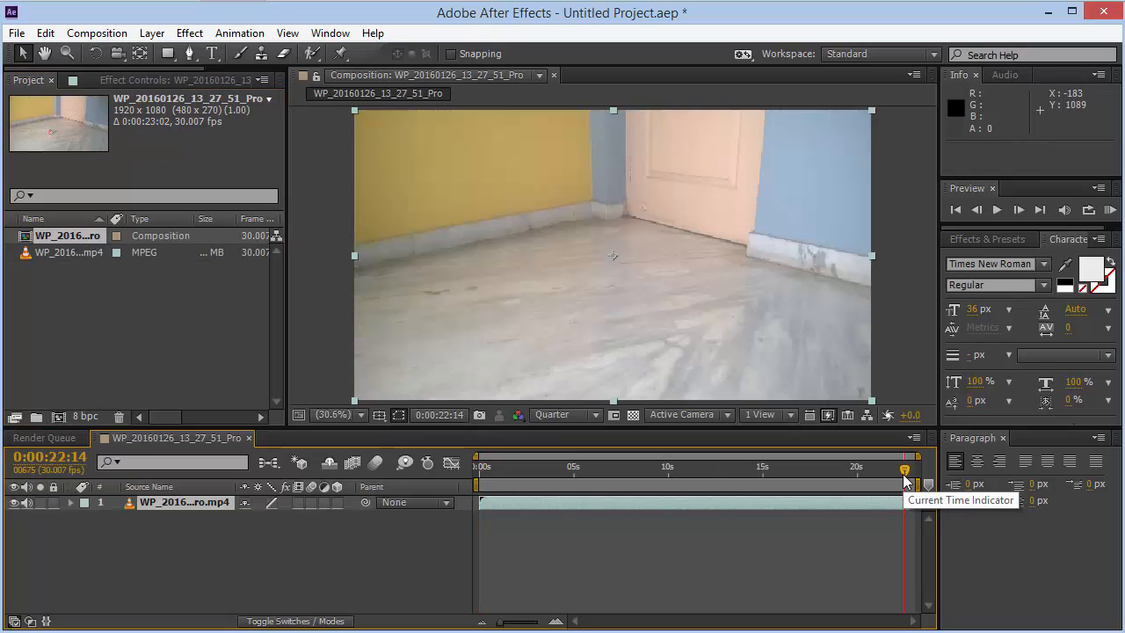
left_click(198, 506)
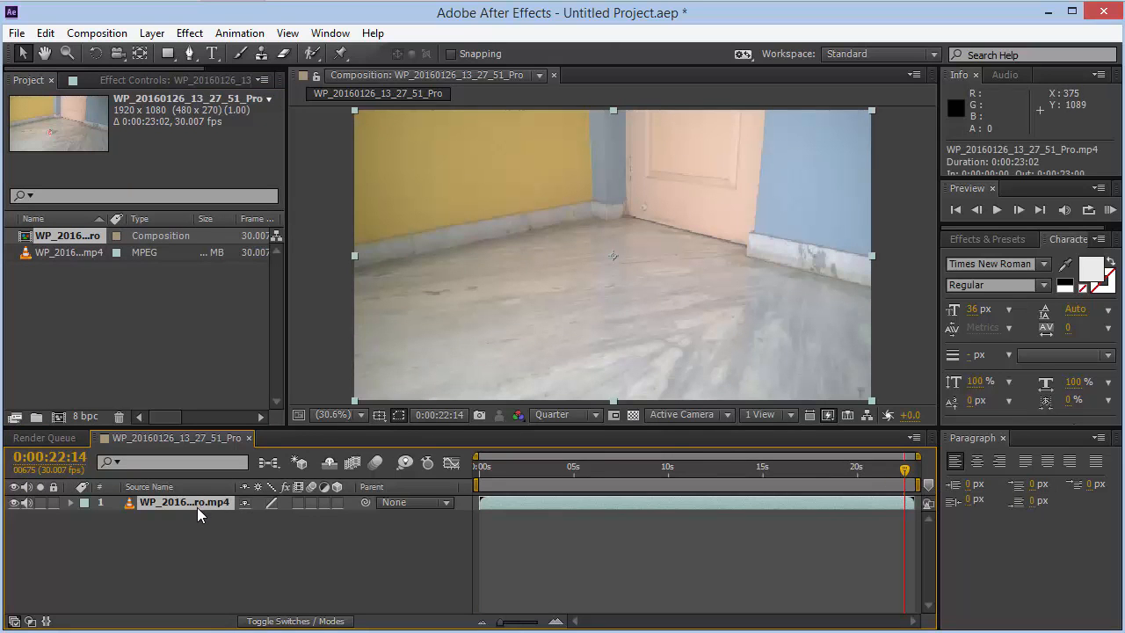
- Save the current composition frame as a file, adding it to the render queue
left_click(94, 32)
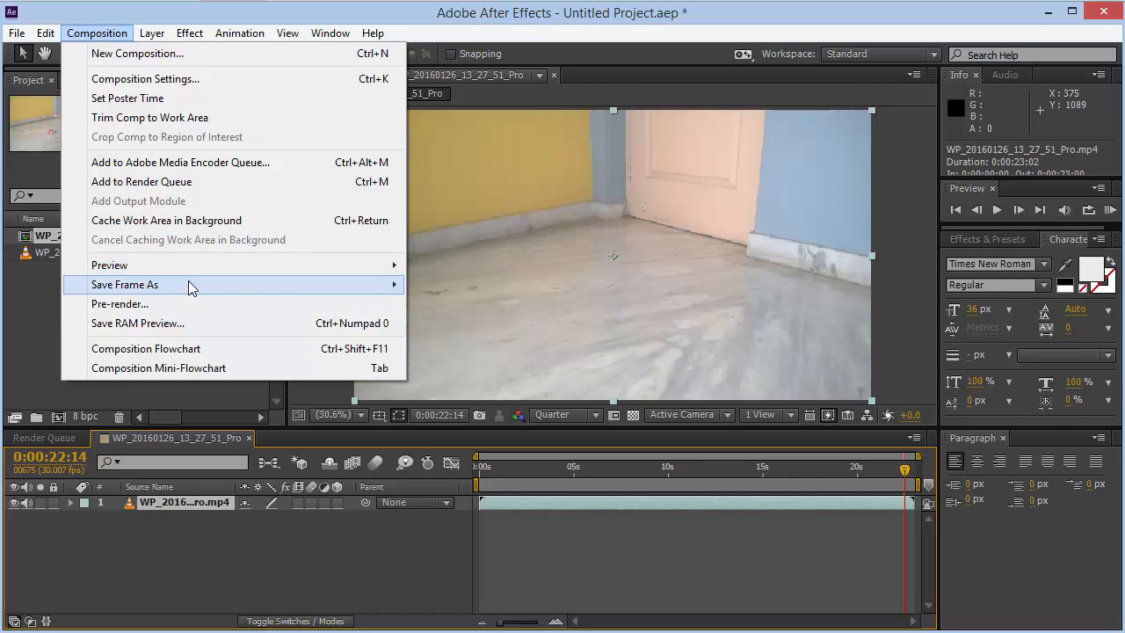
mouse_move(289, 288)
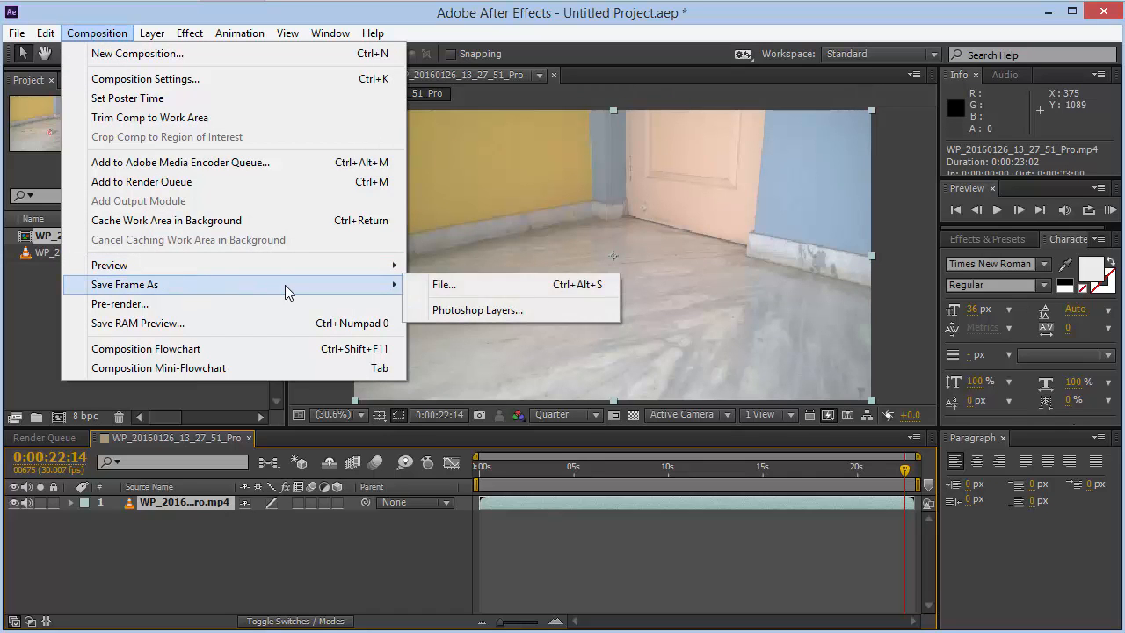
left_click(448, 293)
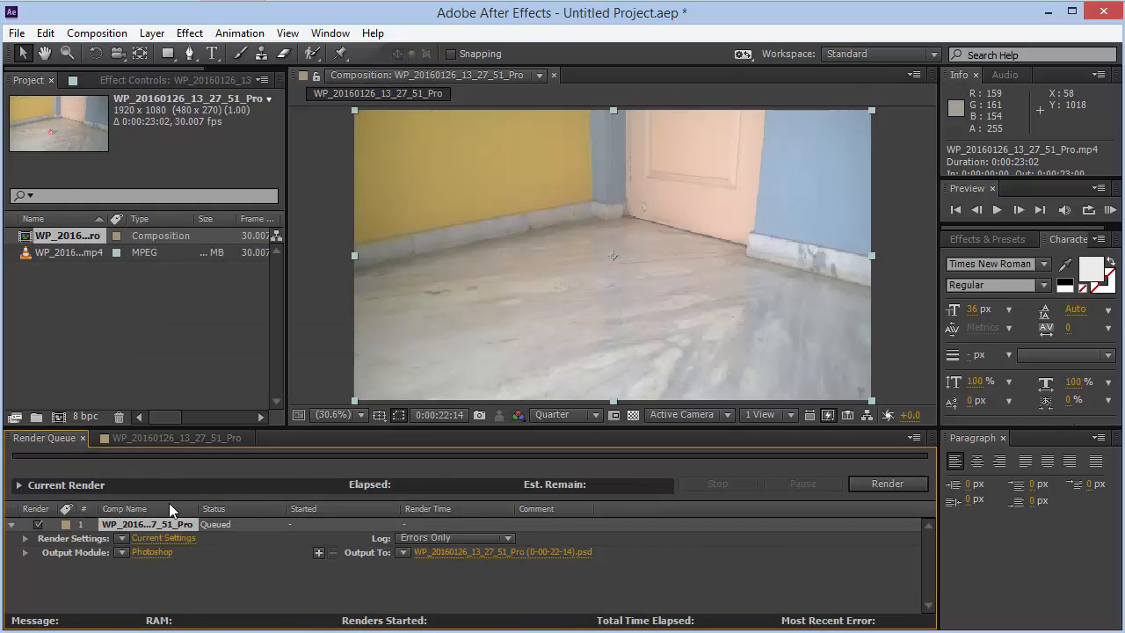
- Open the output module settings, keep the Photoshop Sequence format and confirm the dialog
left_click(156, 553)
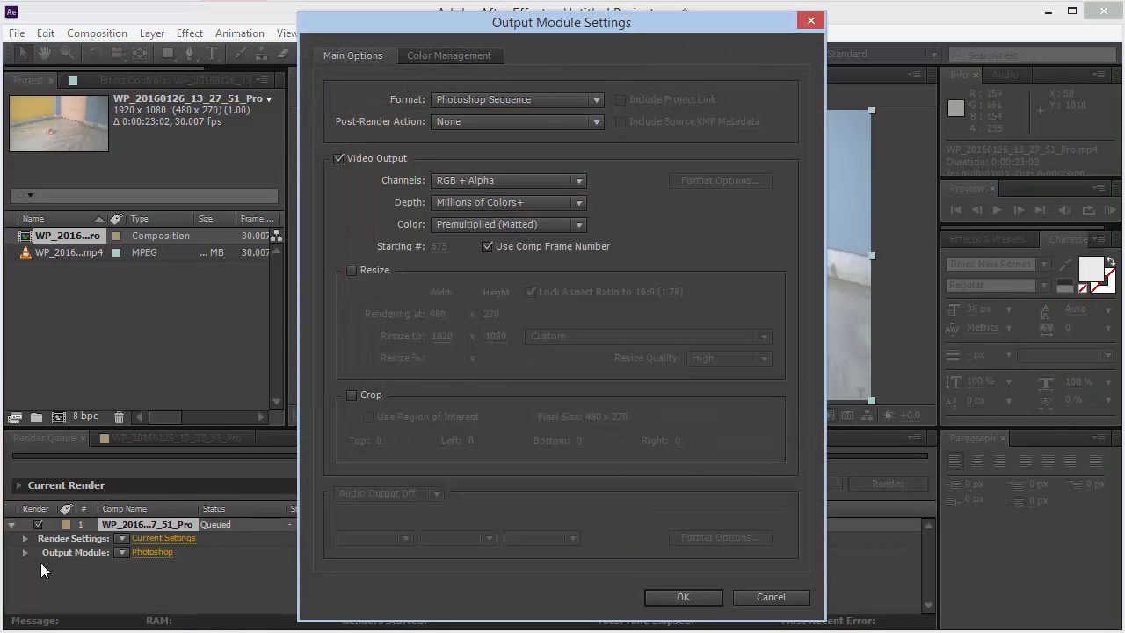
left_click(545, 101)
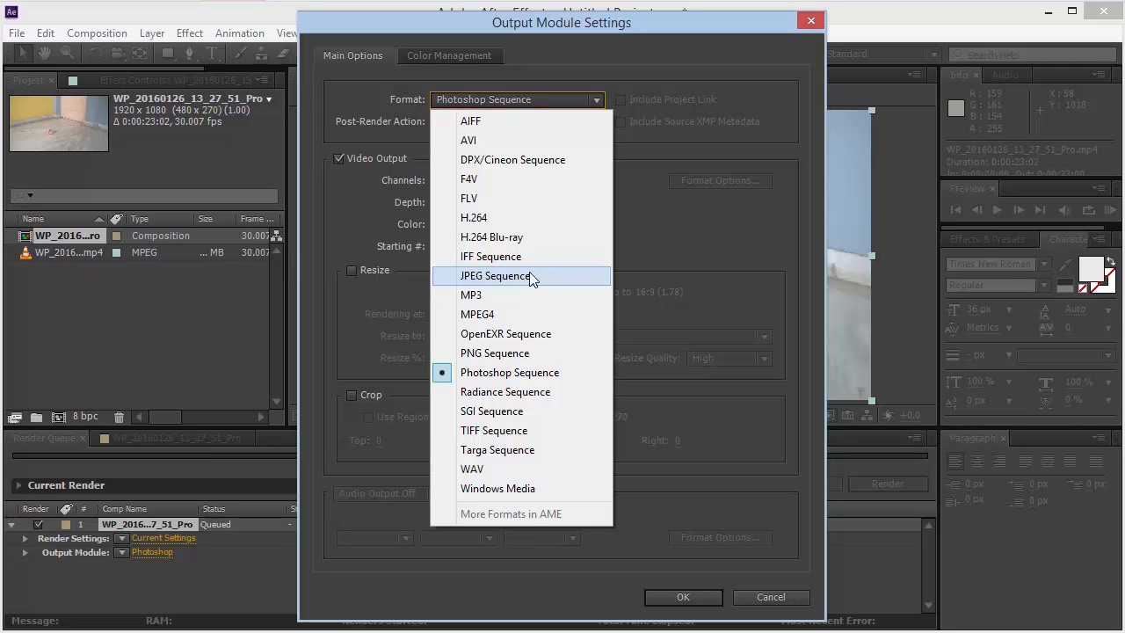
left_click(708, 600)
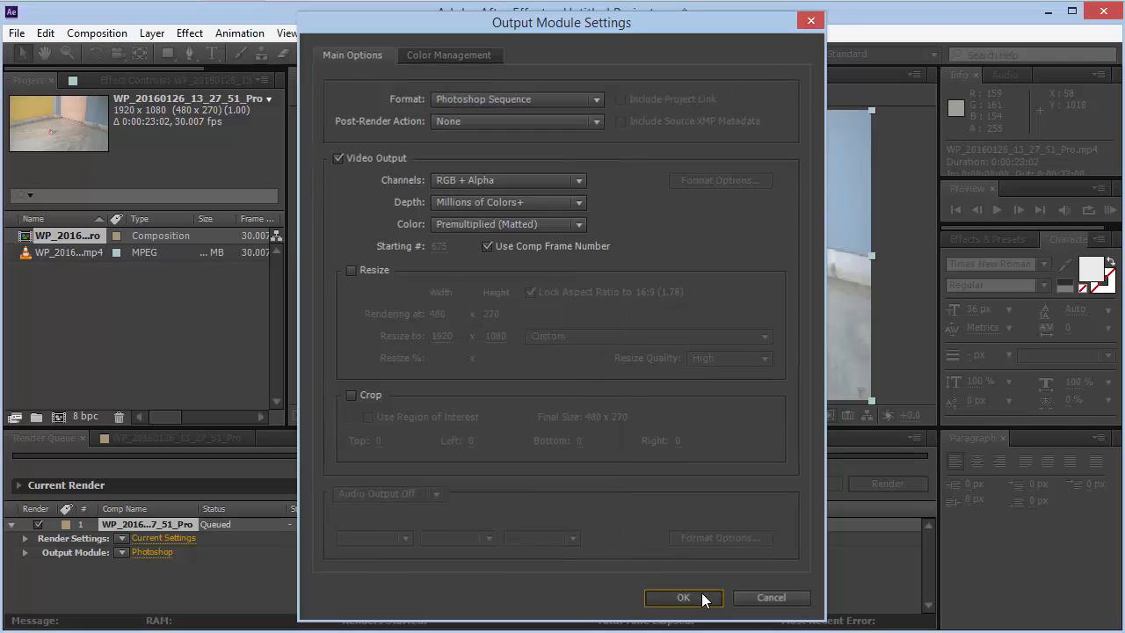
left_click(705, 598)
left_click(864, 494)
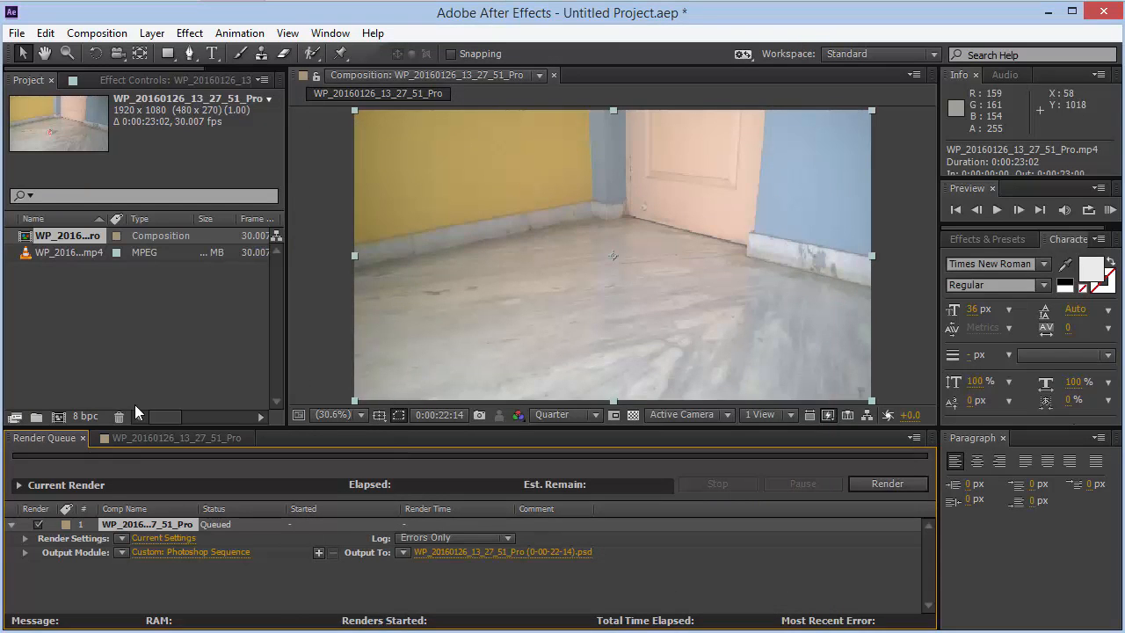
- Return to the composition timeline and move the time indicator to about 0:00:15:05
left_click(170, 437)
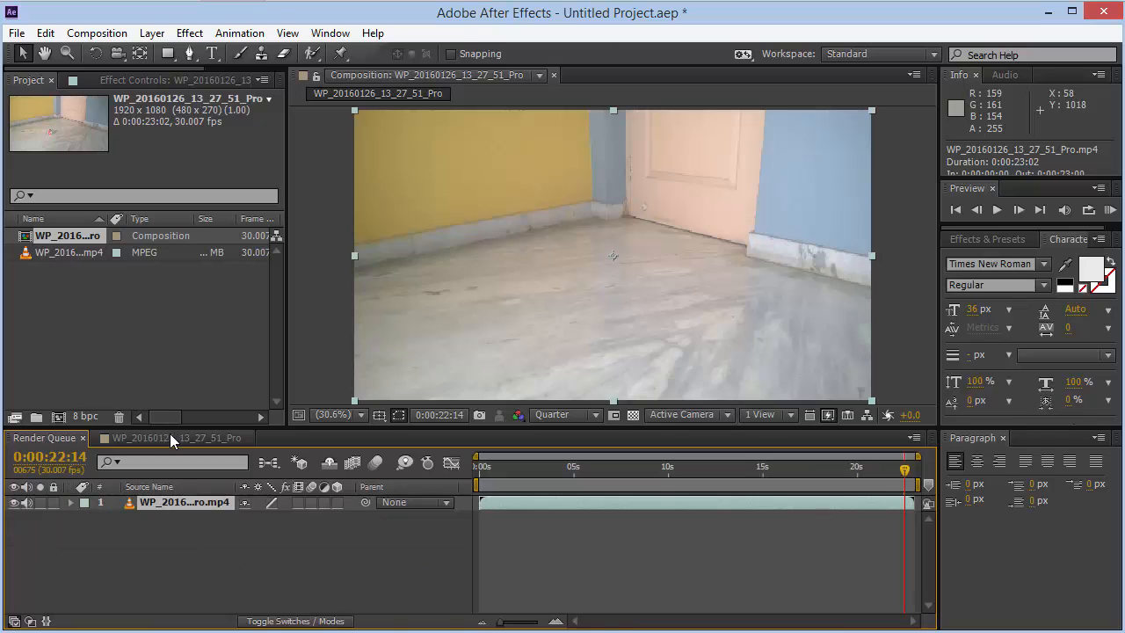
left_click(796, 476)
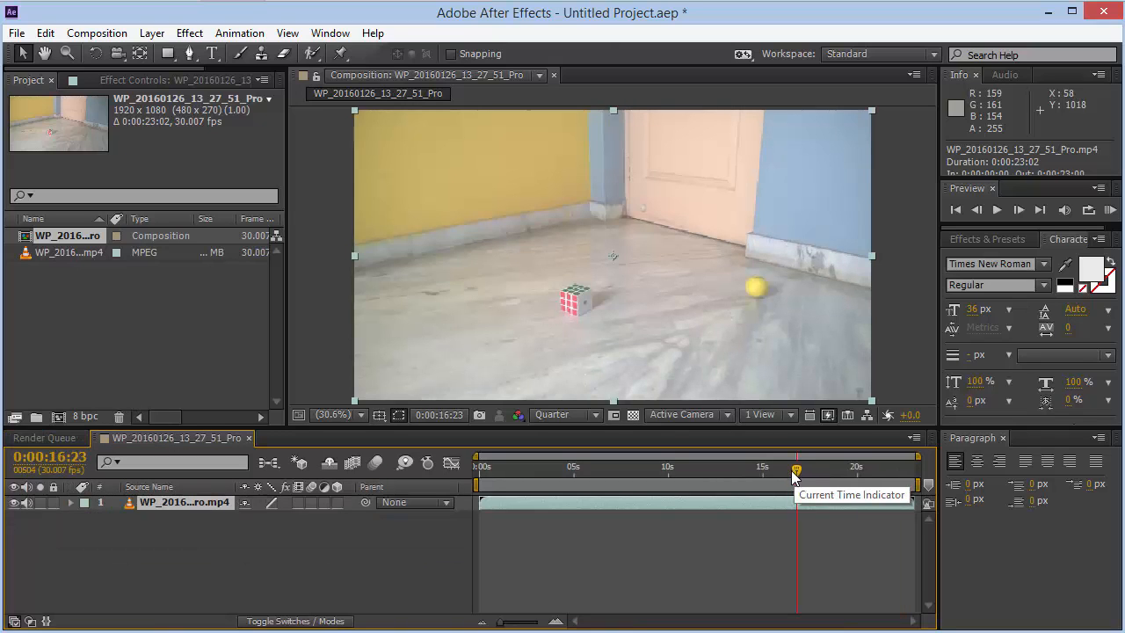
left_click_drag(793, 473, 767, 474)
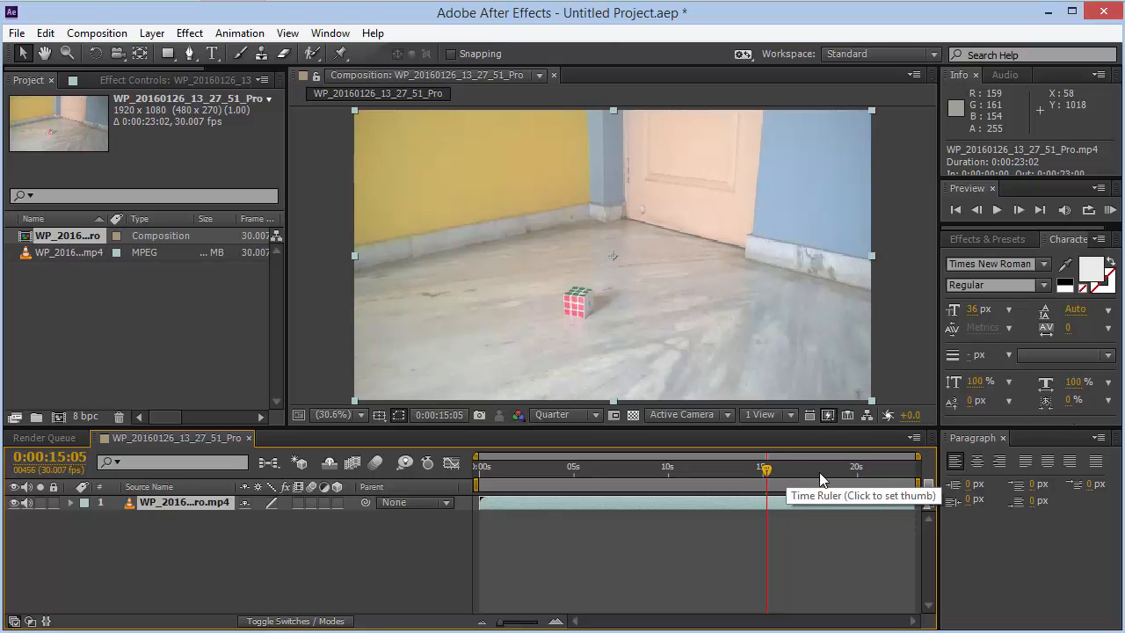
- Step forward frame by frame to about 0:00:15:20 to examine the ball reaching the cube
key("Page_Down")
key("Page_Down")
key("Page_Down")
key("Page_Down")
key("Page_Down")
key("Page_Down")
key("Page_Down")
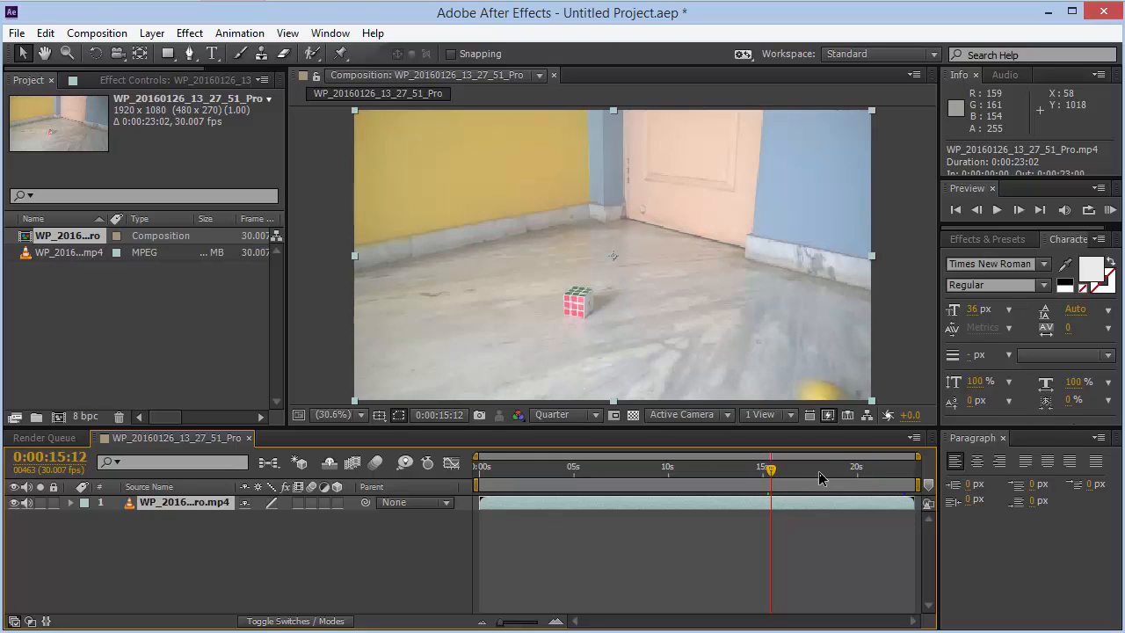
key("Page_Down")
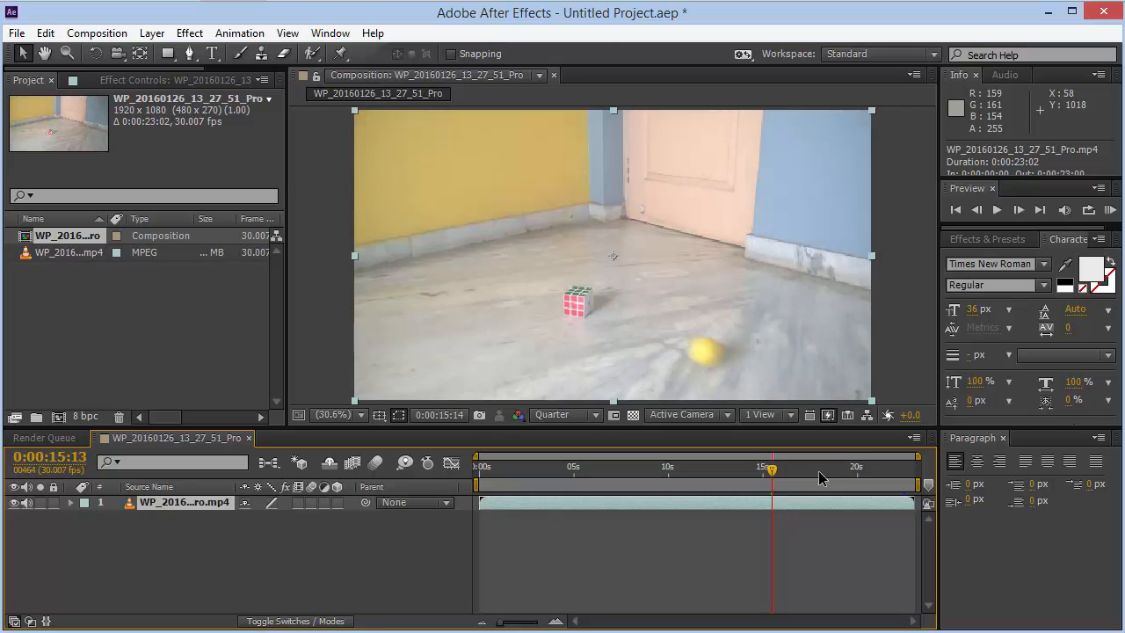
key("Page_Down")
key("Page_Down")
key("Page_Down")
key("Page_Down")
key("Page_Down")
key("Page_Down")
key("Page_Down")
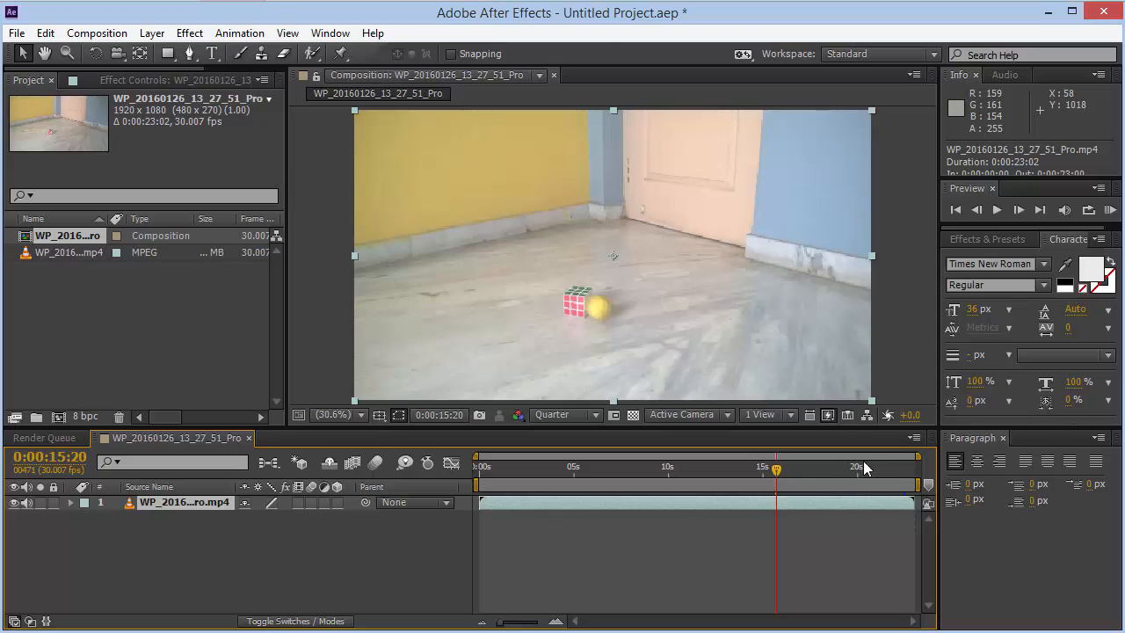
left_click(891, 467)
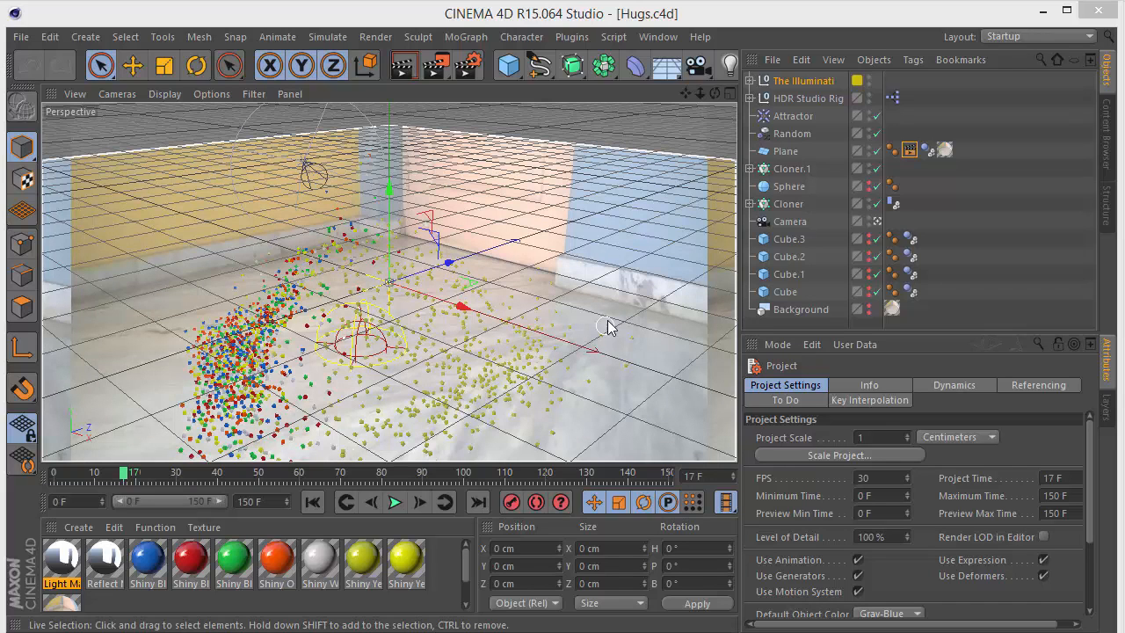
- Hide The Illuminati and HDR Studio Rig null objects in the editor and renderer
left_click(869, 77)
left_click(869, 79)
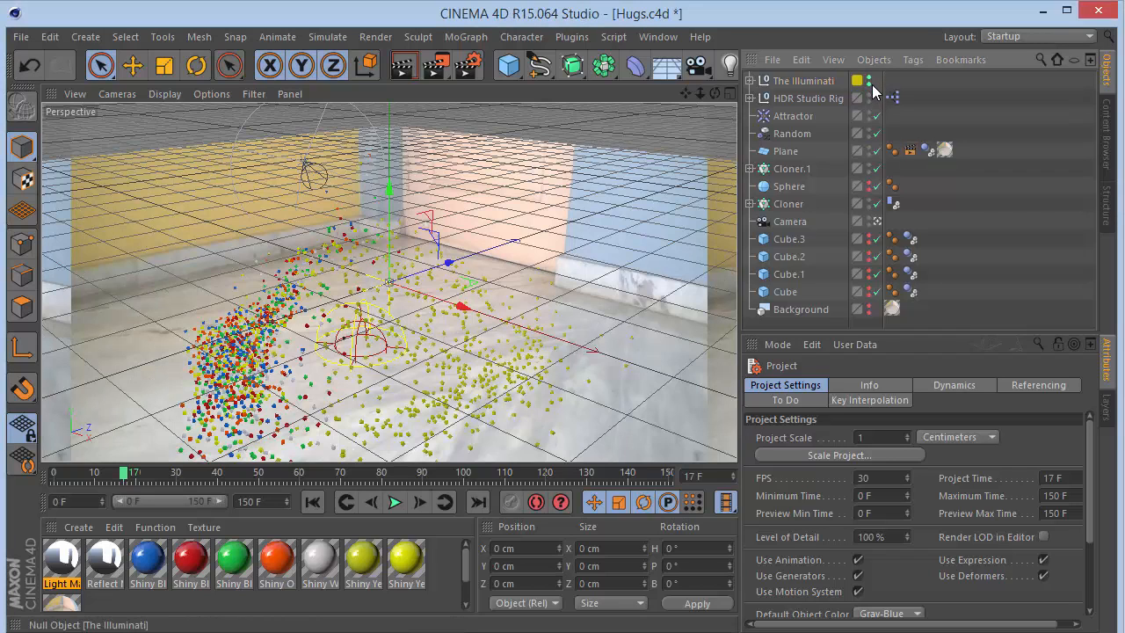
left_click(869, 79)
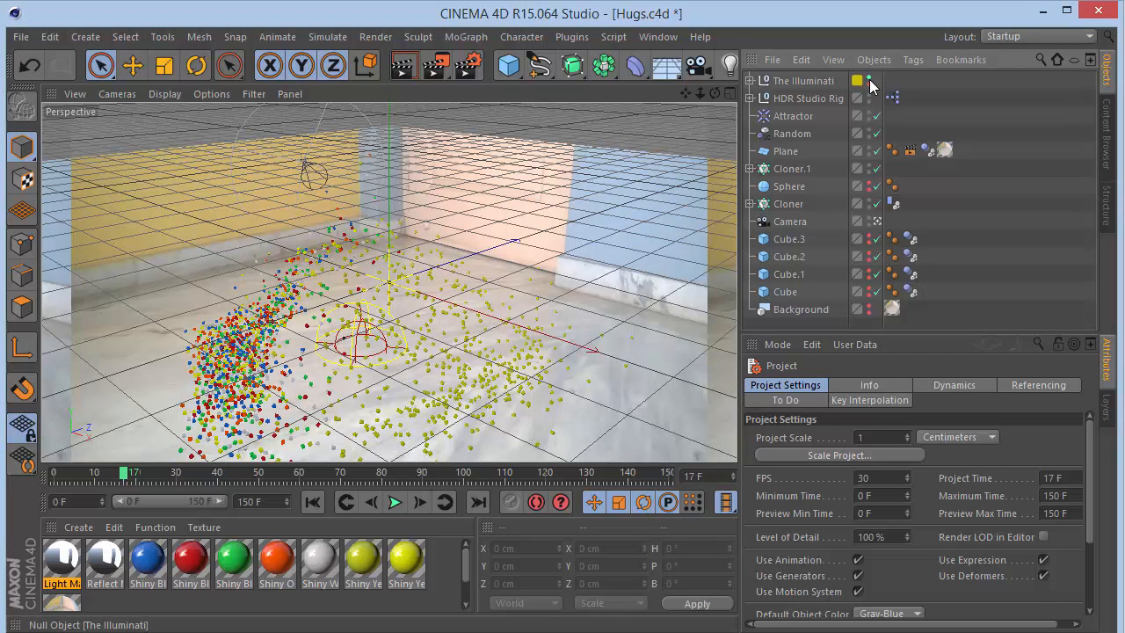
left_click(870, 79)
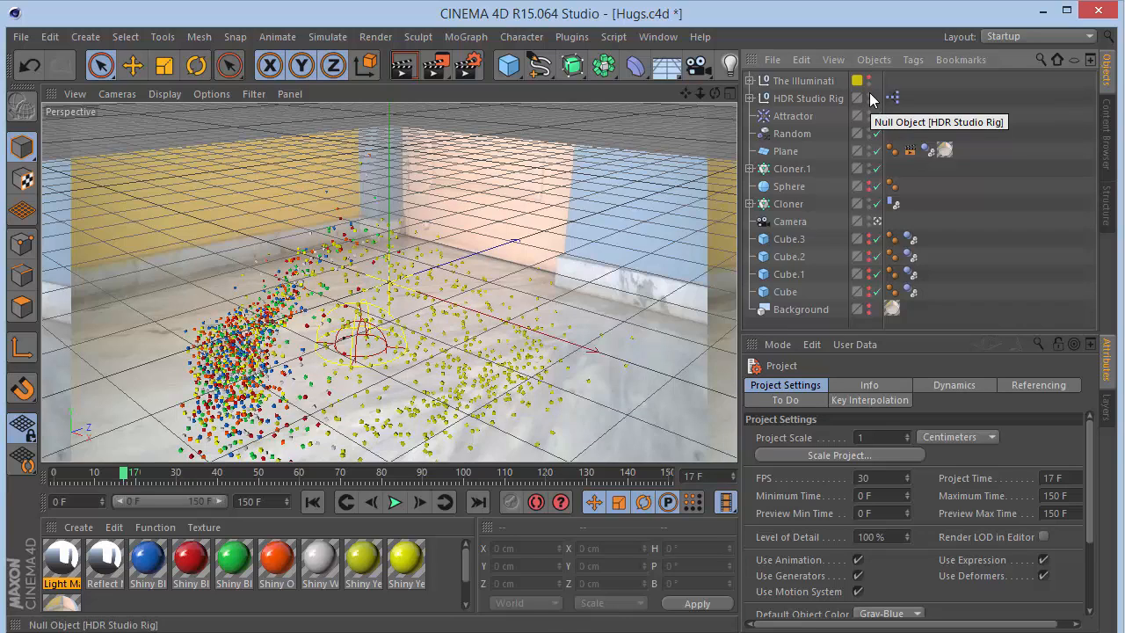
left_click(869, 97)
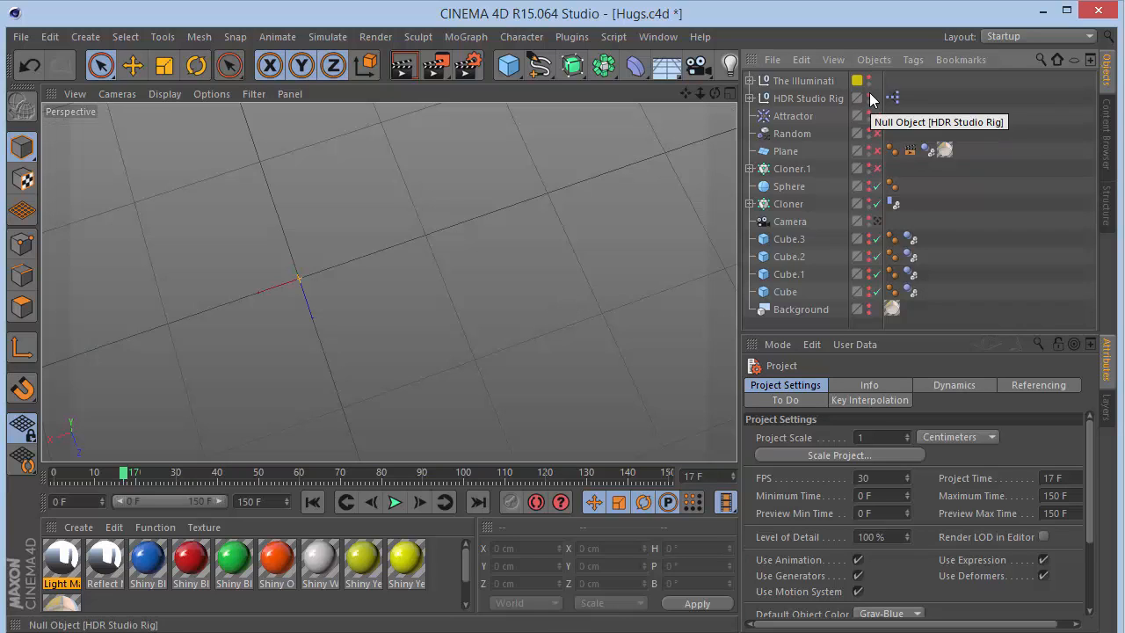
- Select the Background object to inspect its visibility settings
left_click_drag(715, 93, 388, 282)
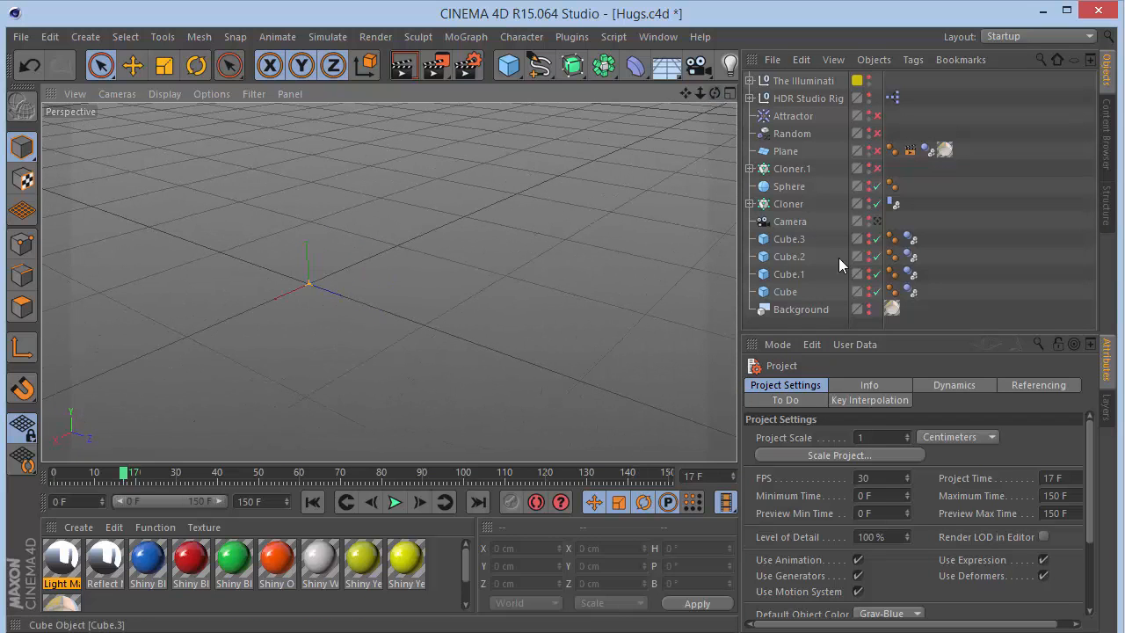
left_click(796, 311)
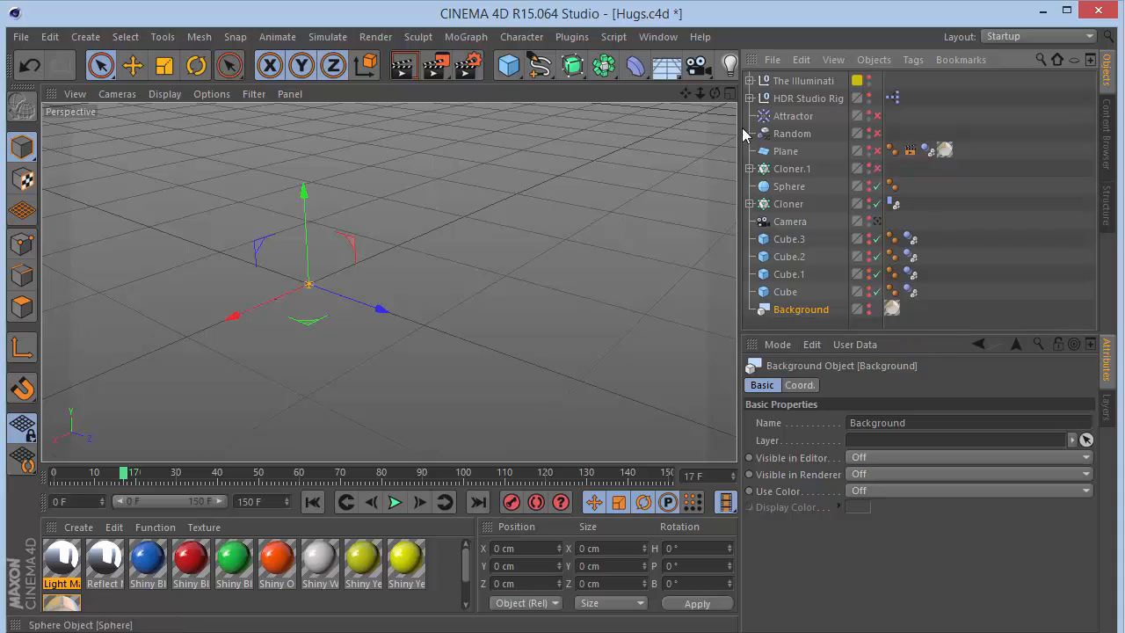
left_click(666, 65)
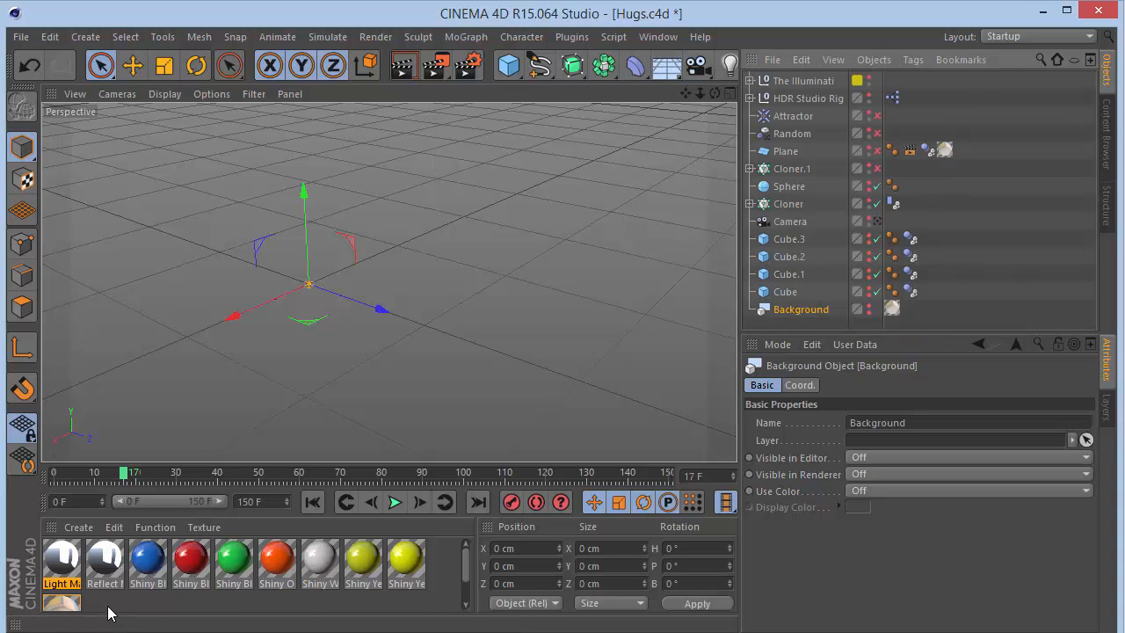
- Create a new material, open it in the Material Editor and load Frame.jpg as its Luminance texture
double_click(108, 606)
double_click(63, 584)
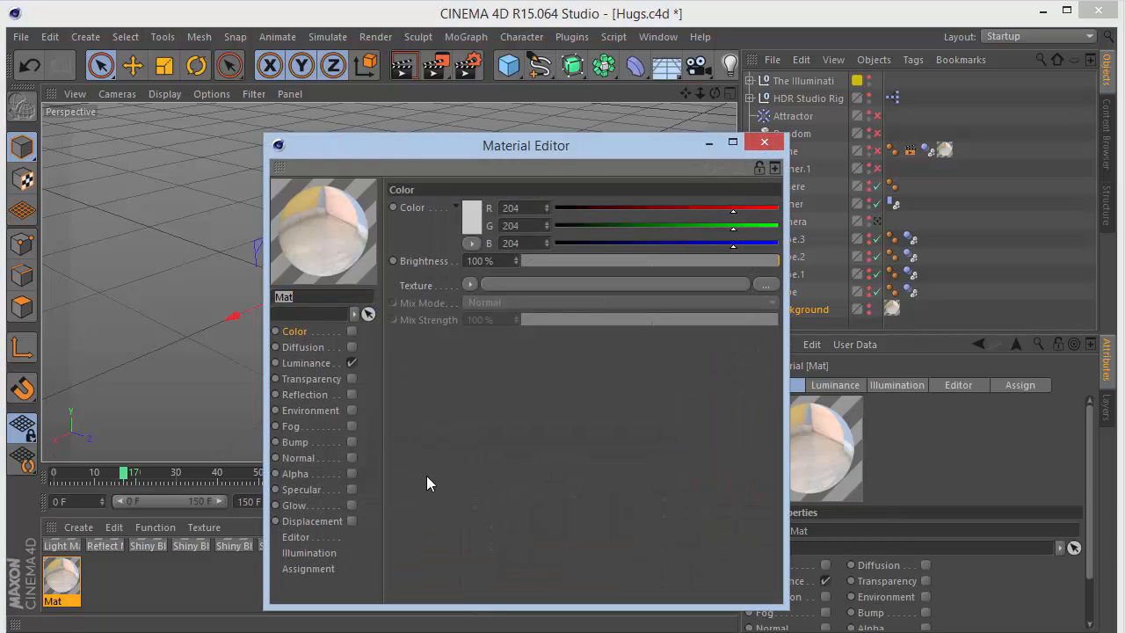
left_click(320, 363)
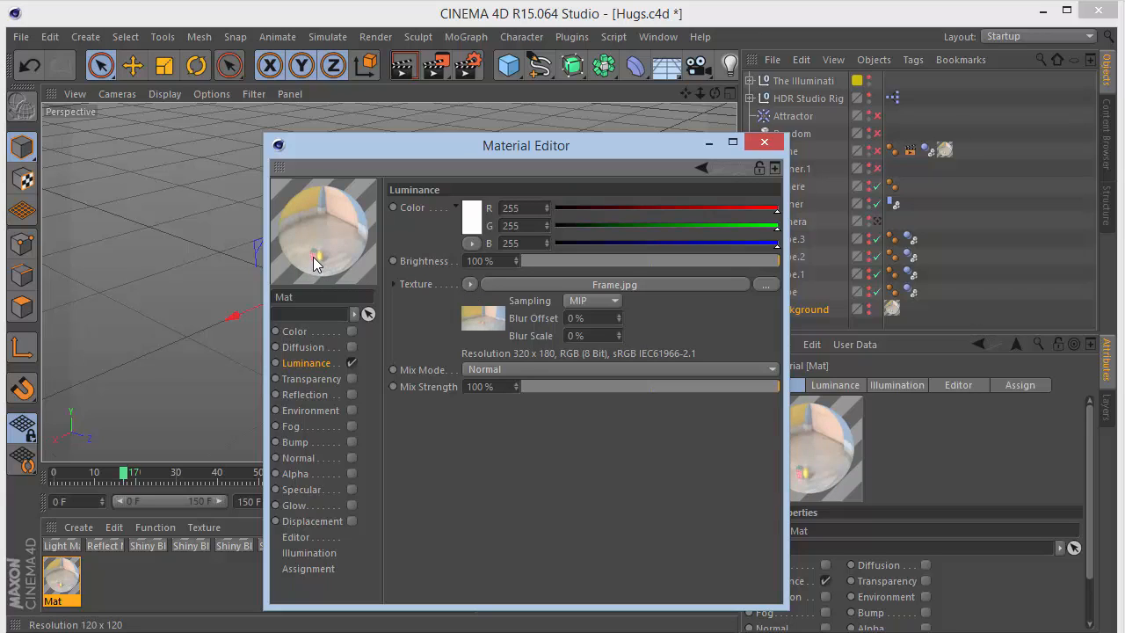
- Switch the material preview to Plane Backlight and close the Material Editor
right_click(290, 222)
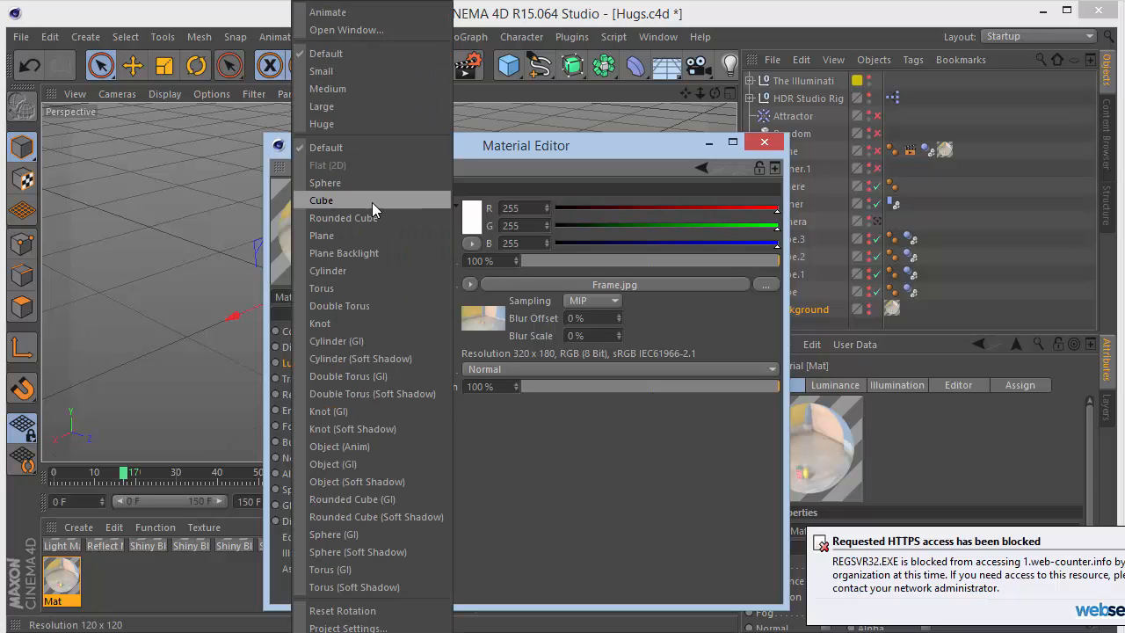
left_click(366, 253)
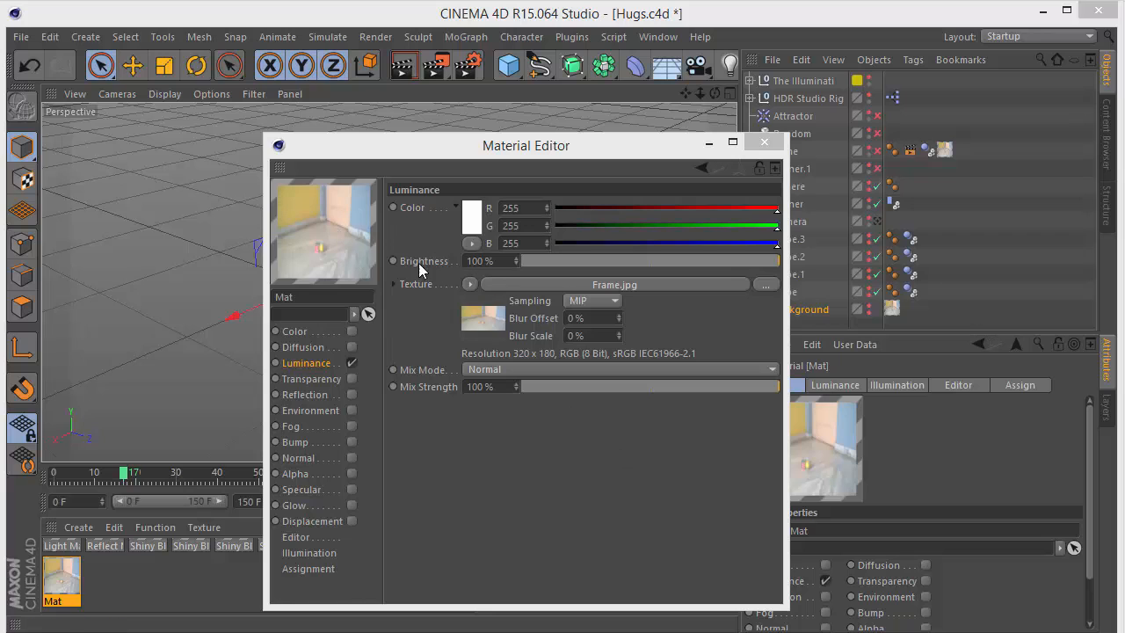
left_click(764, 142)
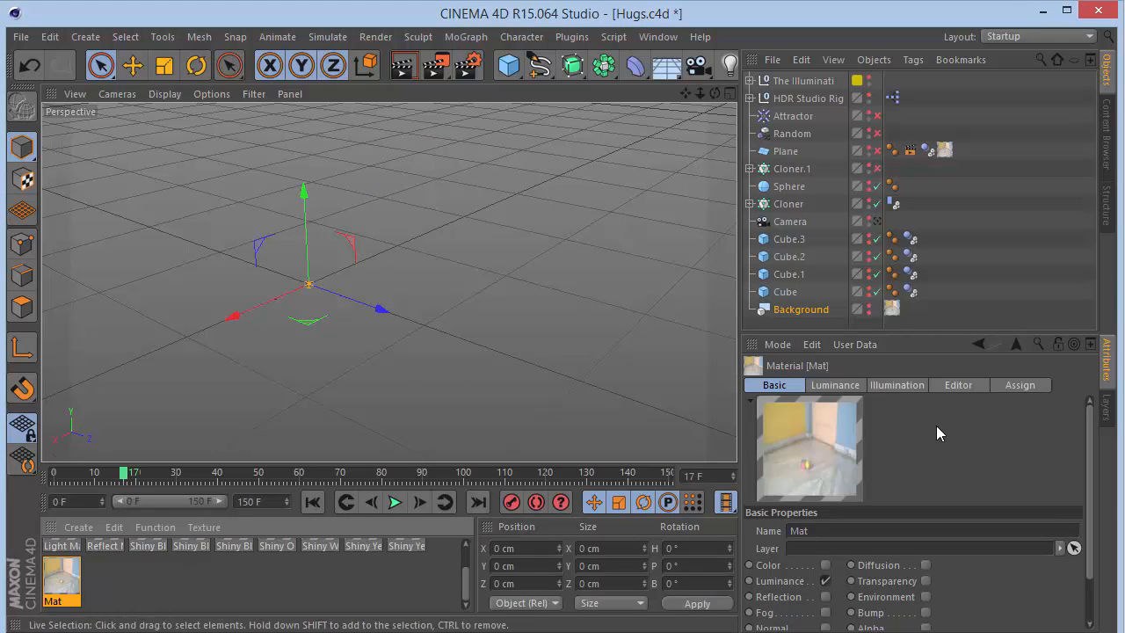
- Make the Background object visible in the editor and renderer, then render the active view
left_click(804, 309)
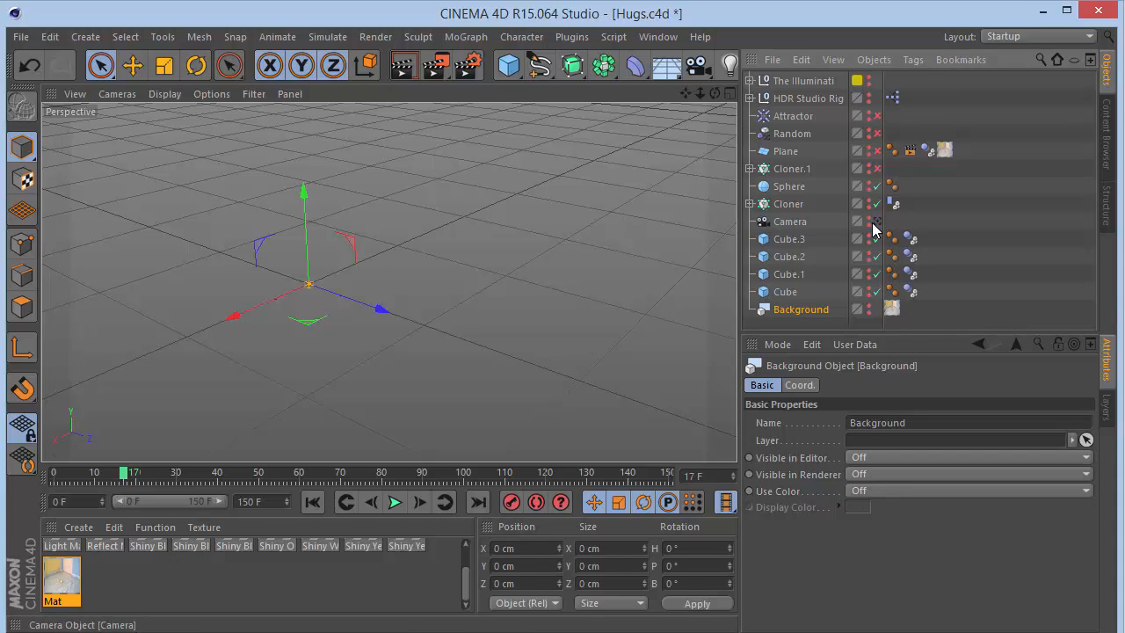
left_click(868, 308)
left_click(868, 314)
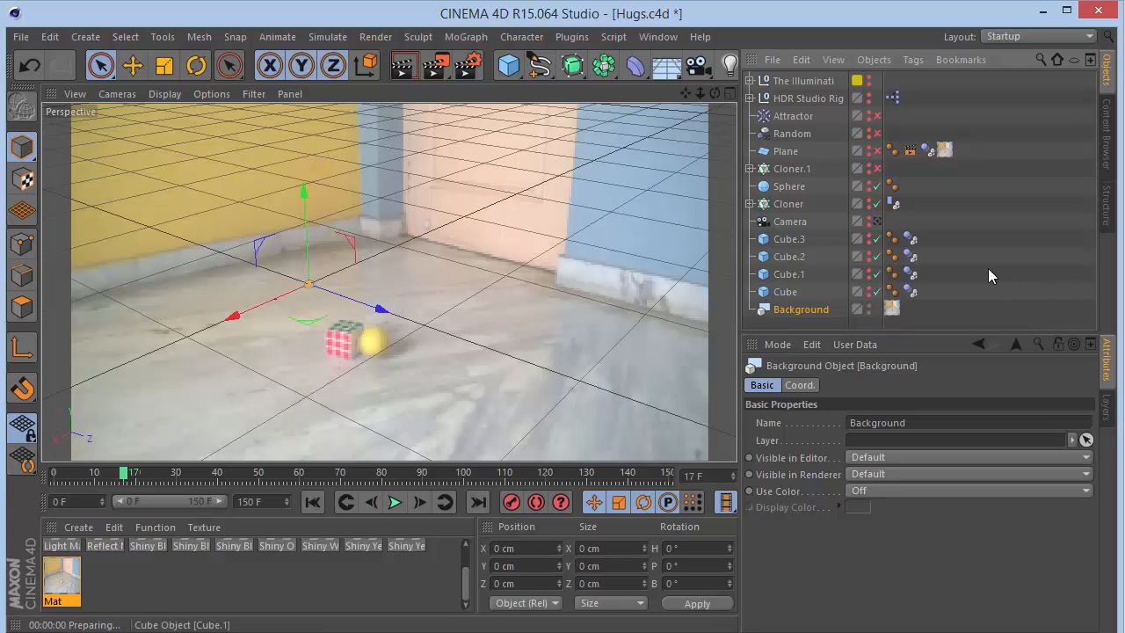
key("ctrl+r")
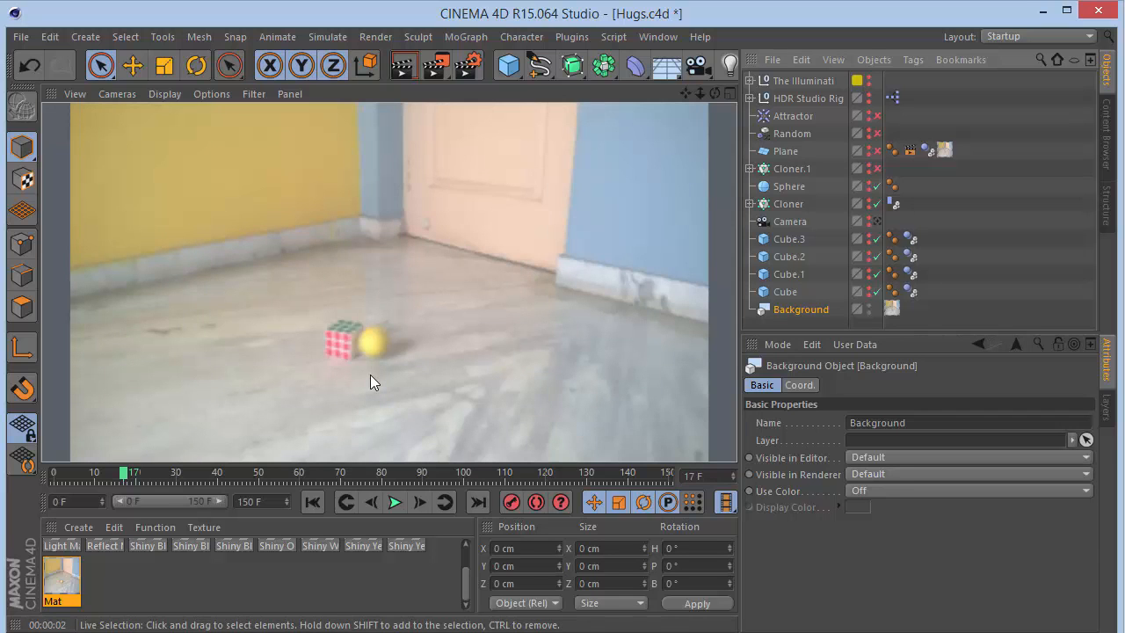
- Set the material's Texture Preview Size to 16384x16384 (1024 MB) in the Material Editor
double_click(63, 579)
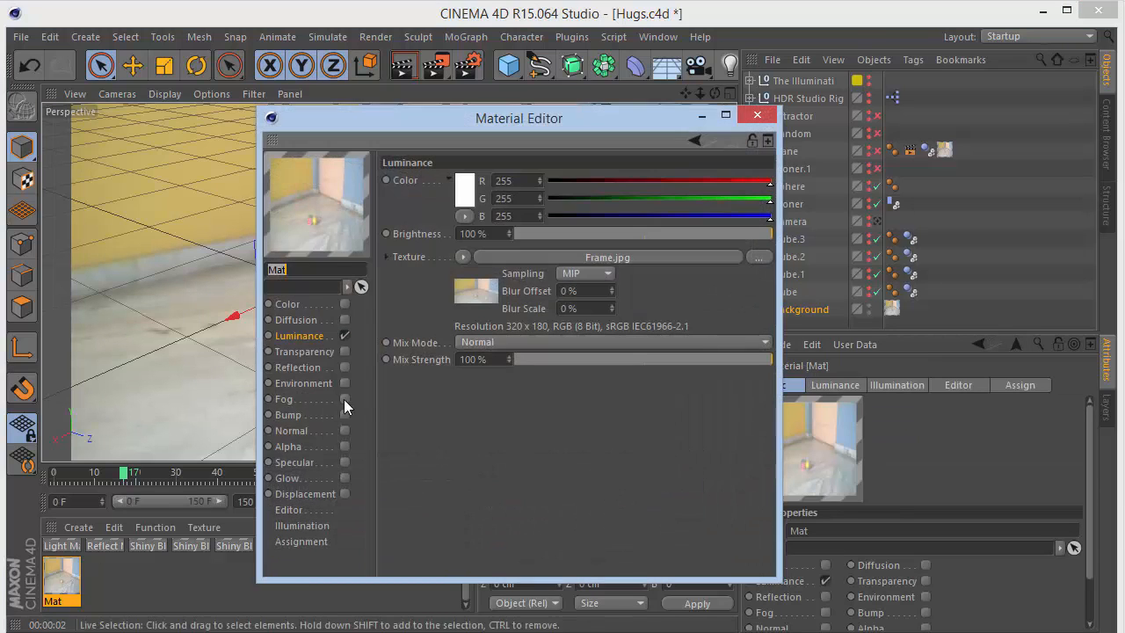
left_click(299, 511)
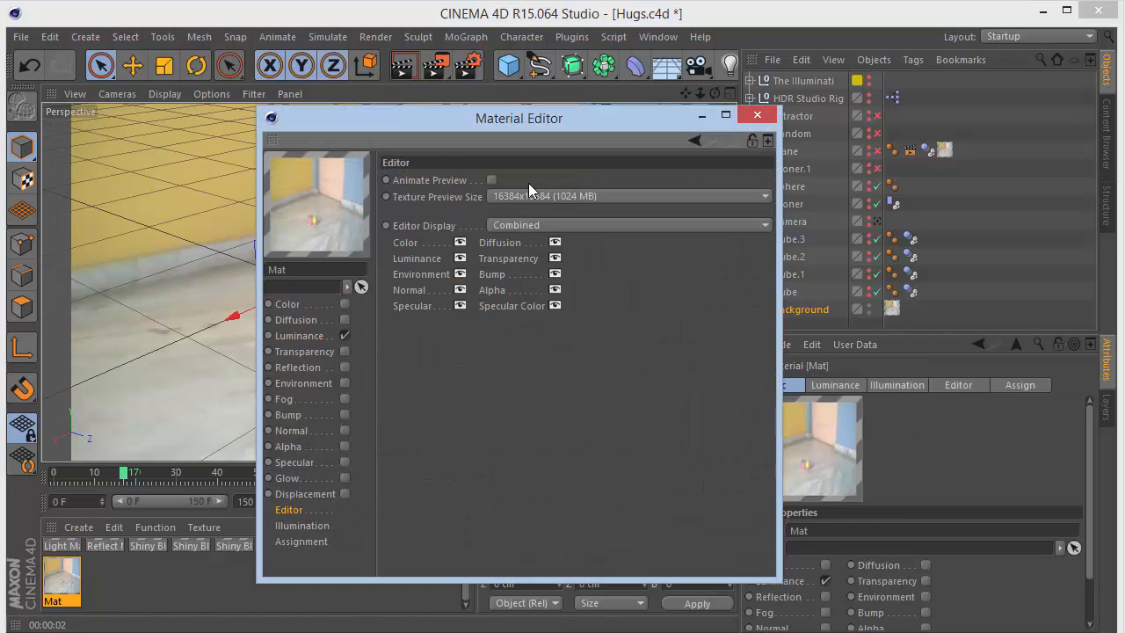
left_click(497, 198)
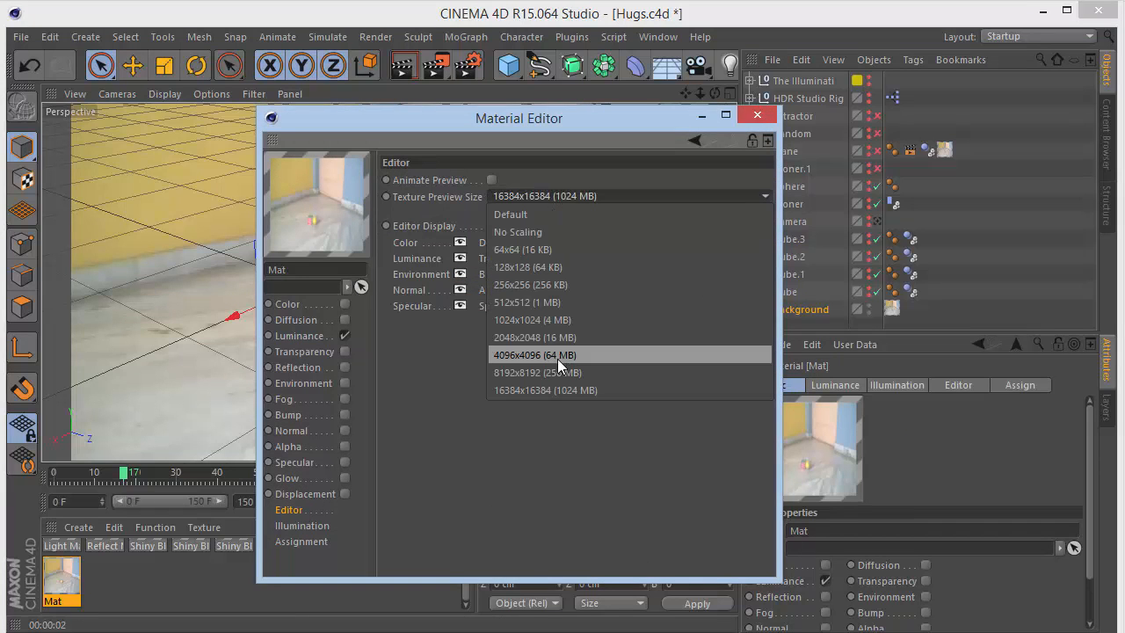
left_click(537, 393)
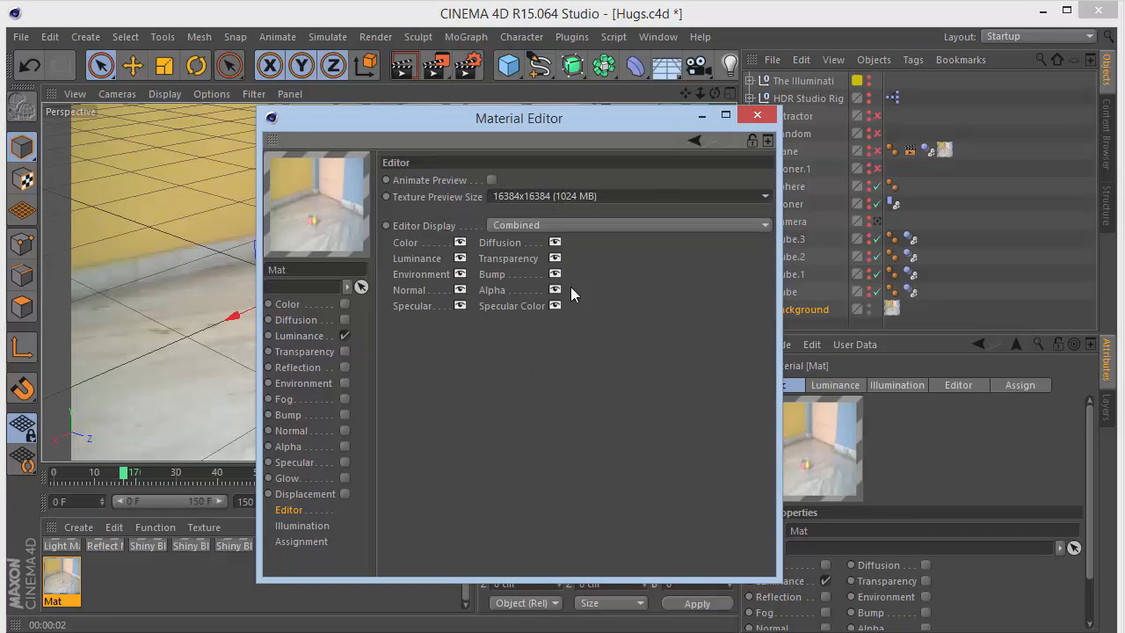
left_click(743, 120)
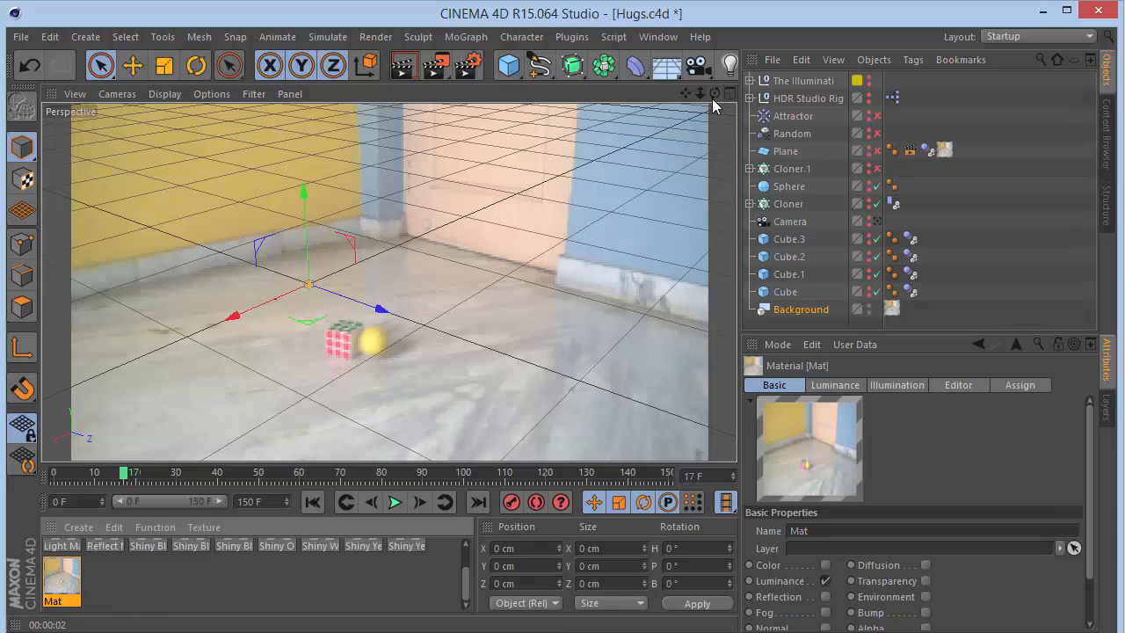
- Switch the viewport to look through the scene Camera
left_click_drag(714, 95, 716, 95)
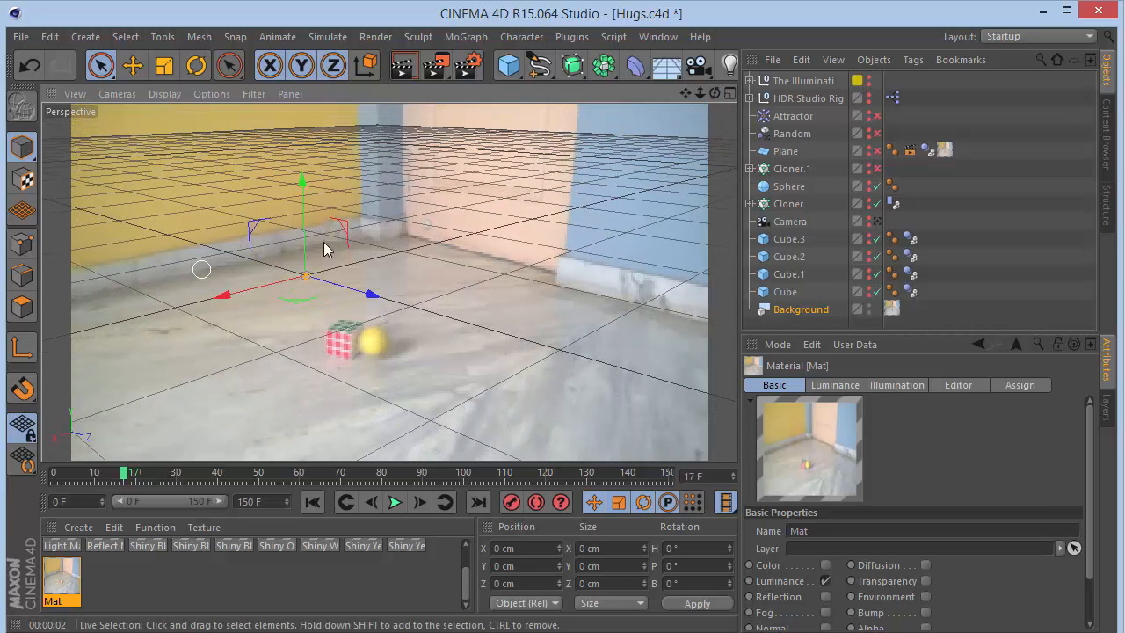
left_click_drag(684, 93, 684, 93)
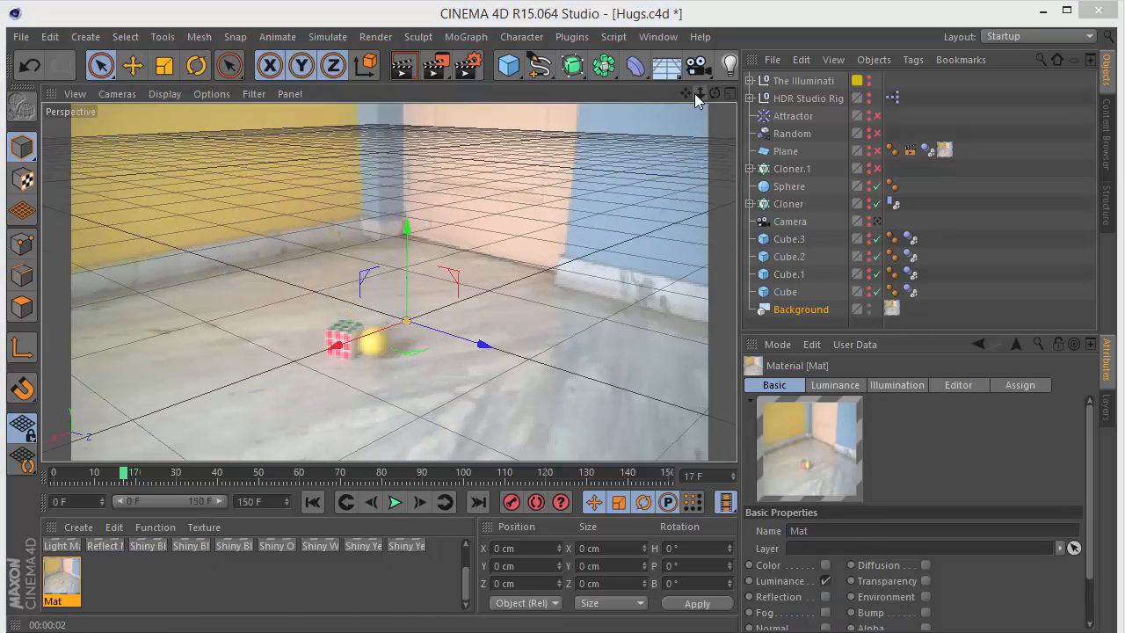
left_click_drag(715, 93, 688, 96)
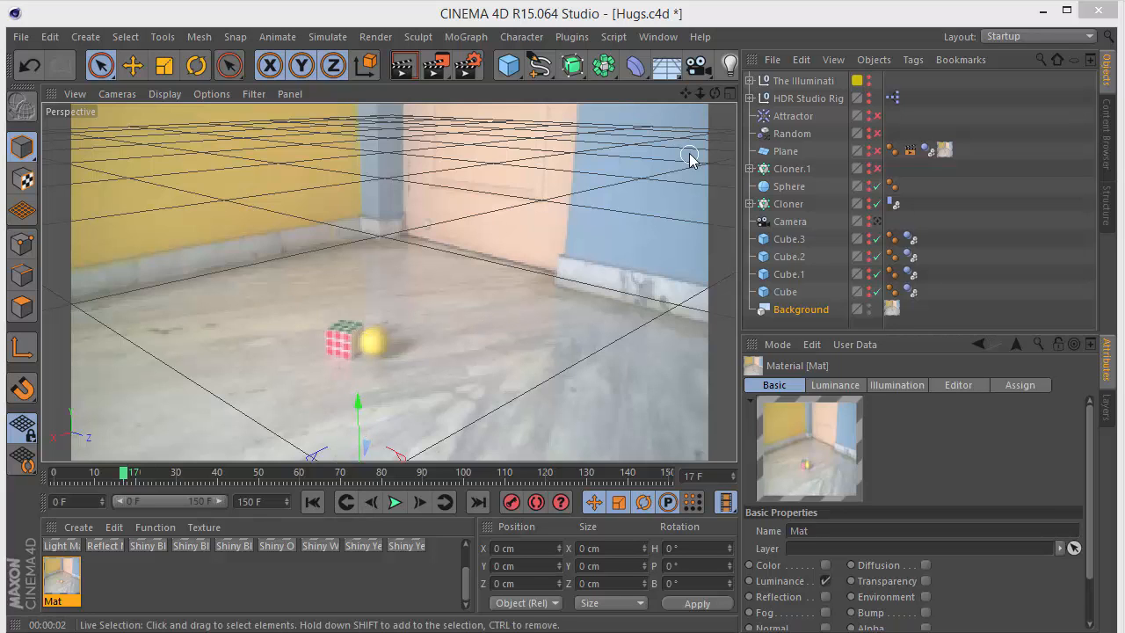
left_click_drag(686, 93, 389, 283)
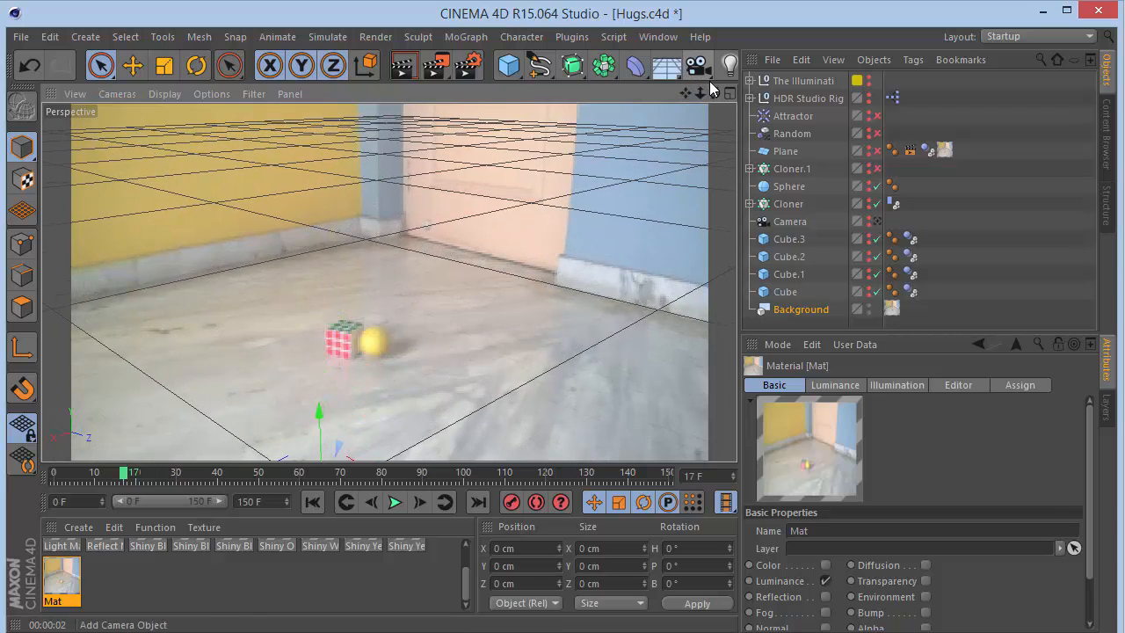
left_click_drag(716, 92, 389, 282)
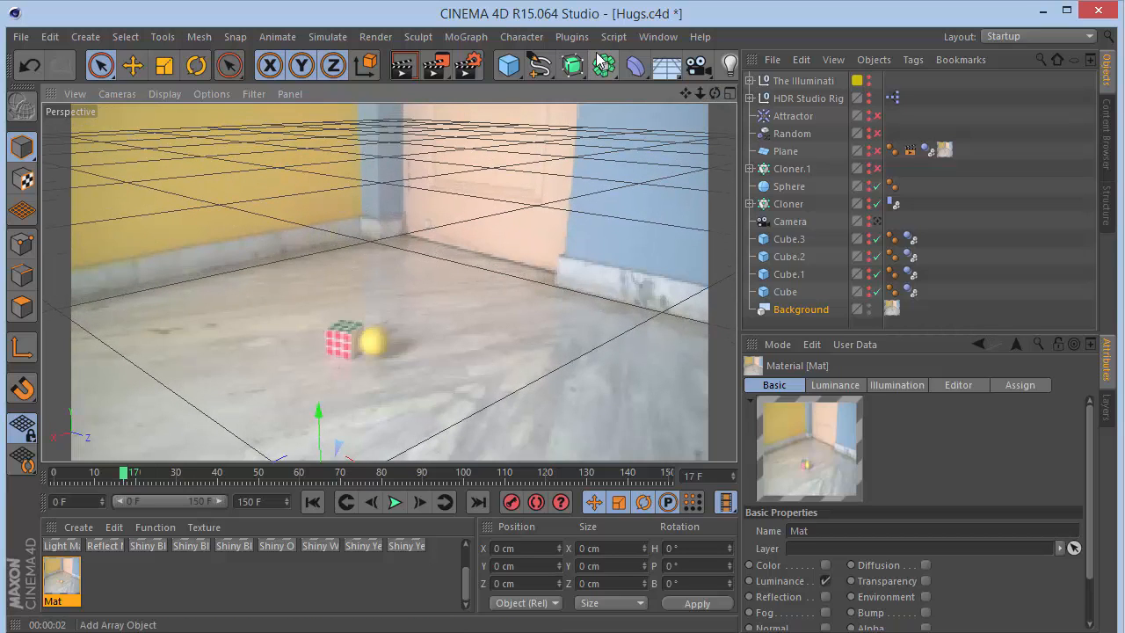
left_click(879, 222)
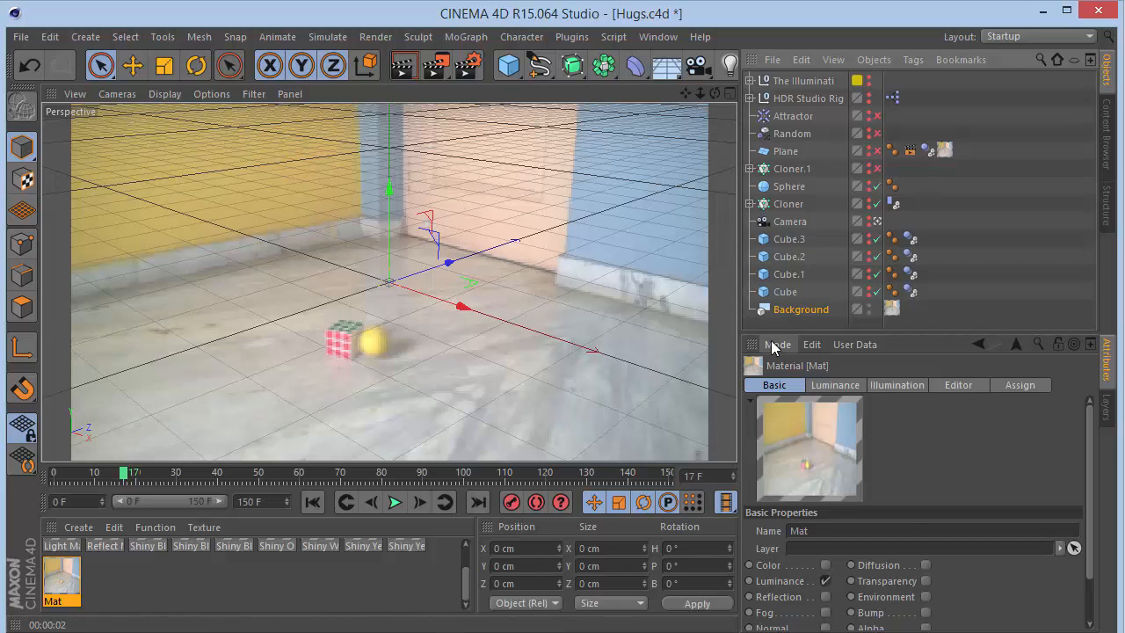
- Show Cube, Cube.1, Cube.2 and Cube.3 in the editor by toggling their visibility
left_click(801, 220)
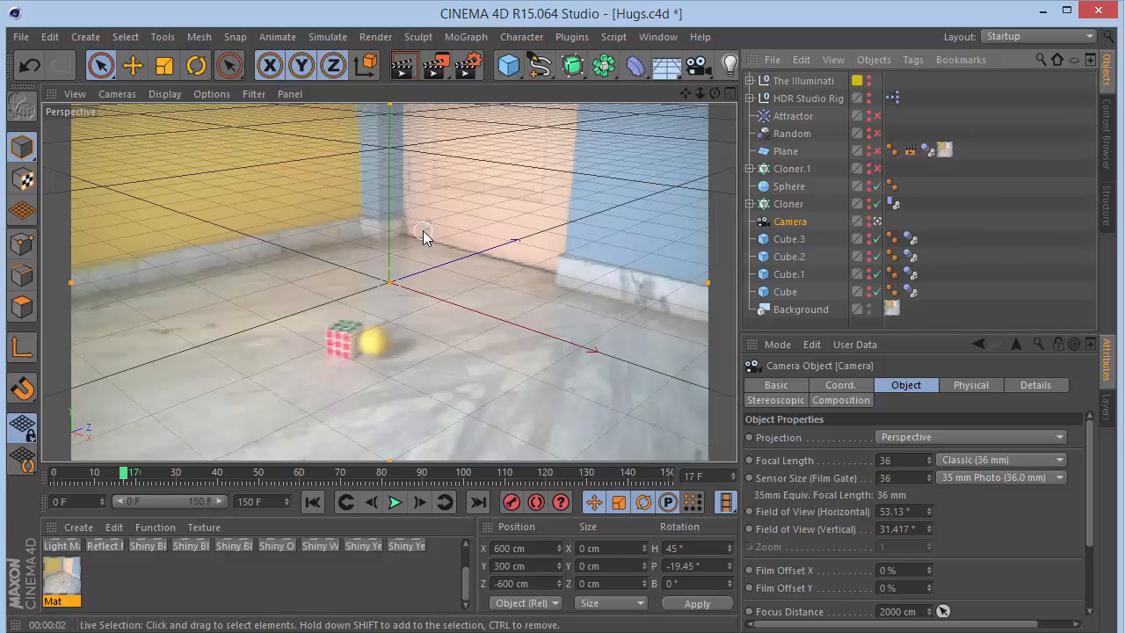
left_click(786, 291)
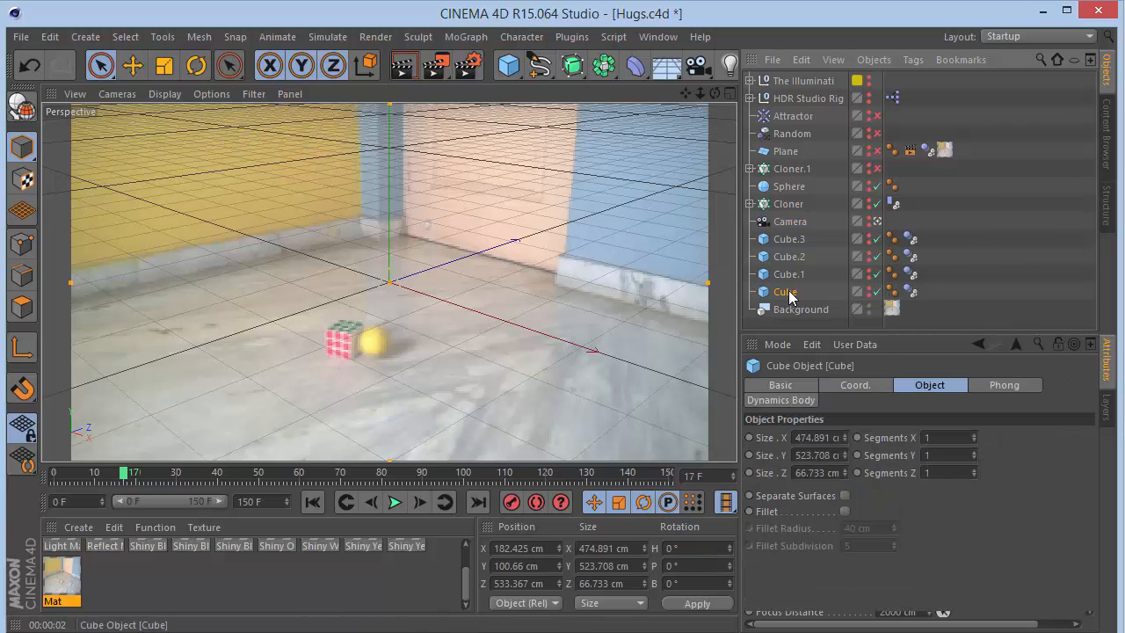
left_click(785, 239, "shift")
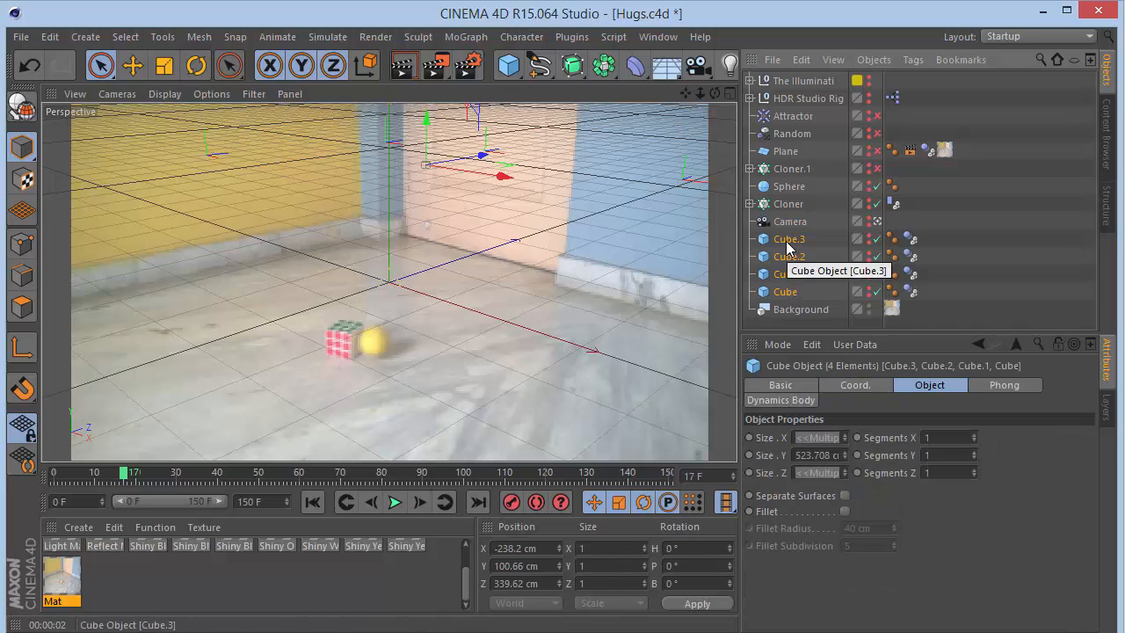
left_click(786, 242)
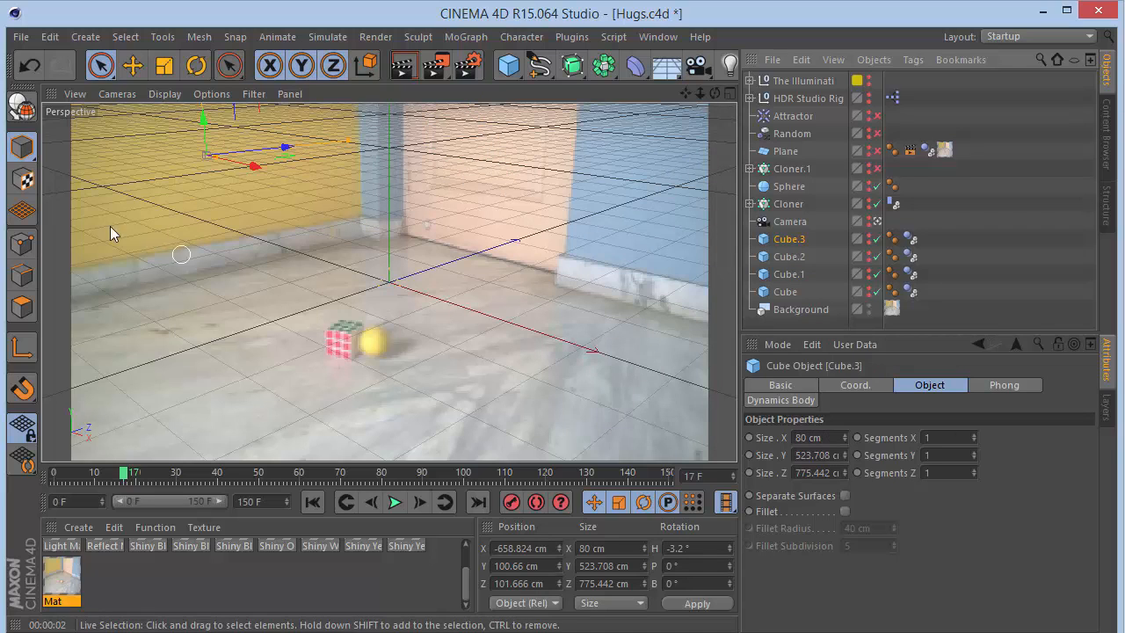
left_click(869, 286)
left_click(869, 268)
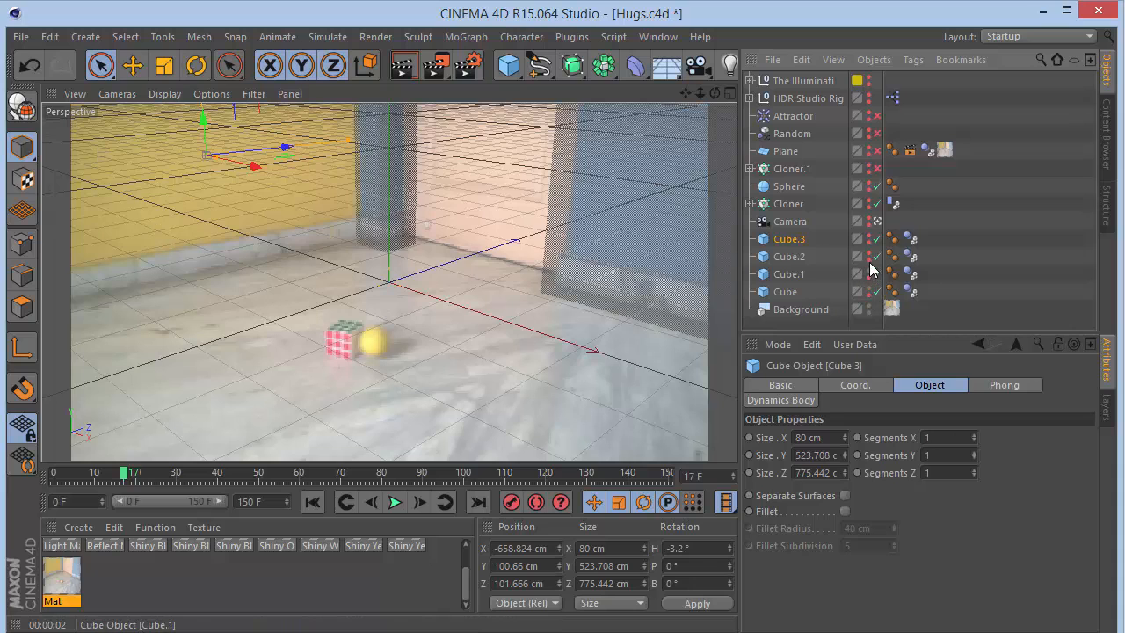
left_click(869, 252)
left_click(869, 234)
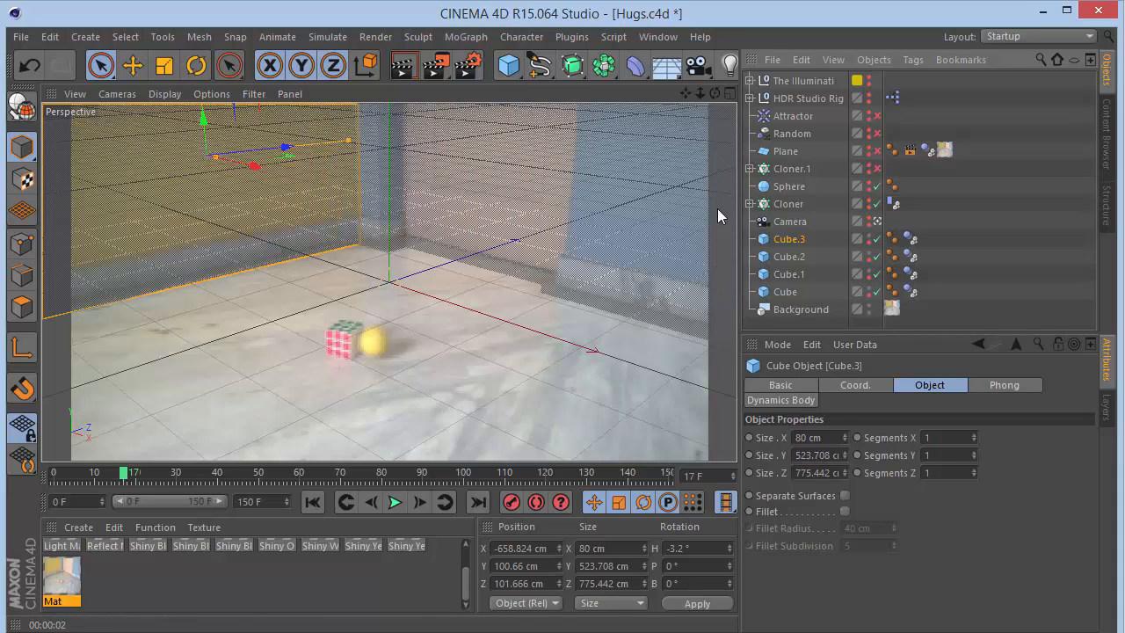
- Disable X-Ray on the Cube object
left_click(793, 294)
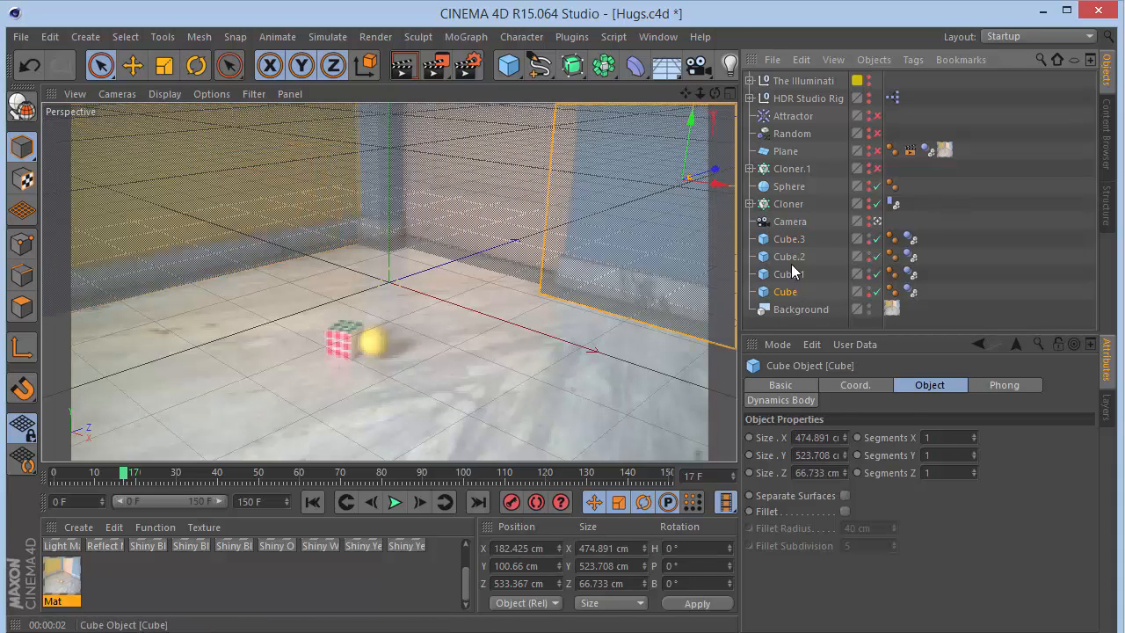
left_click(781, 384)
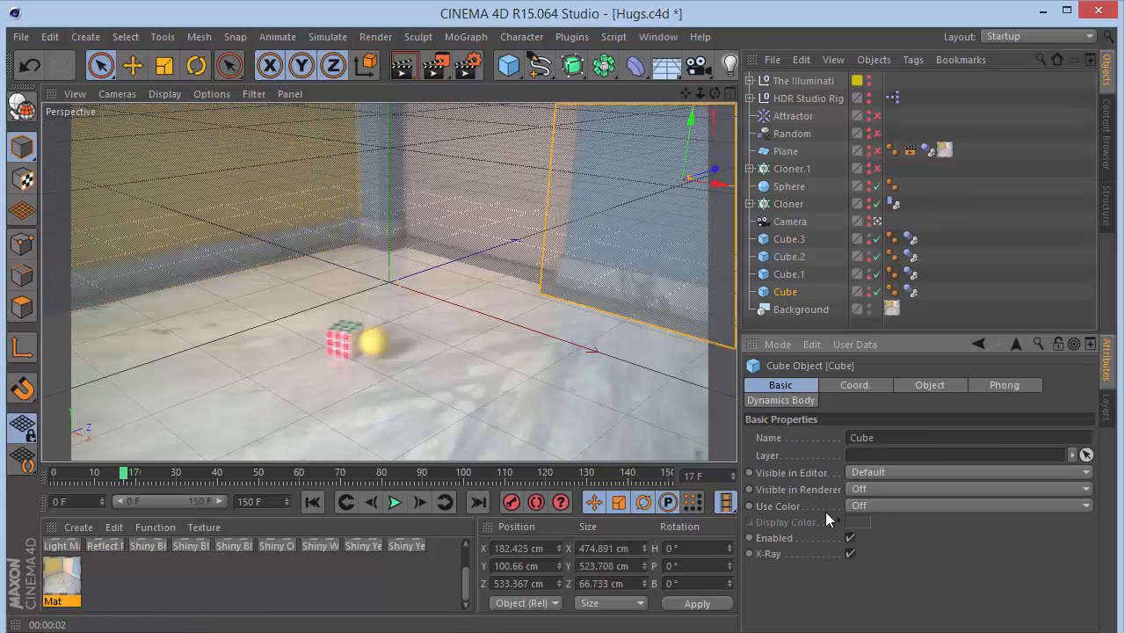
left_click(849, 554)
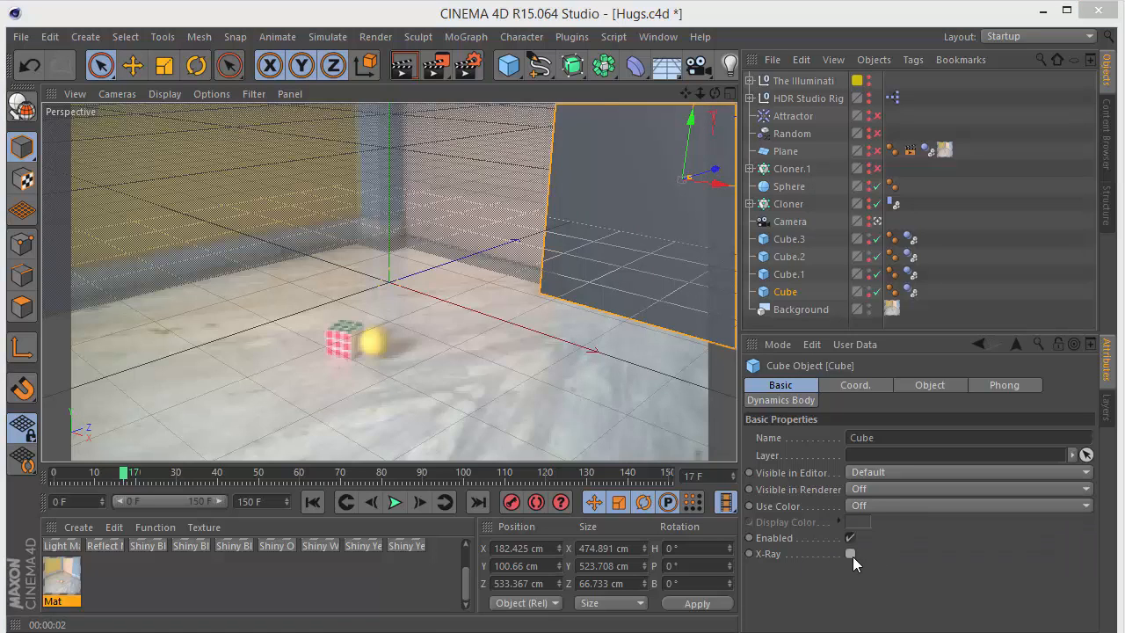
- Enable X-Ray on the Cube and move it slightly deeper into the scene
left_click(849, 553)
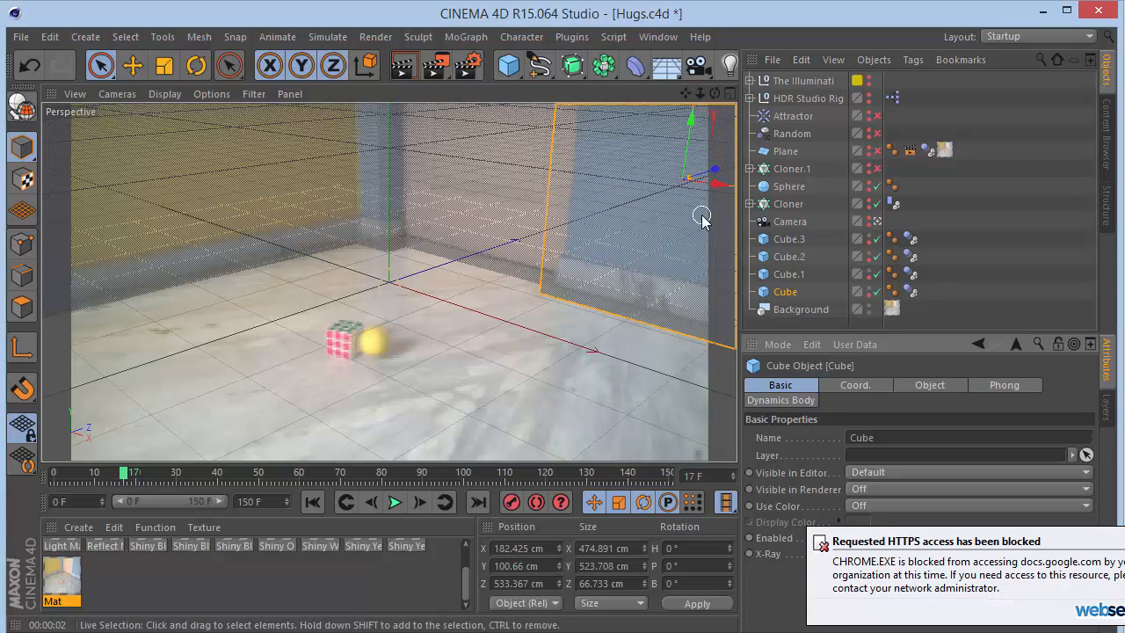
left_click_drag(716, 168, 720, 174)
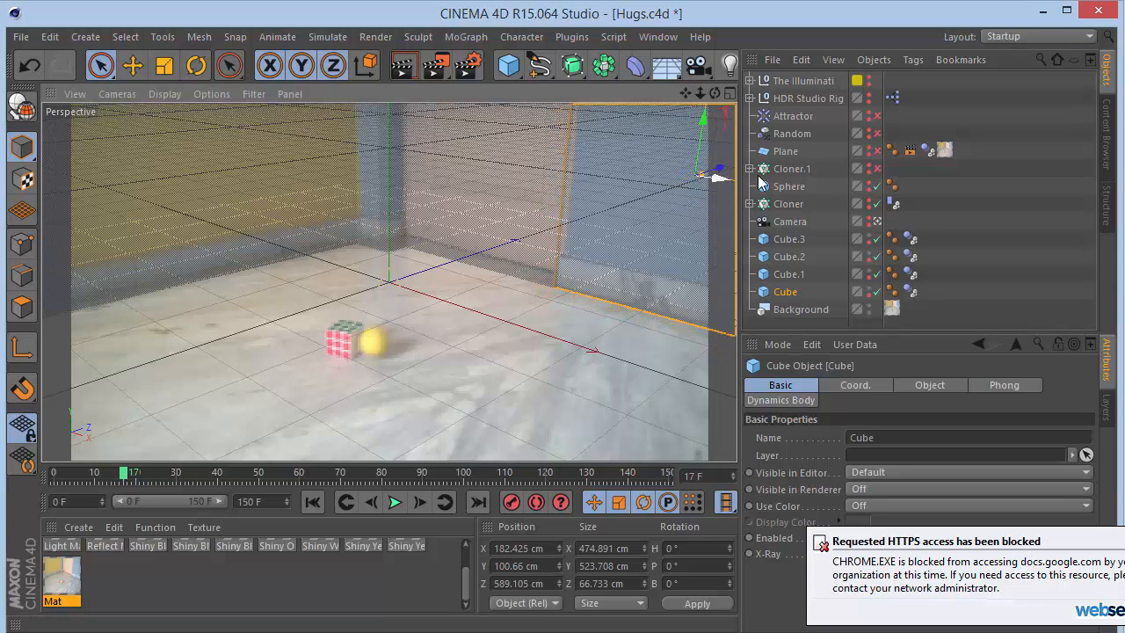
- Reposition Cube.1, Cube.2 and Cube.3 in the viewport to line up with the room's walls
left_click(785, 273)
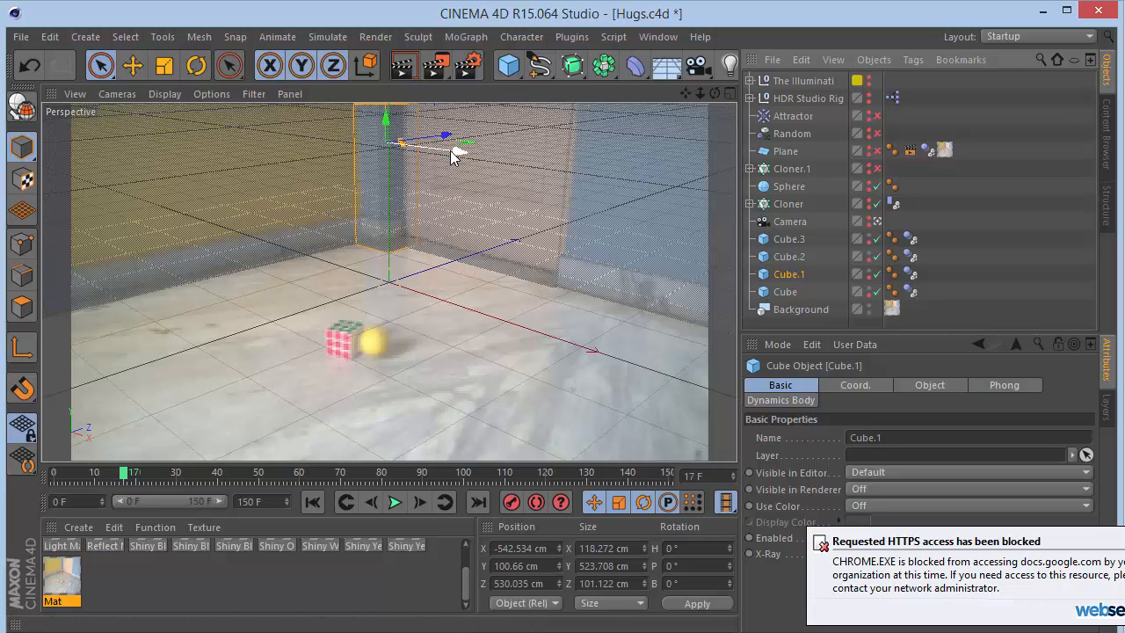
mouse_move(450, 150)
left_mouse_down()
mouse_move(431, 158)
mouse_move(438, 132)
left_mouse_up()
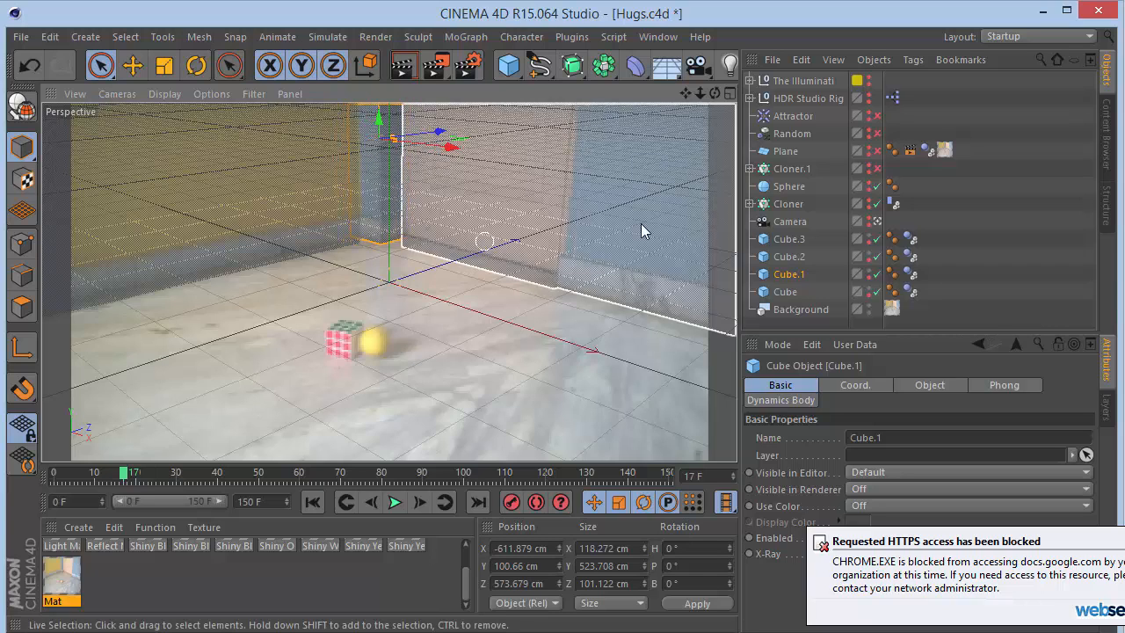
left_click(788, 264)
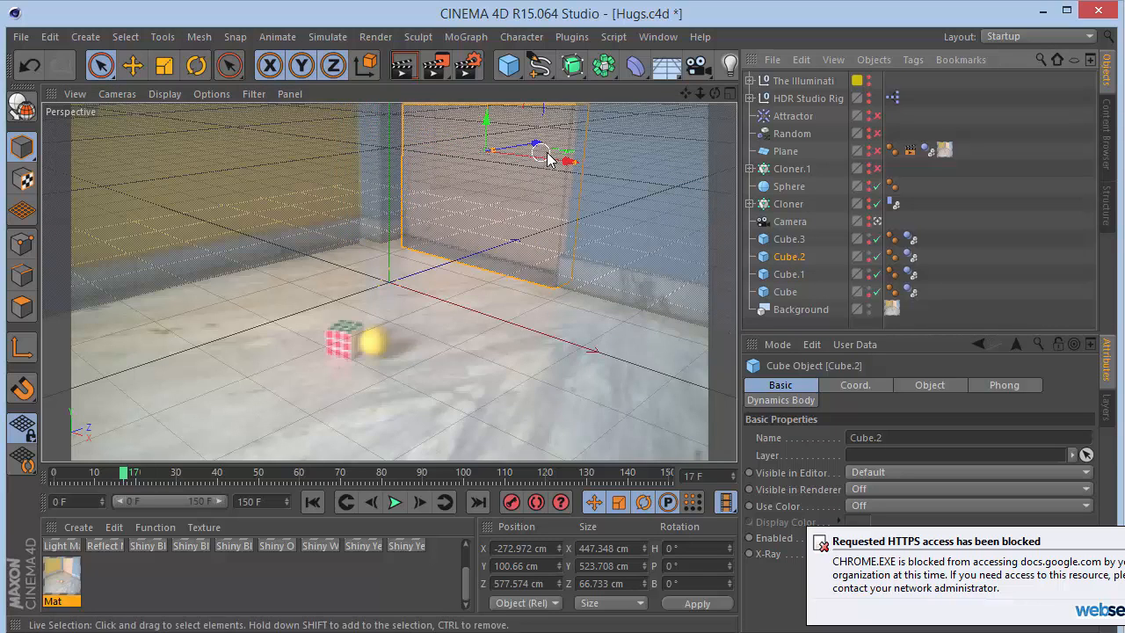
left_click_drag(556, 159, 554, 129)
left_click(347, 248)
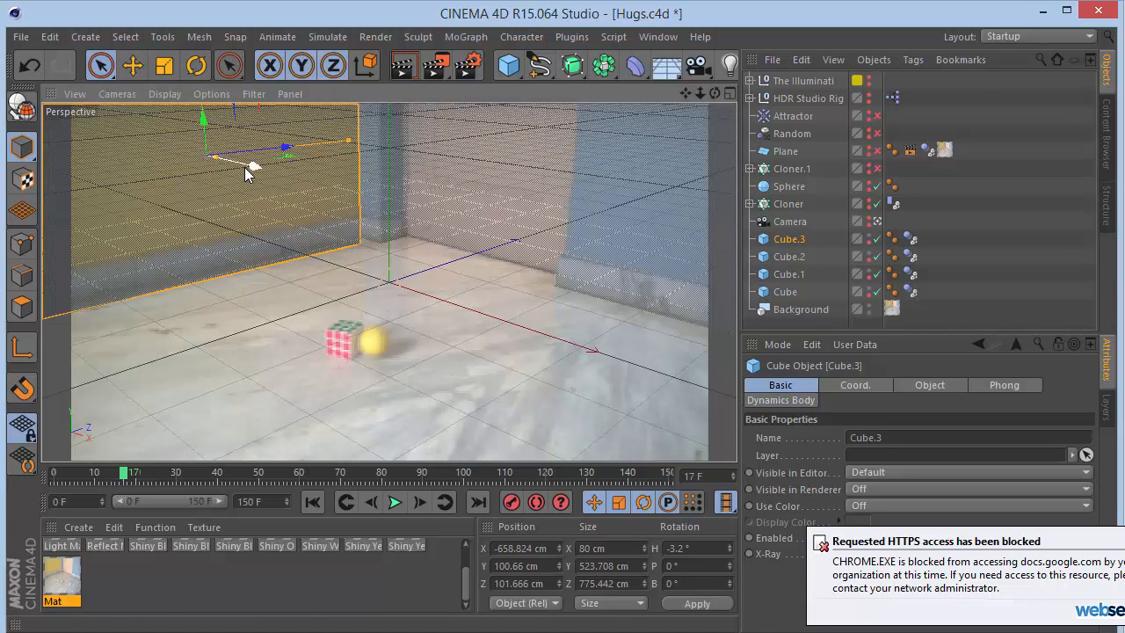
left_click_drag(250, 170, 283, 150)
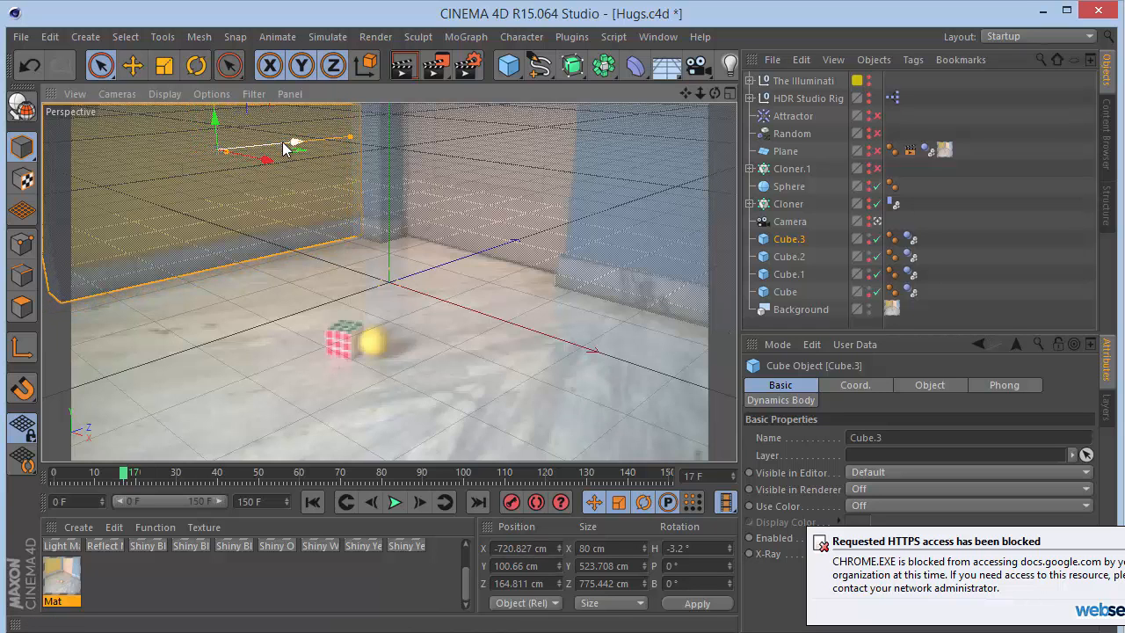
- Inspect the cube placement through the scene Camera, then return to the editor view
left_click(877, 221)
left_click(877, 220)
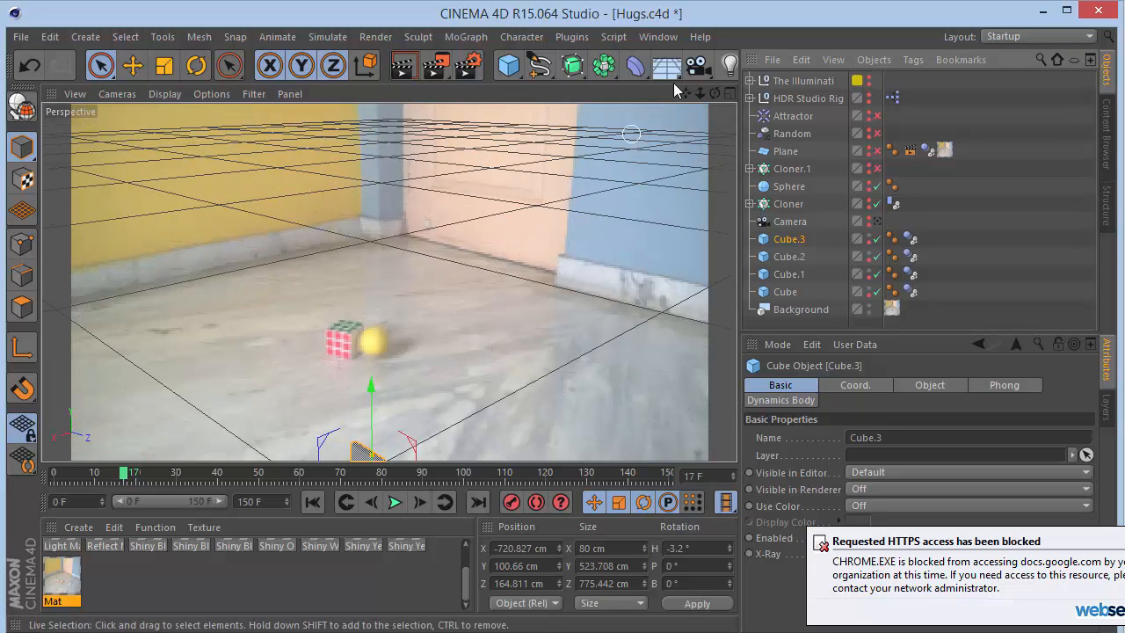
mouse_move(715, 93)
left_mouse_down()
mouse_move(734, 132)
mouse_move(808, 185)
mouse_move(716, 92)
mouse_move(791, 94)
mouse_move(633, 82)
mouse_move(809, 95)
mouse_move(700, 95)
left_mouse_up()
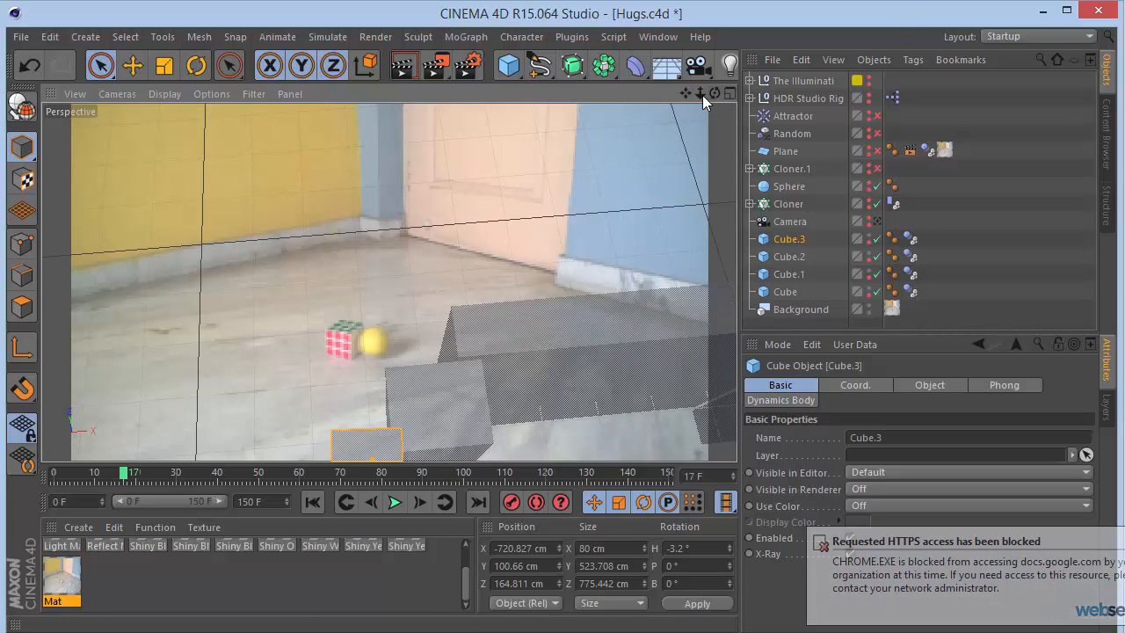
left_click(445, 226)
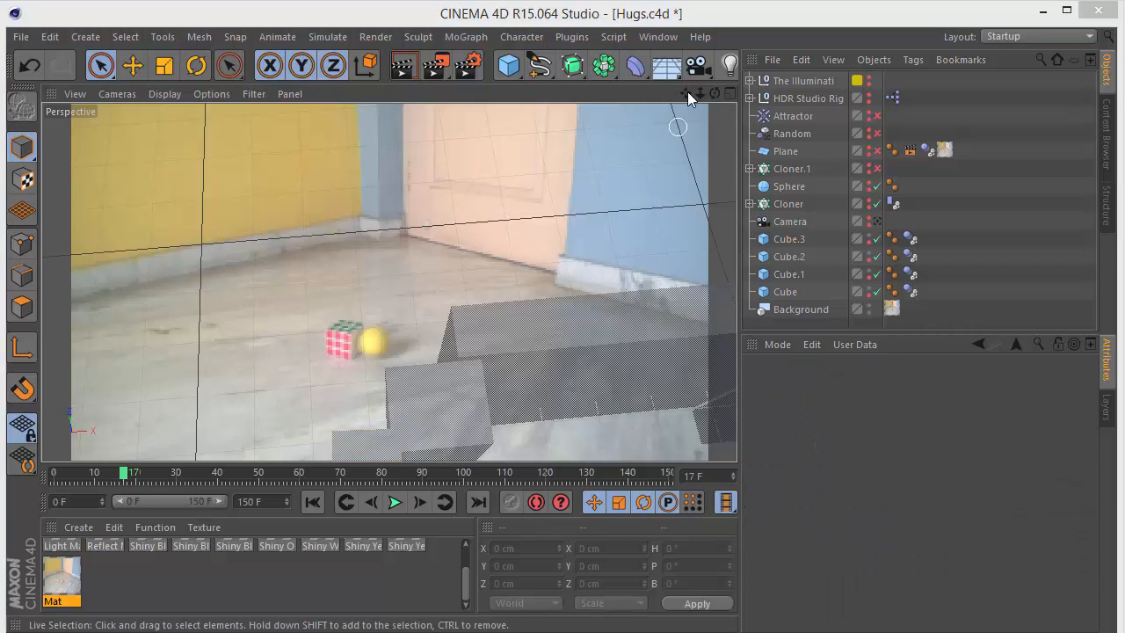
left_click_drag(686, 92, 686, 92)
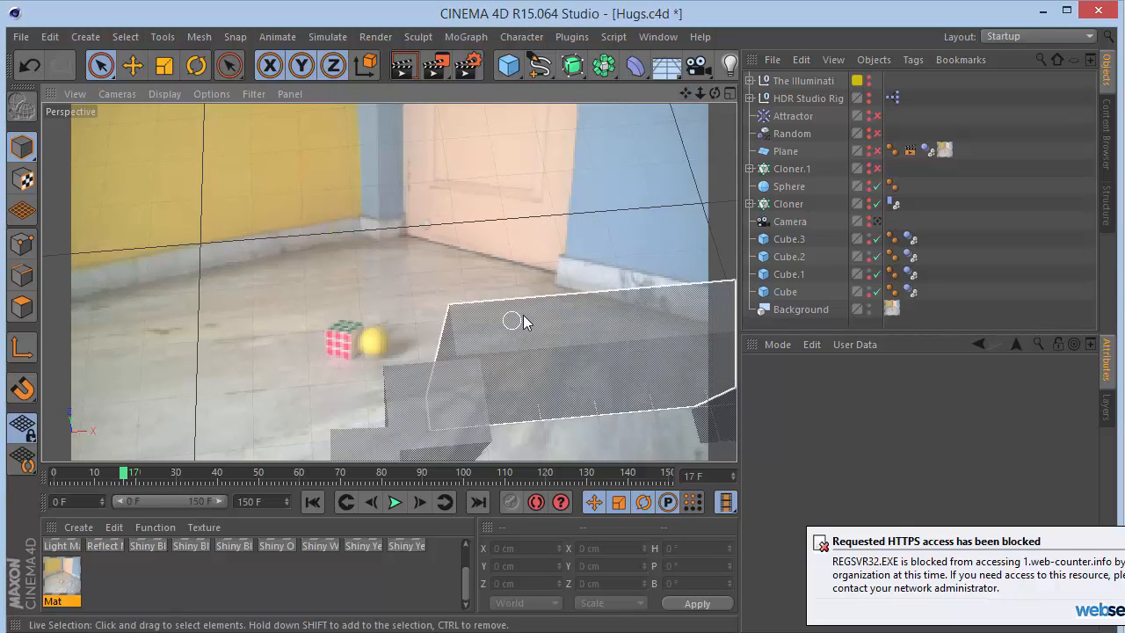
left_click(623, 341)
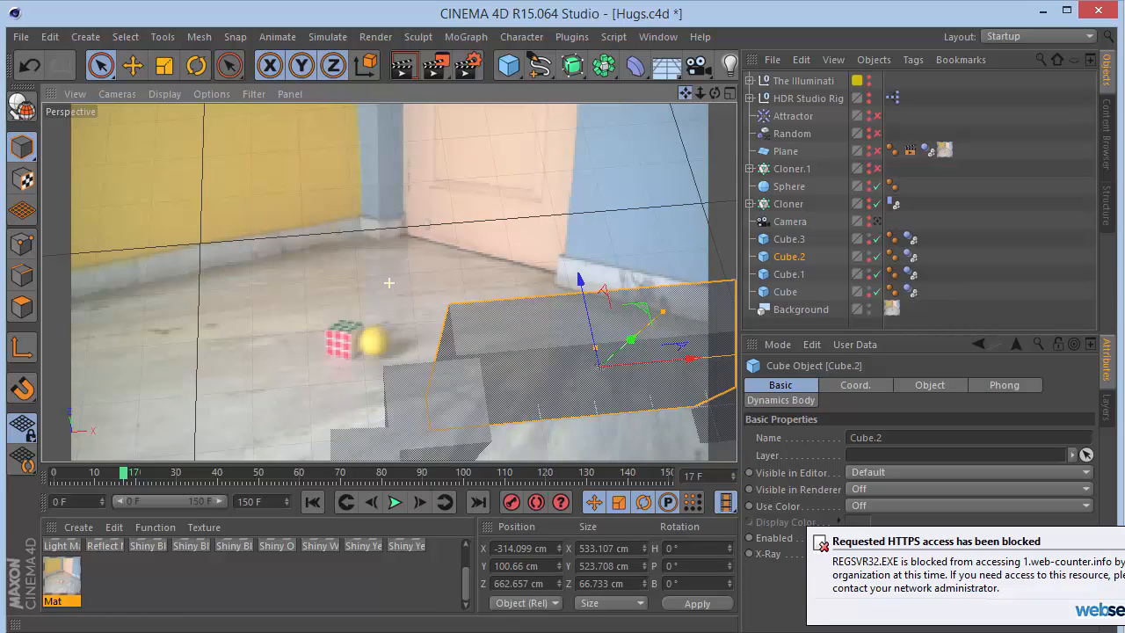
left_click_drag(700, 93, 700, 93)
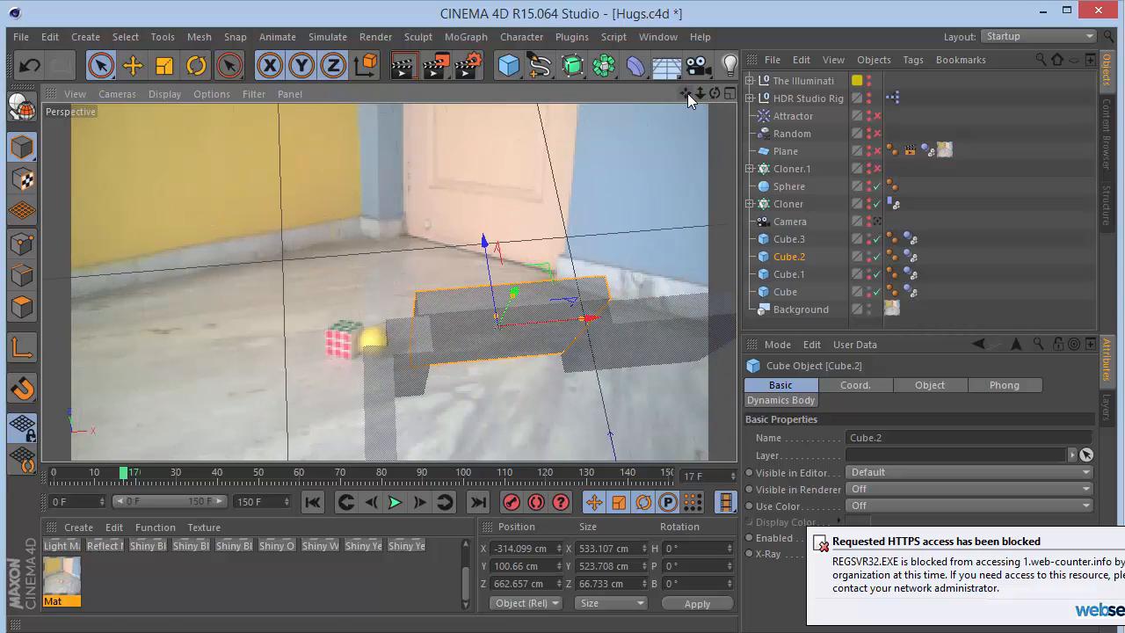
left_click(660, 338)
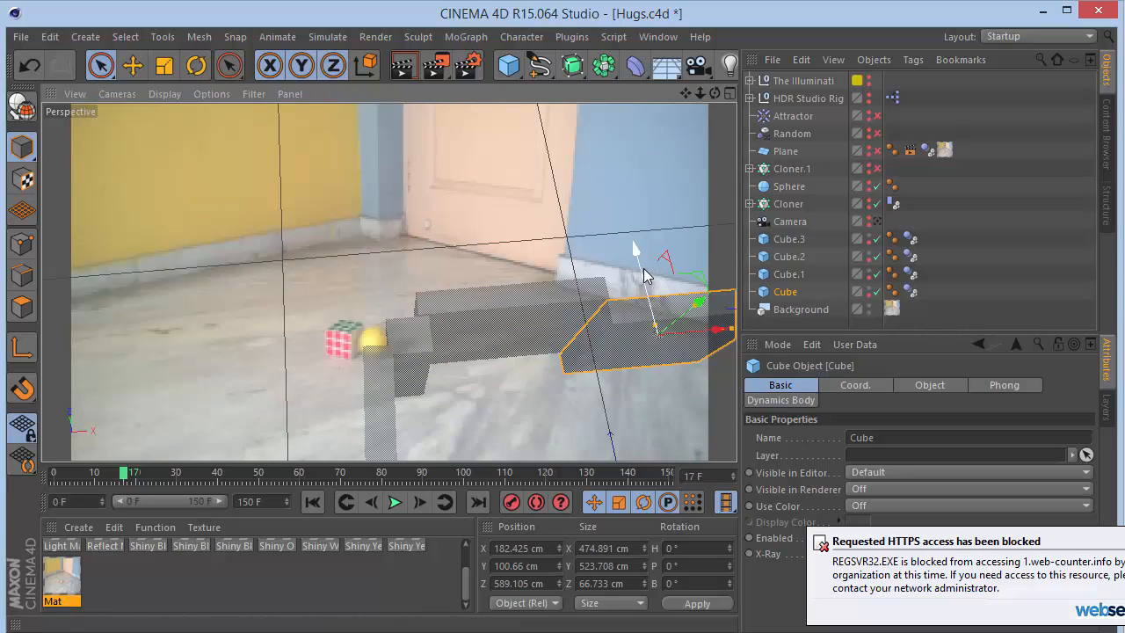
left_click_drag(644, 275, 647, 267)
key("ctrl+z")
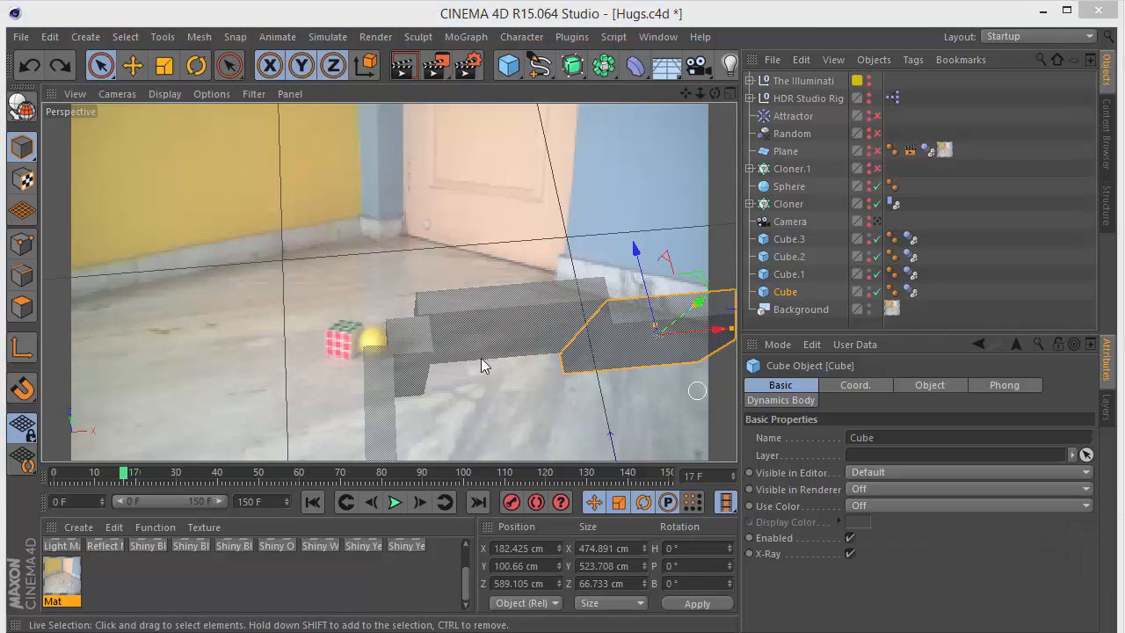
left_click(877, 221)
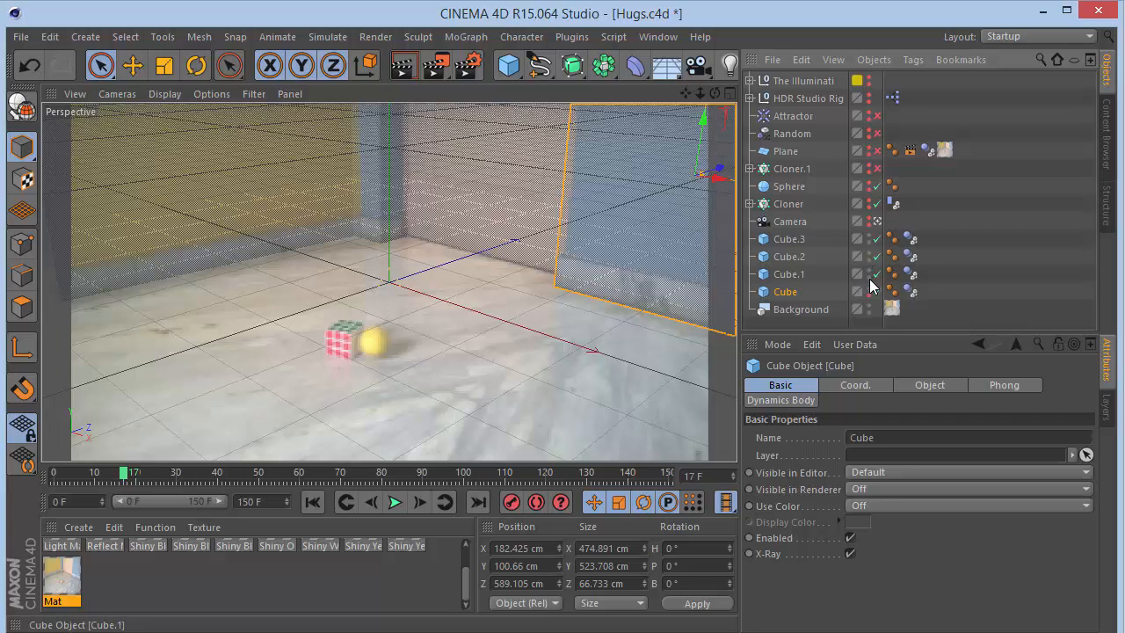
- Delete the Compositing tag and the Mat texture tag from the Plane
left_click(782, 239)
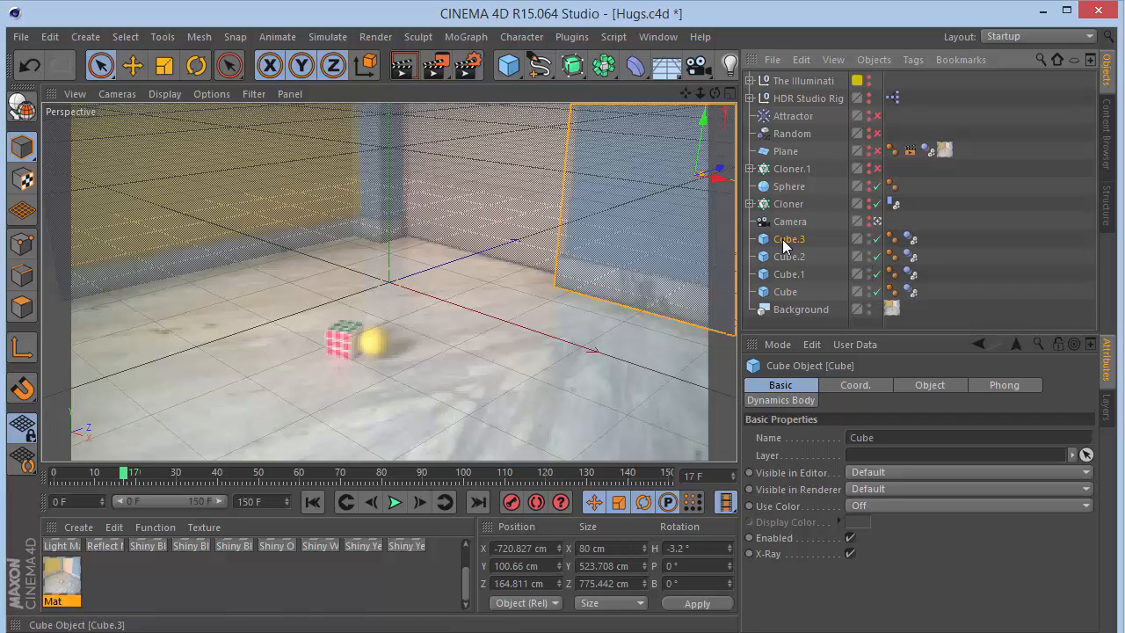
left_click(796, 153)
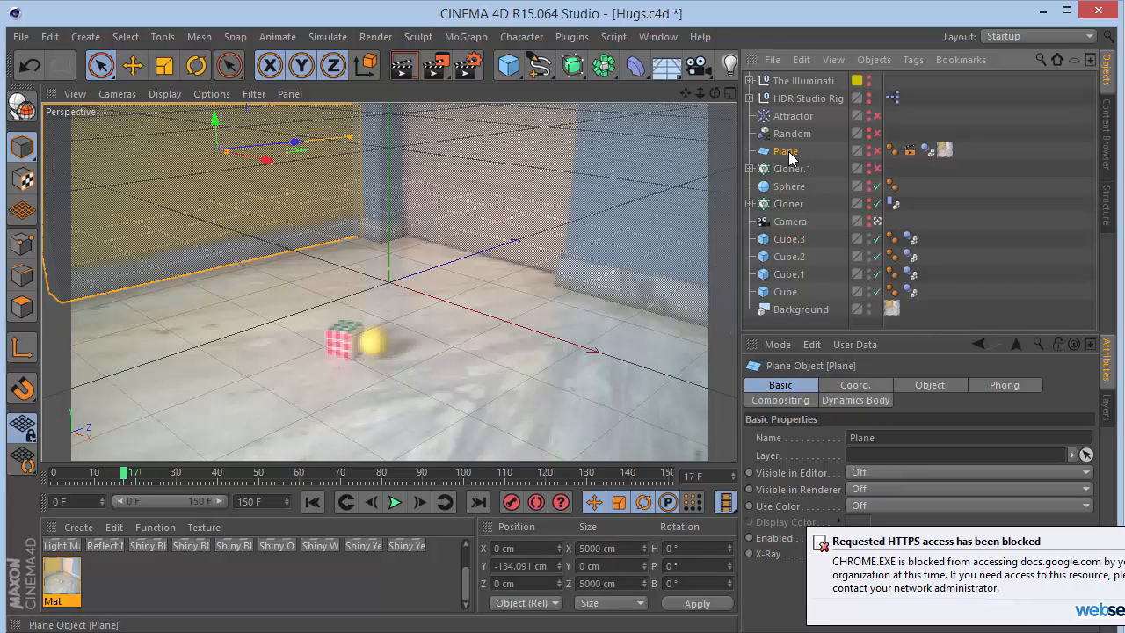
left_click(910, 151)
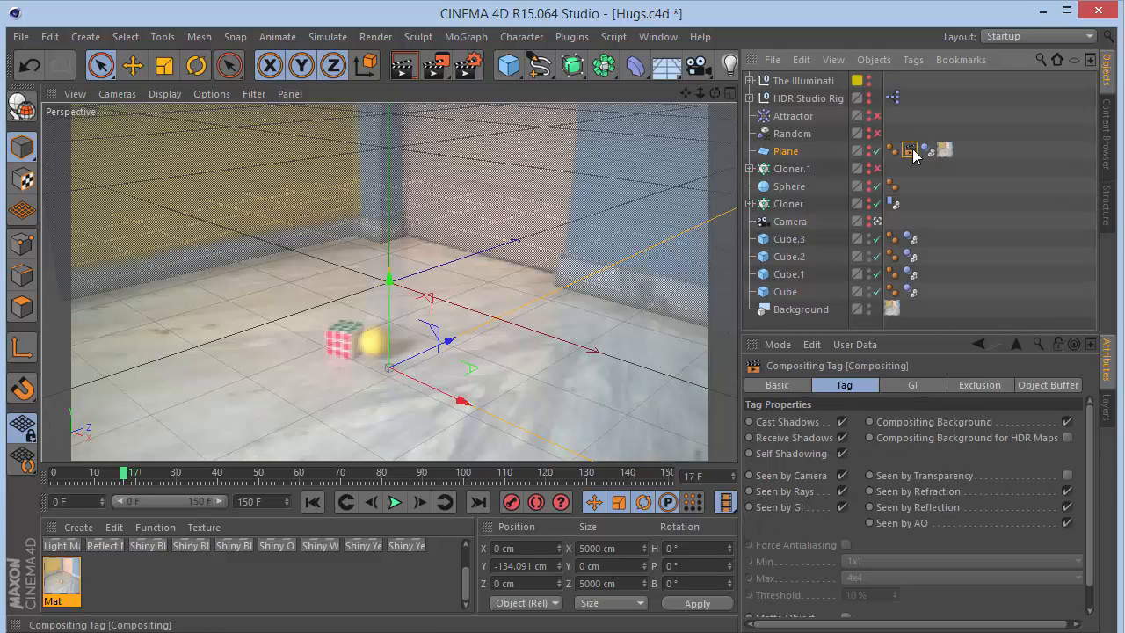
key("Delete")
left_click(925, 154)
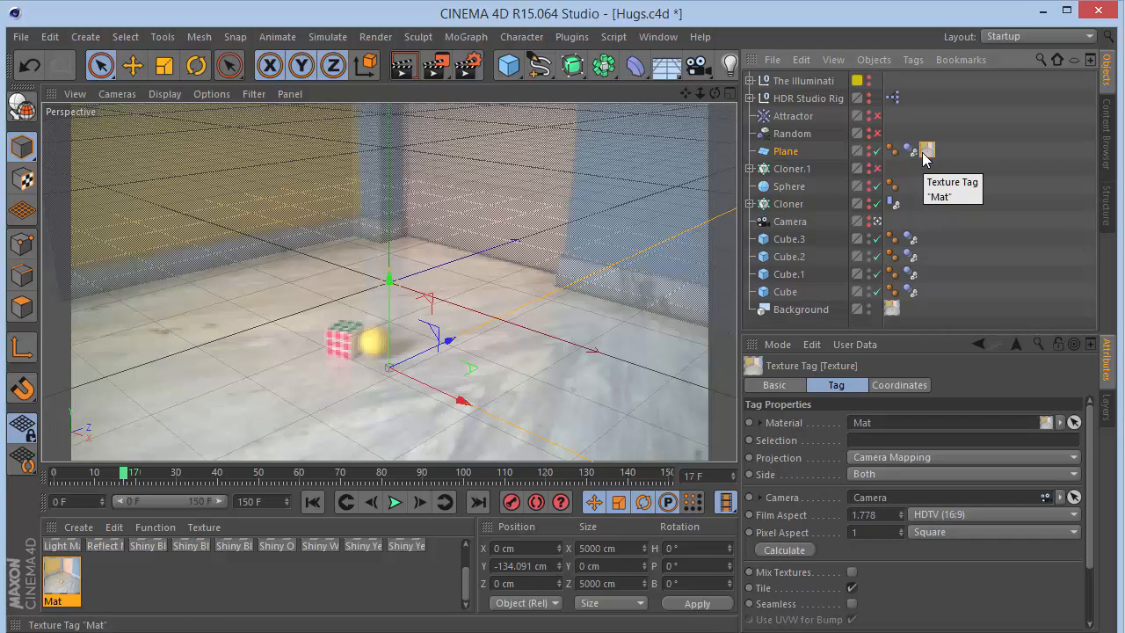
key("Delete")
left_click(784, 151)
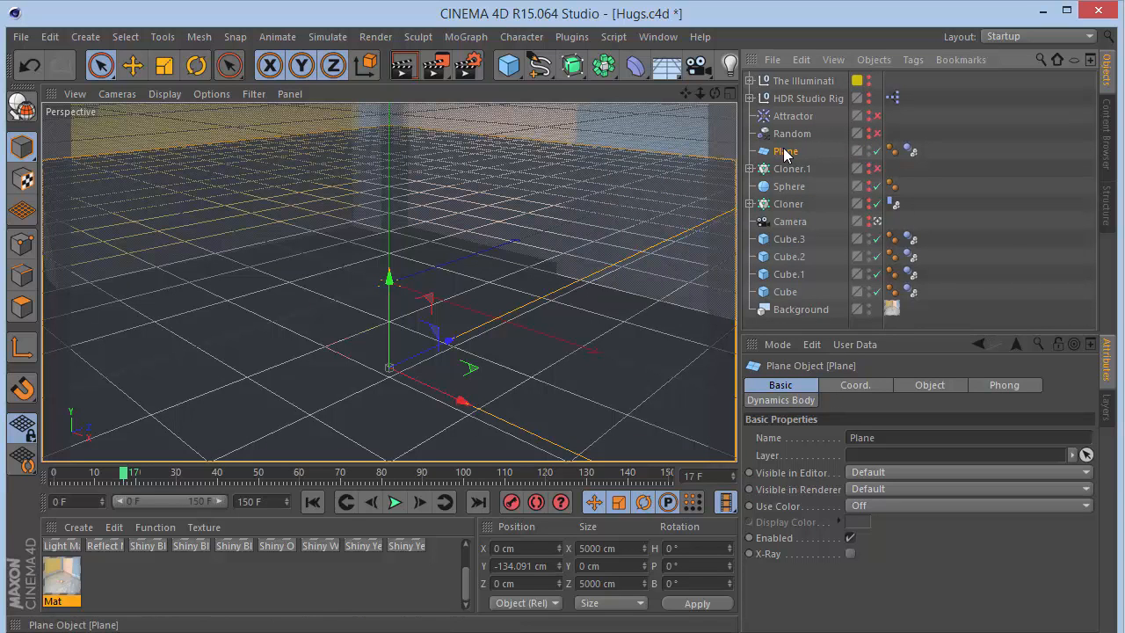
left_click(850, 552)
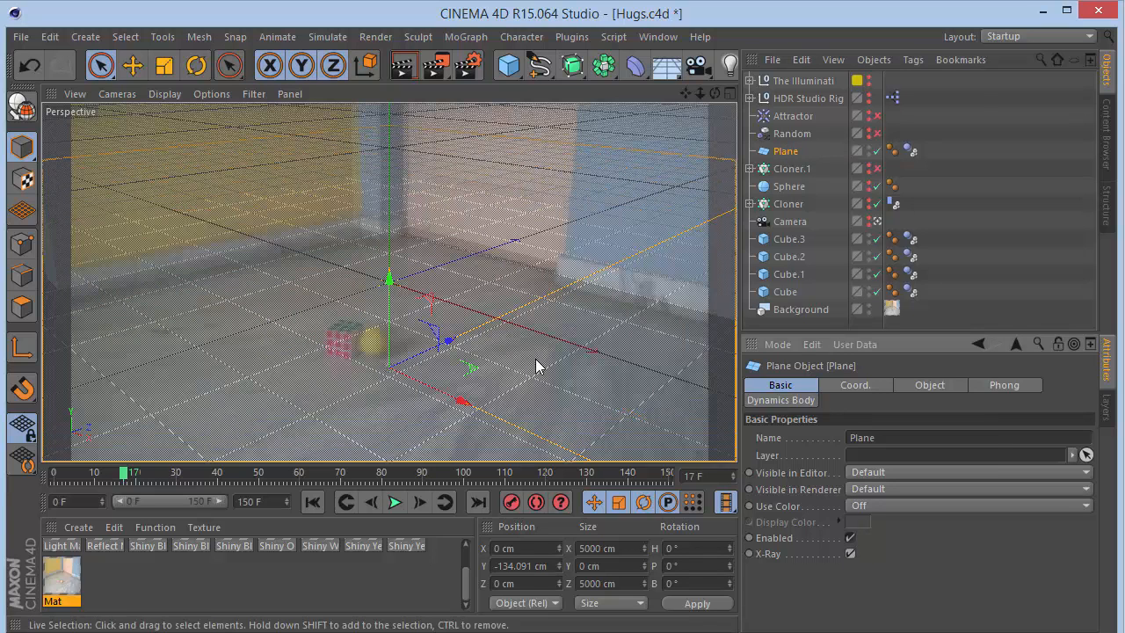
left_click(845, 554)
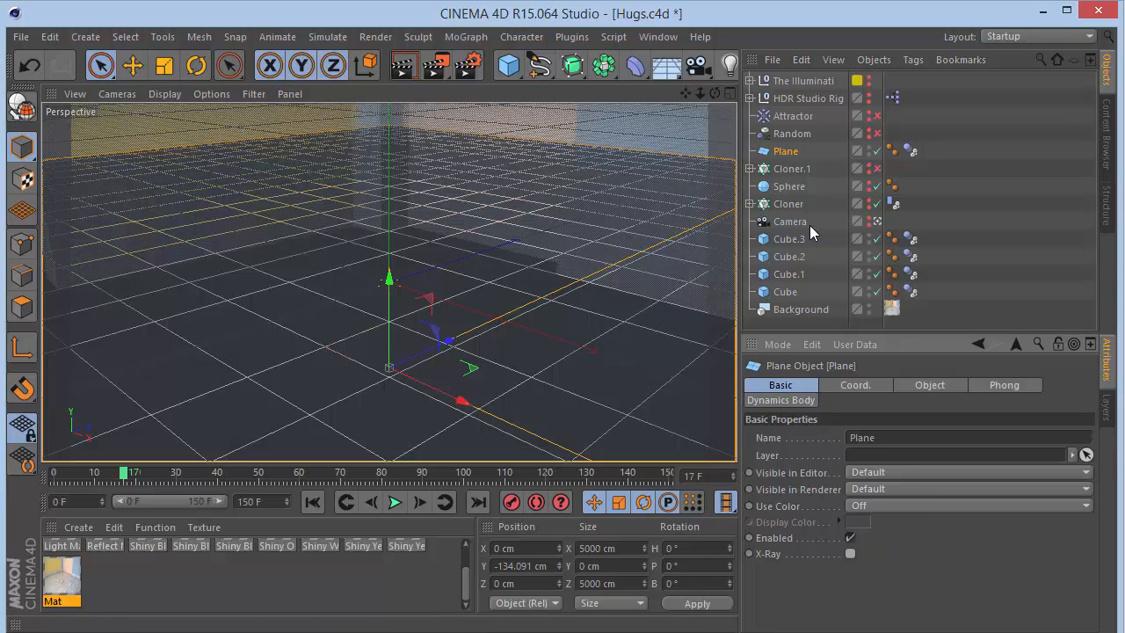
left_click(849, 388)
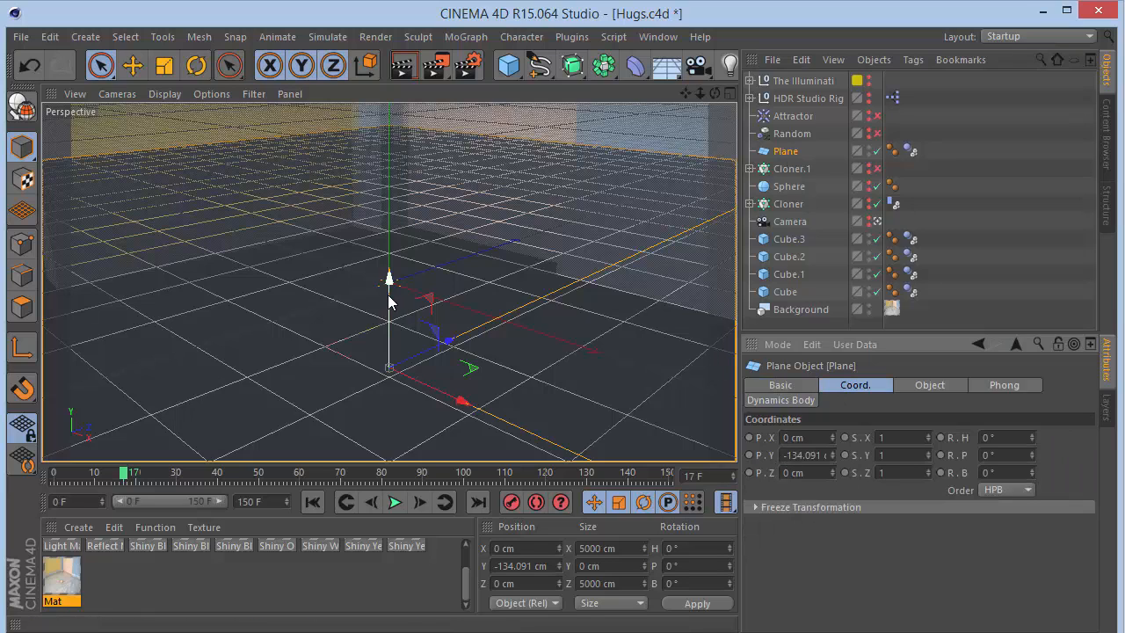
left_click_drag(392, 301, 408, 439)
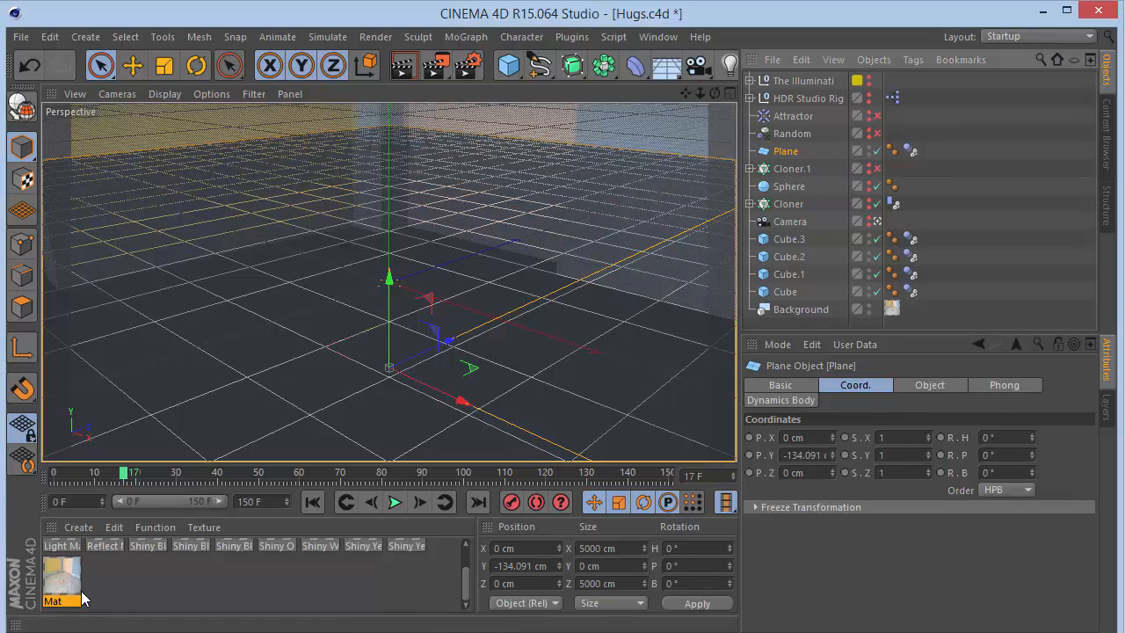
- Apply the Mat material to the Plane and set its texture projection to Frontal
left_click_drag(75, 585, 785, 152)
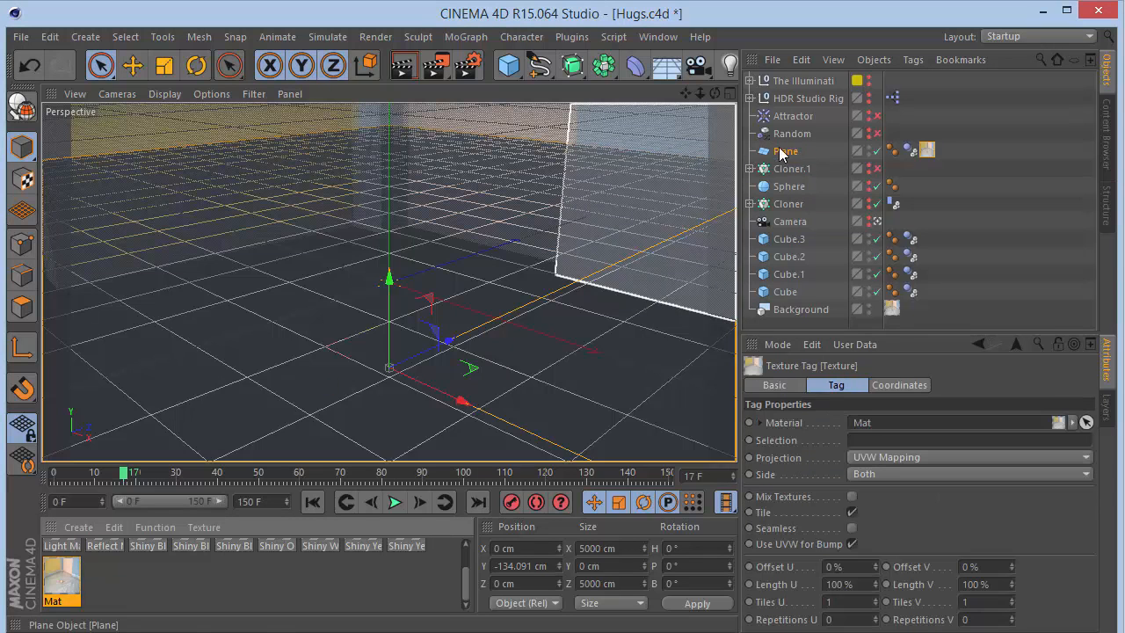
left_click(537, 243)
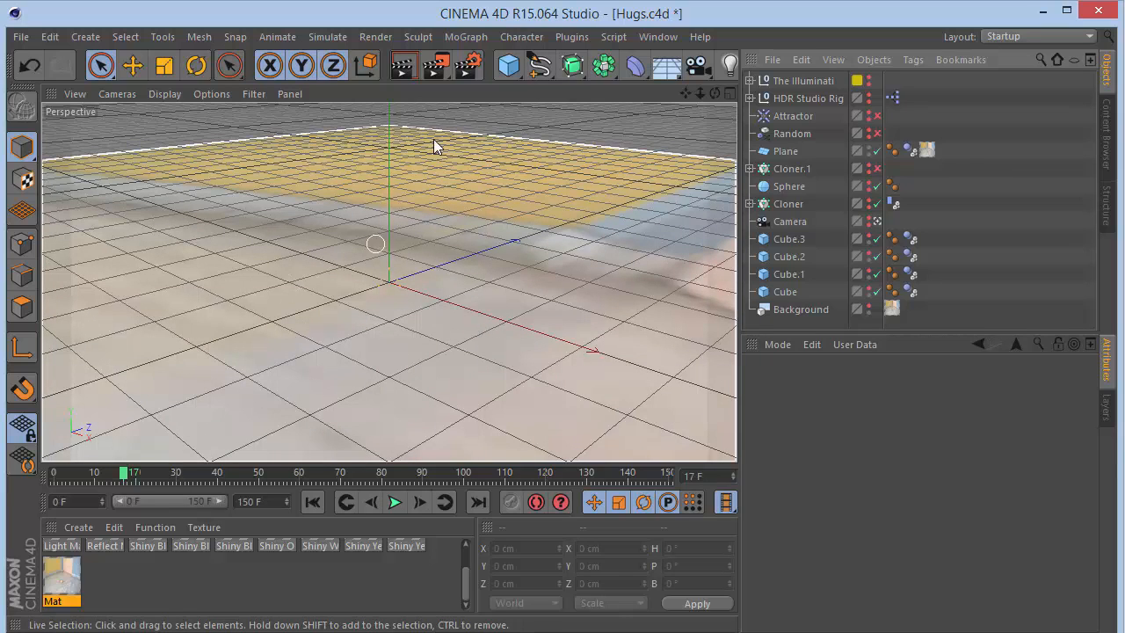
left_click(927, 150)
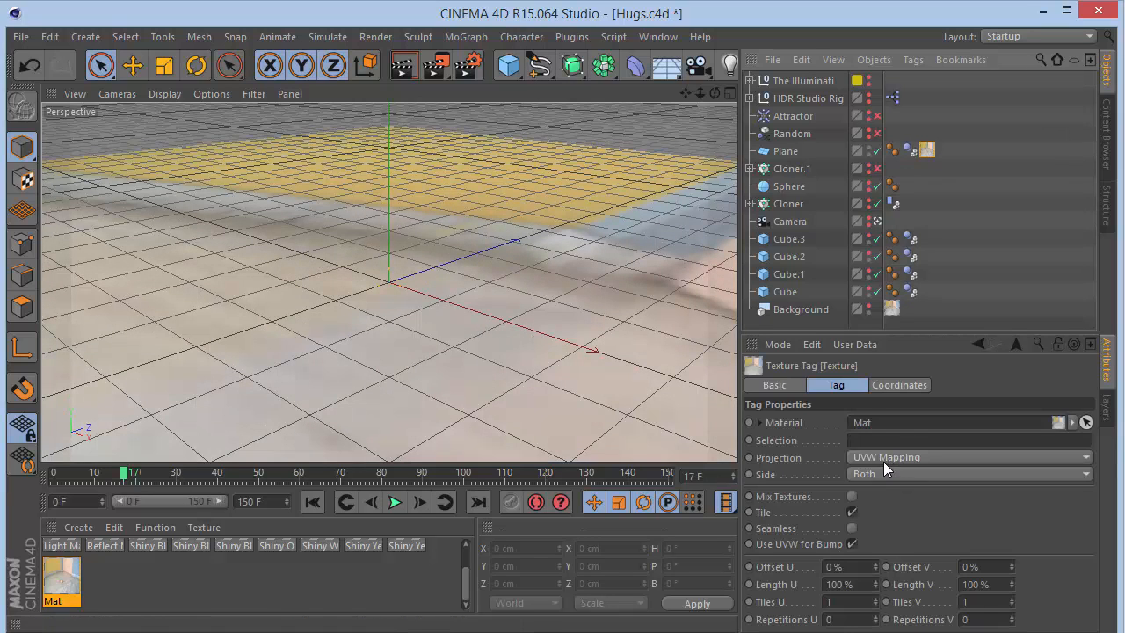
left_click(884, 462)
left_click(884, 506)
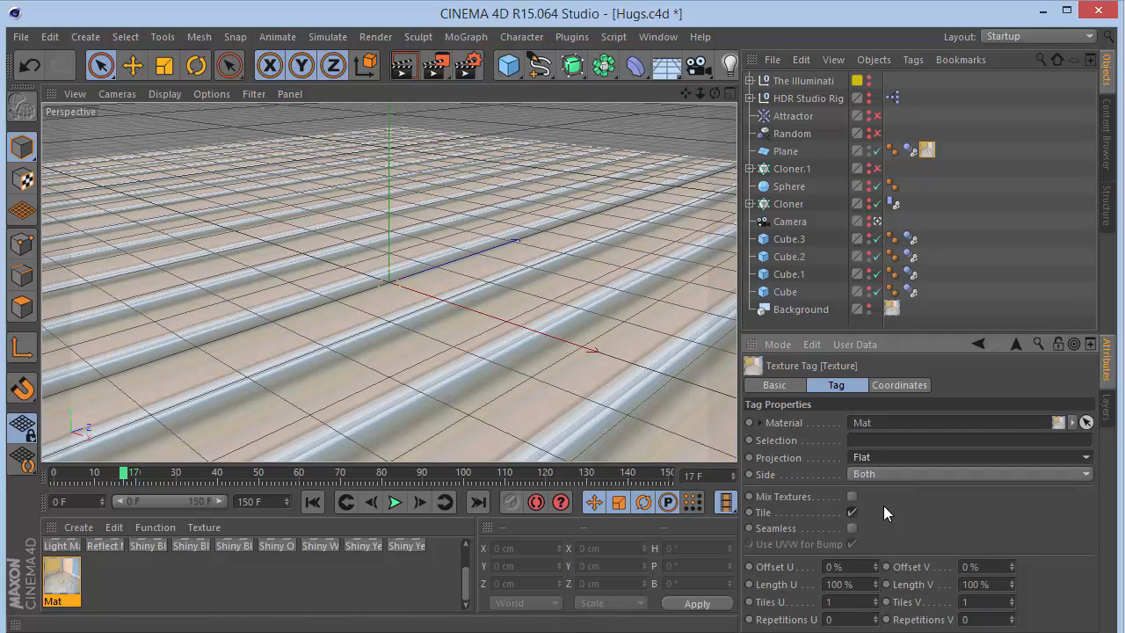
left_click(877, 461)
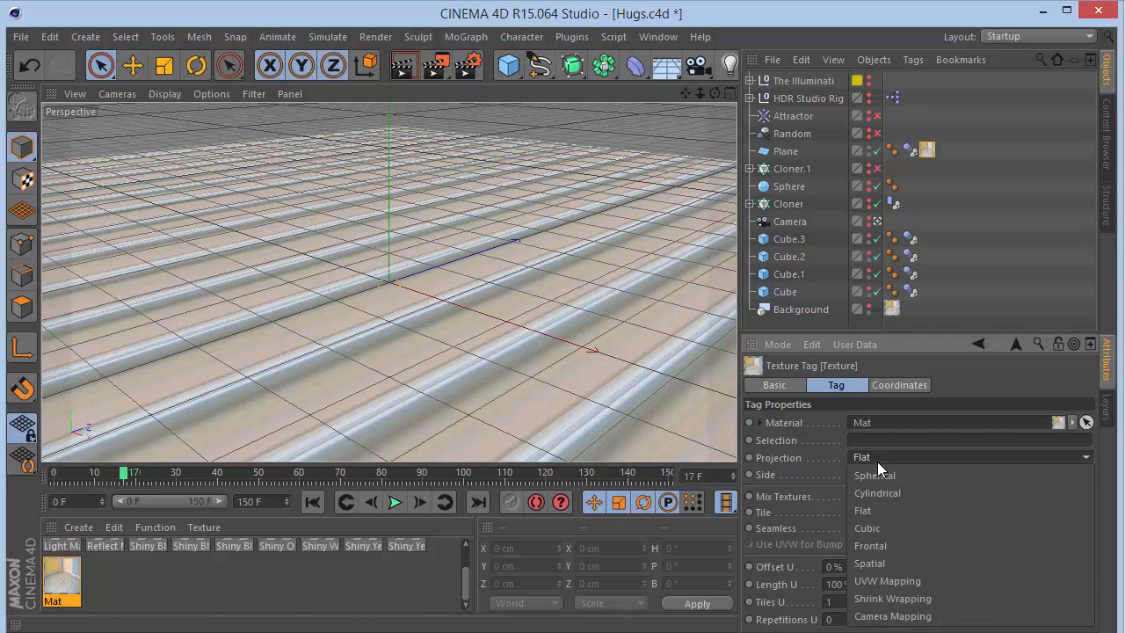
left_click(878, 544)
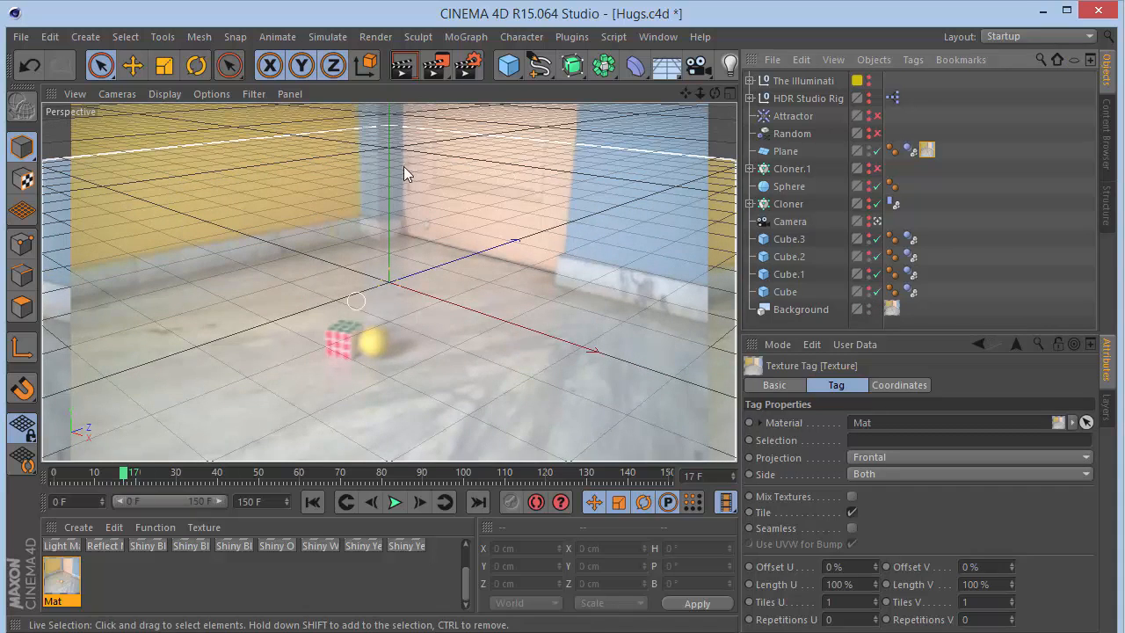
left_click(893, 456)
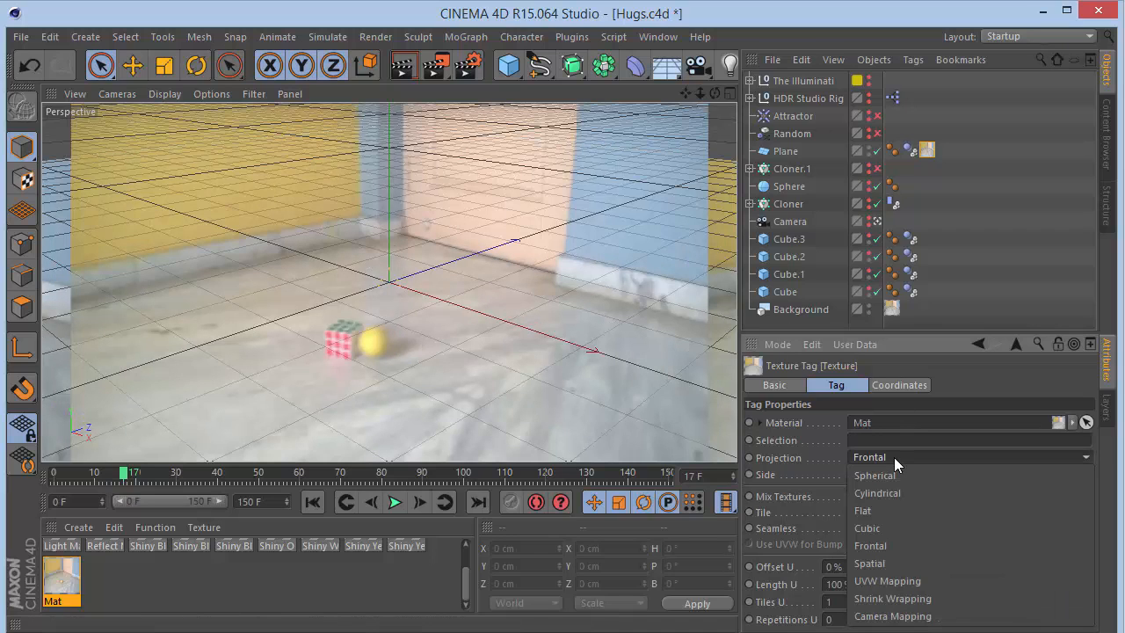
left_click(894, 544)
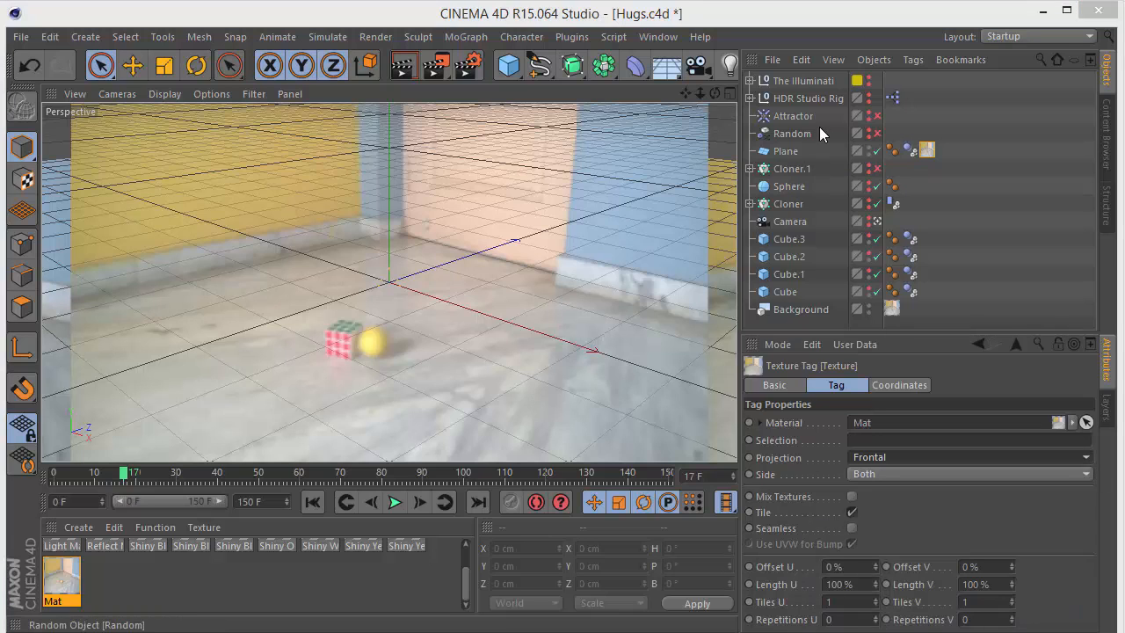
- Add a Compositing tag to the Plane and enable its Compositing Background option
left_click(785, 151)
right_click(785, 151)
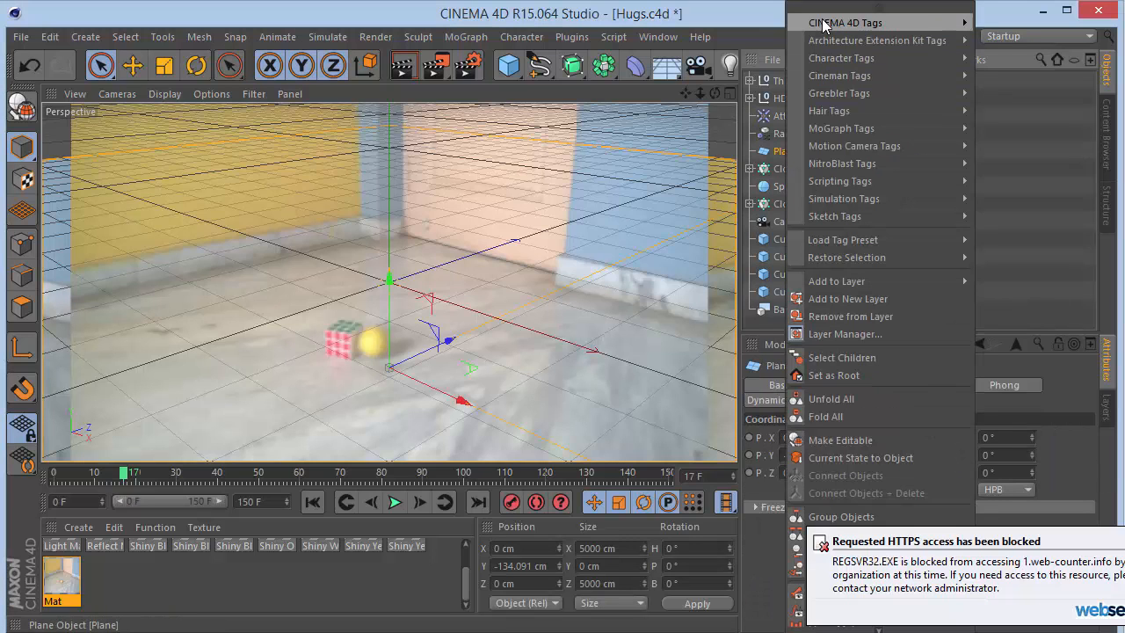
mouse_move(822, 29)
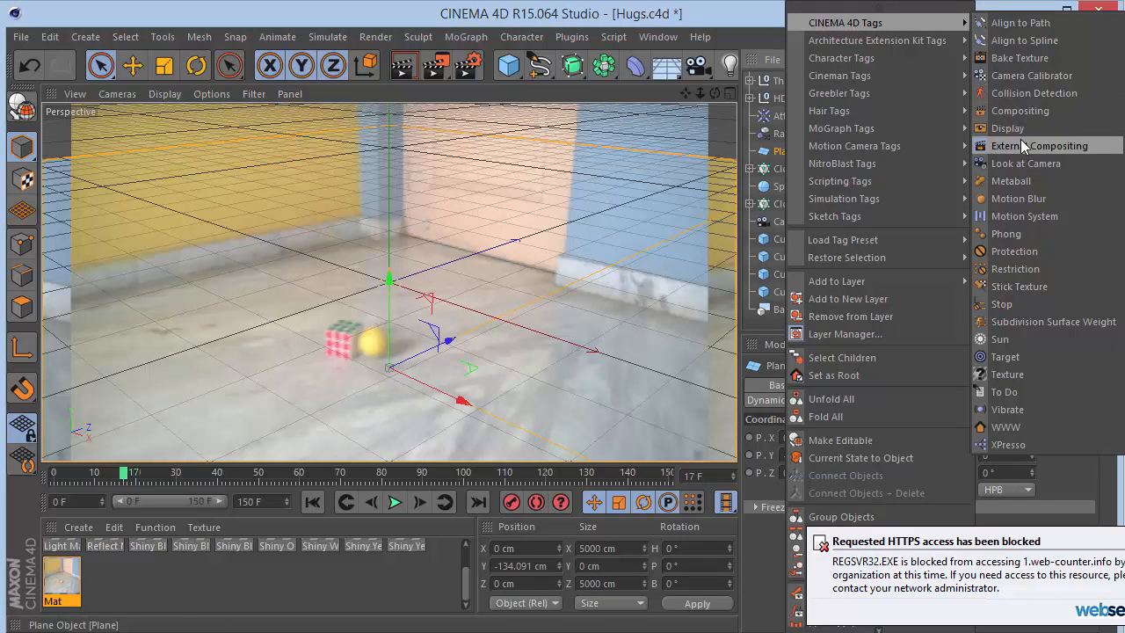
left_click(1018, 112)
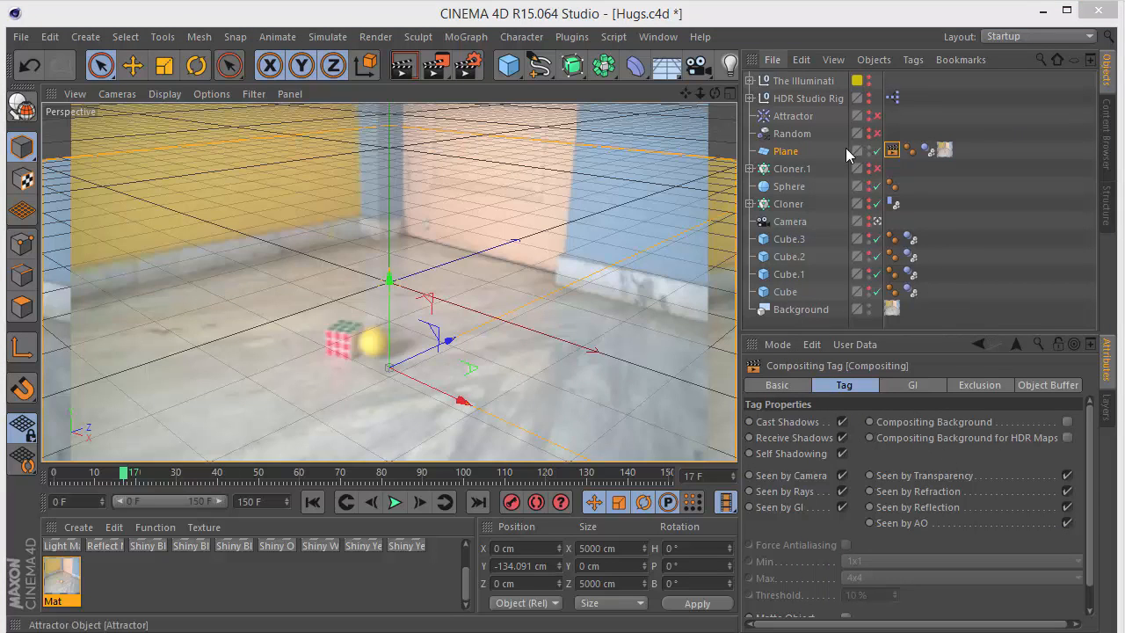
left_click(1066, 422)
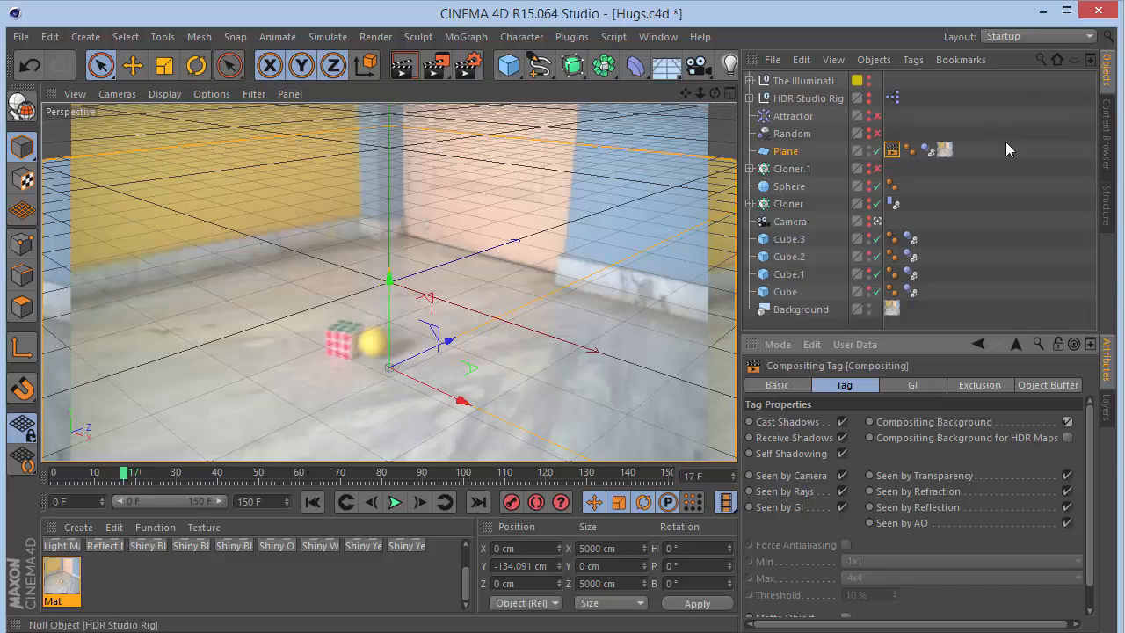
- Add a Rigid Body dynamics tag to the Cube object
left_click(1011, 176)
left_click(785, 156)
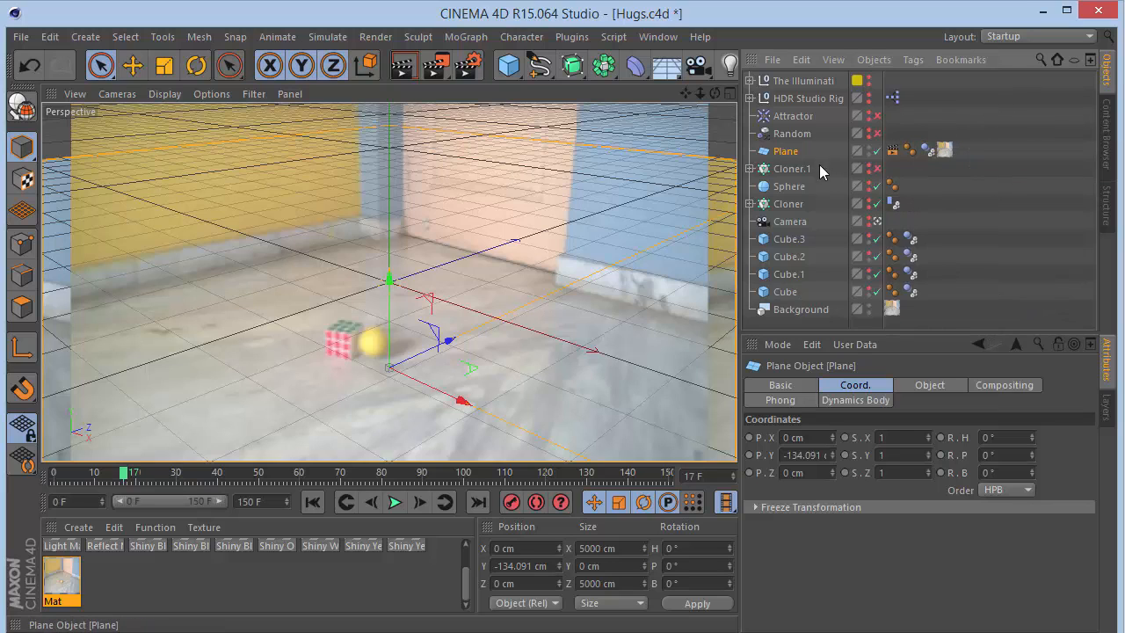
left_click(784, 292)
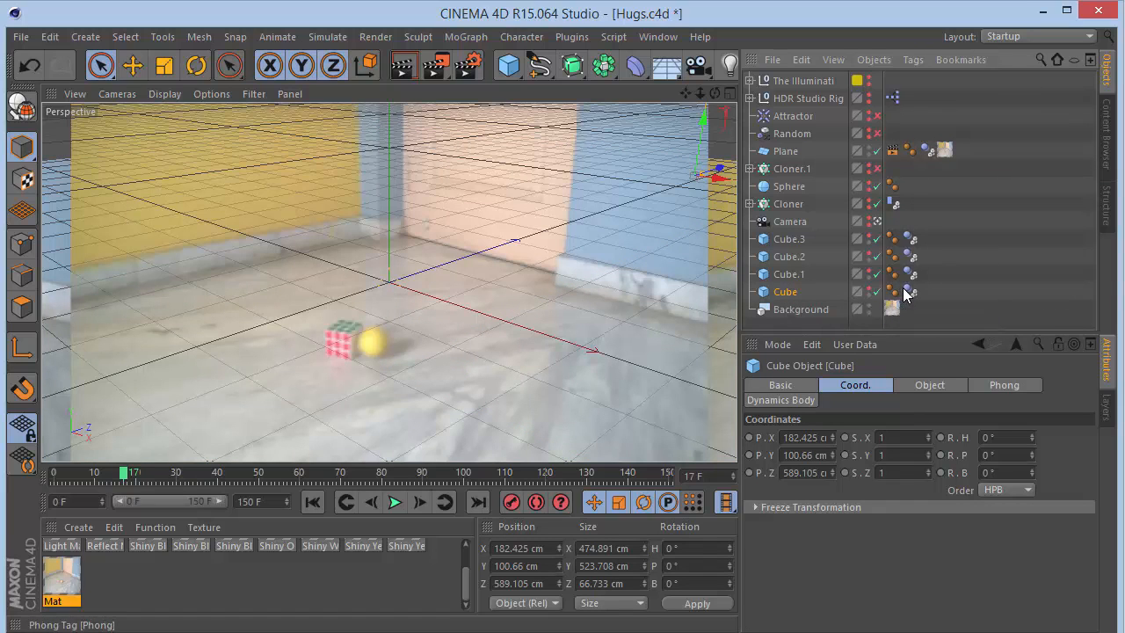
right_click(787, 299)
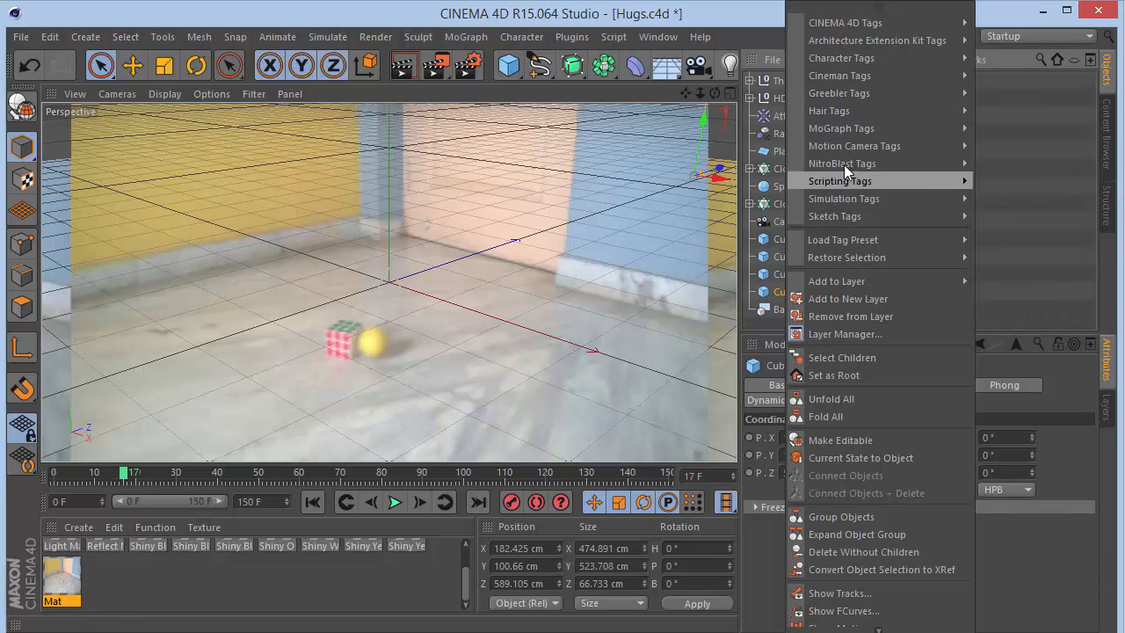
mouse_move(839, 129)
mouse_move(920, 195)
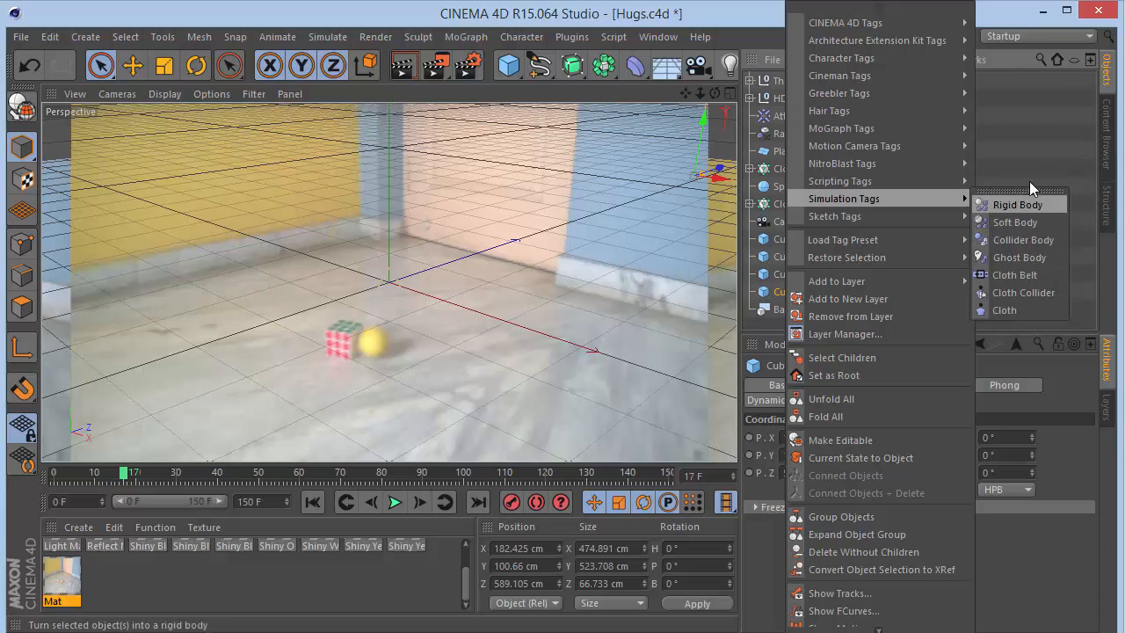
left_click(1017, 205)
- Inspect the dynamics tags on Cube.3 and the Plane, and select the Background and cubes in turn
left_click(910, 238)
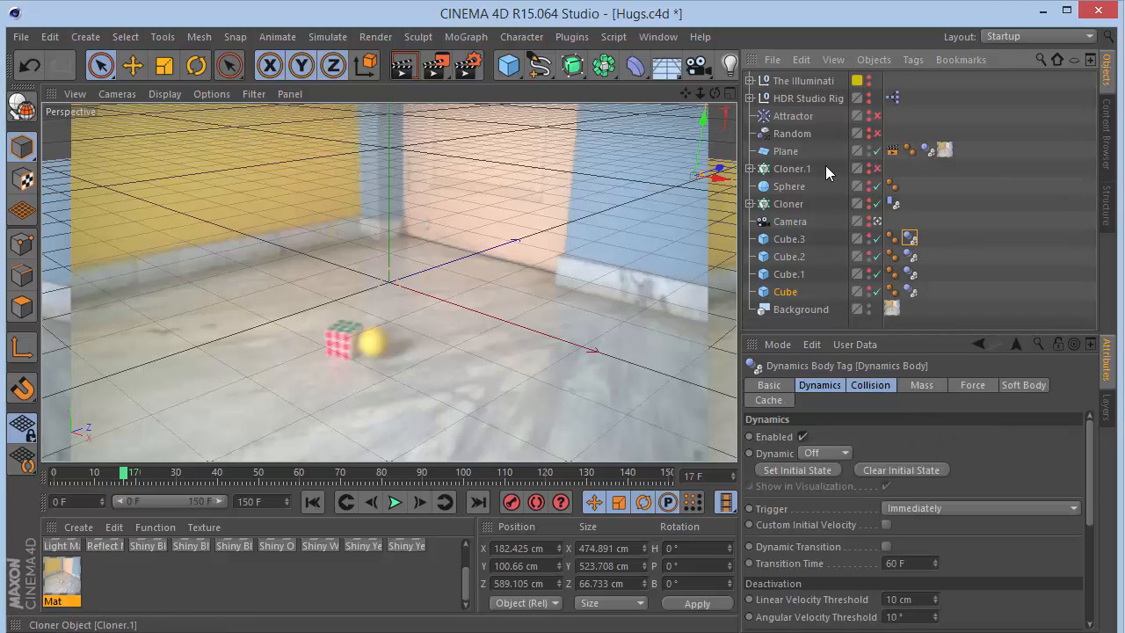
left_click(929, 149)
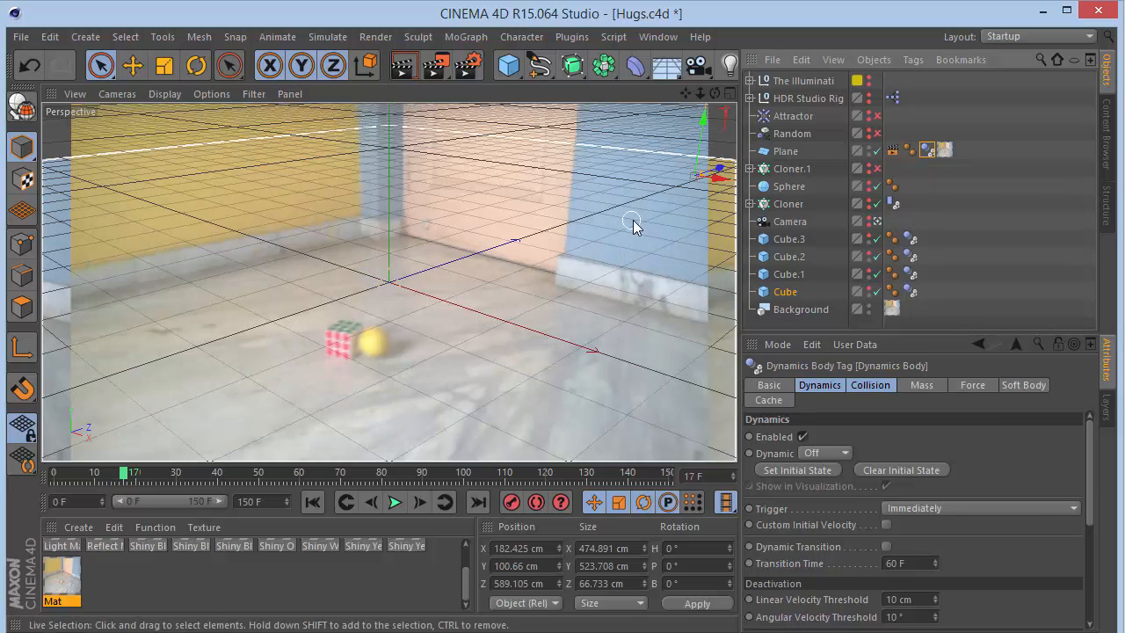
left_click(788, 308)
left_click(787, 274)
left_click(785, 256)
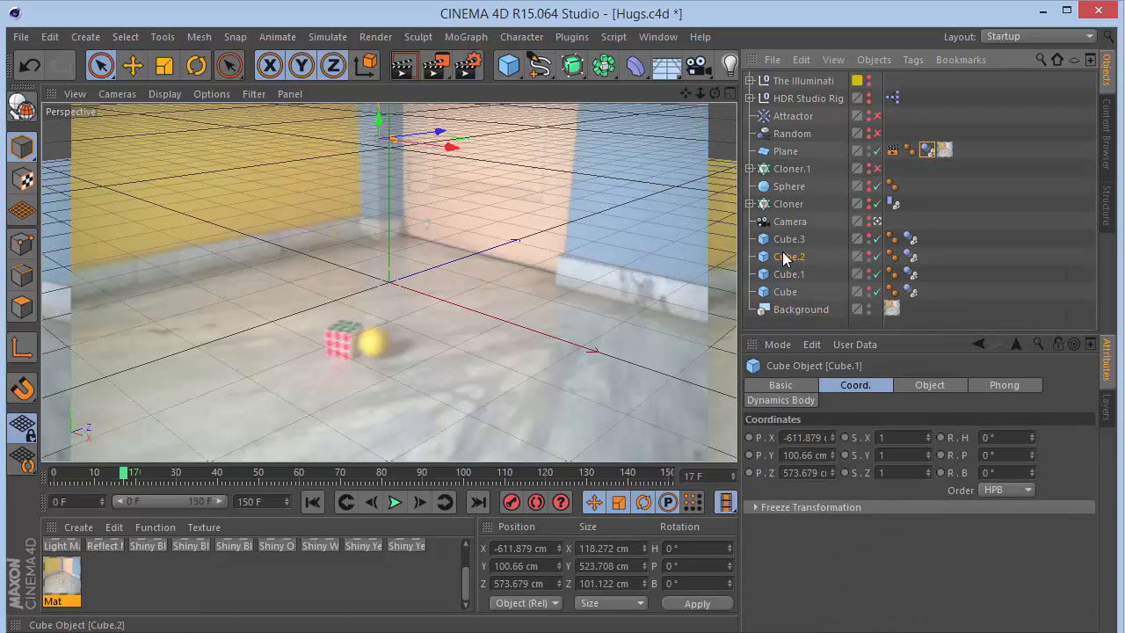
left_click(786, 239)
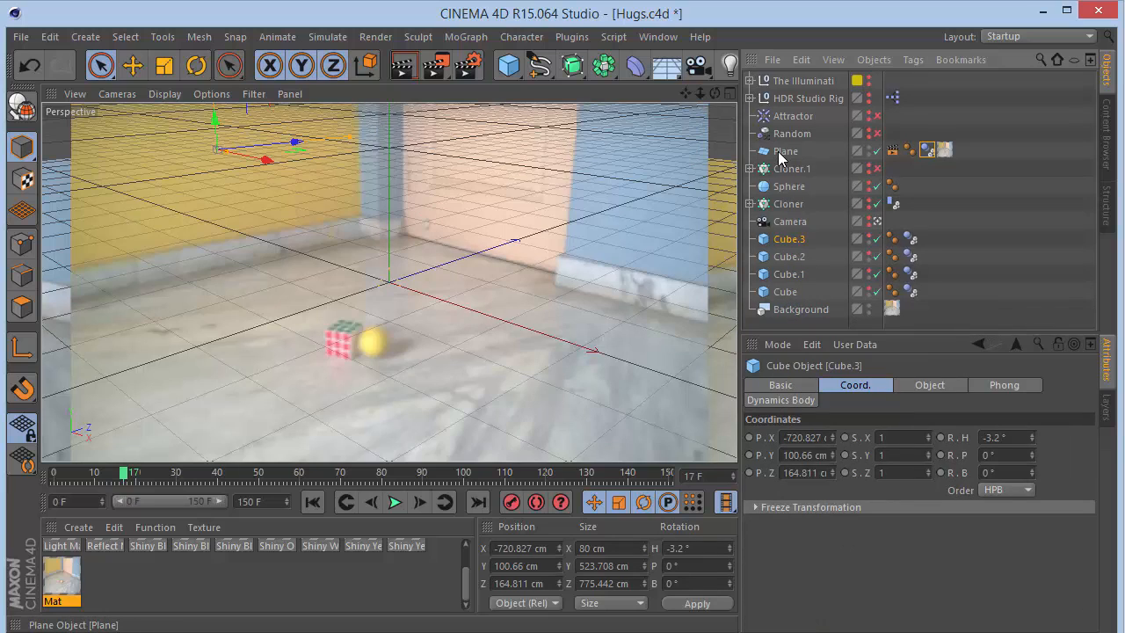
- Move the Plane below the Camera in the object hierarchy
left_click_drag(778, 156, 788, 235)
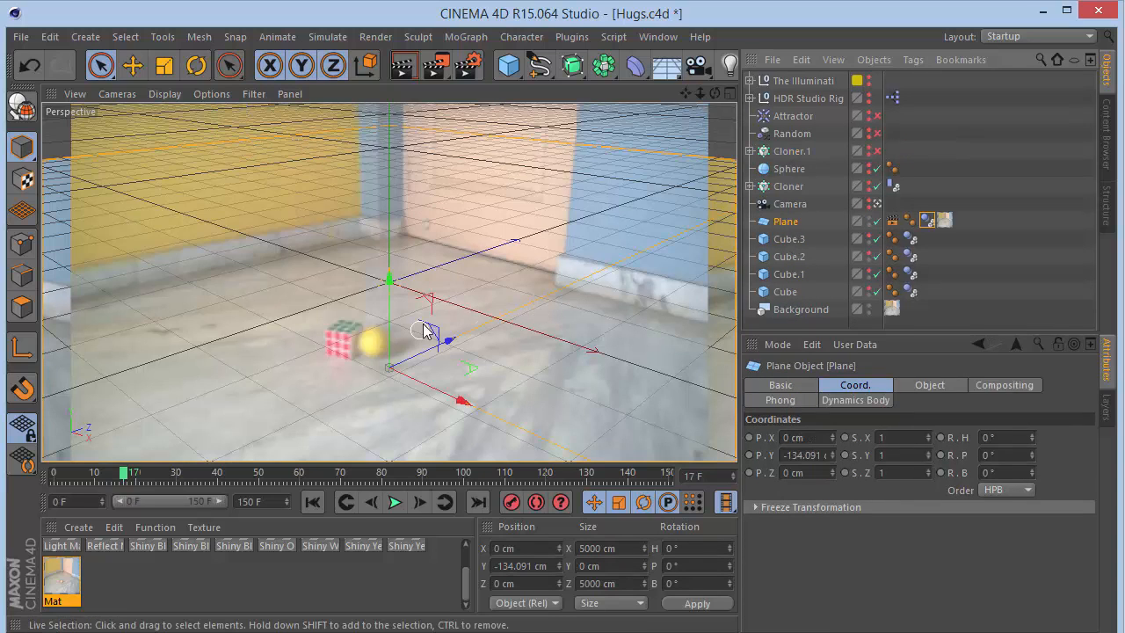
left_click(789, 204)
left_click(788, 190)
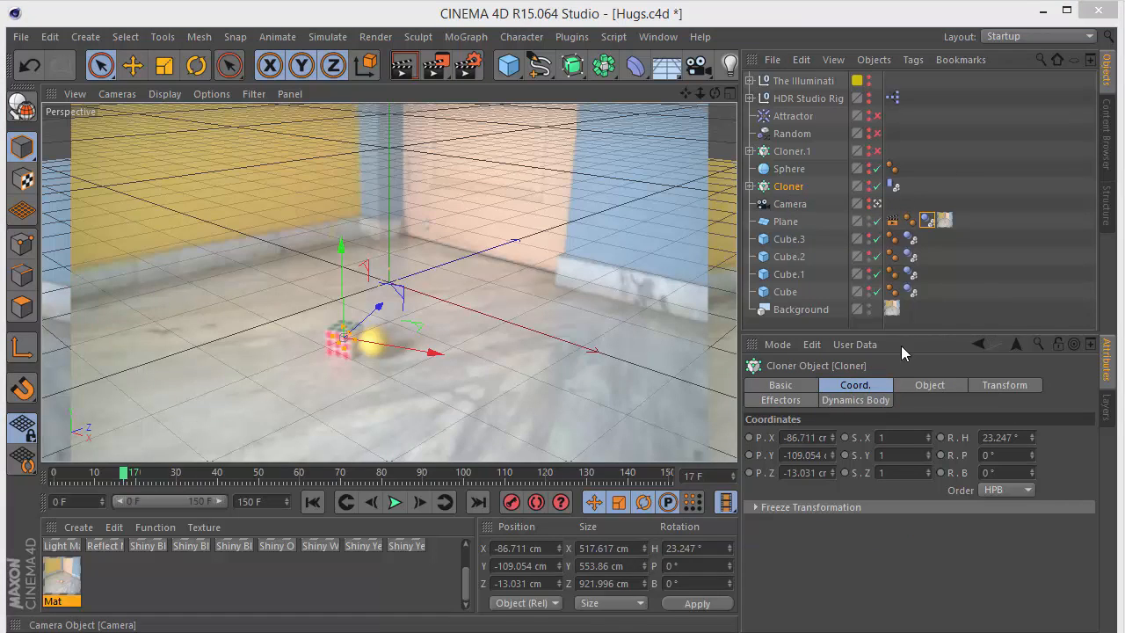
- Review the project's Dynamics general and cache settings, then select the Plane, Camera and Cloner
left_click(977, 247)
left_click(944, 387)
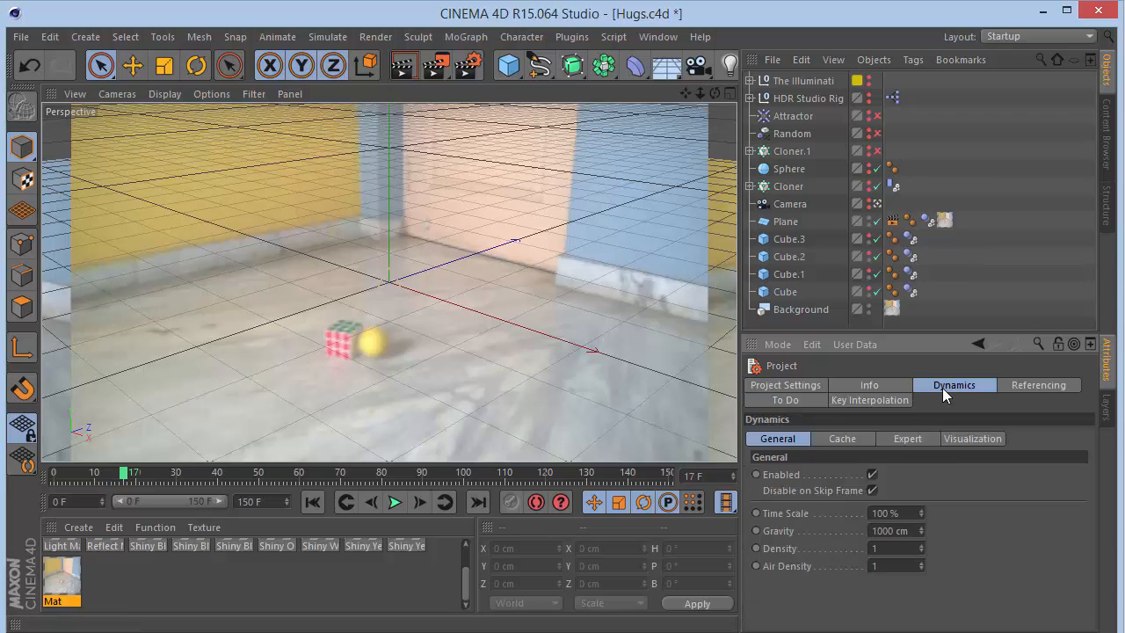
left_click(843, 438)
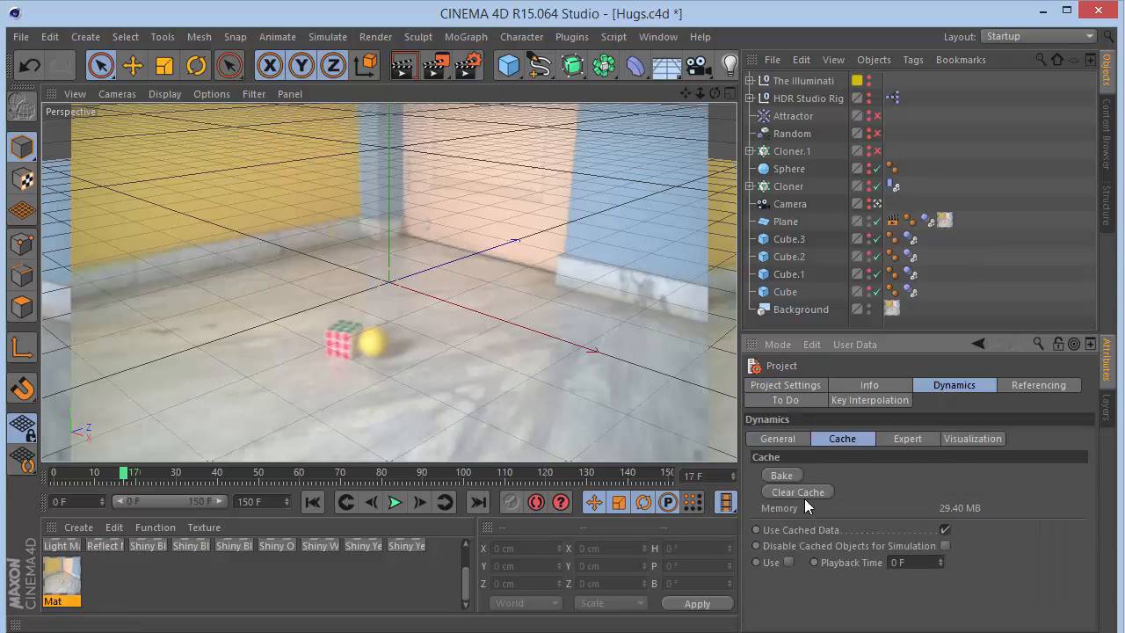
left_click(783, 386)
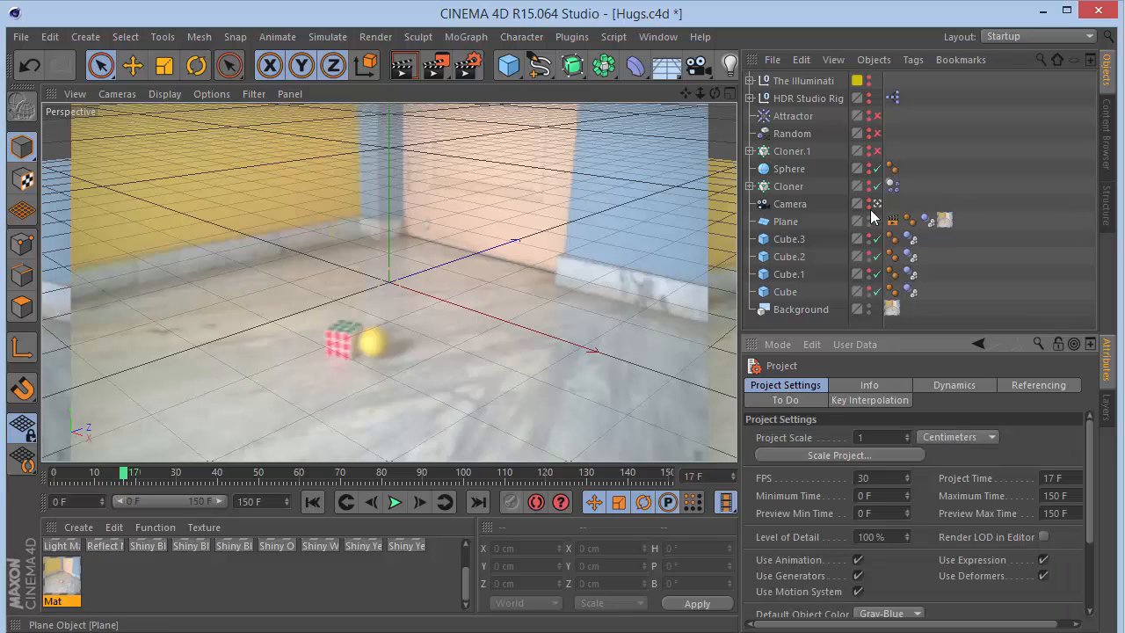
left_click(783, 225)
left_click(781, 204)
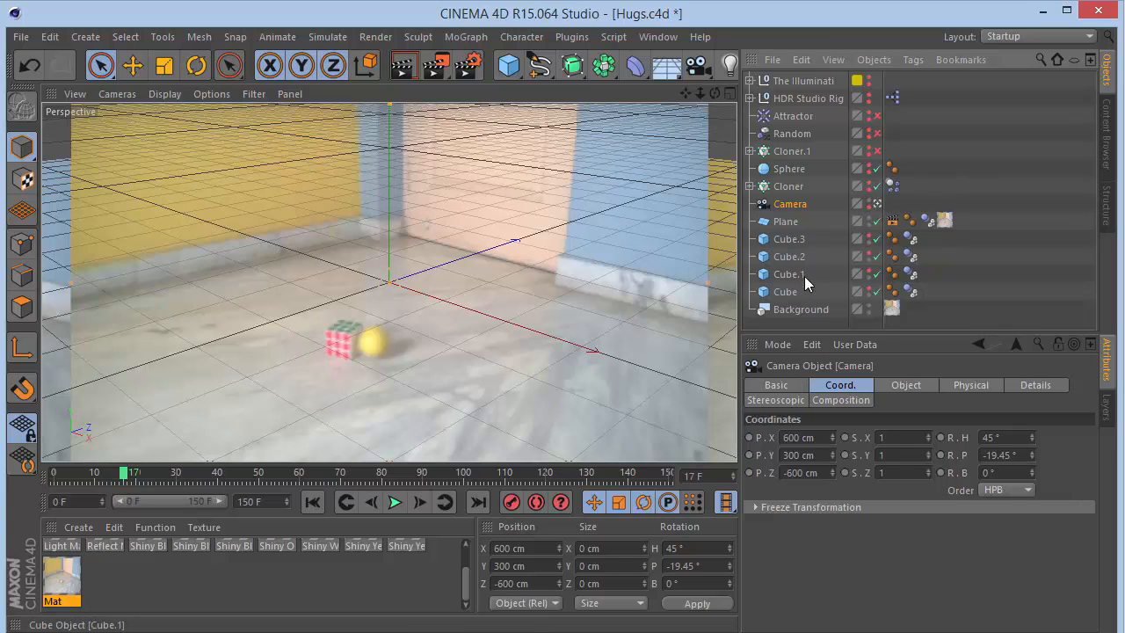
left_click(789, 183)
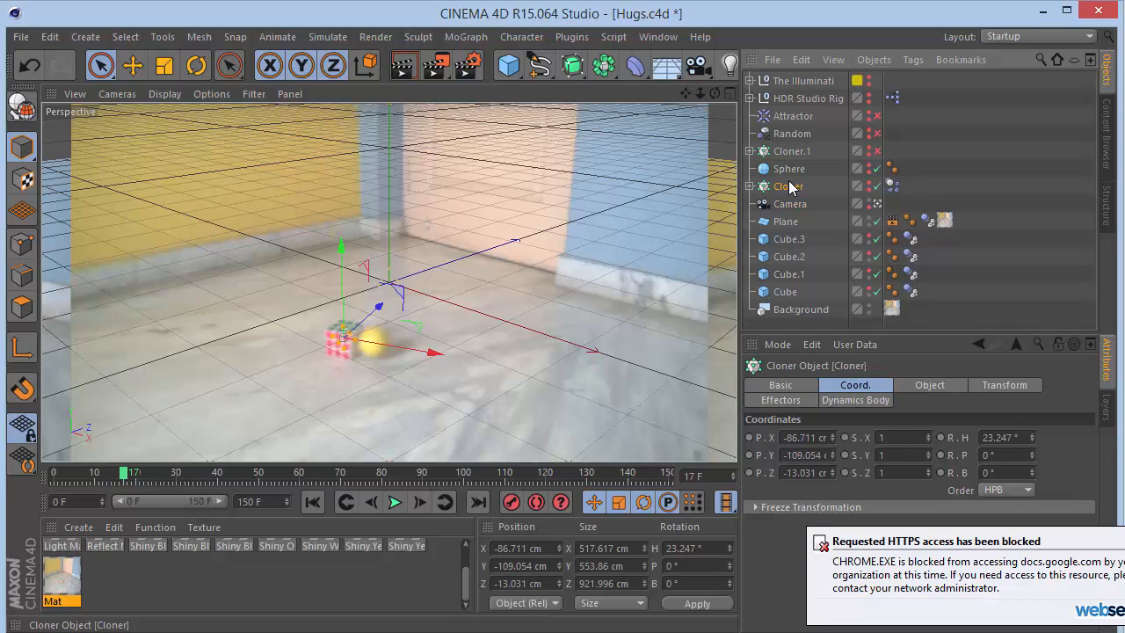
- Expand the Cloner, show it in the viewport, and view the scene through the Camera
left_click(749, 186)
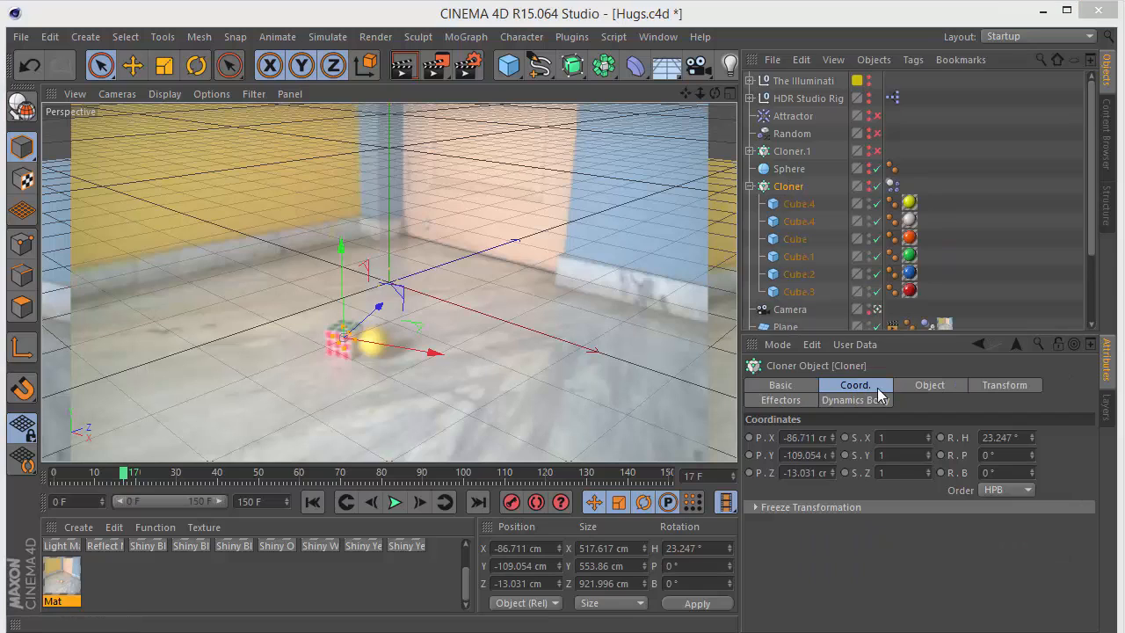
left_click(875, 185)
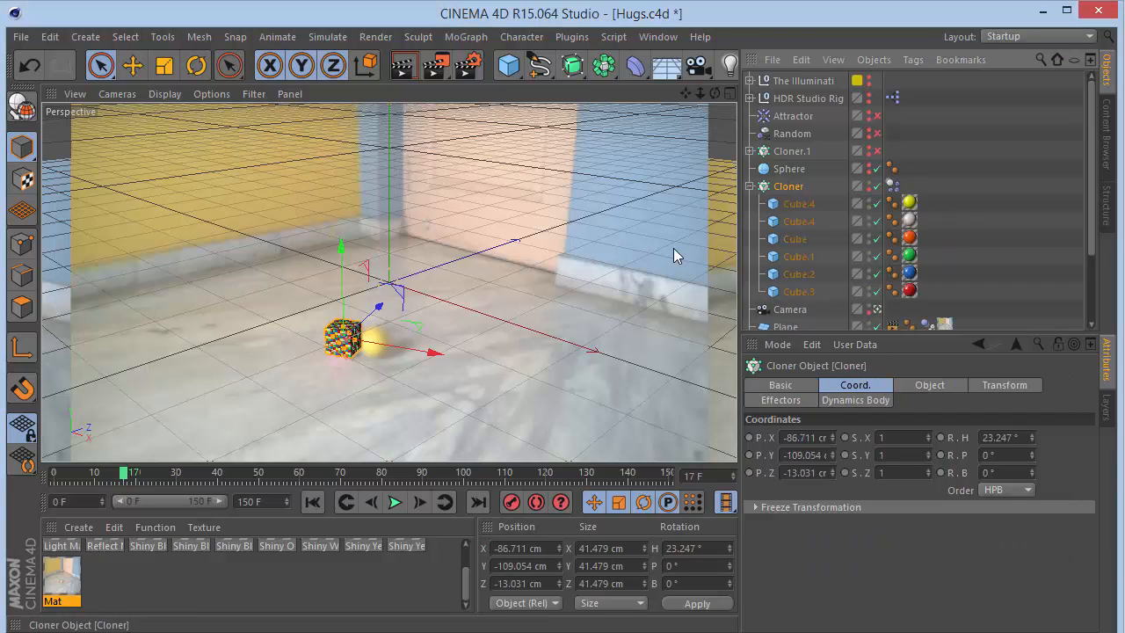
left_click(877, 310)
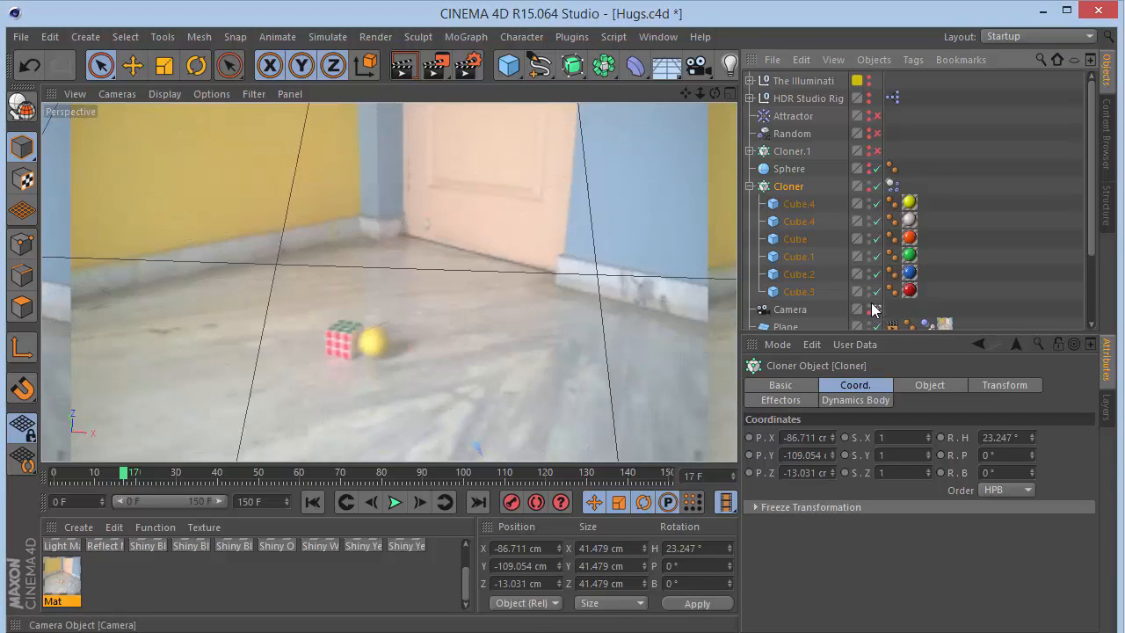
key("s")
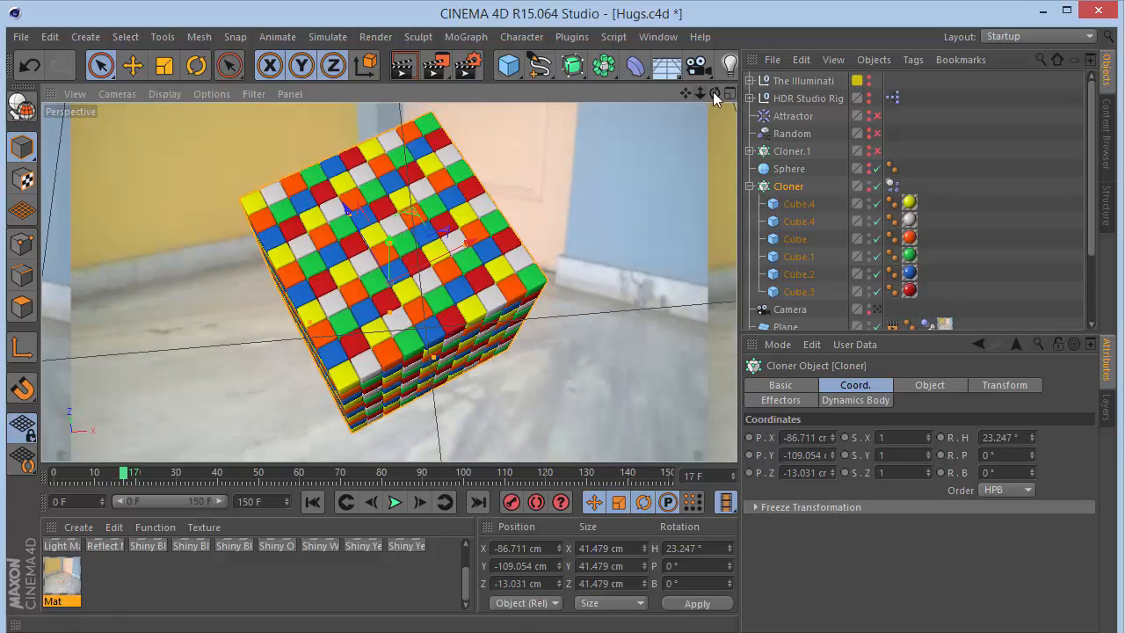
left_click_drag(715, 94, 529, 26)
left_click_drag(691, 95, 691, 19)
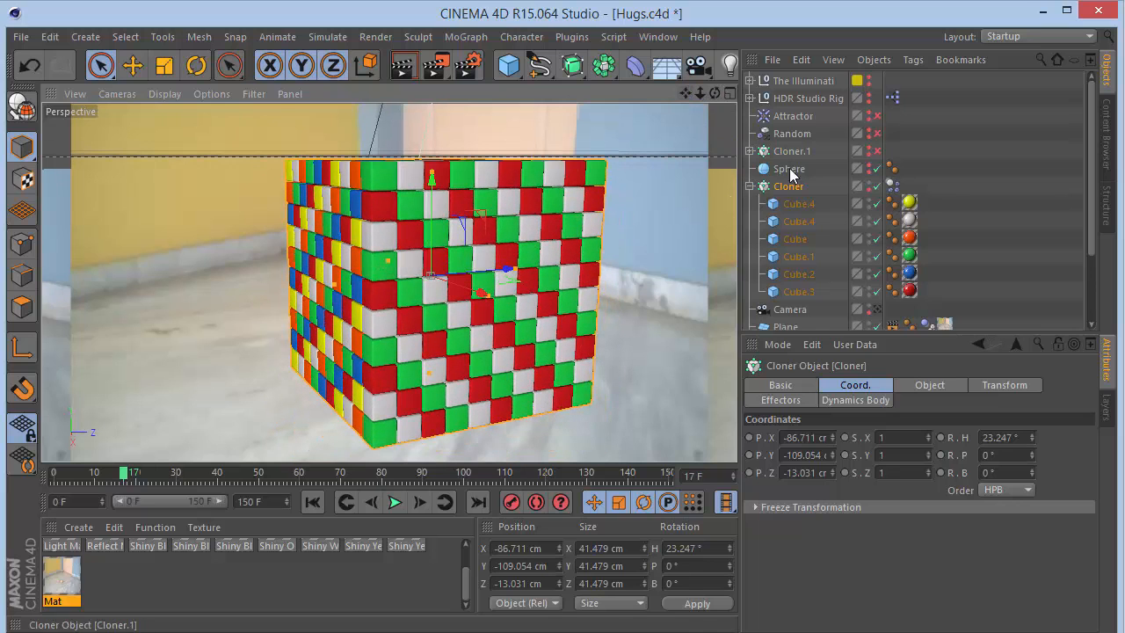
- Select Cube.4 inside the Cloner, check its object size, and hide the Cloner in the editor view
left_click(799, 203)
left_click(839, 386)
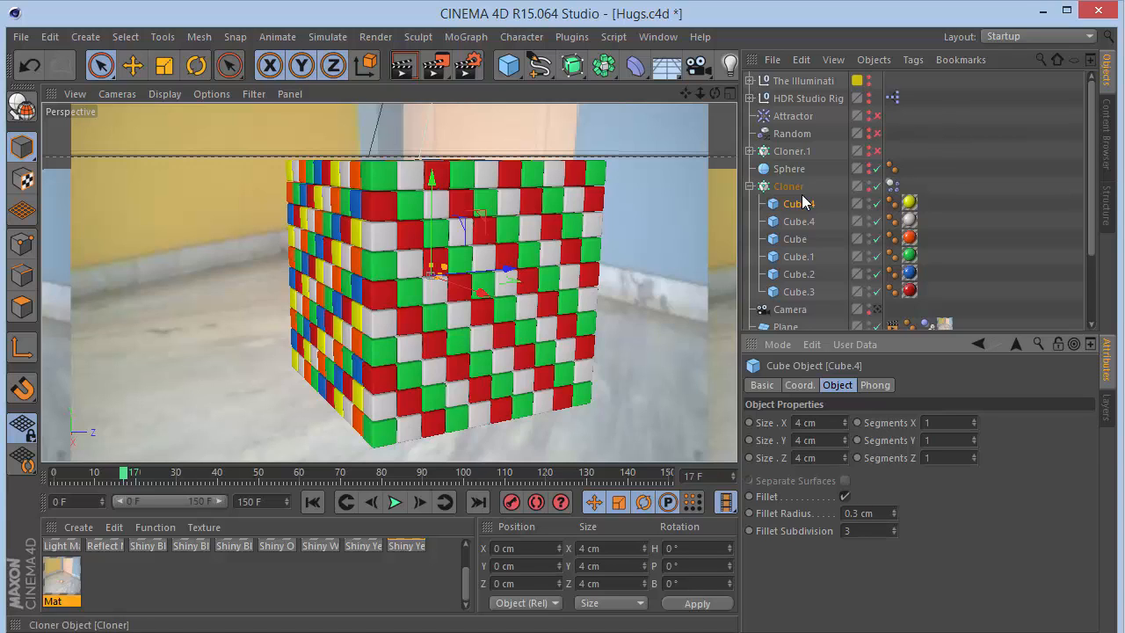
left_click(877, 185)
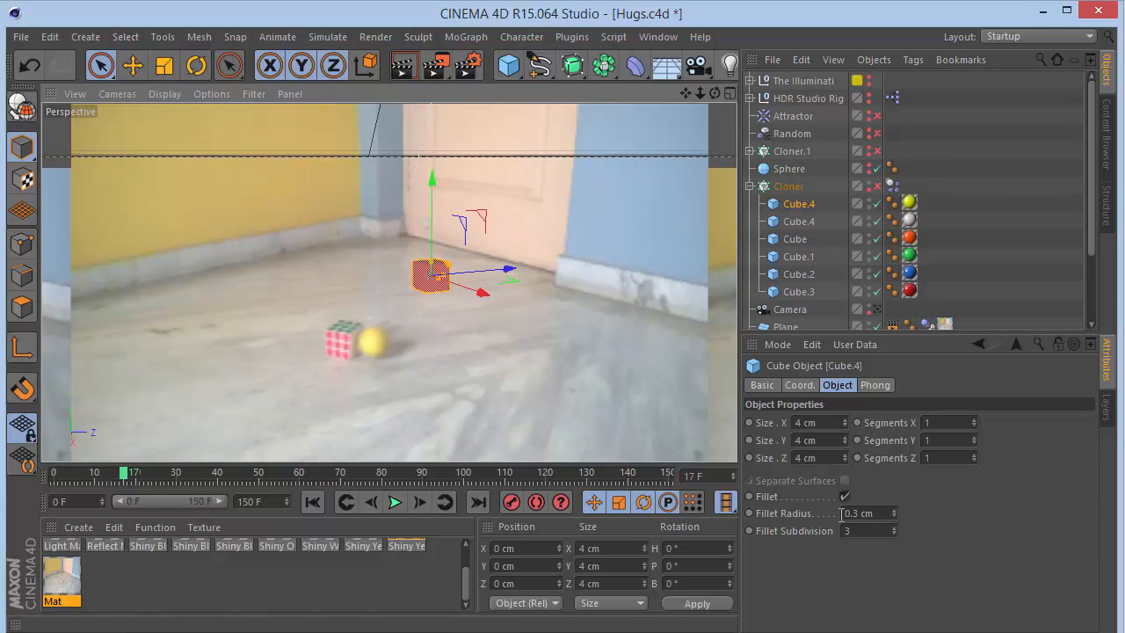
- Inspect the basic properties of Cube.4, Cube and Cube.2 with the viewport zoomed in
left_click(762, 386)
left_click(853, 539)
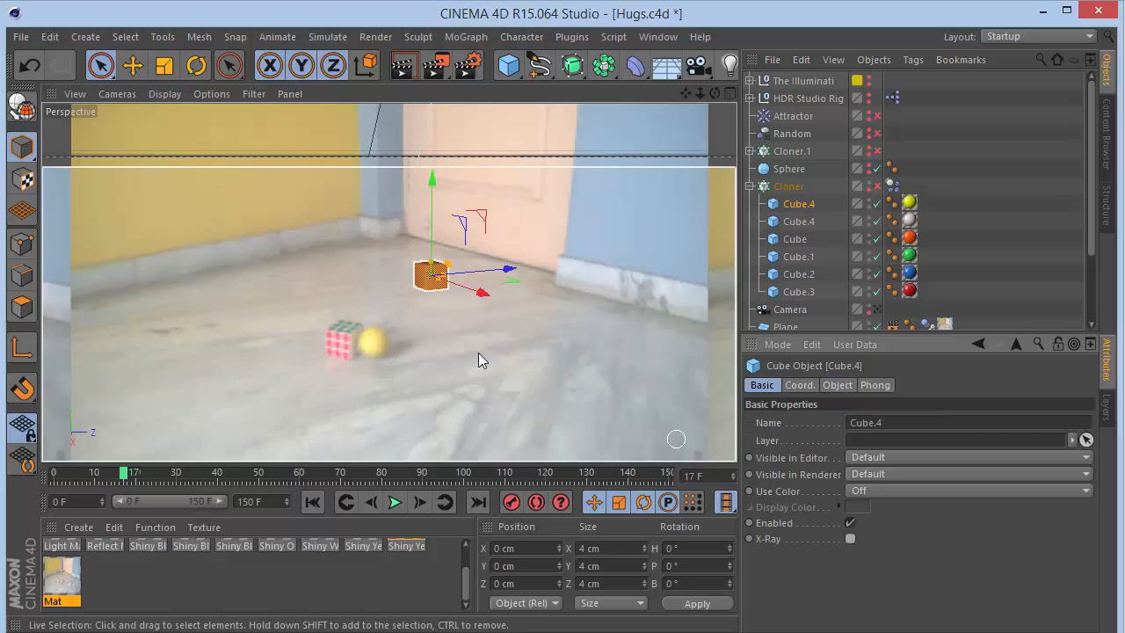
left_click_drag(700, 92, 569, 264)
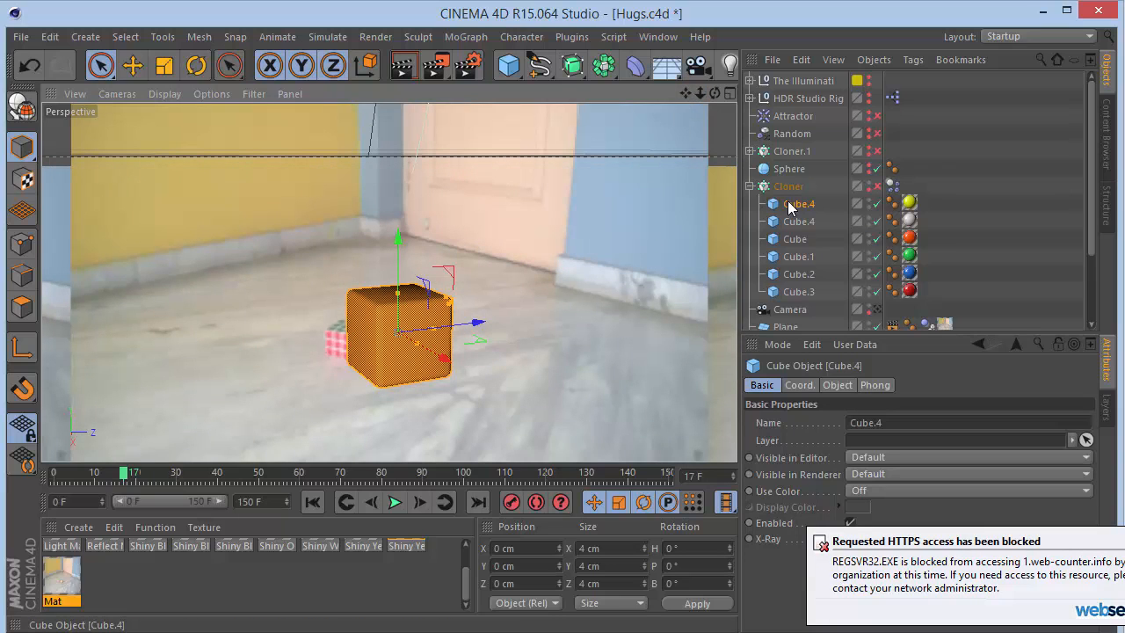
left_click(796, 238)
left_click(799, 276)
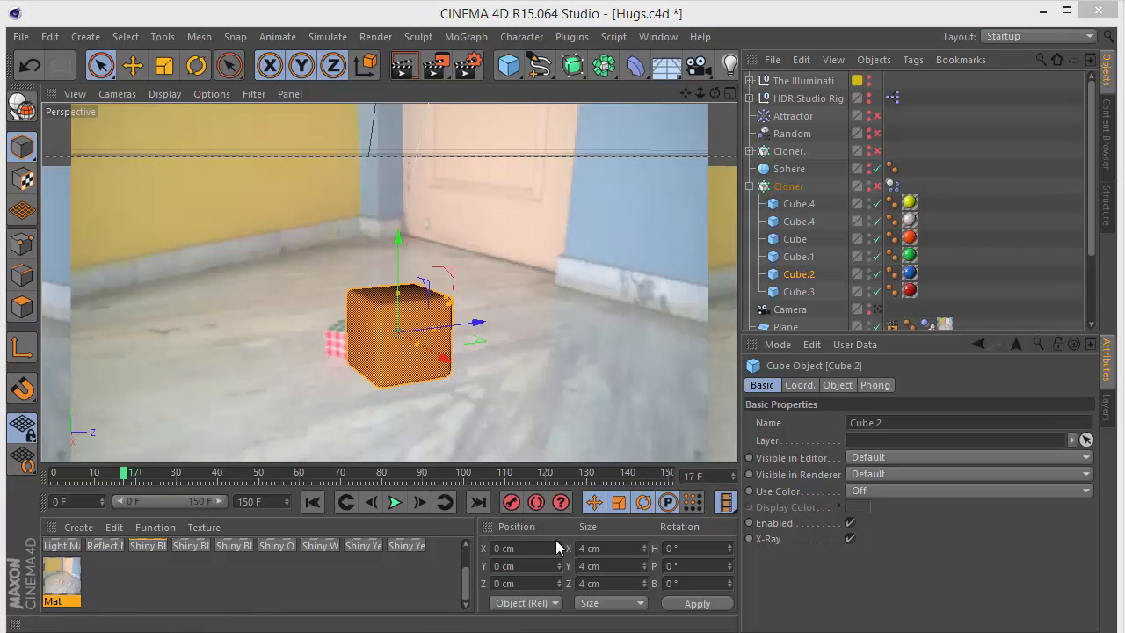
- Open the Shiny Blue material in the Material Editor and examine its Reflection channel's Fresnel shader
scroll(465, 566, "up", 1)
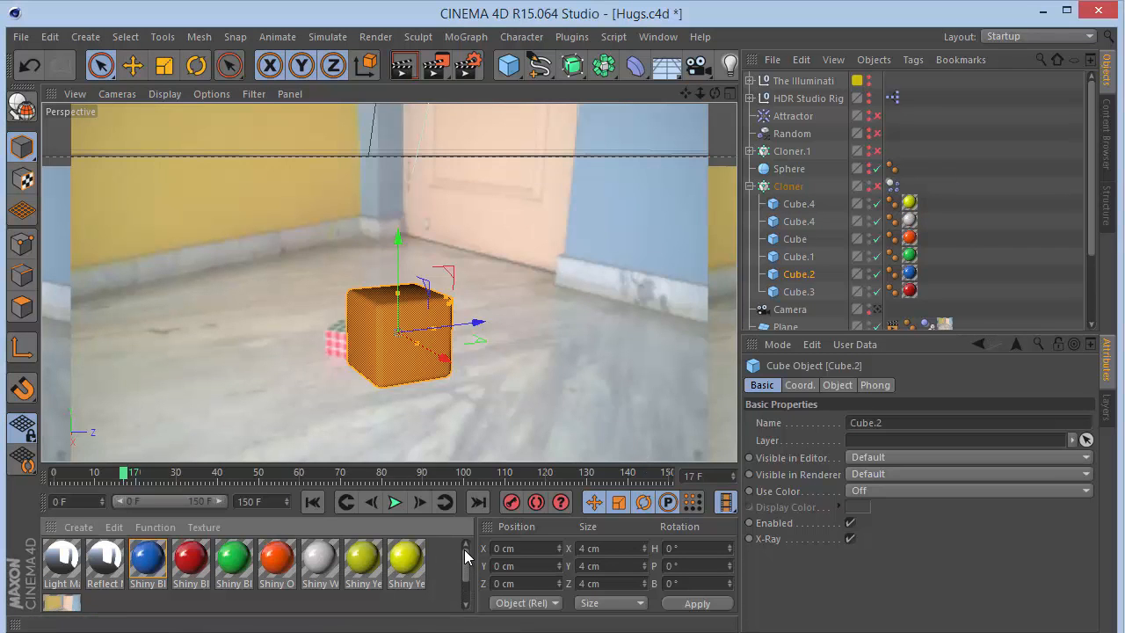
double_click(154, 561)
left_click(308, 329)
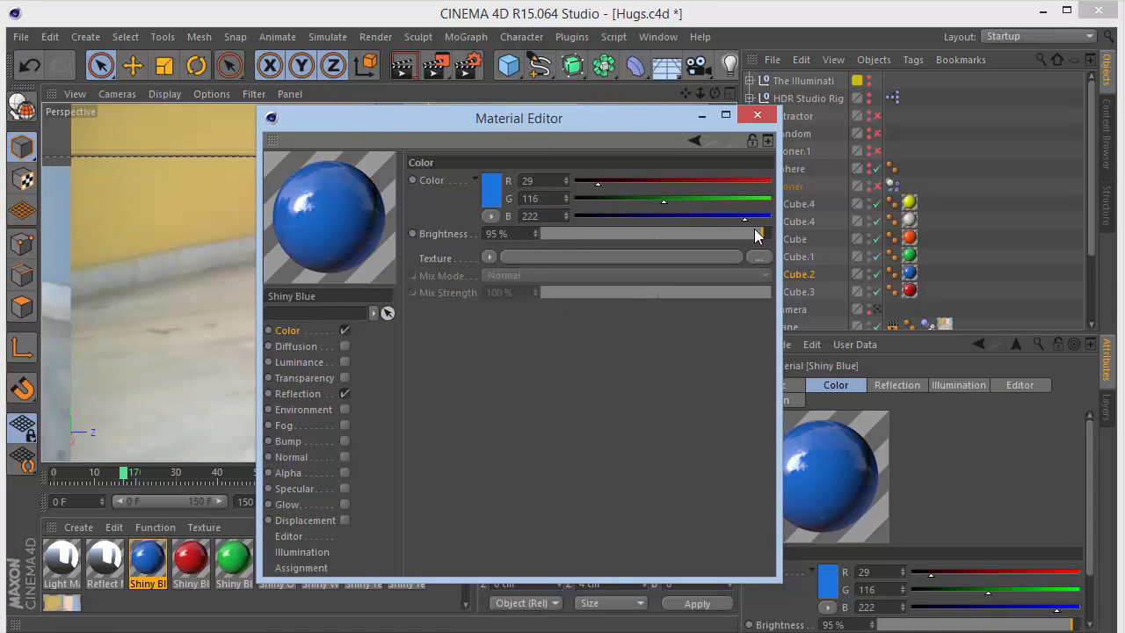
left_click(299, 397)
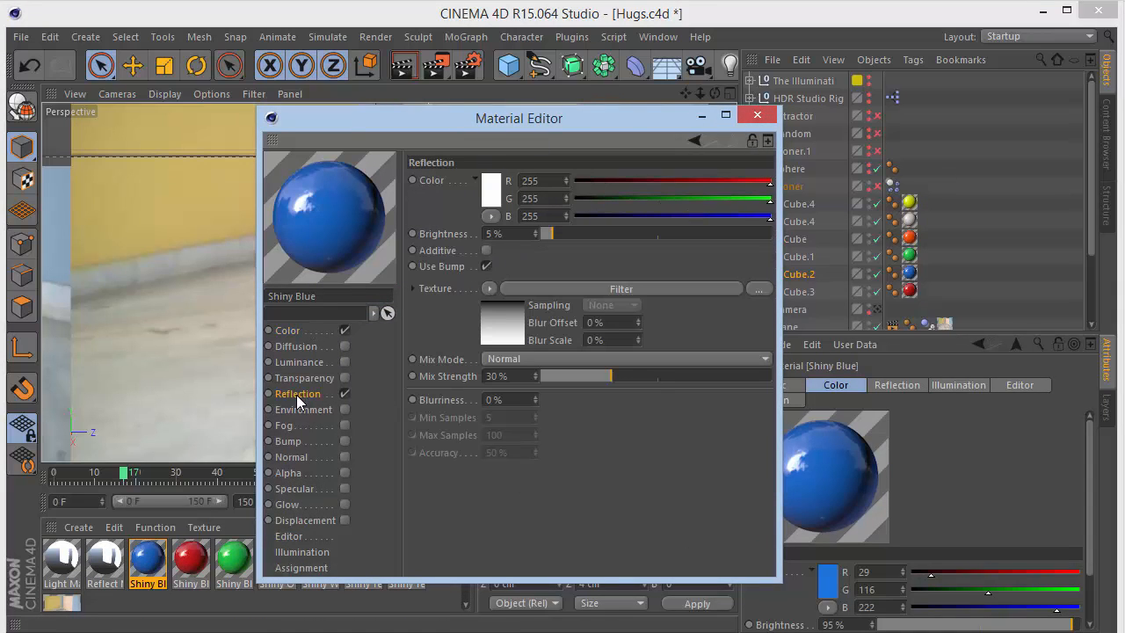
left_click(499, 328)
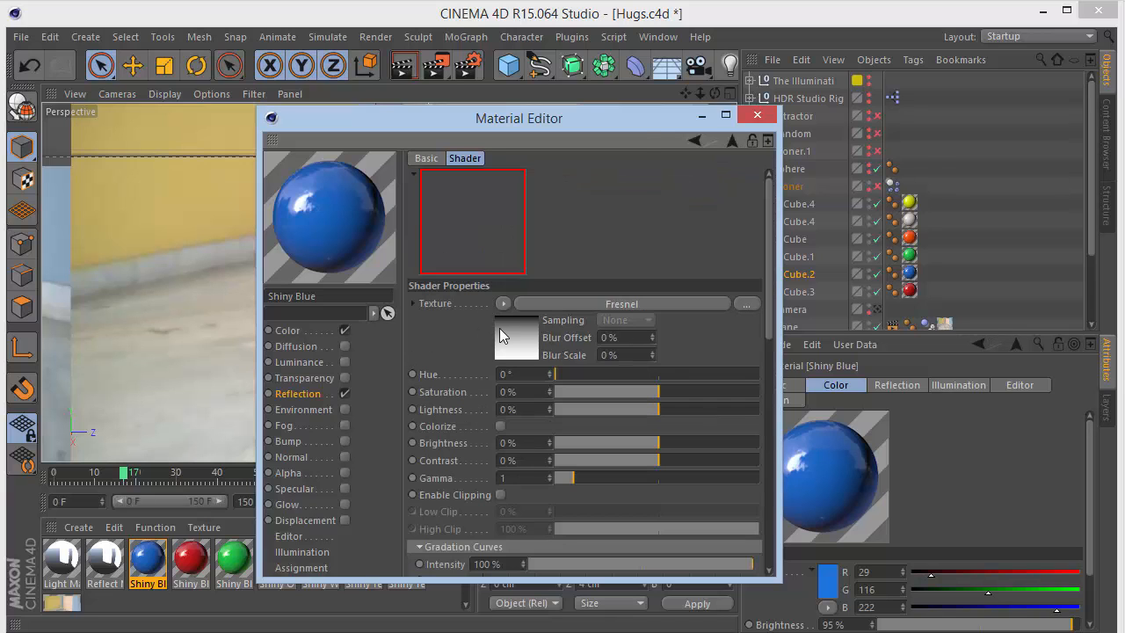
scroll(426, 334, "down", 4)
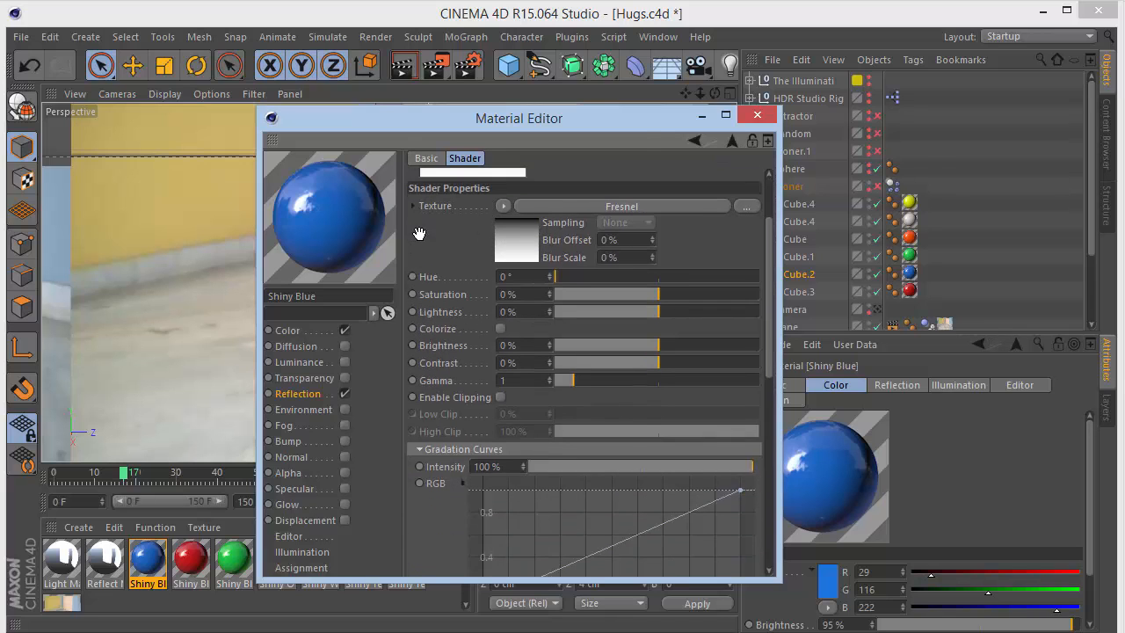
scroll(420, 369, "up", 4)
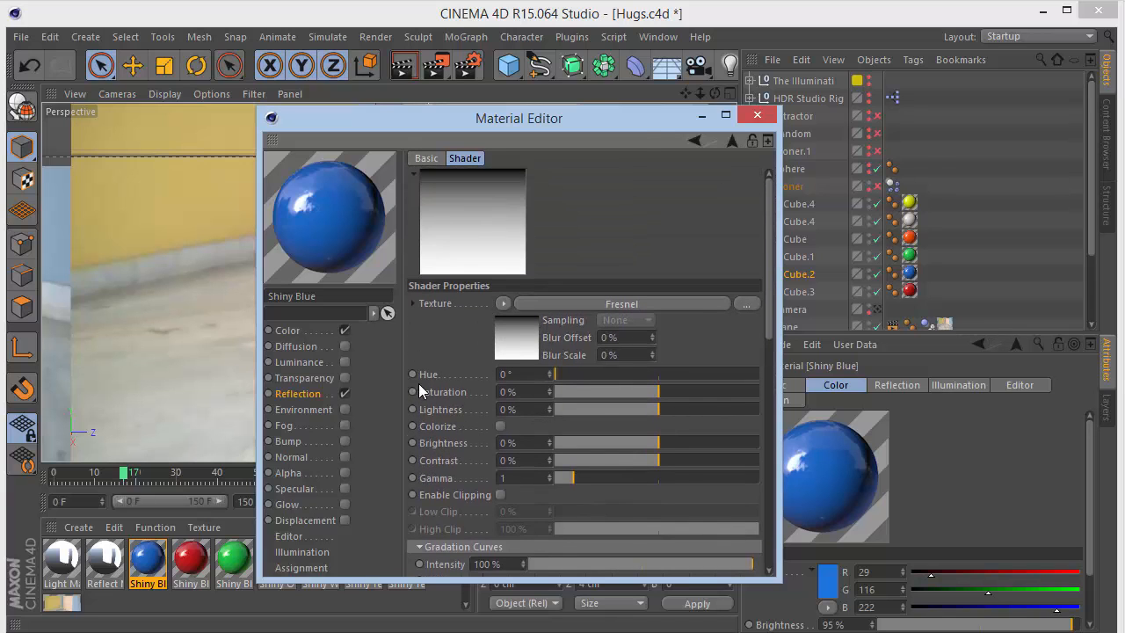
- Examine the Shiny Blue material's Reflection channel settings, then close the Material Editor
left_click(293, 393)
left_click(482, 288)
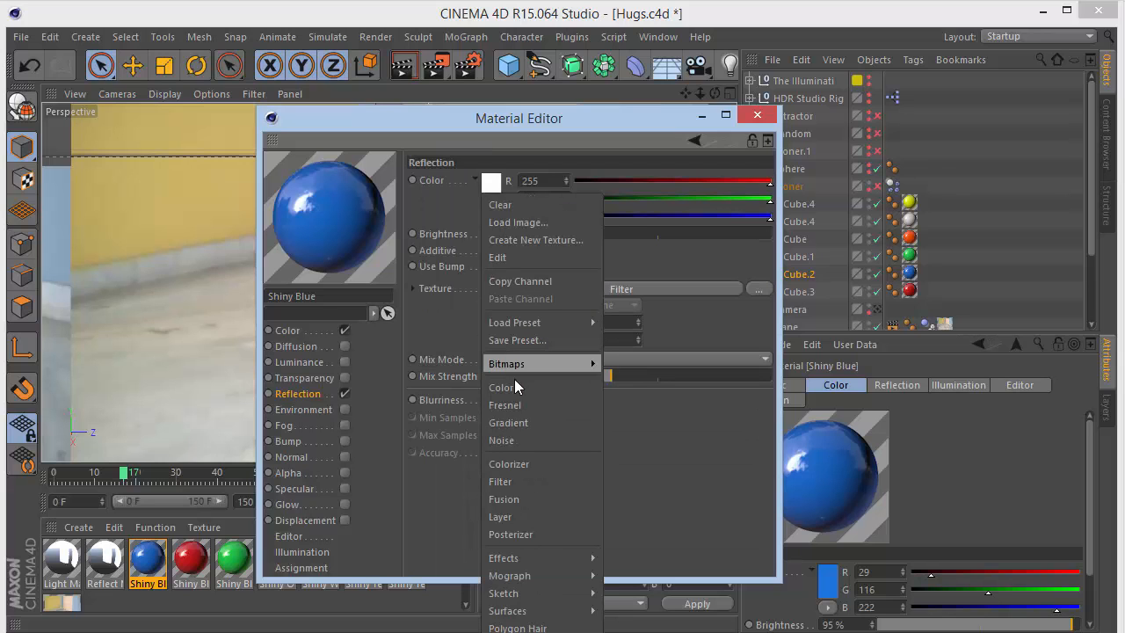
left_click(444, 320)
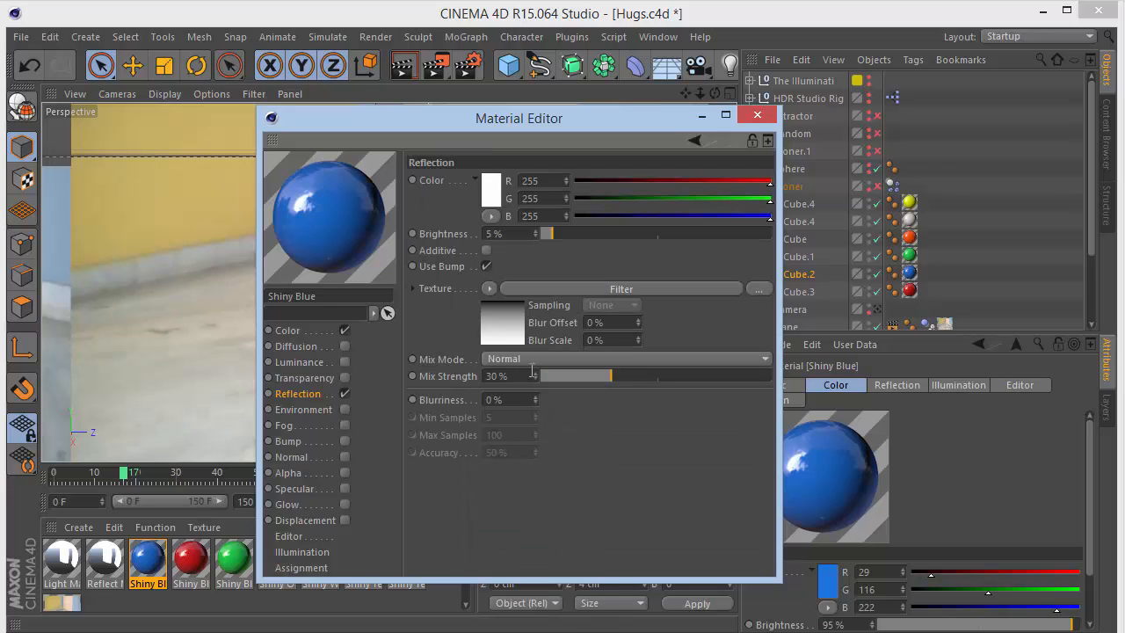
left_click(757, 114)
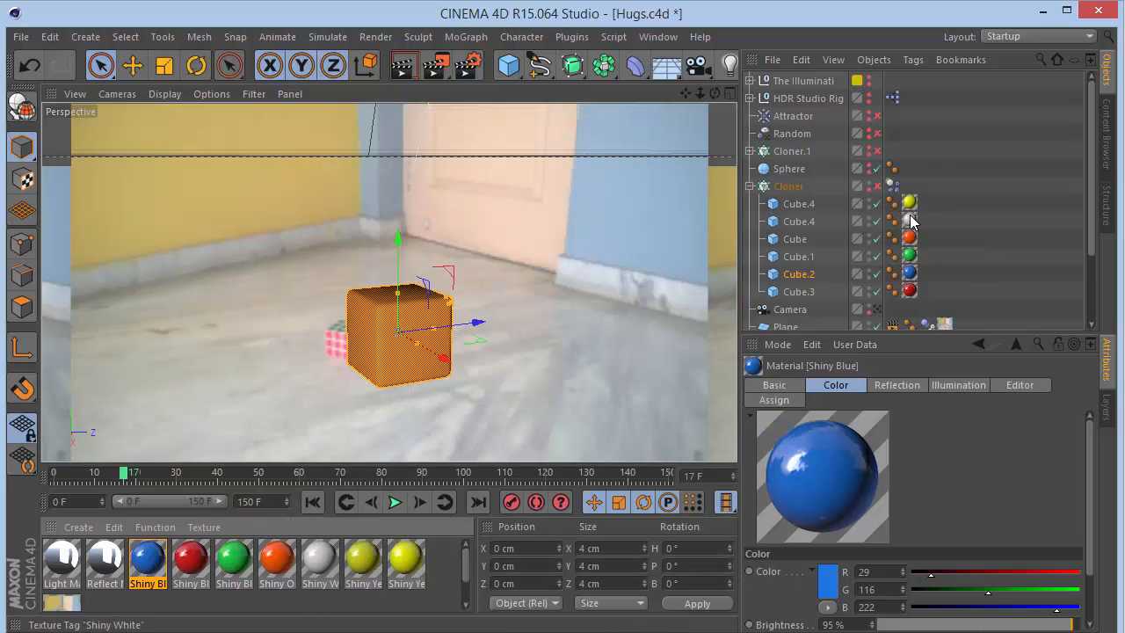
- Select the Cloner and make it visible in the editor view
left_click(800, 221)
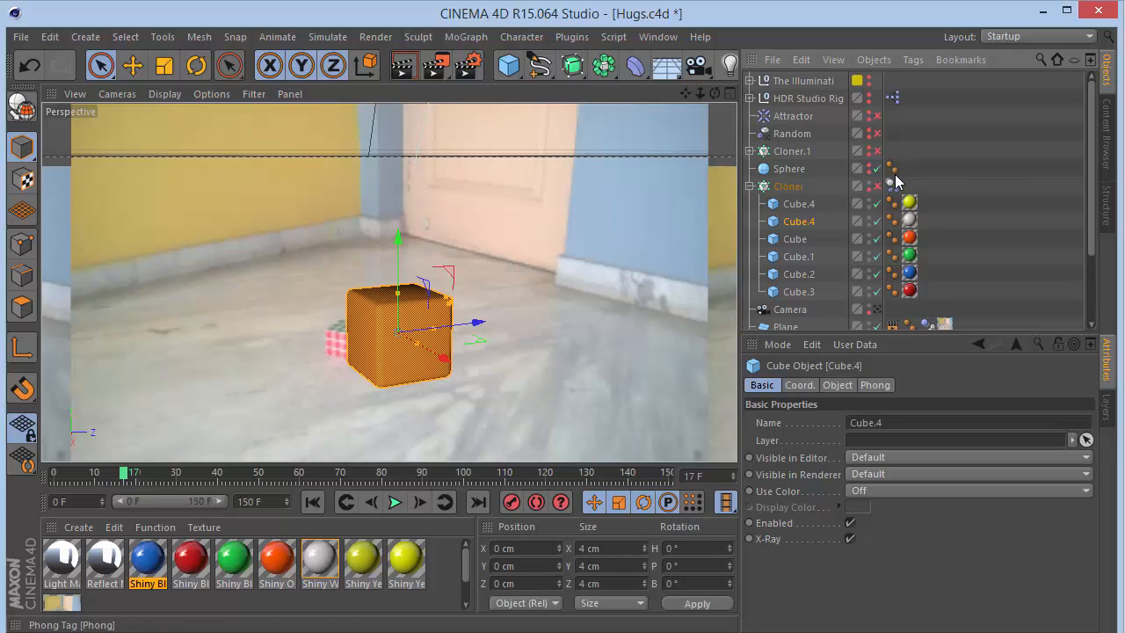
left_click(786, 186)
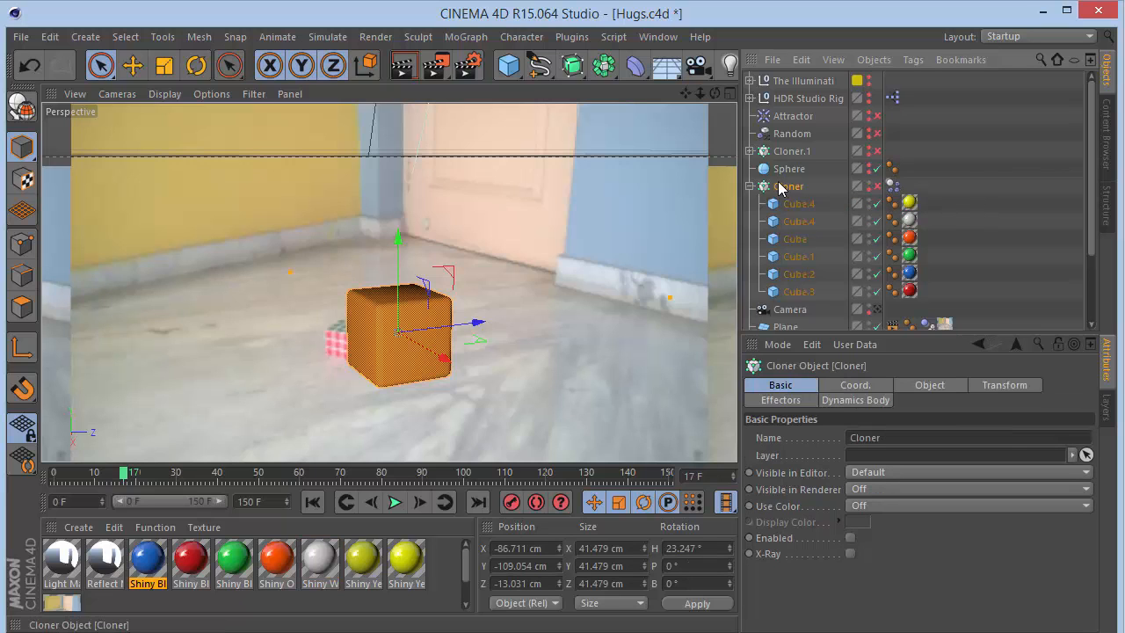
left_click(462, 38)
left_click(982, 160)
left_click(876, 186)
left_click_drag(702, 94, 389, 283)
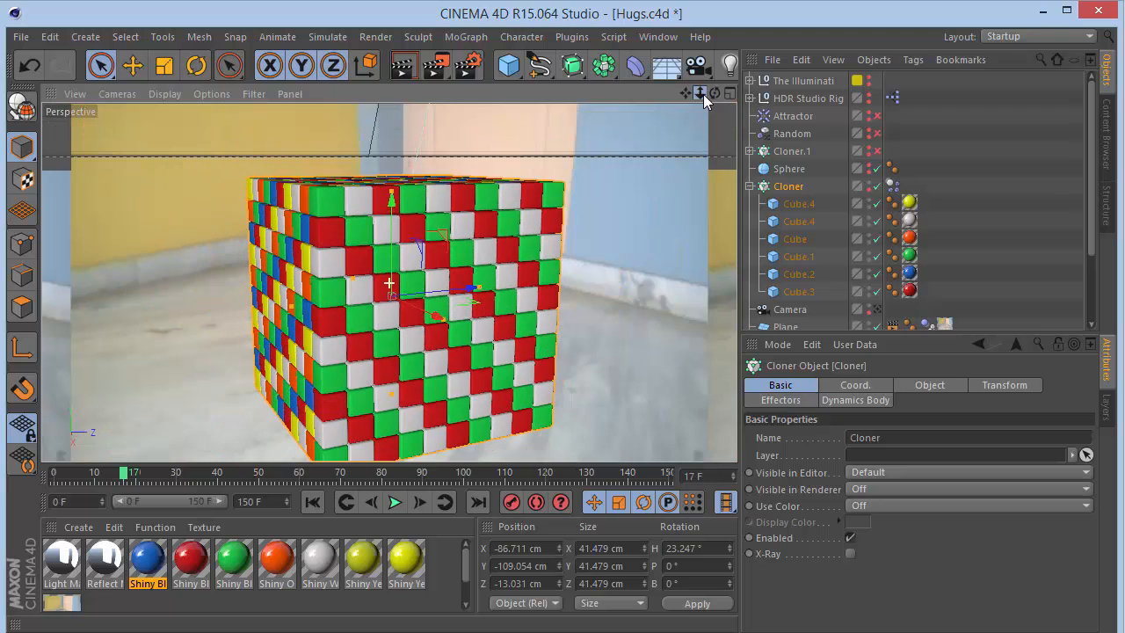
- Try deleting Cube.3 and Cube.4 from the Cloner, then undo the deletion
left_click(806, 293)
left_click(801, 220, "shift")
key("Delete")
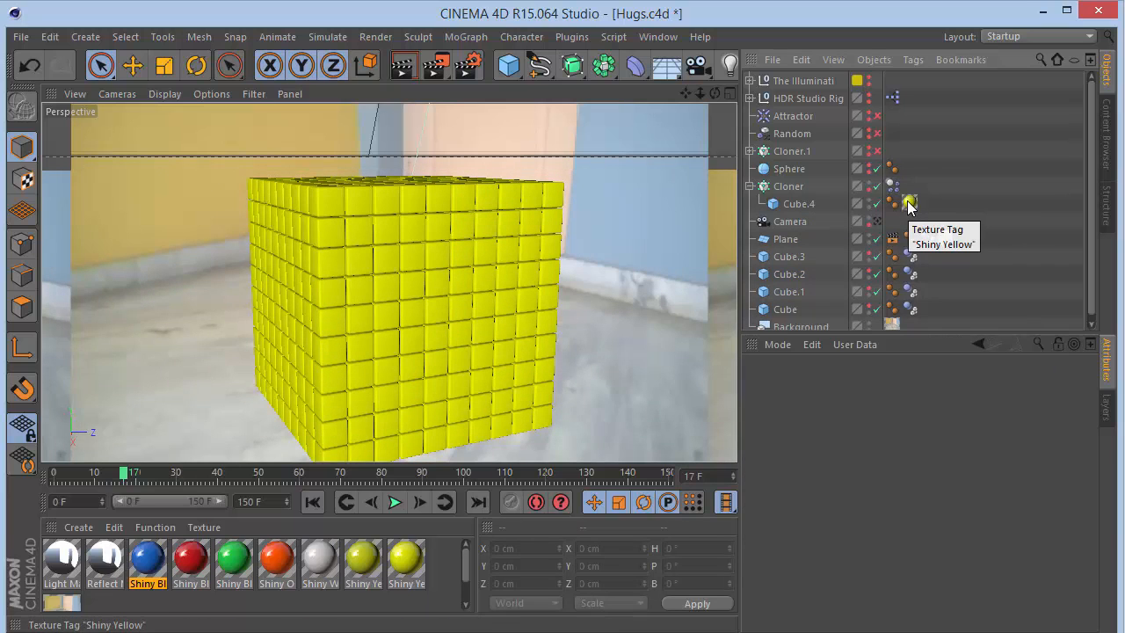
left_click_drag(283, 567, 812, 205)
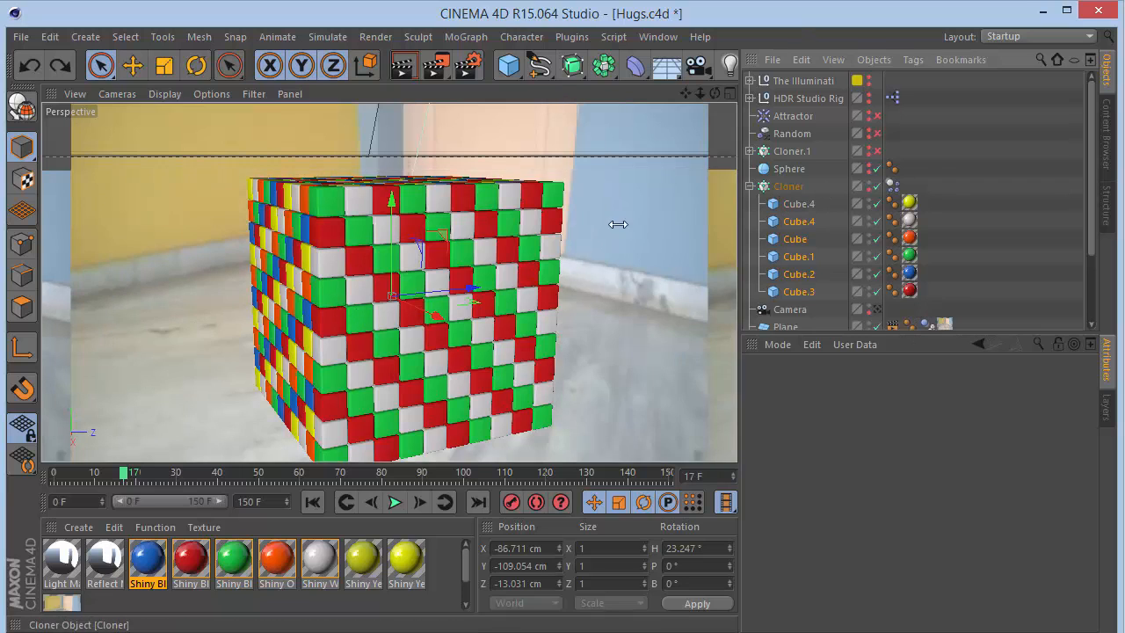
- Inspect the Cloner's coordinate and object settings
left_click(788, 186)
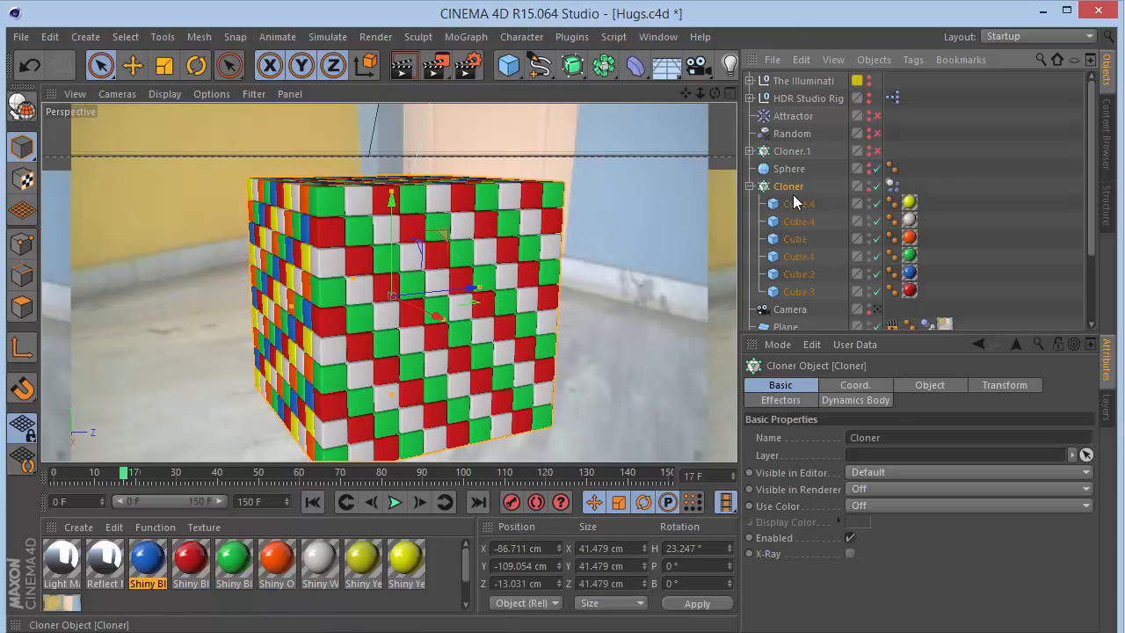
left_click(874, 389)
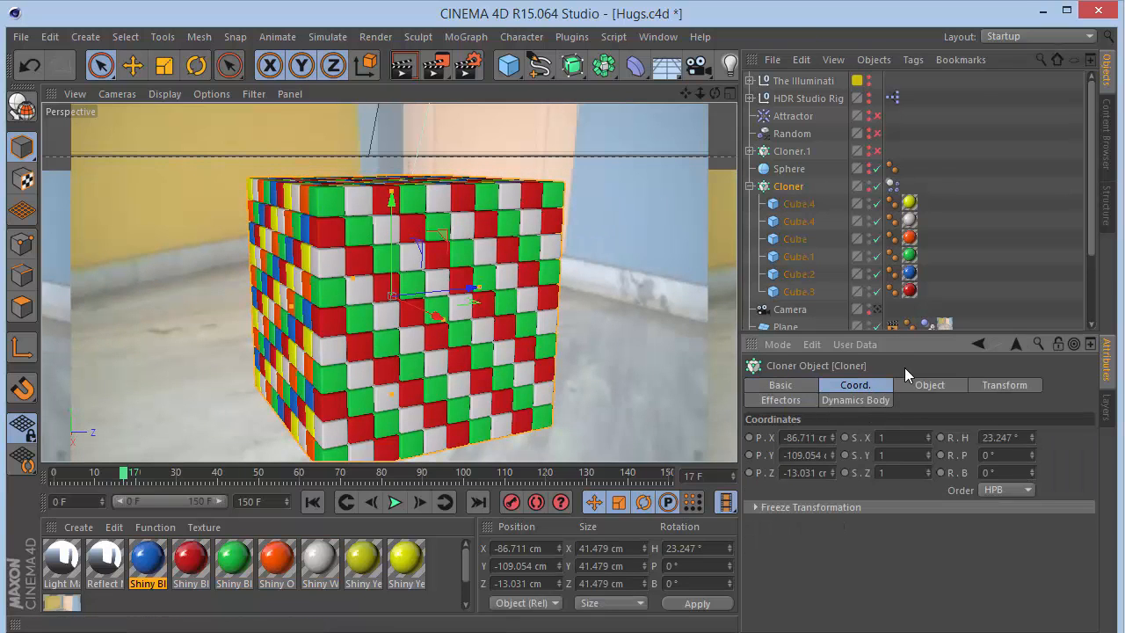
left_click(908, 386)
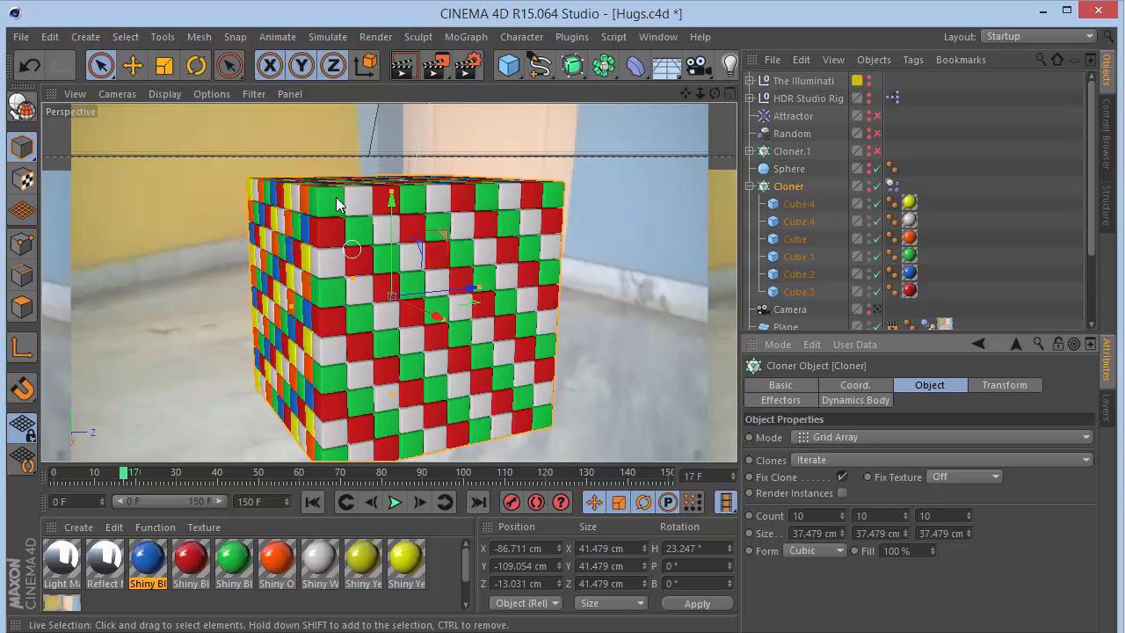
- Try the Random clones mode on the Cloner, then return Clones to Iterate
left_click(799, 461)
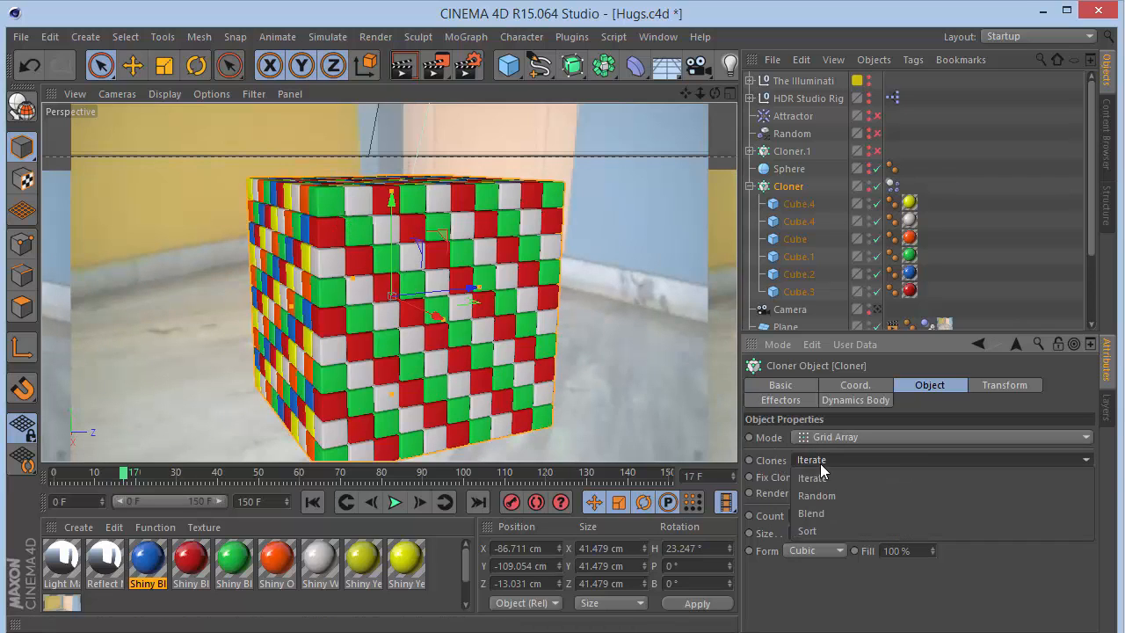
left_click(818, 488)
left_click(822, 459)
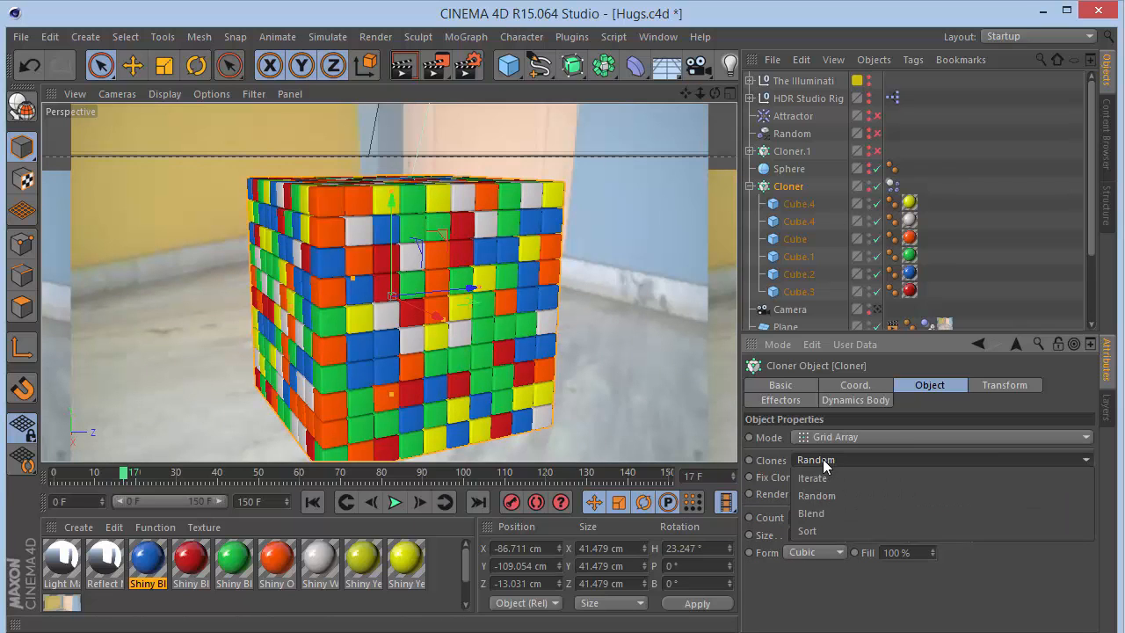
left_click(822, 476)
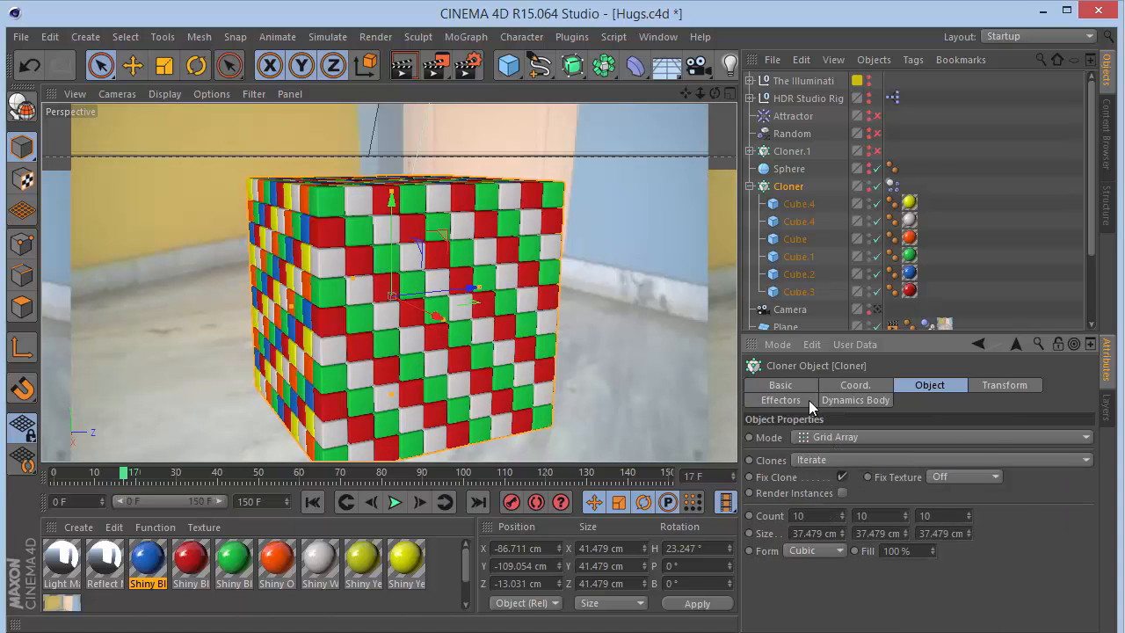
- Examine the Cloner's transform settings and Cube.4's size from the front view, then return to perspective
left_click(1010, 385)
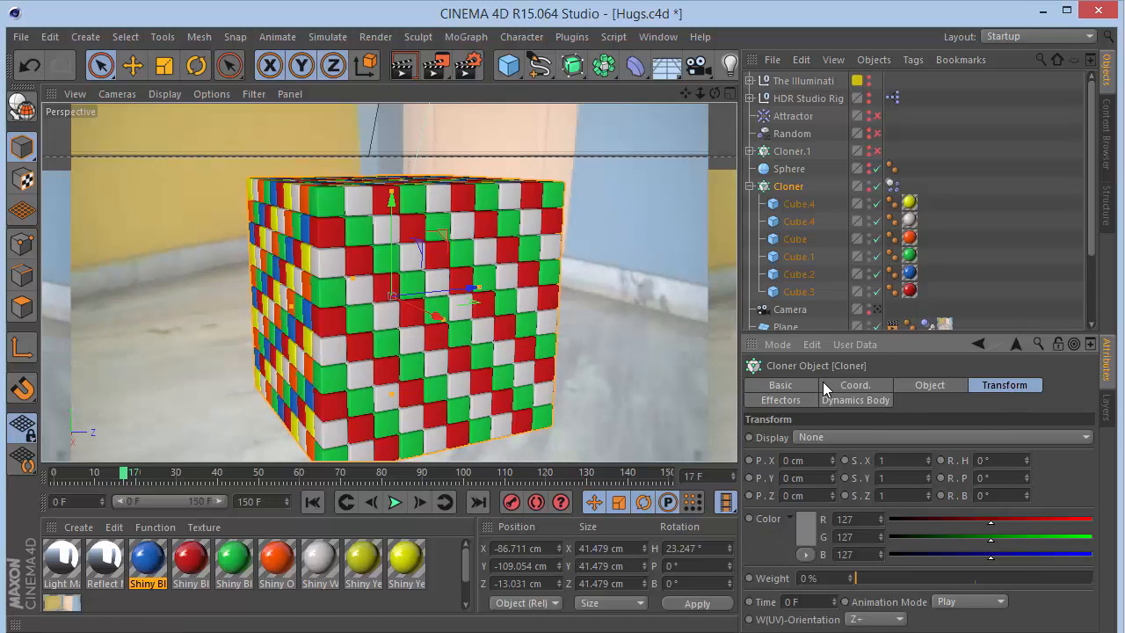
left_click(876, 310)
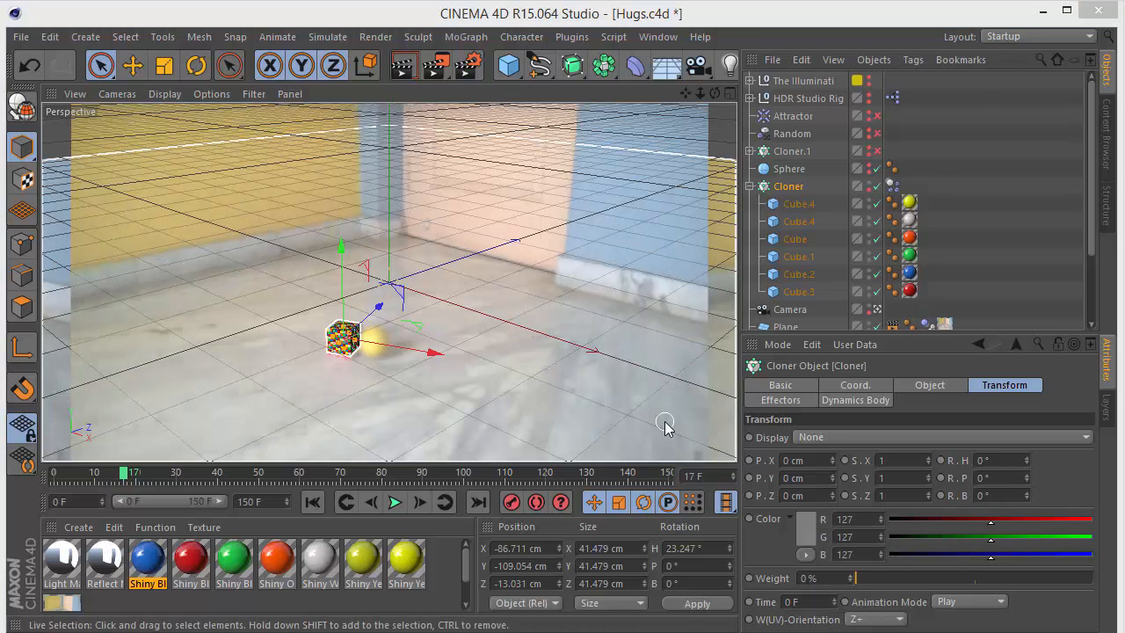
left_click(604, 330)
key("F4")
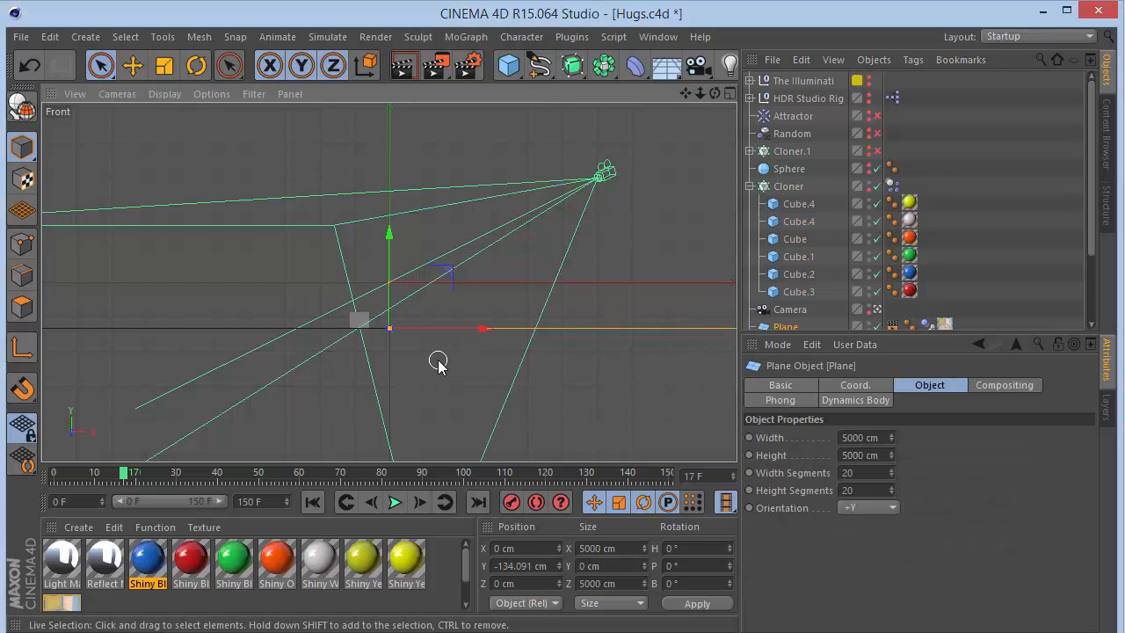
scroll(351, 324, "up", 8)
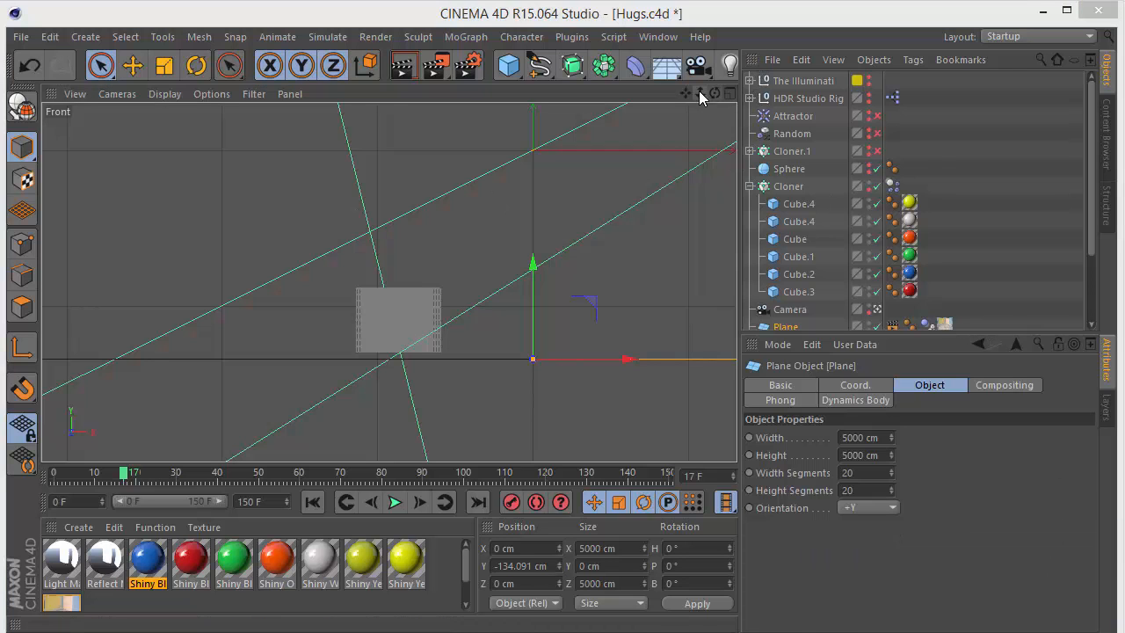
left_click_drag(699, 92, 389, 283)
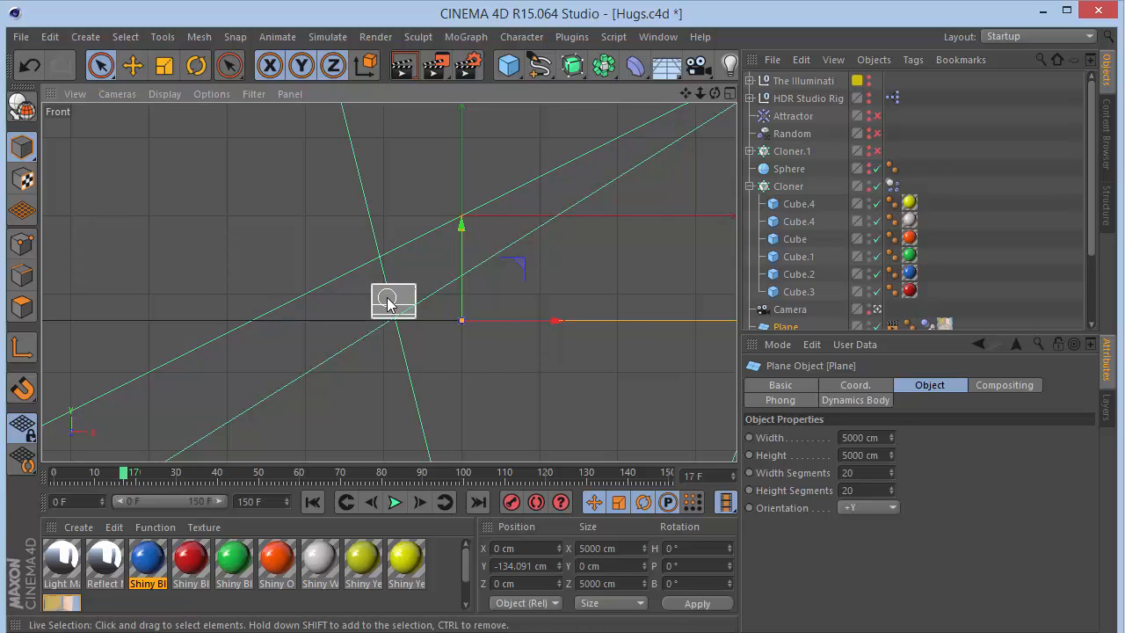
left_click(788, 187)
left_click(796, 204)
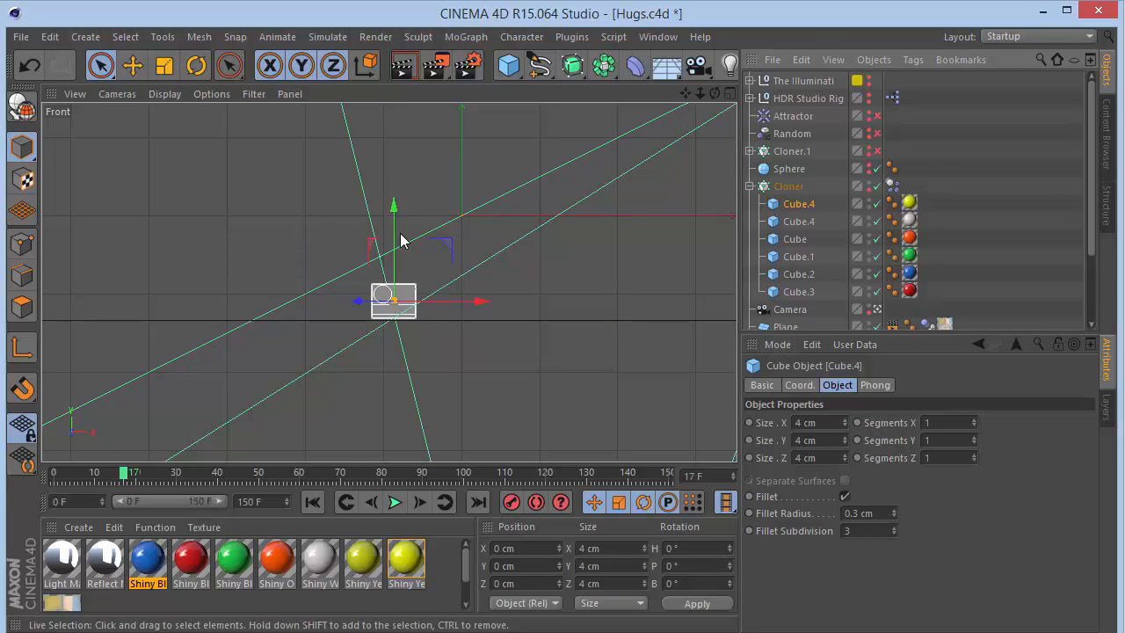
key("F1")
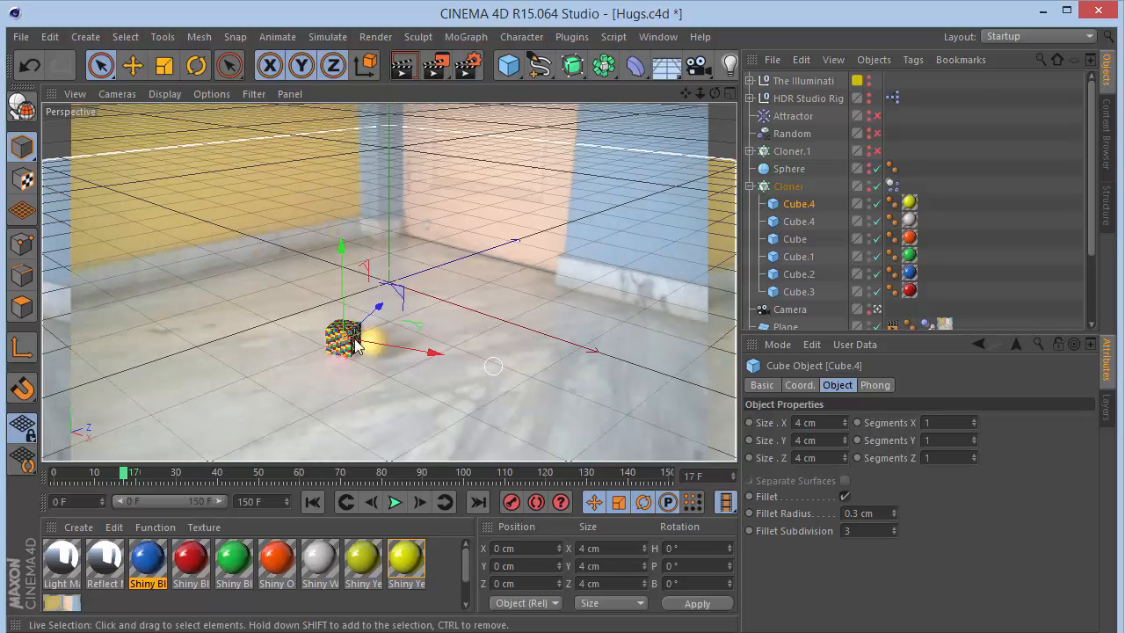
left_click(771, 186)
left_click(464, 36)
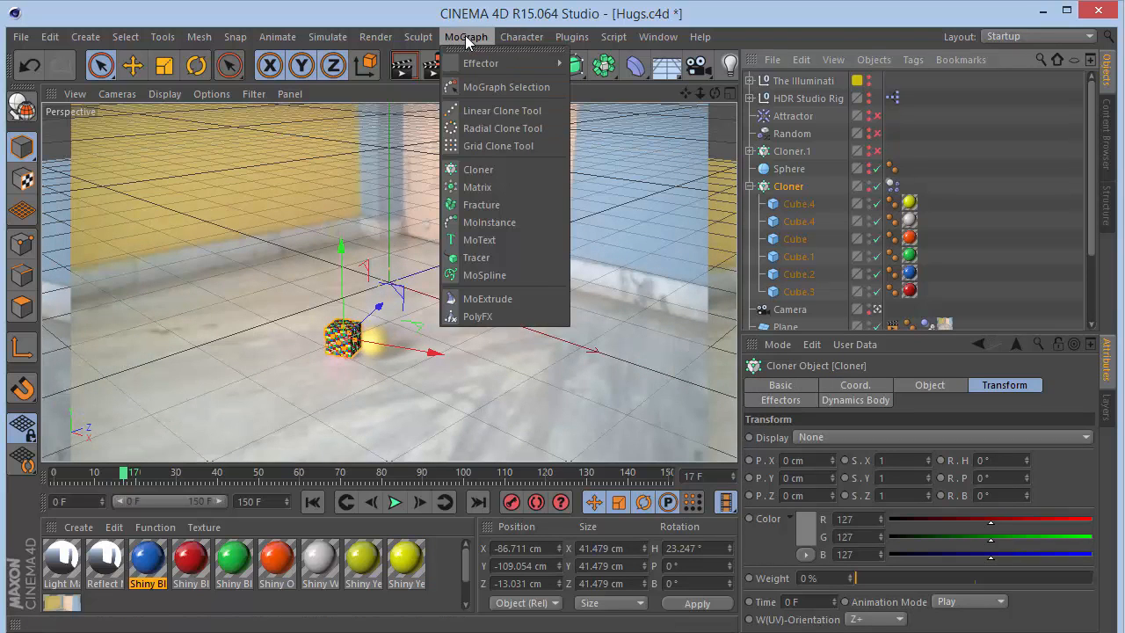
mouse_move(481, 67)
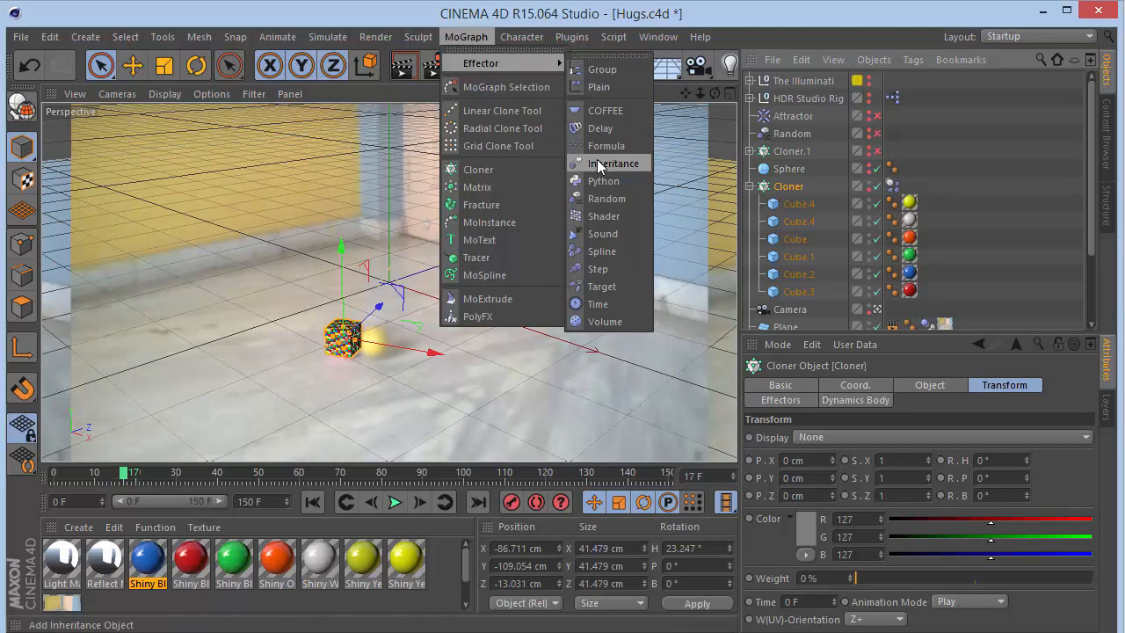
left_click(934, 128)
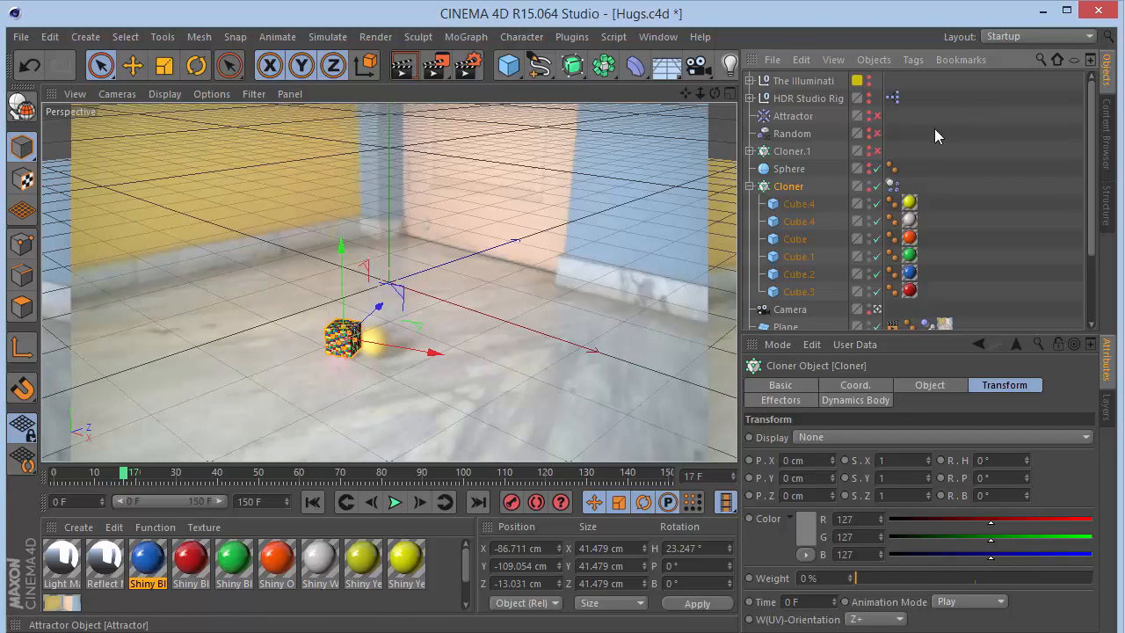
- Select and enable the Random effector, then view its position parameters
left_click(792, 133)
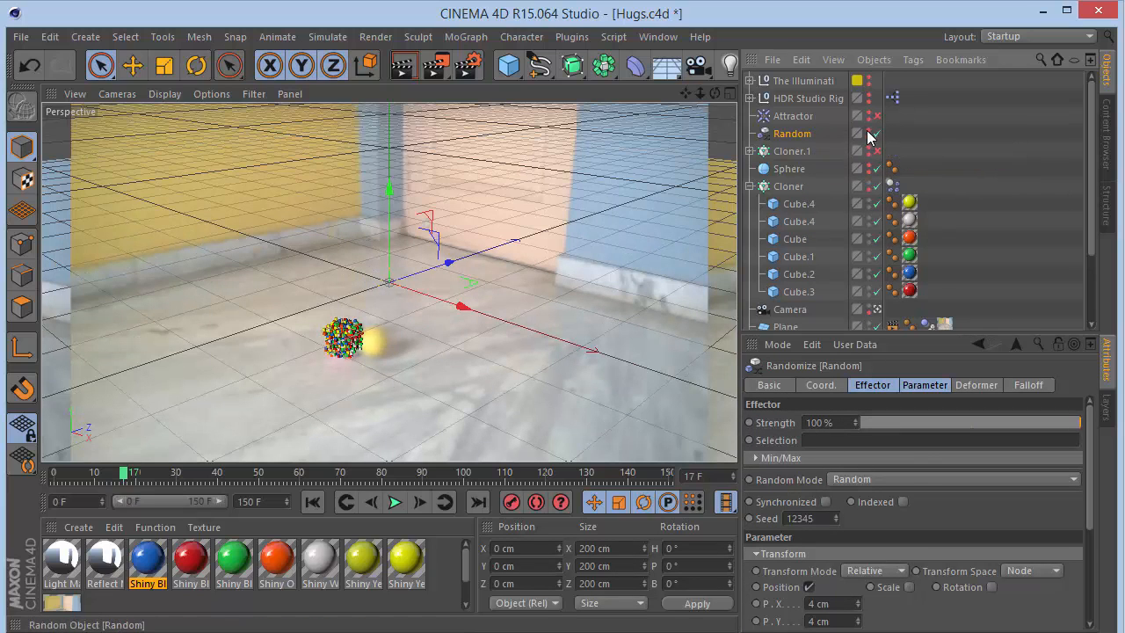
left_click(873, 387, "shift")
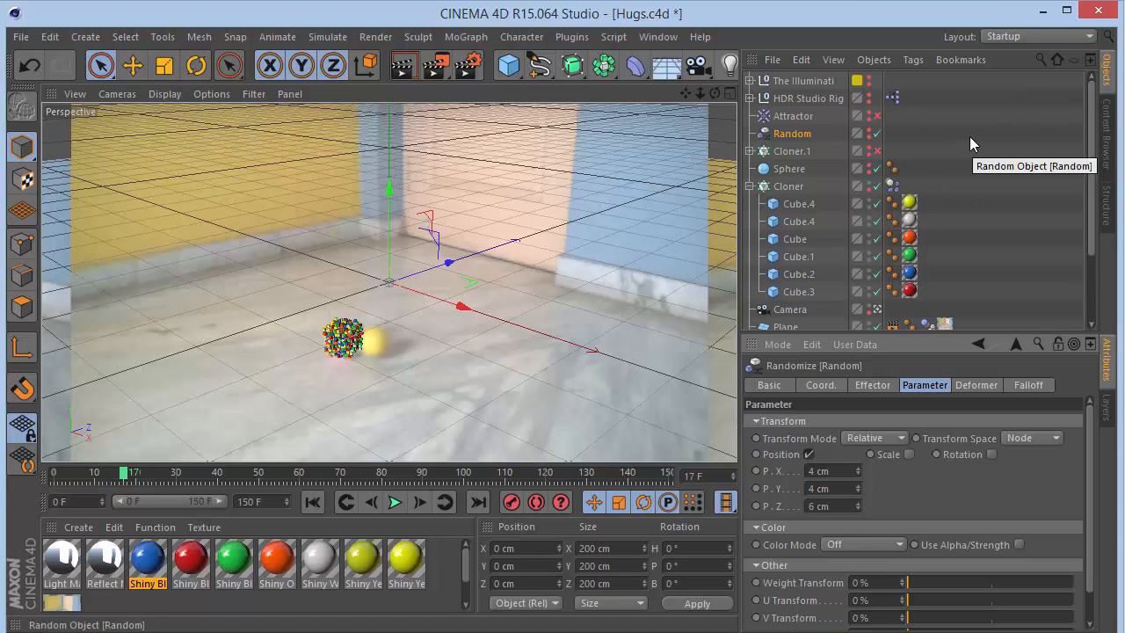
- Add a Rigid Body simulation tag to the Cloner
left_click(787, 185)
right_click(786, 183)
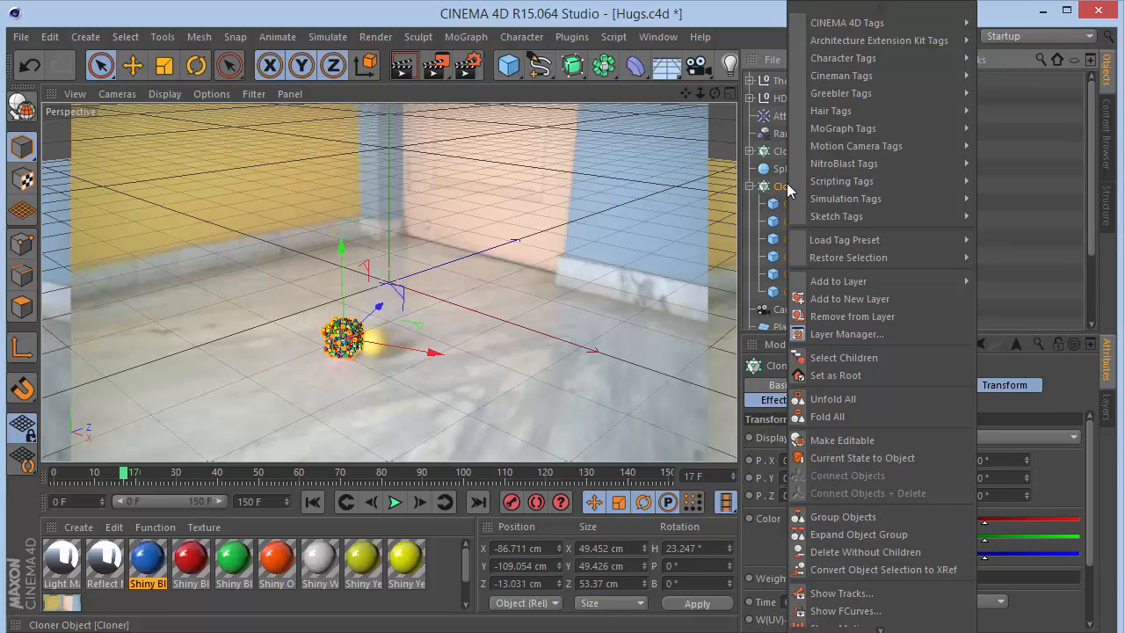
mouse_move(852, 198)
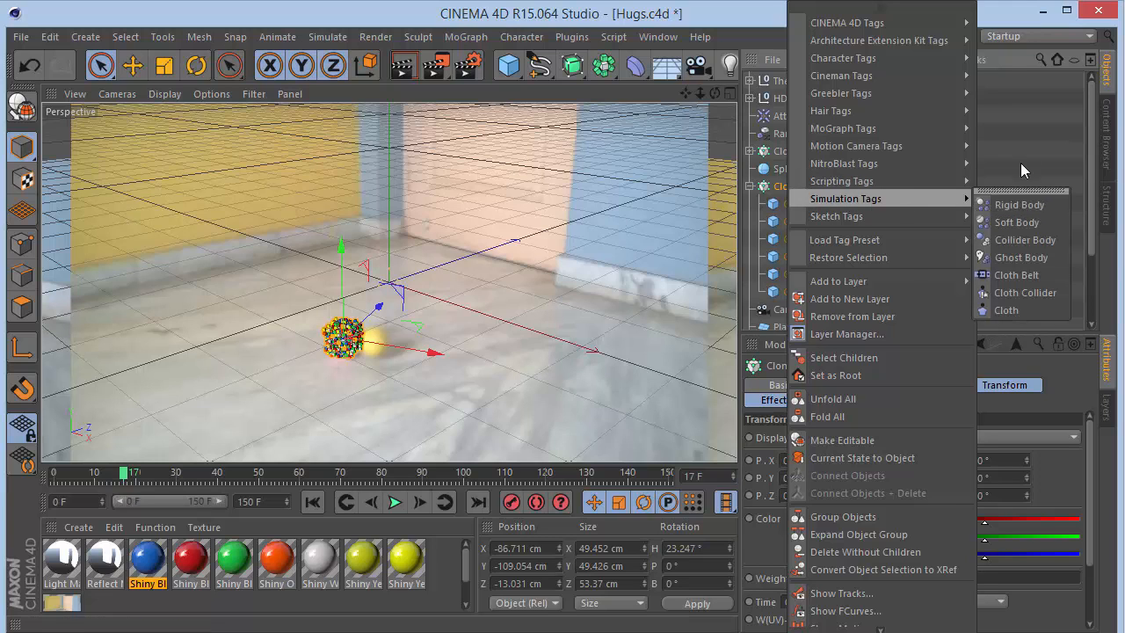
left_click(1020, 204)
- Set the Cloner's dynamics tag collision Inherit Tag option to None
left_click(893, 186)
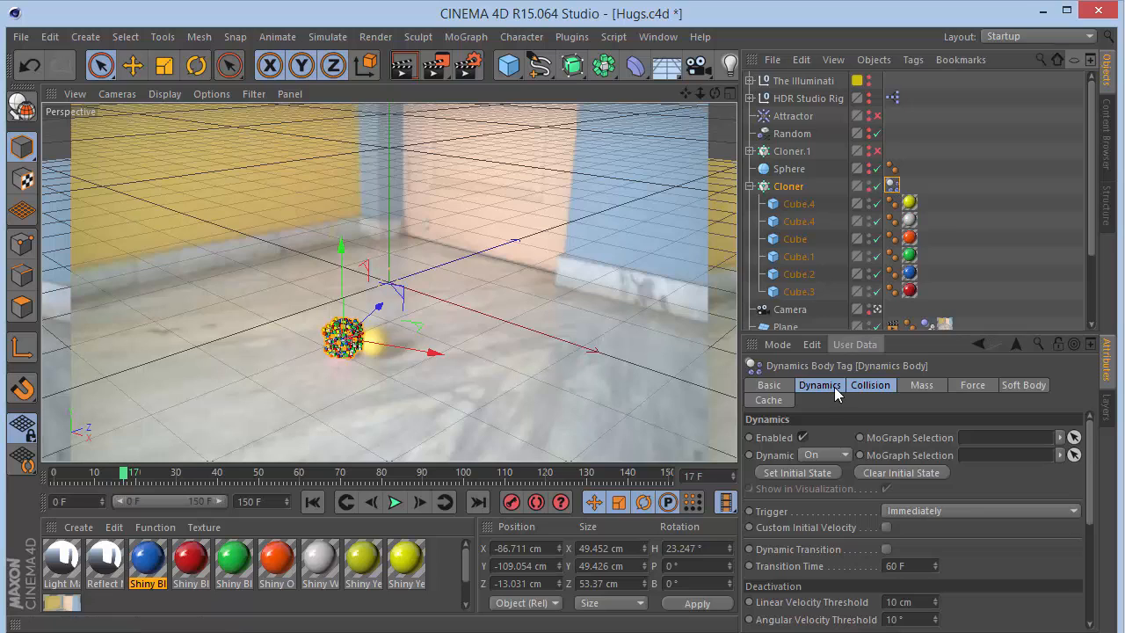
left_click(870, 385)
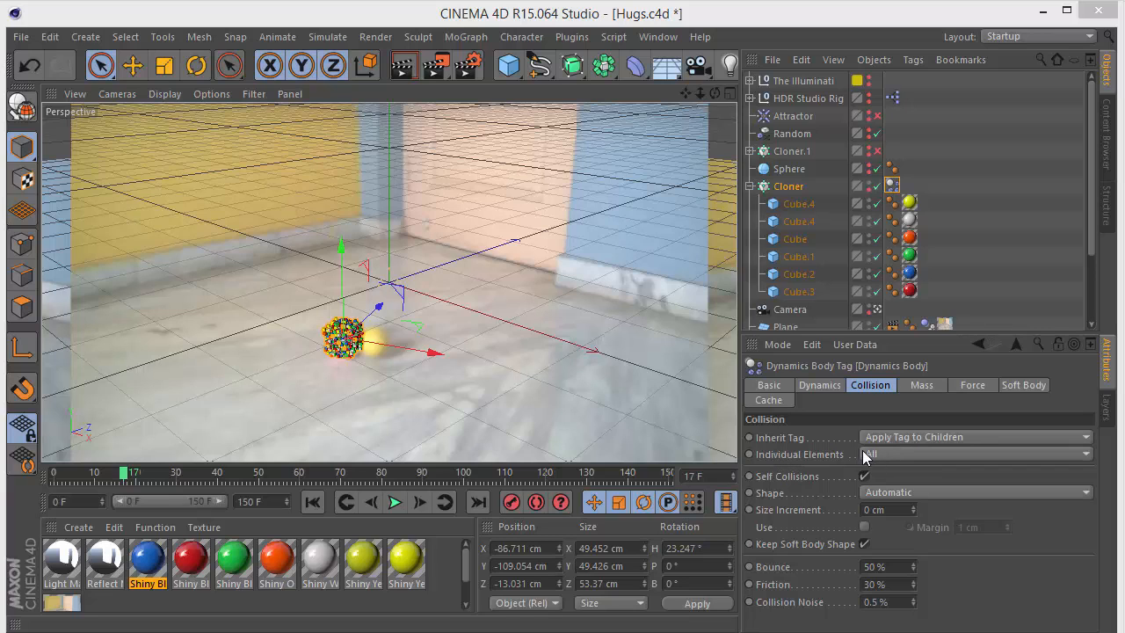
left_click(784, 187)
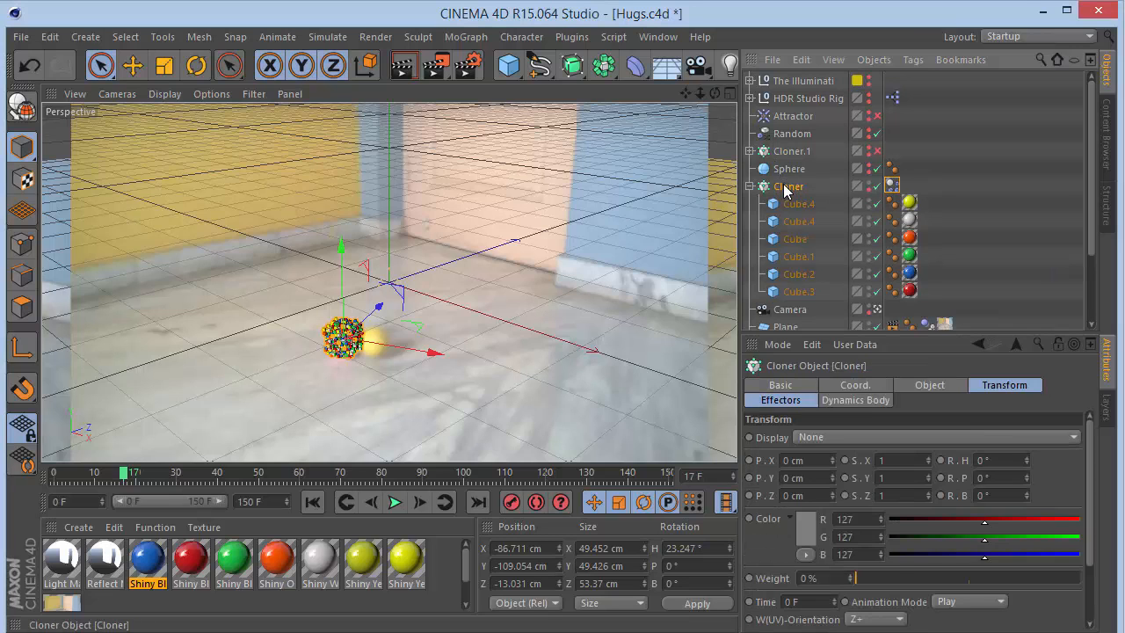
left_click(891, 185)
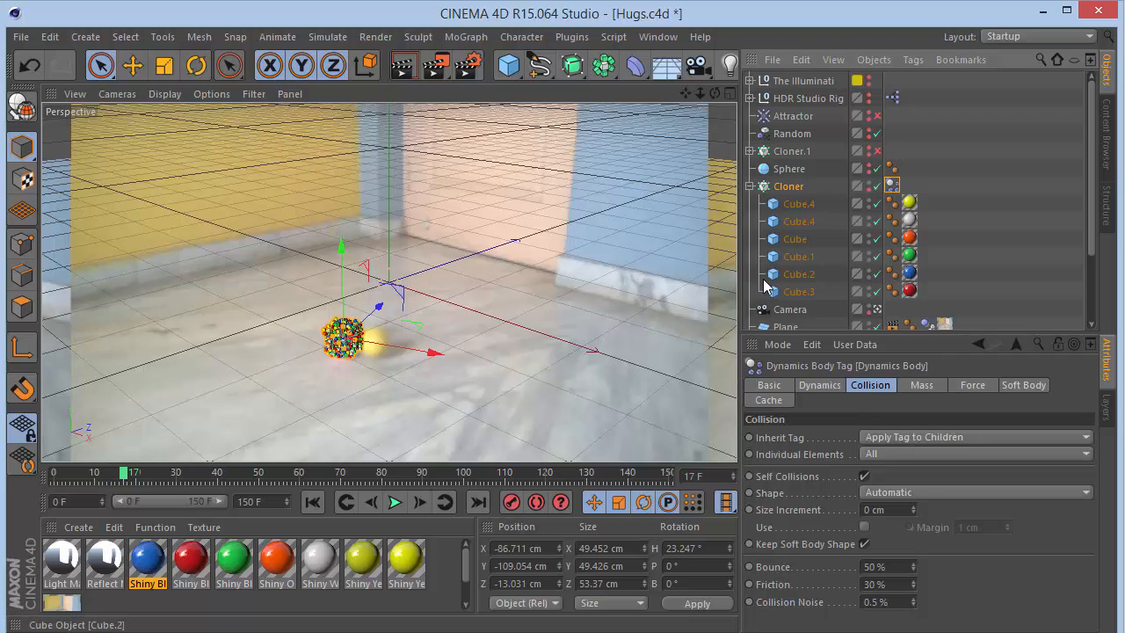
left_click(889, 432)
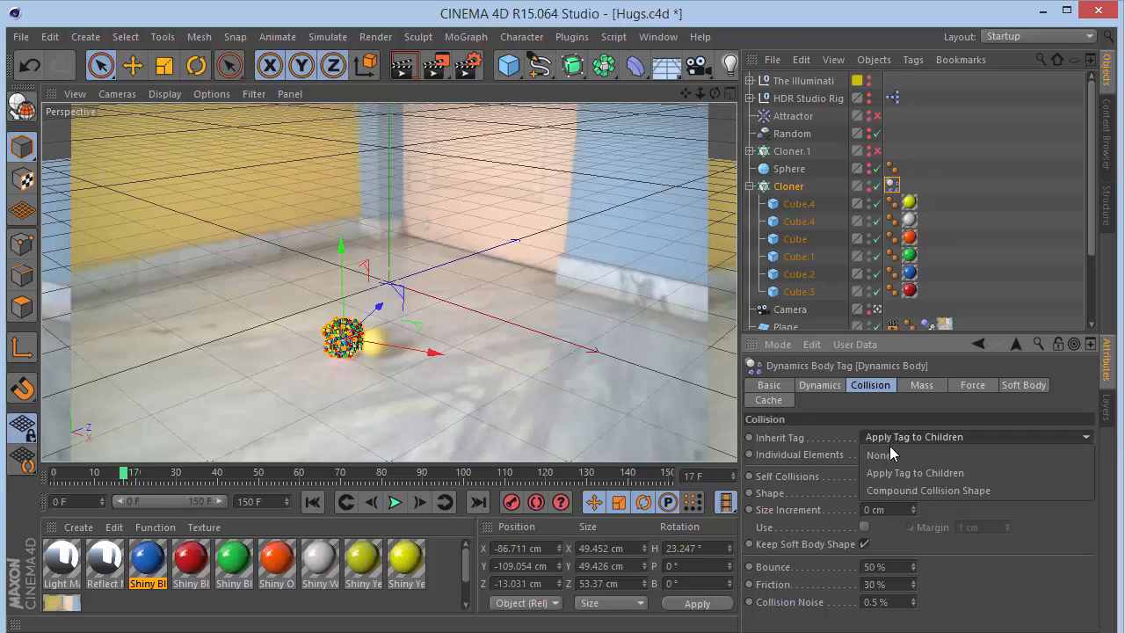
left_click(889, 451)
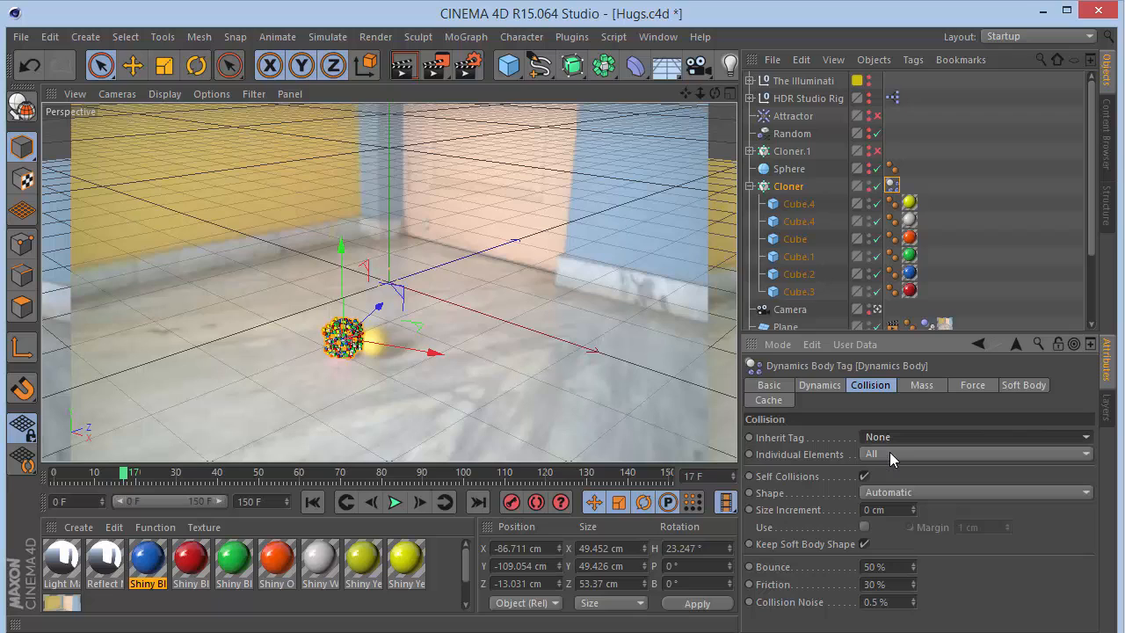
- Play the simulation from the start to preview the Cloner's dynamics
left_click(311, 501)
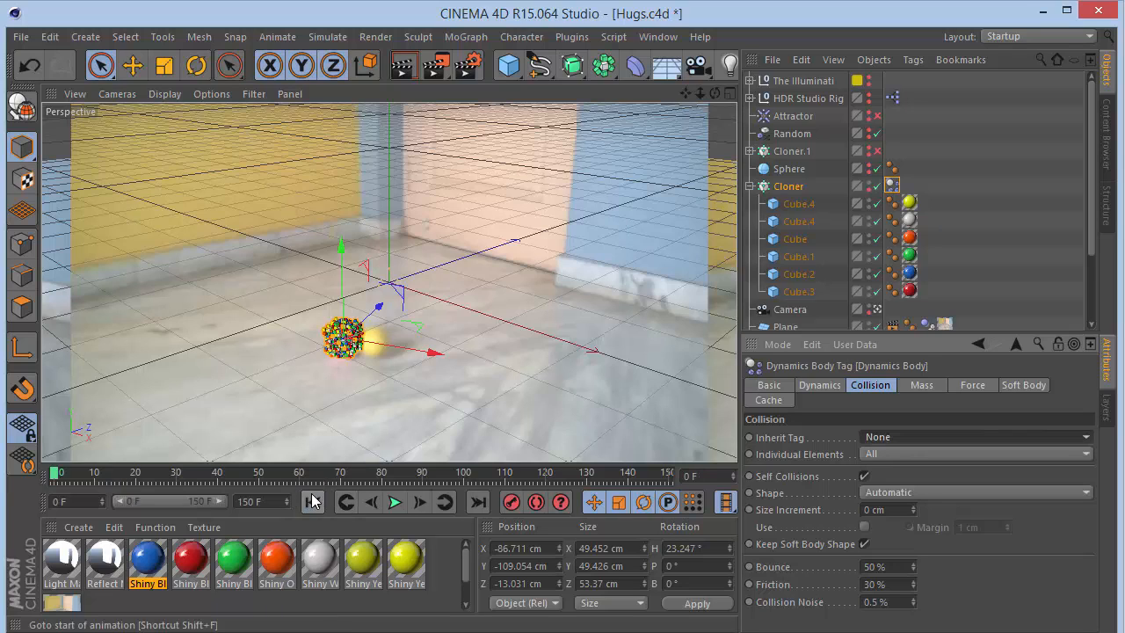
left_click(391, 501)
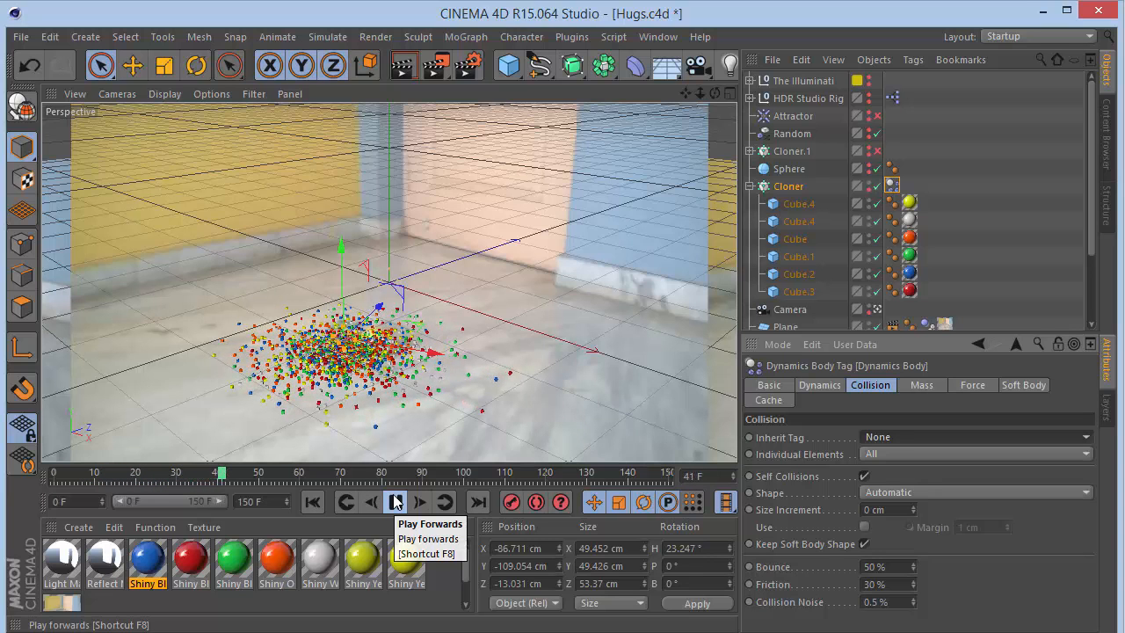
left_click(394, 501)
left_click(313, 500)
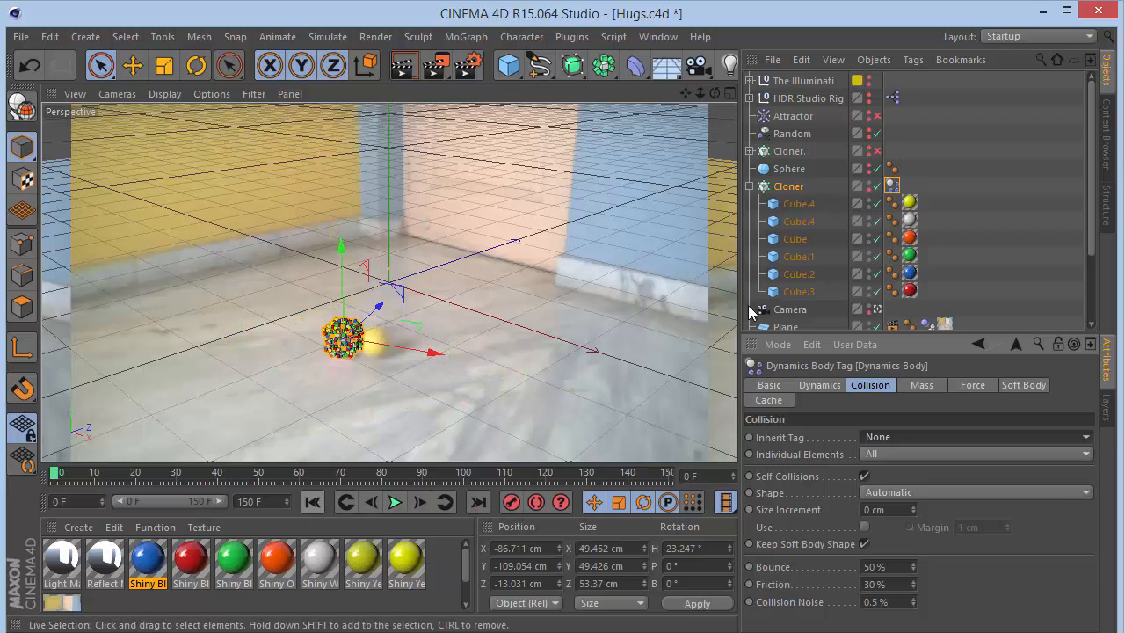
- Set the dynamics tag's Inherit Tag option to Apply Tag to Children
left_click(912, 452)
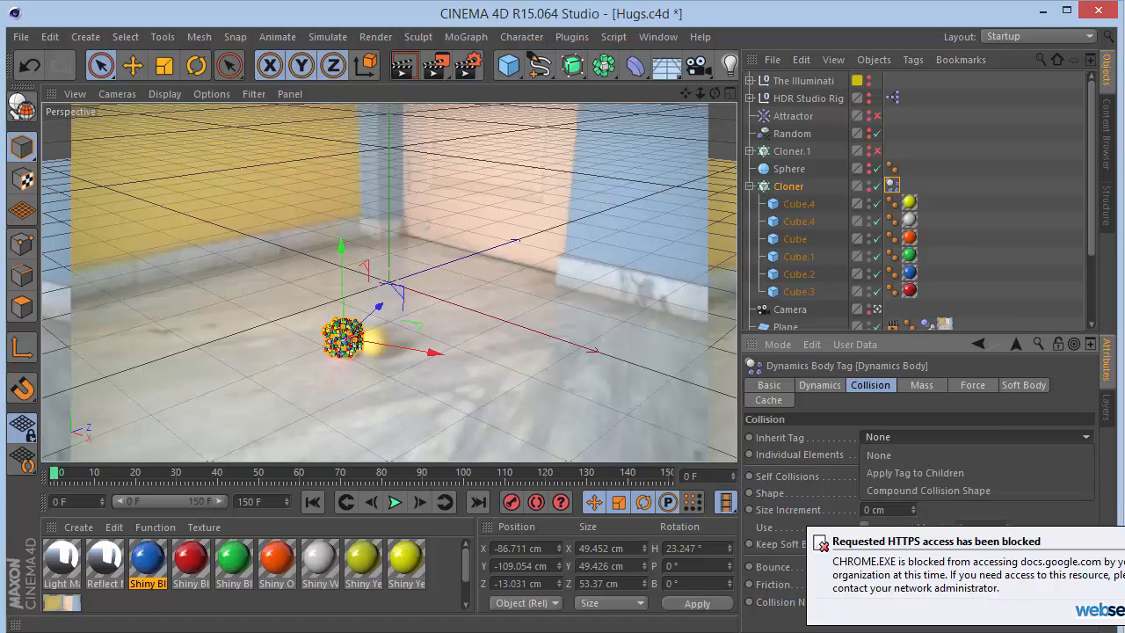
left_click(952, 474)
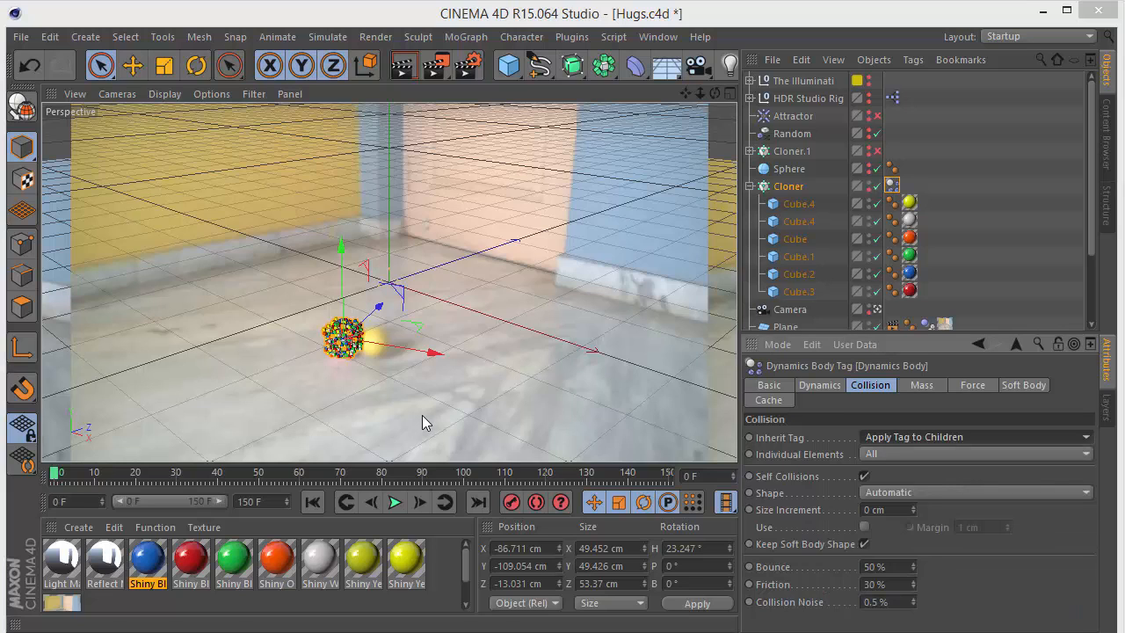
- Delete the Cloner's dynamics tag and add a fresh Rigid Body simulation tag to the Cloner
left_click(893, 186)
key("Delete")
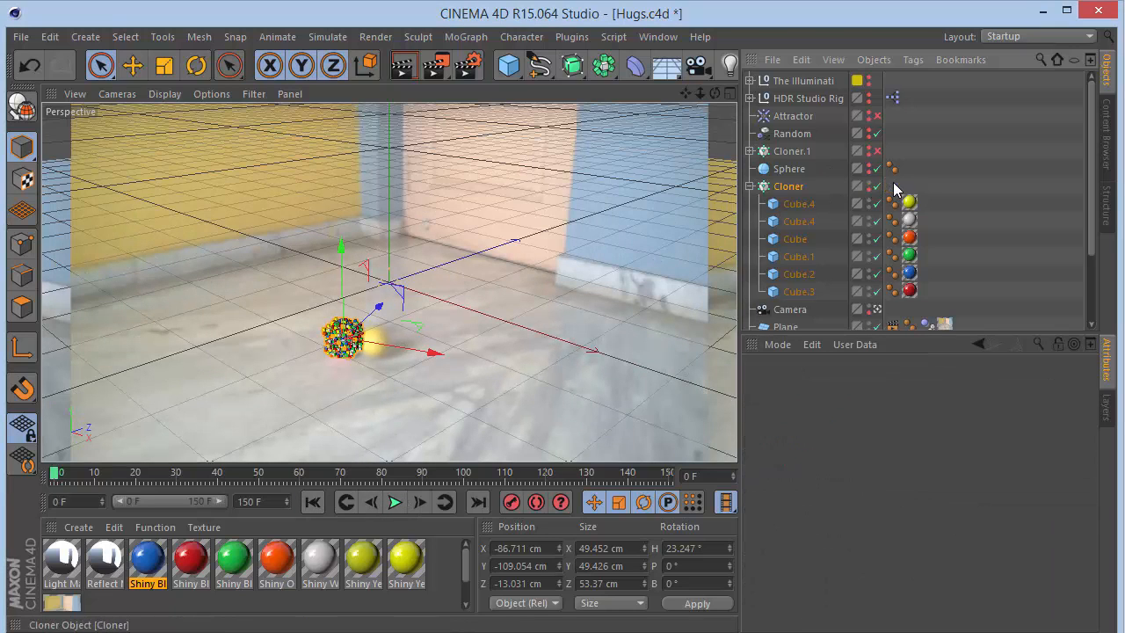
right_click(808, 186)
mouse_move(874, 199)
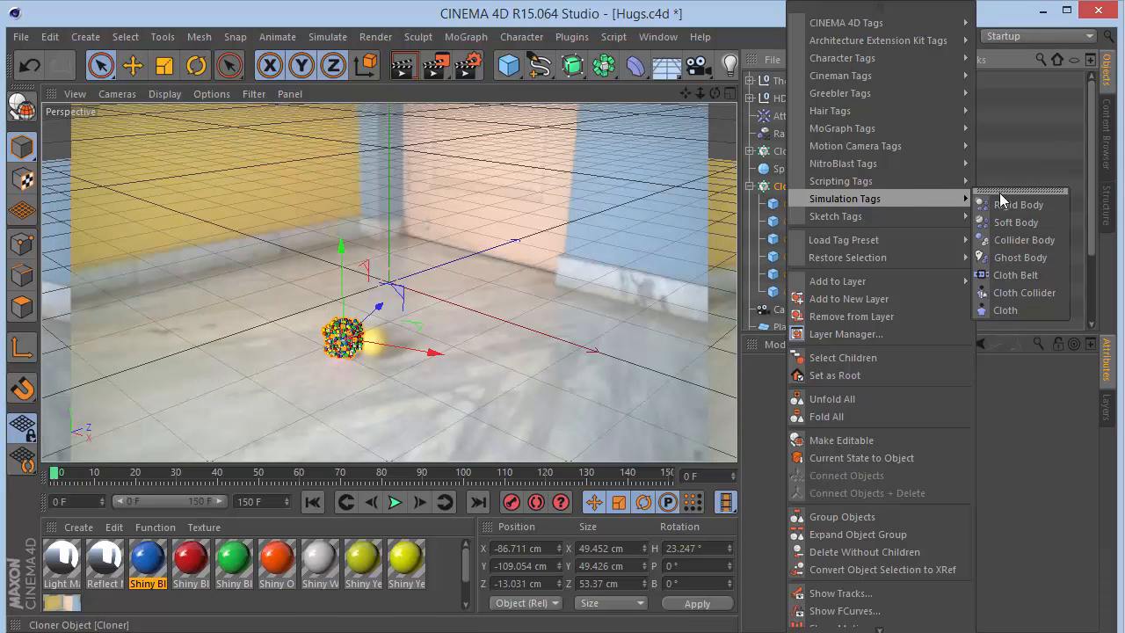
left_click(1008, 205)
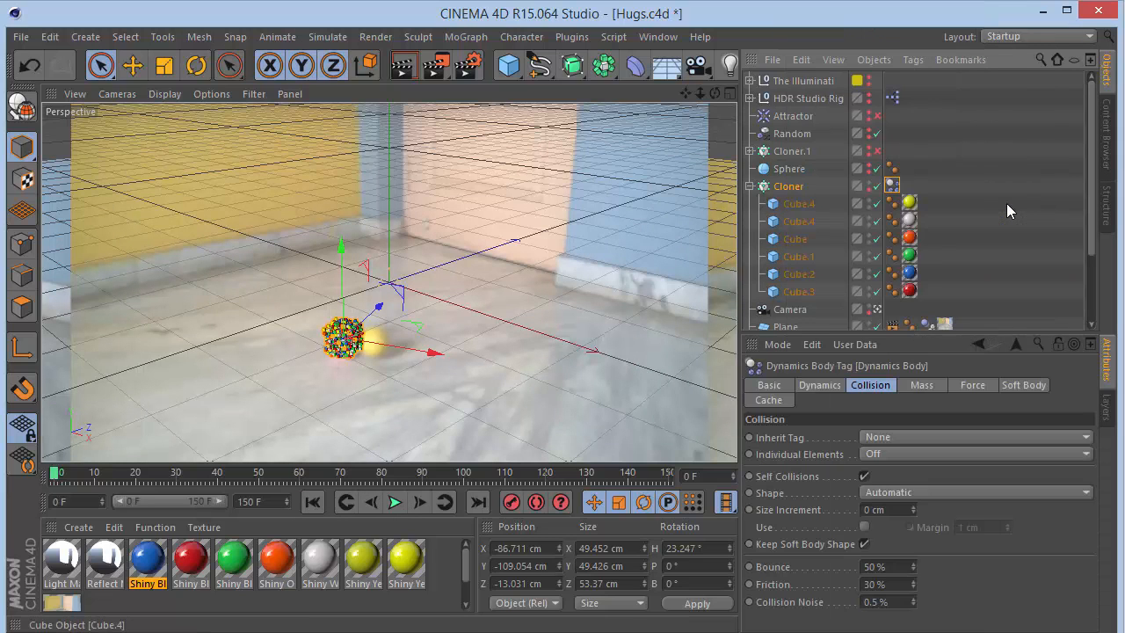
- Play the simulation and rewind it to the start
left_click(394, 502)
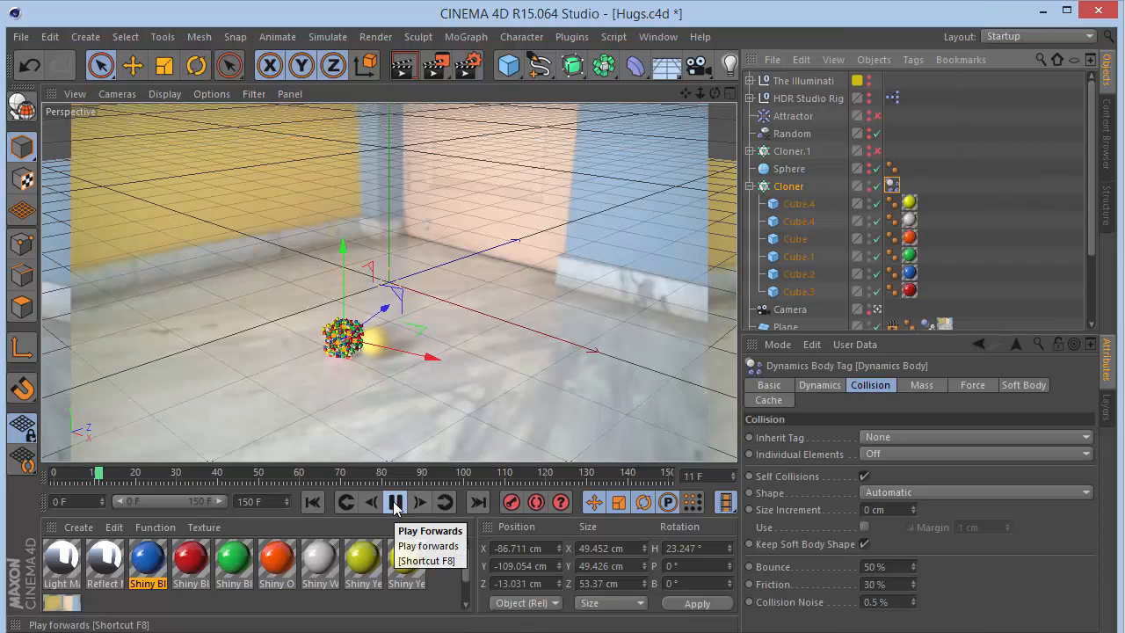
left_click(323, 500)
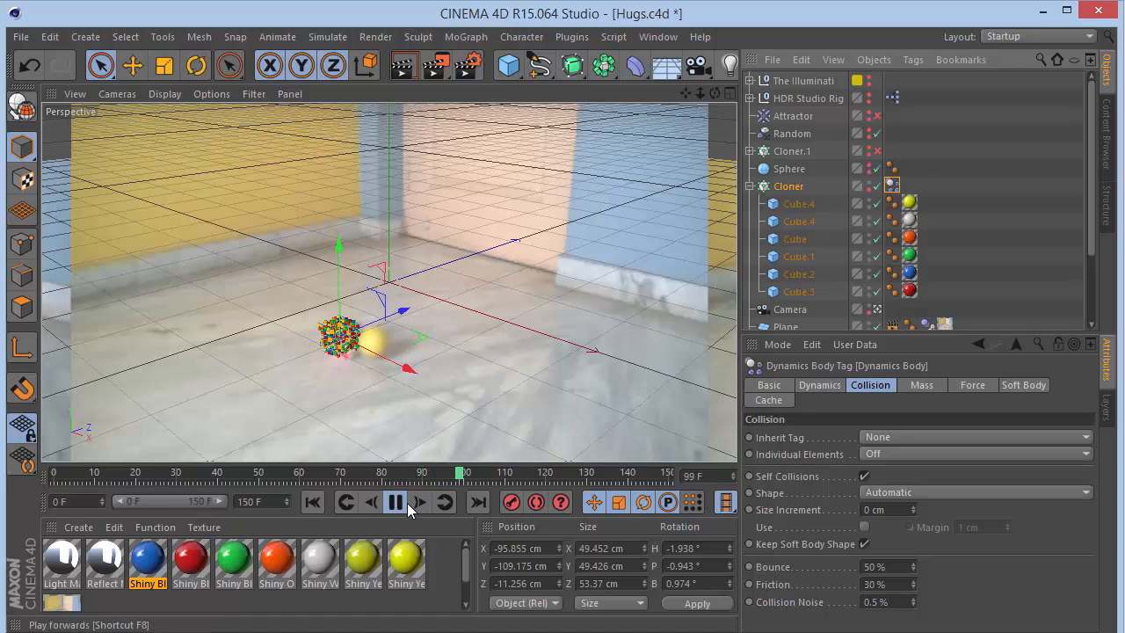
left_click(314, 502)
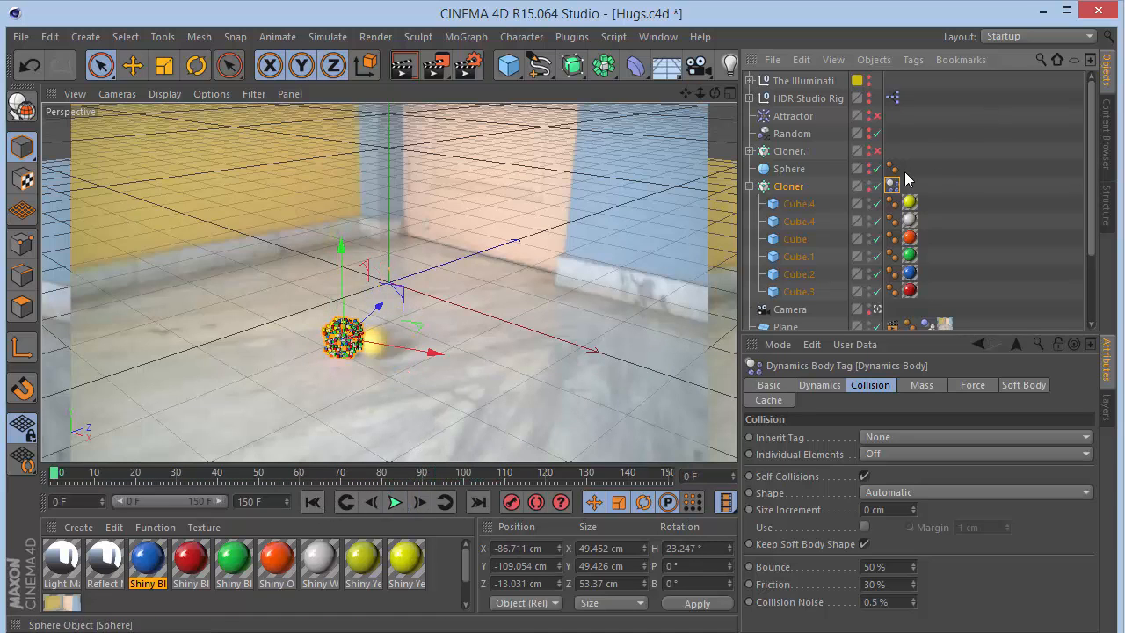
- Set the Cloner tag's Inherit Tag option to Apply Tag to Children and preview the simulation
left_click(928, 437)
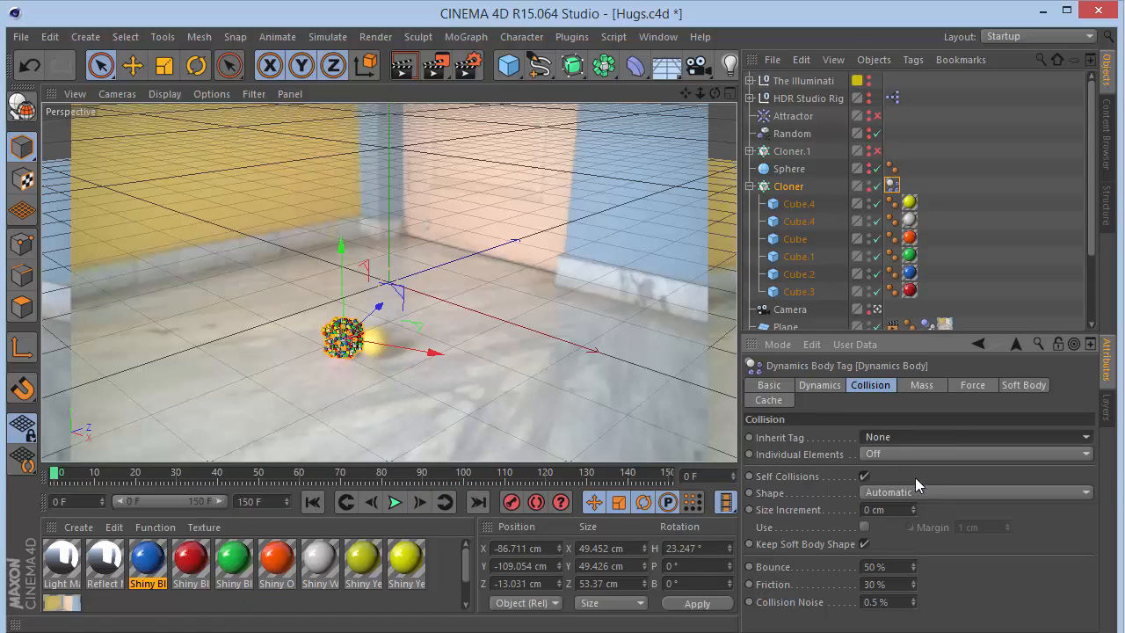
left_click(915, 475)
left_click(400, 504)
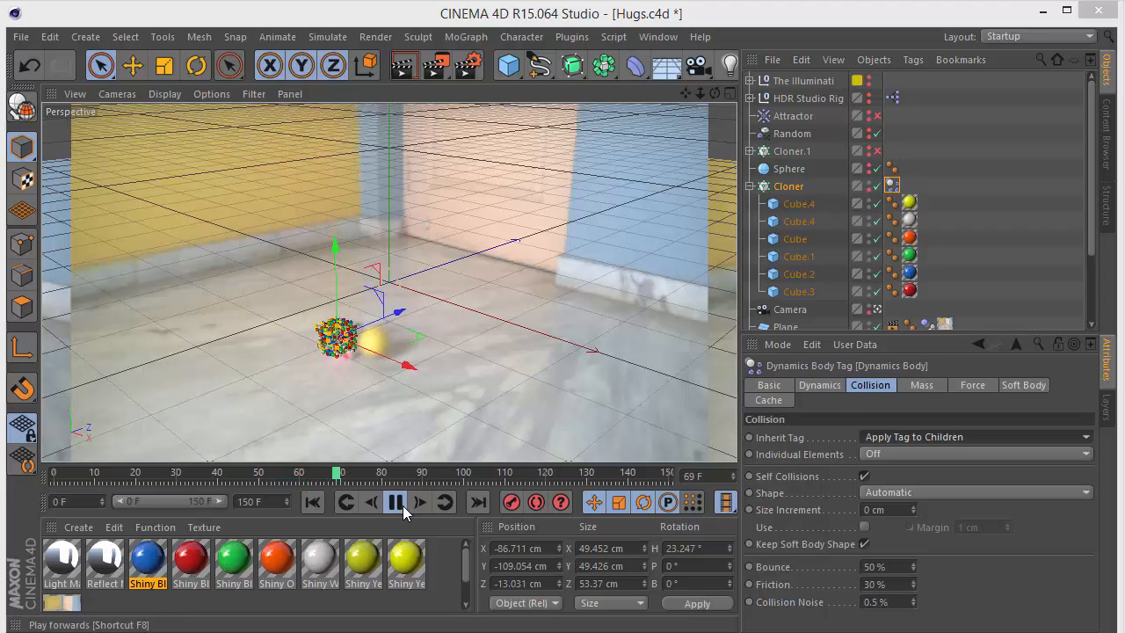
left_click(401, 504)
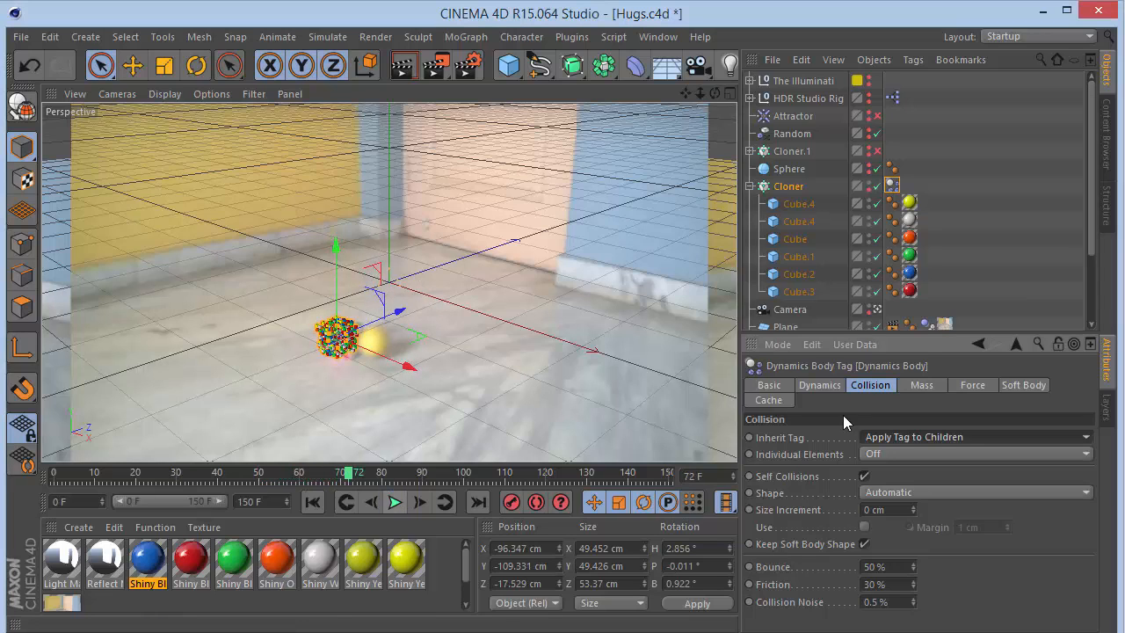
- Set Individual Elements to All, then play and rewind the simulation
left_click(884, 452)
left_click(886, 524)
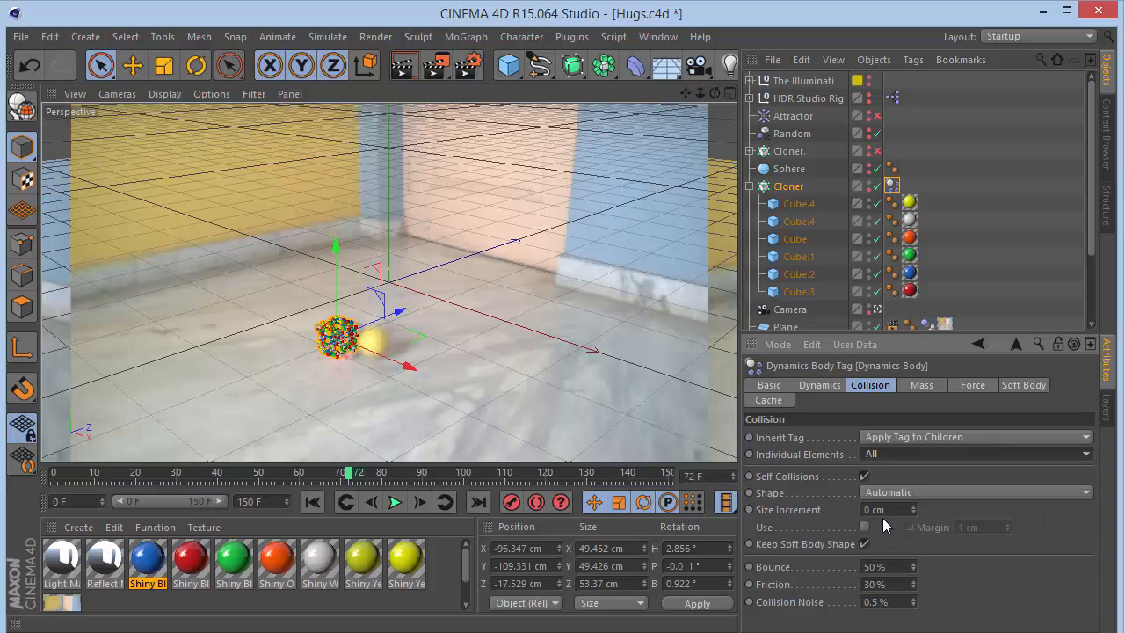
left_click(312, 501)
left_click(393, 502)
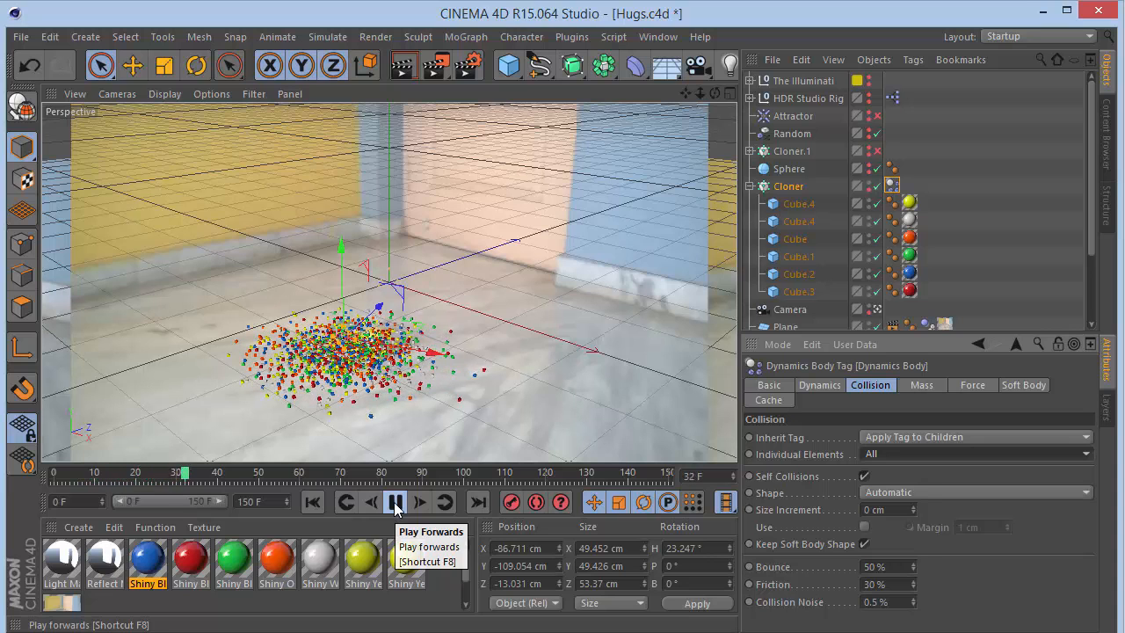
left_click(394, 502)
left_click(315, 503)
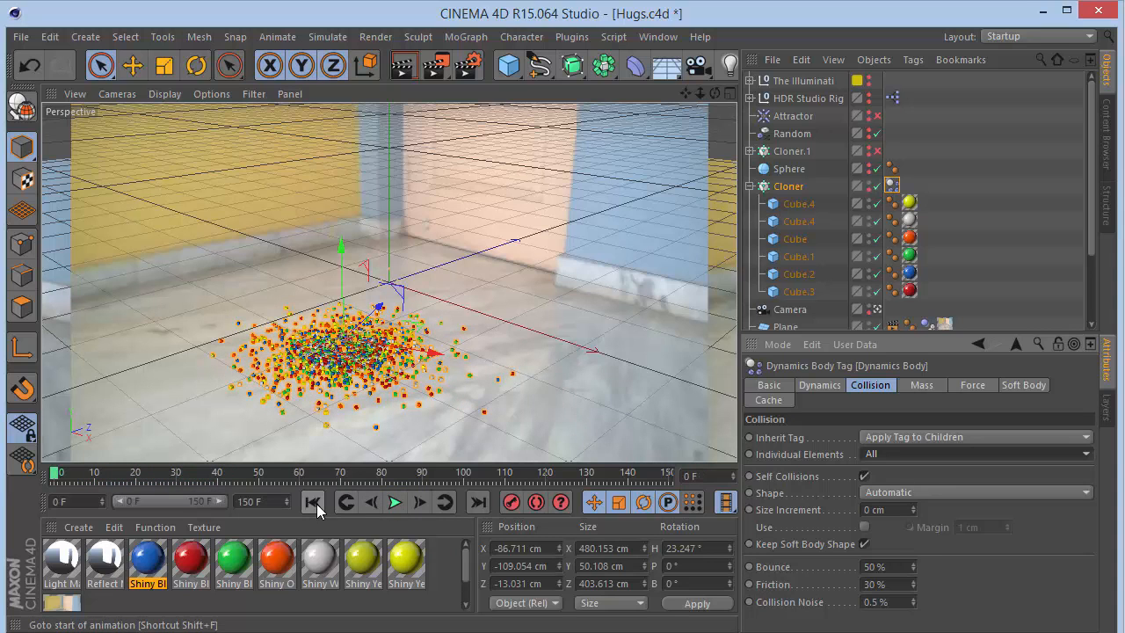
- Inspect the Sphere, Cloner.1 and the cube children of both cloners, ending on Cloner.1's object settings
left_click(750, 187)
left_click(777, 187)
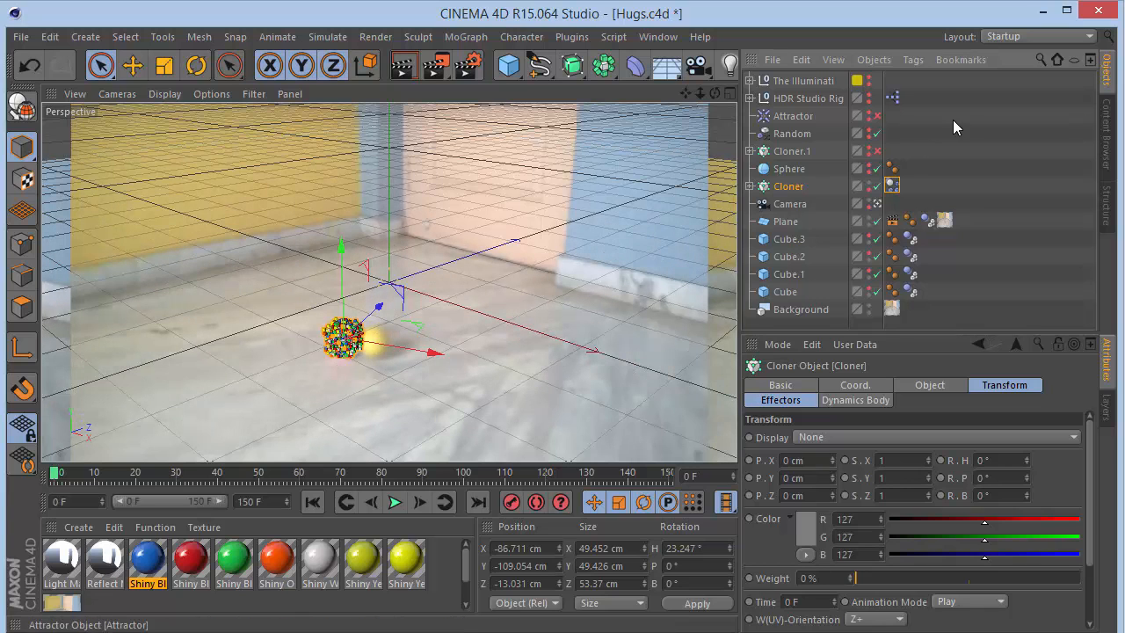
left_click(795, 166)
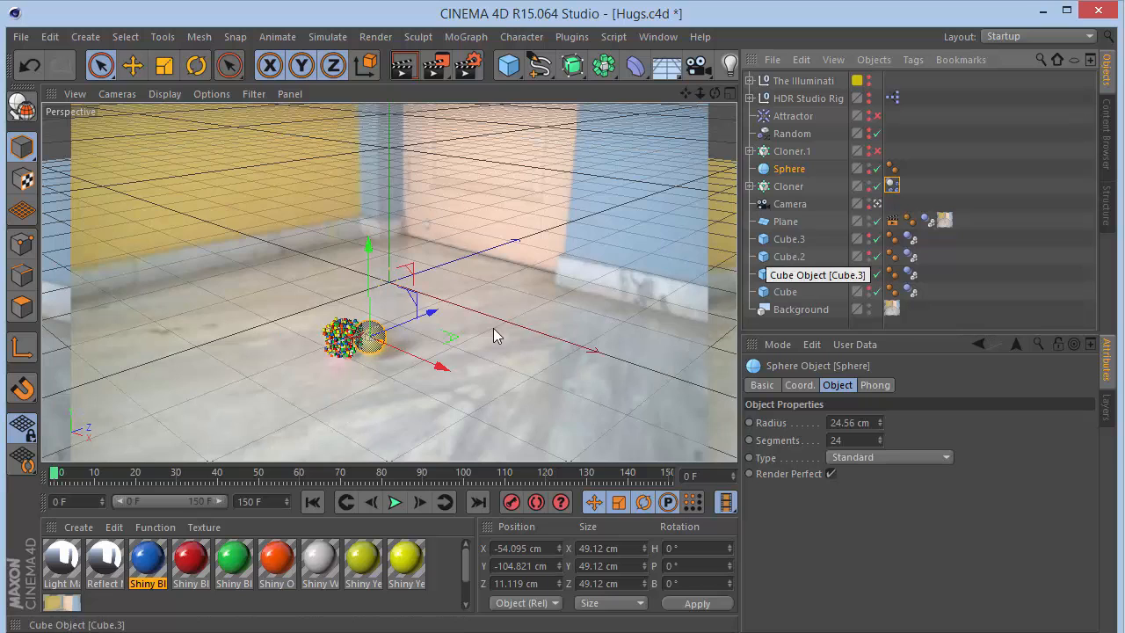
double_click(867, 182)
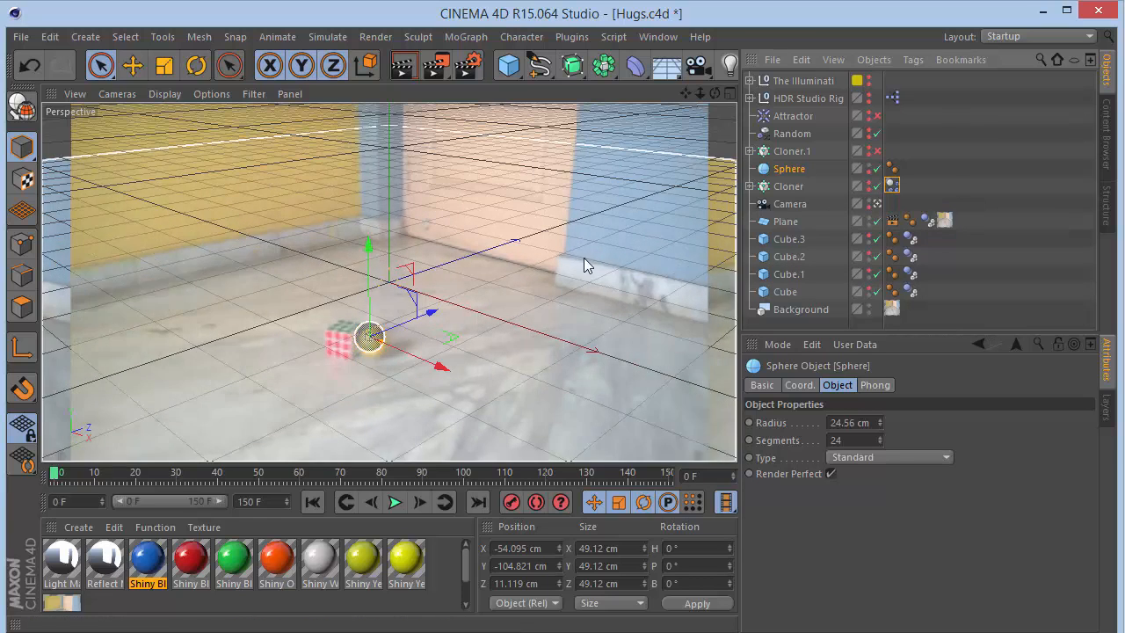
left_click(868, 183)
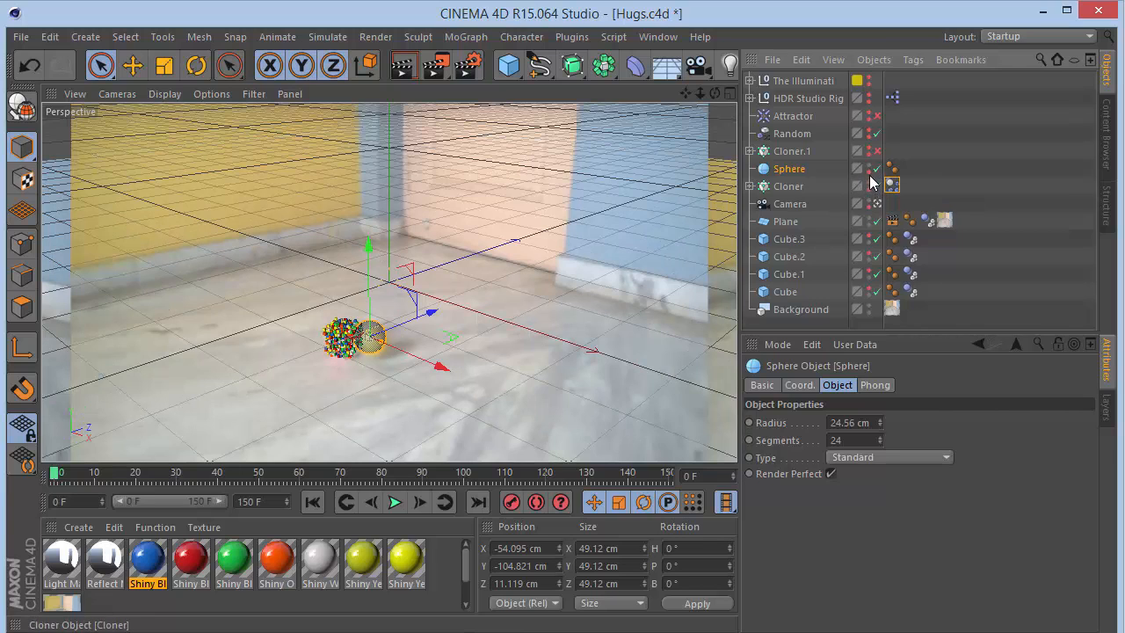
left_click(792, 151)
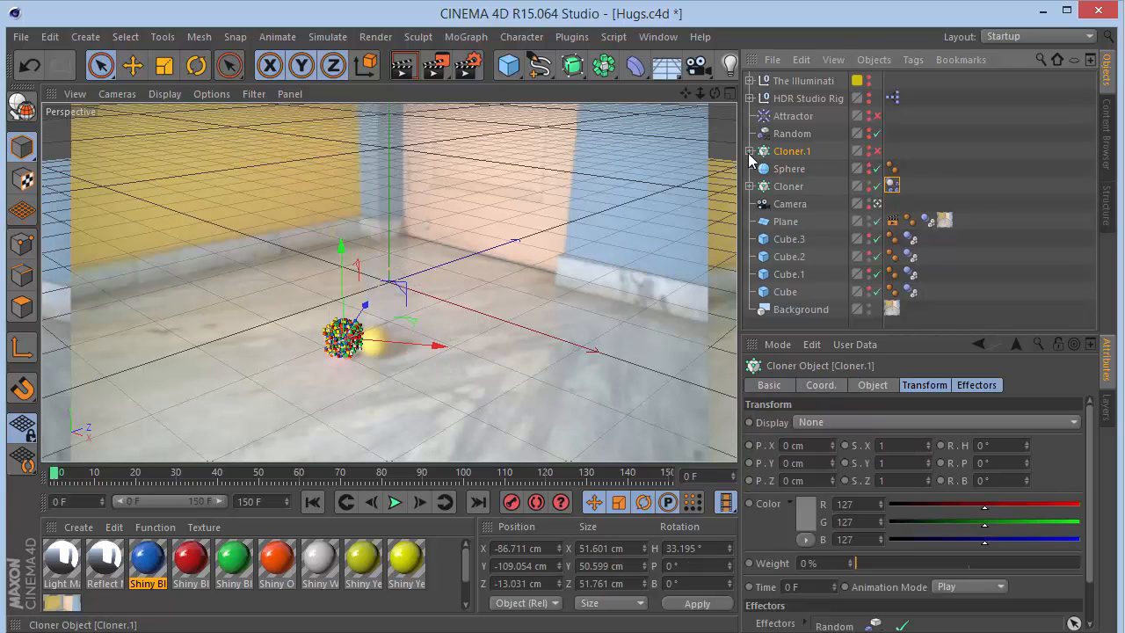
left_click(750, 151)
left_click(791, 168)
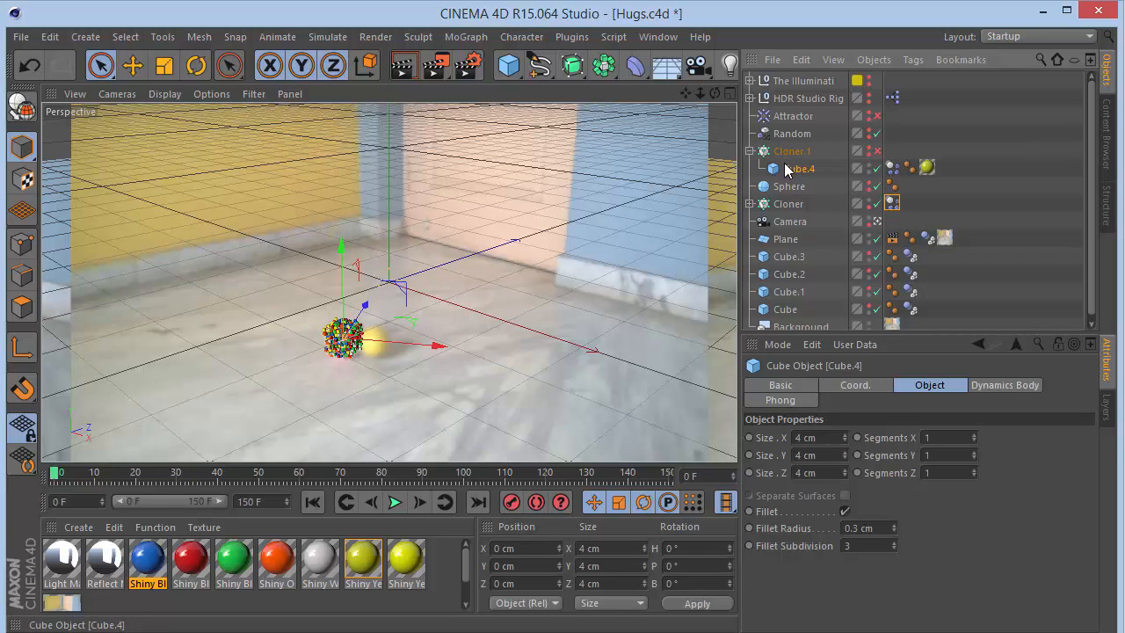
left_click(780, 262)
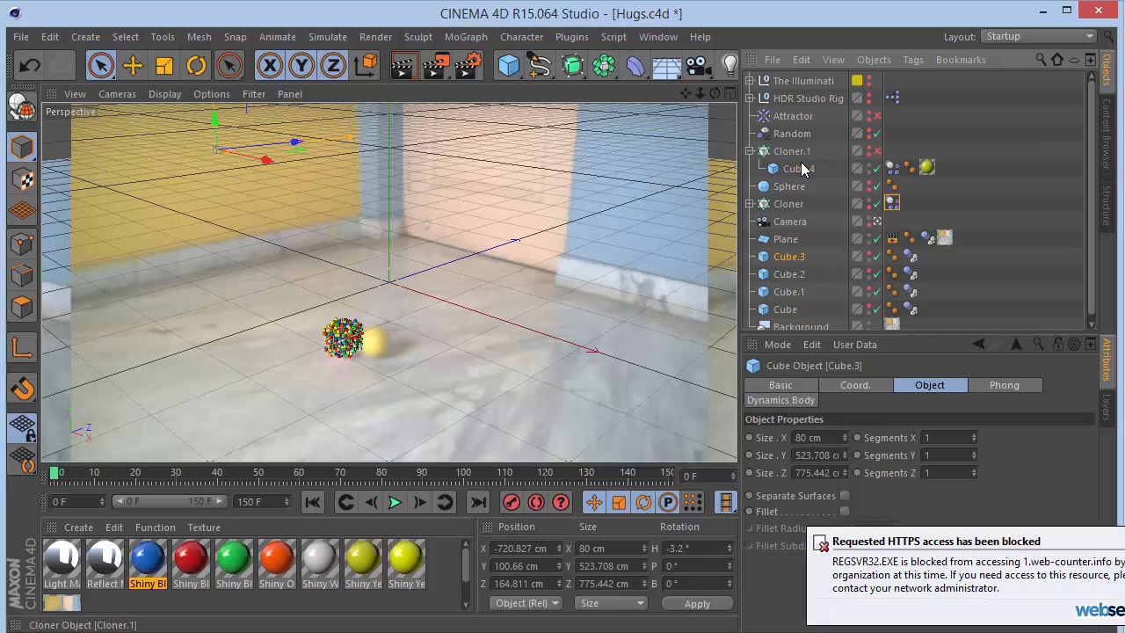
left_click(750, 203)
left_click(797, 221)
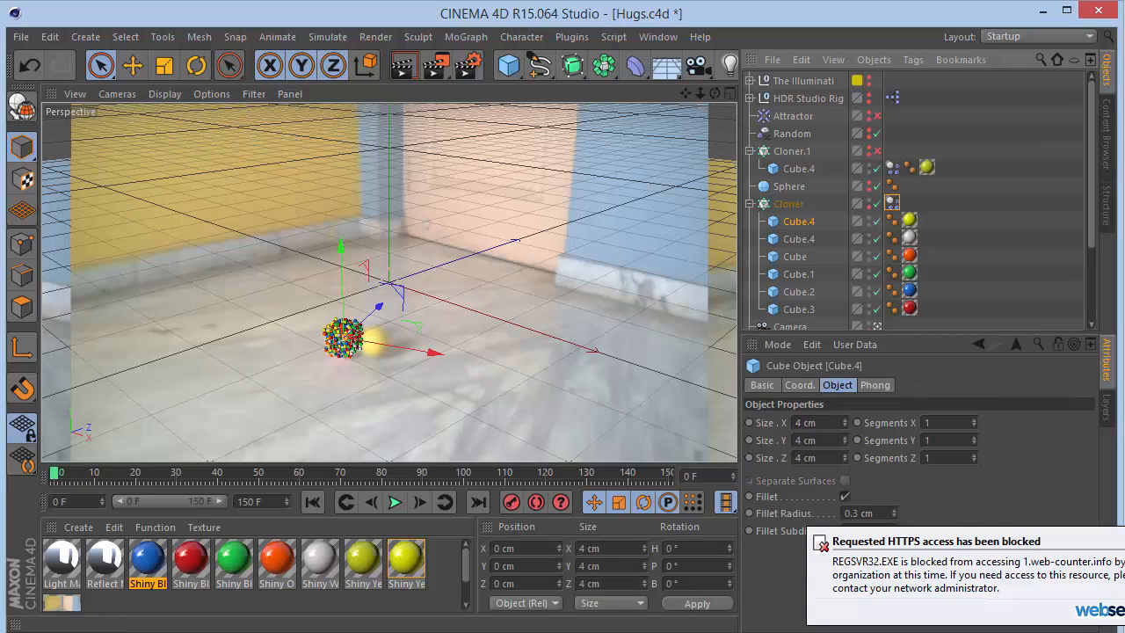
left_click(798, 169)
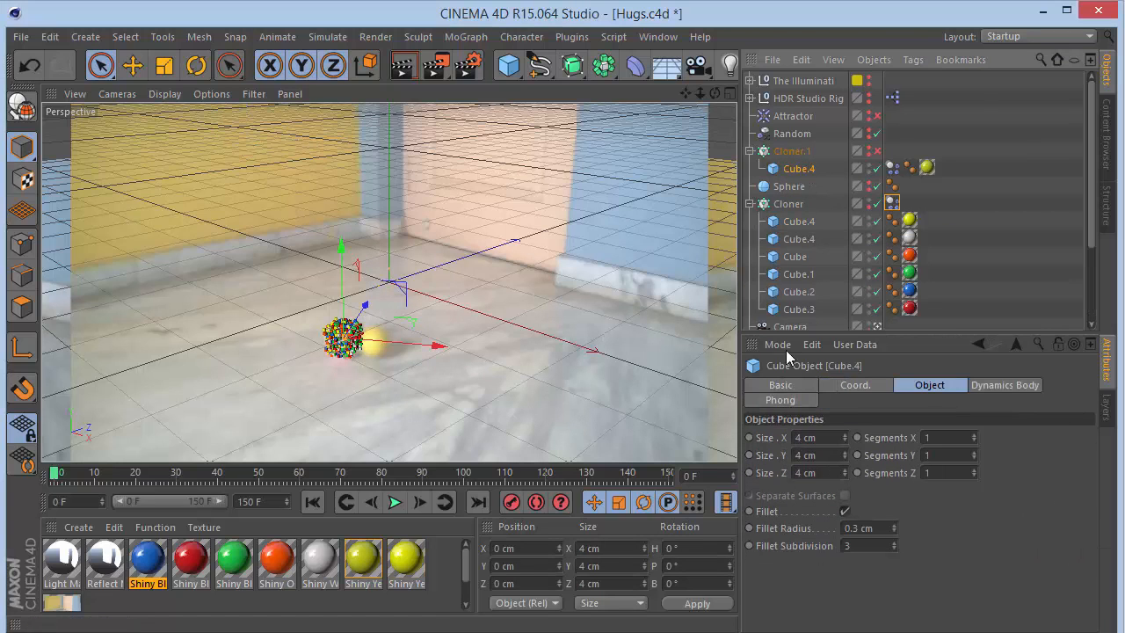
left_click(786, 151)
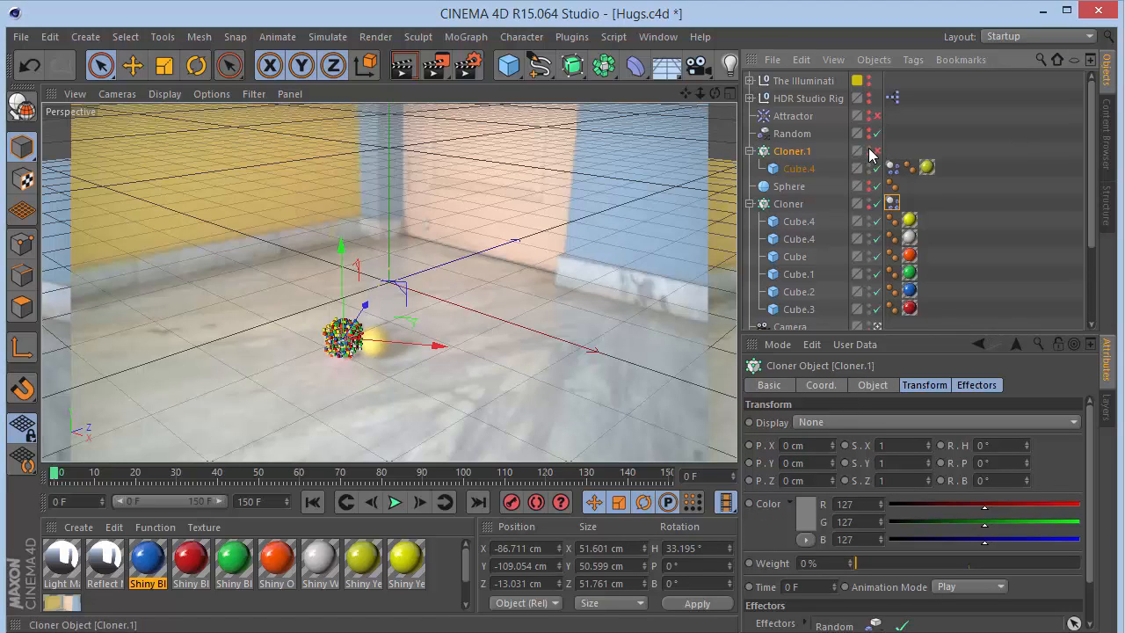
left_click(880, 385)
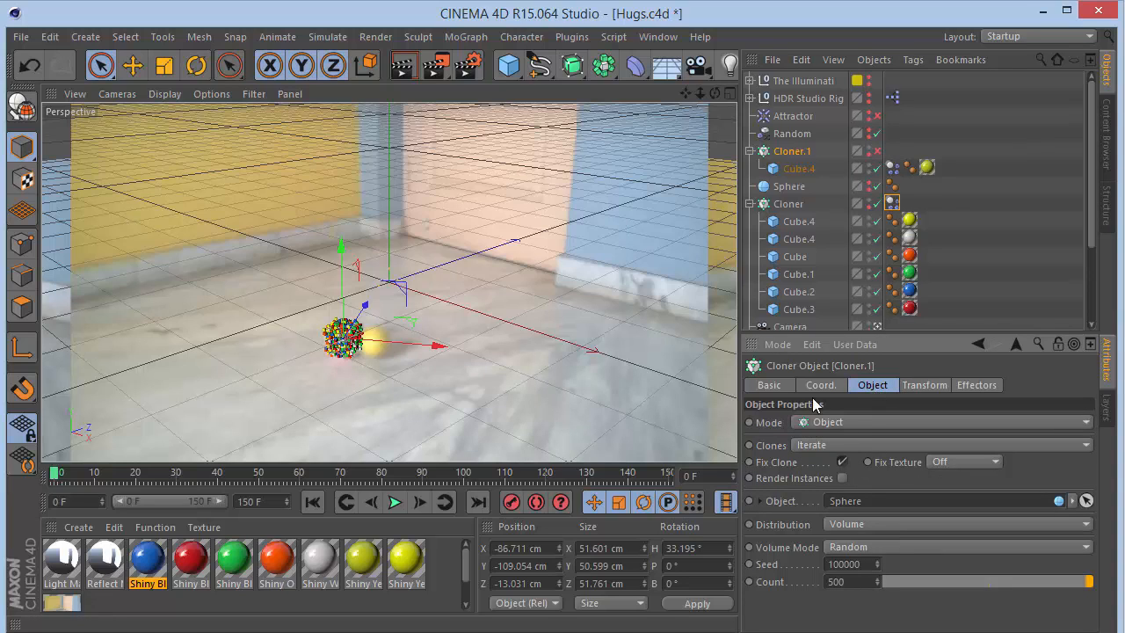
- Enable Cloner.1 in the scene
left_click(876, 151)
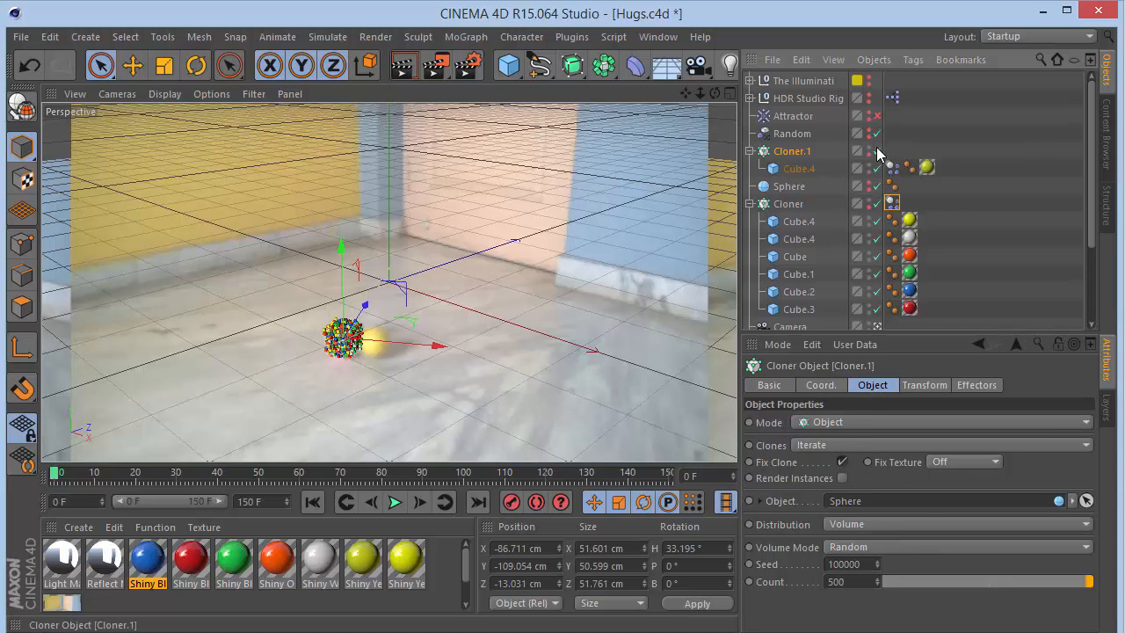
left_click(856, 421)
left_click(850, 429)
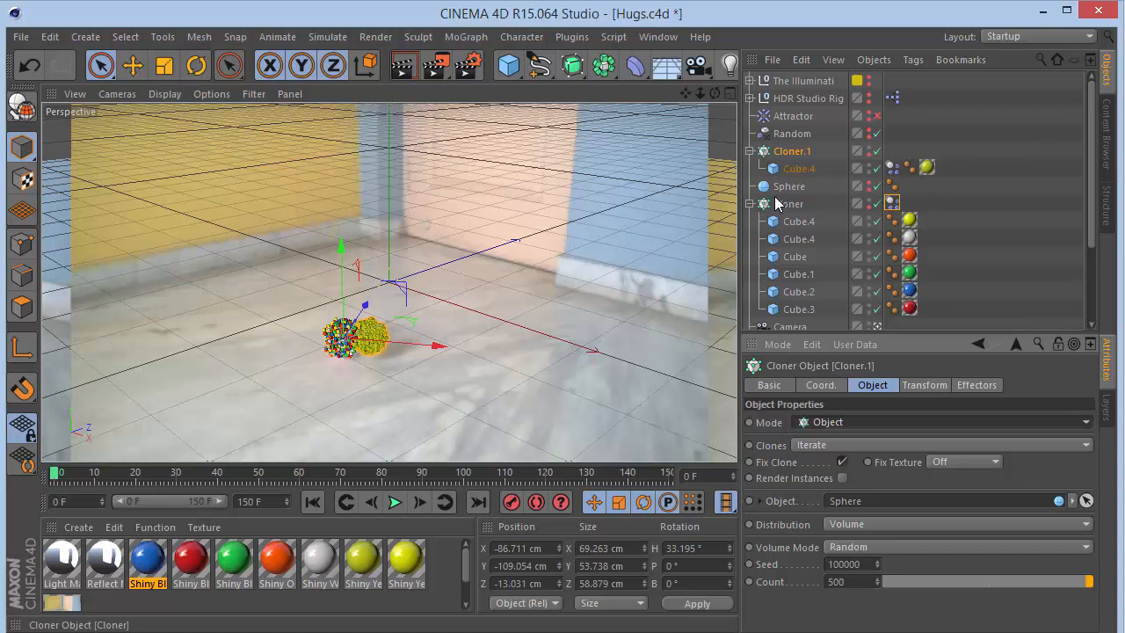
- Set Cloner.1's clone distribution on the sphere to Surface
left_click(800, 169)
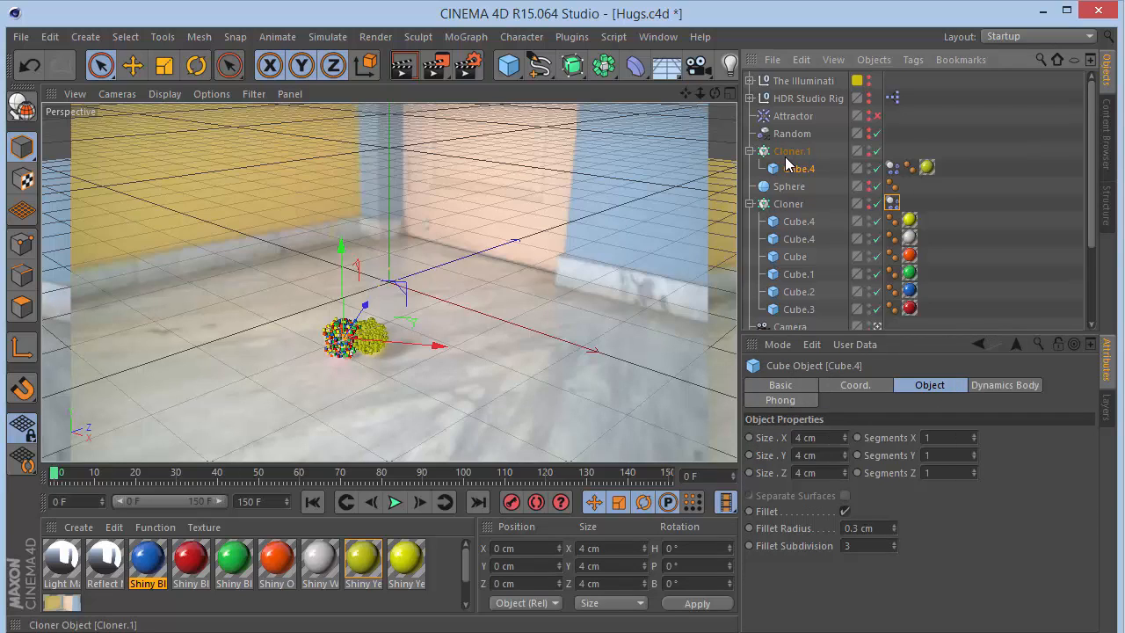
left_click(786, 156)
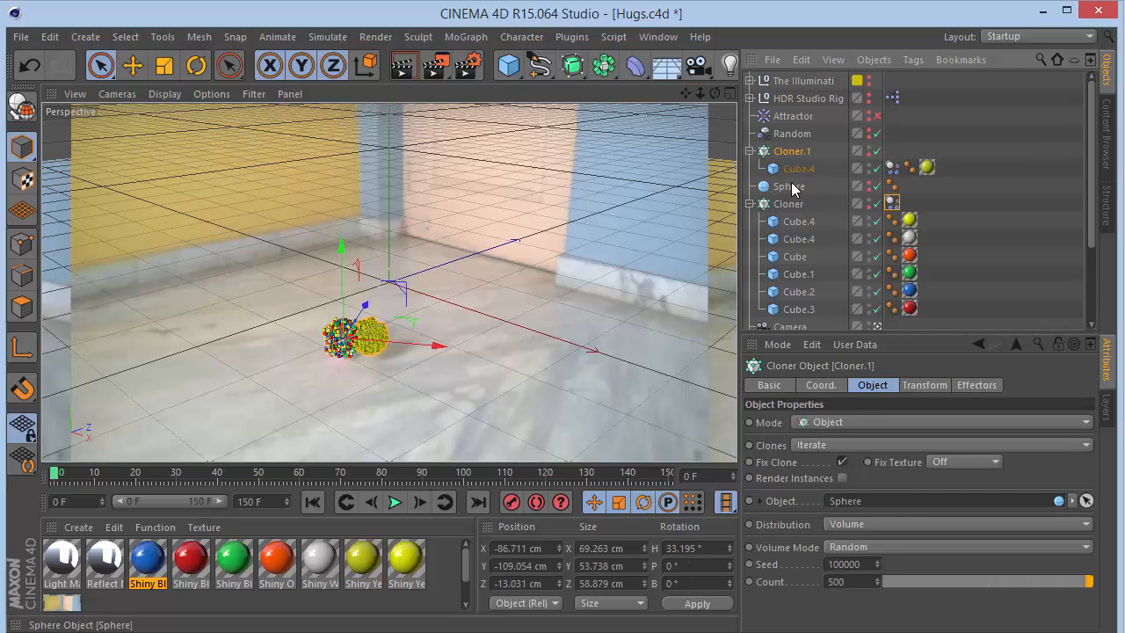
left_click(851, 525)
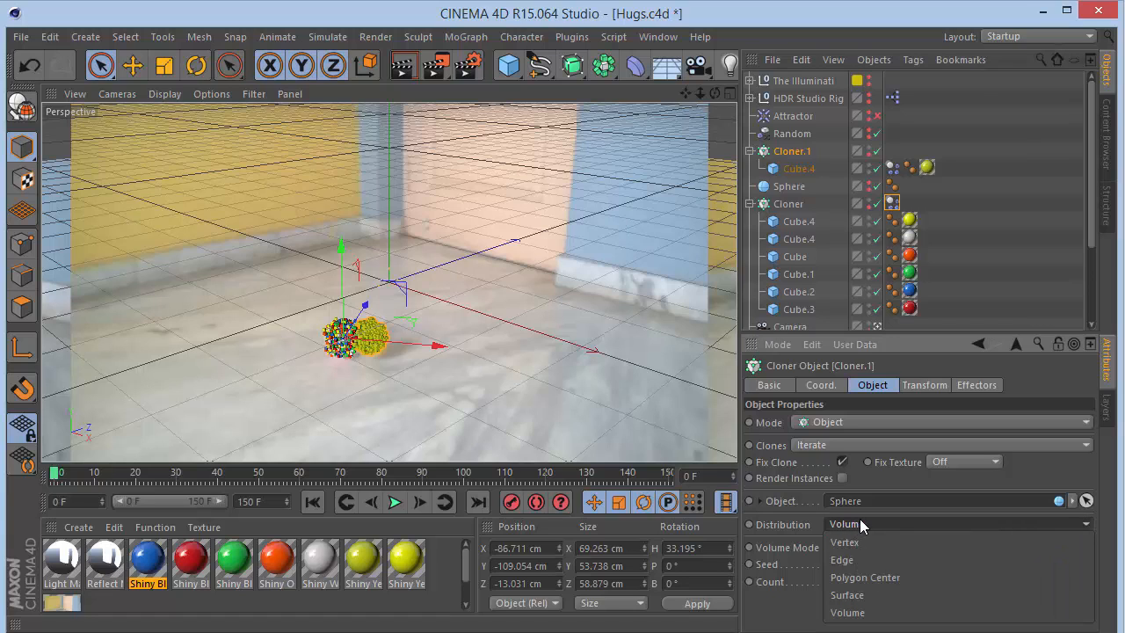
left_click(859, 557)
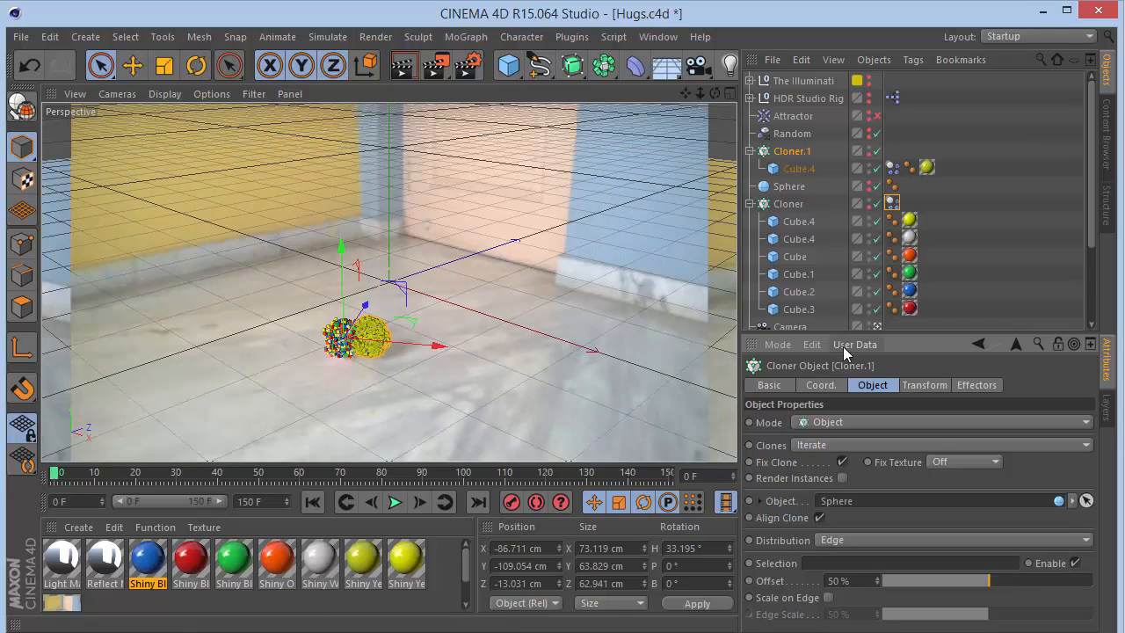
left_click(851, 539)
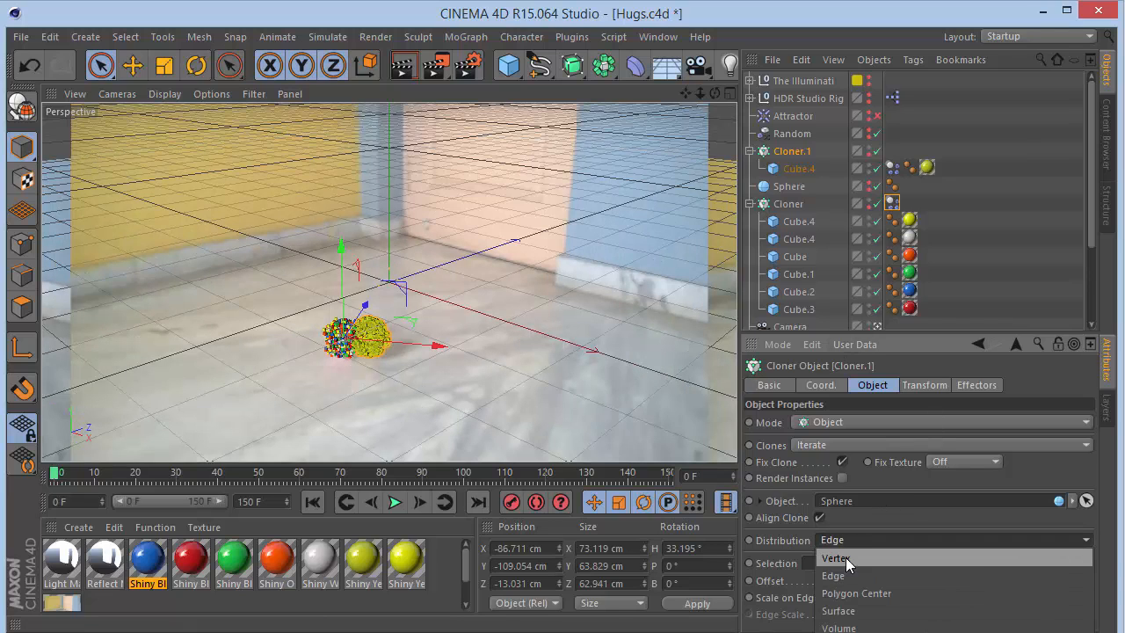
left_click(844, 611)
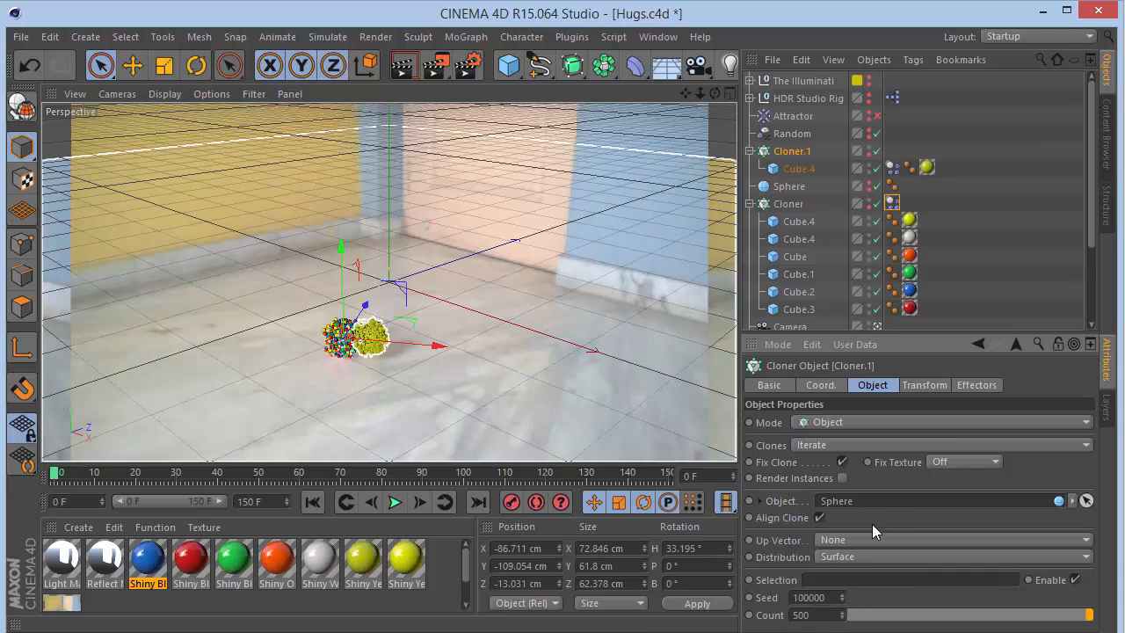
- Set Cloner.1's clone distribution on the sphere to Volume, trying Polygon Center first
left_click(869, 555)
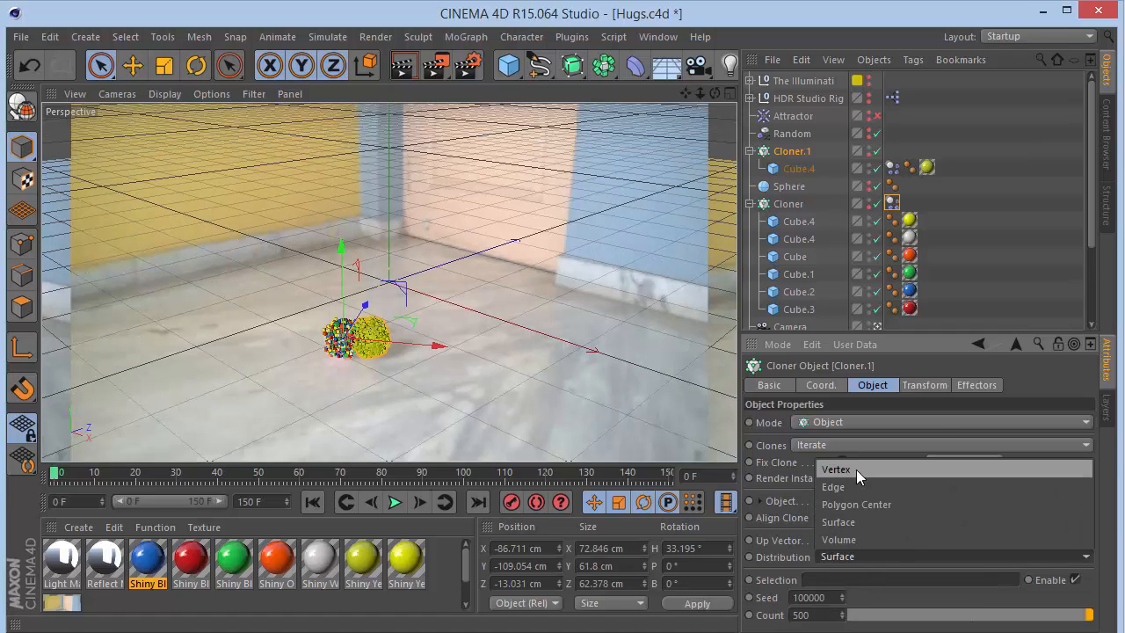
left_click(860, 506)
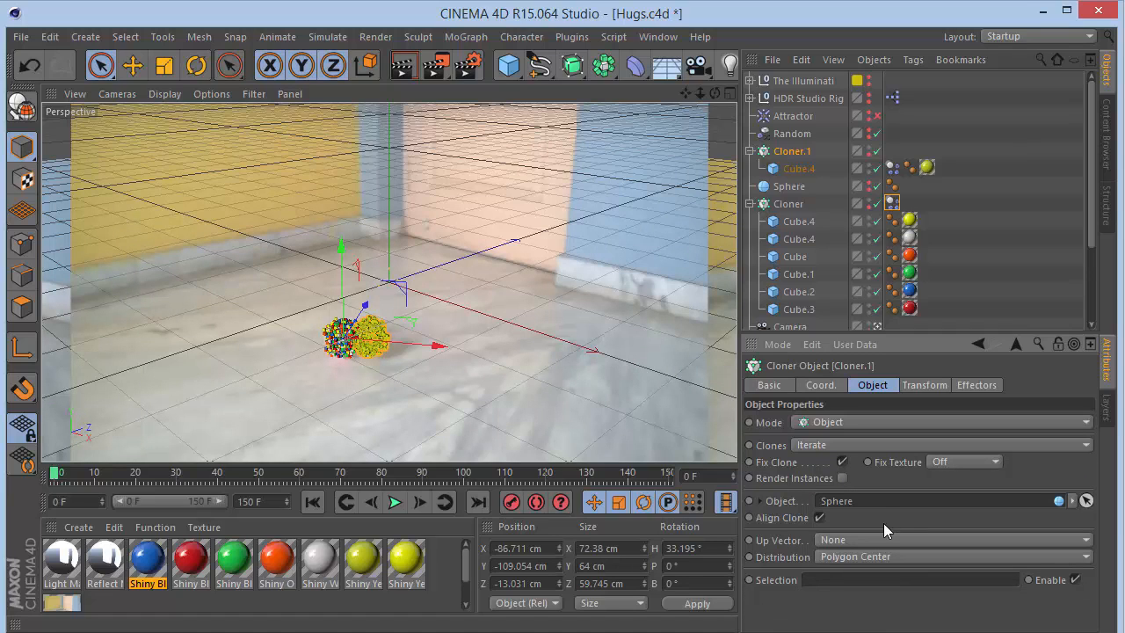
left_click(867, 536)
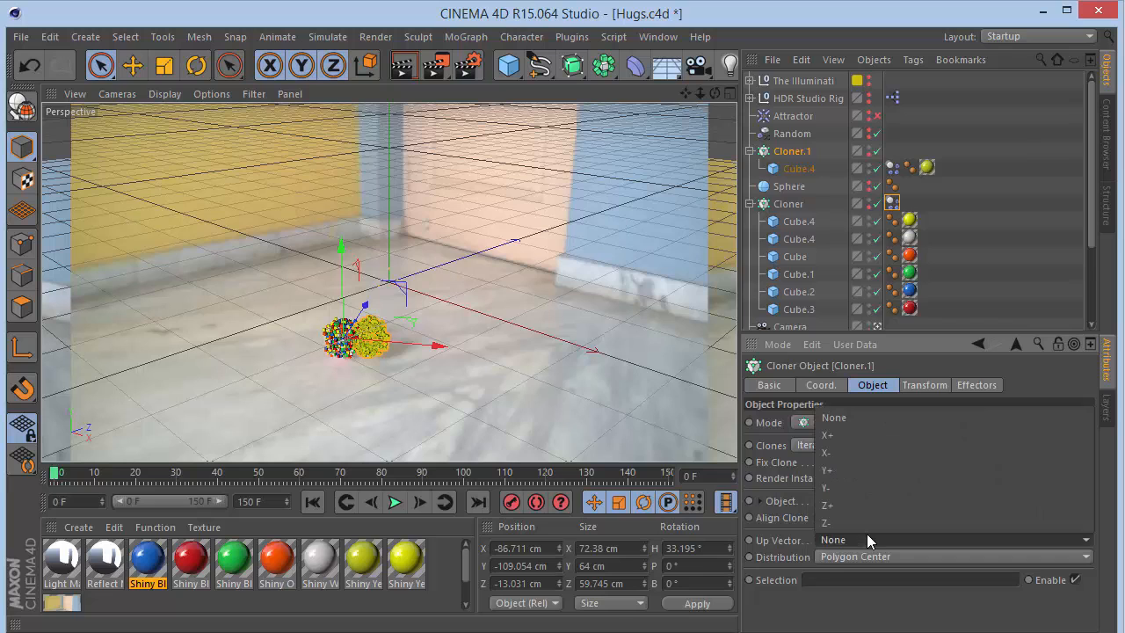
left_click(867, 536)
left_click(868, 556)
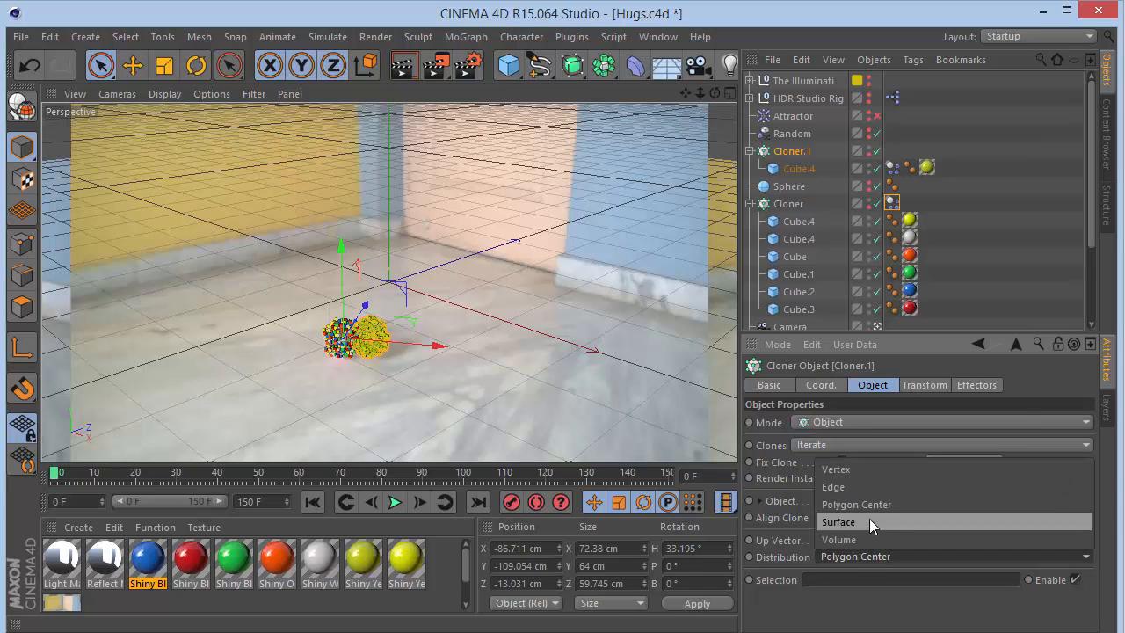
left_click(863, 534)
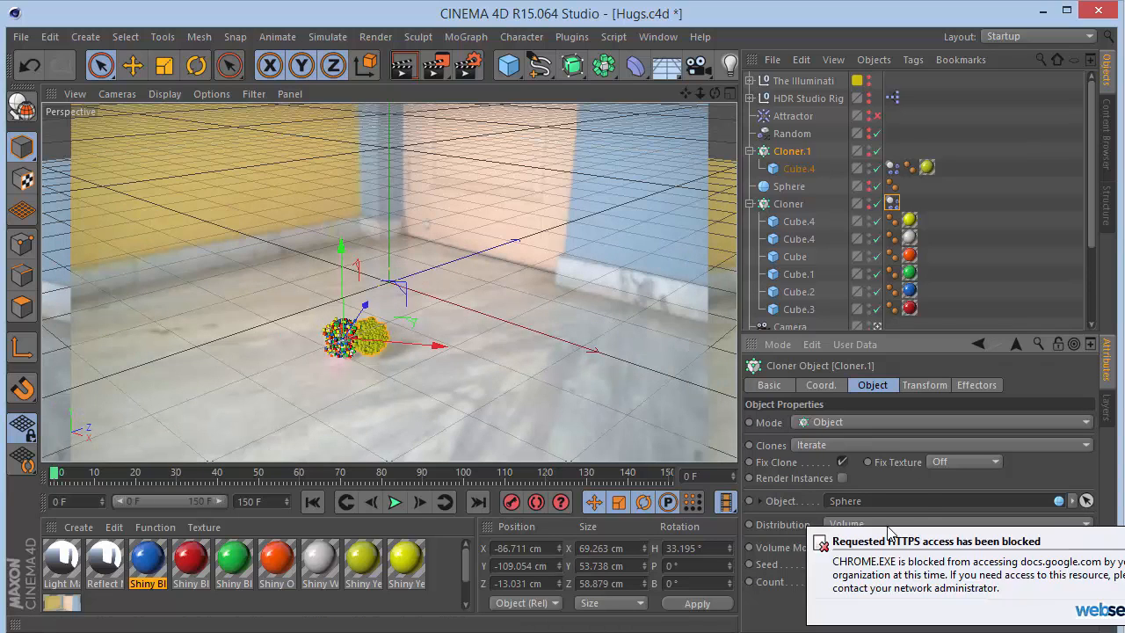
- Look through the scene camera and zoom in on the cloned cubes
left_click(1043, 523)
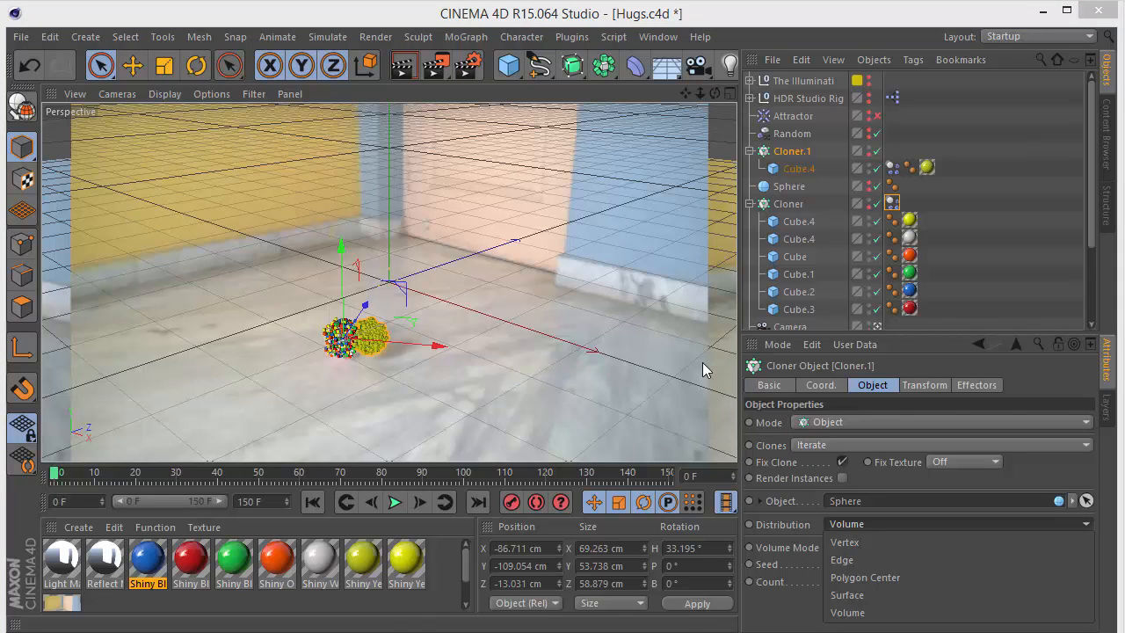
left_click(878, 323)
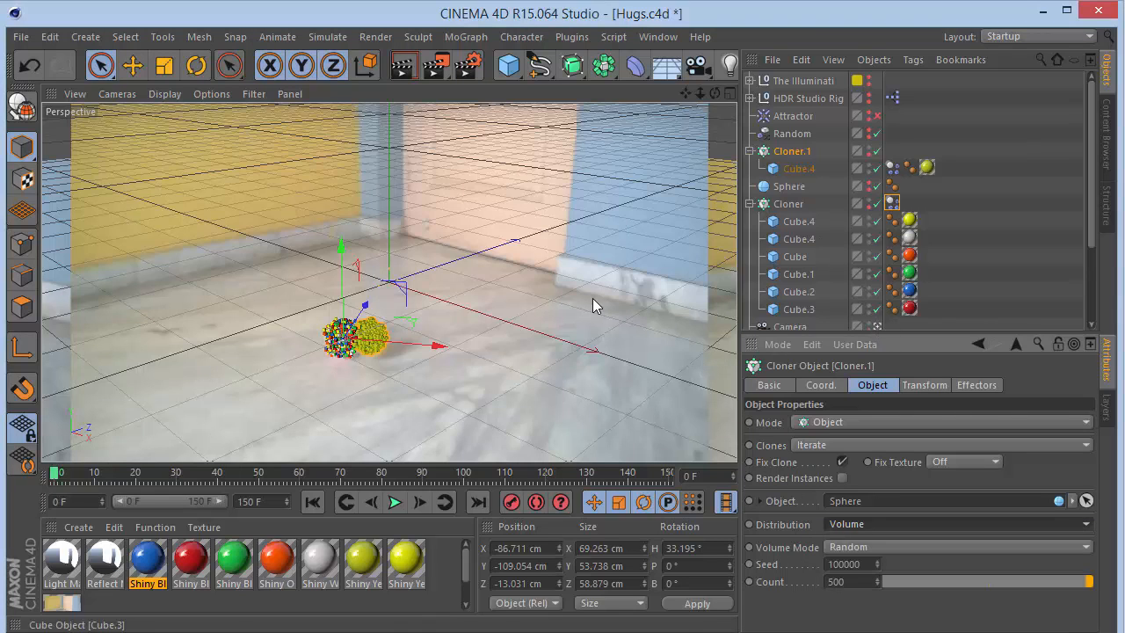
left_click(877, 325)
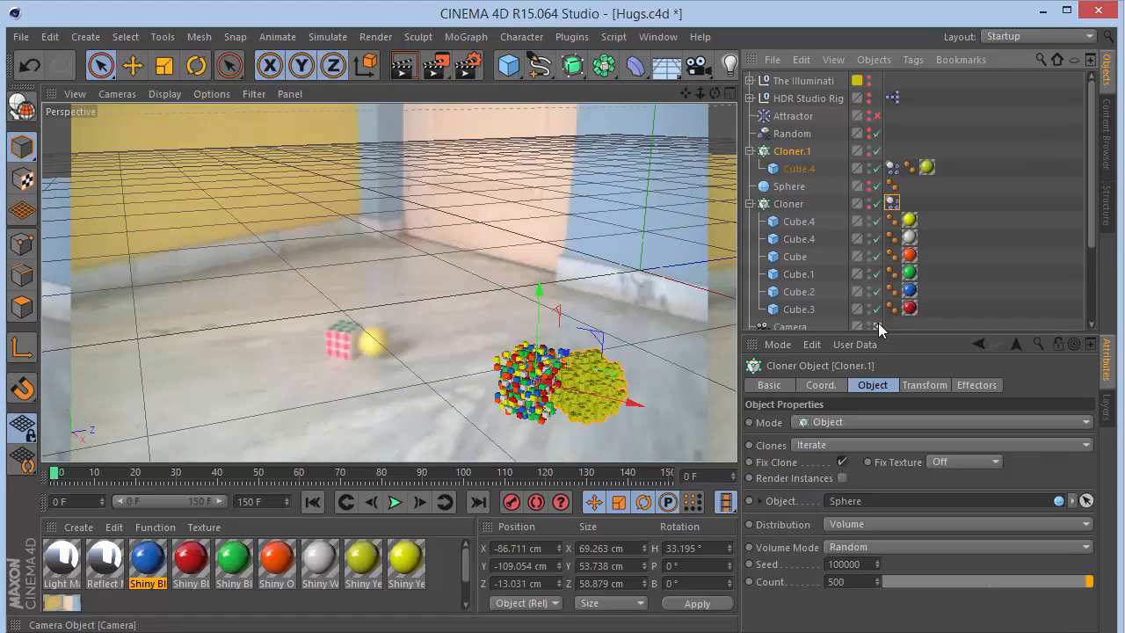
left_click(877, 323)
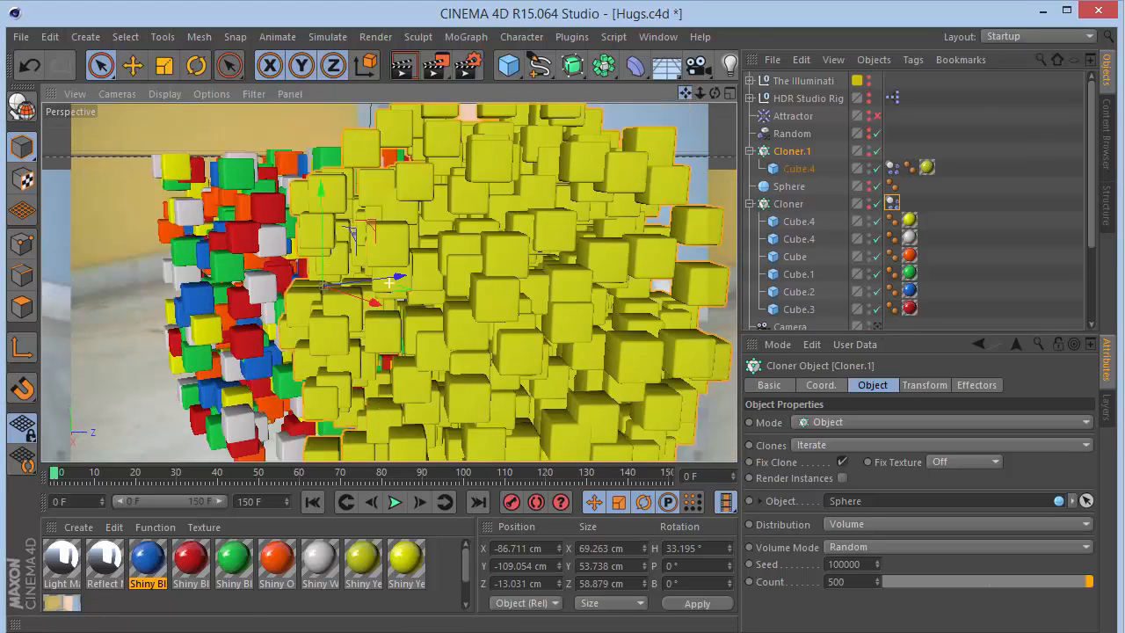
scroll(390, 283, "down", 2)
- Compare Cloner.1's Vertex, Edge and Polygon Center distributions in the camera view before returning it to Volume
left_click(848, 524)
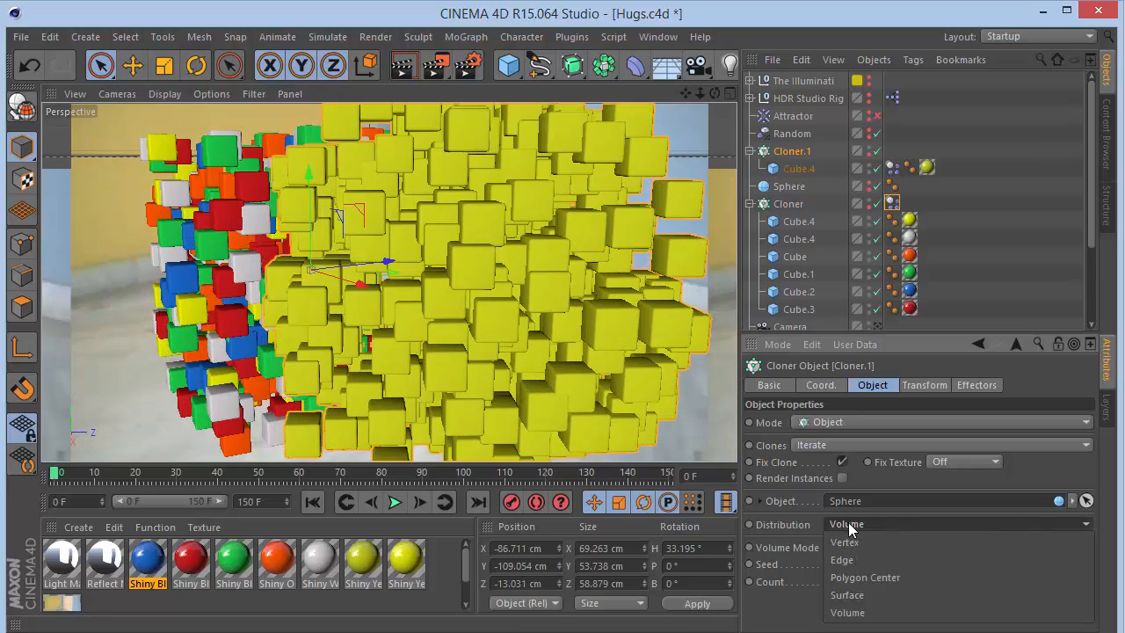
left_click(851, 542)
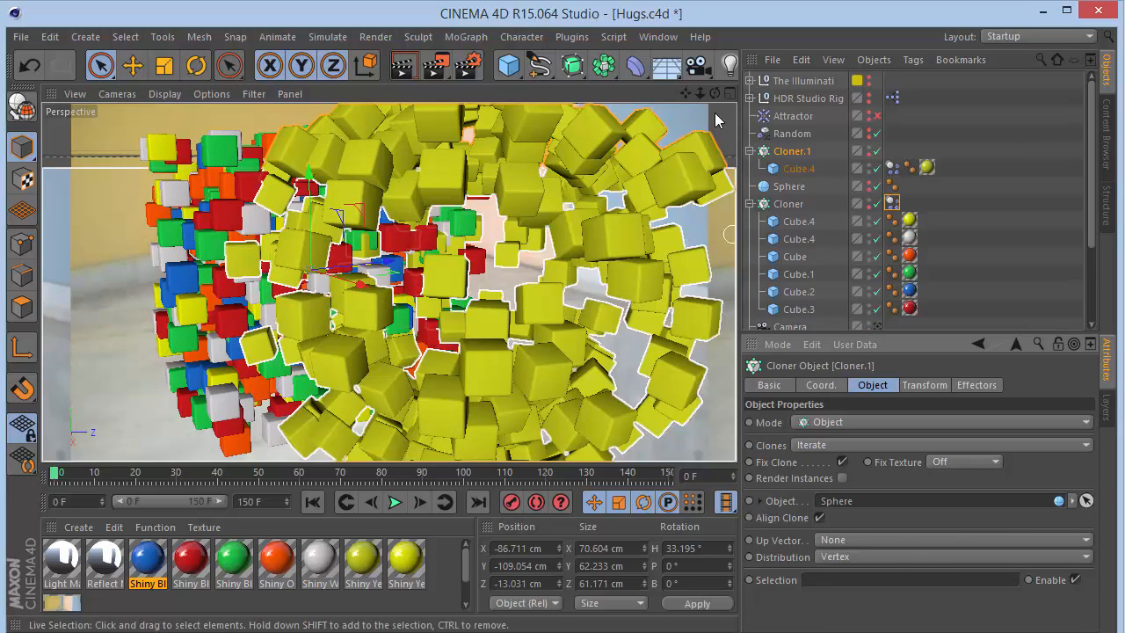
left_click_drag(715, 93, 616, 114)
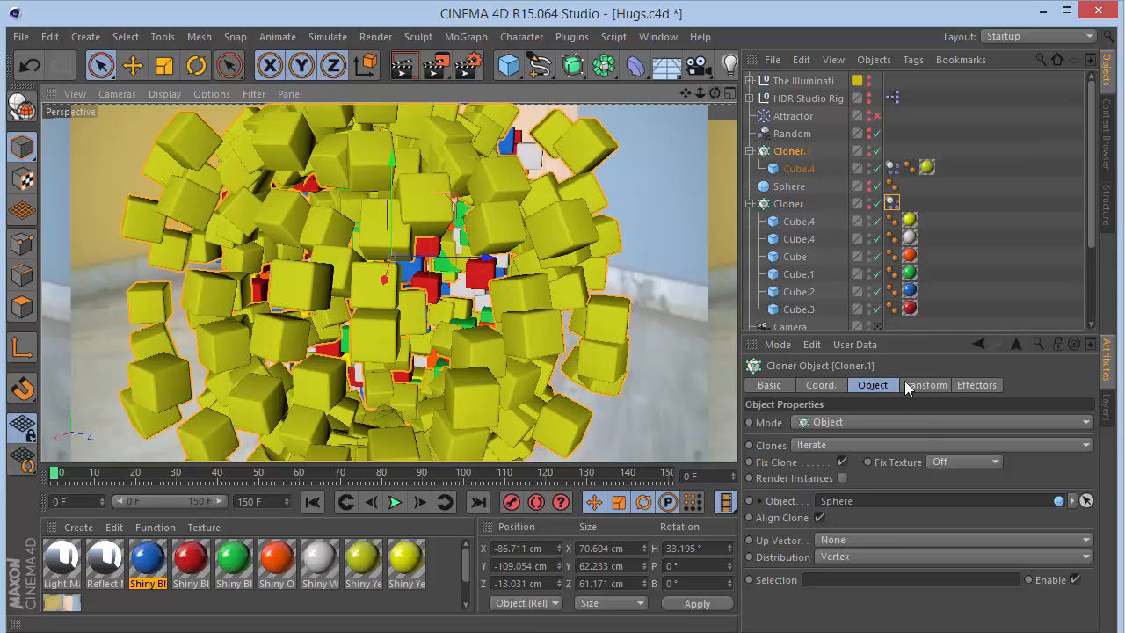
left_click(849, 554)
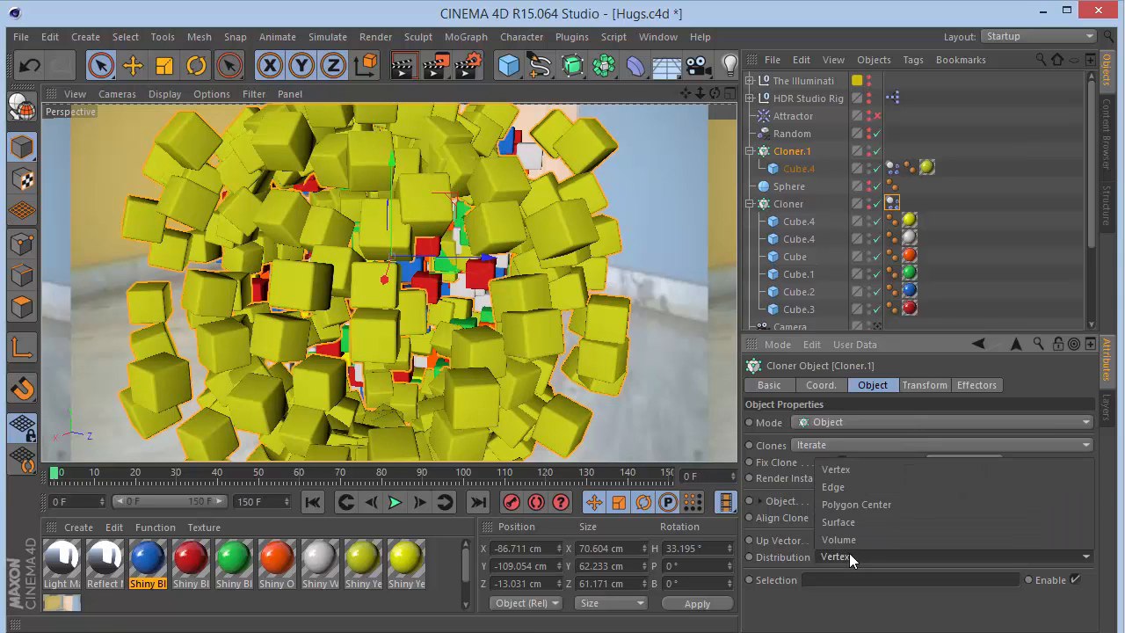
left_click(851, 486)
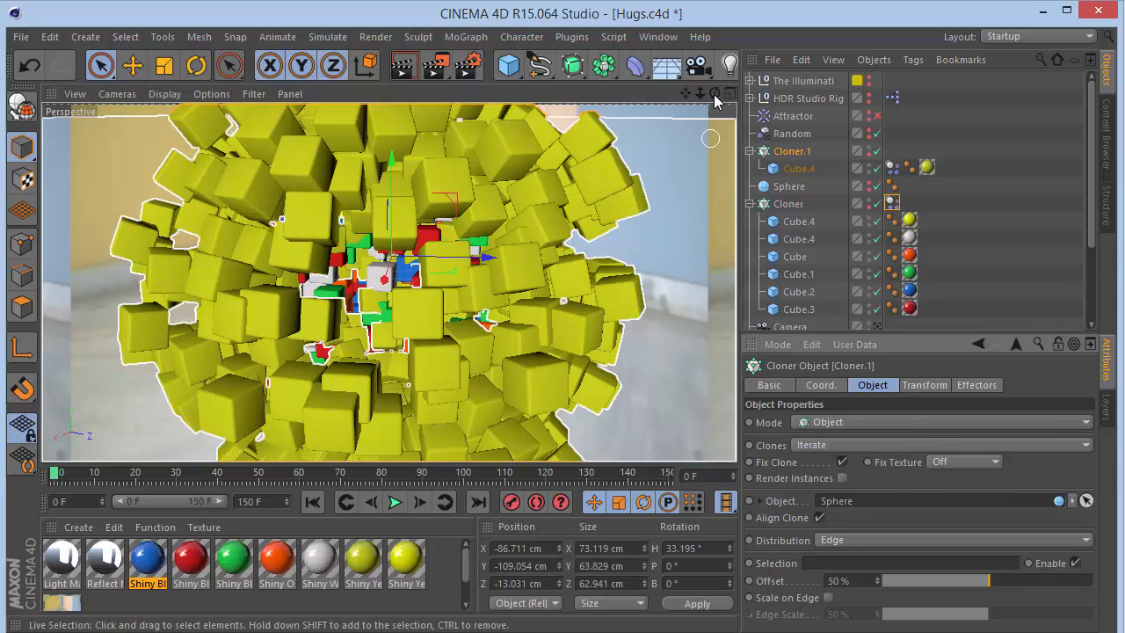
left_click_drag(715, 94, 646, 113)
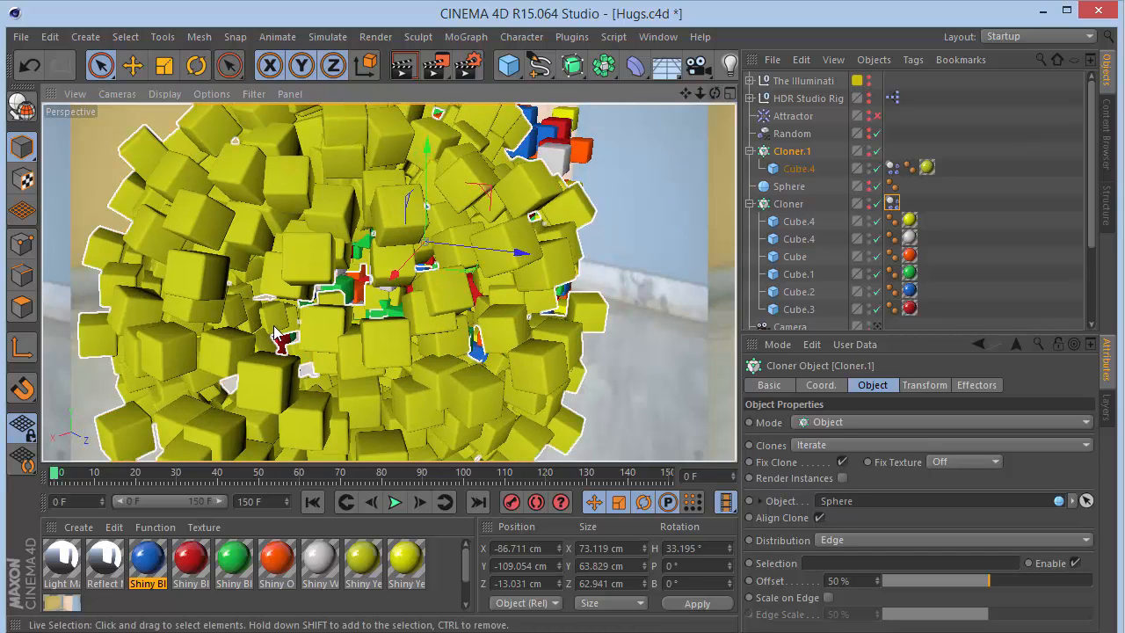
left_click(879, 539)
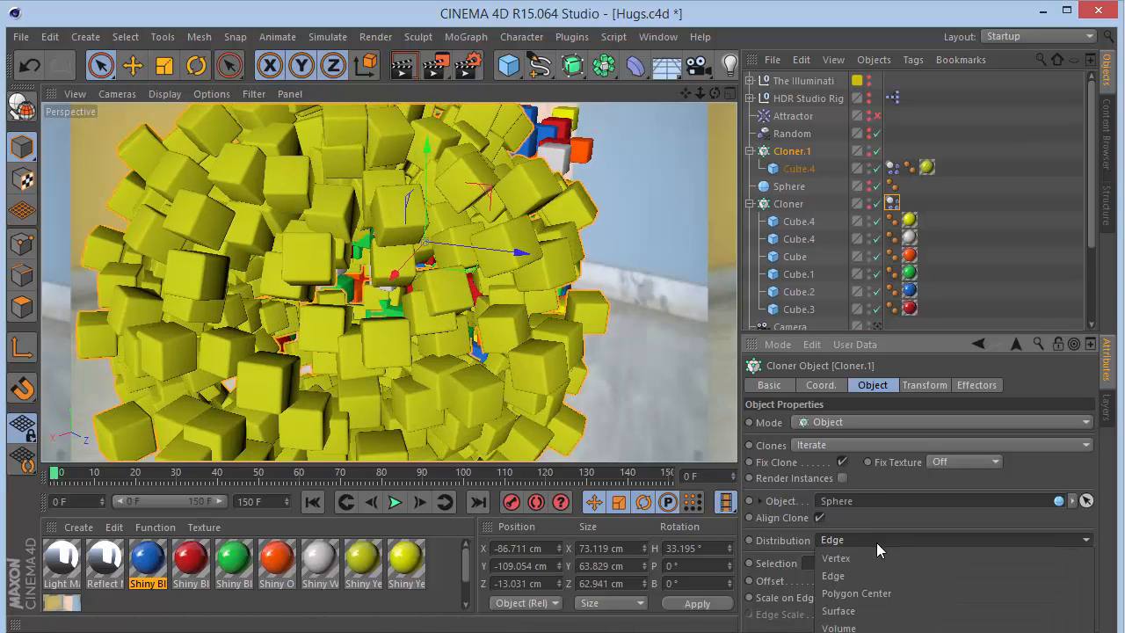
left_click(870, 594)
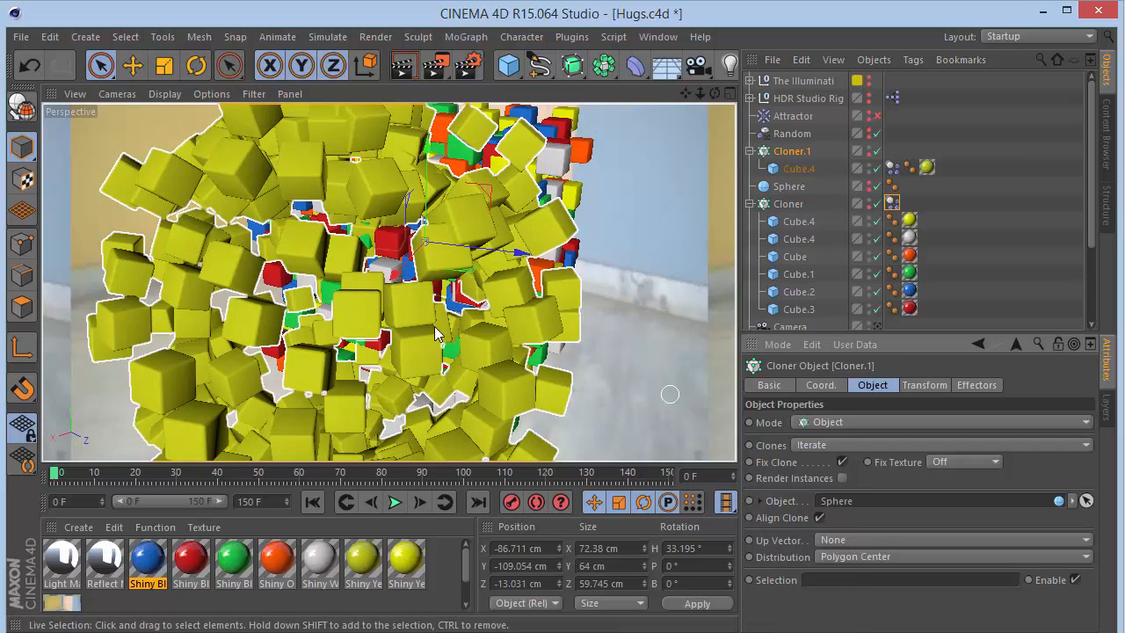
left_click(868, 557)
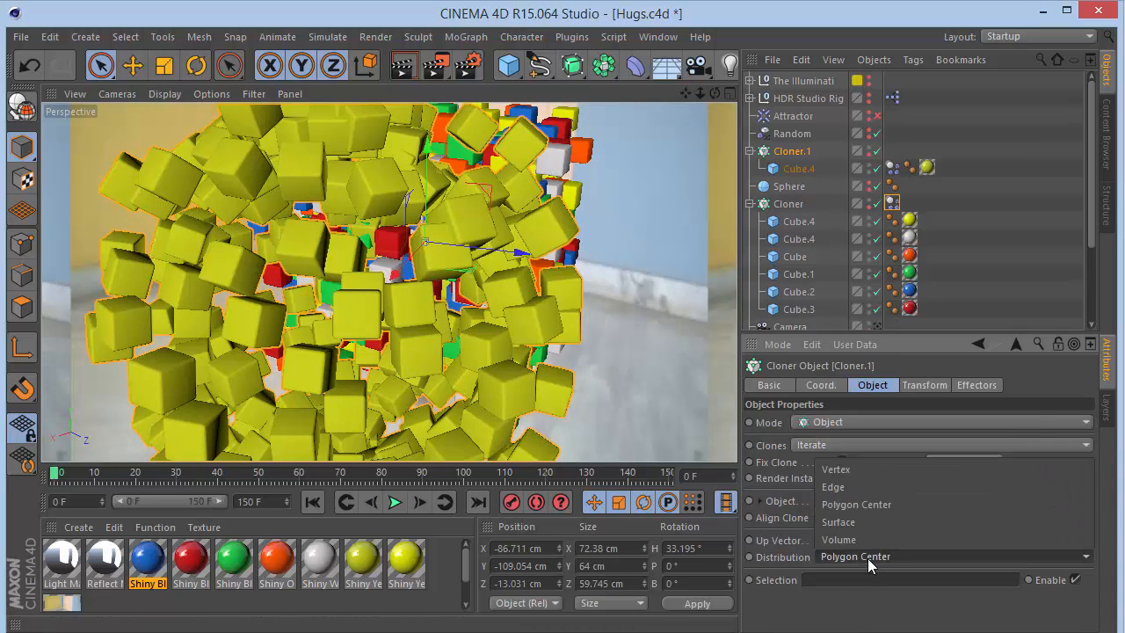
left_click(871, 538)
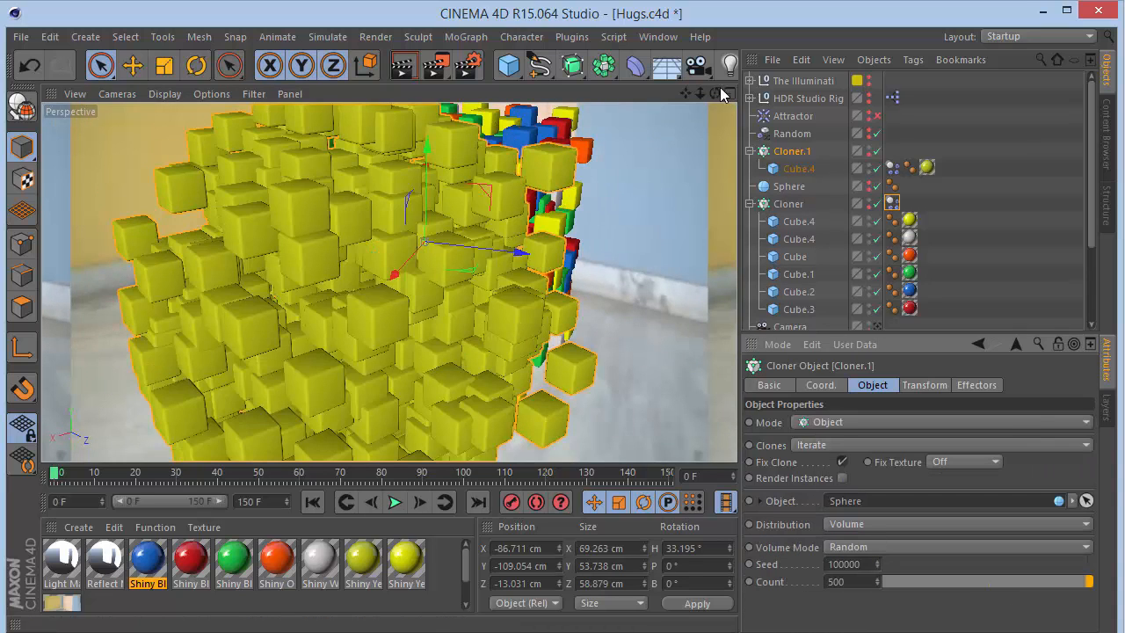
mouse_move(714, 94)
left_mouse_down()
mouse_move(781, 60)
mouse_move(770, 86)
mouse_move(721, 93)
left_mouse_up()
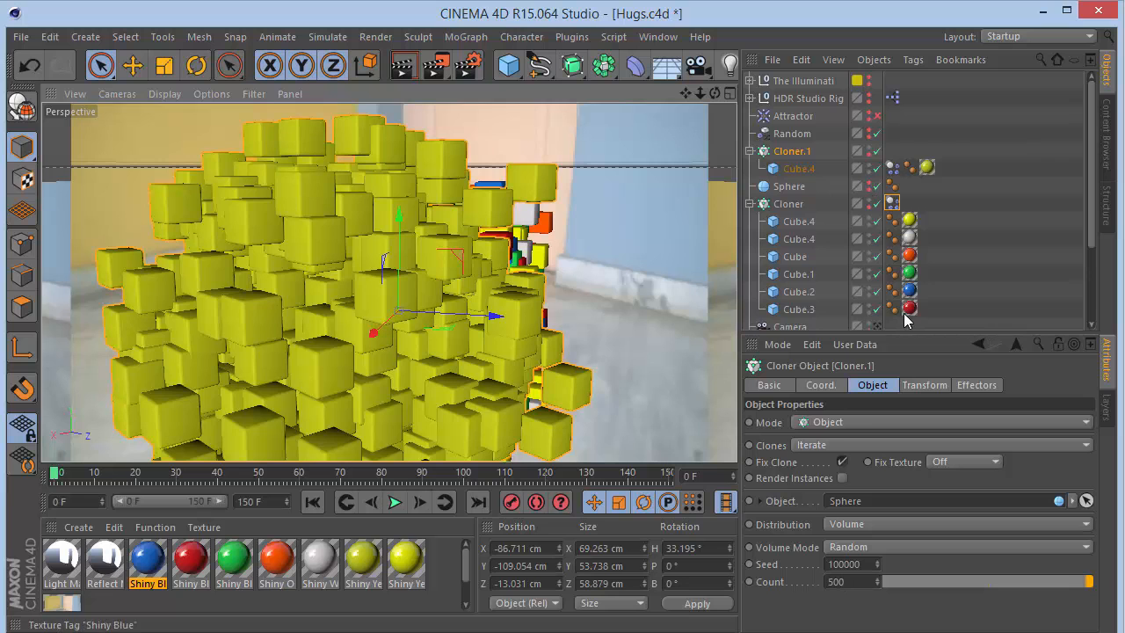
- Leave the camera view and inspect the dynamics body tags of the Cloner and of Cloner.1's cube
left_click(877, 324)
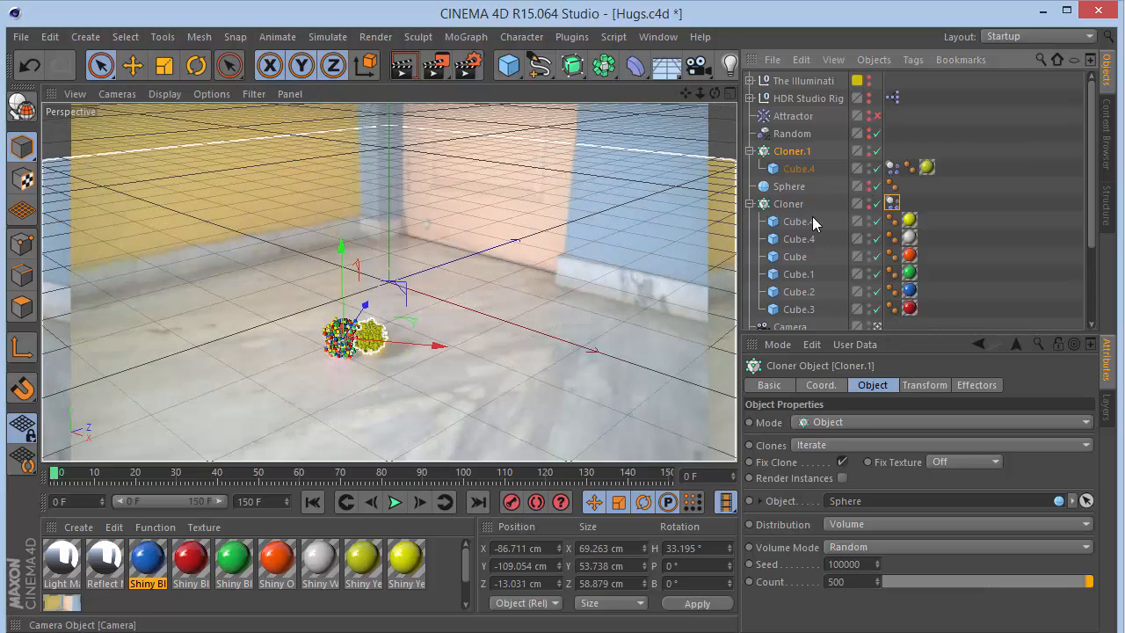
left_click(919, 200)
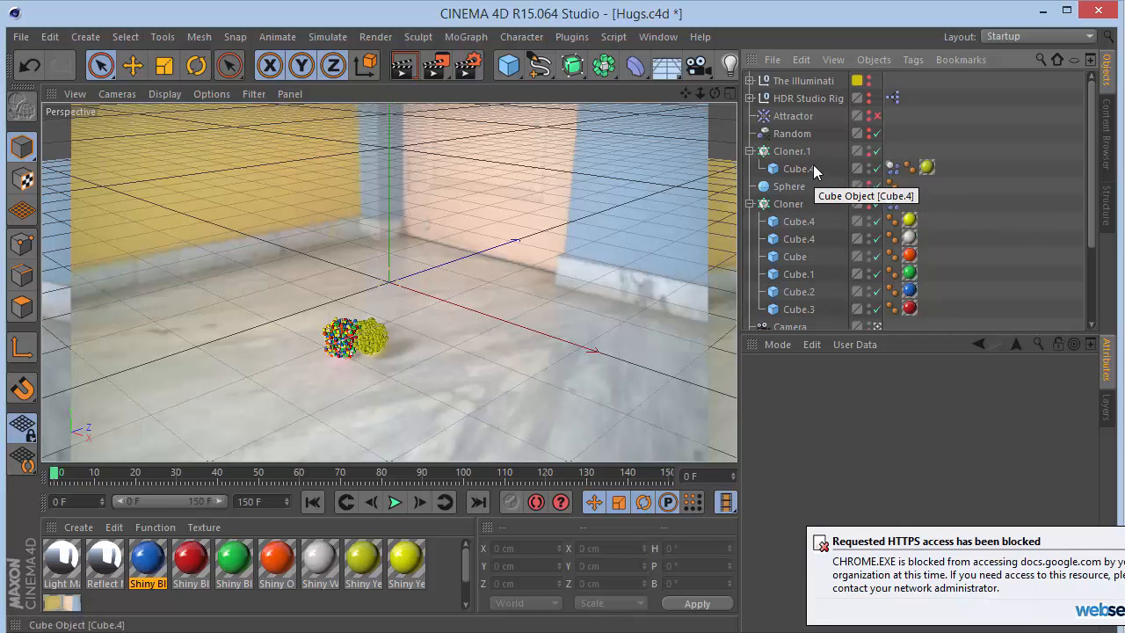
left_click(894, 169)
left_click(891, 204)
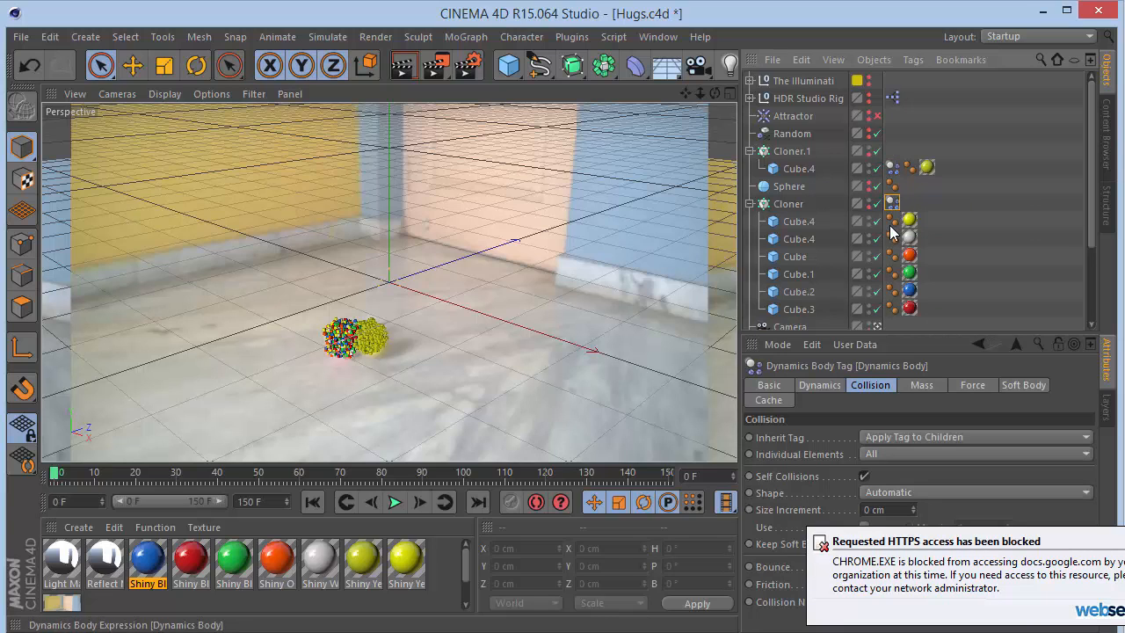
left_click(891, 168)
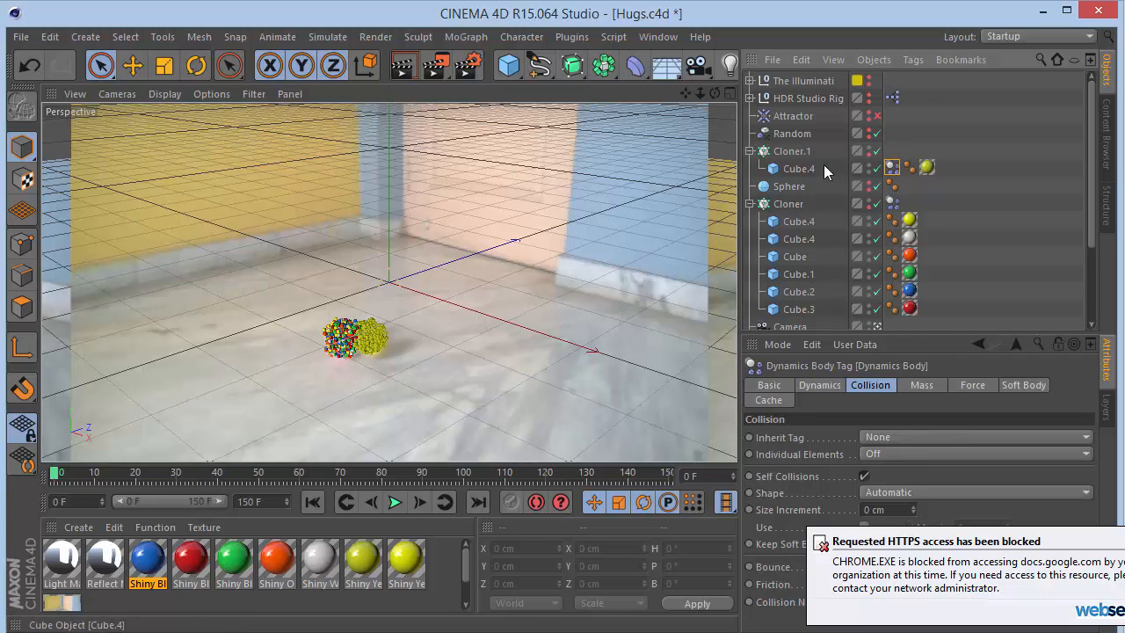
left_click(749, 151)
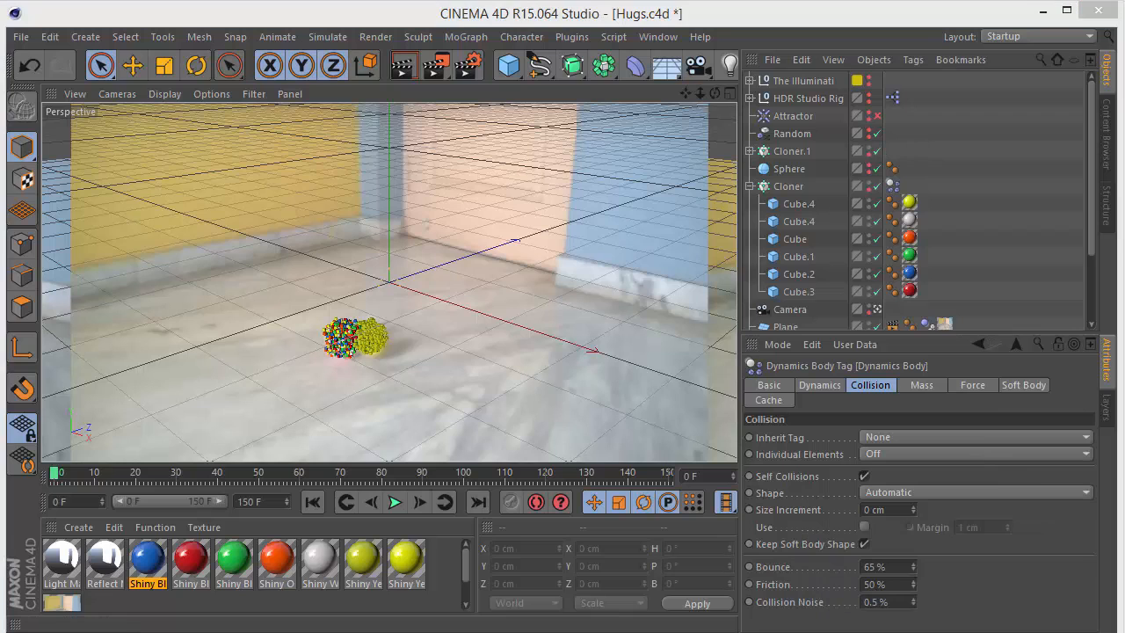
- Play the simulation, pause it and rewind to the first frame
left_click(394, 501)
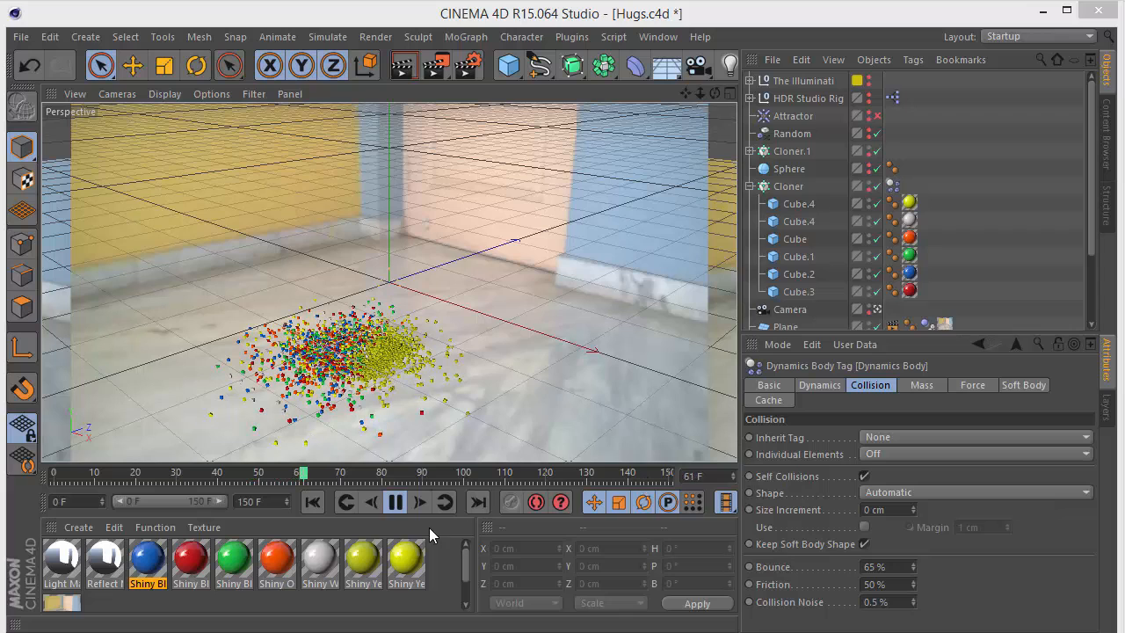
left_click(395, 502)
left_click(313, 501)
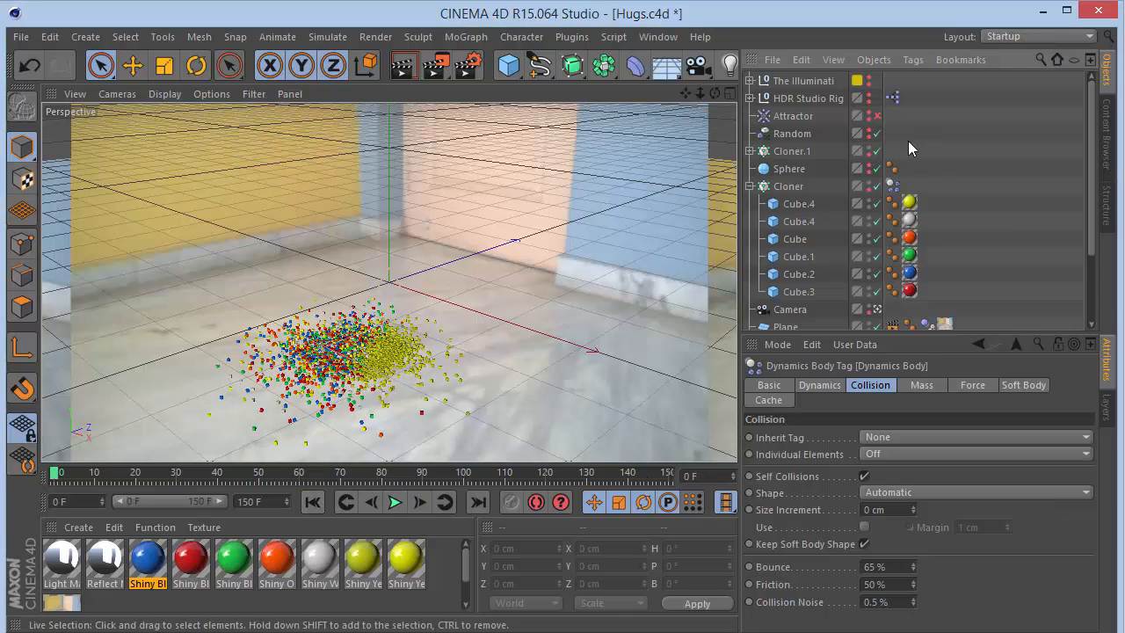
- Select the Attractor and locate the Attractor command among the particle simulation tools
left_click(790, 116)
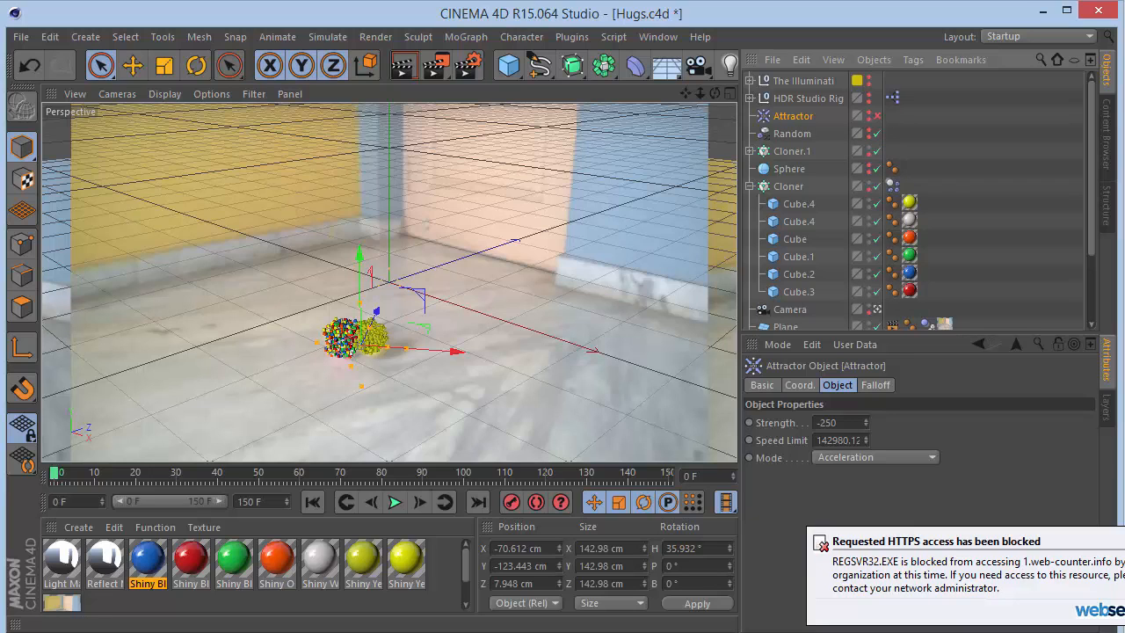
left_click(319, 37)
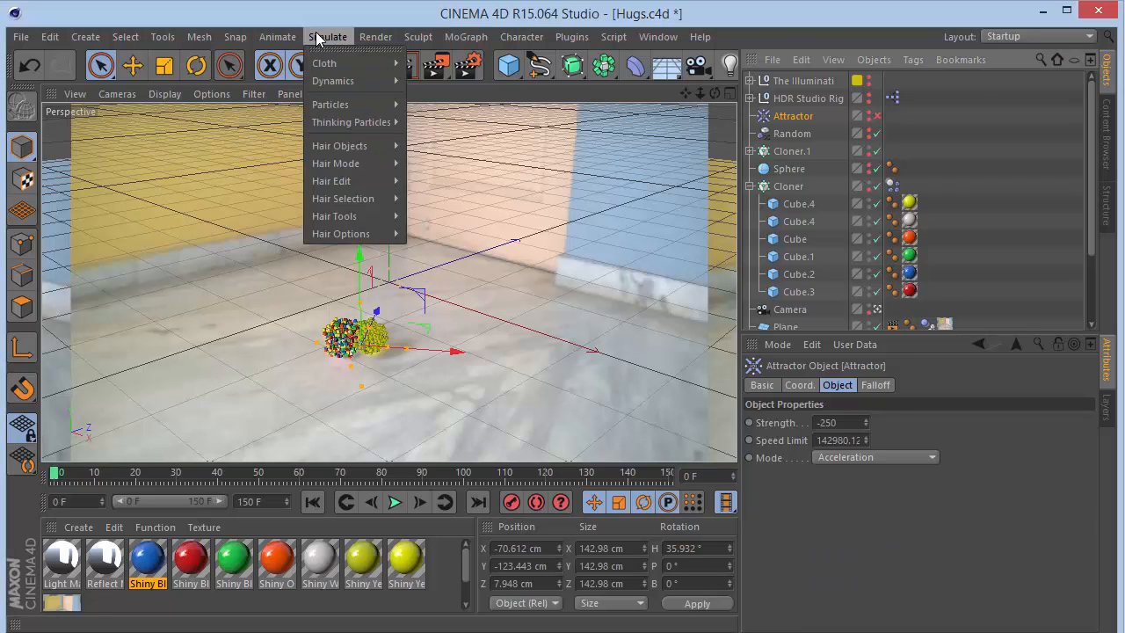
mouse_move(345, 121)
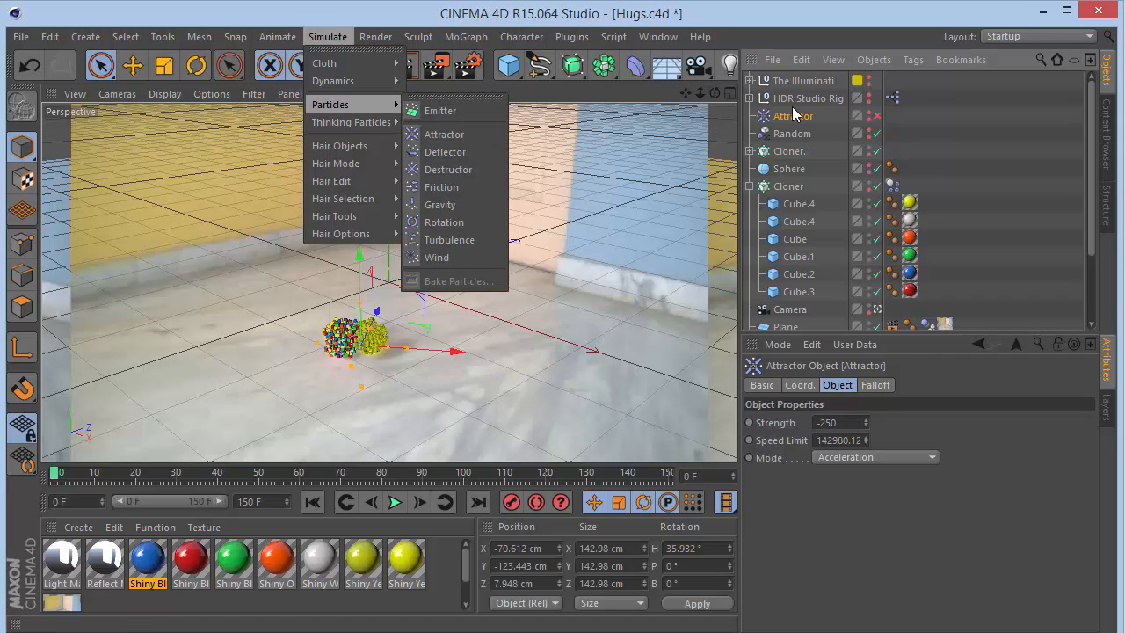
left_click(444, 134)
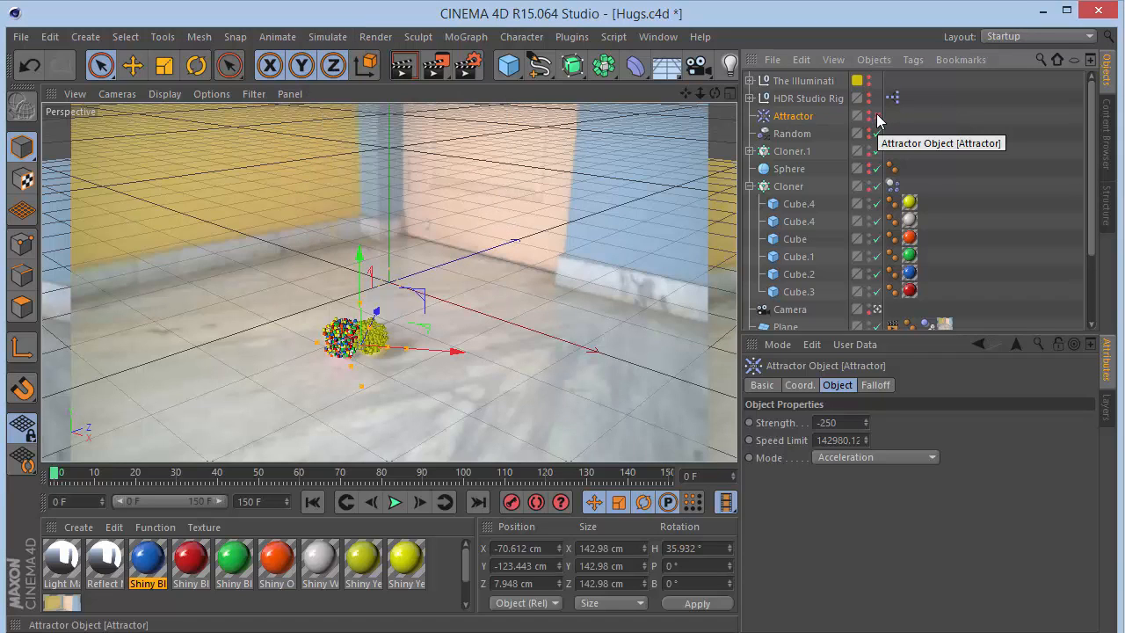
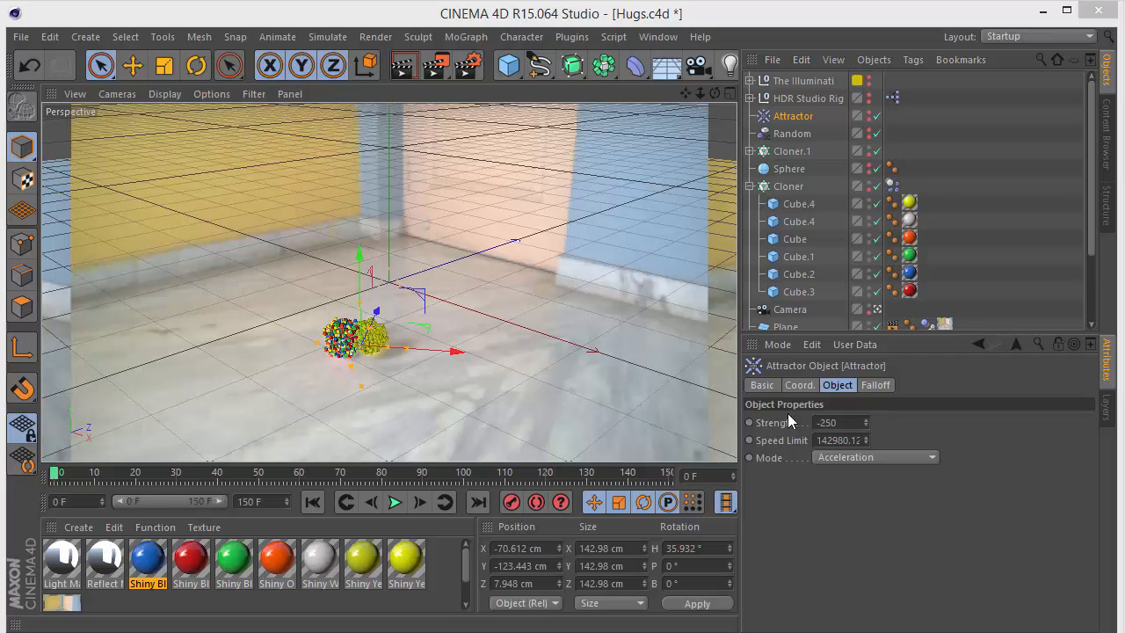
- Play and pause the simulation briefly, rewind, and review the Attractor's Falloff settings
left_click(396, 502)
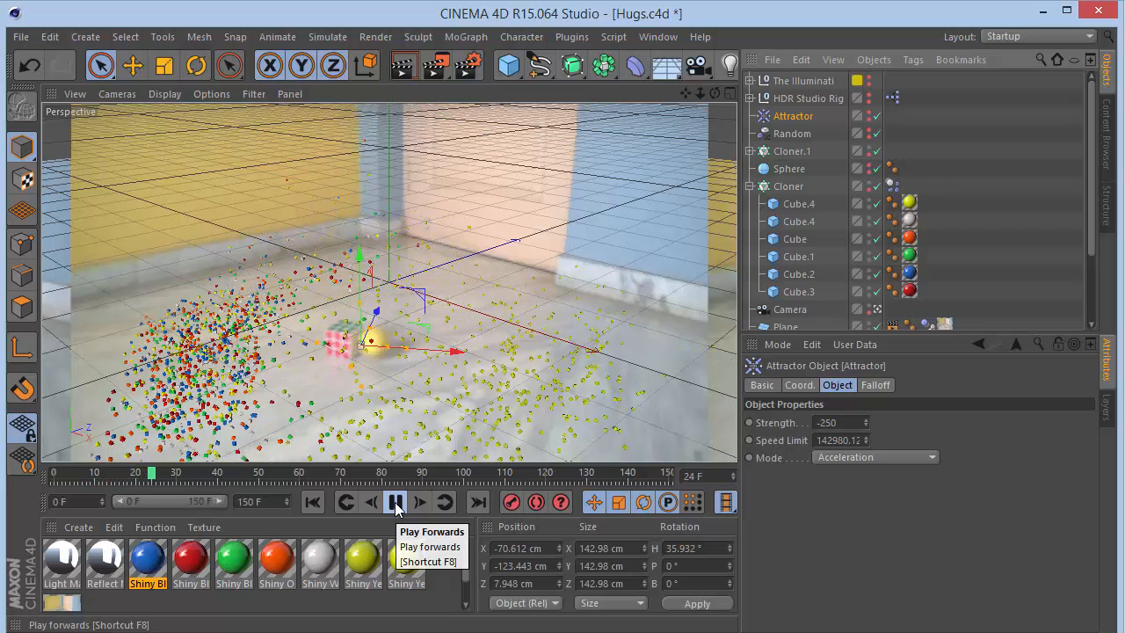
left_click(396, 505)
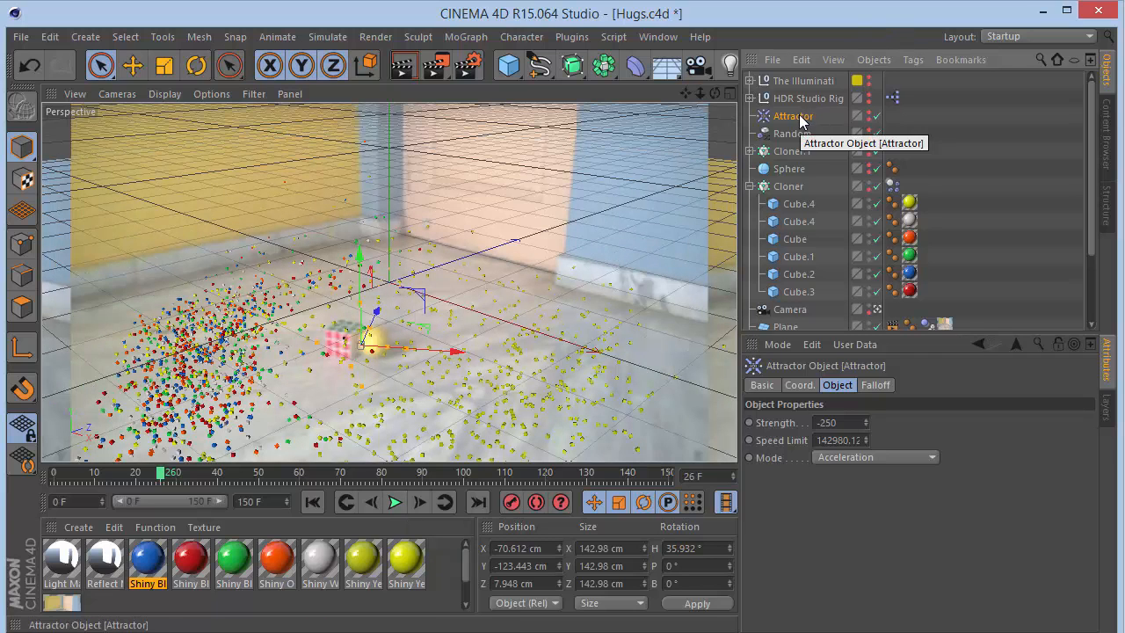
left_click(875, 385)
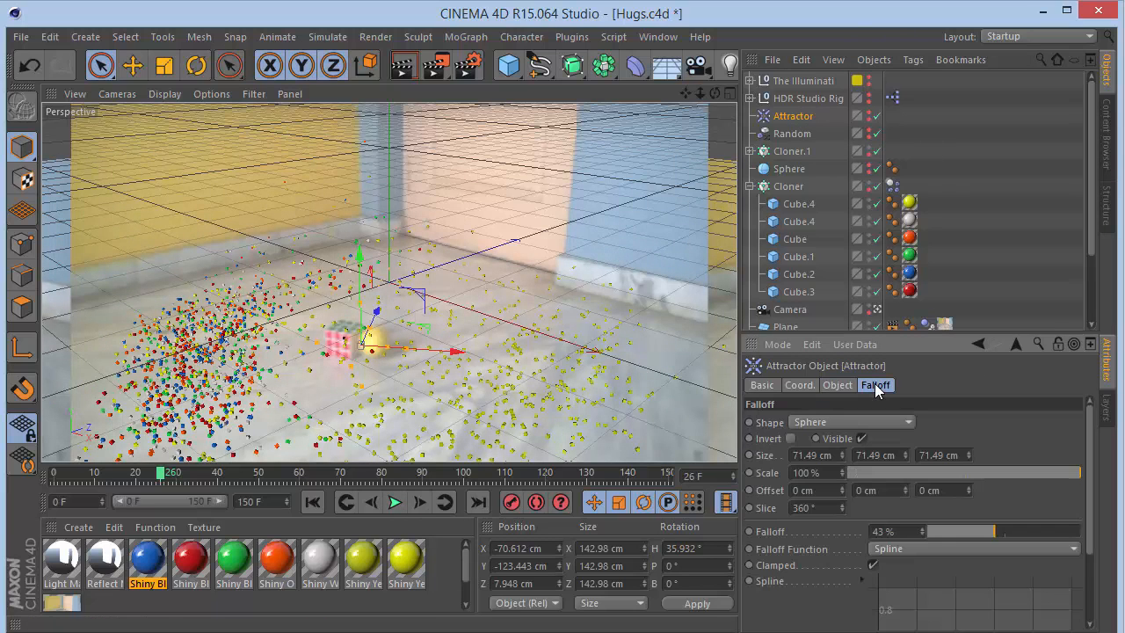
left_click(870, 116)
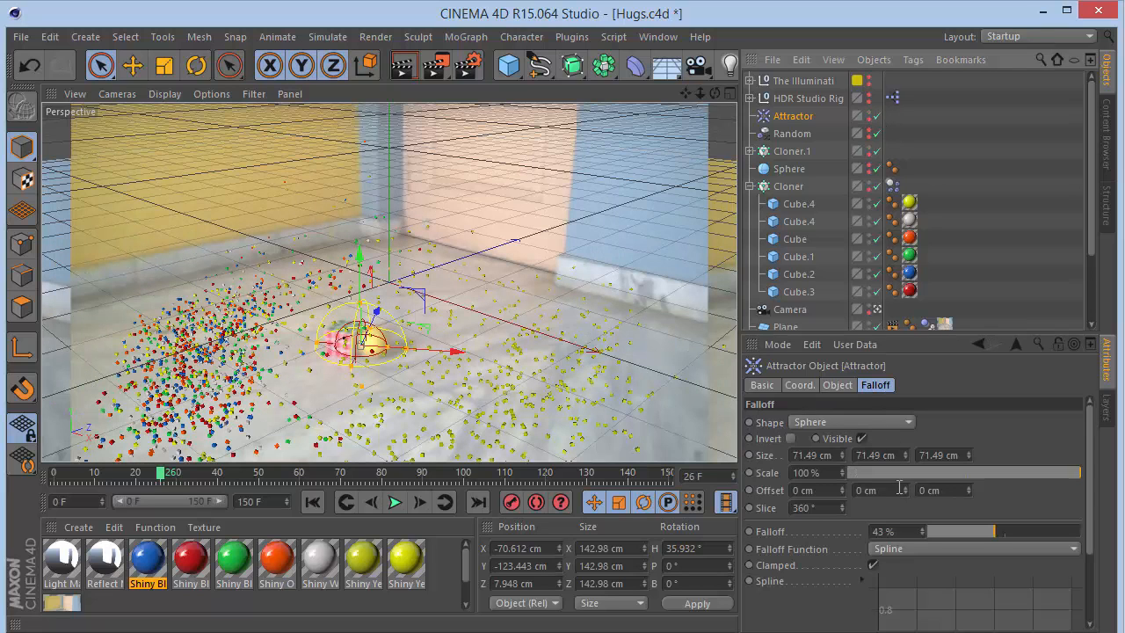
left_click(312, 502)
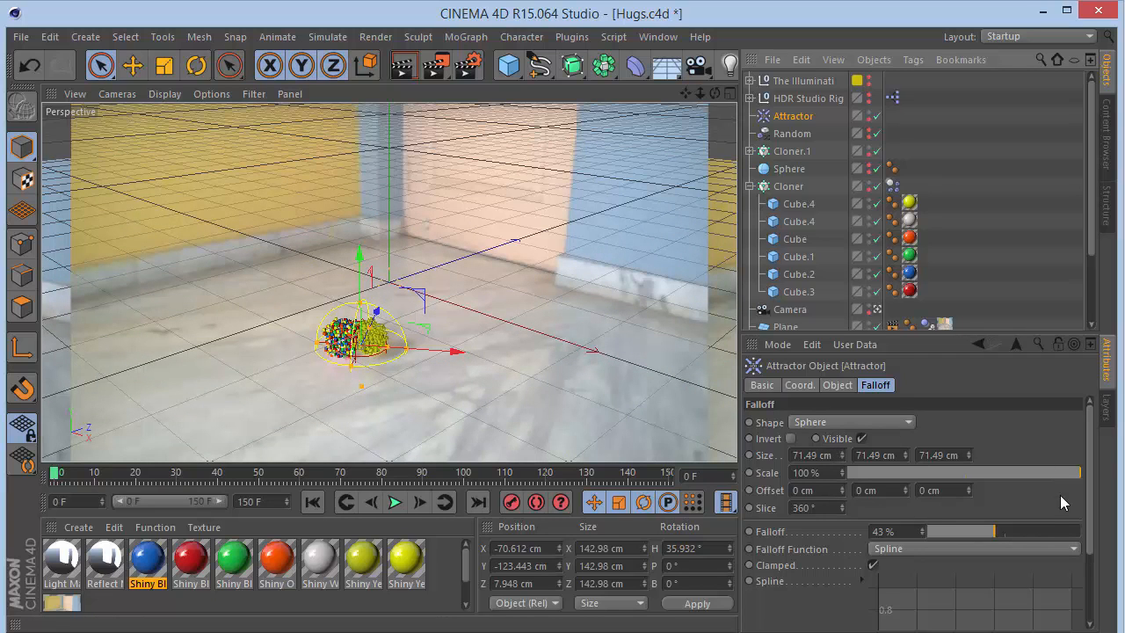
scroll(1042, 475, "down", 3)
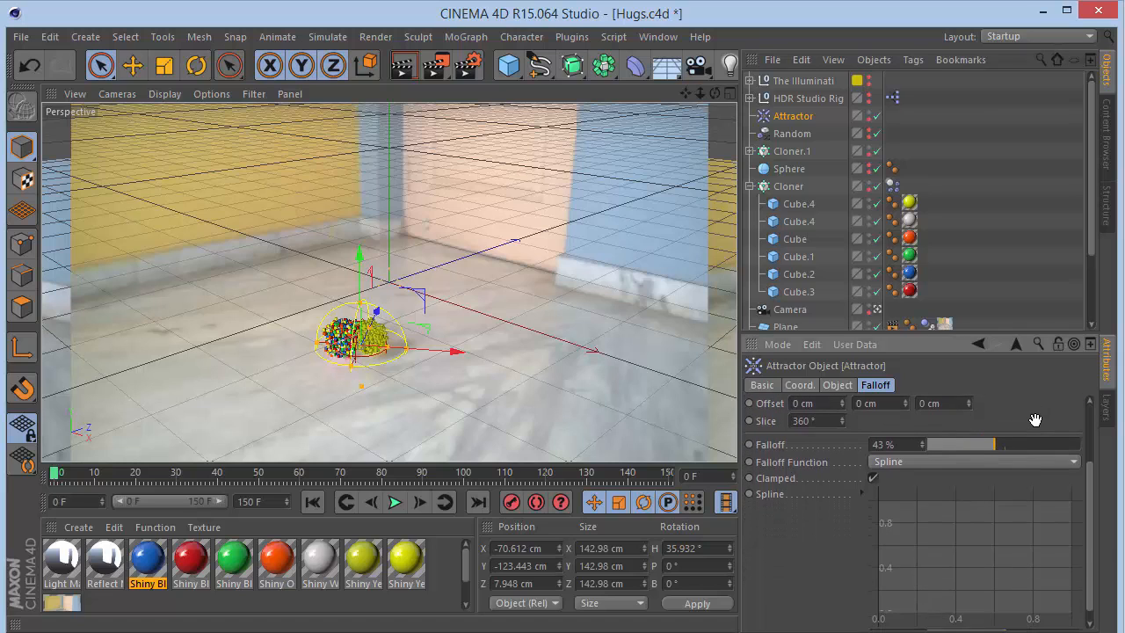
scroll(1034, 466, "up", 3)
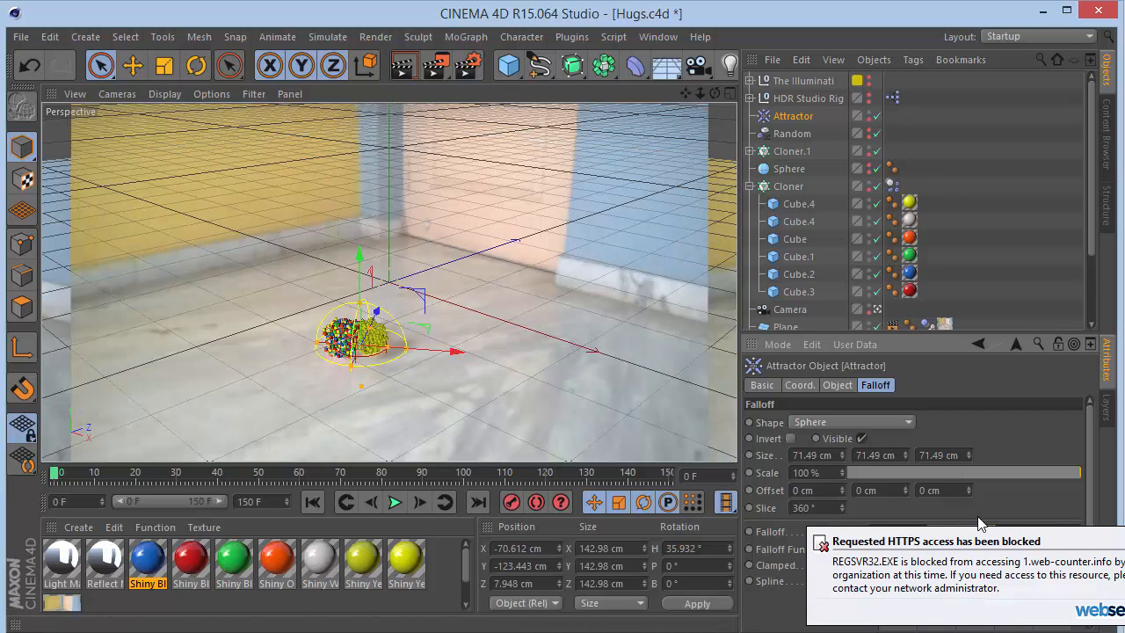
- Open the Cloner's dynamics body tag and inspect its Mass, Force and Soft Body settings
left_click(929, 118)
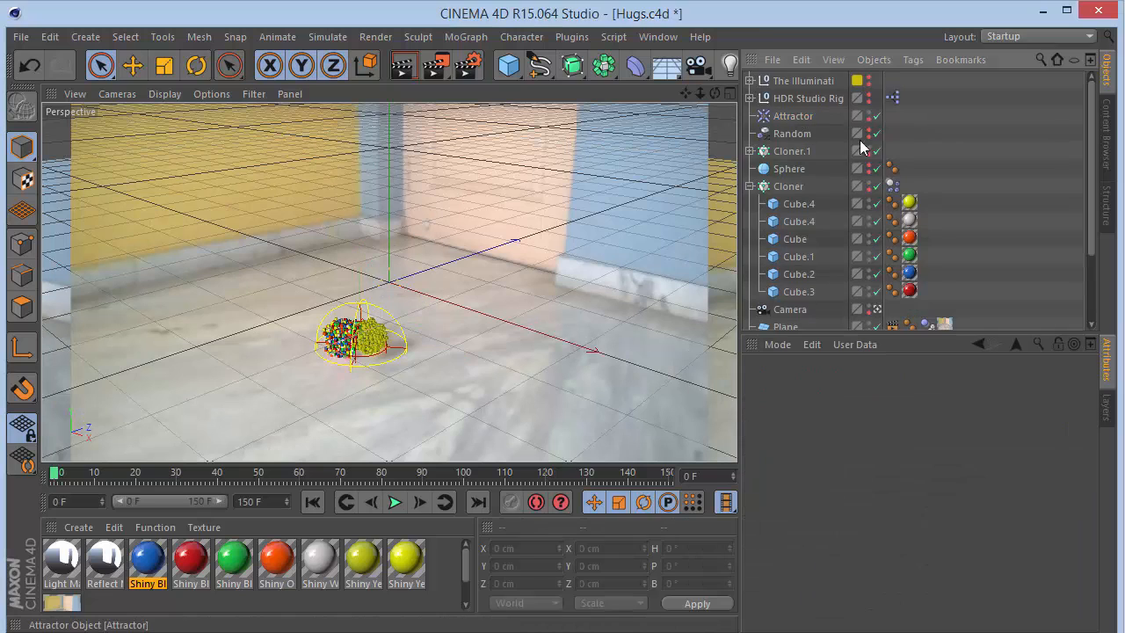
left_click(892, 185)
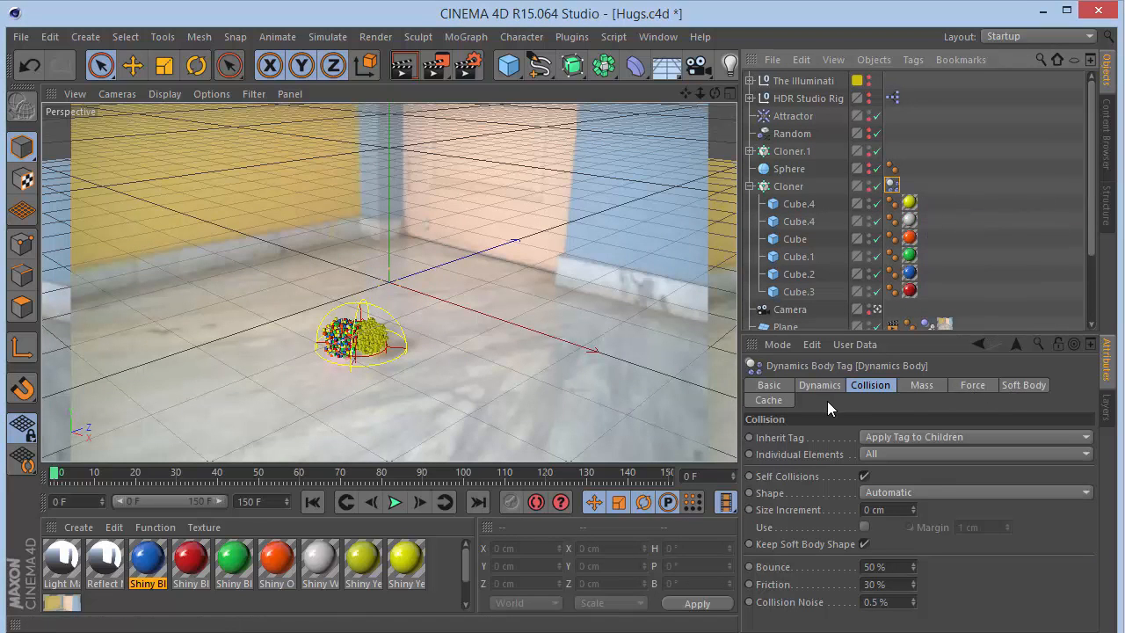
left_click(915, 386)
left_click(967, 385)
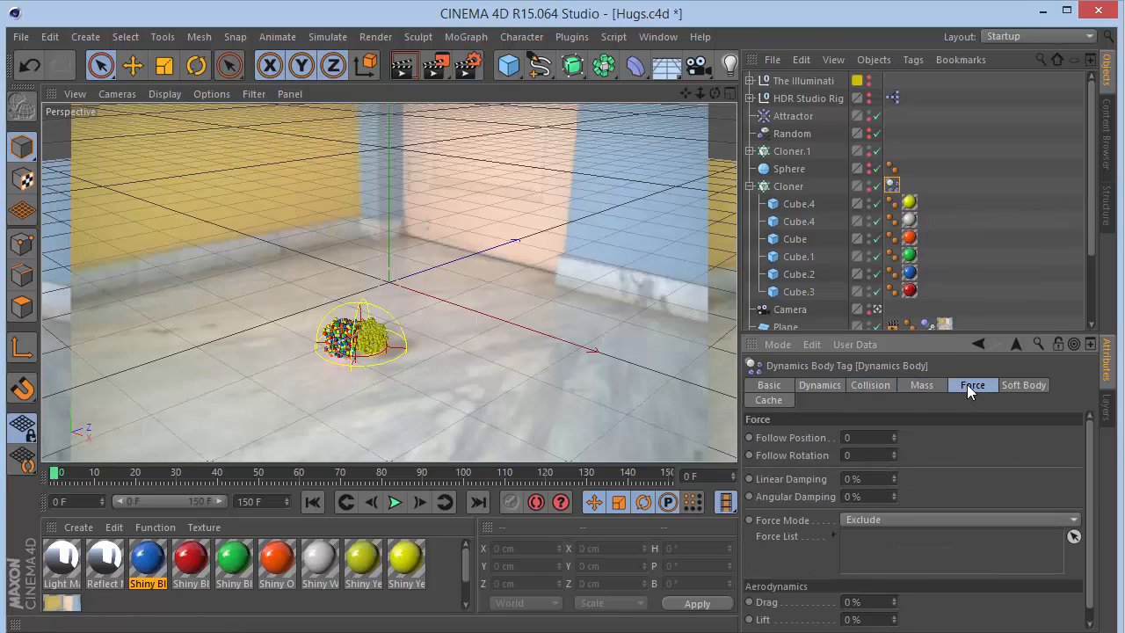
left_click(1015, 384)
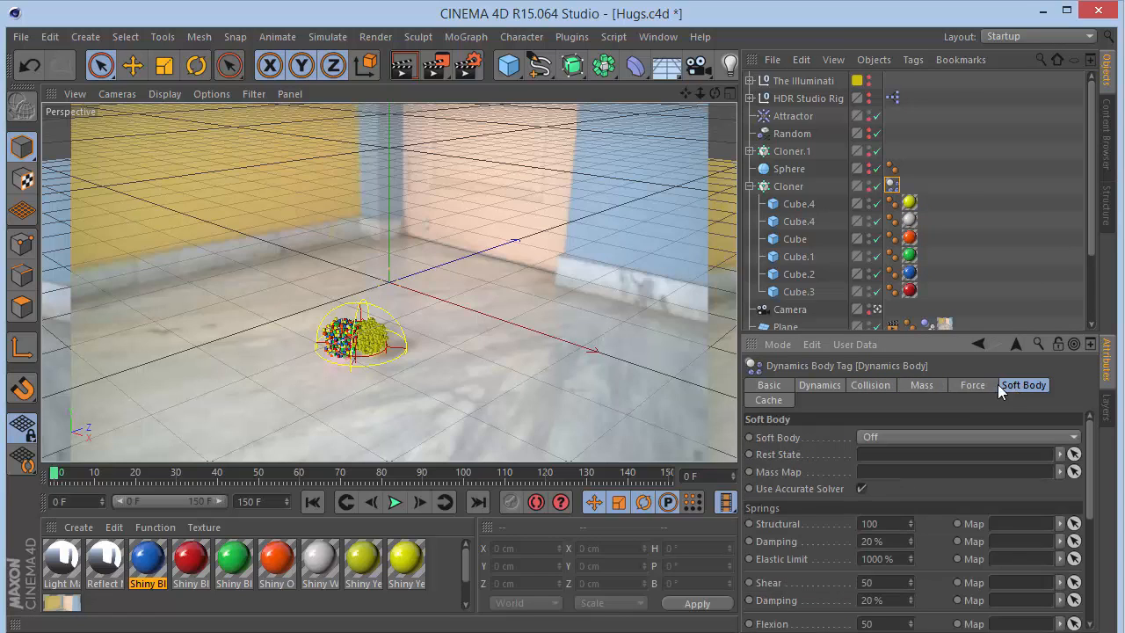
left_click(984, 384)
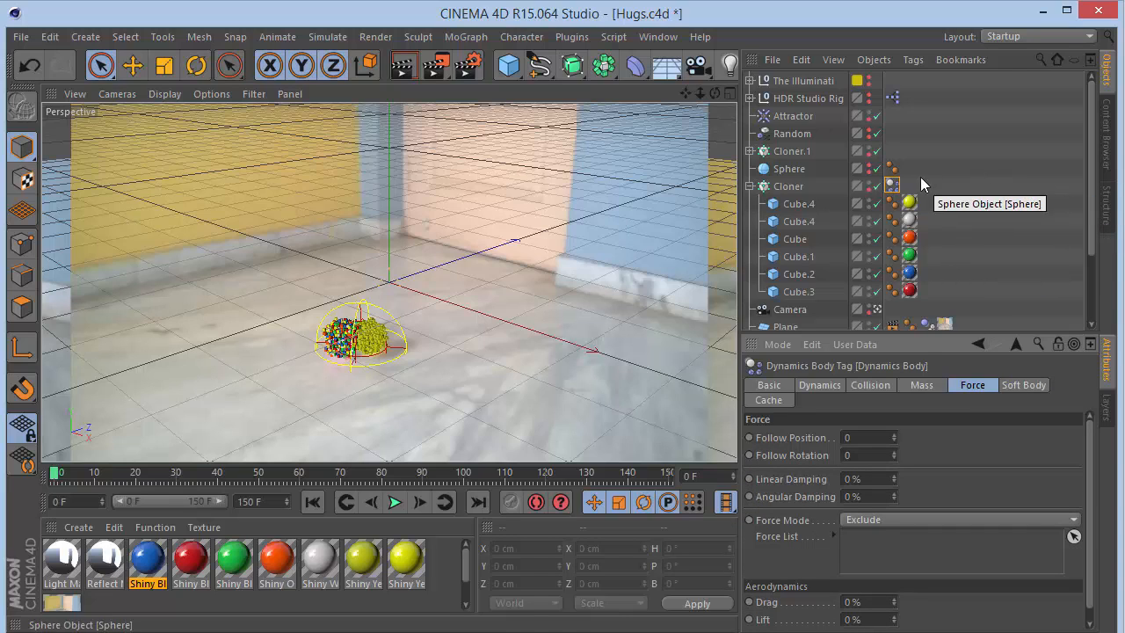
- Expand Cloner.1 and set its cube's dynamics tag Force Mode to Include with the Attractor in the Force List
left_click(750, 151)
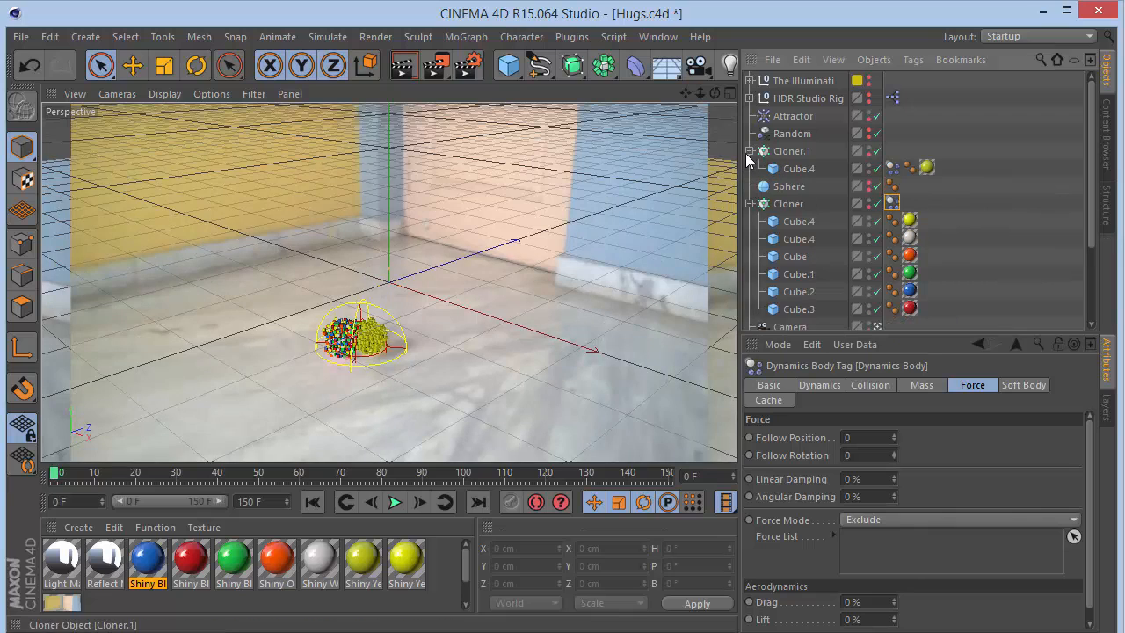
left_click(893, 167)
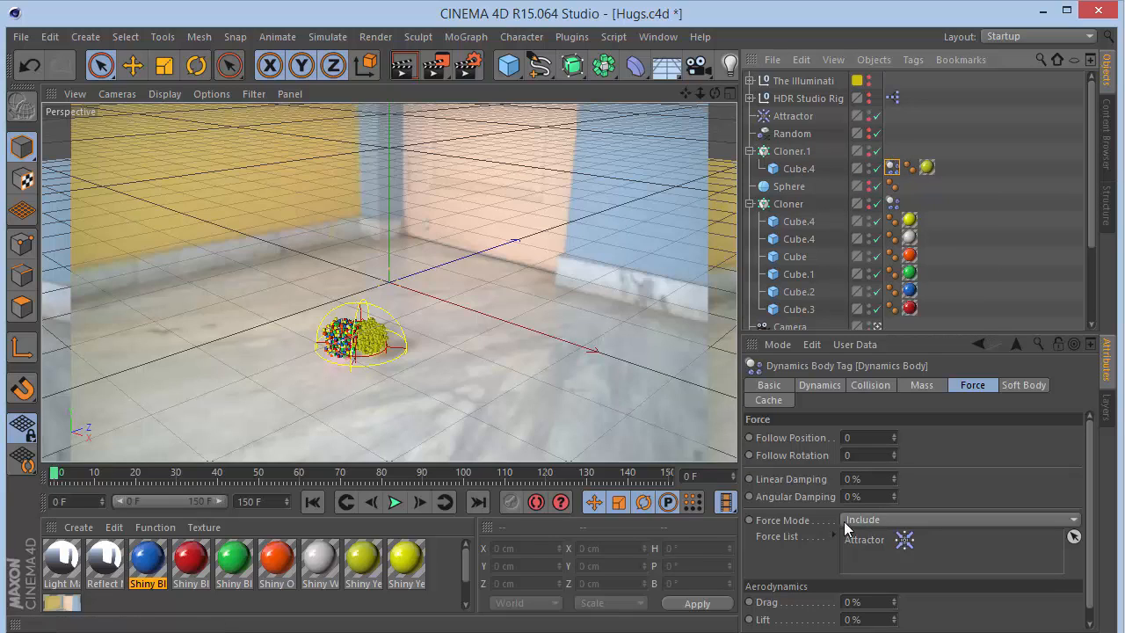
left_click(879, 520)
left_click(872, 538)
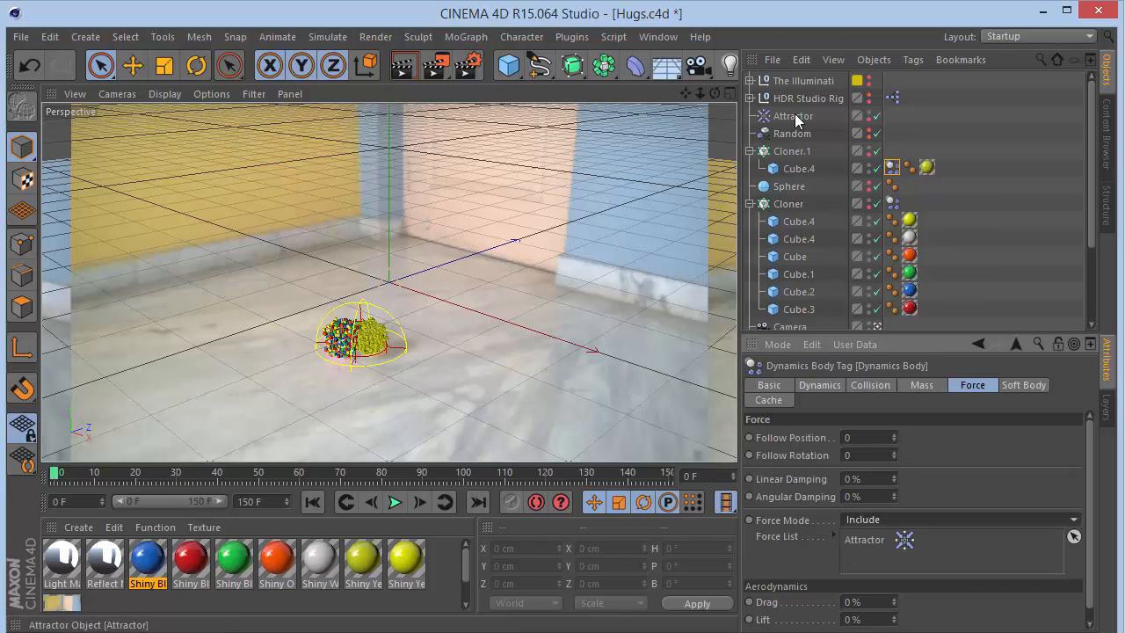
left_click_drag(797, 117, 894, 541)
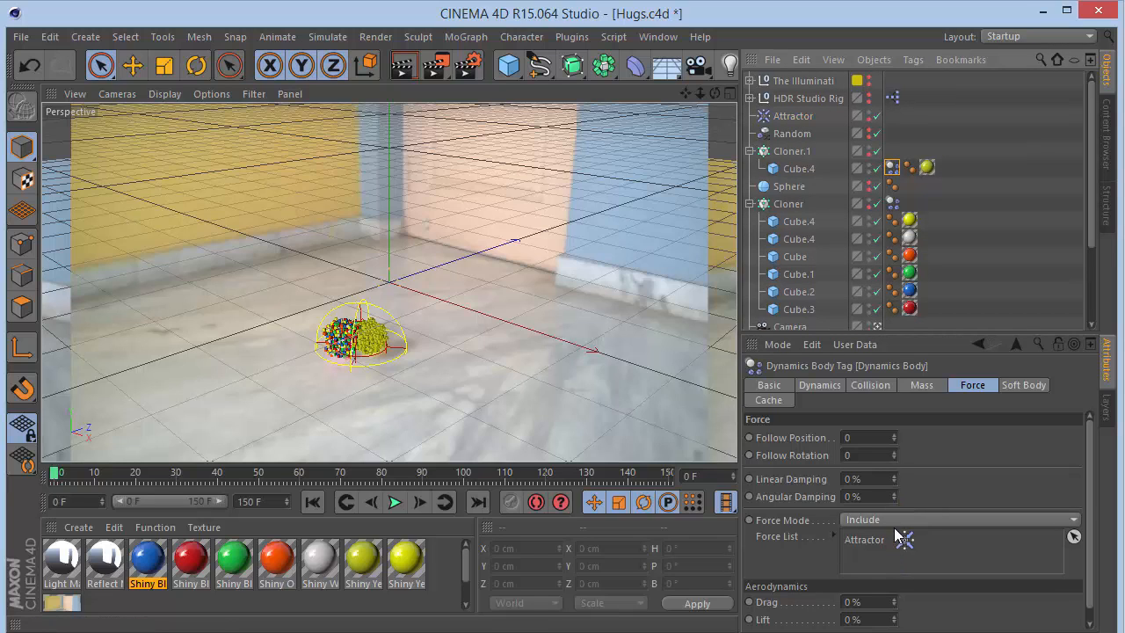
- Add the Attractor to the Cloner's dynamics tag Force List and set its Force Mode to Include
left_click(891, 203)
left_click_drag(795, 116, 889, 551)
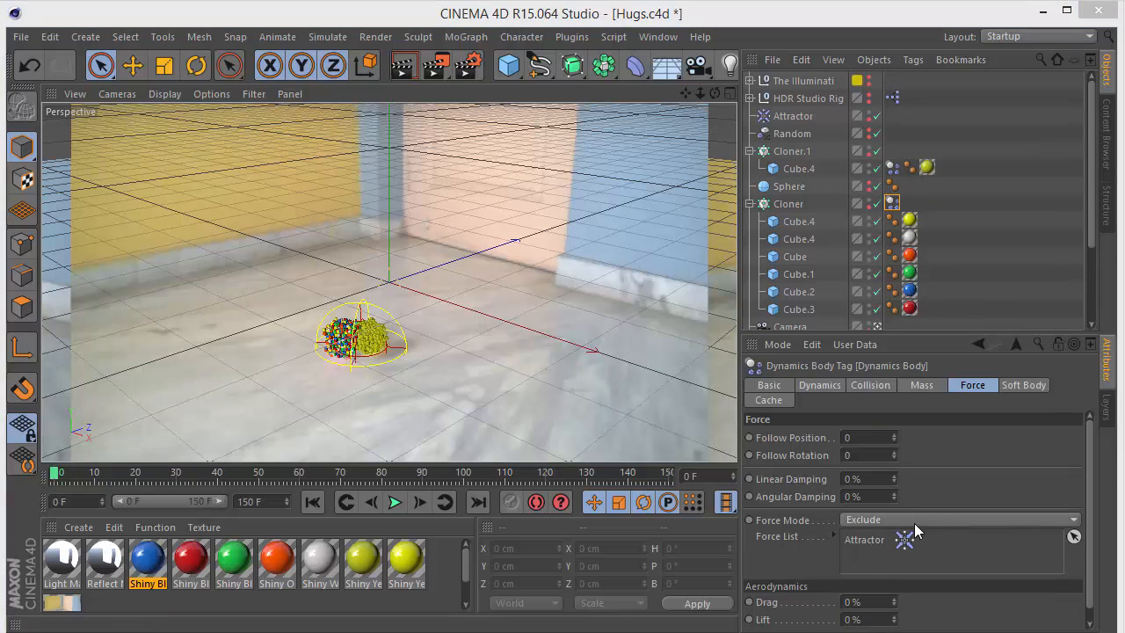
left_click(912, 519)
left_click(909, 535)
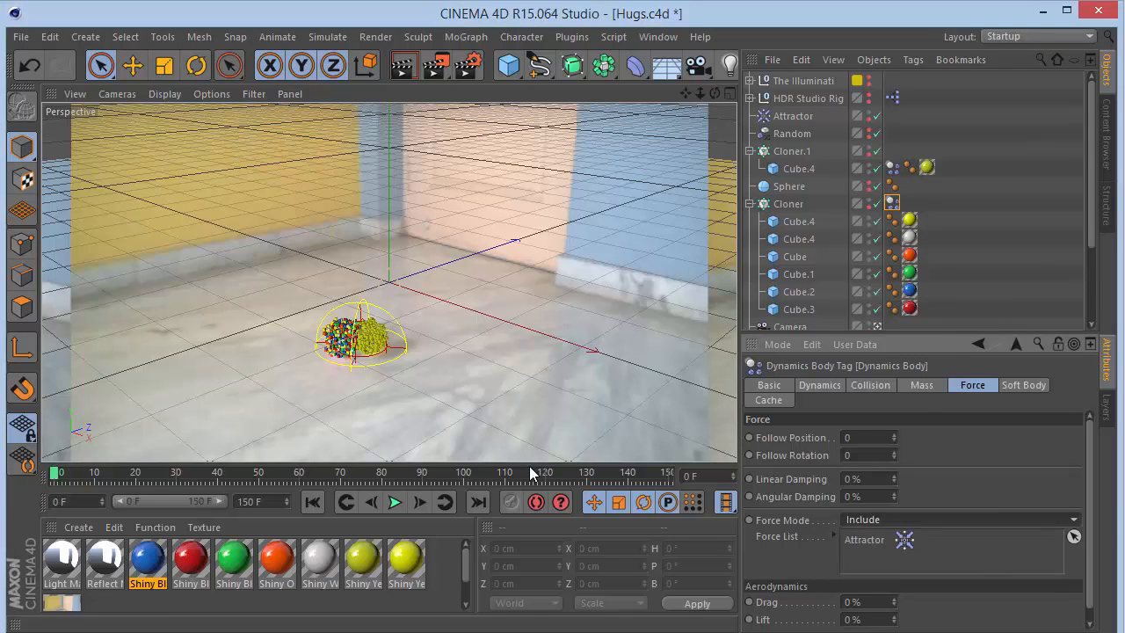
- Play, pause and rewind the simulation several times to check the attractor's effect
left_click(395, 502)
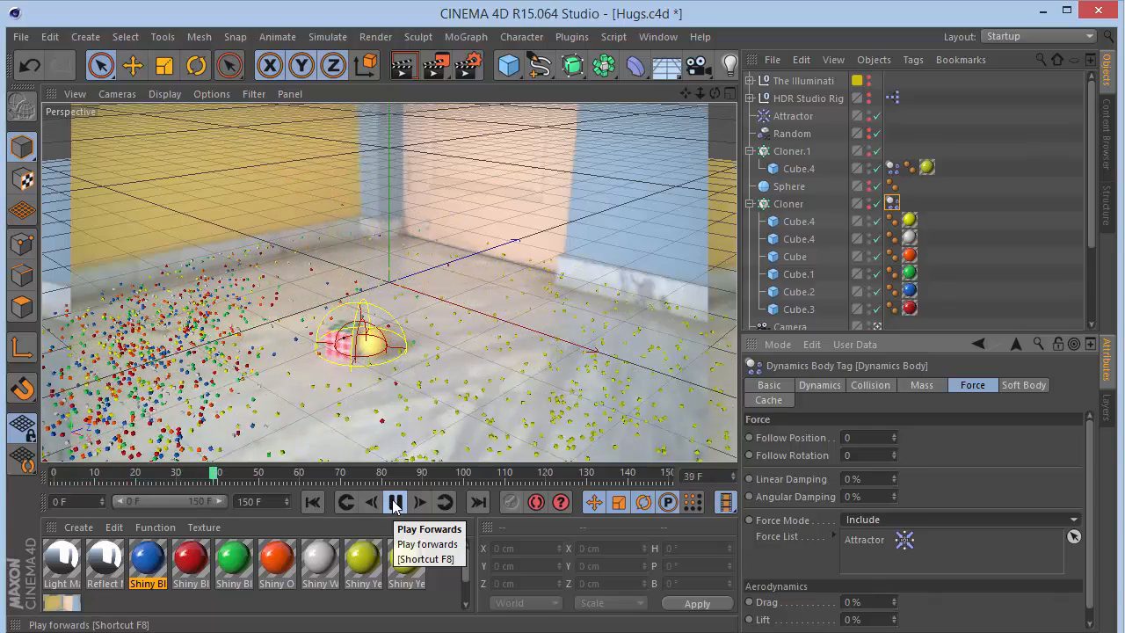
left_click(395, 502)
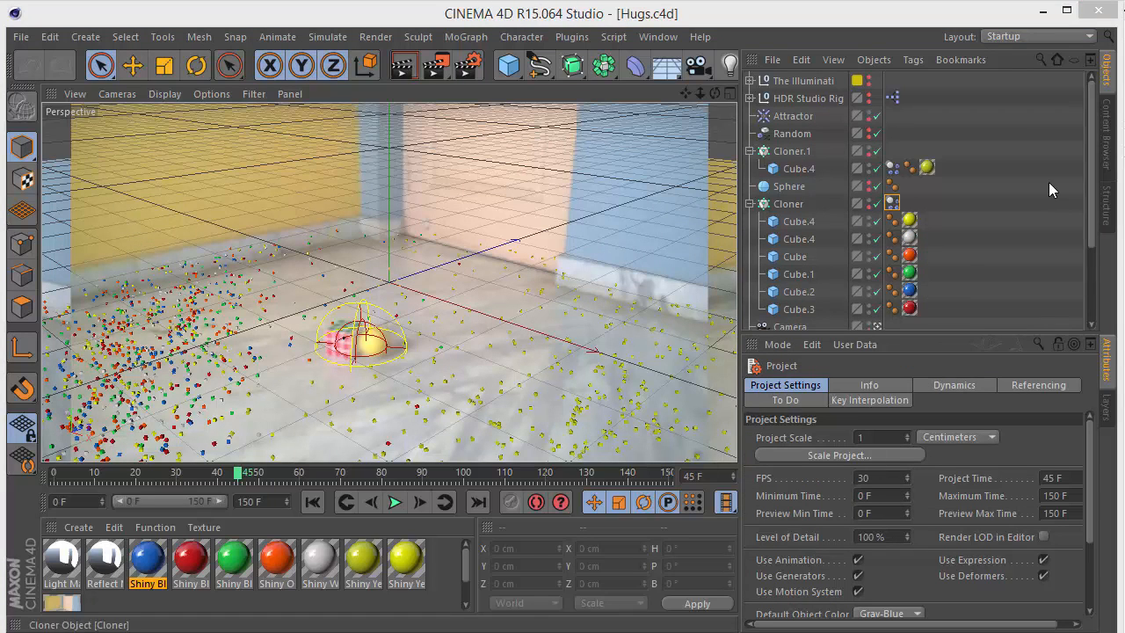
left_click(753, 151)
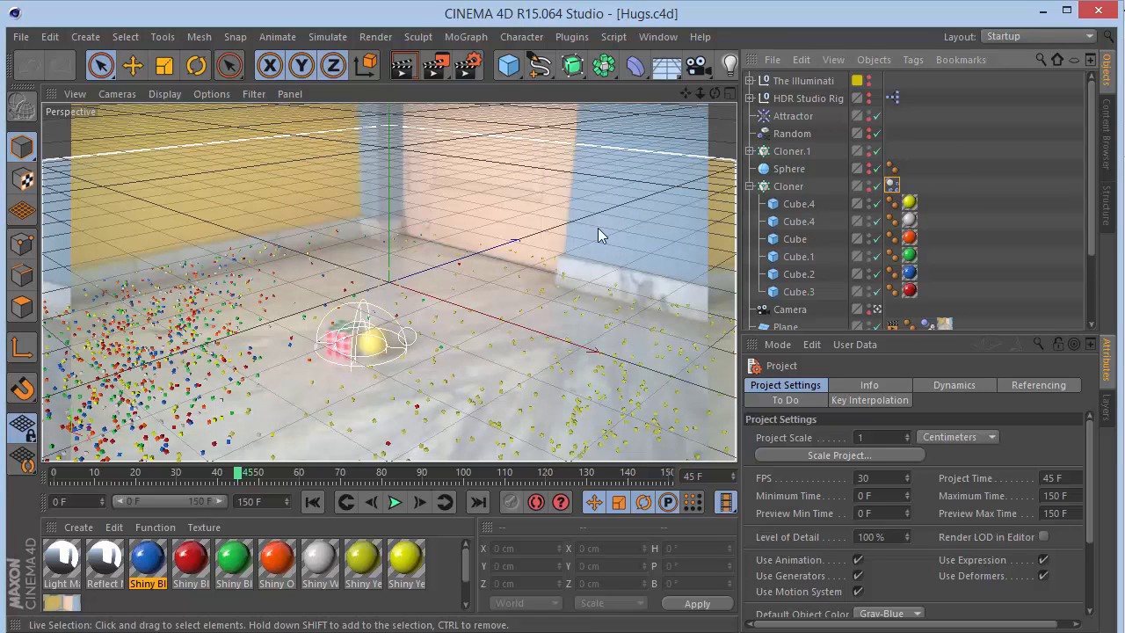
left_click(312, 277)
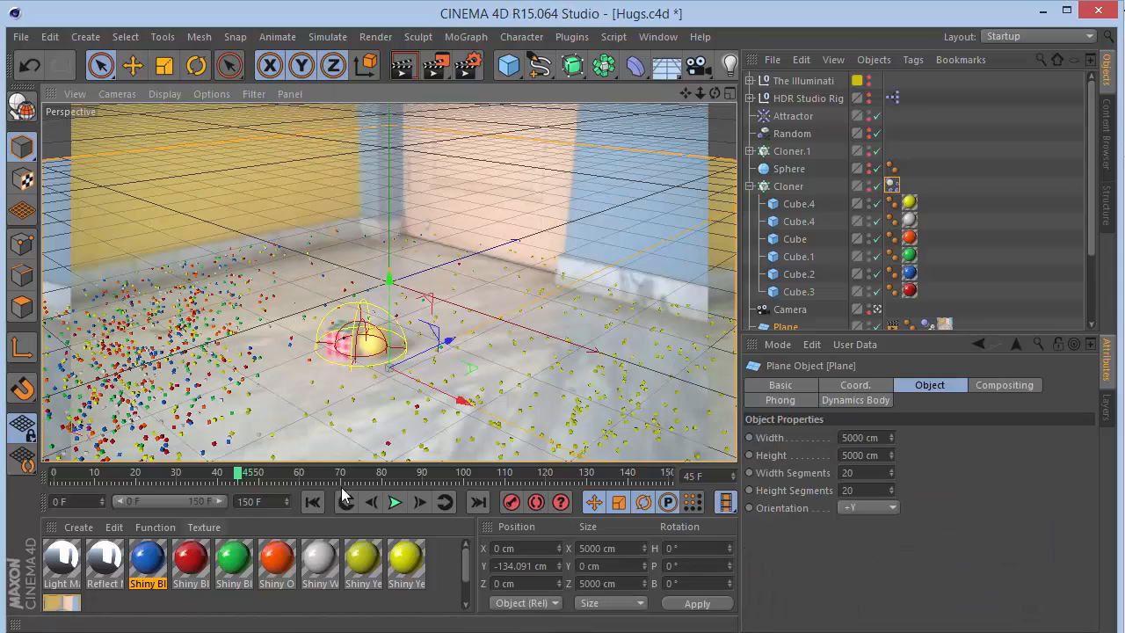
left_click(312, 500)
left_click(395, 501)
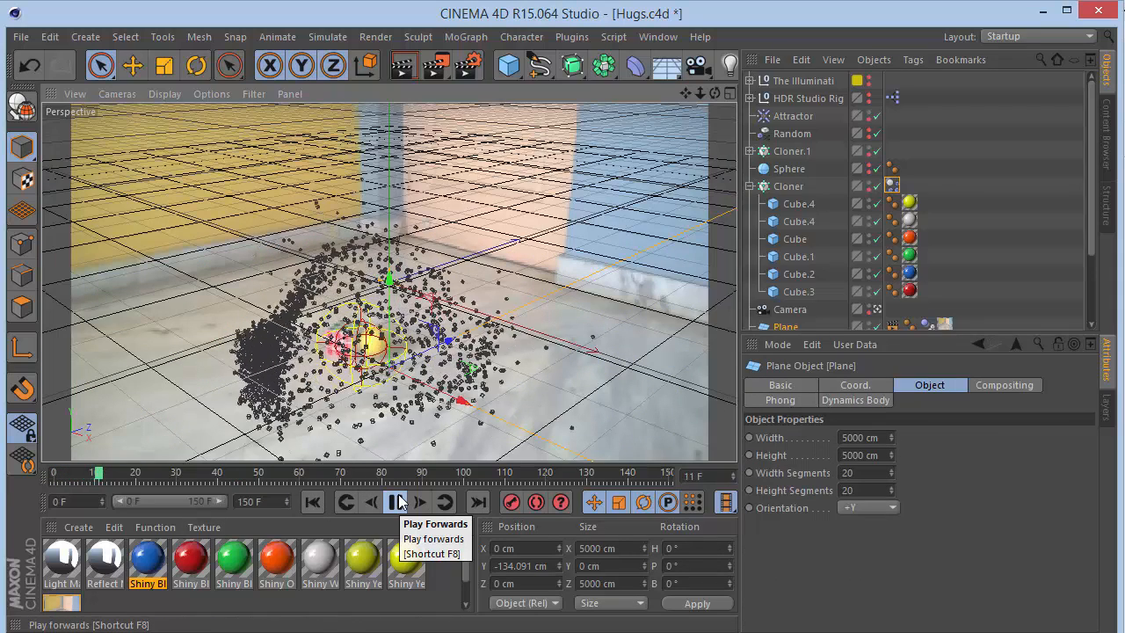
left_click(398, 501)
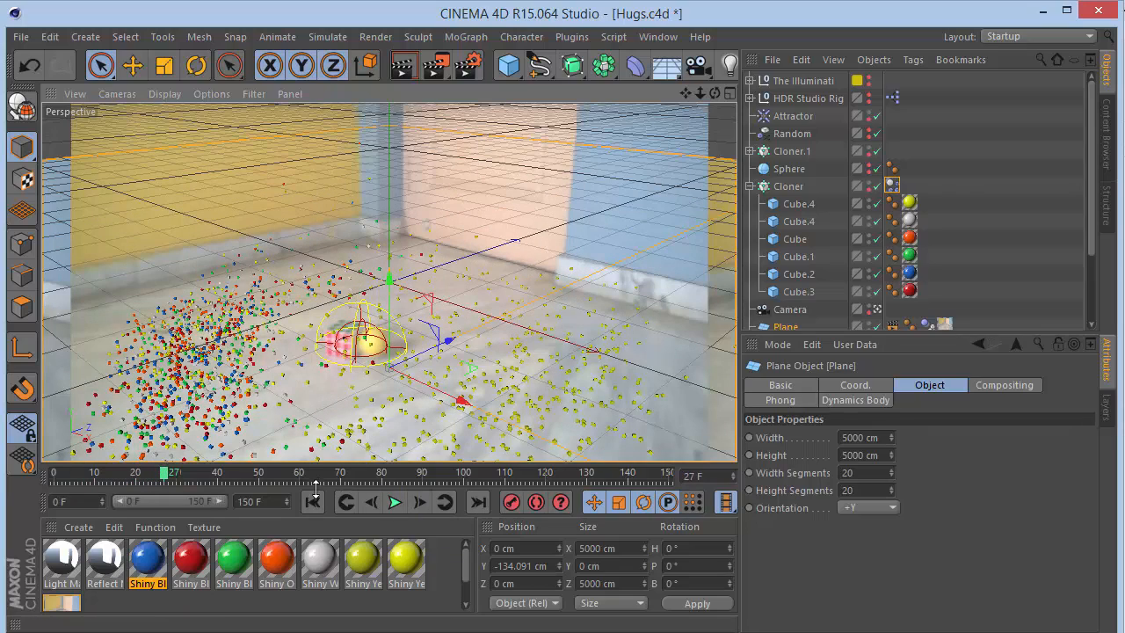
left_click(312, 501)
left_click(396, 503)
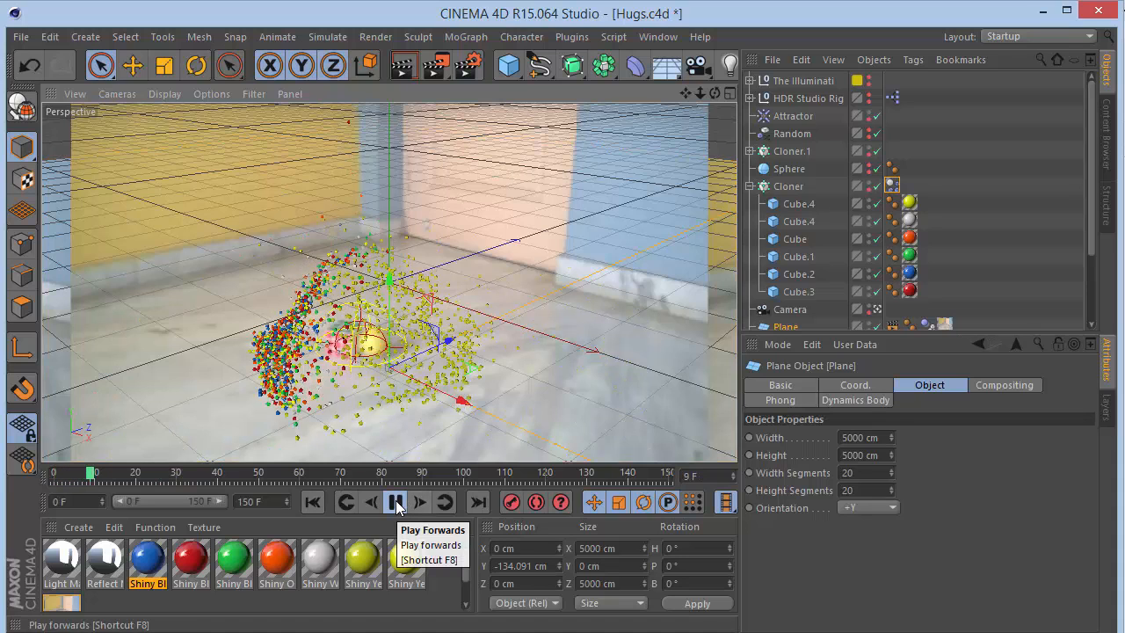
left_click(396, 502)
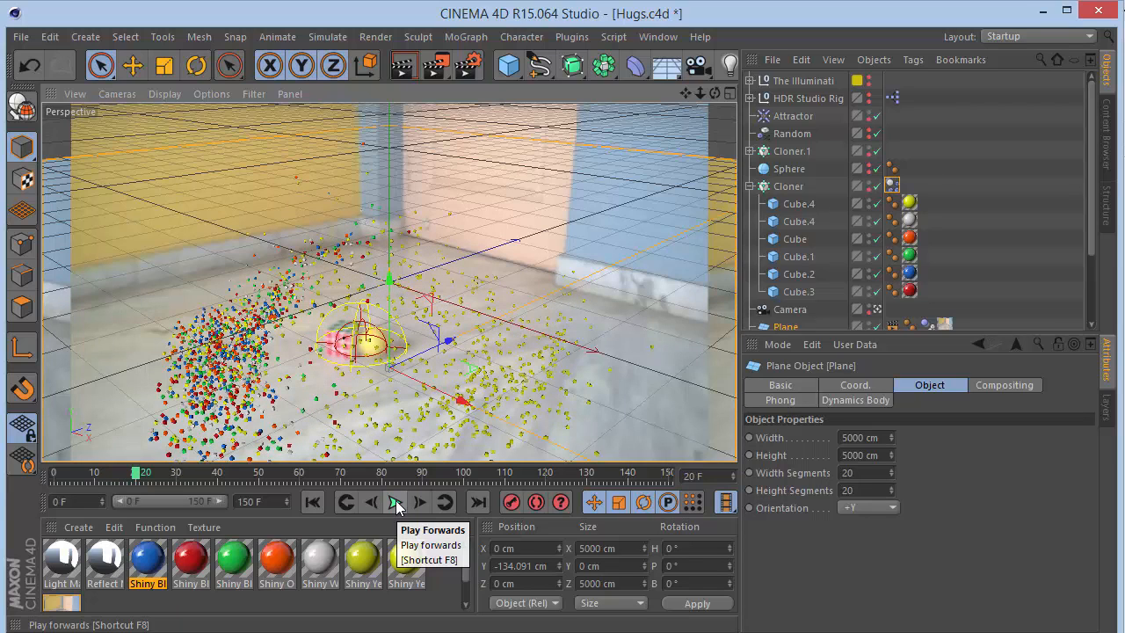
- Bake the dynamics simulation cache from the project's Dynamics settings
key("ctrl+d")
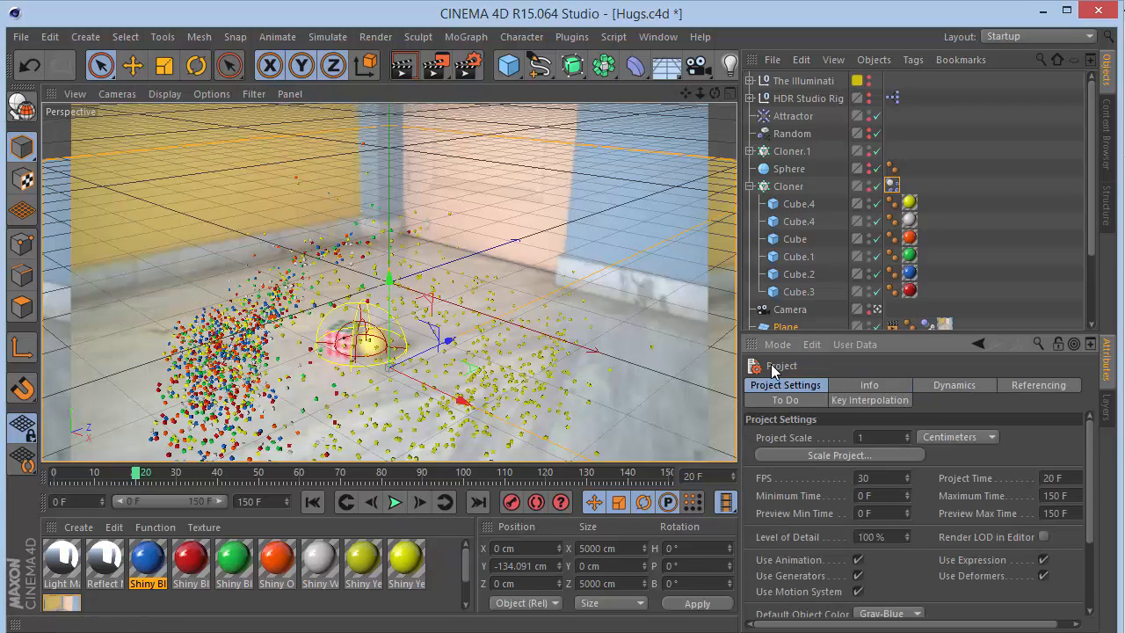
left_click(960, 388)
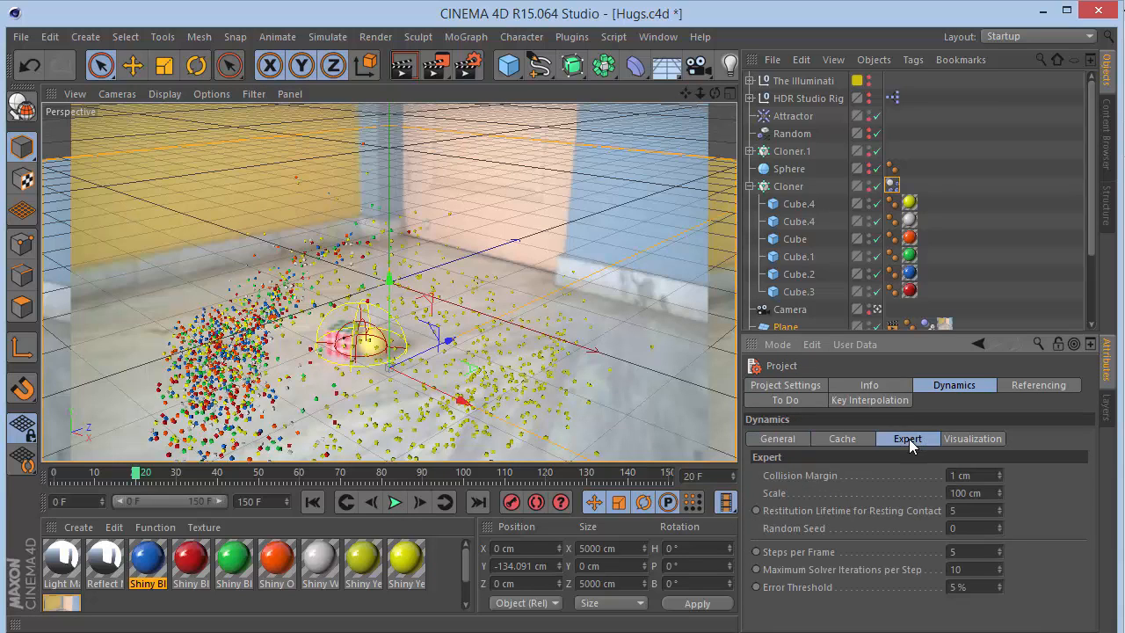
left_click(846, 441)
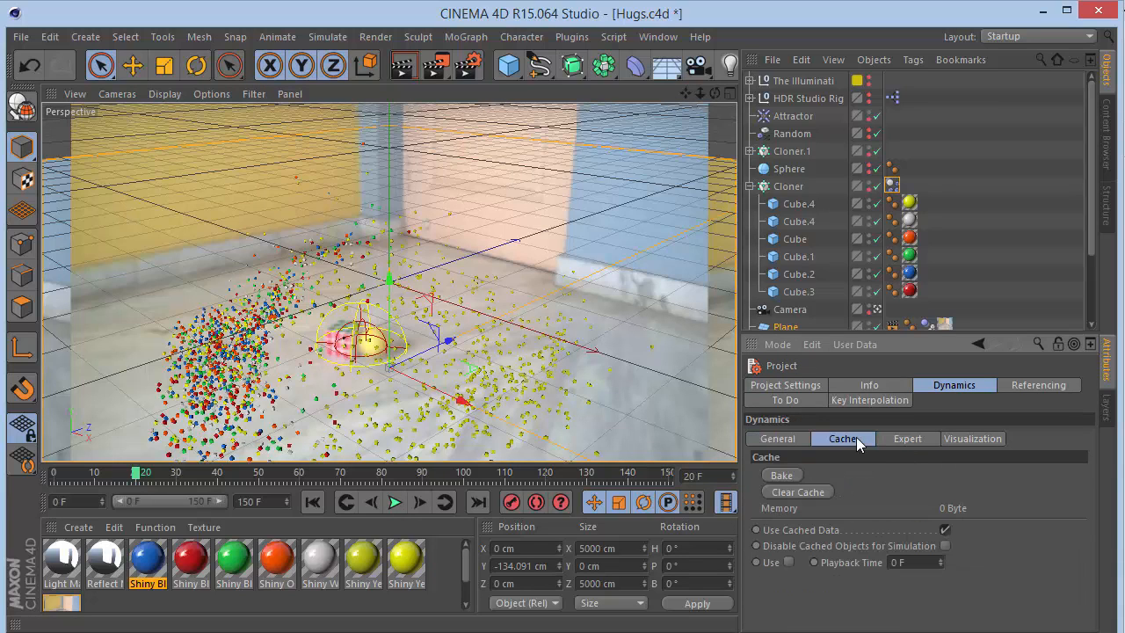
left_click(783, 474)
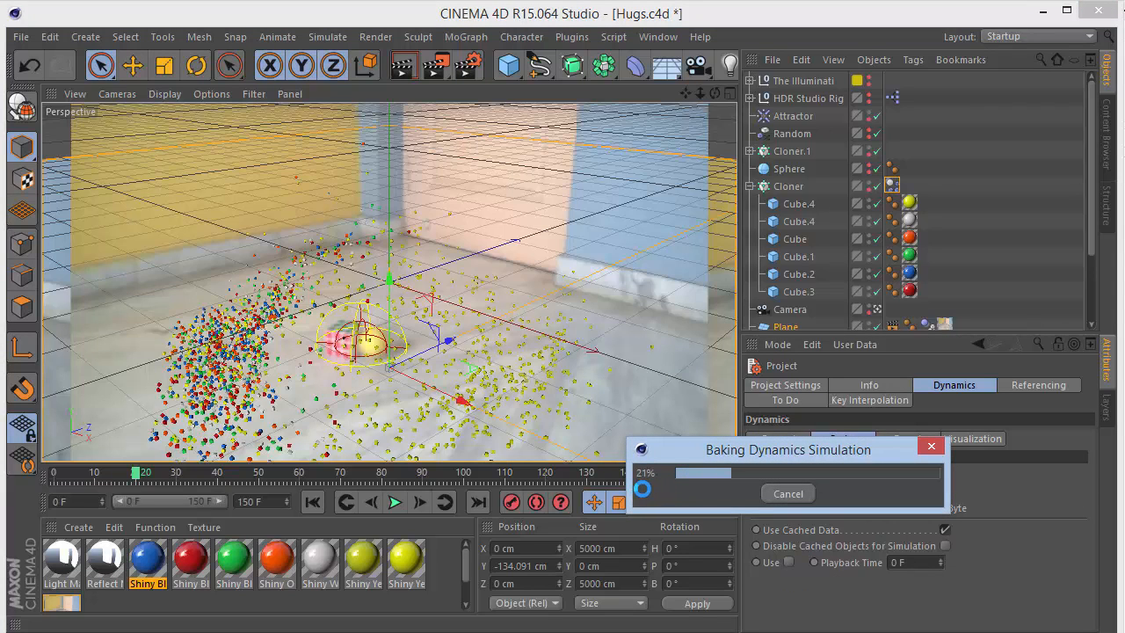
left_click_drag(717, 457, 726, 519)
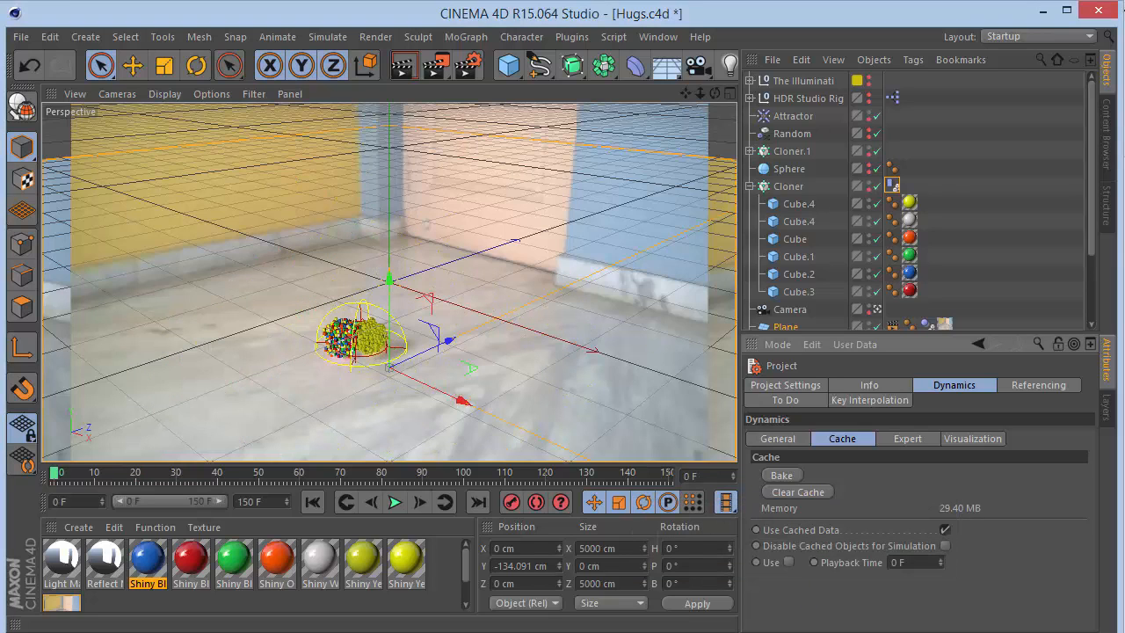
- Play back the baked simulation, pausing and rewinding to review it
left_click(396, 502)
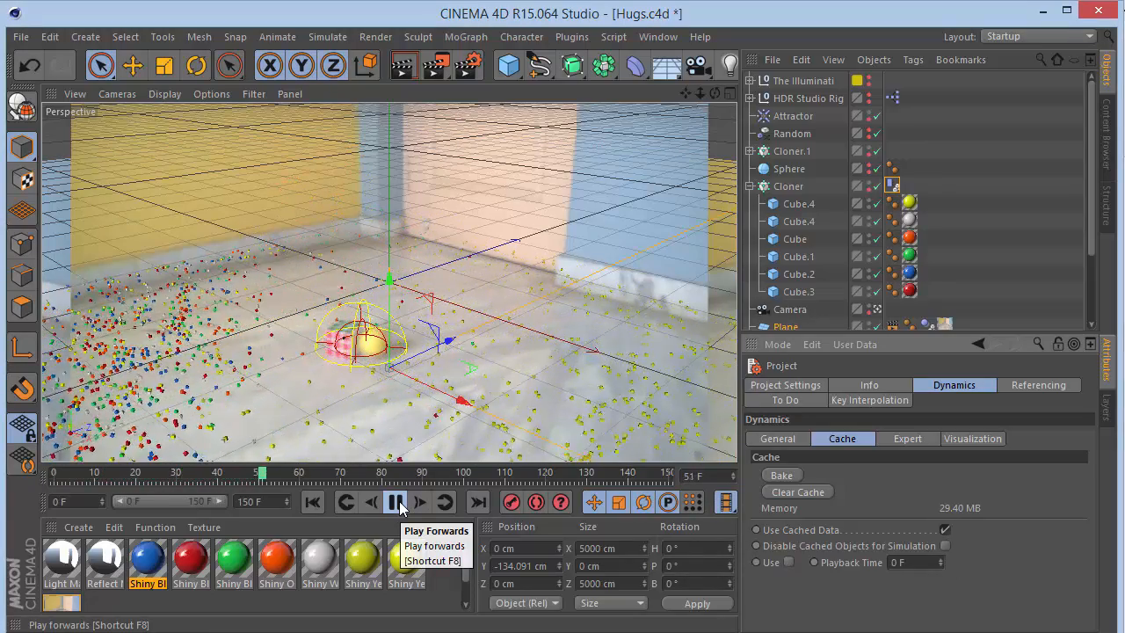
left_click(396, 502)
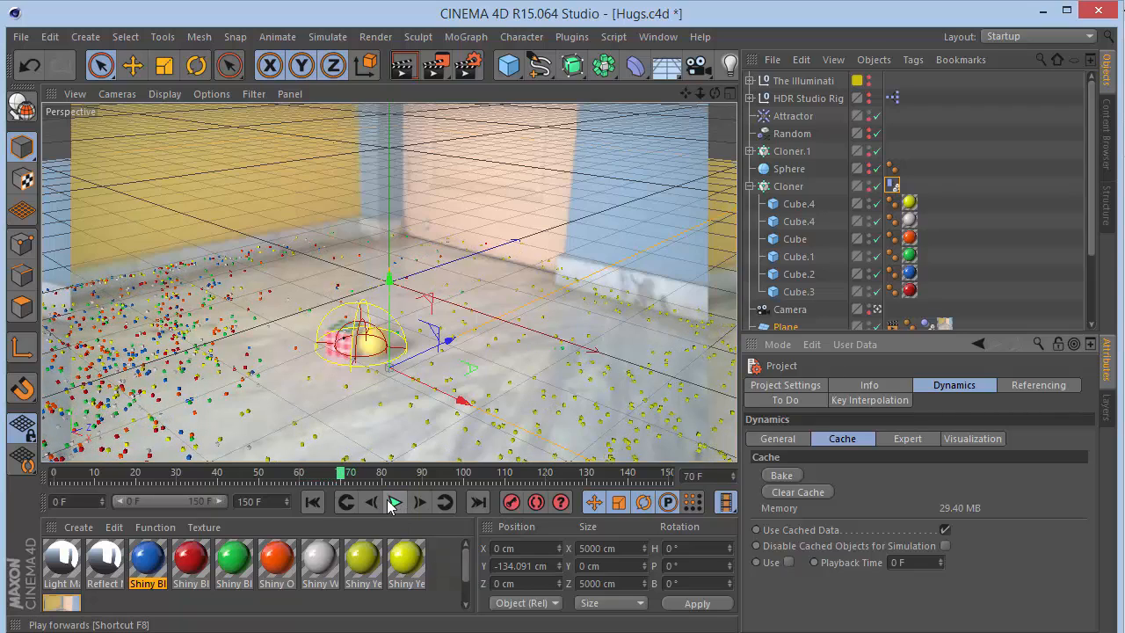
left_click(311, 502)
left_click(395, 502)
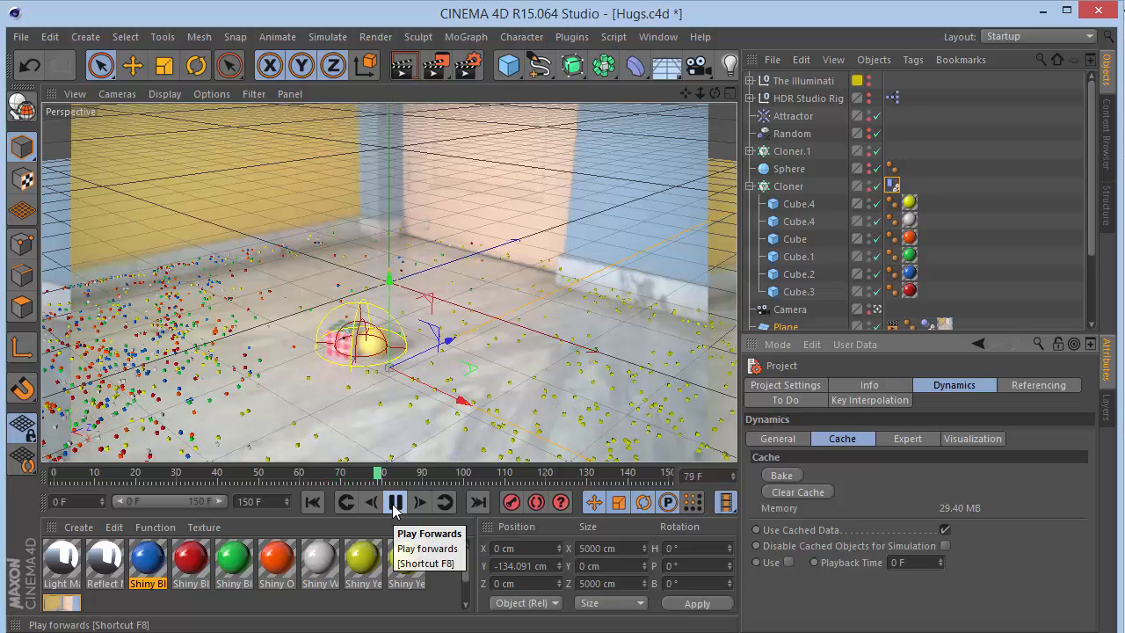
left_click(393, 503)
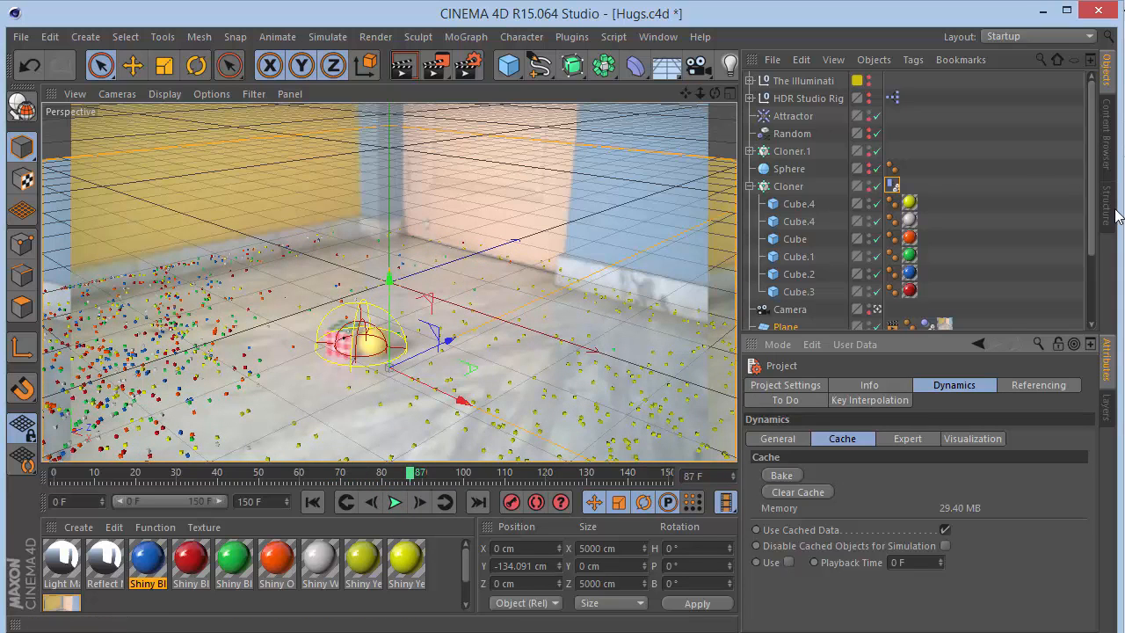
- Collapse the Cloner's child cubes in the hierarchy and return the timeline to frame 0
left_click(750, 186)
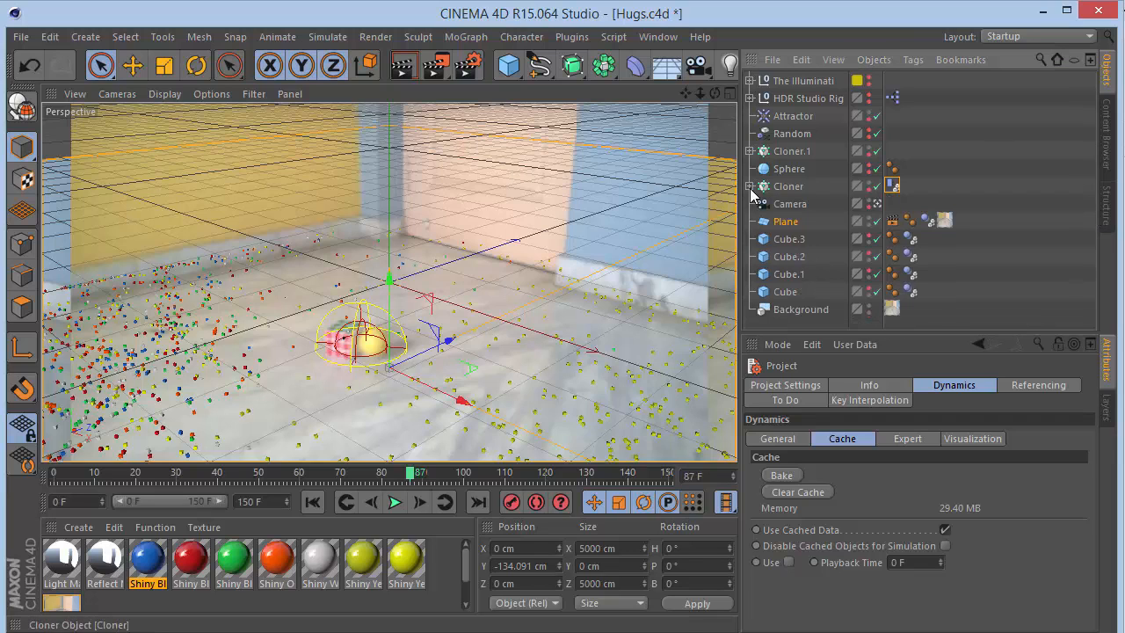
left_click(790, 312)
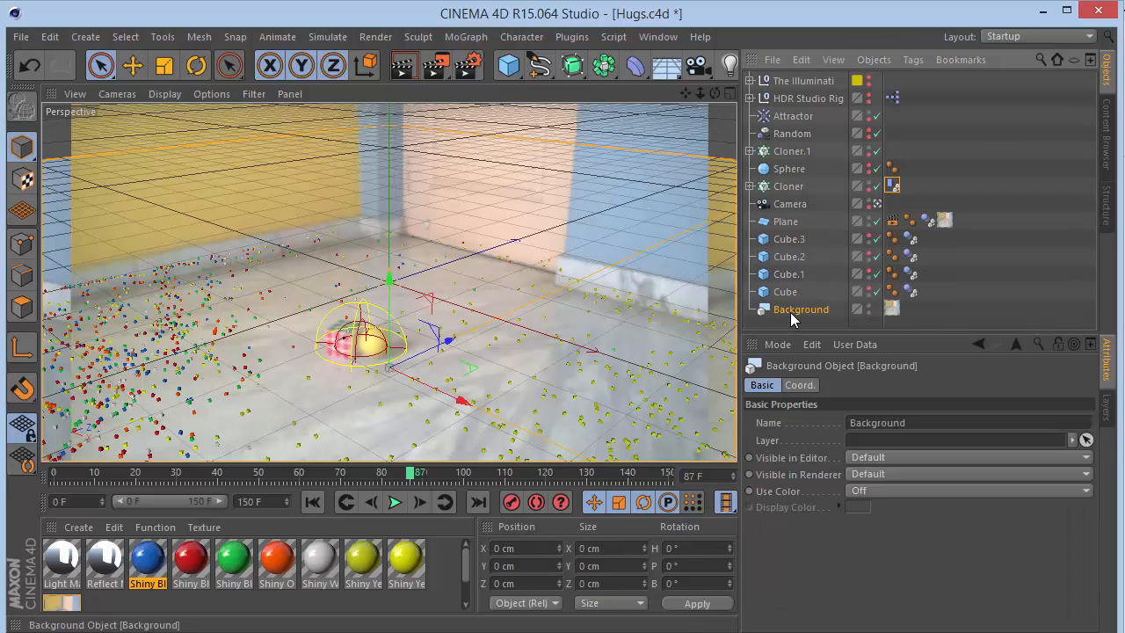
left_click(785, 136)
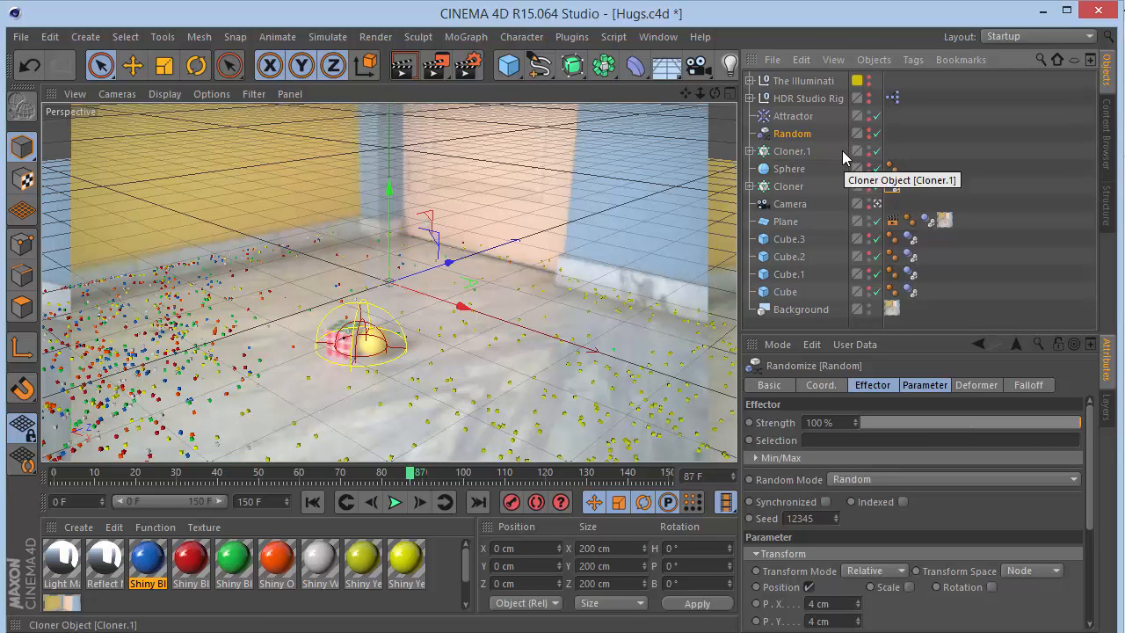
left_click(263, 474)
left_click(313, 501)
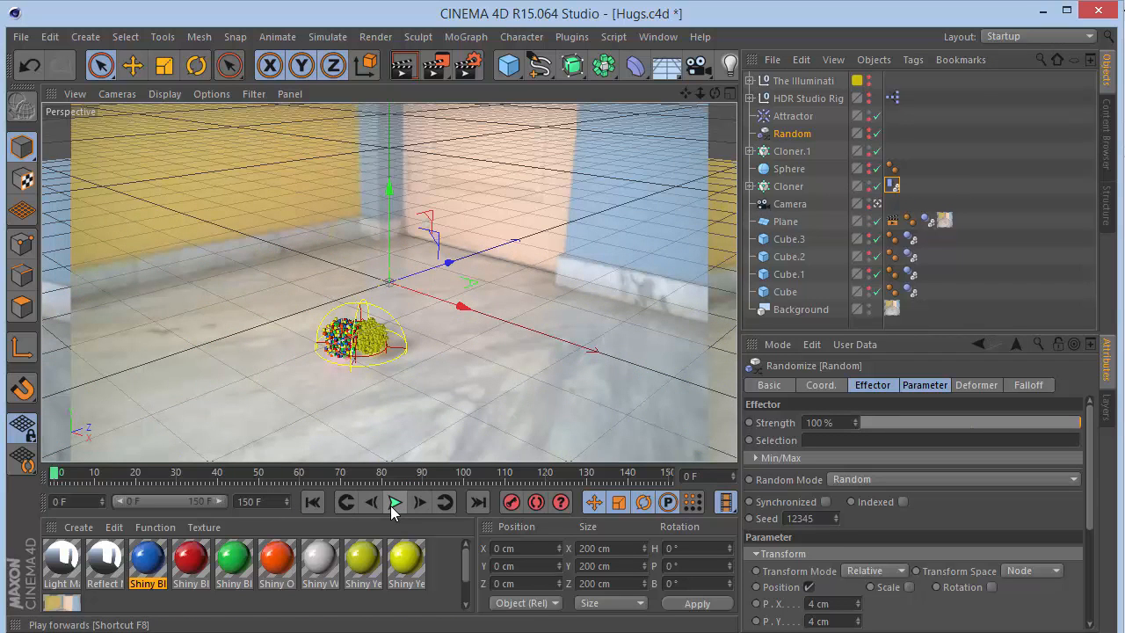
- Inspect the attributes of the Attractor, HDR Studio Rig and The Illuminati objects
left_click(796, 118)
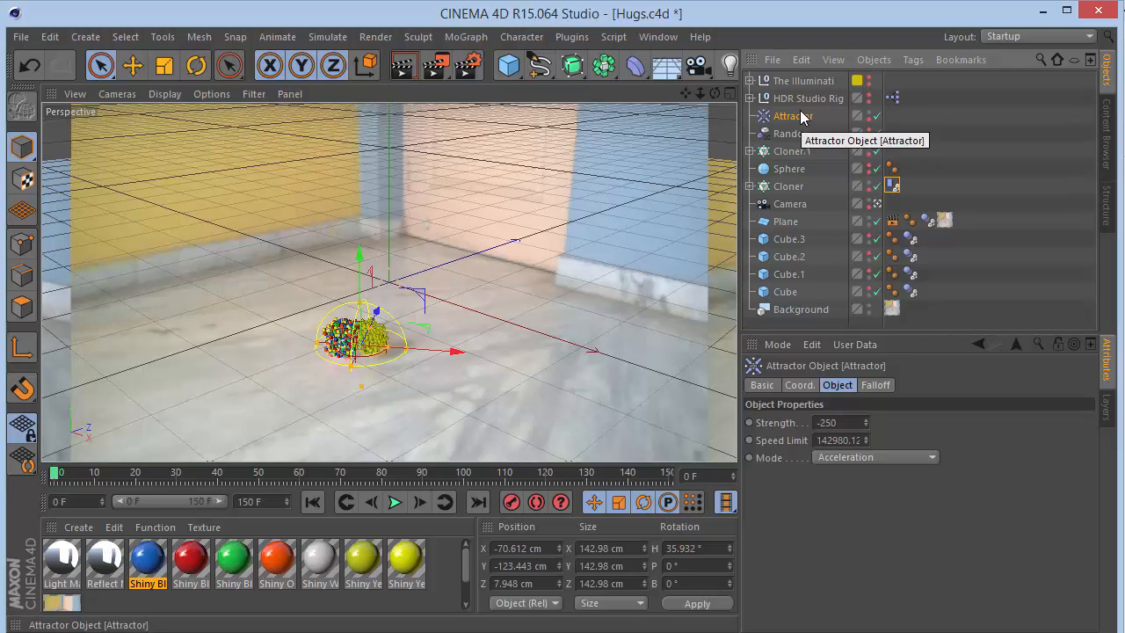
left_click(801, 101)
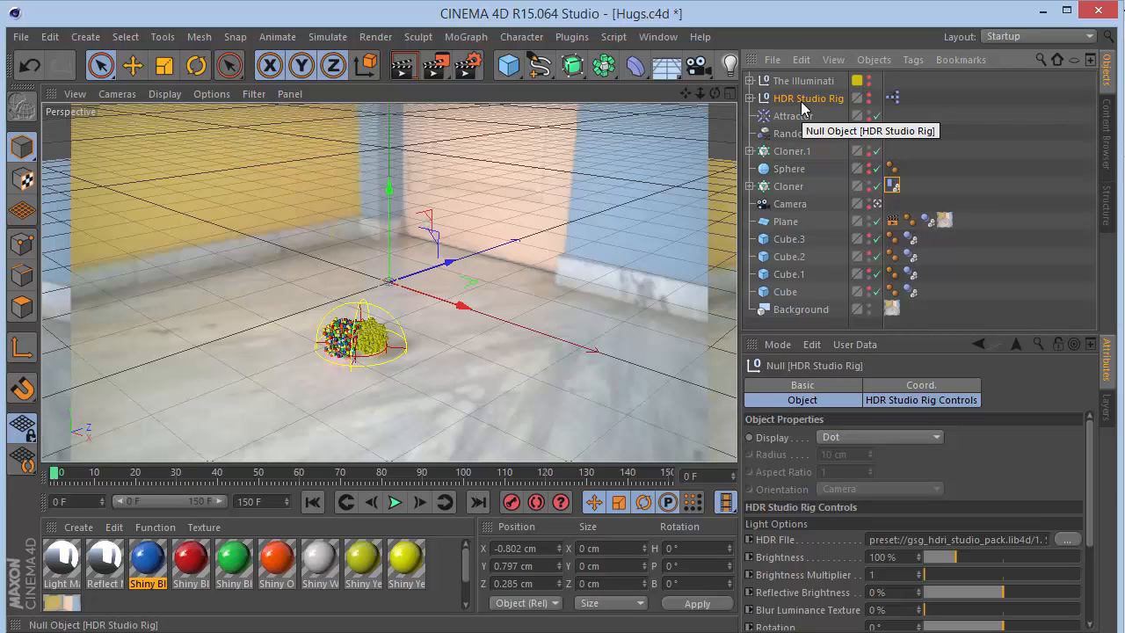
left_click(799, 84)
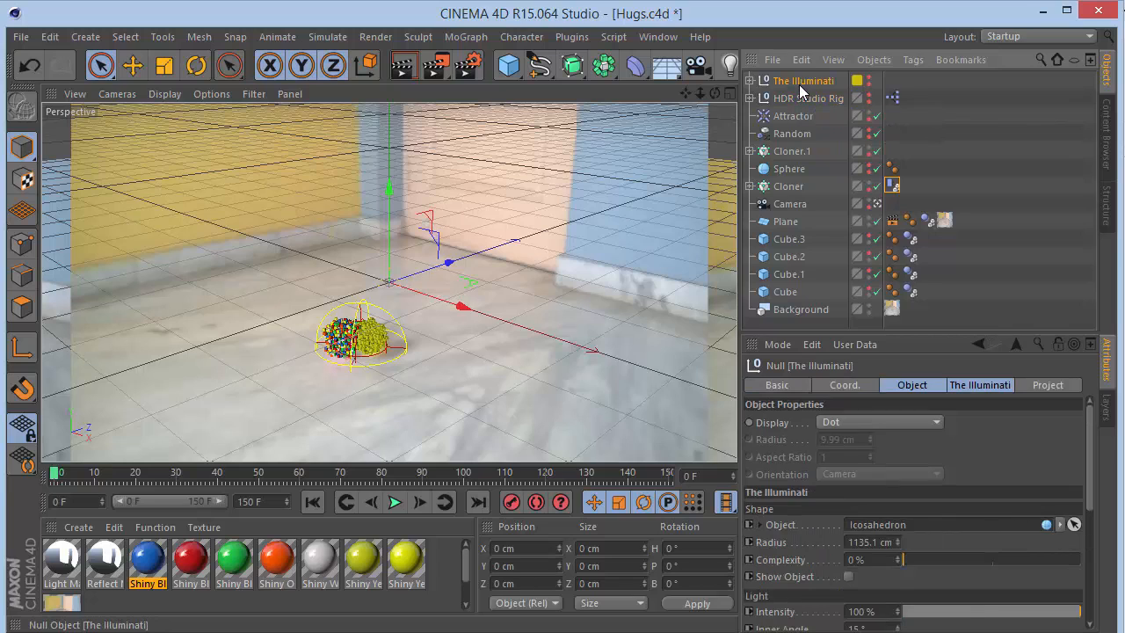
left_click(749, 81)
left_click(748, 81)
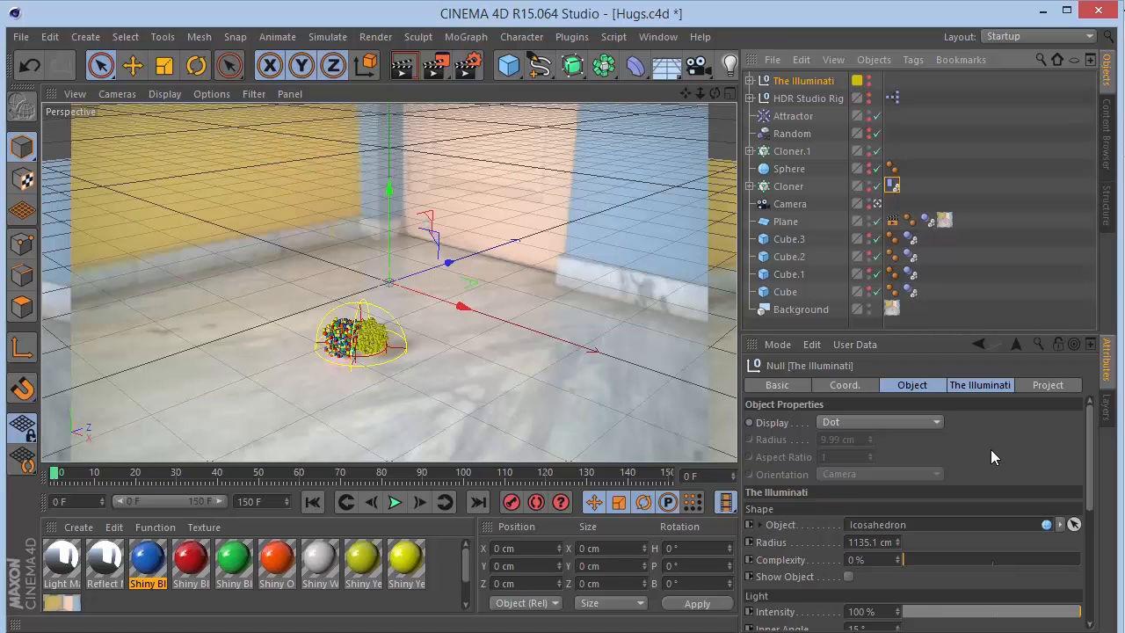
left_click(814, 98)
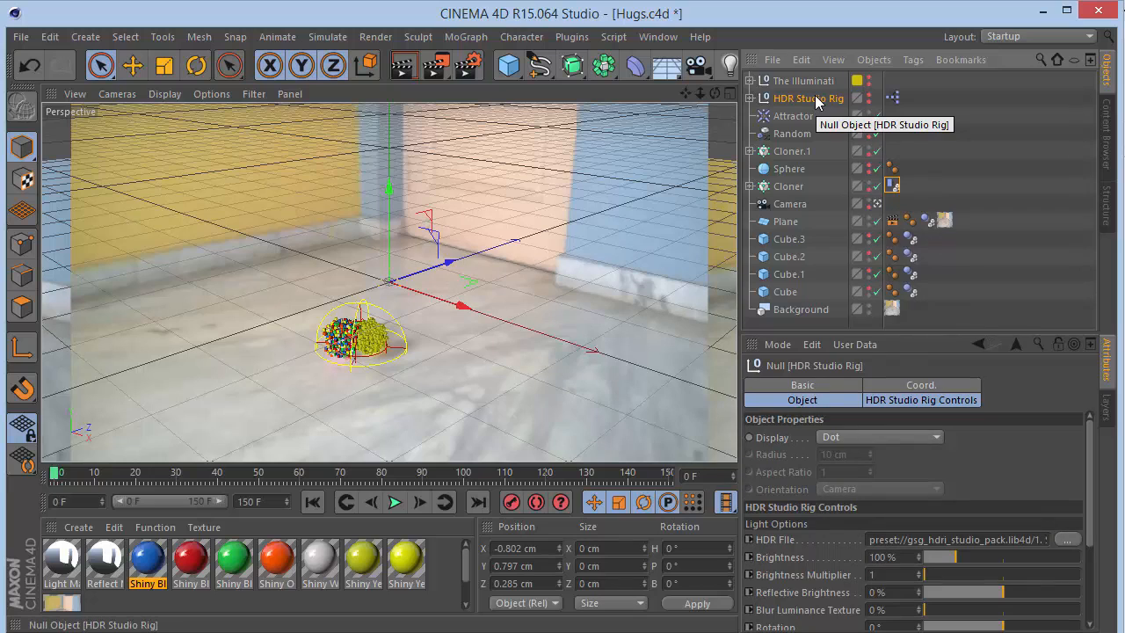
- Open the Reflect Material in the Material Editor to inspect its Luminance texture, then close it
left_click(670, 70)
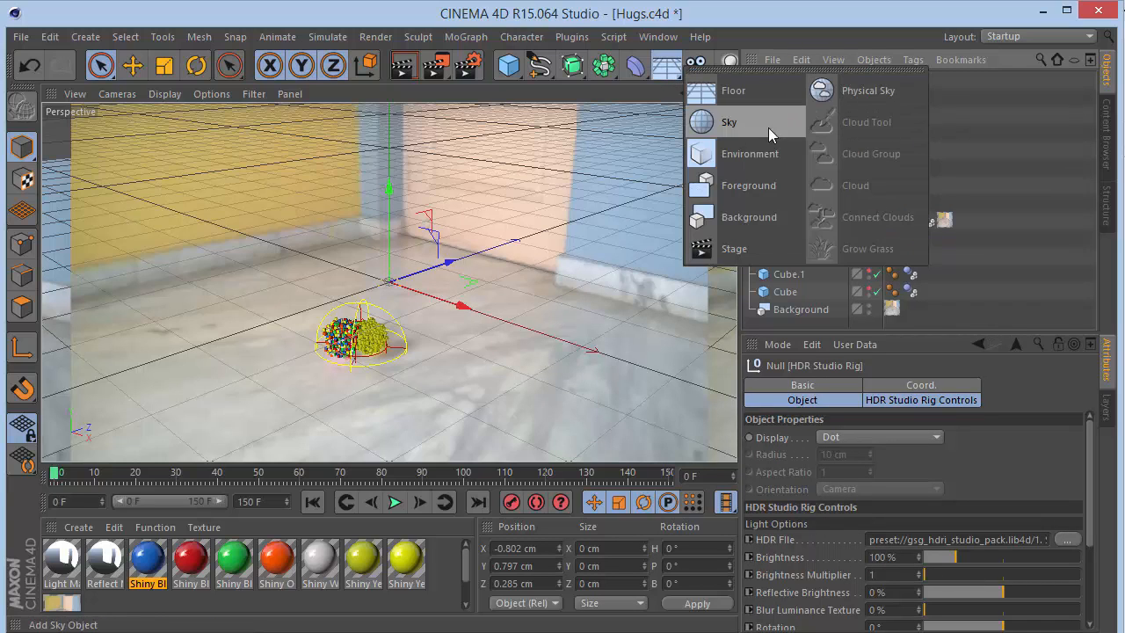
double_click(105, 558)
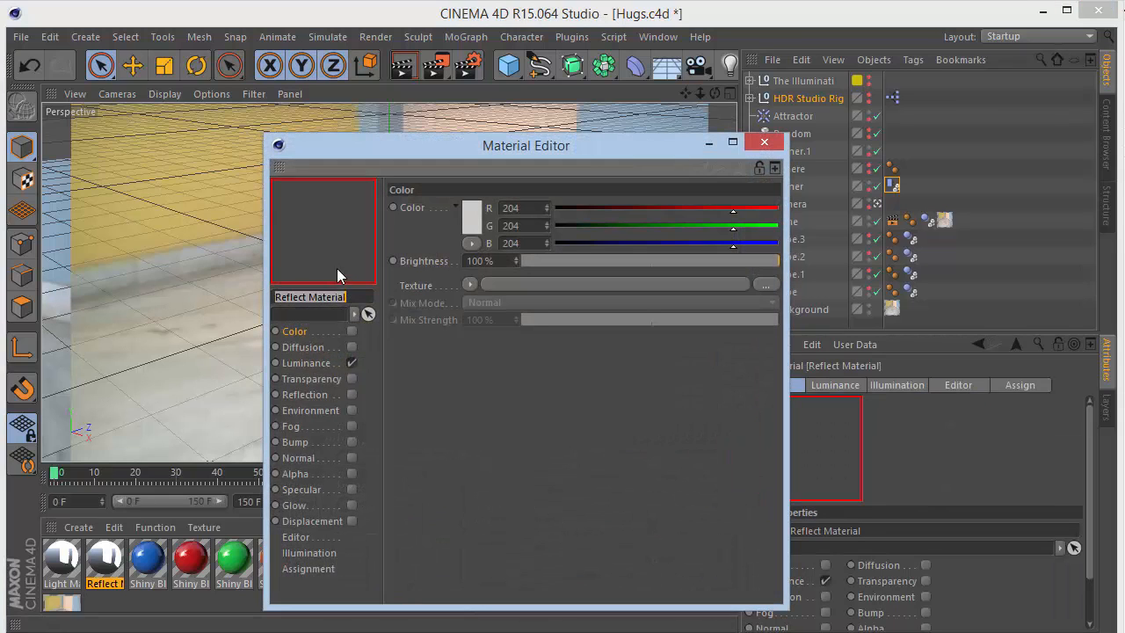
left_click(321, 363)
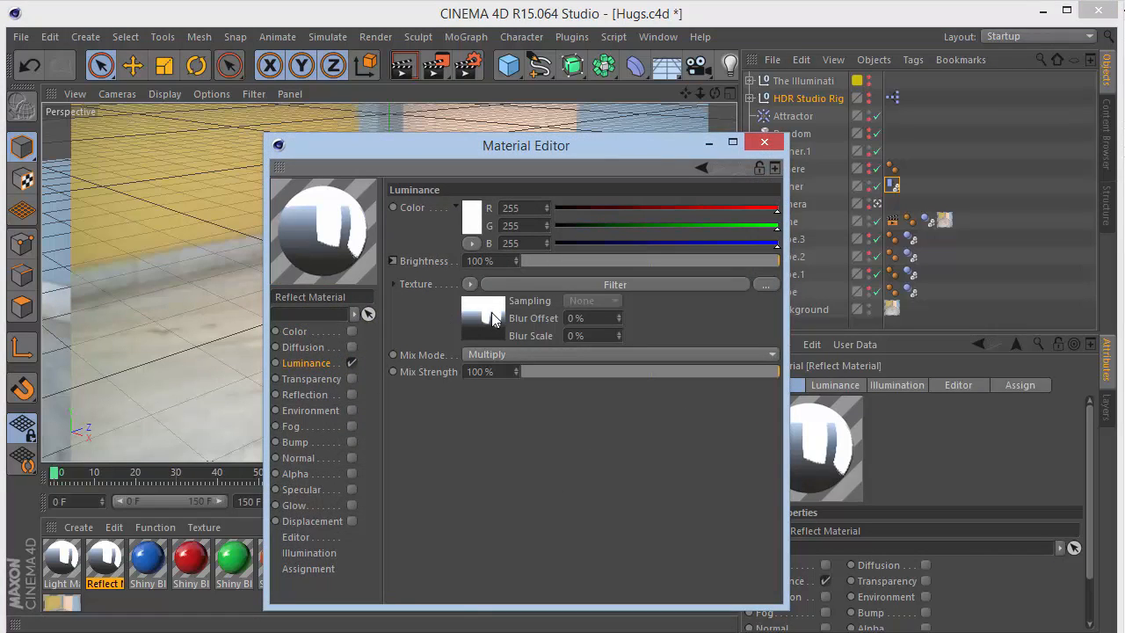
left_click(763, 141)
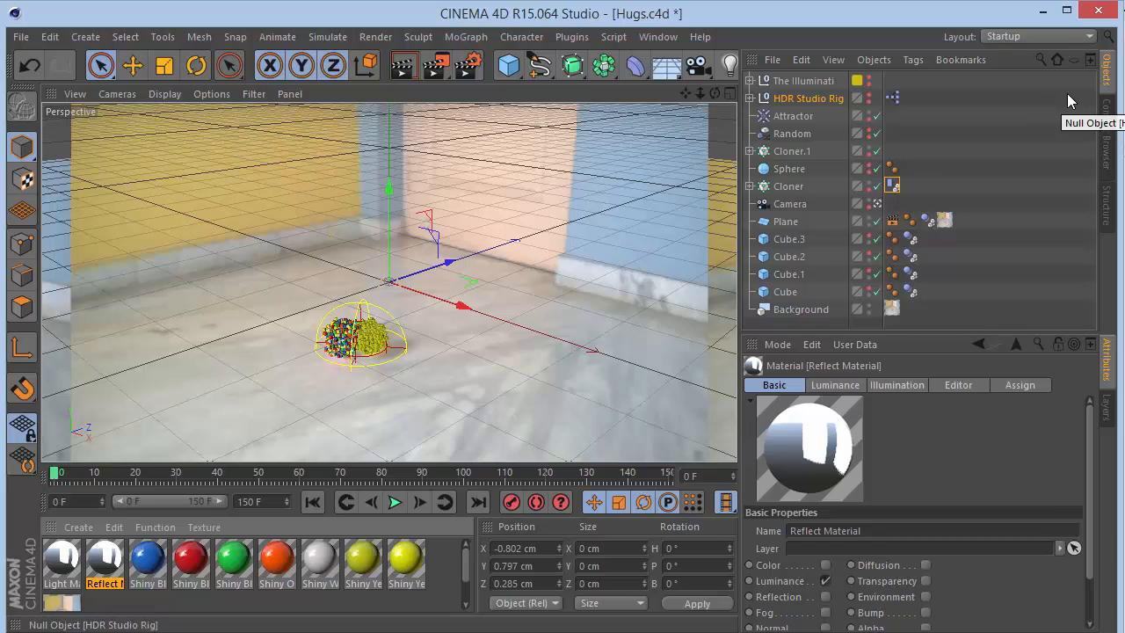
- Browse the Content Browser presets down to the Studios HDR images, then return to the object list
left_click(808, 98)
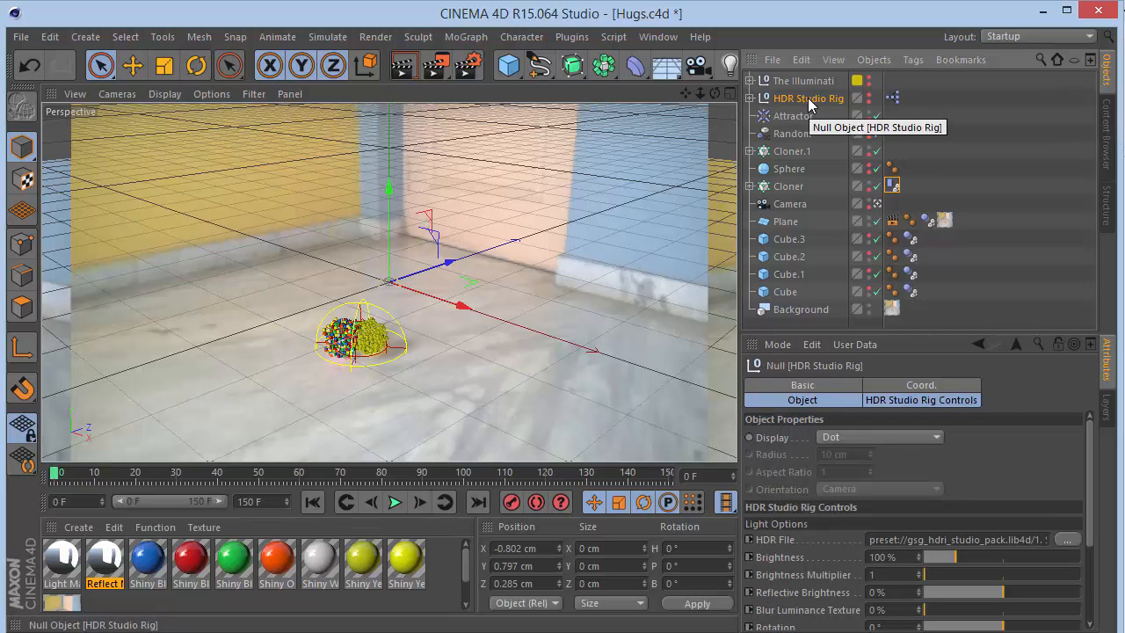
left_click(1107, 142)
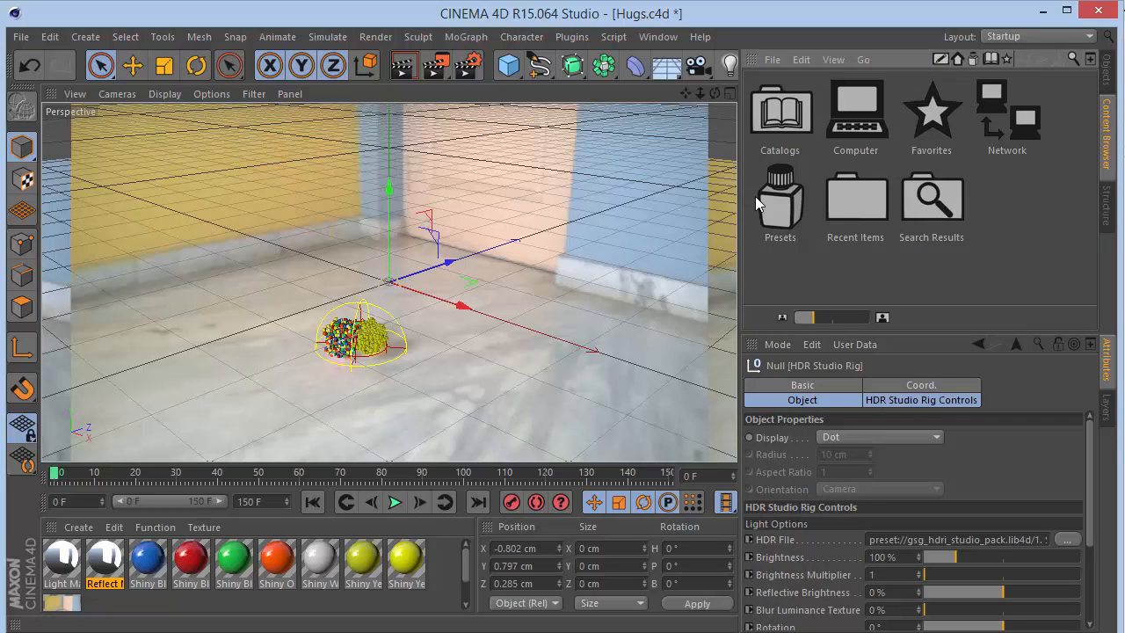
double_click(775, 199)
double_click(761, 192)
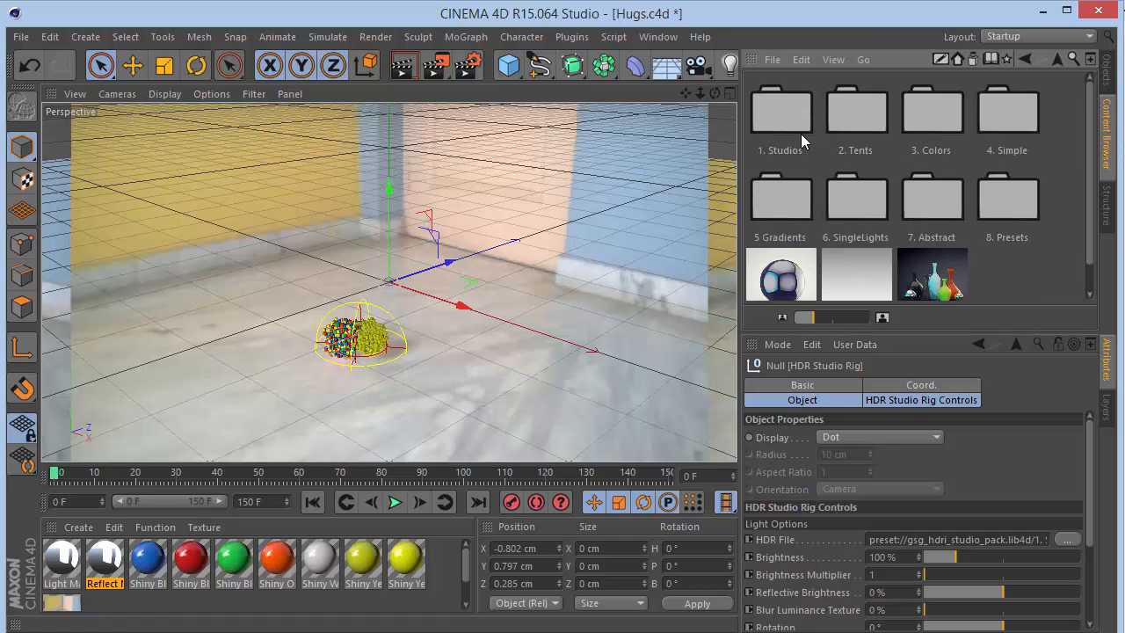
double_click(793, 127)
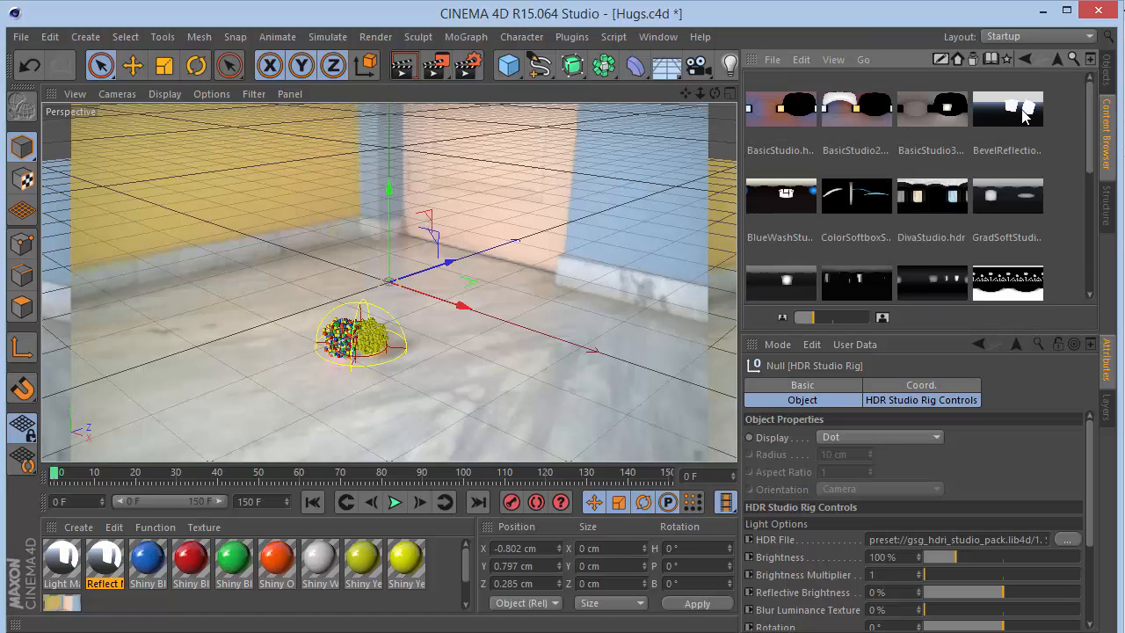
left_click(1106, 79)
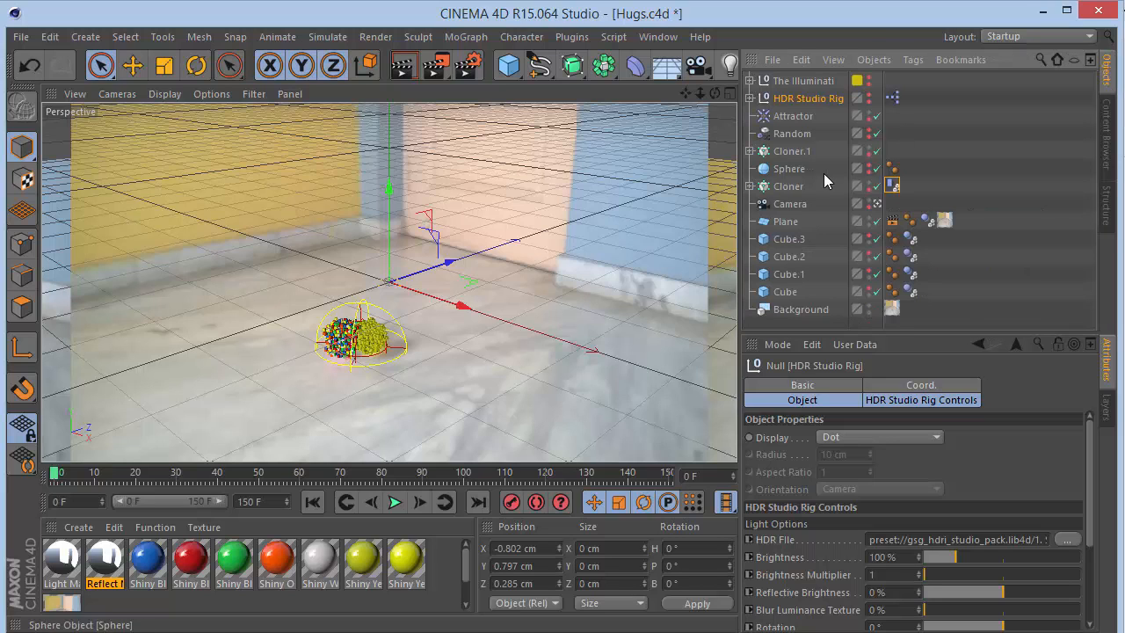
- Review The Illuminati's shape, light, texture and shadow attributes
left_click(815, 80)
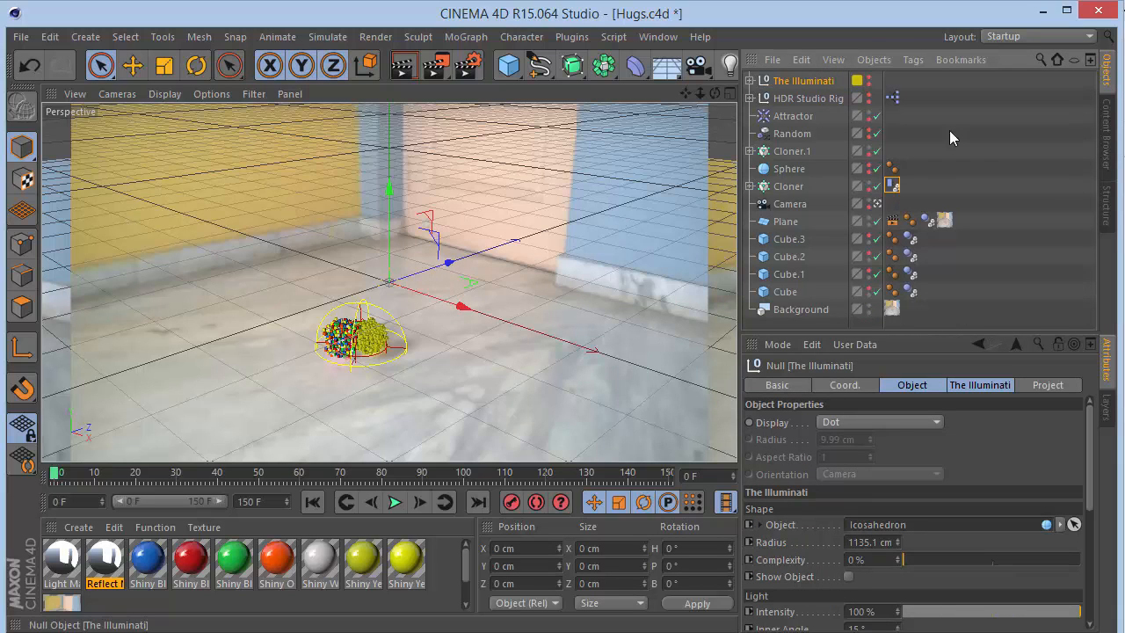
scroll(985, 466, "down", 3)
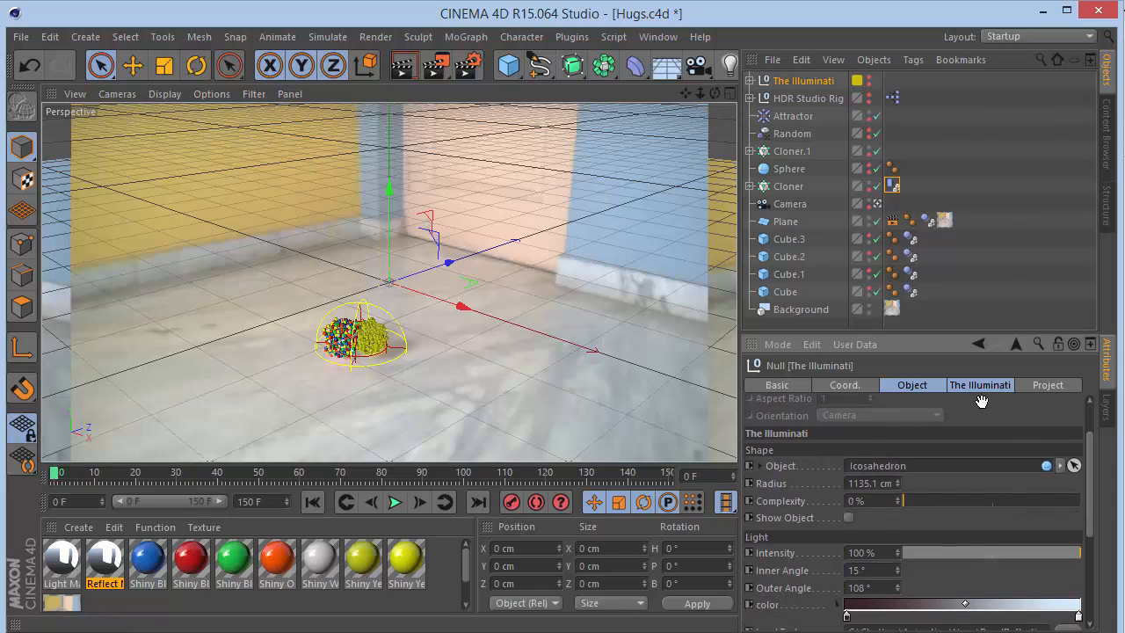
scroll(934, 413, "down", 7)
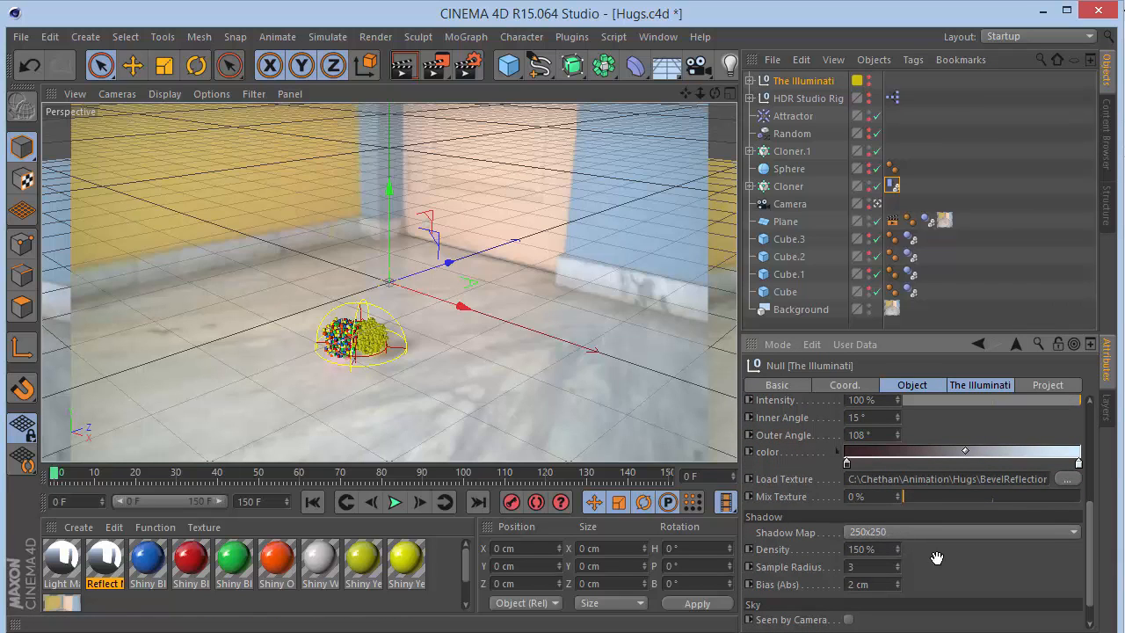
scroll(935, 527, "down", 2)
left_click_drag(936, 491, 948, 631)
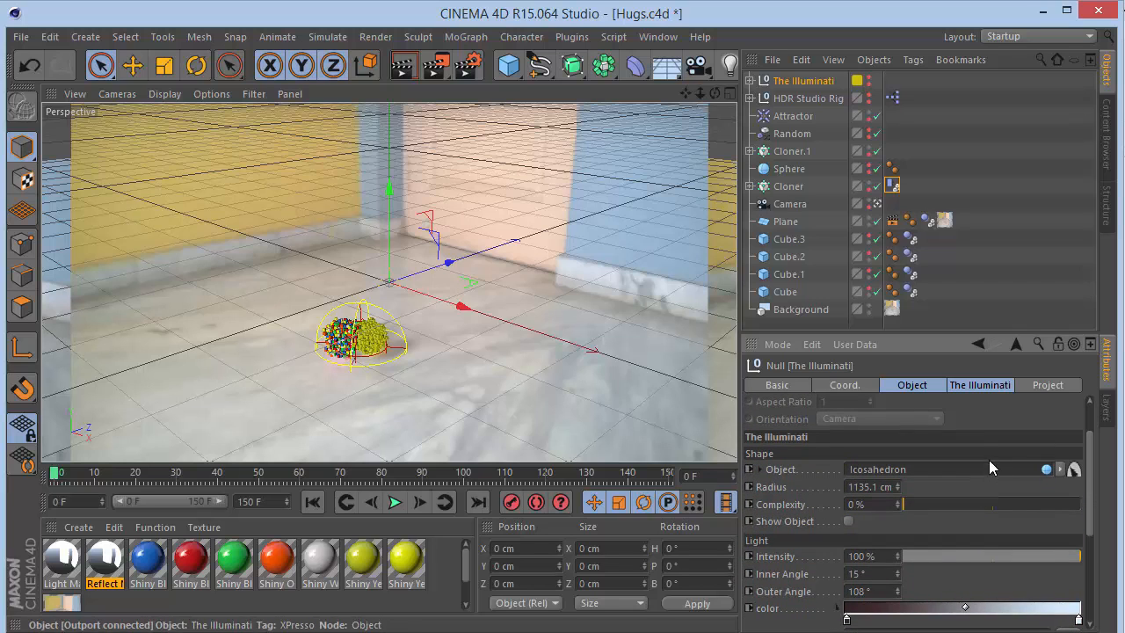
left_click_drag(986, 426, 985, 468)
scroll(985, 468, "down", 5)
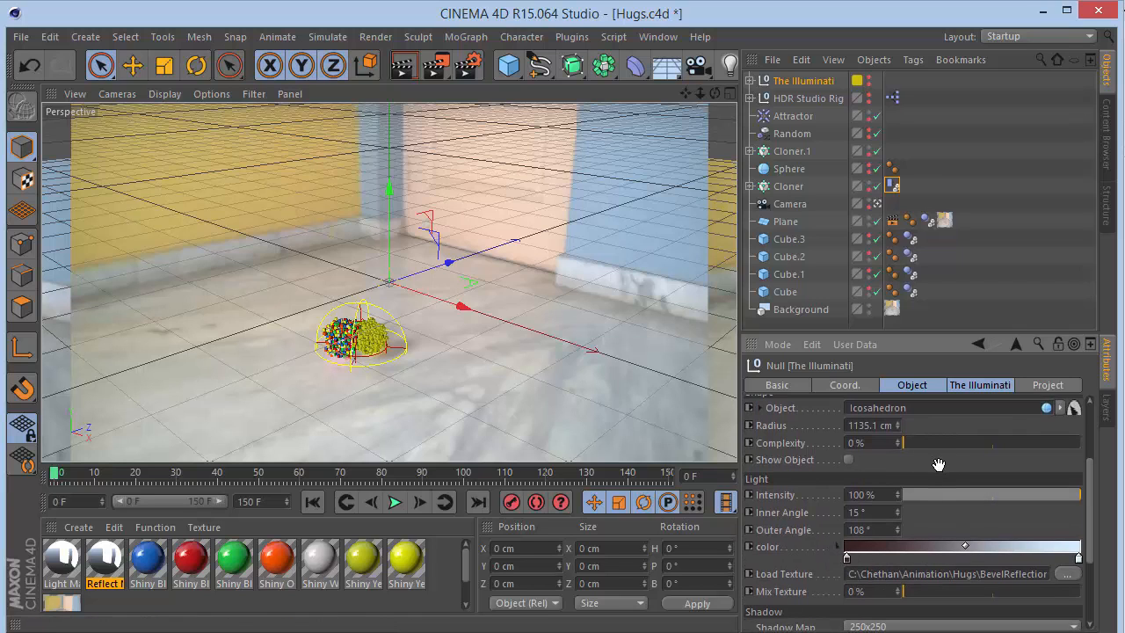
left_click_drag(938, 461, 954, 595)
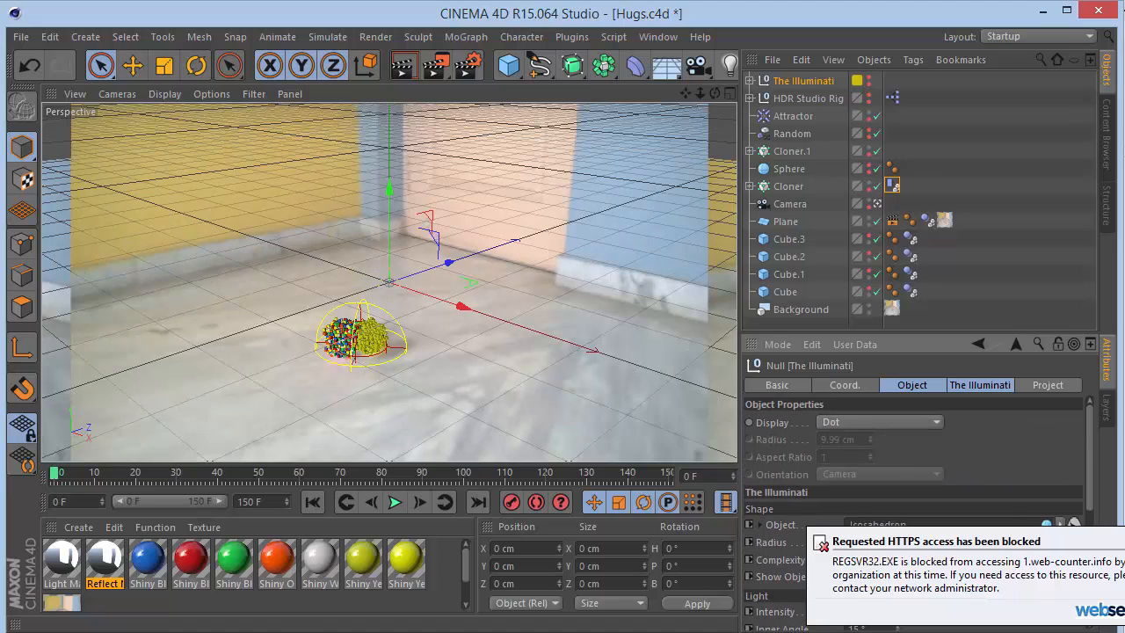
left_click(1107, 541)
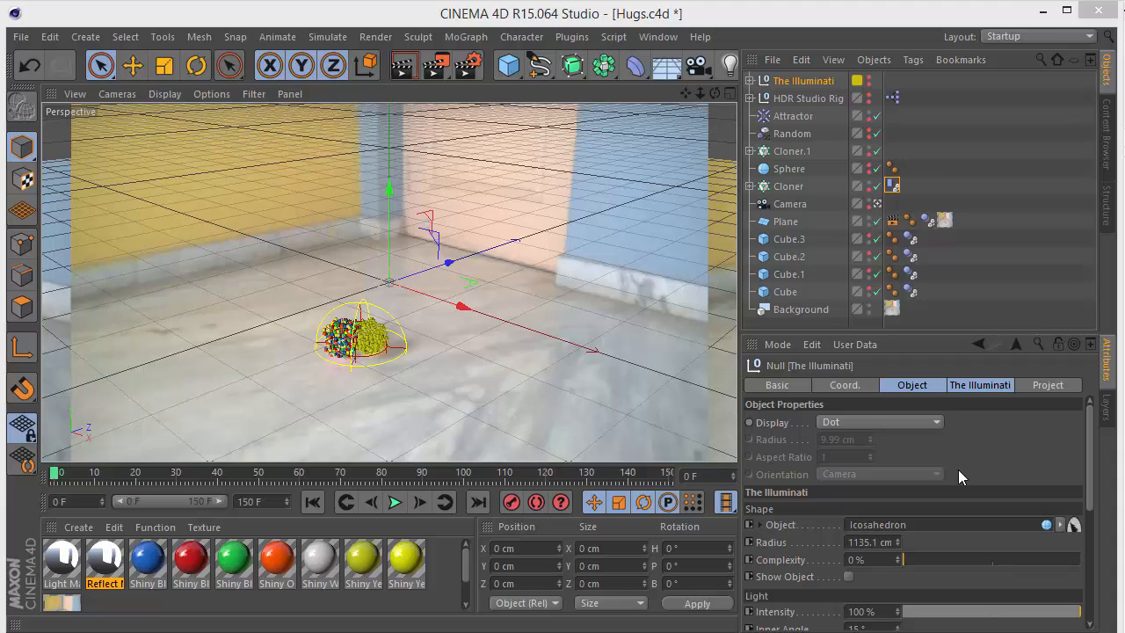
- Rename the Cloner.1 object to Yellow and the Cloner object to Color
left_click(868, 306)
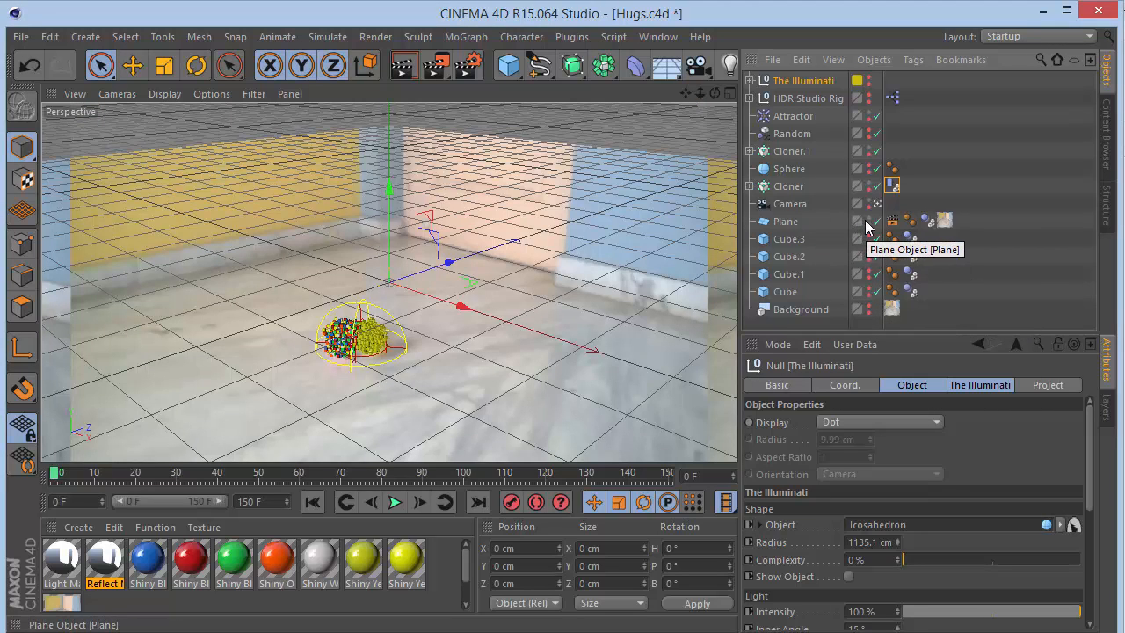
left_click(780, 223)
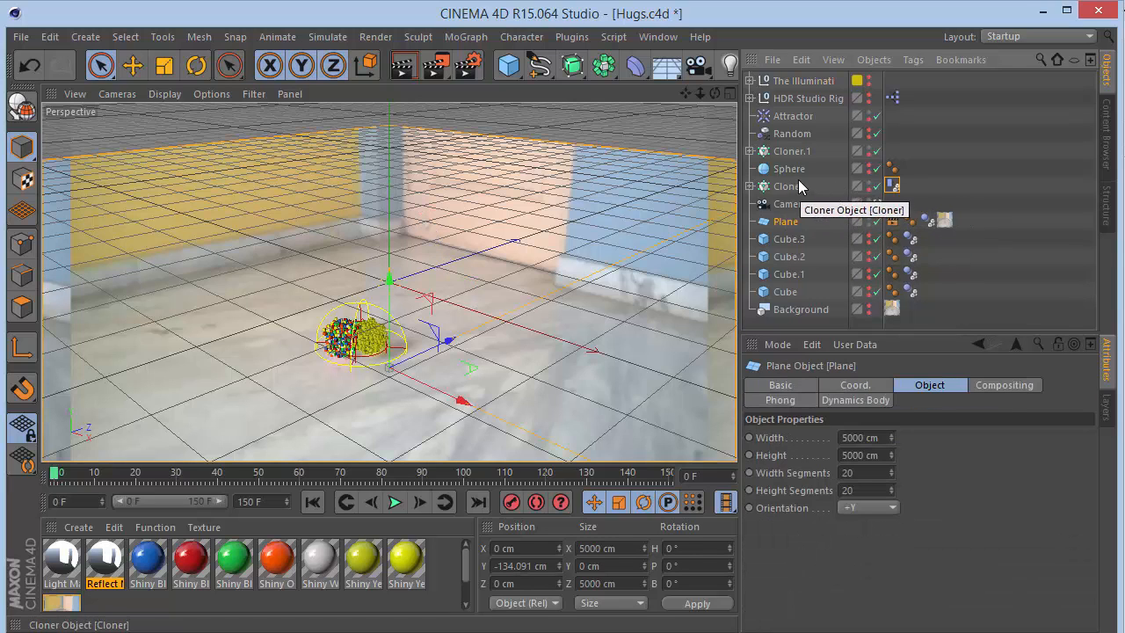
left_click(798, 182)
left_click(795, 151)
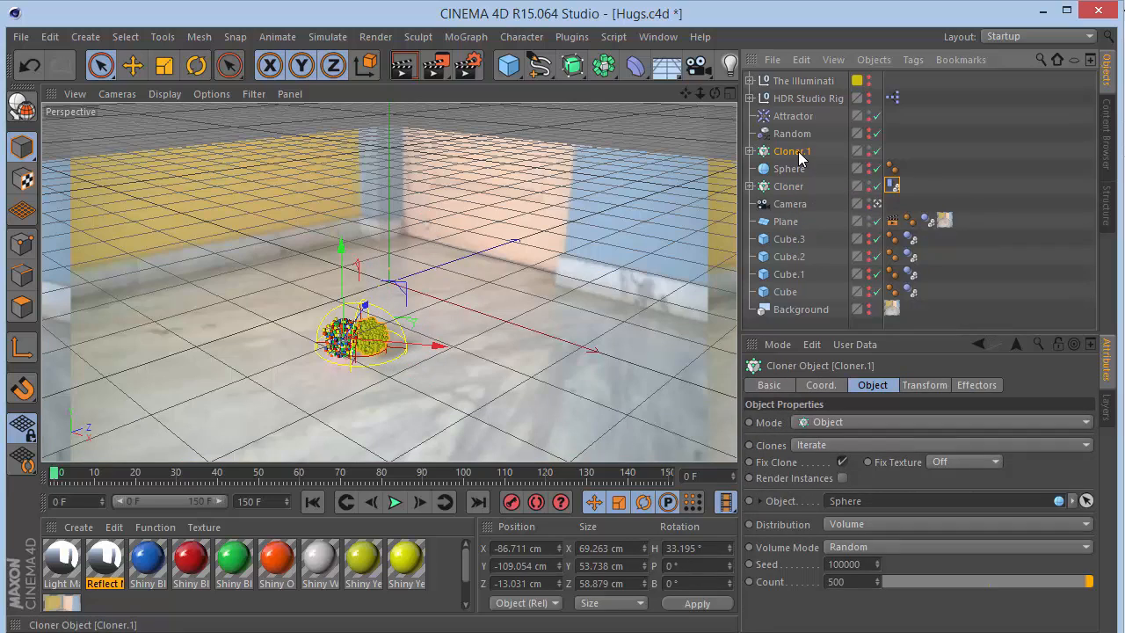
double_click(797, 152)
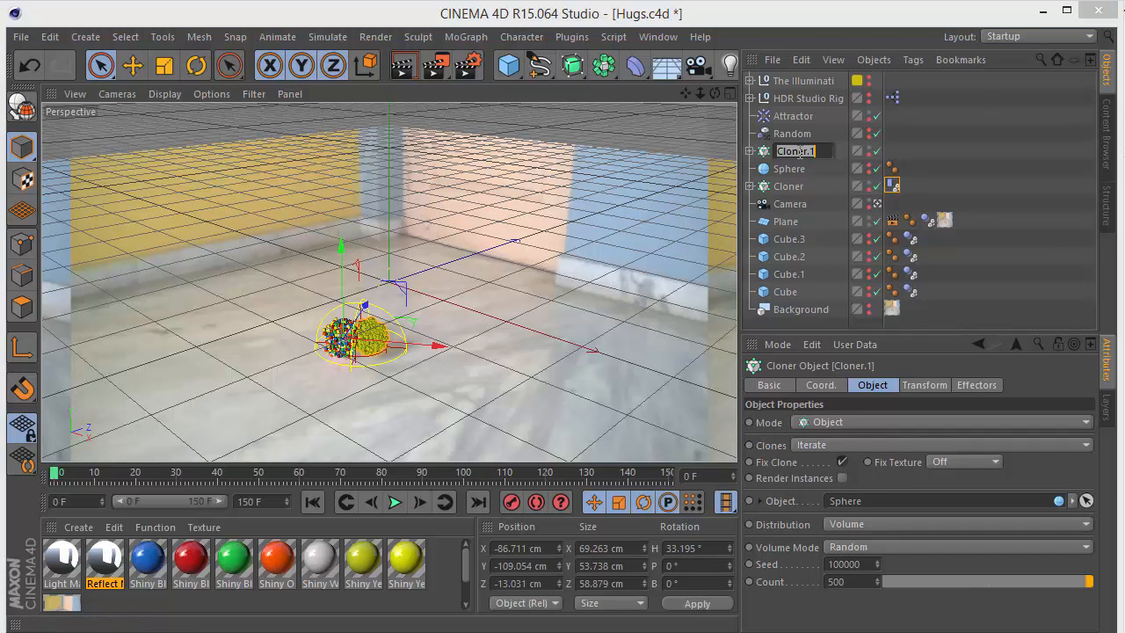
type("Yellow")
key("Down")
key("Down")
type("Color")
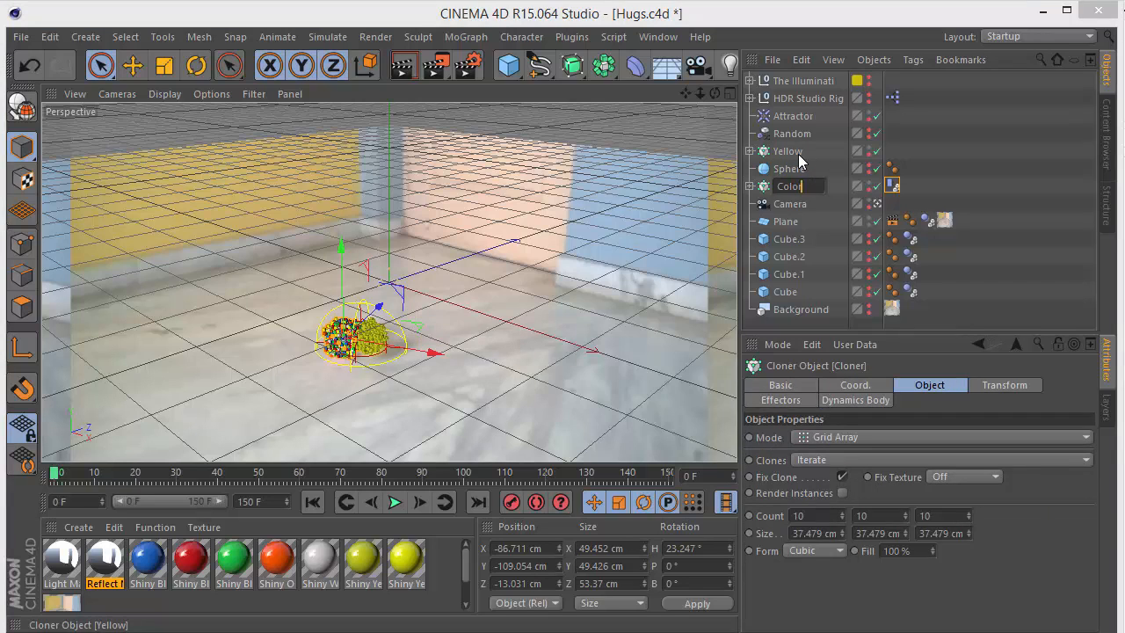
key("Return")
- Toggle the visibility switches of the Attractor and the Color cloner
left_click(796, 134)
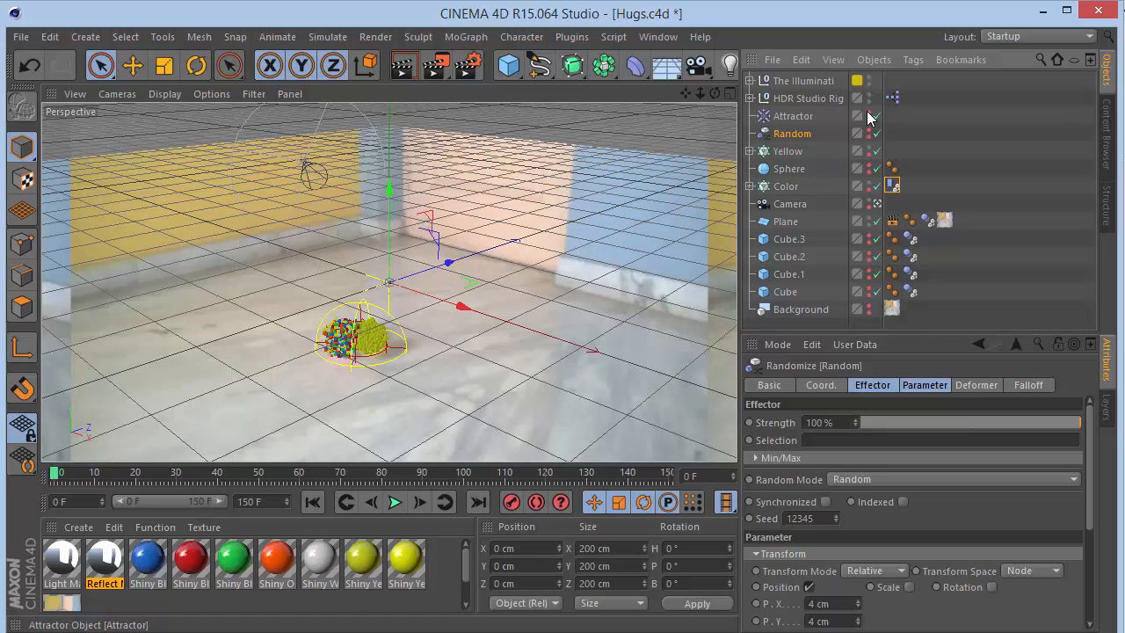
left_click(868, 112)
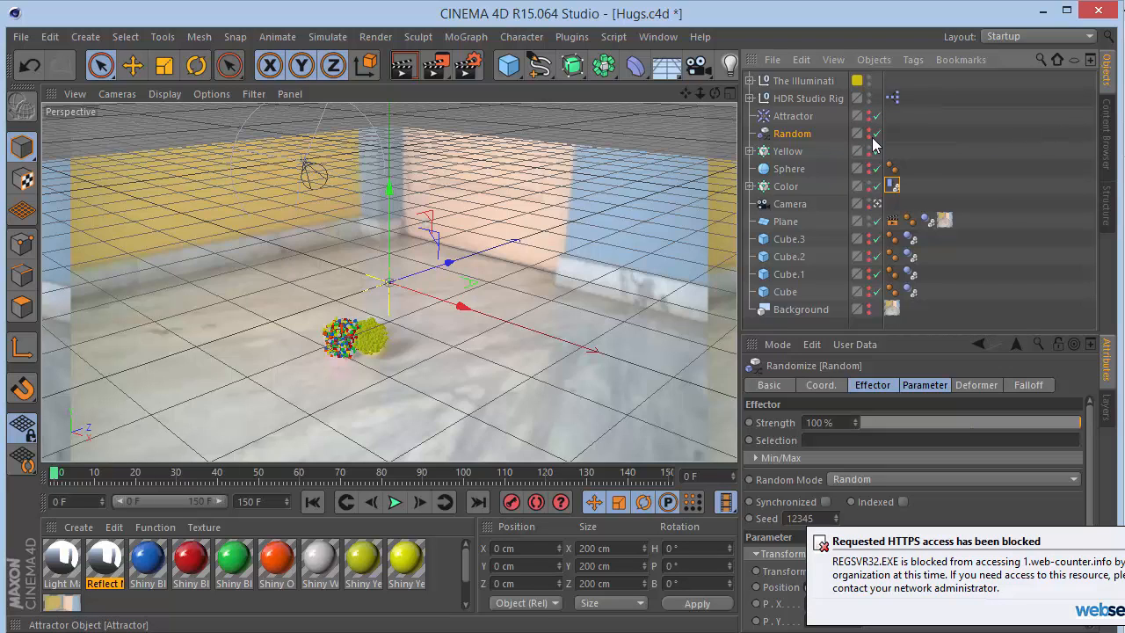
left_click(876, 187)
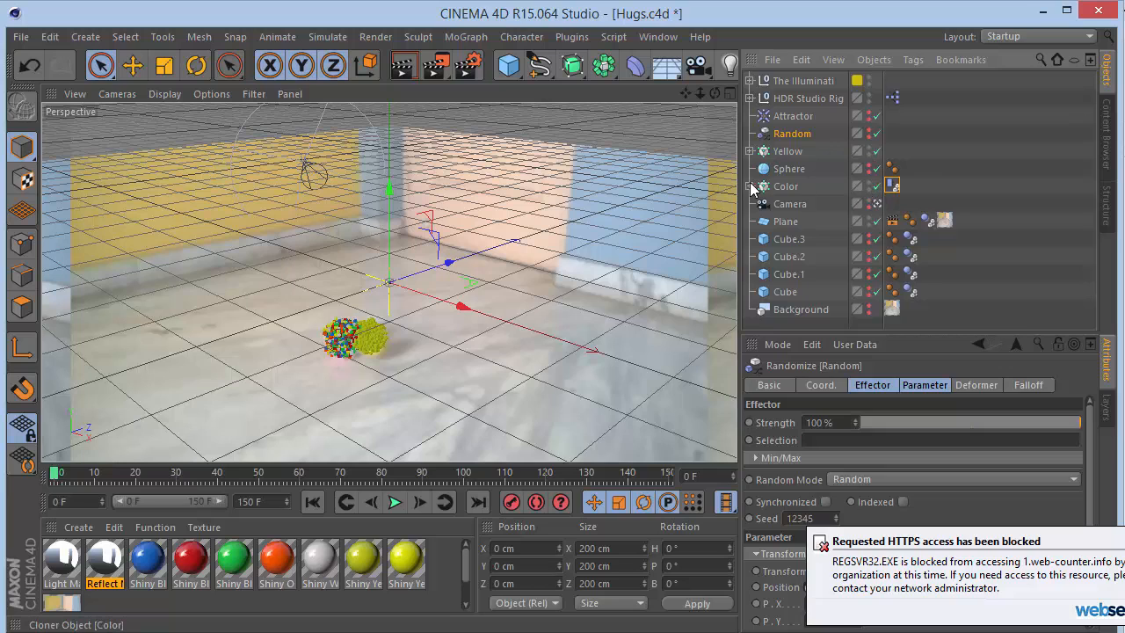
left_click(782, 186)
left_click(789, 152)
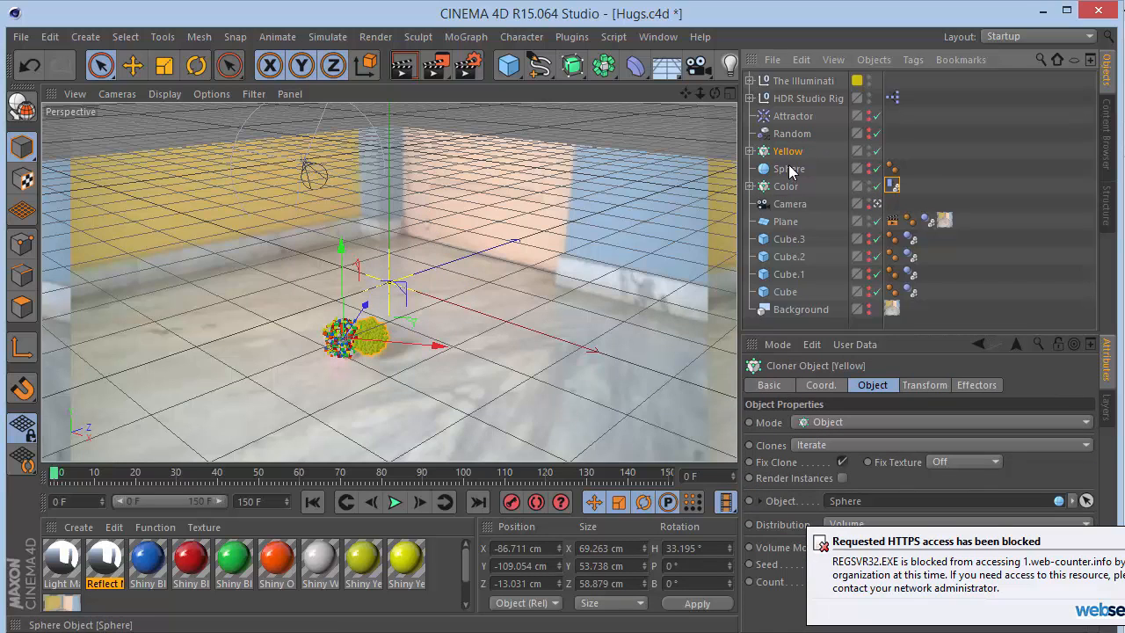
- Move the Sphere object out of the Yellow cloner so it sits above it in the object hierarchy
left_click_drag(798, 174, 796, 150)
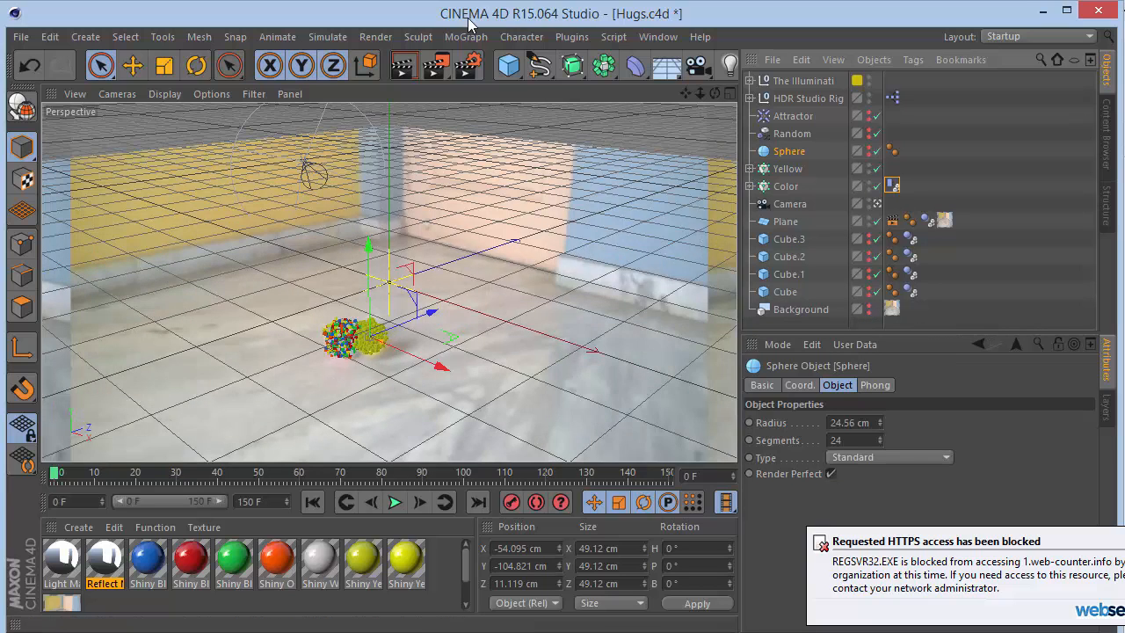
- Open the render settings and review the Global Illumination, Irradiance Cache, Ambient Occlusion and renderer options
left_click(468, 61)
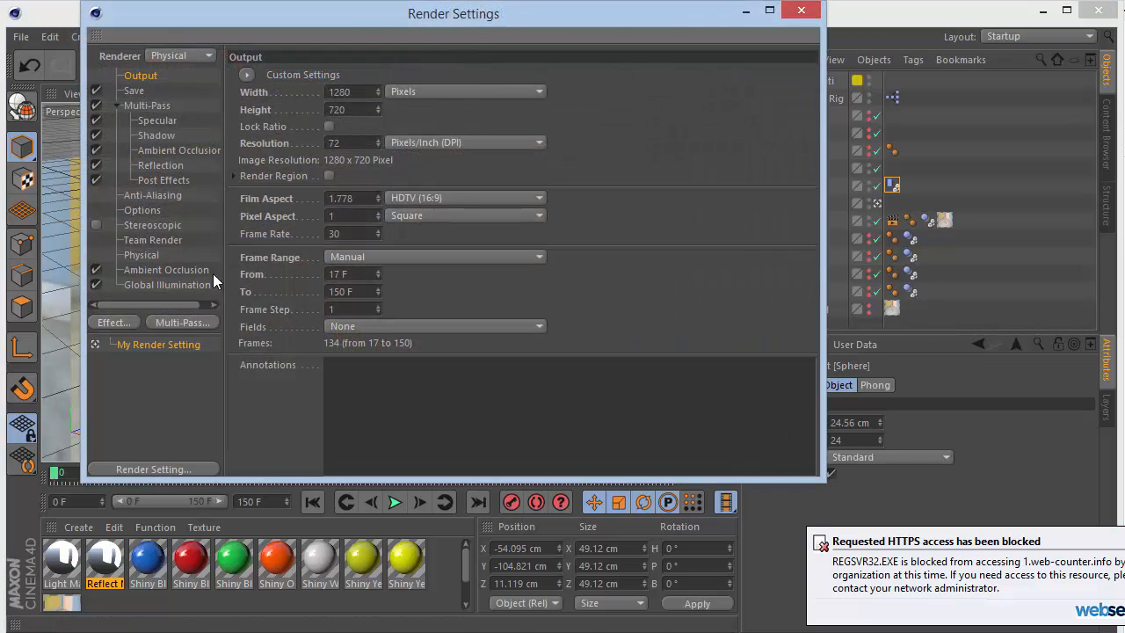
left_click(185, 285)
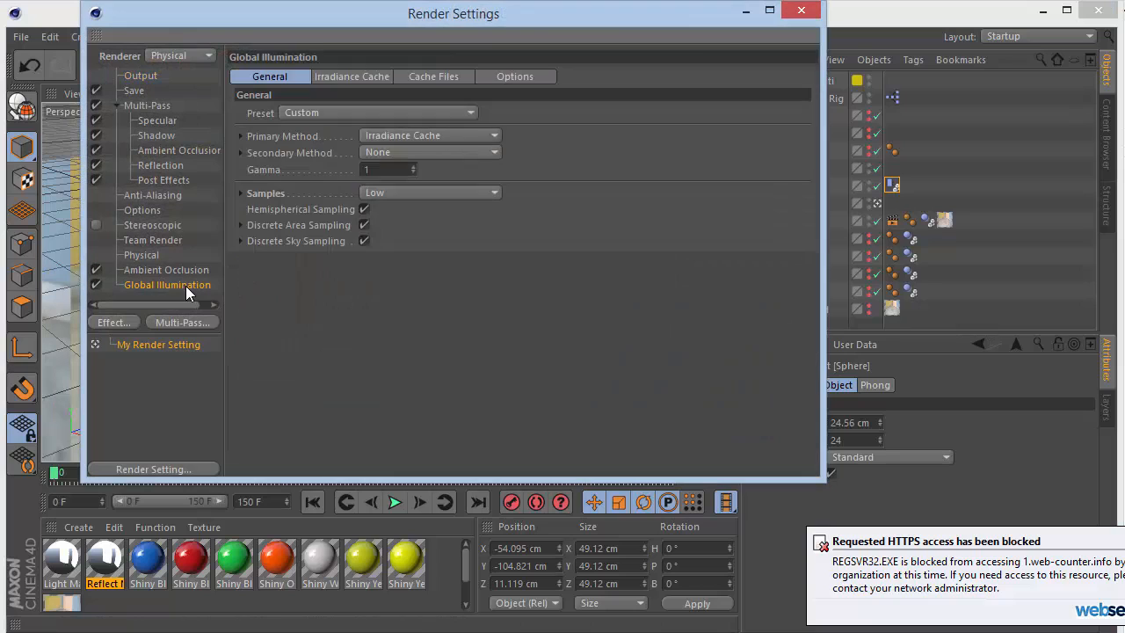
left_click(378, 192)
left_click(378, 193)
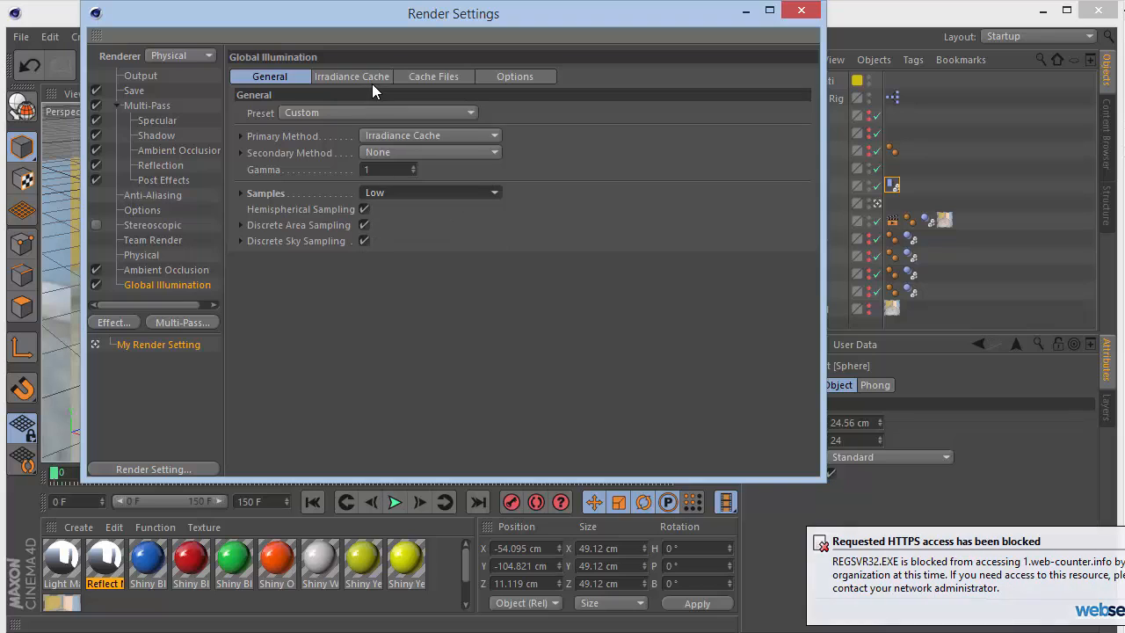
left_click(370, 77)
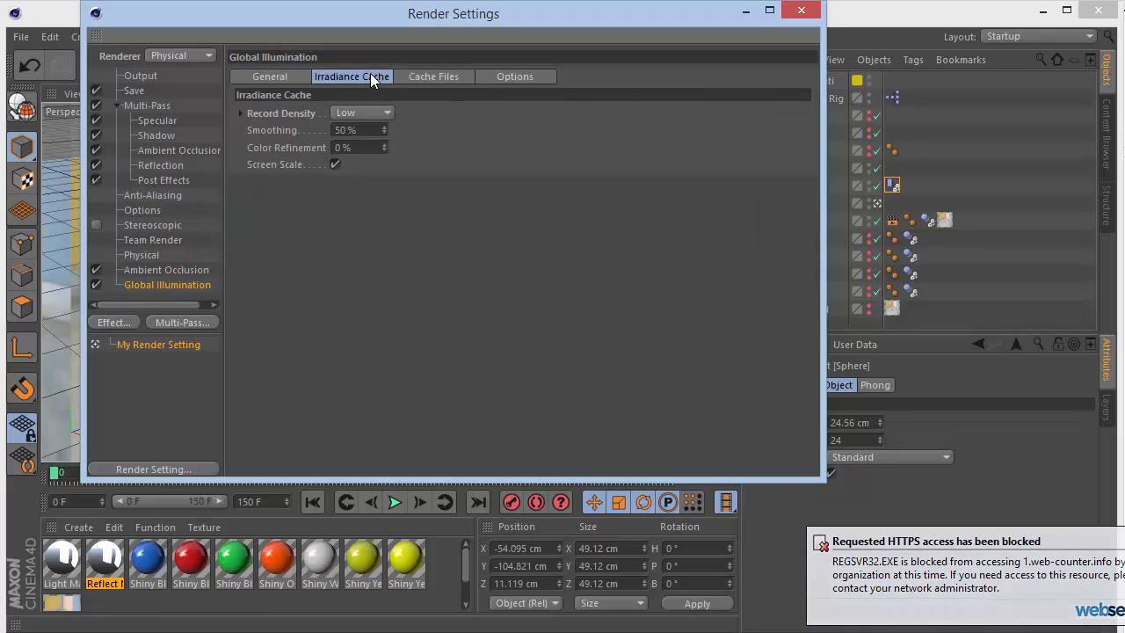
left_click(297, 81)
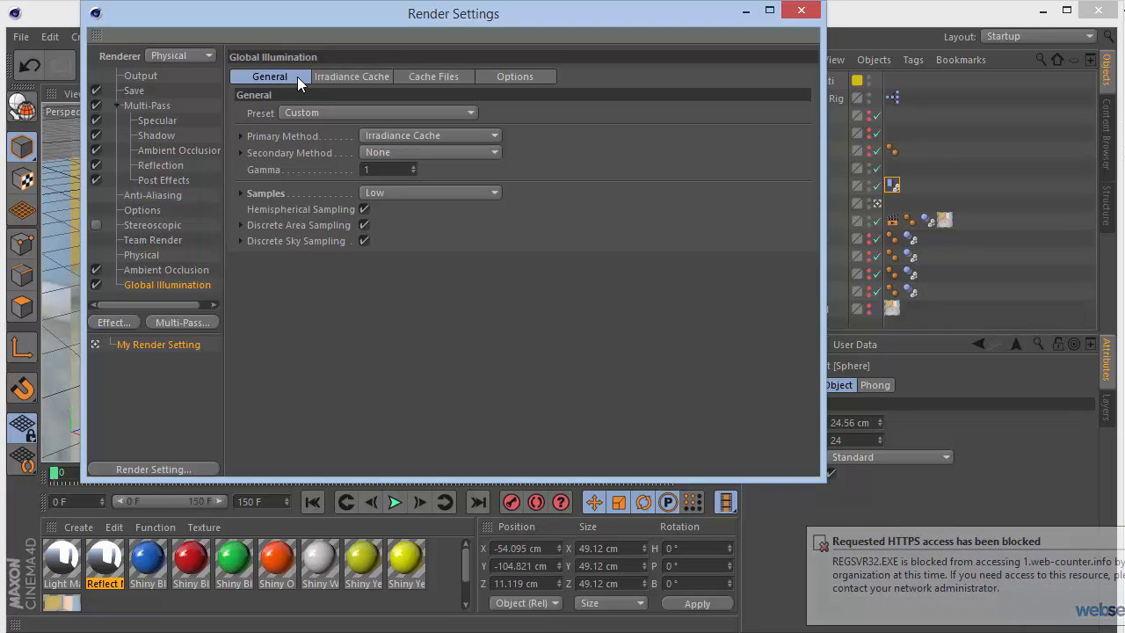
left_click(200, 271)
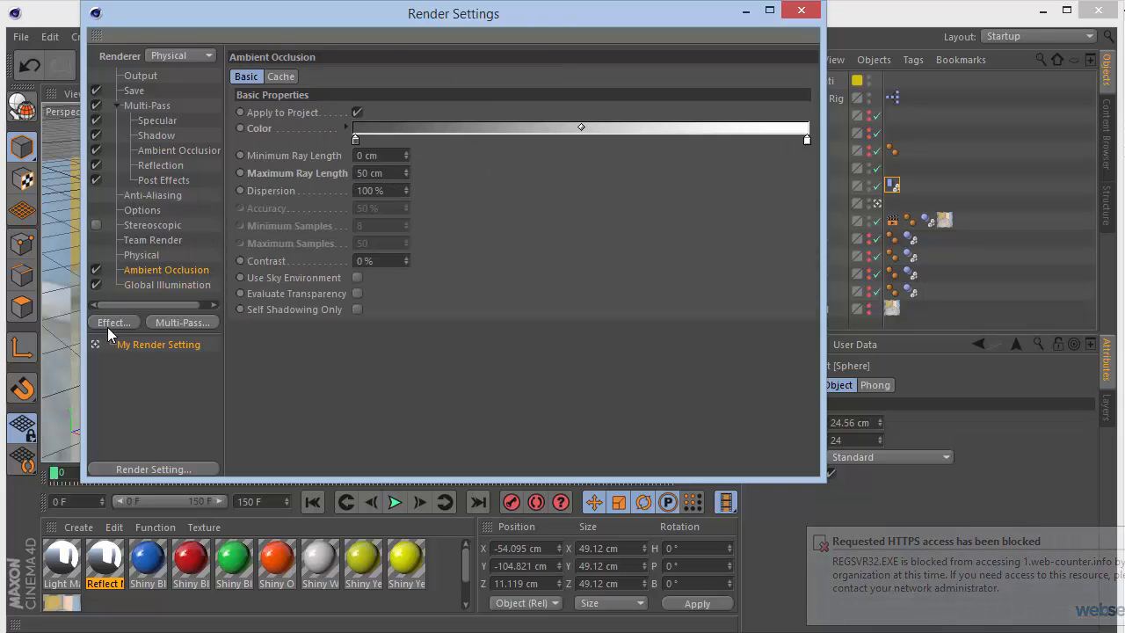
left_click(185, 56)
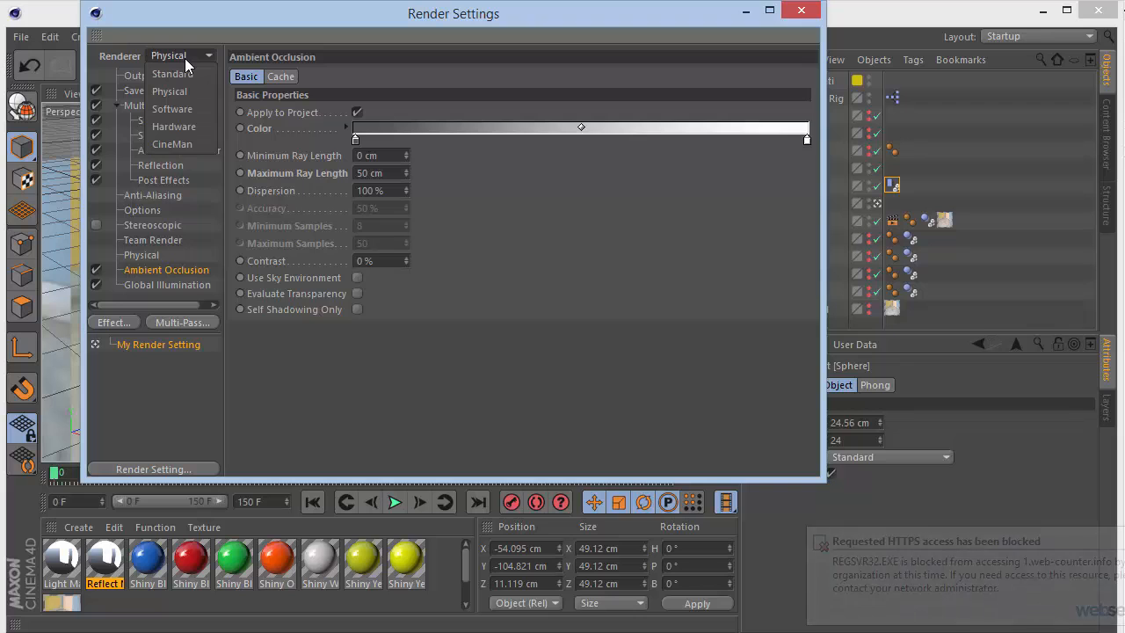
left_click(185, 56)
left_click(185, 56)
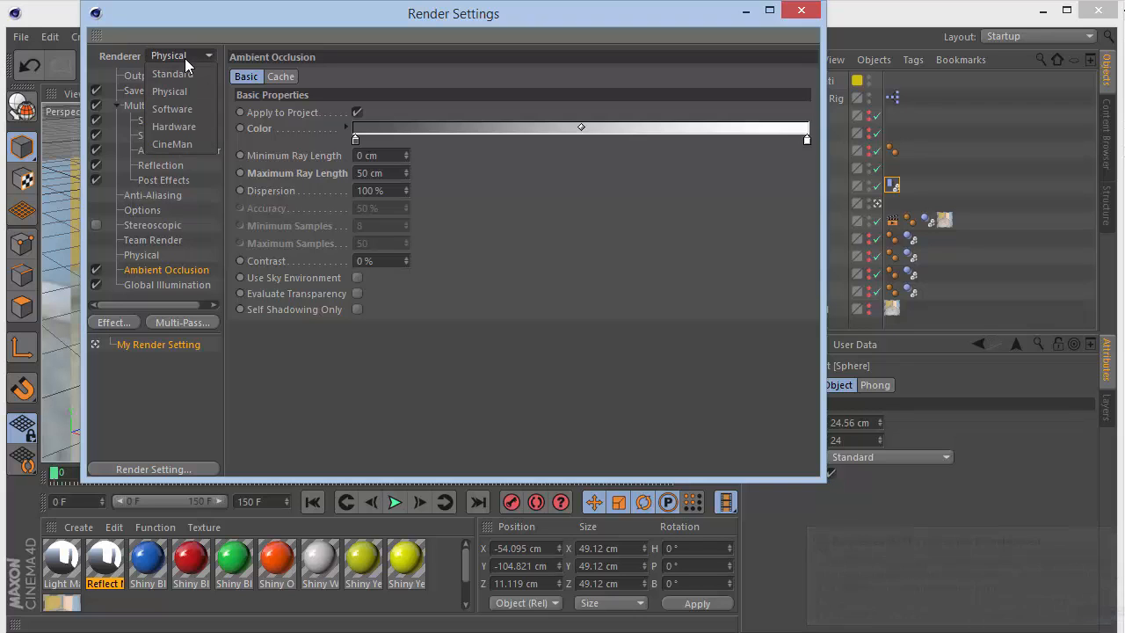
left_click(208, 205)
- Enable Straight Alpha for the regular image in the Save settings
left_click(133, 91)
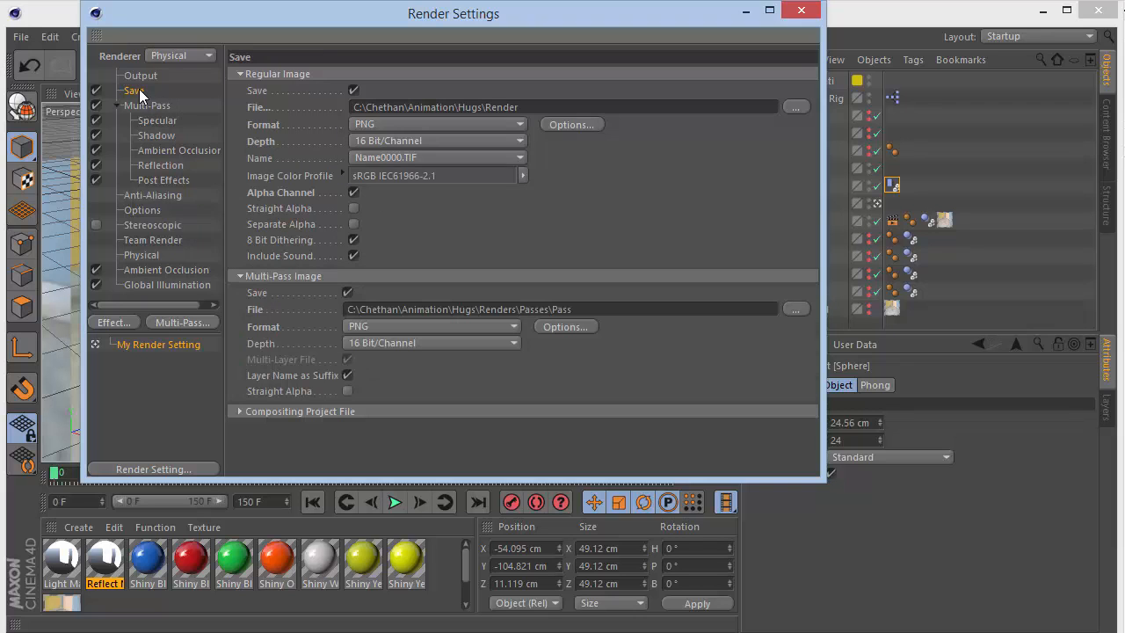
left_click(441, 121)
left_click(436, 125)
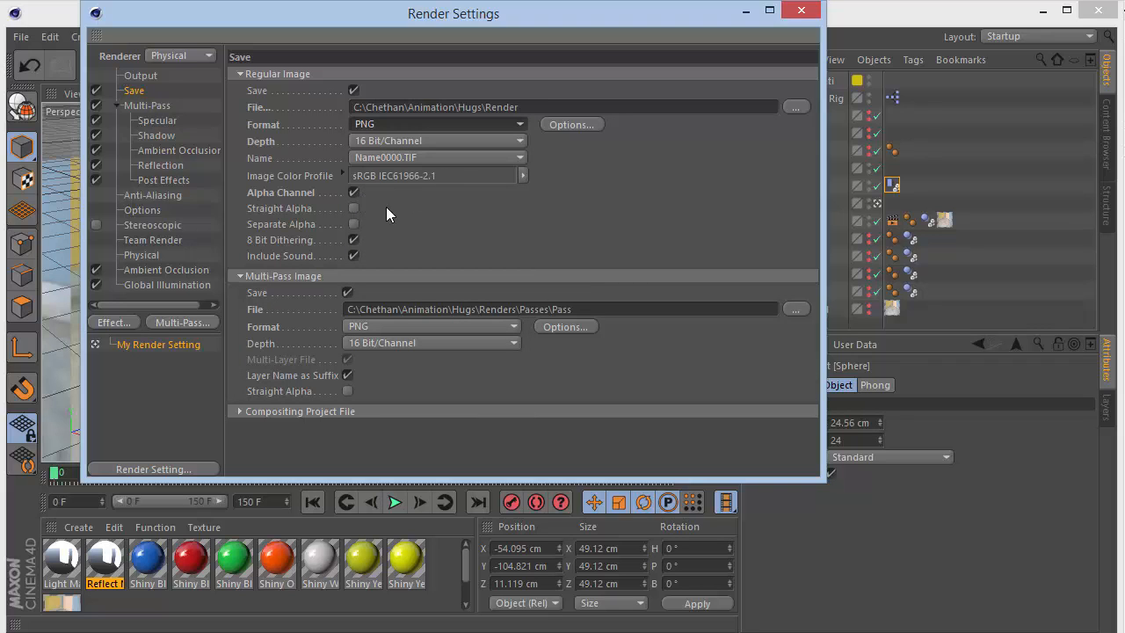
left_click(353, 209)
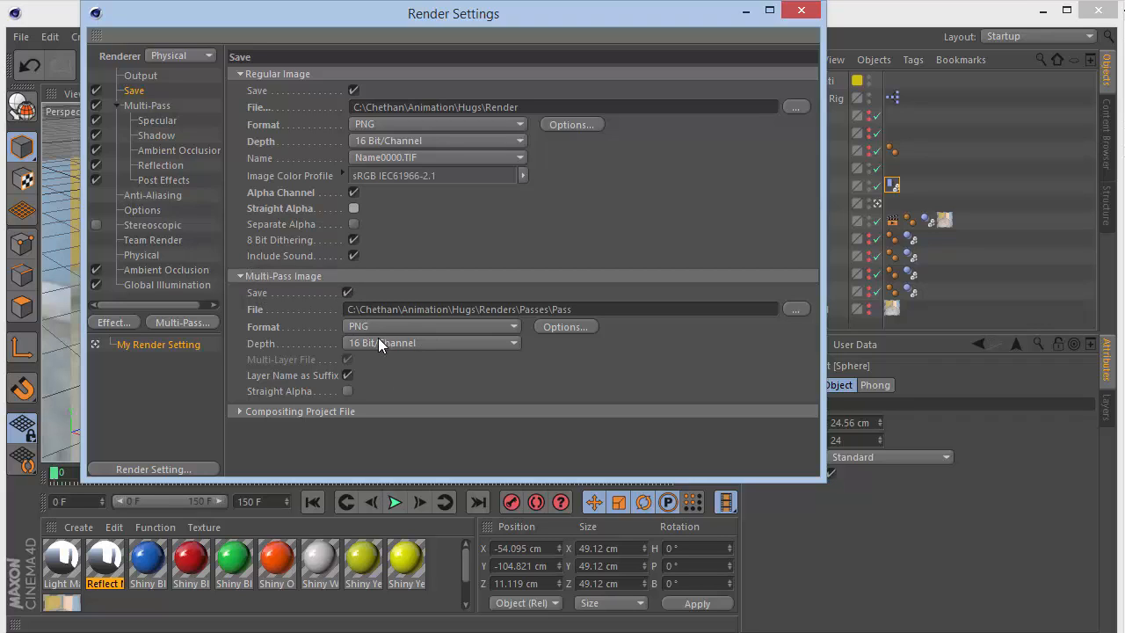
left_click(147, 107)
left_click(164, 181)
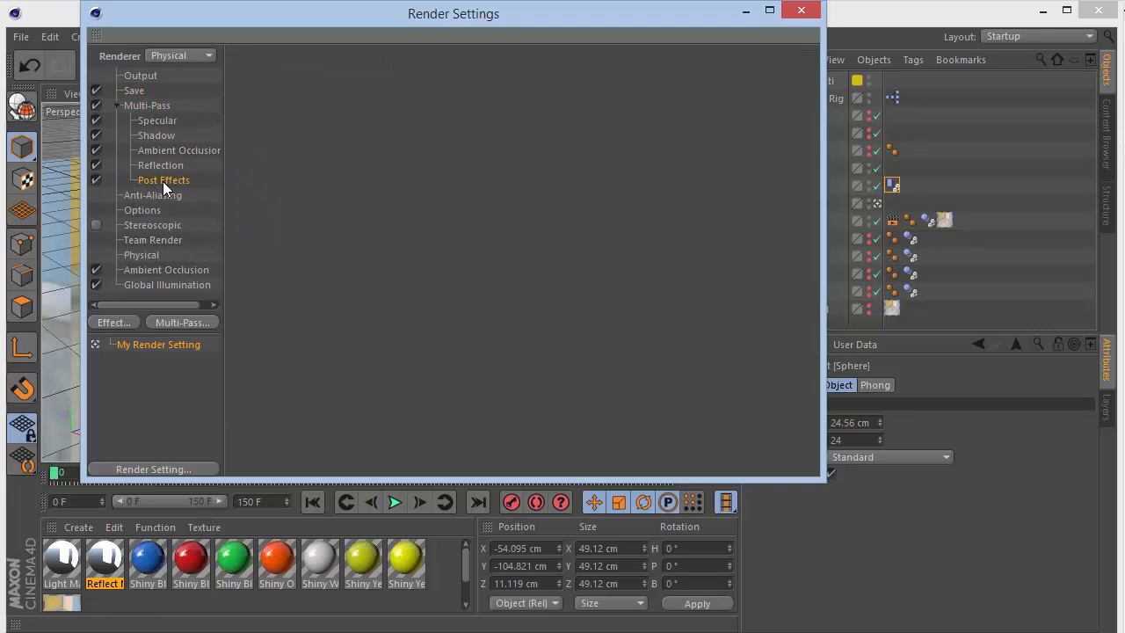
right_click(162, 181)
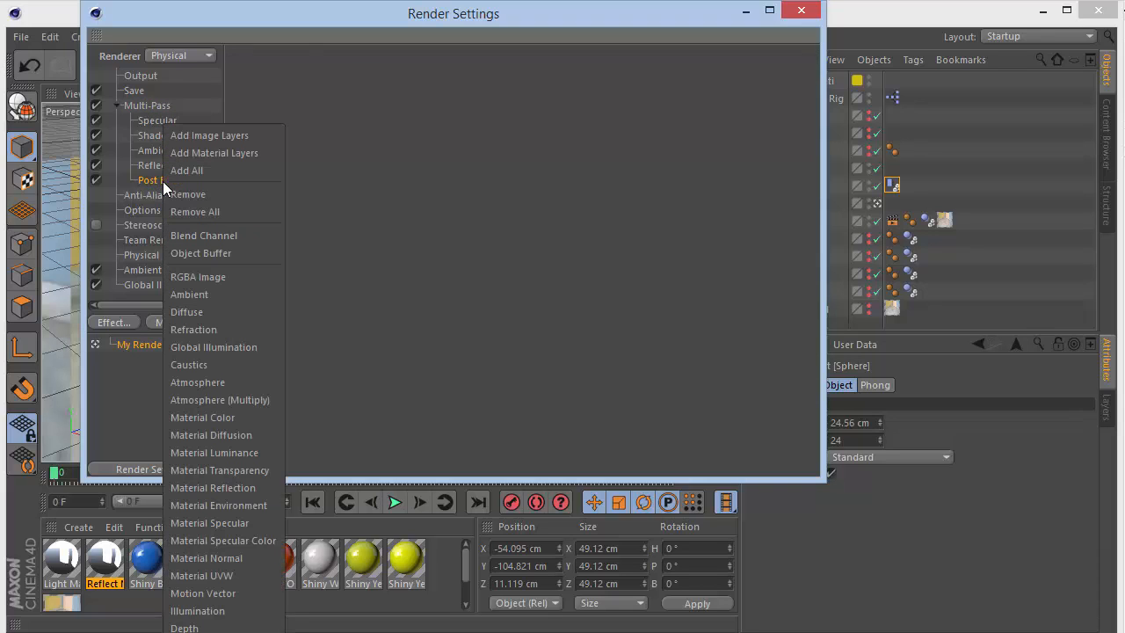
left_click(359, 170)
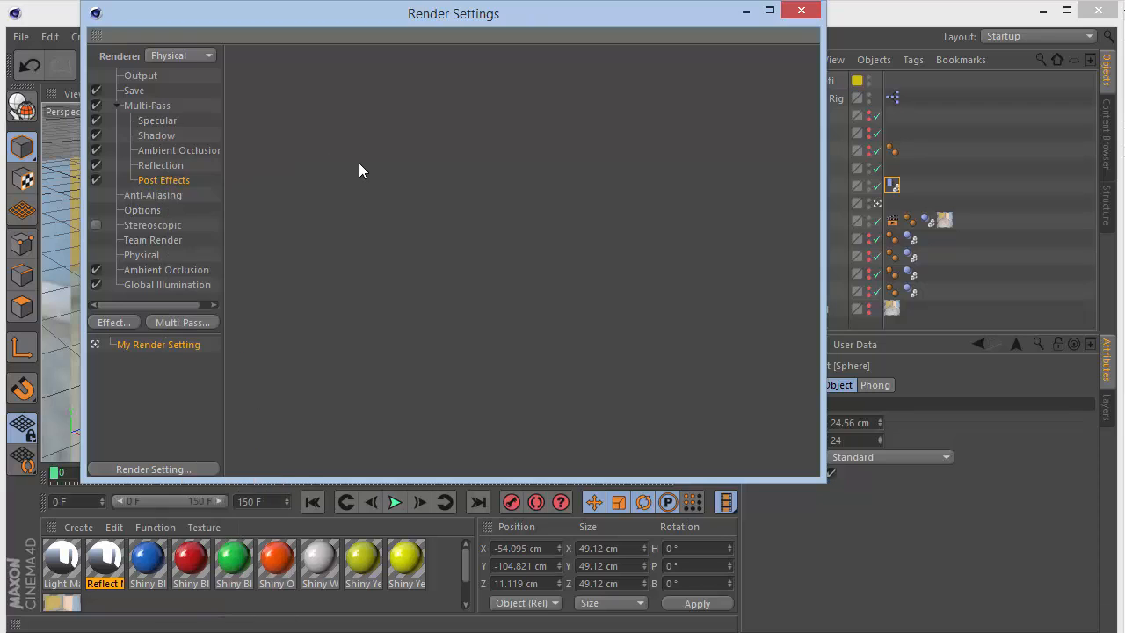
right_click(177, 183)
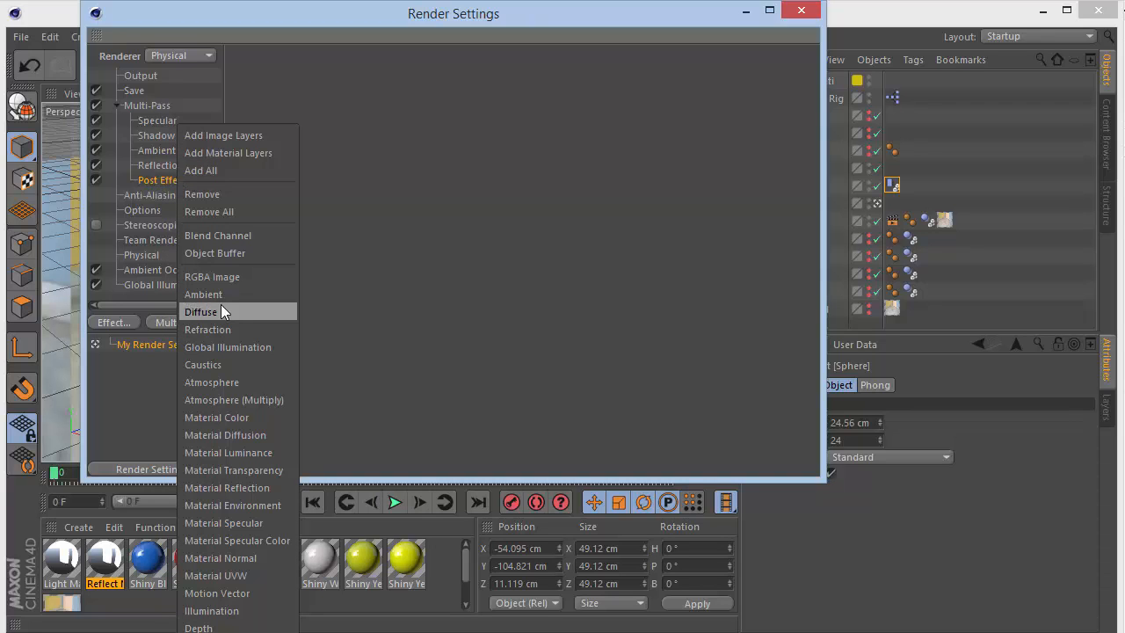
left_click(378, 261)
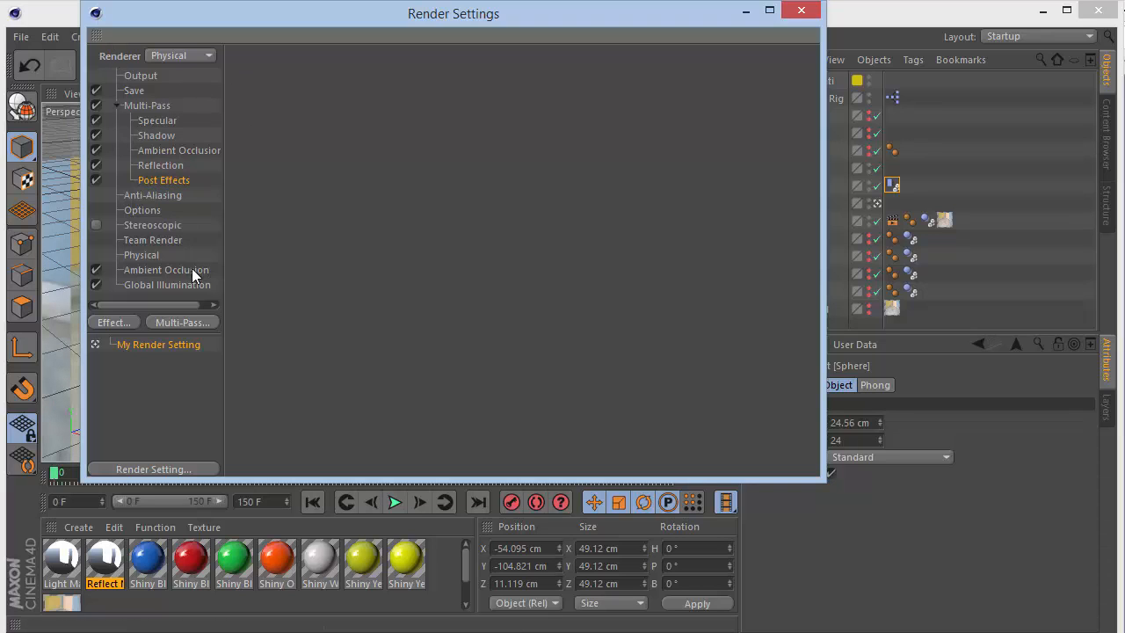
left_click(153, 468)
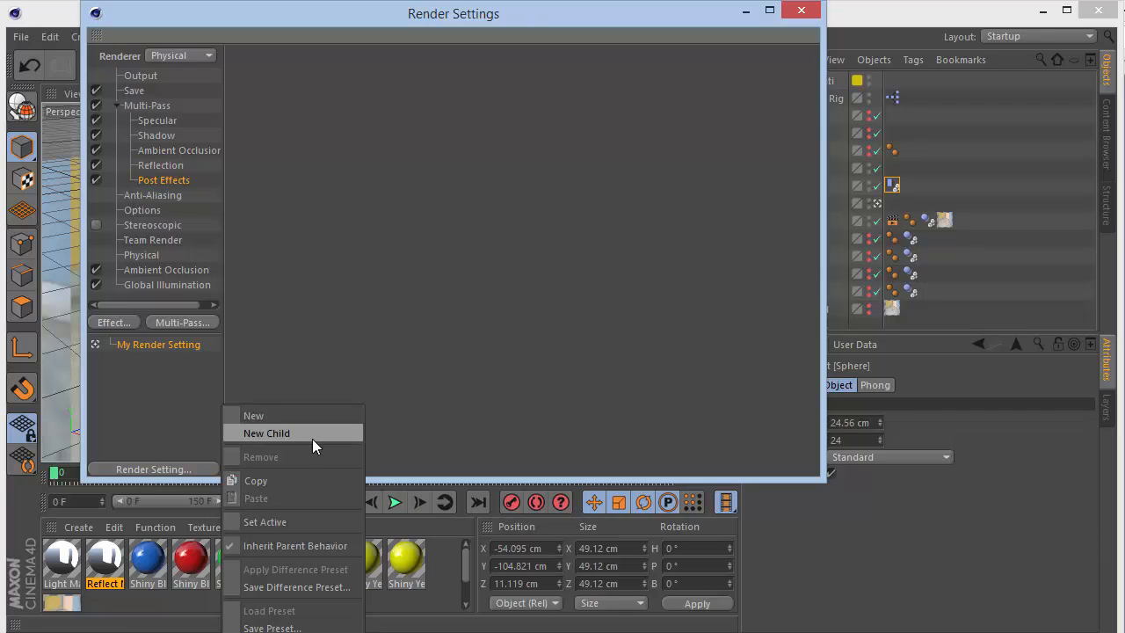
left_click(167, 343)
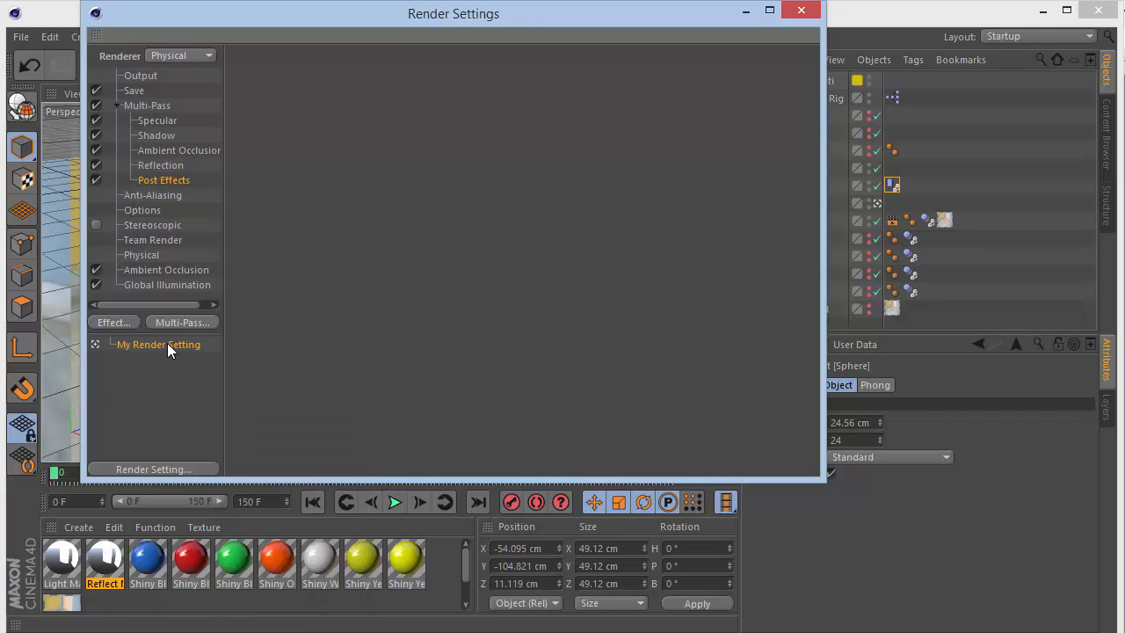
double_click(167, 343)
key("Return")
- Disable the Post Effects pass in the Multi-Pass list and collapse the list back to the Output page
right_click(149, 184)
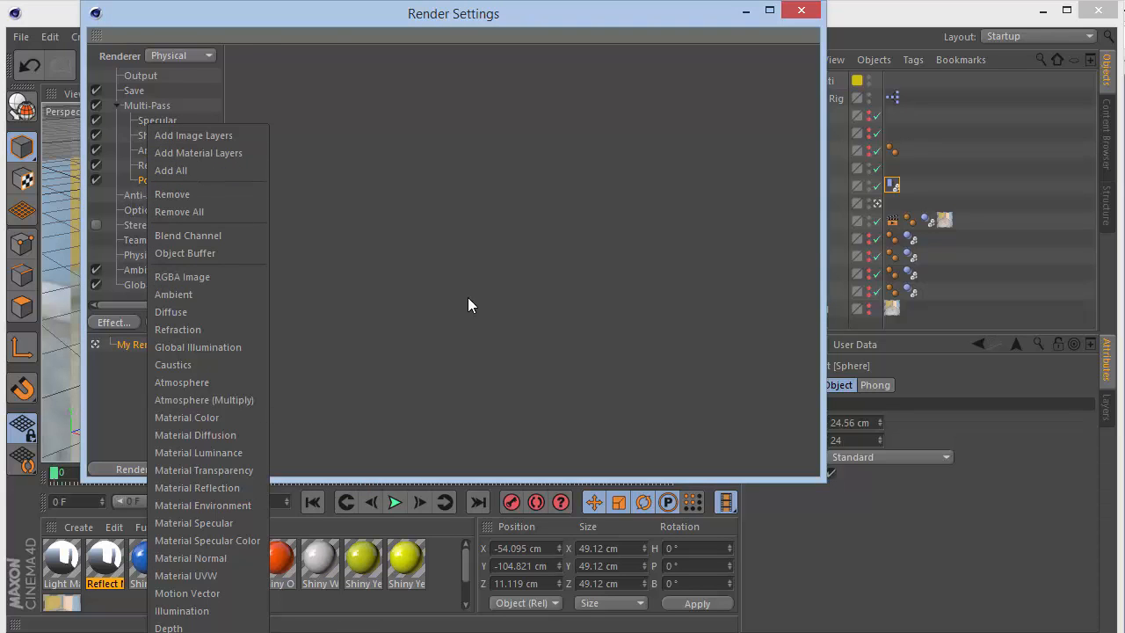
left_click(468, 297)
left_click(157, 167)
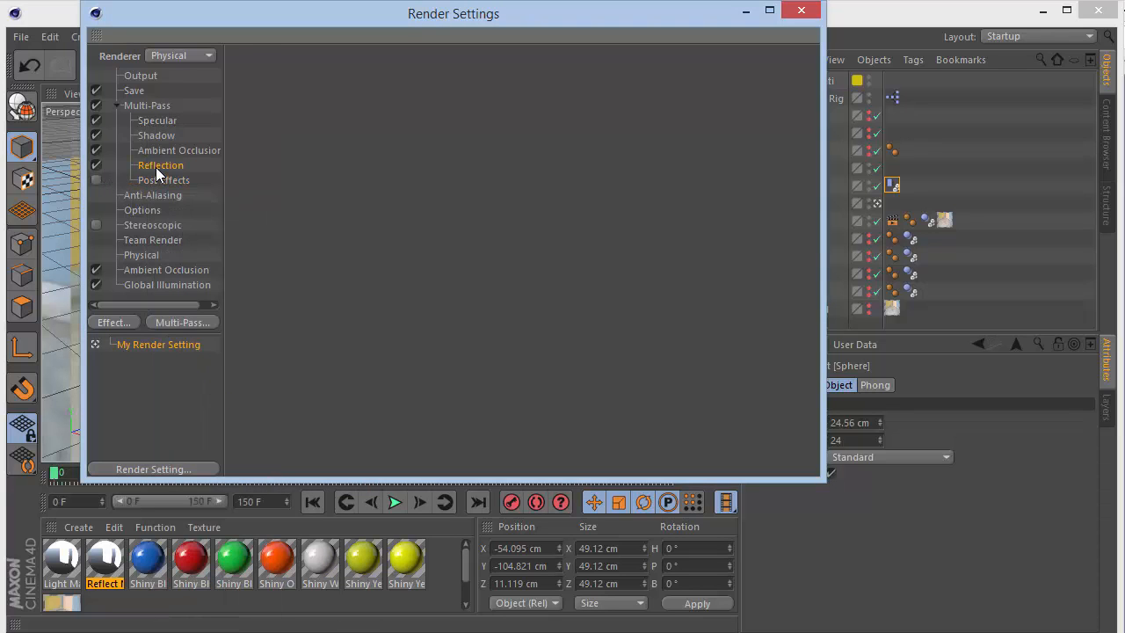
left_click(159, 122)
left_click(117, 106)
left_click(139, 77)
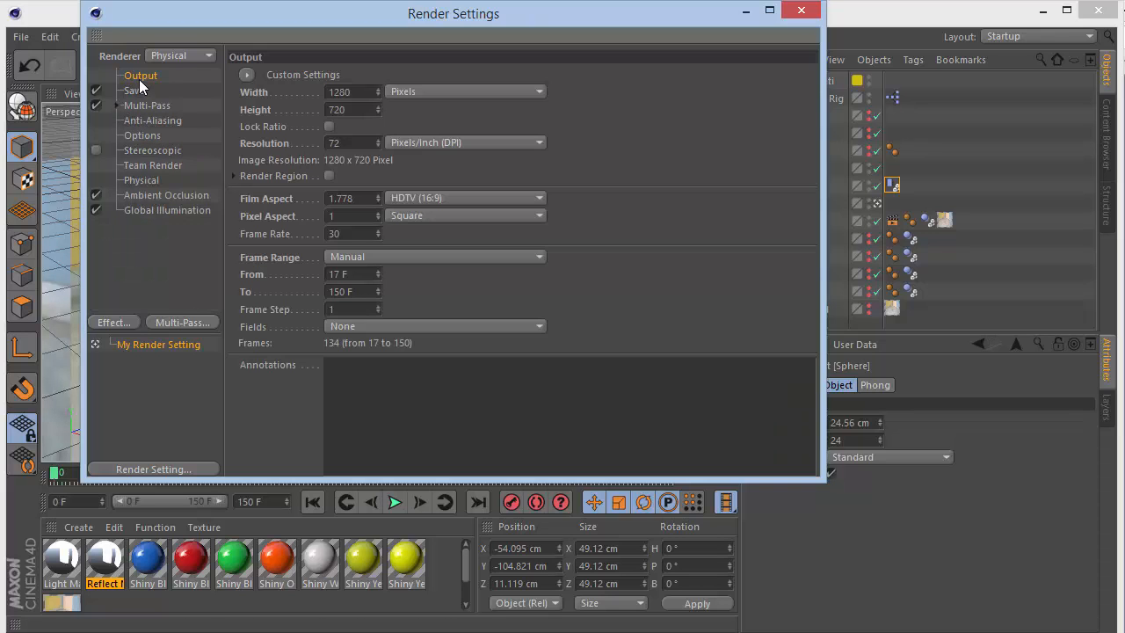
- Set the render frame range to All Frames and close the render settings
left_click(372, 260)
left_click(386, 311)
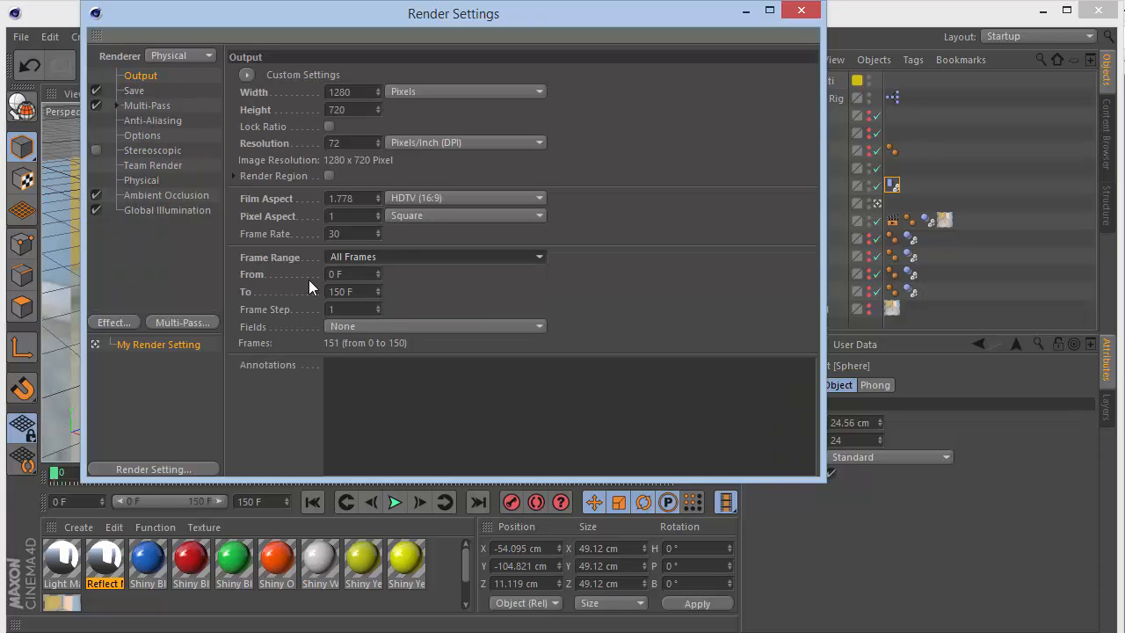
left_click(800, 10)
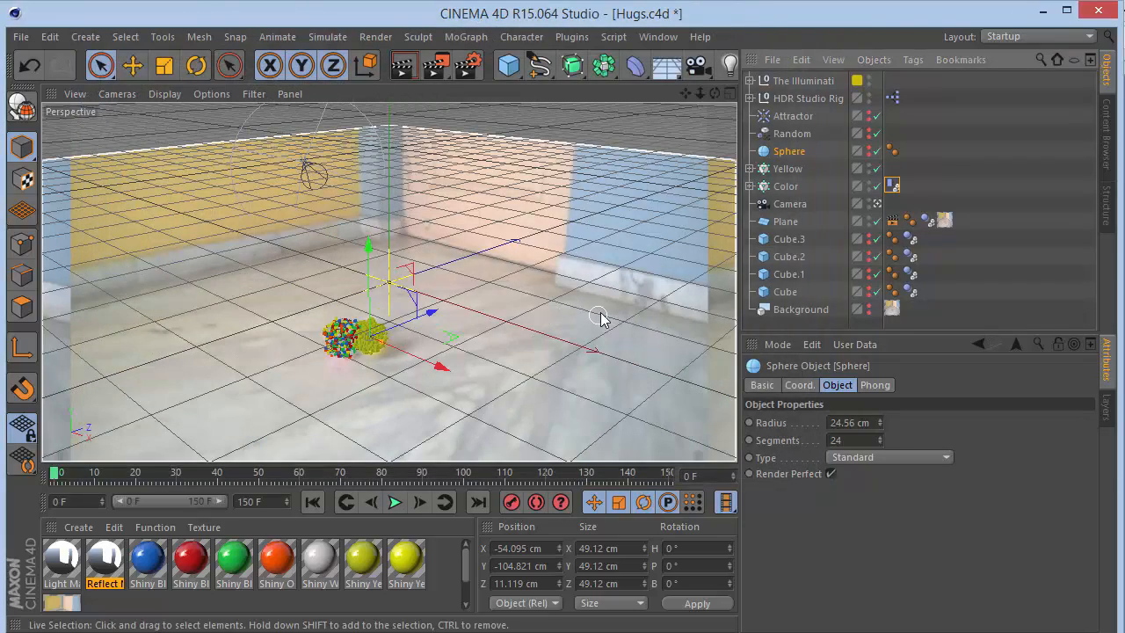
- Play back the cube animation in the viewport and stop it
left_click(479, 77)
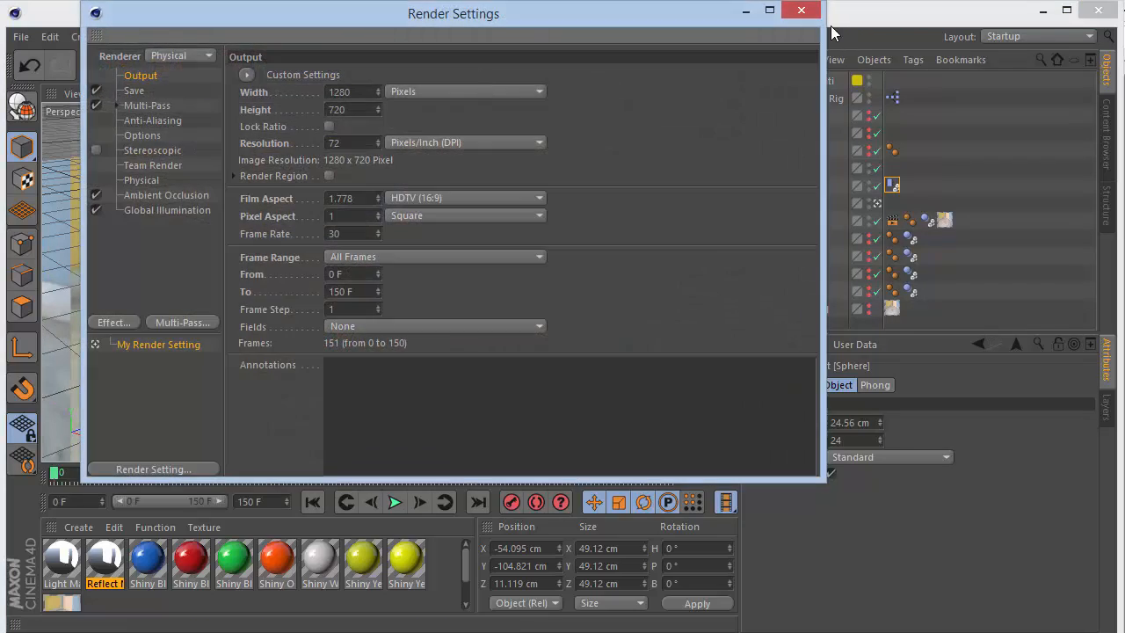
left_click(800, 10)
left_click(396, 502)
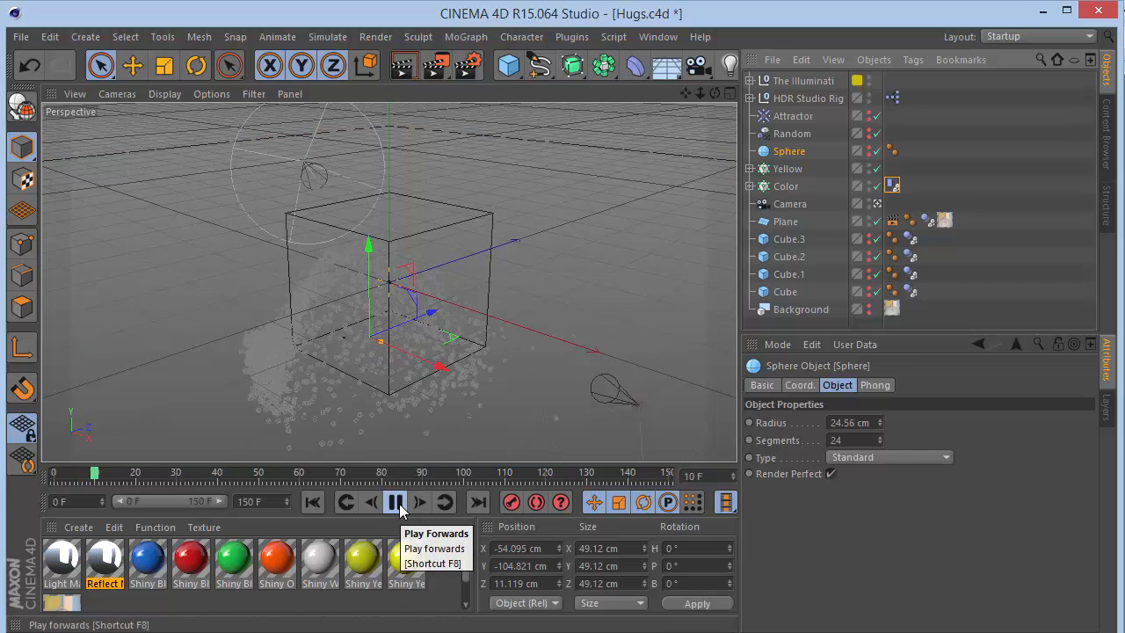
left_click(398, 506)
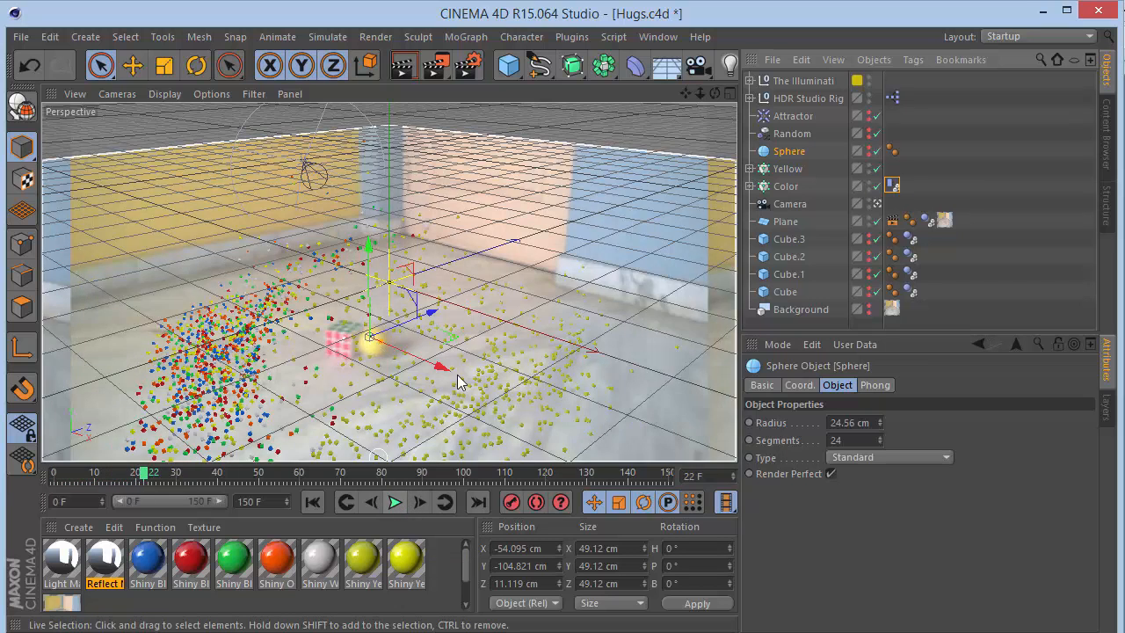
- Check the Save settings again, then render the current frame in the viewport
left_click(471, 66)
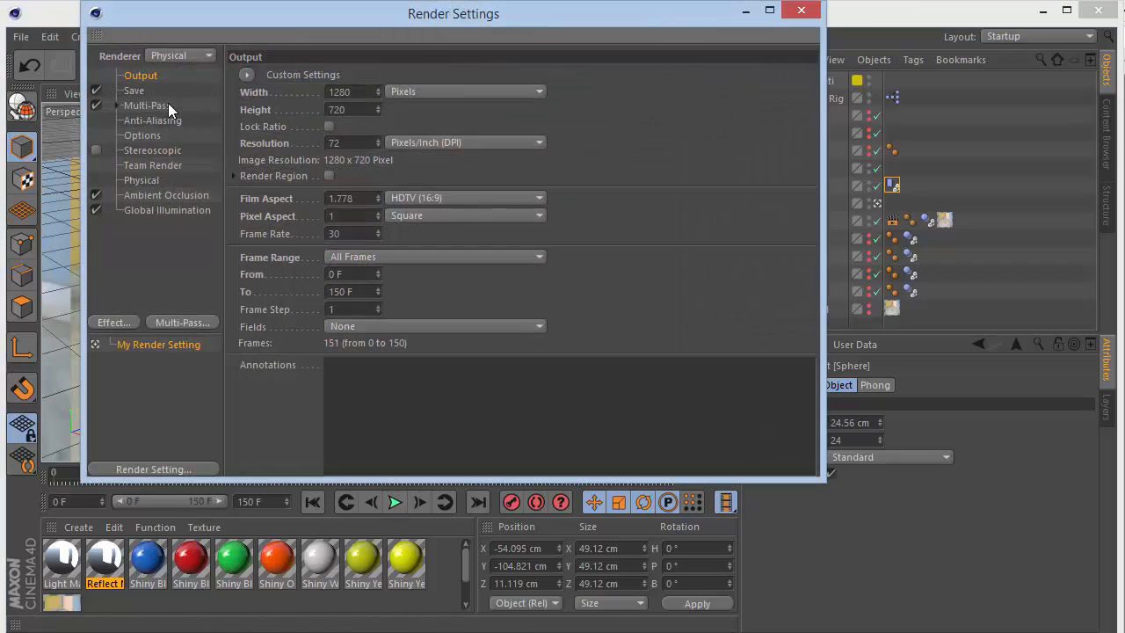
left_click(137, 92)
left_click(817, 11)
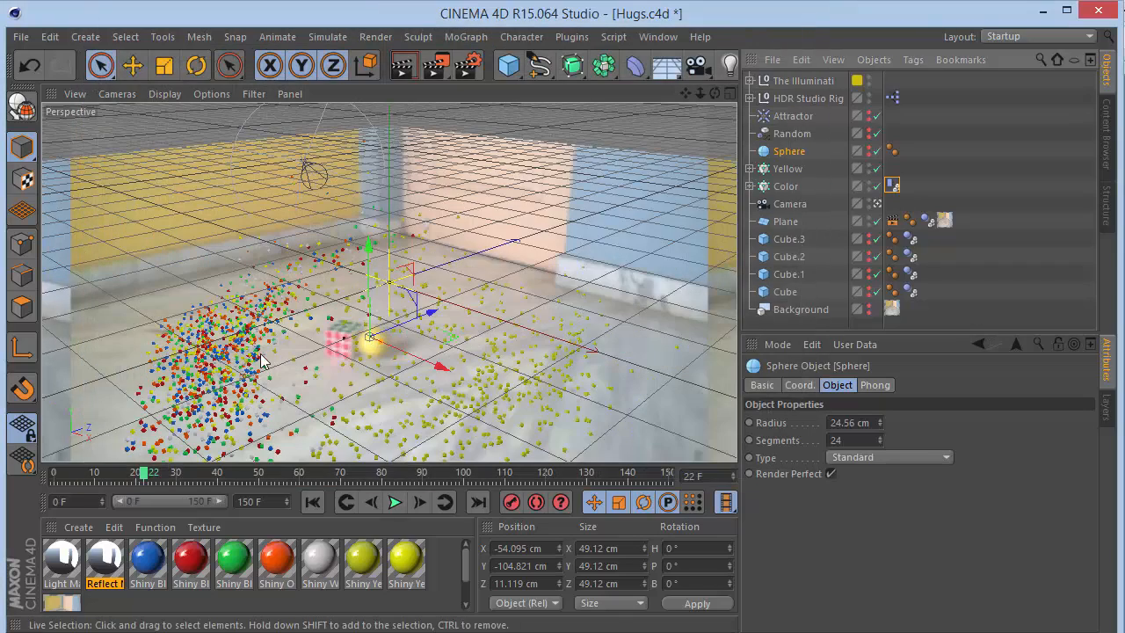
key("ctrl+r")
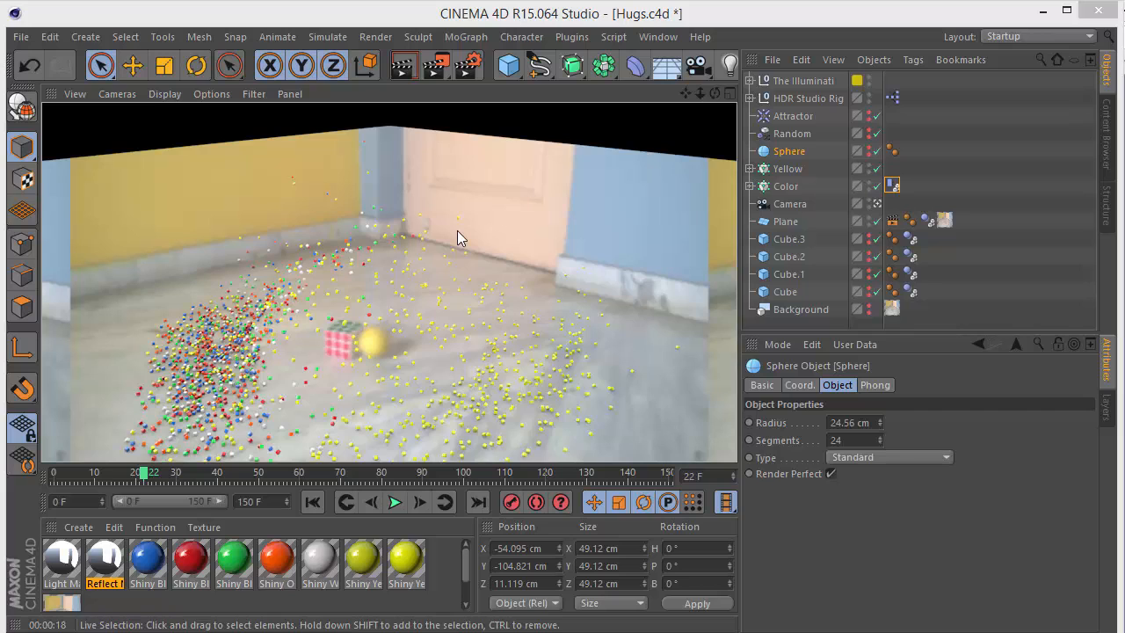
- Switch to After Effects and open the Render composition
key("alt+Tab")
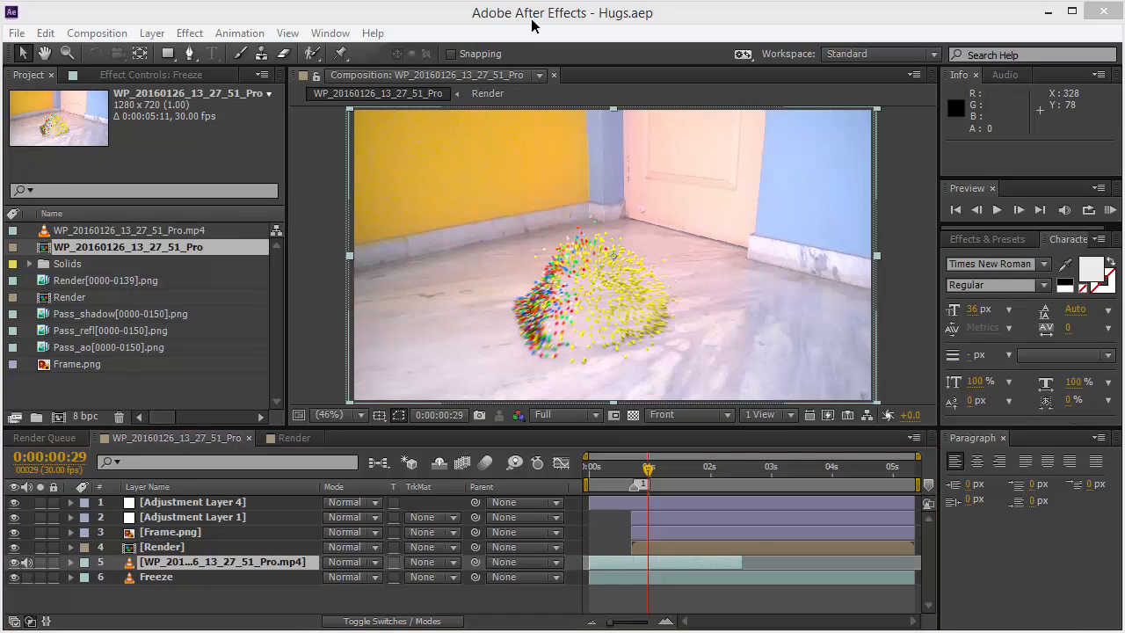
left_click(401, 23)
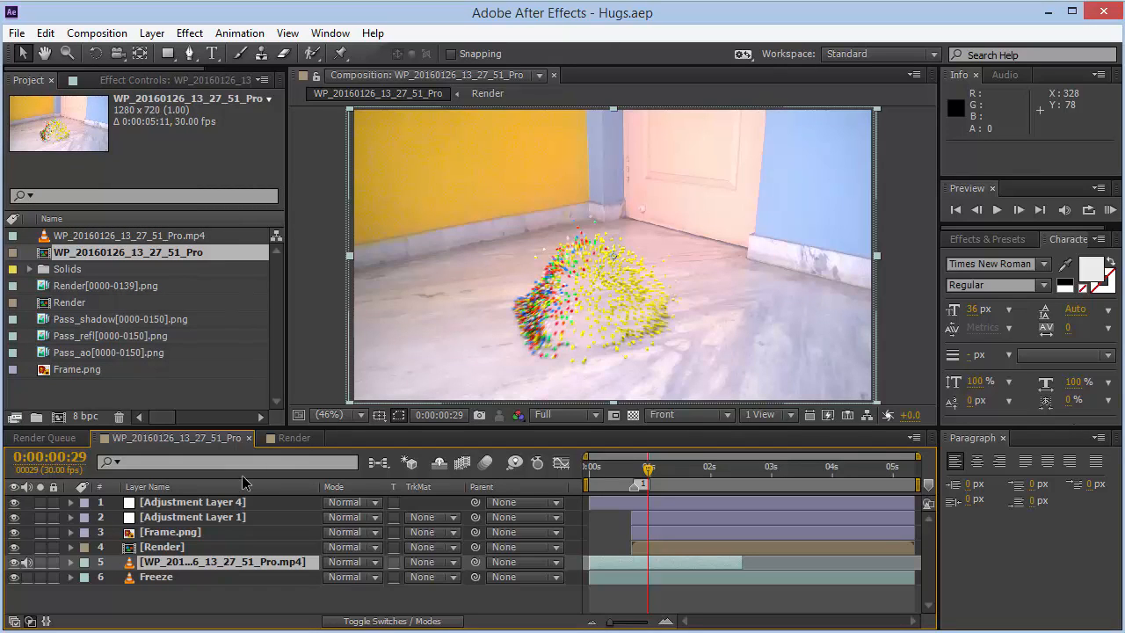
left_click(283, 442)
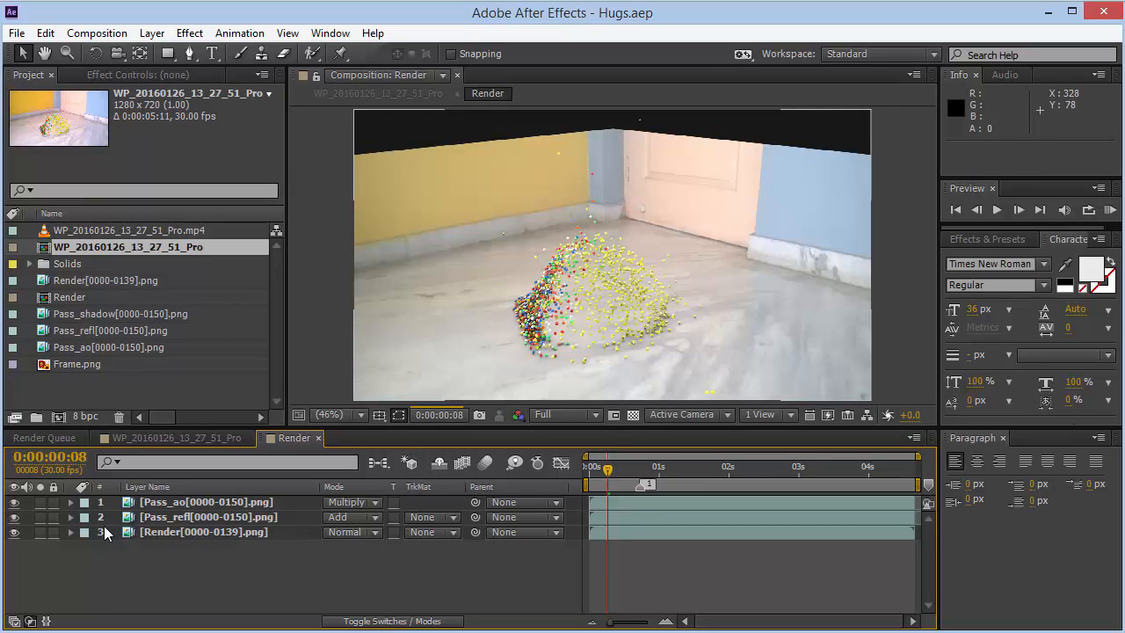
- Hide the three pass layers in the Render composition, then show only the Render[0000-0139].png layer again
left_click(14, 532)
left_click(14, 517)
left_click(15, 502)
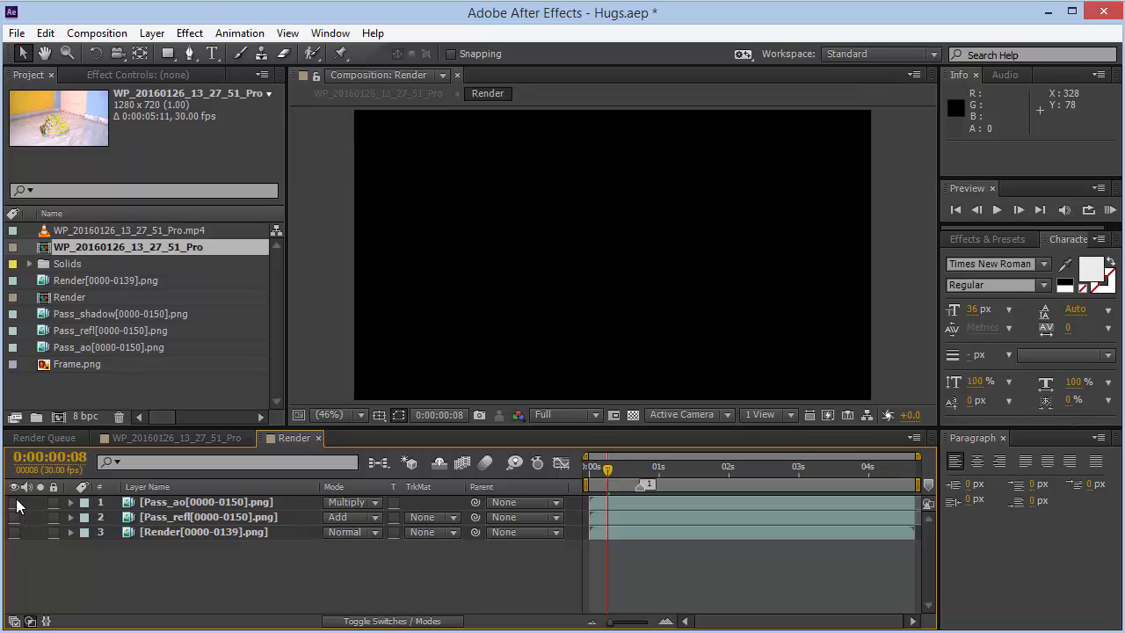
left_click(171, 536)
left_click(14, 532)
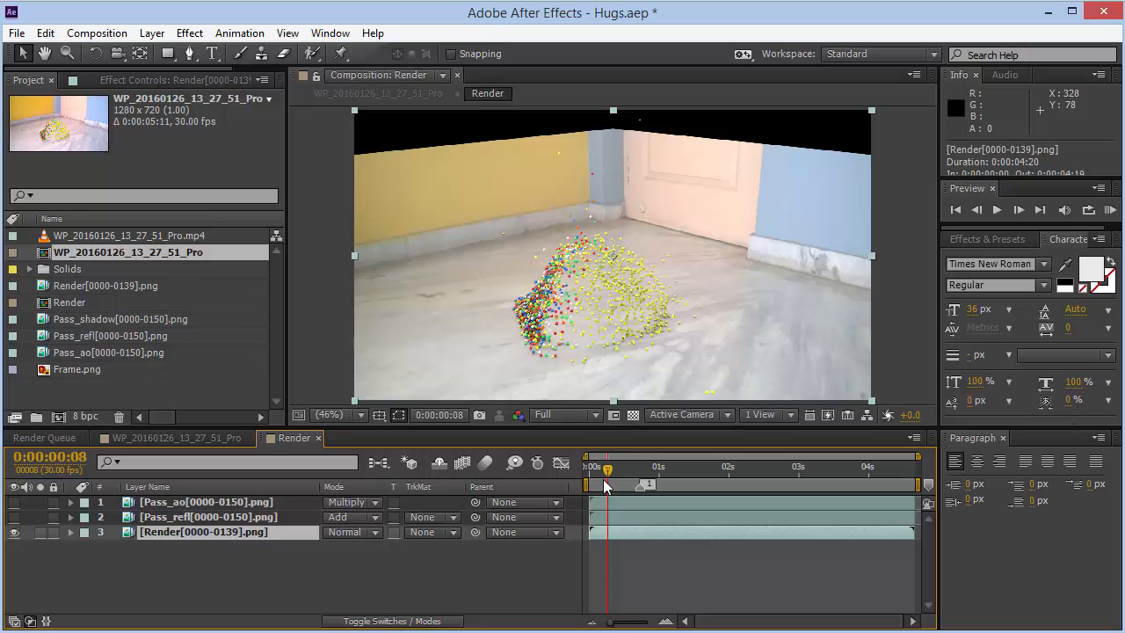
- Scrub through the composite animation and zoom in on the cubes to inspect how they sit on the floor
left_click_drag(606, 466, 658, 467)
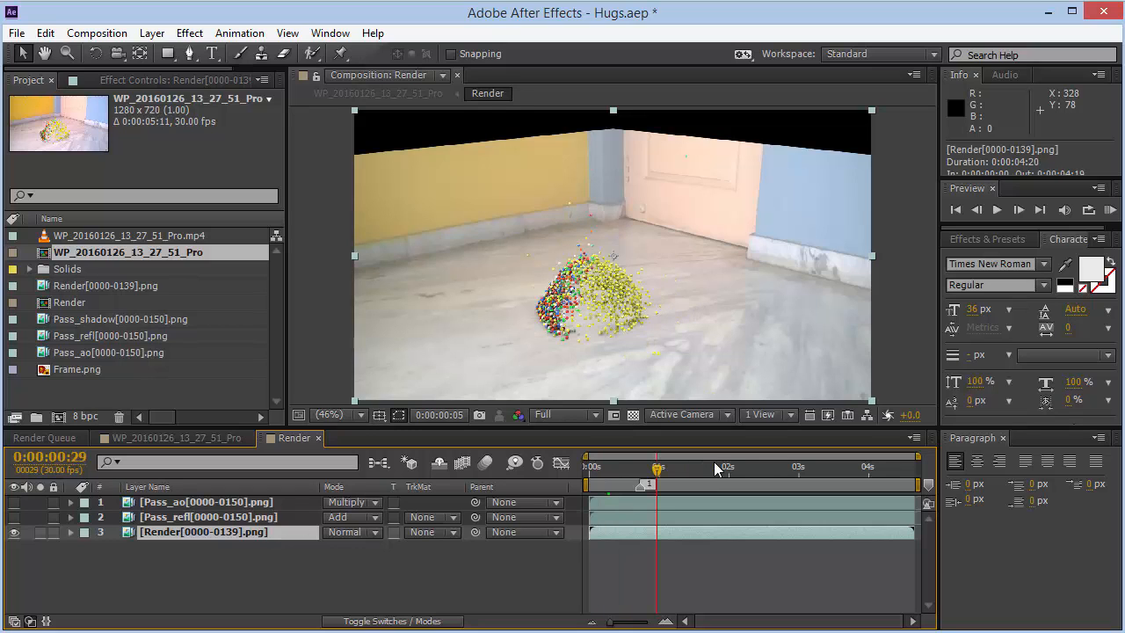
left_click(765, 466)
left_click_drag(864, 470, 623, 466)
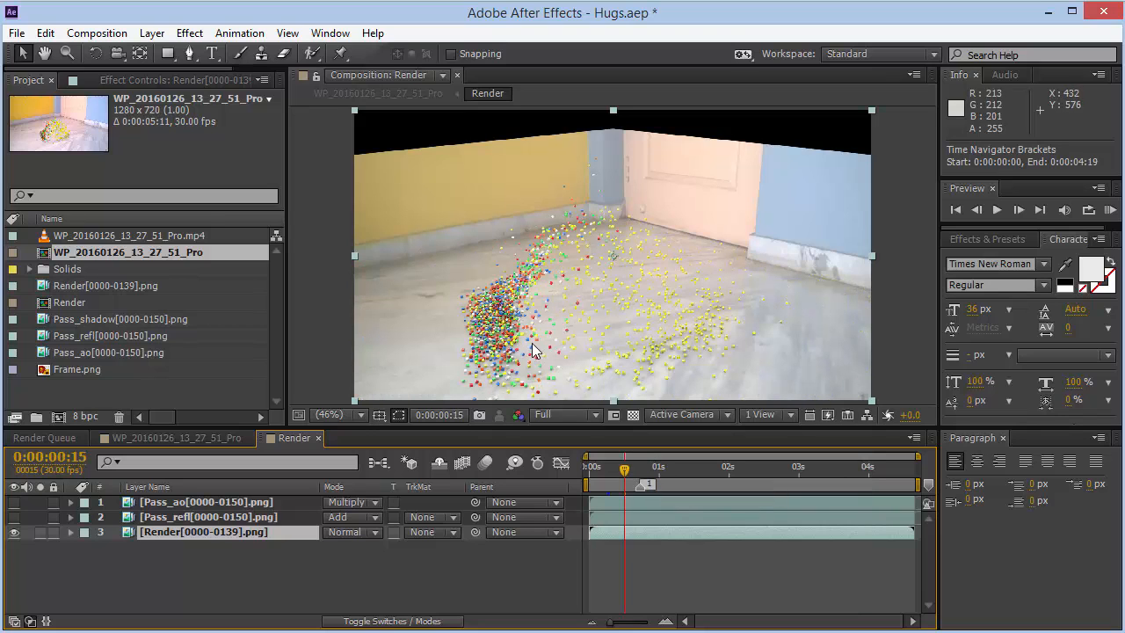
scroll(565, 321, "up", 3)
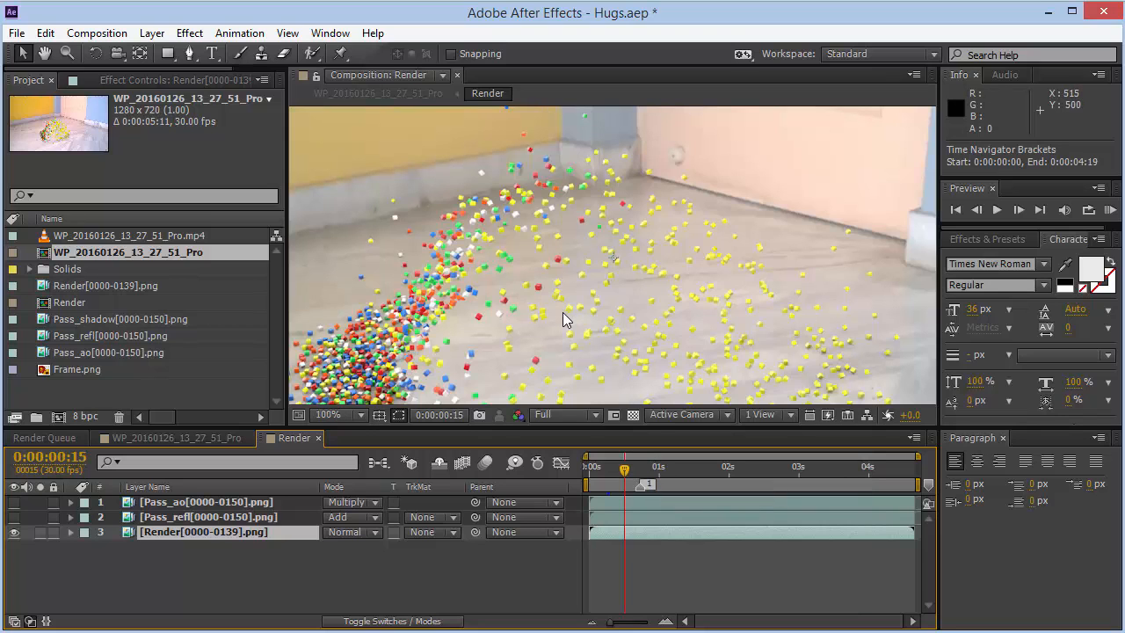
key("h")
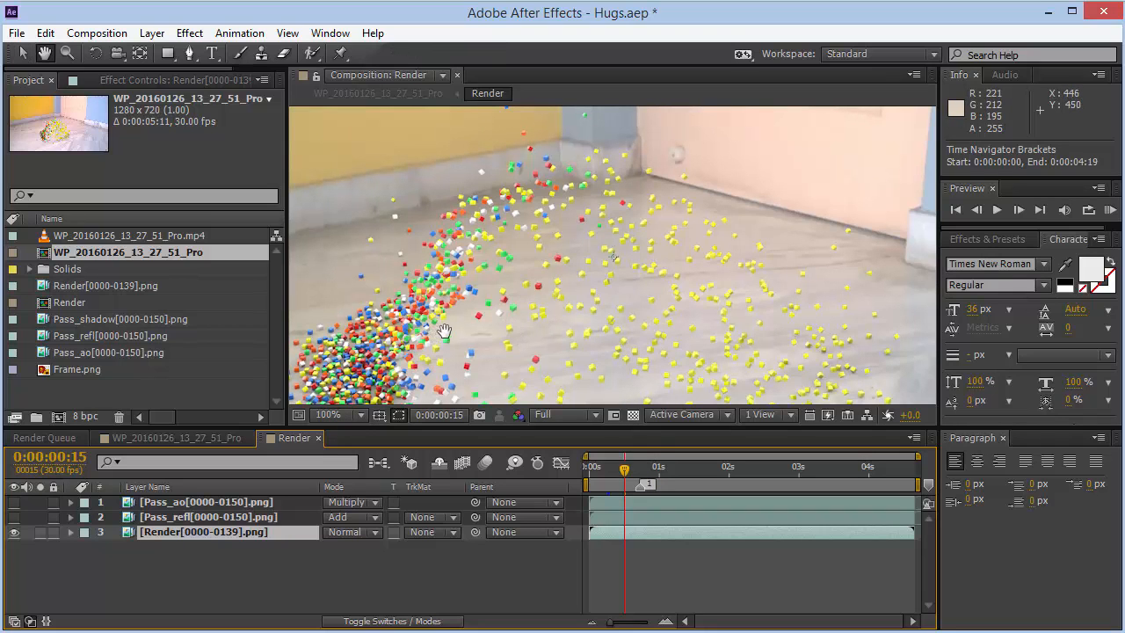
left_click_drag(373, 396, 471, 287)
key("v")
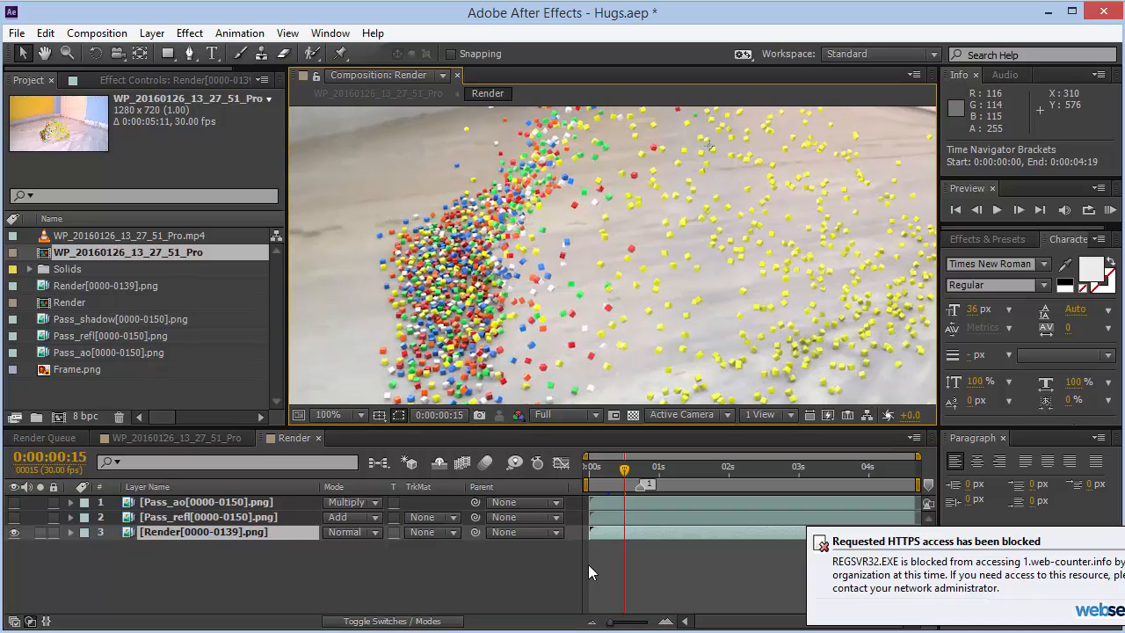
- Show the Pass_refl layer and compare its opacity at 100% before setting it back to 70%
left_click(190, 518)
left_click(13, 518)
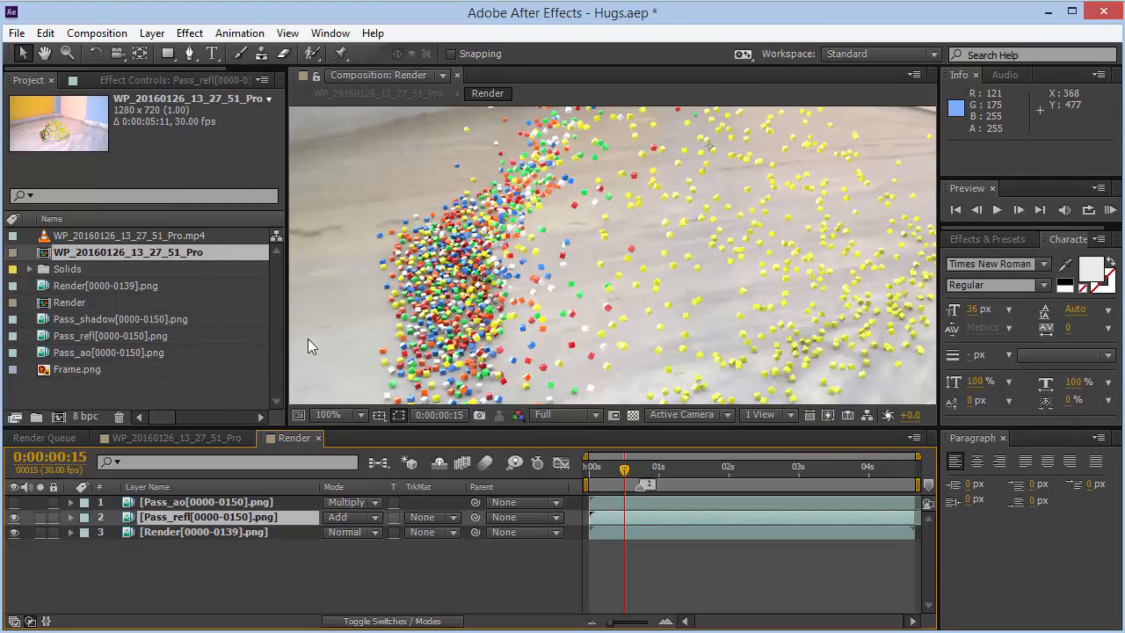
key("t")
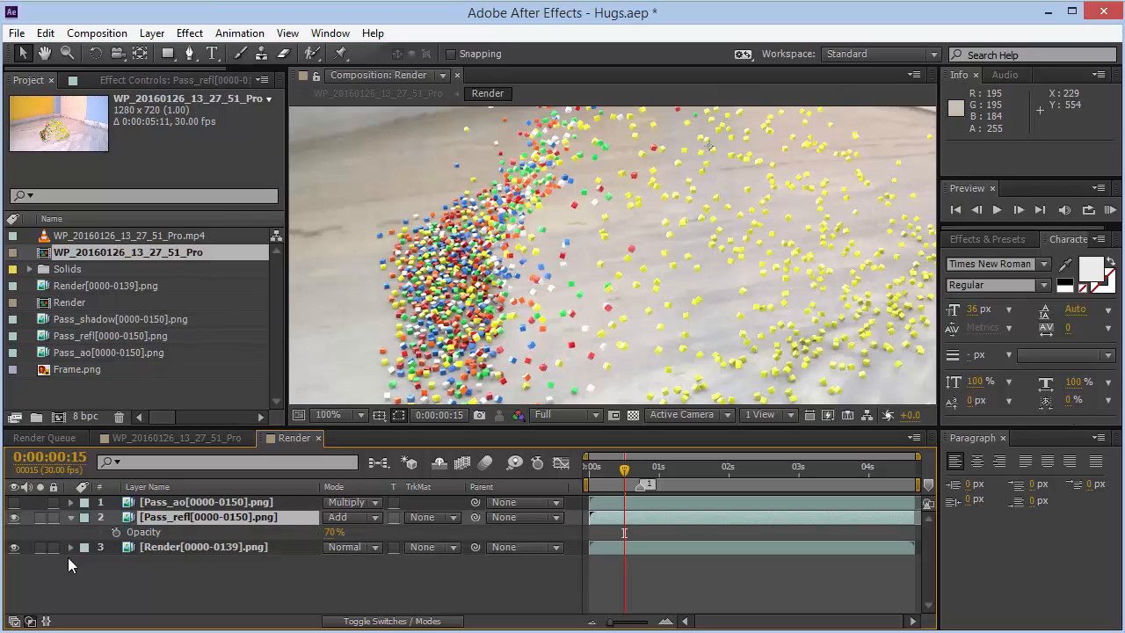
left_click(334, 531)
type("100")
key("Return")
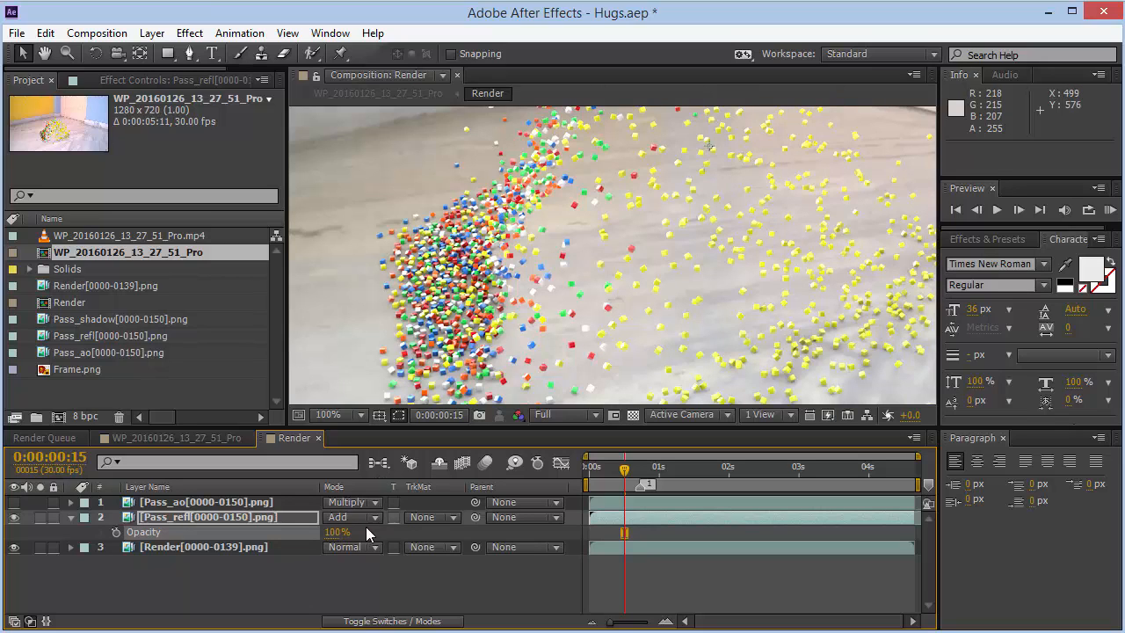
left_click(334, 532)
type("70")
left_click(267, 501)
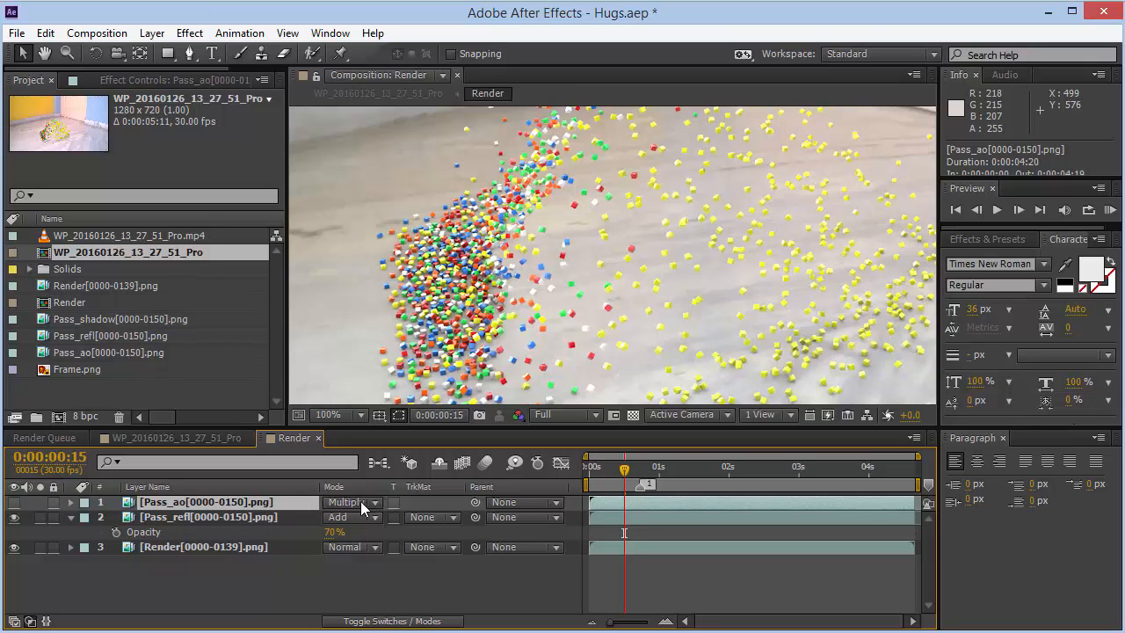
- Show the Pass_ao layer, toggling its visibility several times to compare the composite with and without it
left_click(71, 517)
key("t")
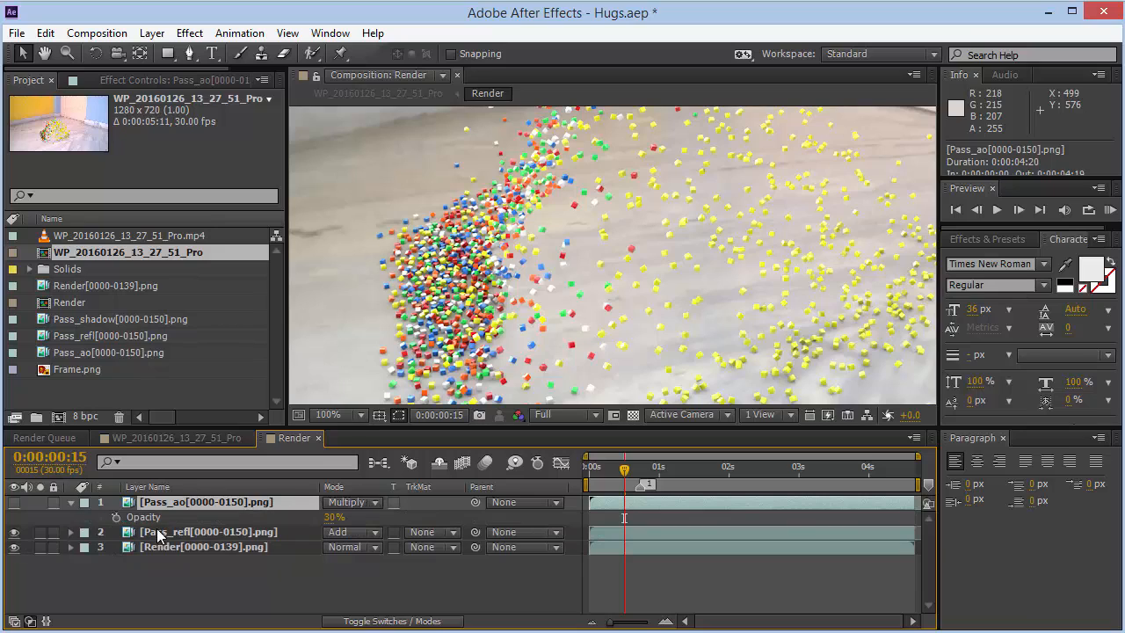
left_click(72, 502)
left_click(14, 502)
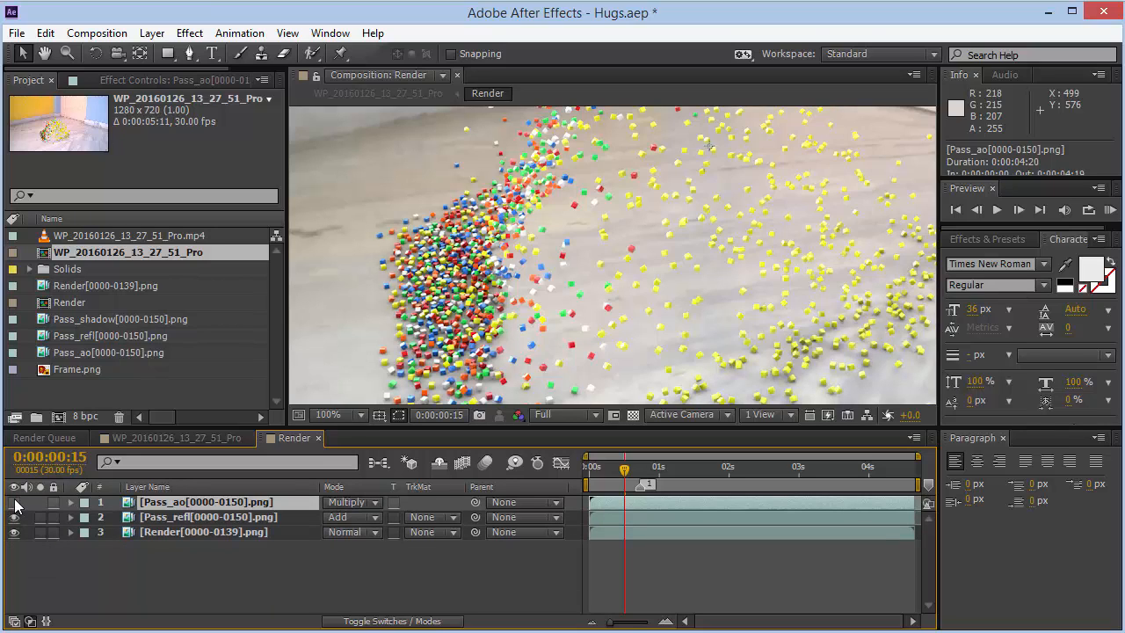
left_click(14, 502)
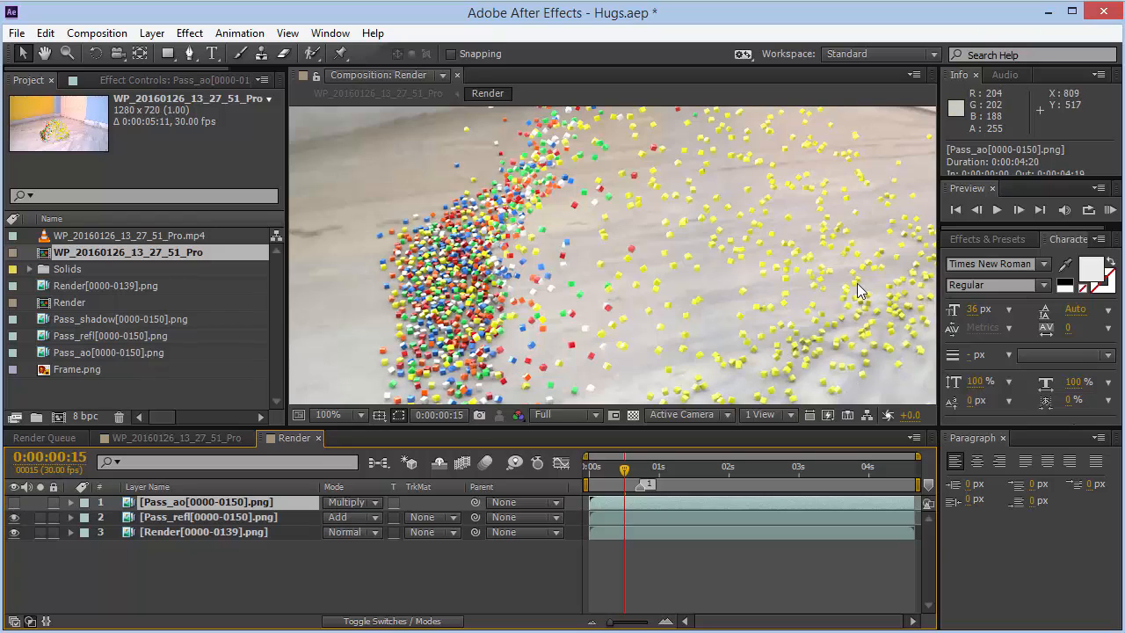
left_click(12, 504)
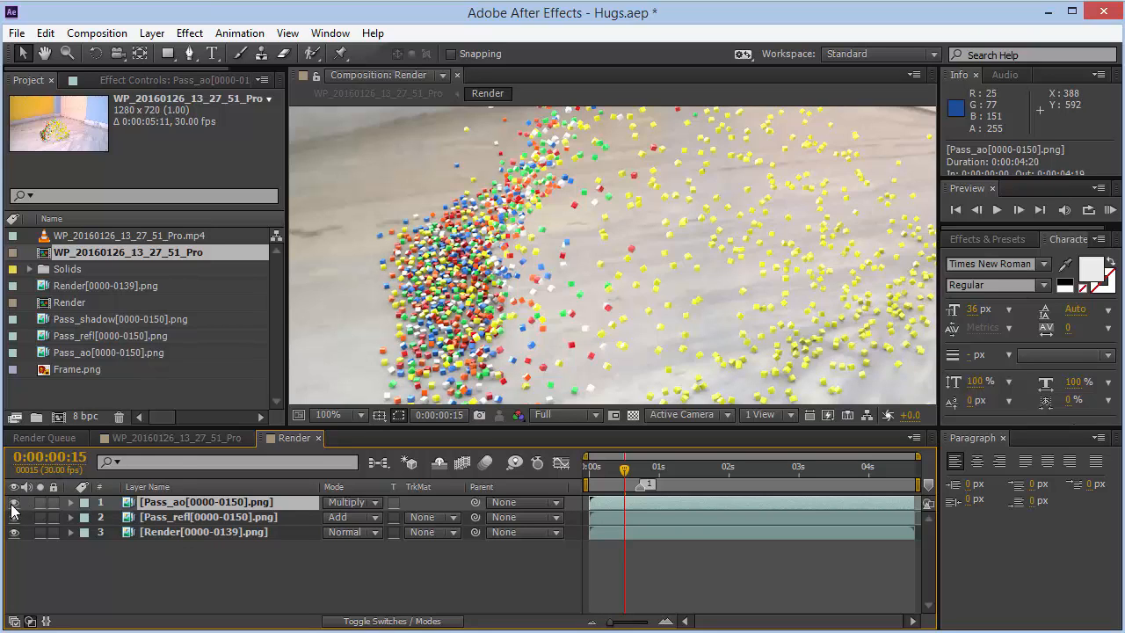
left_click(12, 505)
left_click(11, 504)
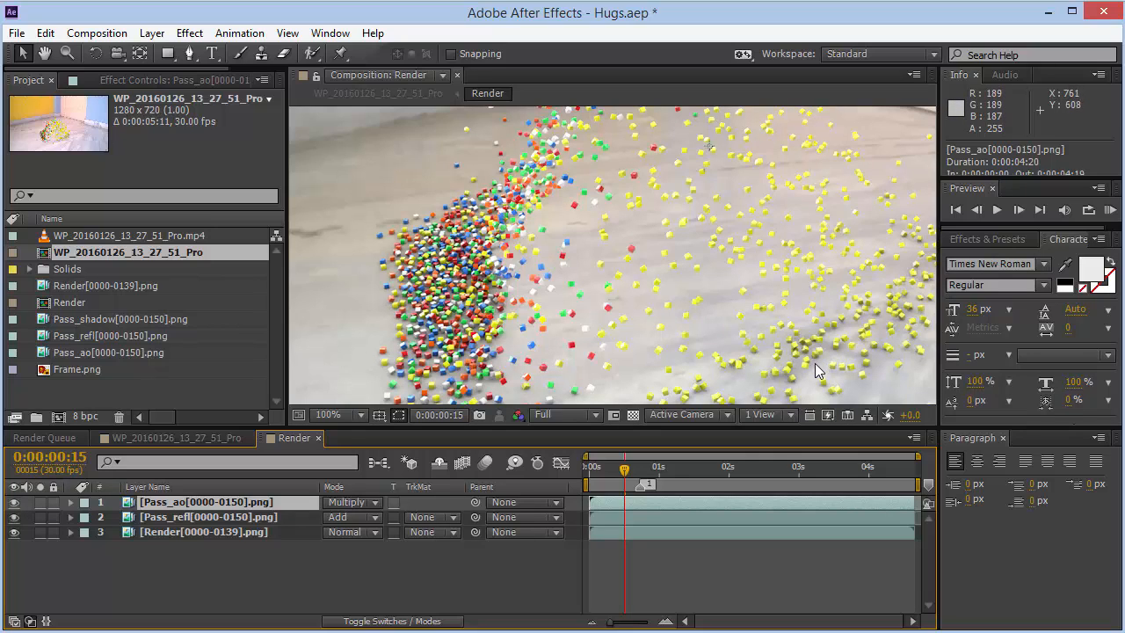
left_click(14, 502)
left_click(14, 502)
- Set the Pass_ao layer's opacity to 100%, then back to 30%
key("t")
left_click(333, 518)
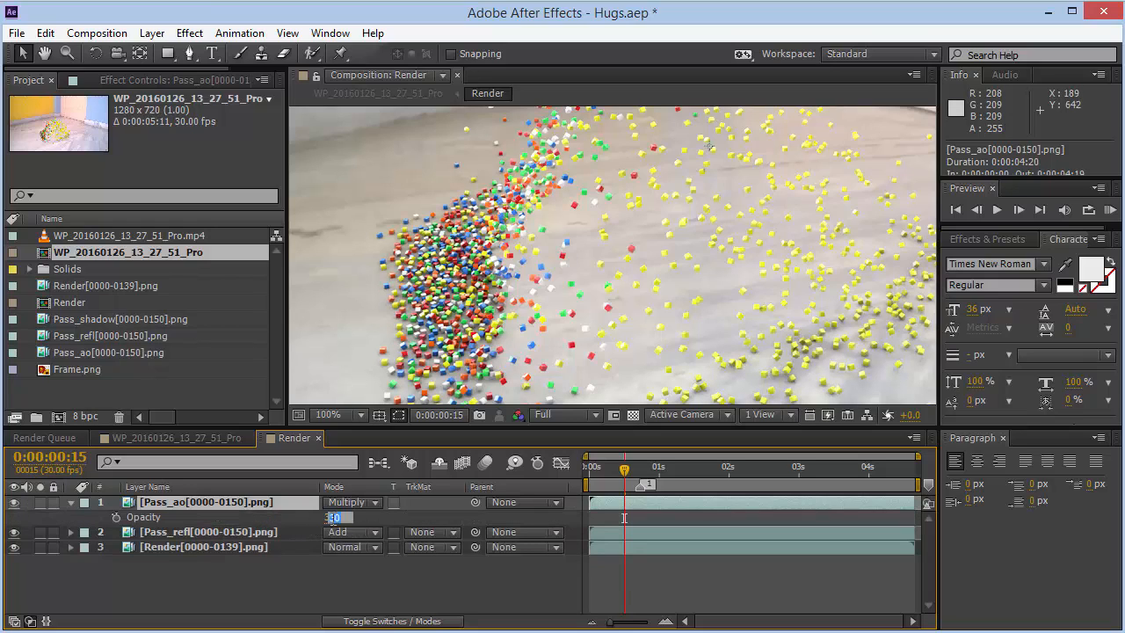
type("100")
key("Return")
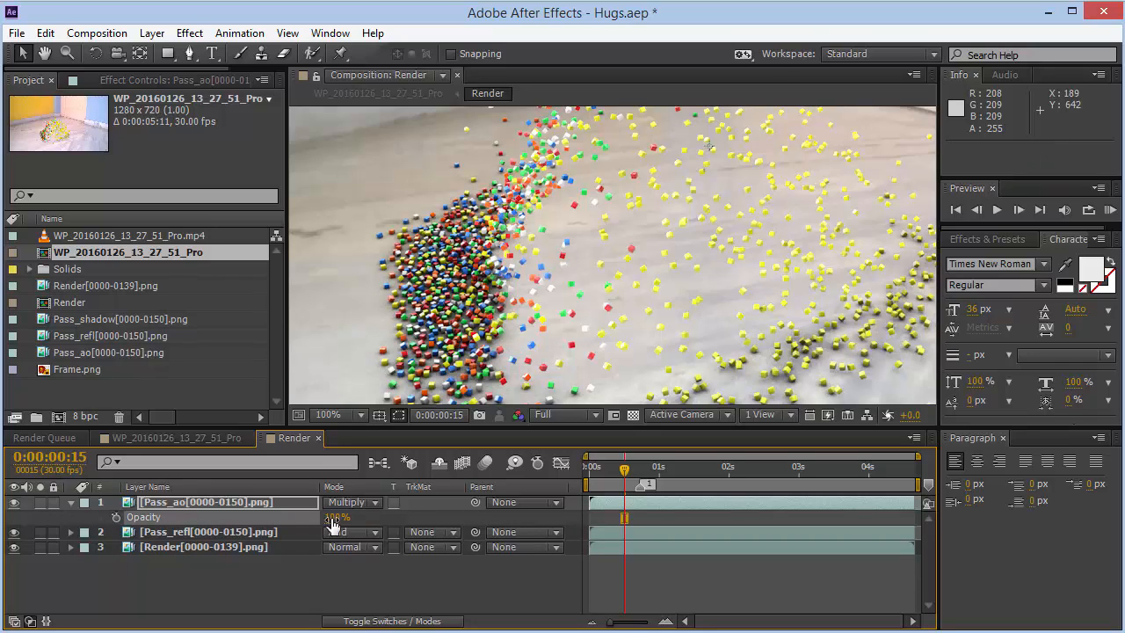
left_click(334, 517)
type("30")
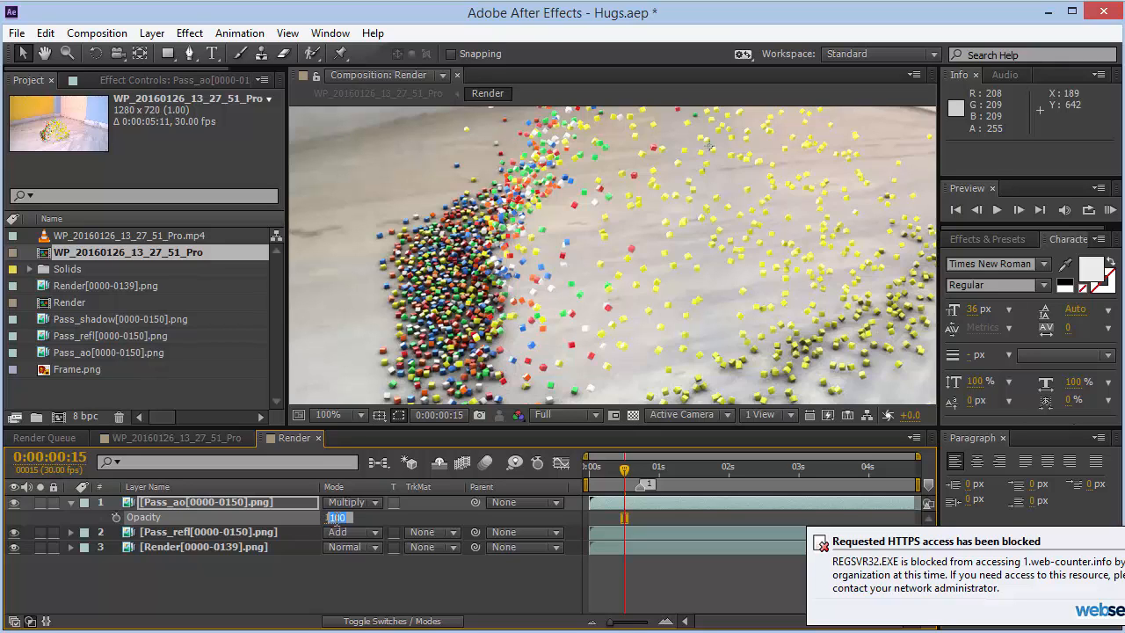
key("Return")
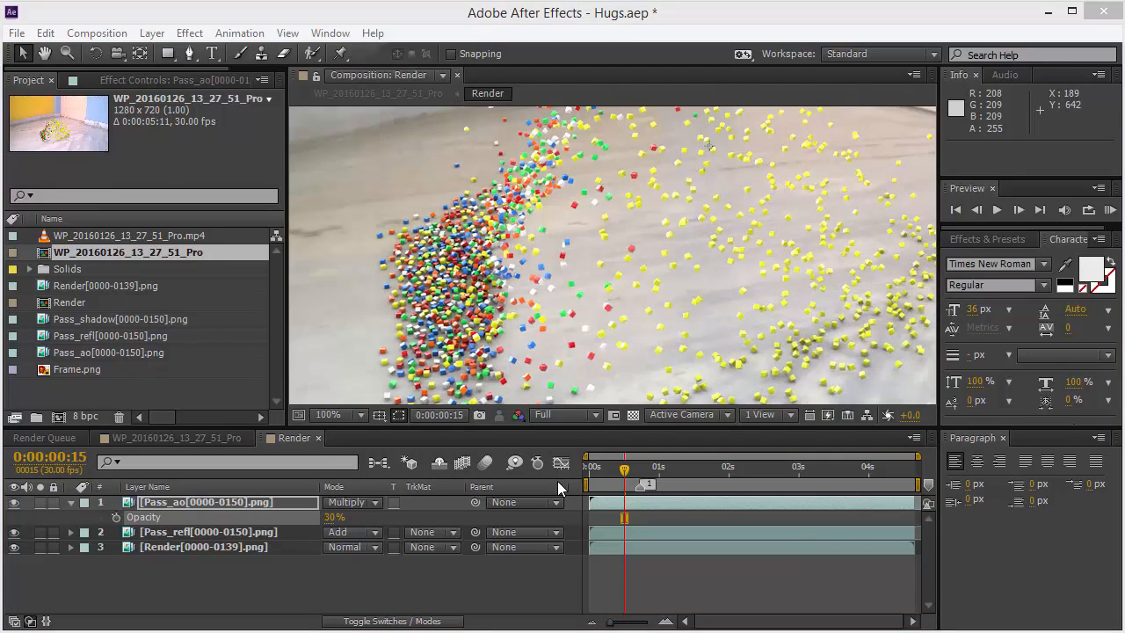
left_click(72, 502)
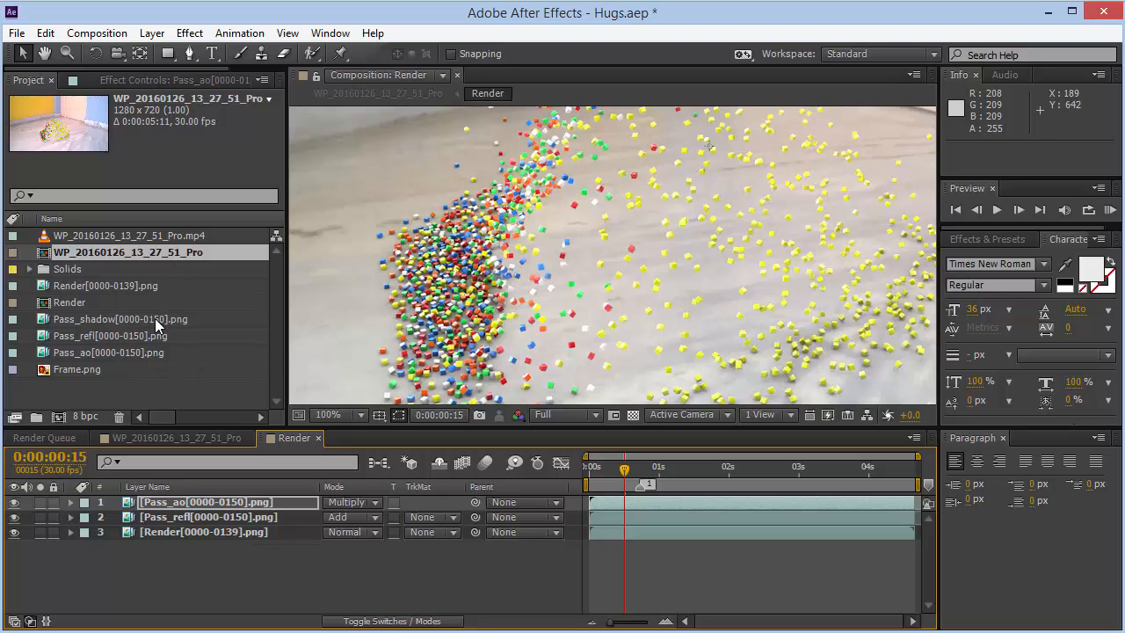
- Add Pass_shadow[0000-0150].png as the top layer and try Darken, Multiply and Add blend modes, settling on Multiply
left_click_drag(155, 318, 299, 496)
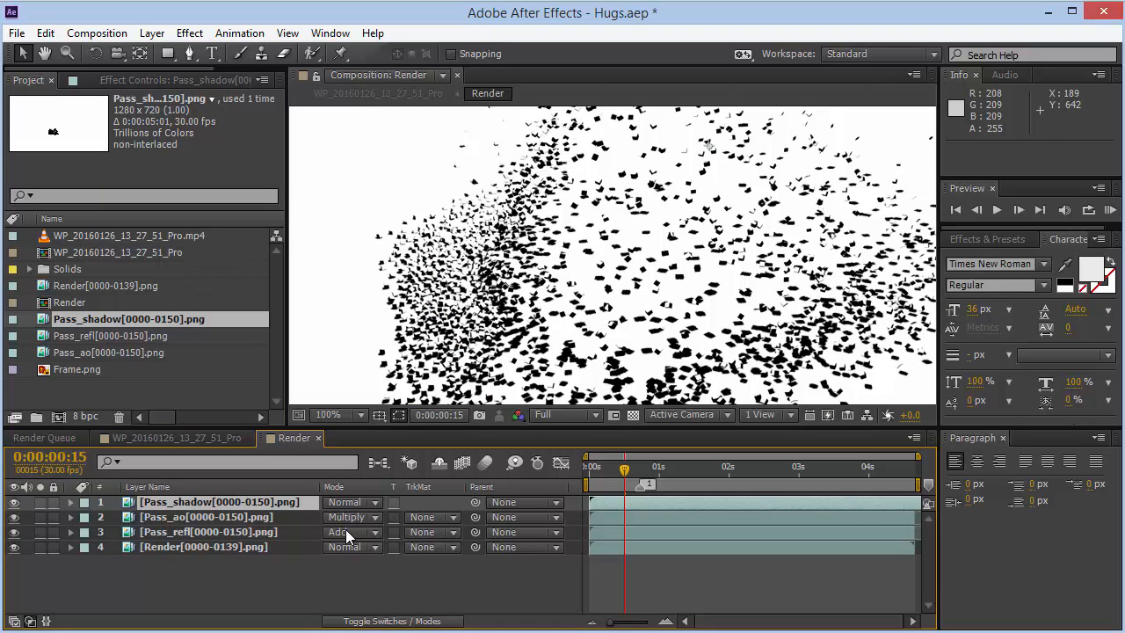
left_click(352, 502)
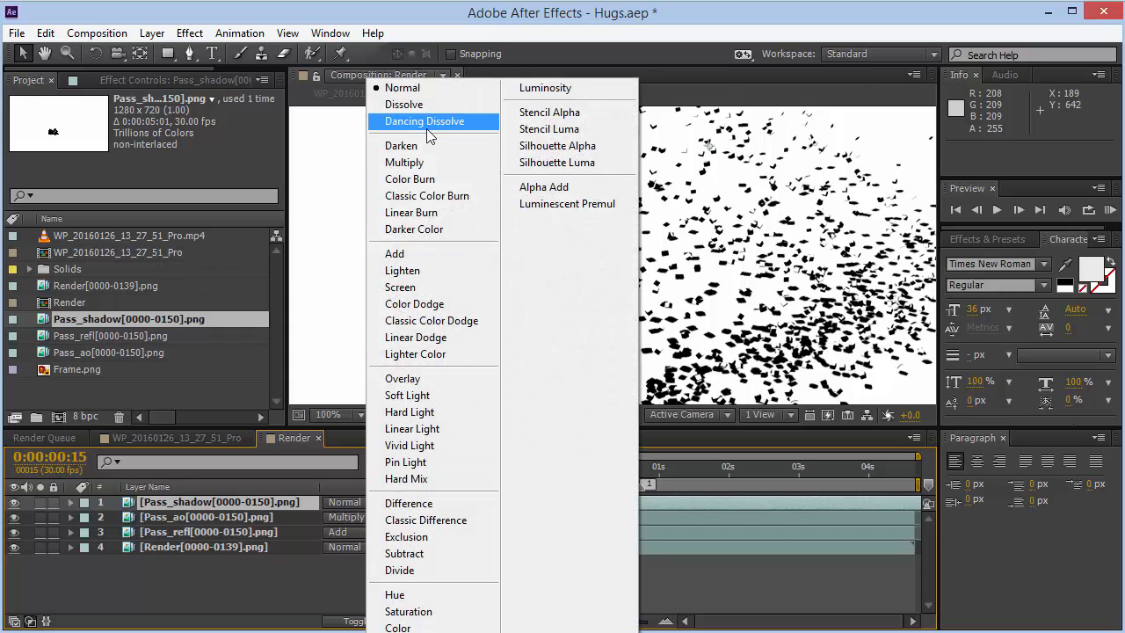
left_click(426, 155)
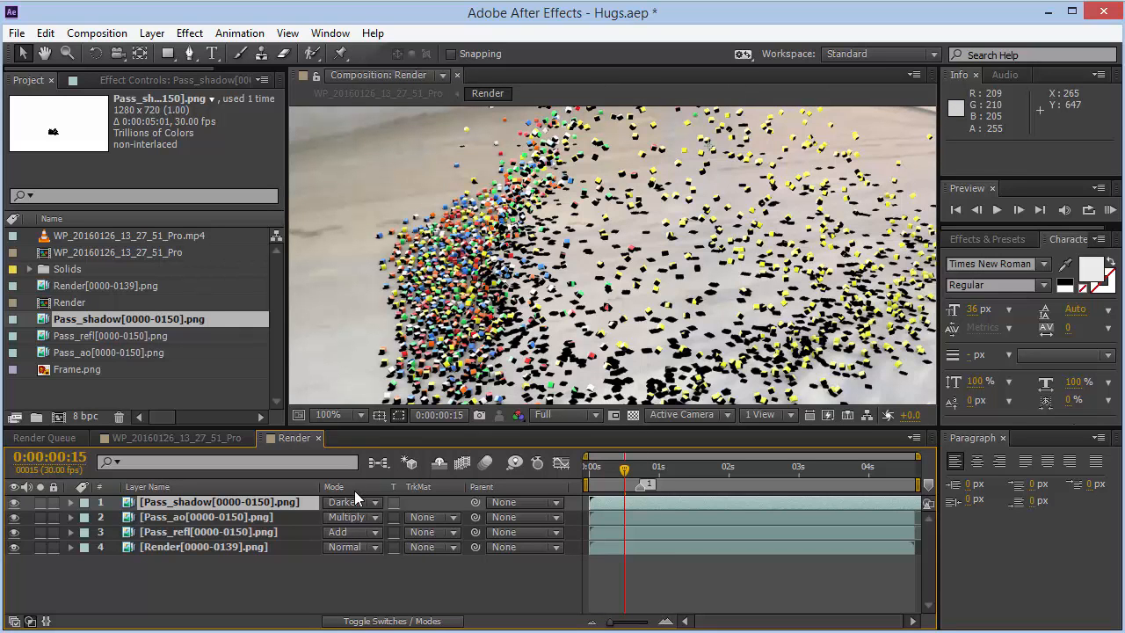
left_click(351, 501)
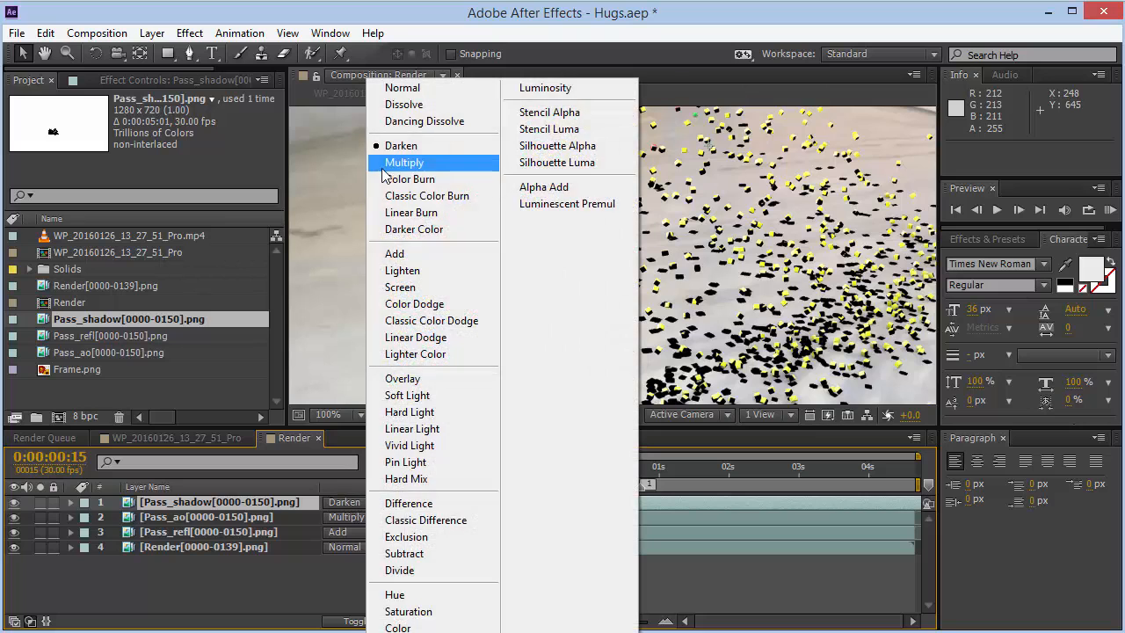
left_click(400, 156)
left_click(352, 502)
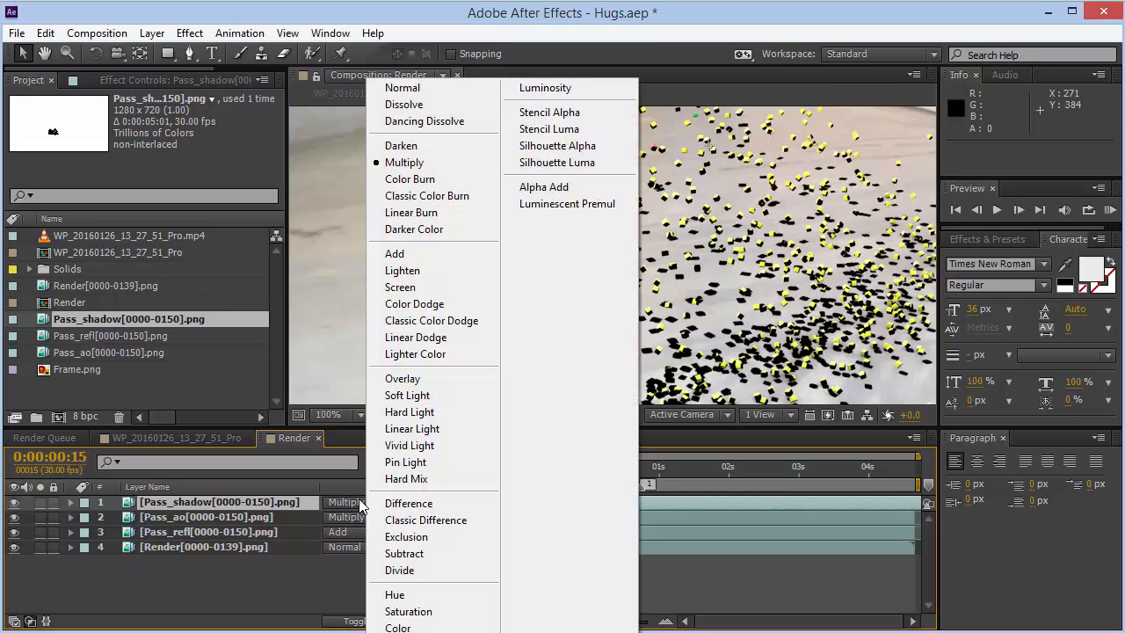
left_click(380, 260)
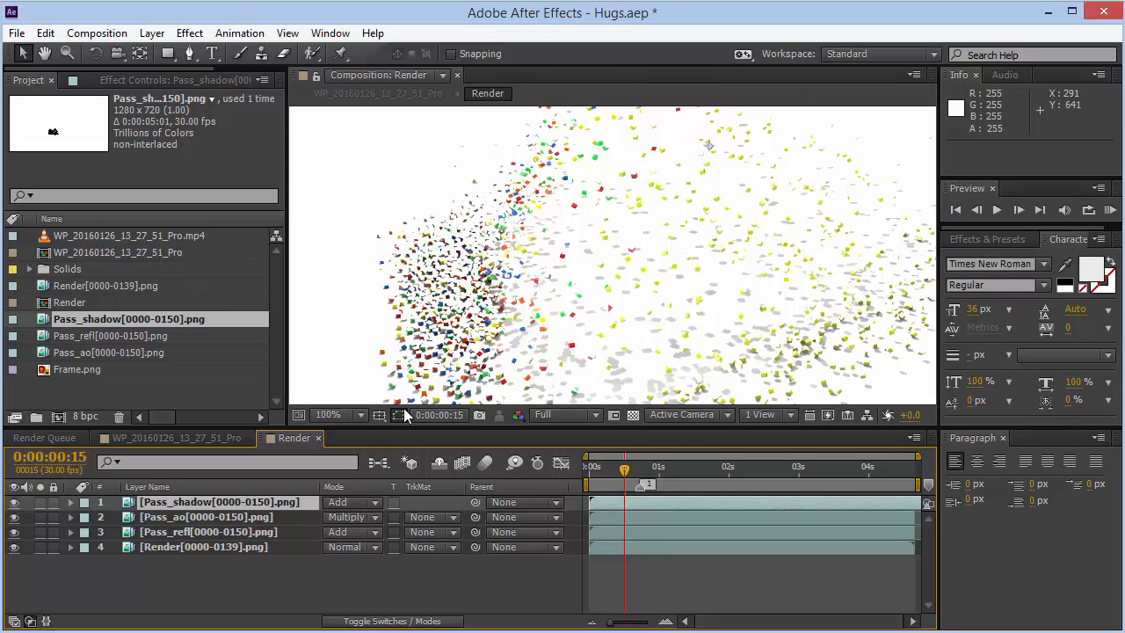
left_click(362, 499)
left_click(404, 161)
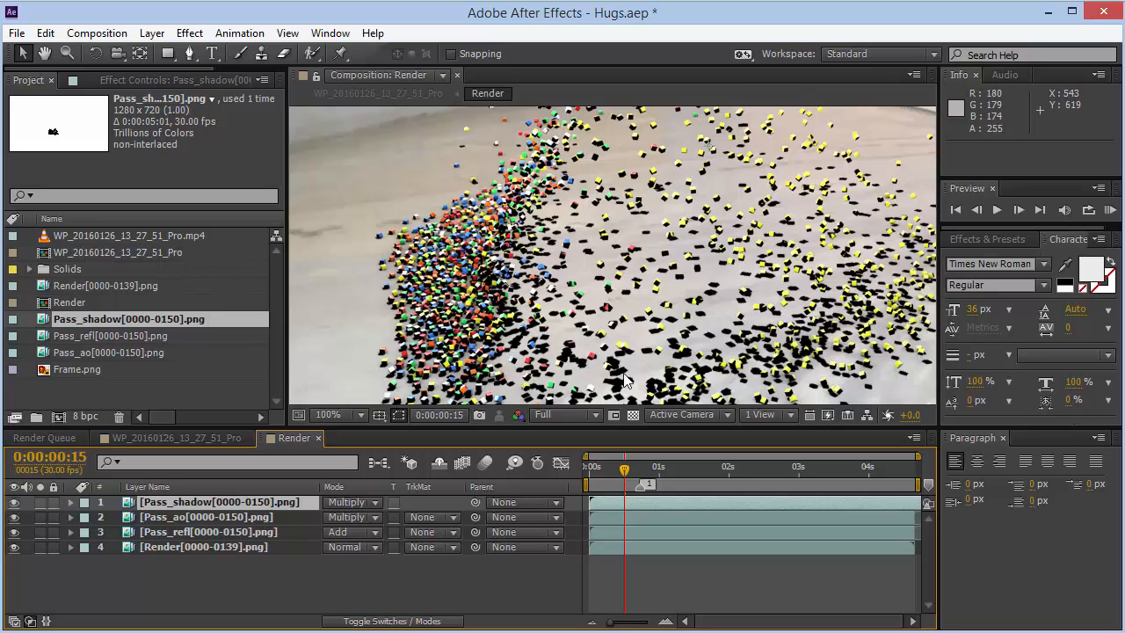
- Scrub the timeline and toggle the shadow layer's visibility to compare the composite, then fit the view
left_click(749, 471)
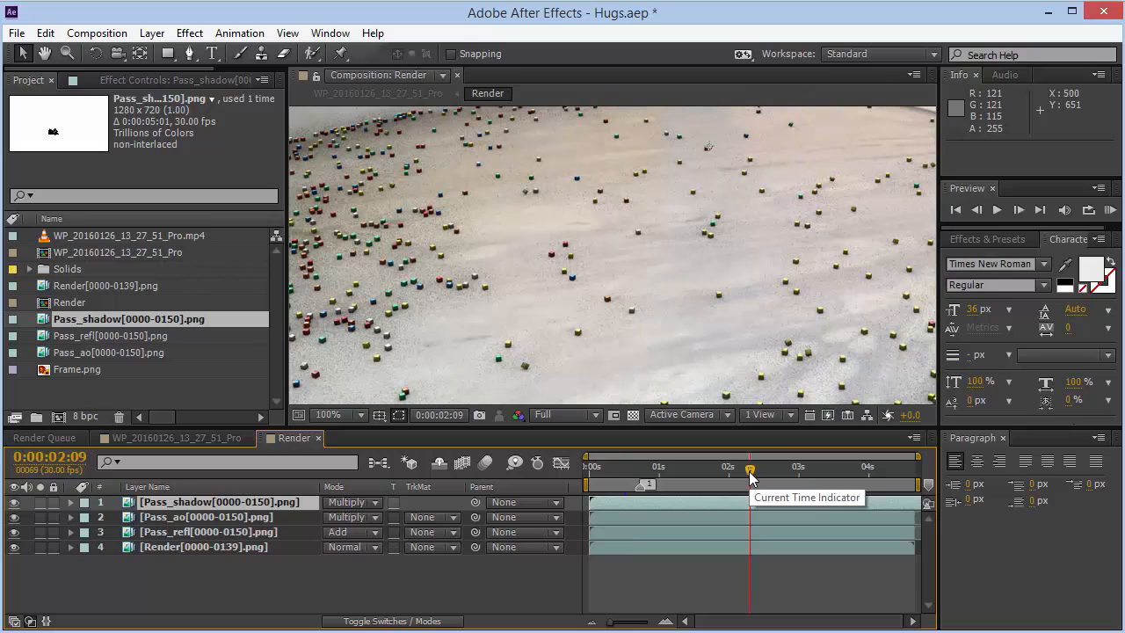
left_click(14, 501)
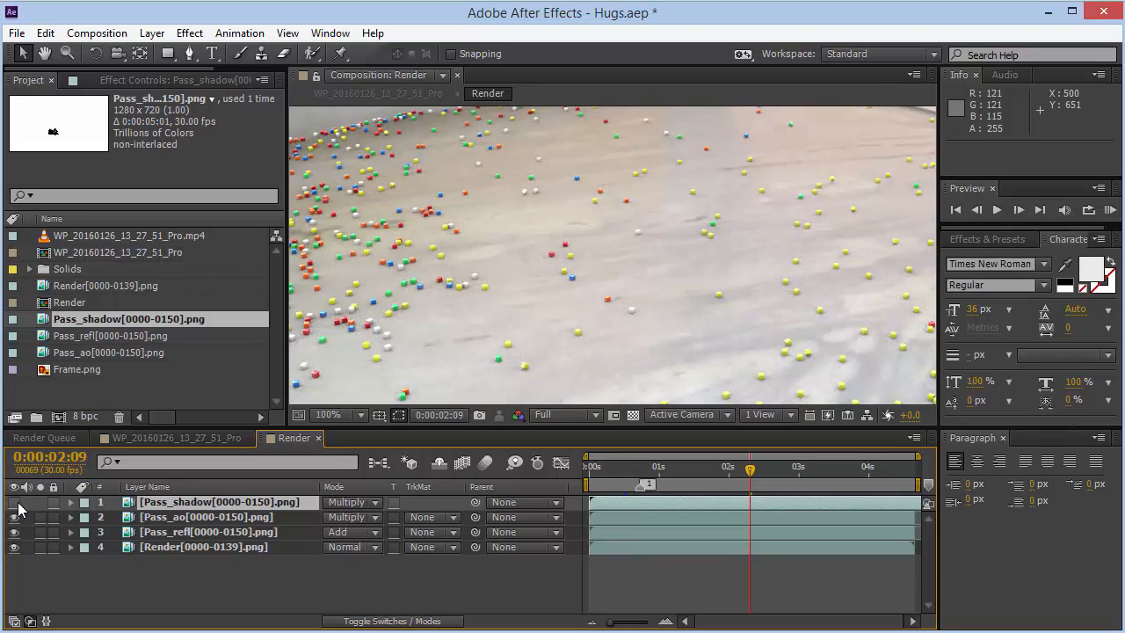
left_click(14, 502)
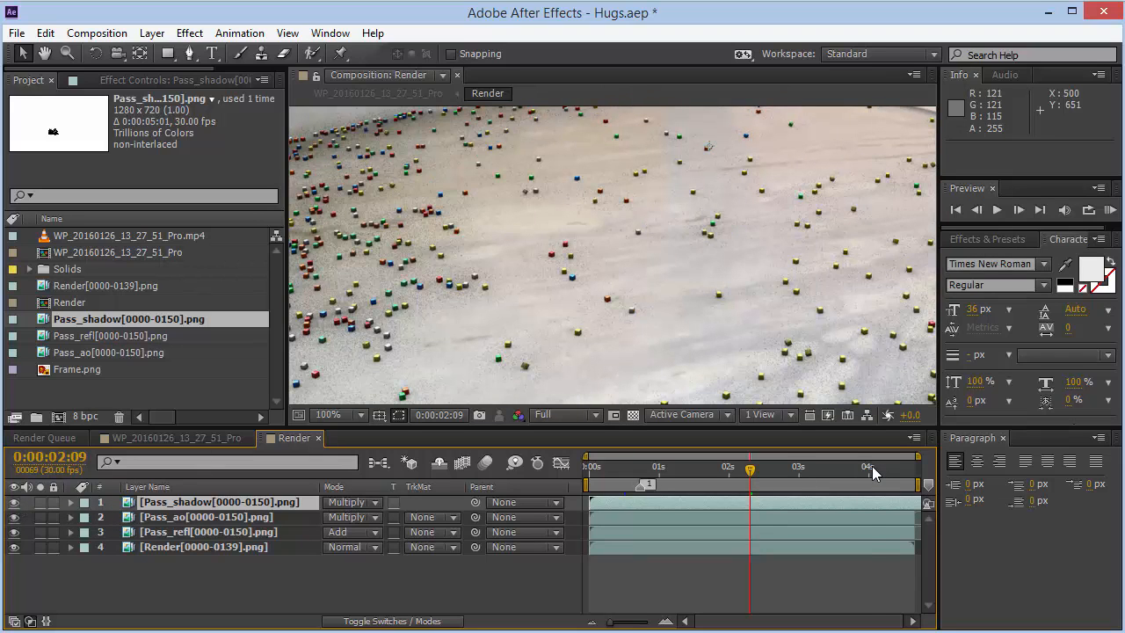
left_click_drag(872, 472, 595, 473)
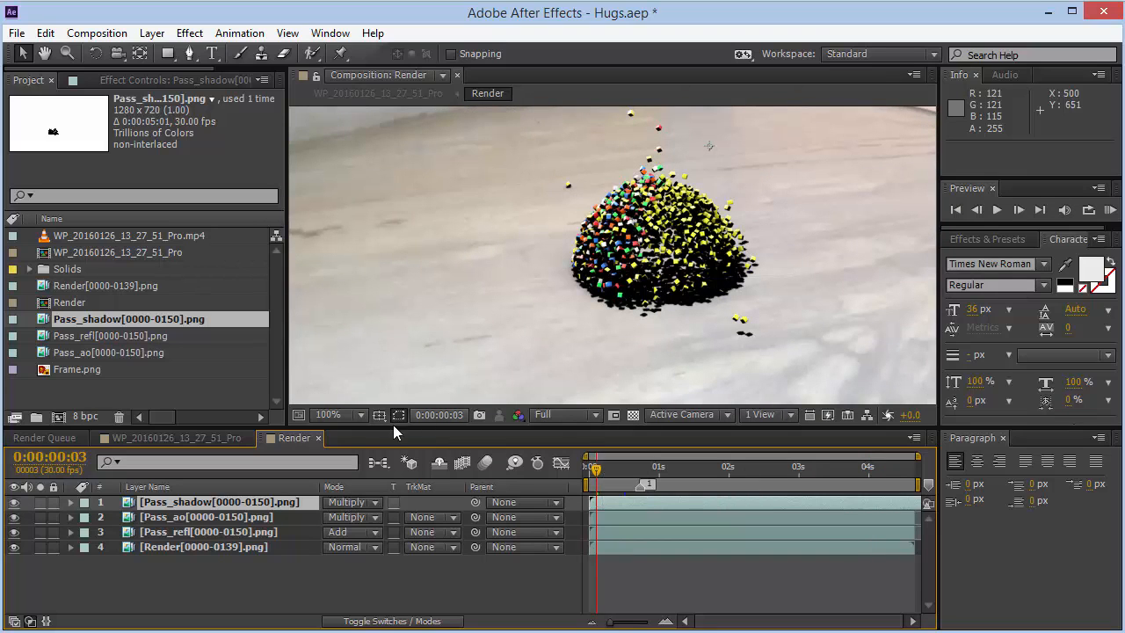
left_click(338, 414)
left_click(372, 115)
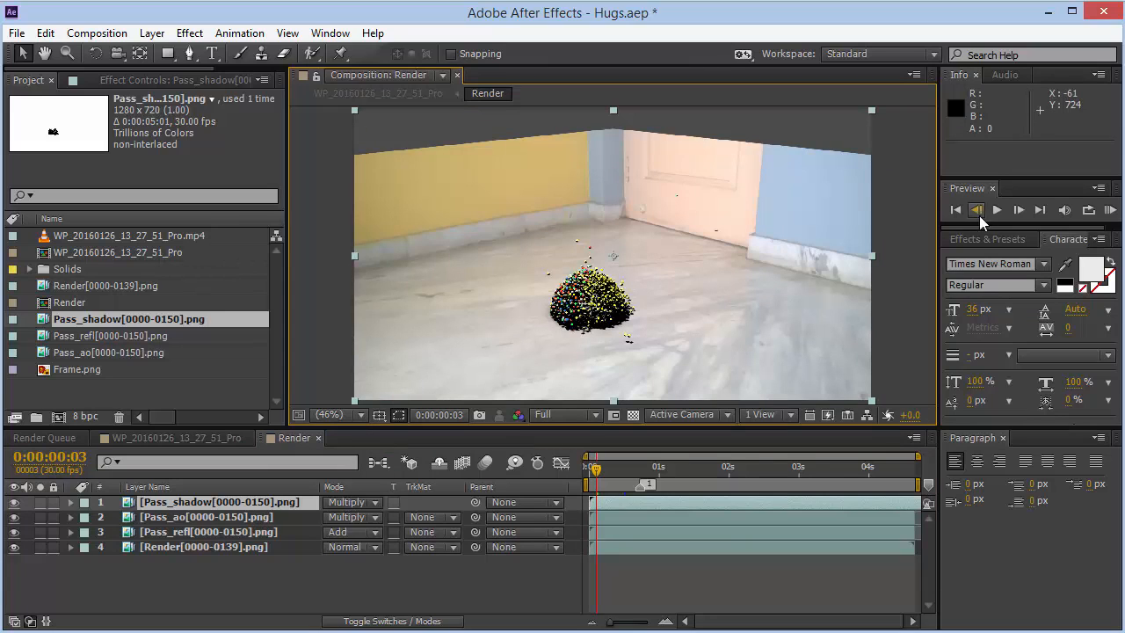
- Apply Fast Blur to the Pass_shadow layer, enable Repeat Edge Pixels and set Blurriness to 5
left_click(999, 240)
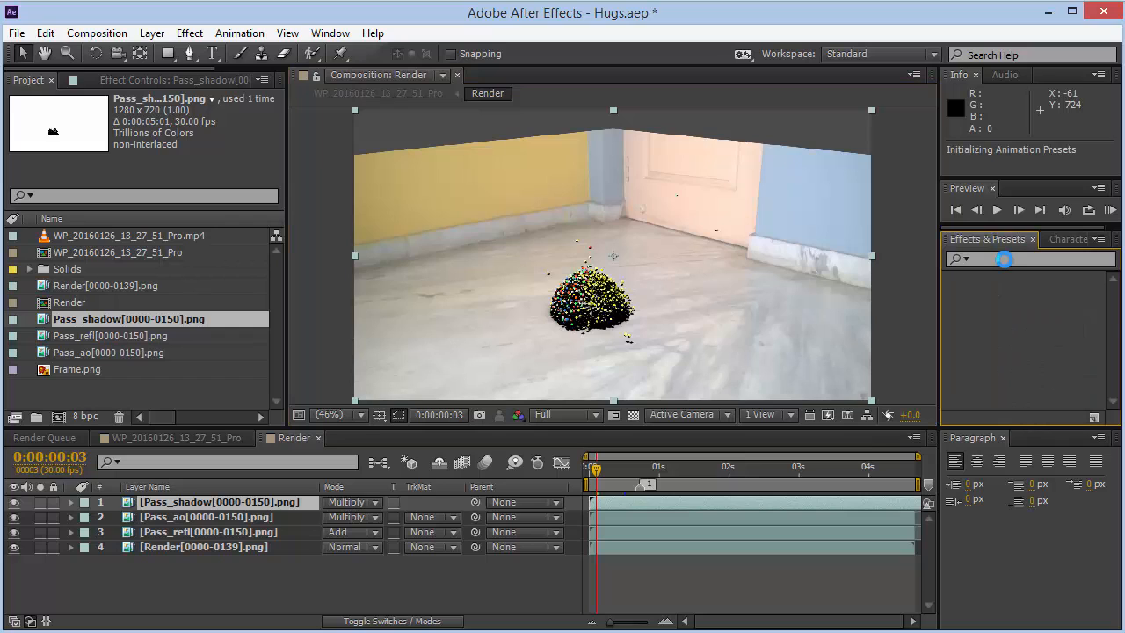
left_click(1006, 260)
type("fast")
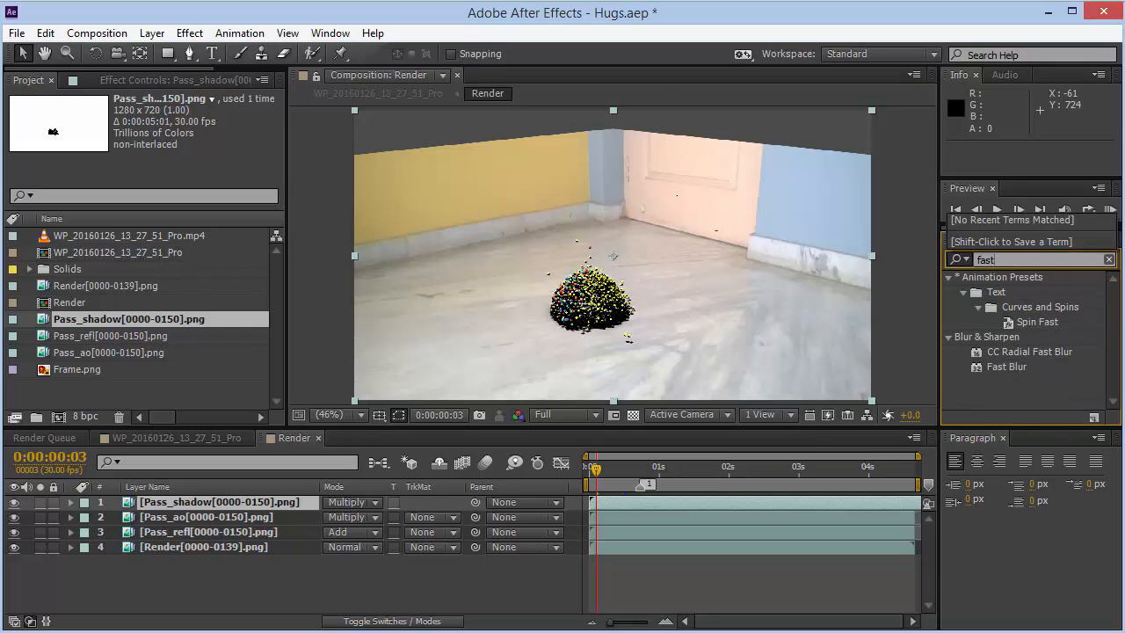
left_click(1010, 368)
left_click_drag(1011, 369, 219, 504)
left_click(163, 159)
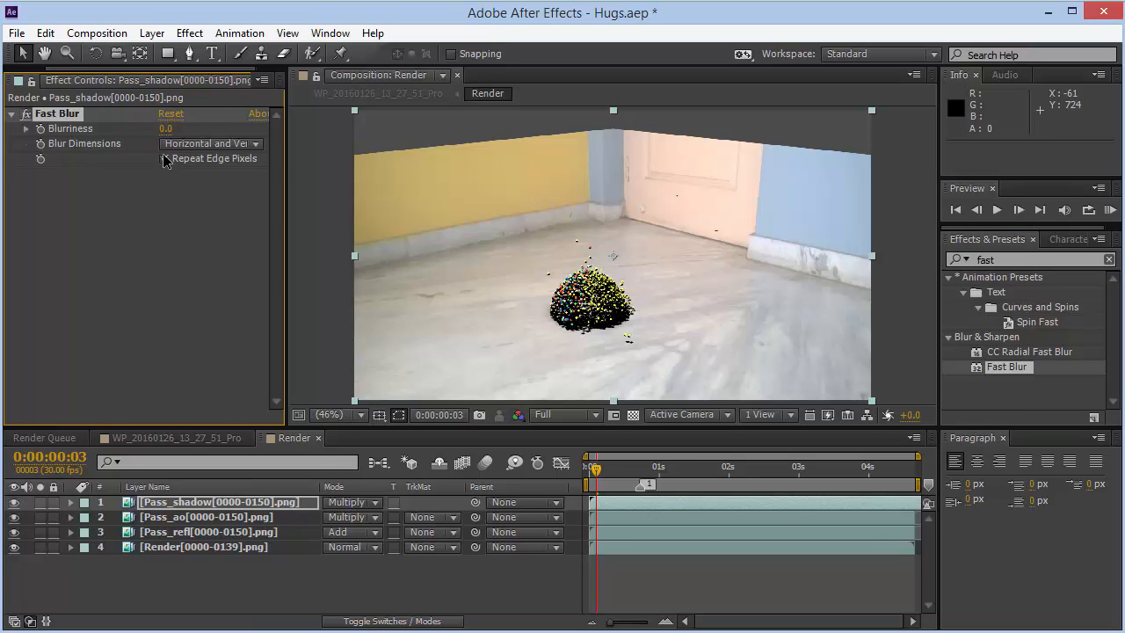
left_click(166, 130)
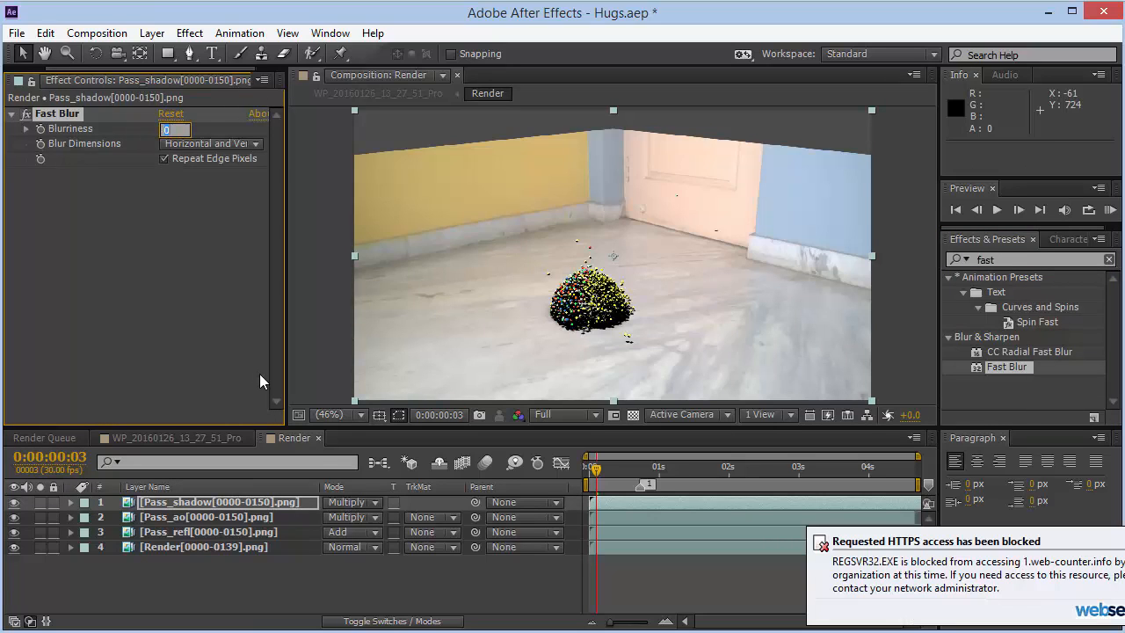
type("5")
key("Return")
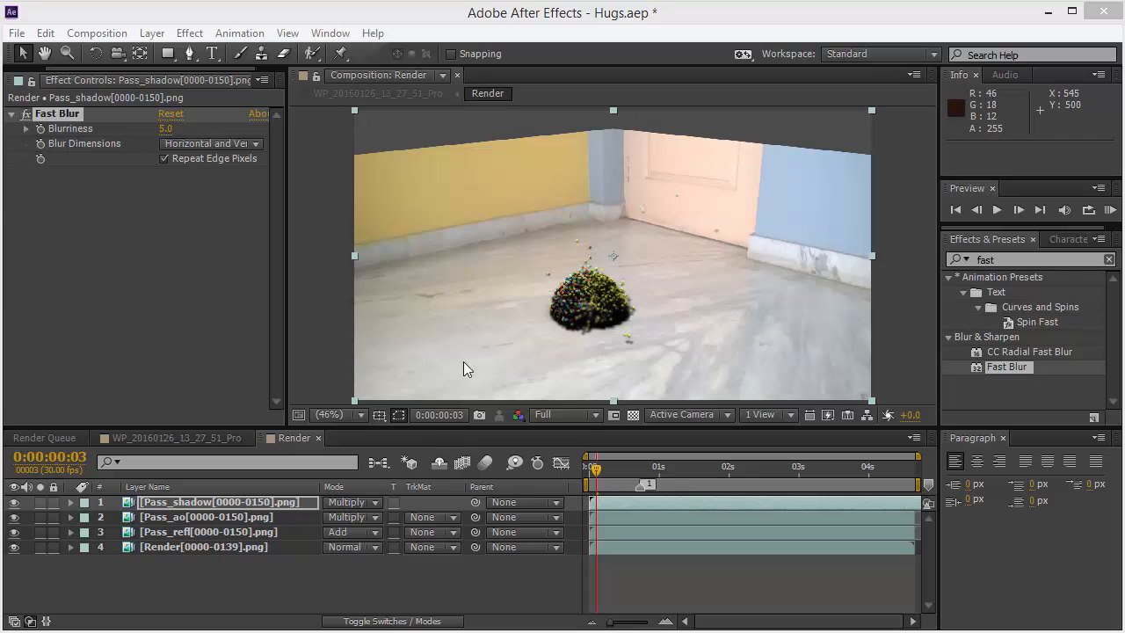
- Set the Pass_shadow layer's opacity to 20%
left_click(352, 415)
left_click(371, 276)
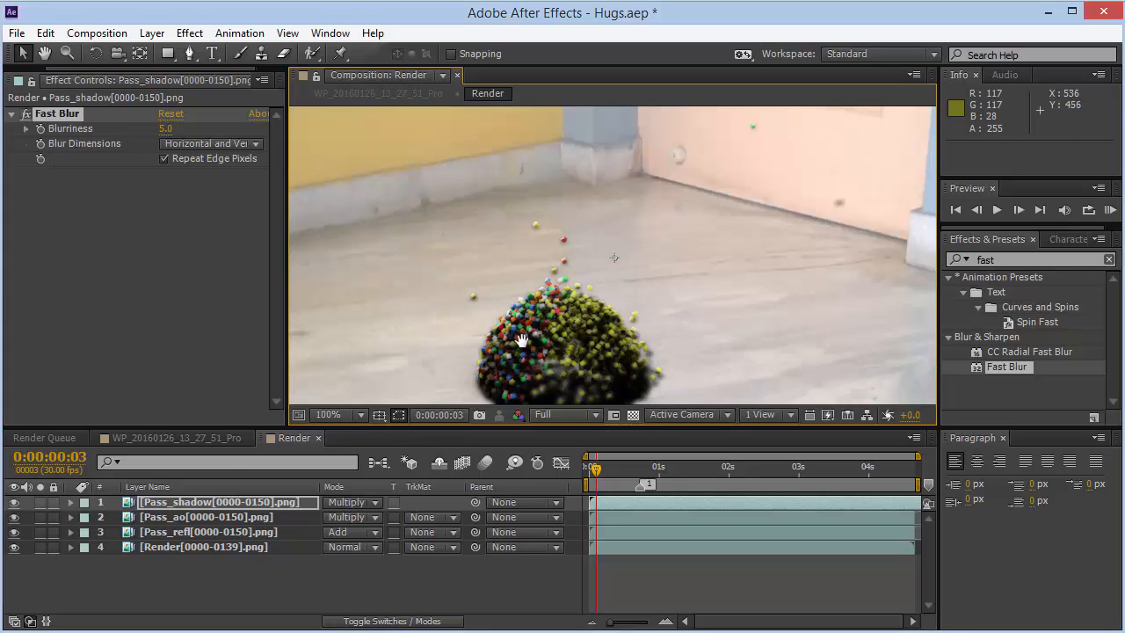
key("h")
left_click_drag(562, 352, 552, 290)
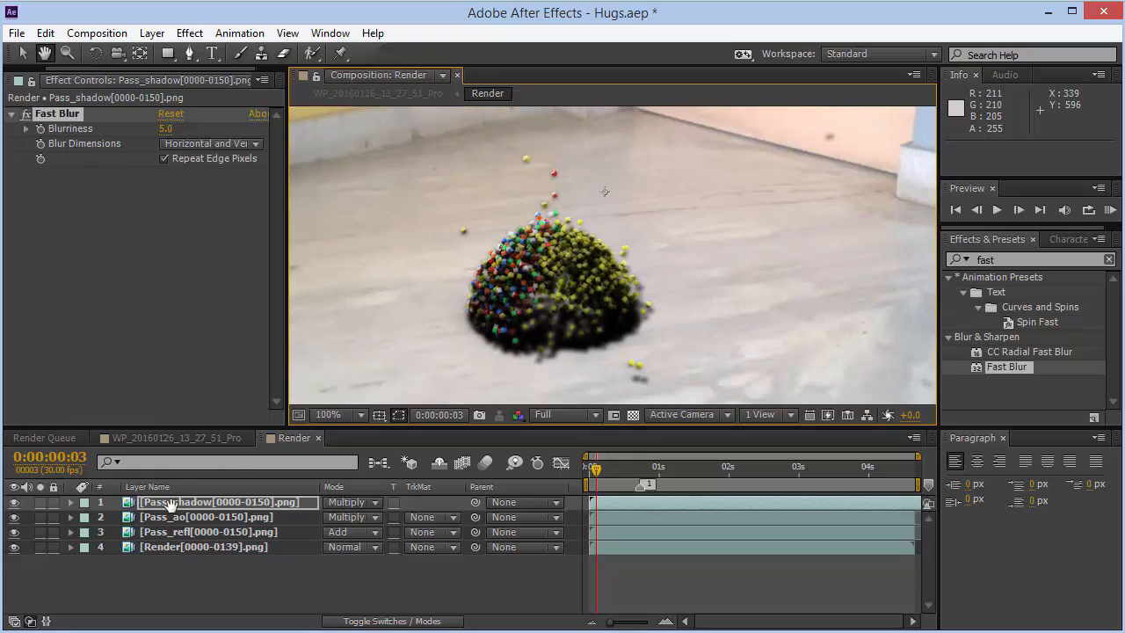
key("t")
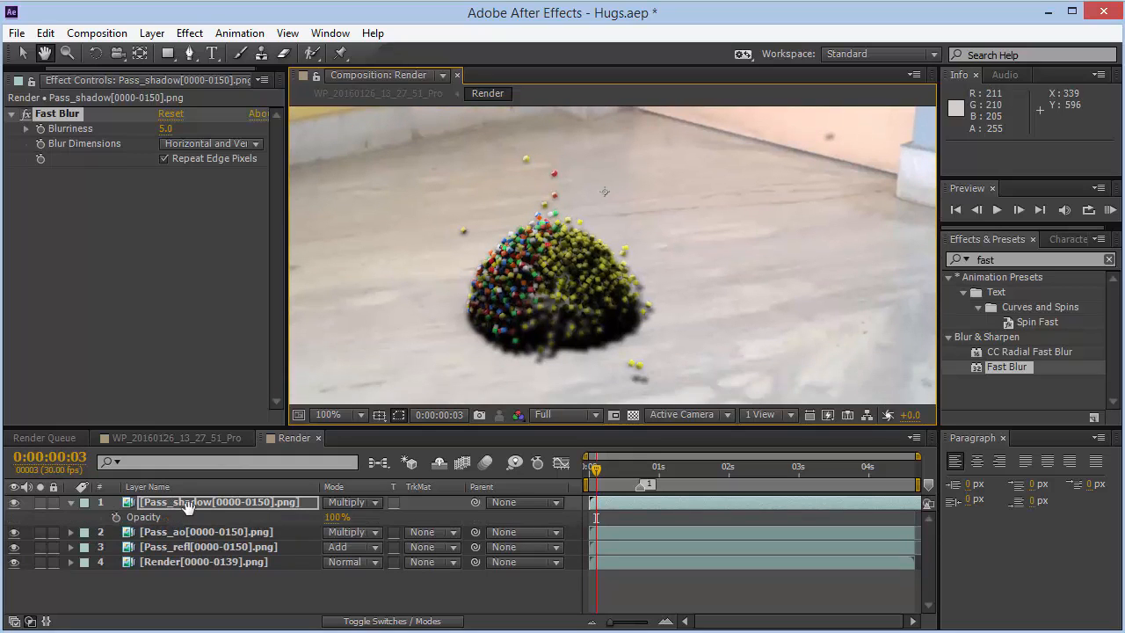
key("v")
left_click(339, 518)
type("20")
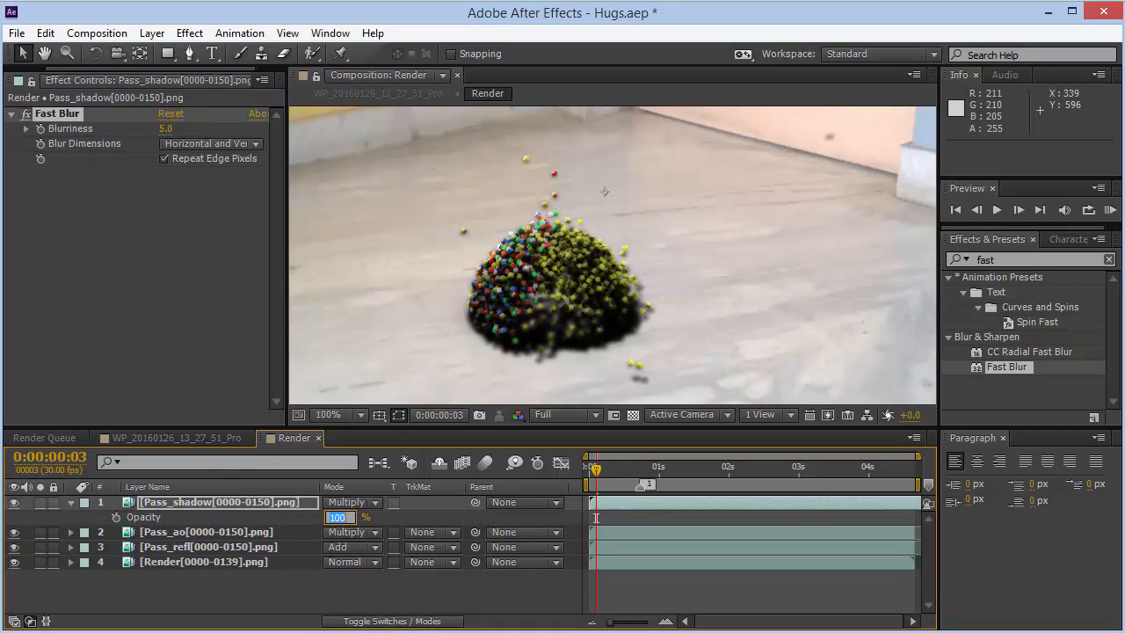
key("Return")
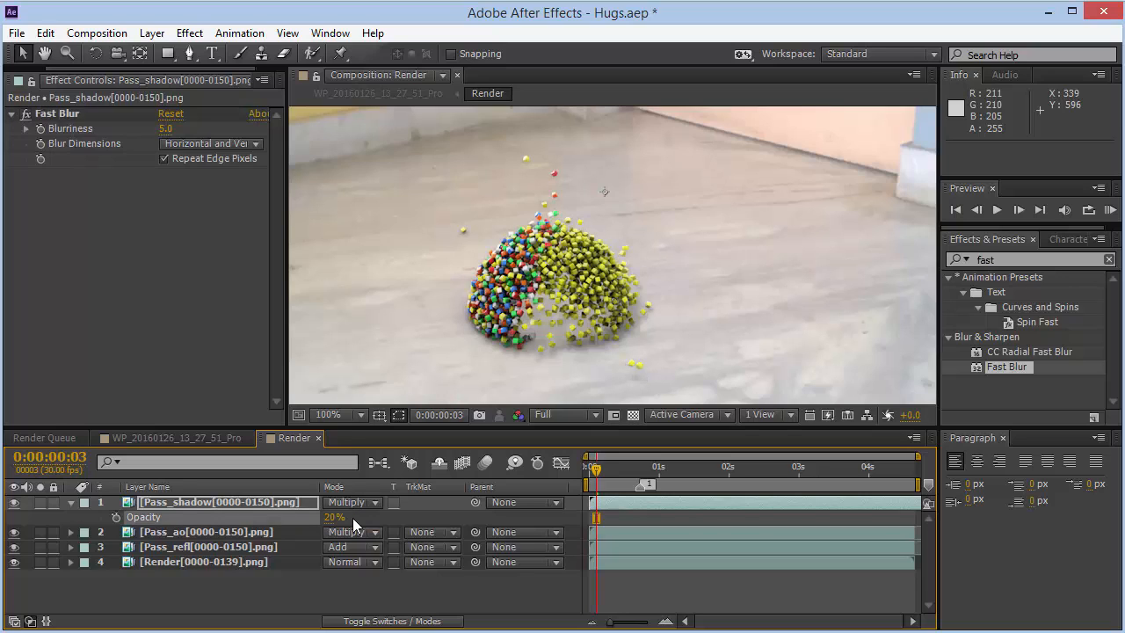
- Scrub through the timeline while toggling the shadow layer's visibility to compare the composite with and without it
left_click(14, 502)
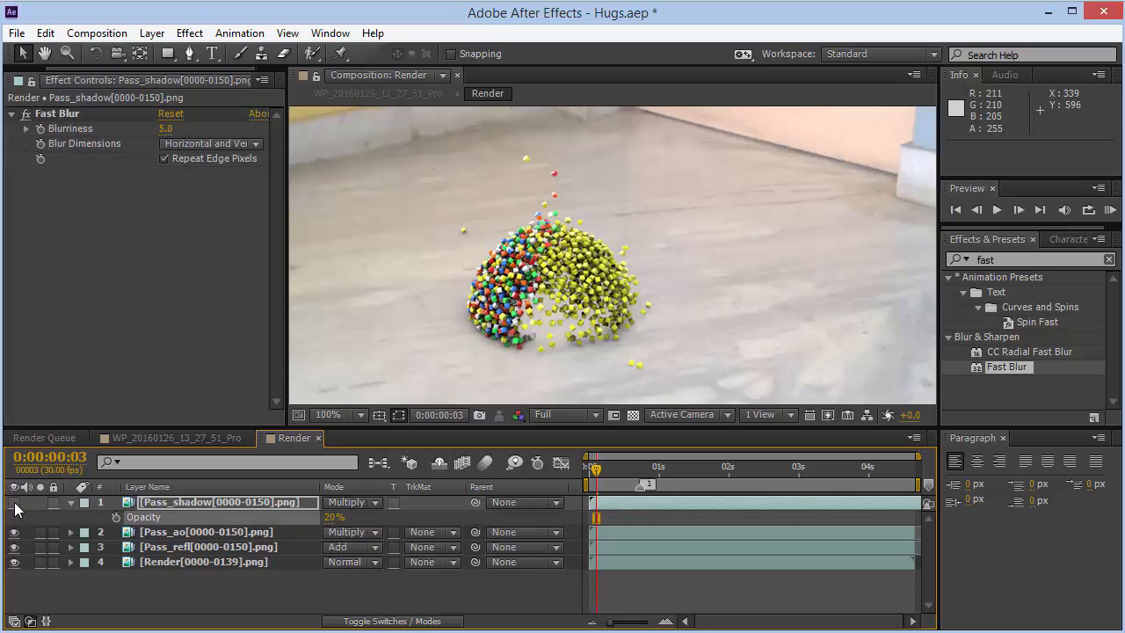
left_click(14, 502)
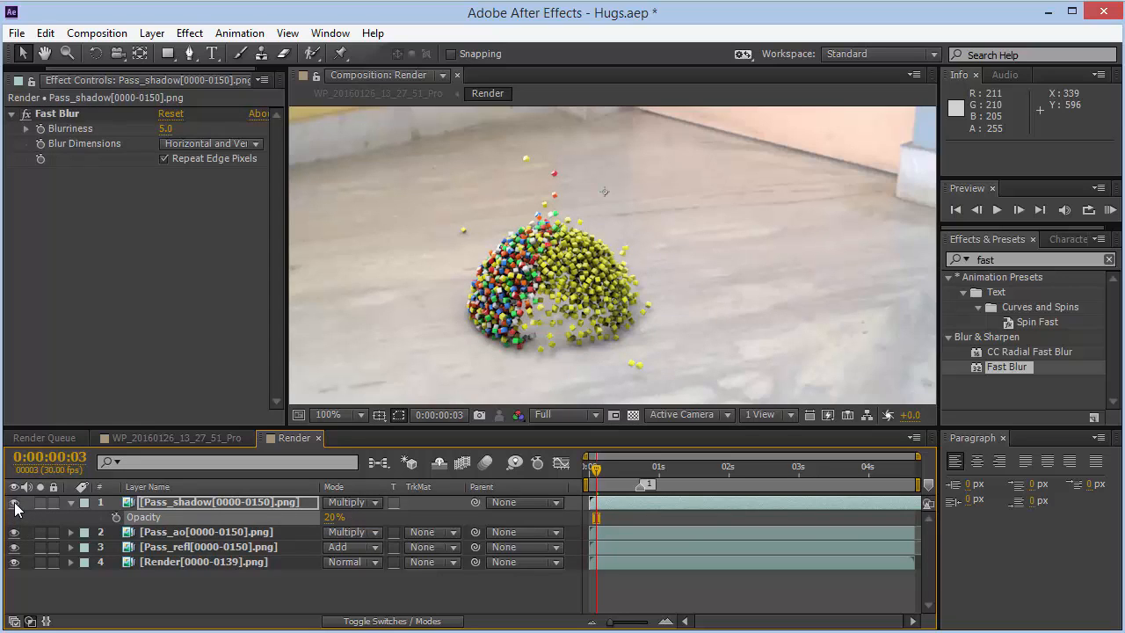
left_click(665, 479)
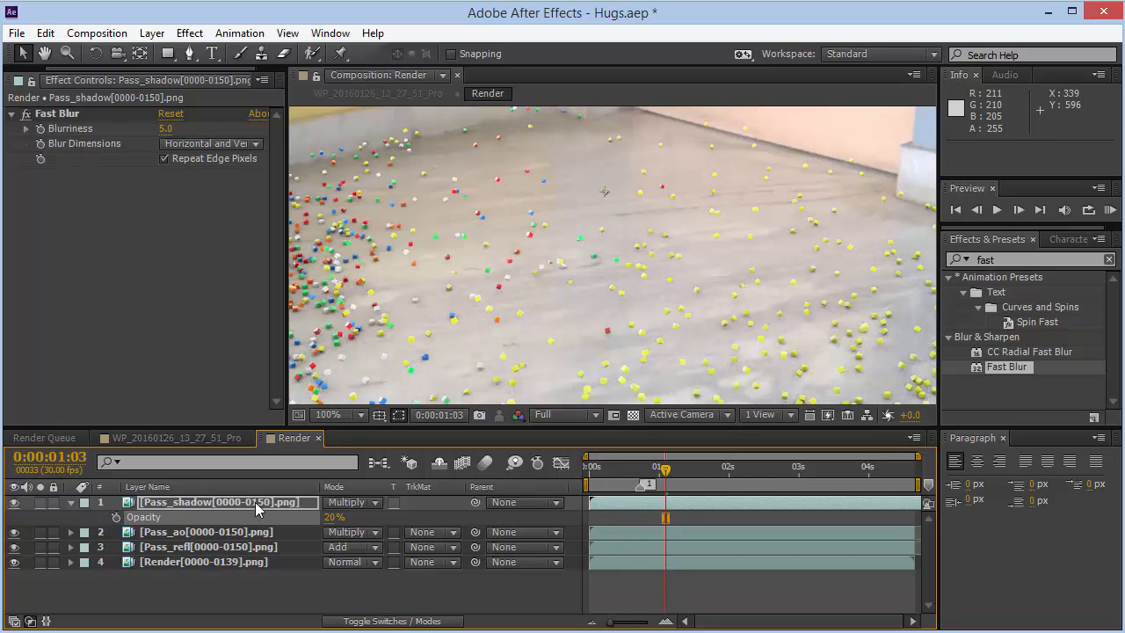
left_click(641, 471)
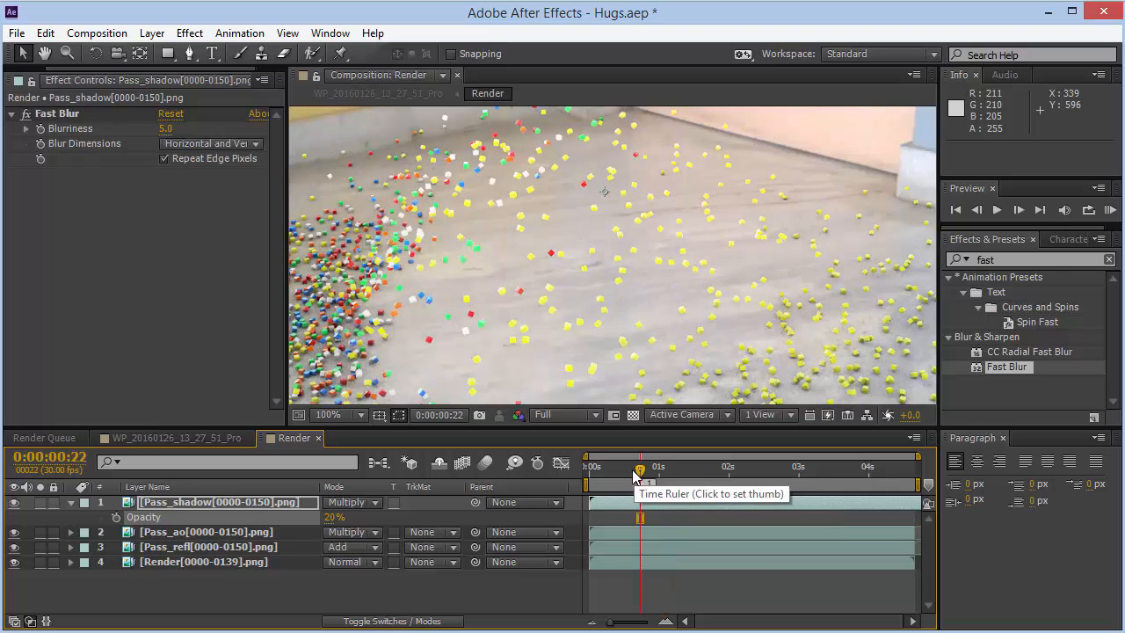
left_click(628, 468)
left_click(14, 502)
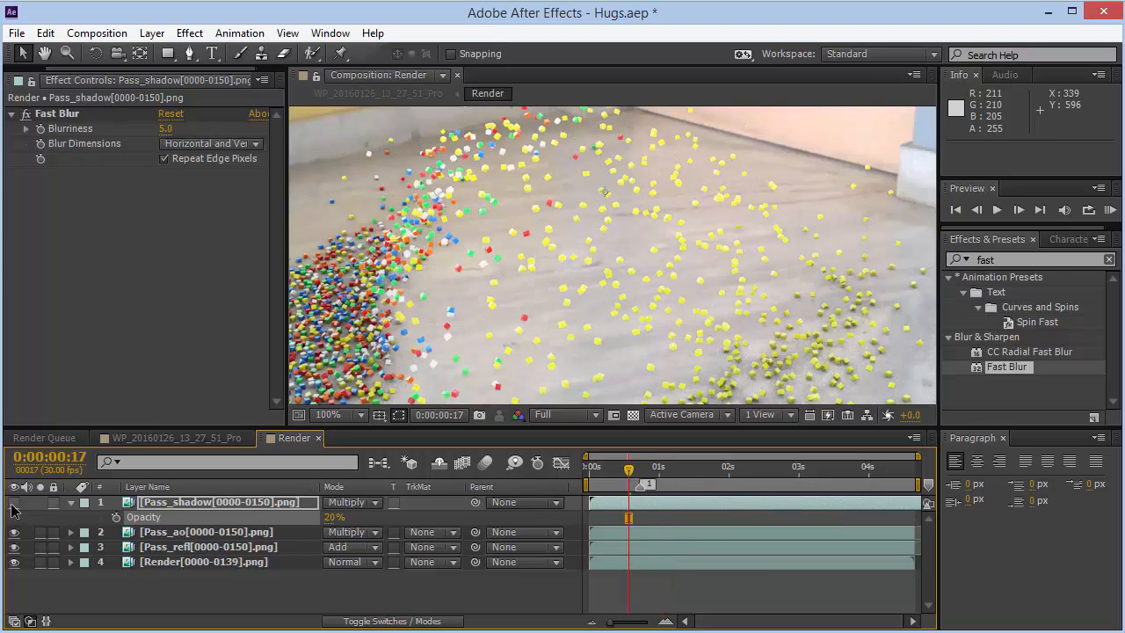
left_click(13, 504)
left_click(13, 505)
left_click(605, 468)
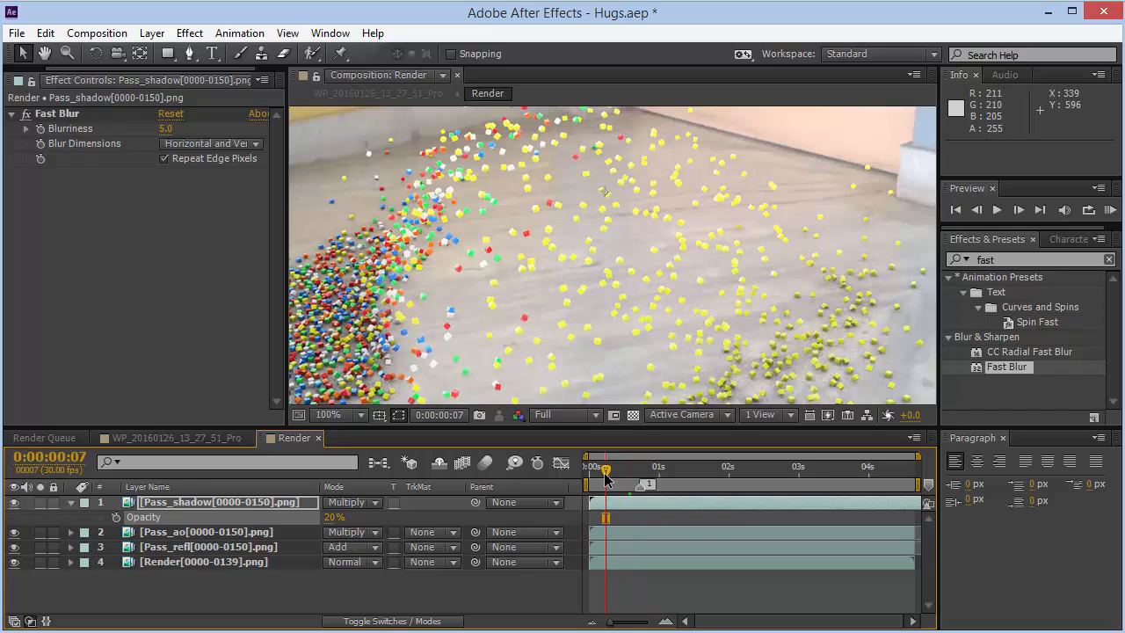
left_click(15, 507)
left_click(14, 506)
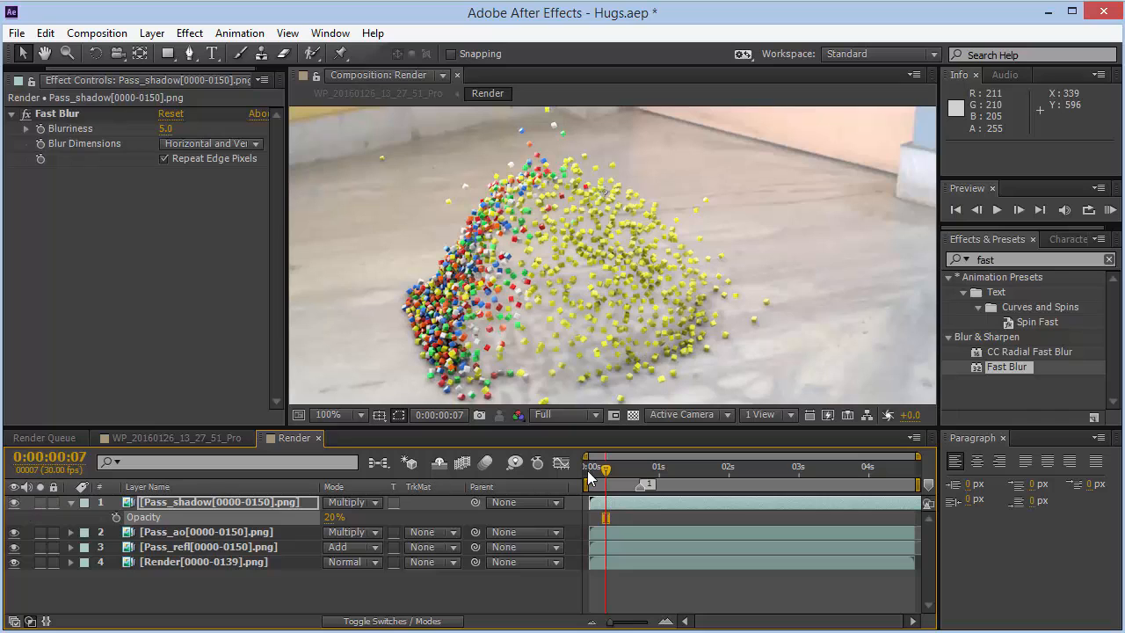
left_click(649, 469)
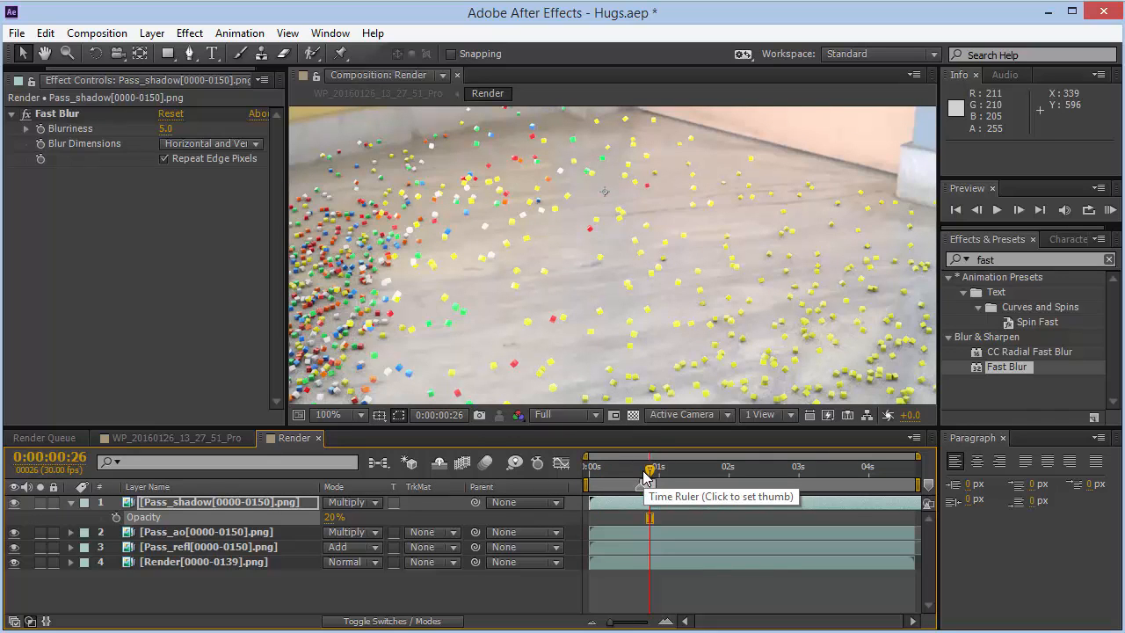
left_click(607, 469)
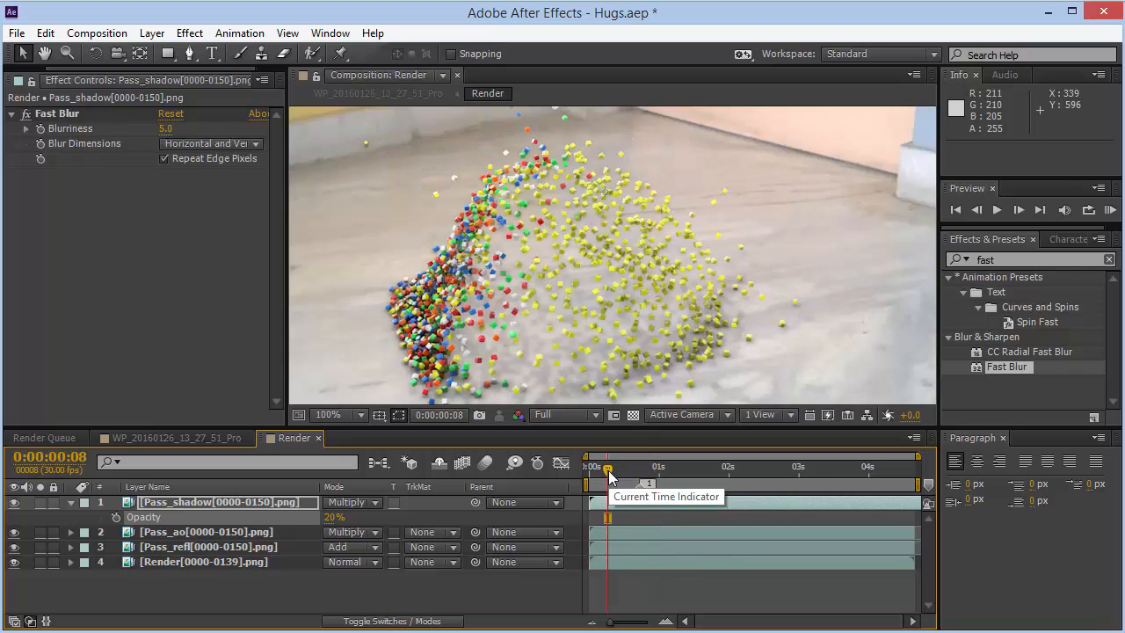
- Set the Fast Blur blurriness to 3 and toggle the effect off and on while scrubbing to compare
left_click(164, 128)
key("Return")
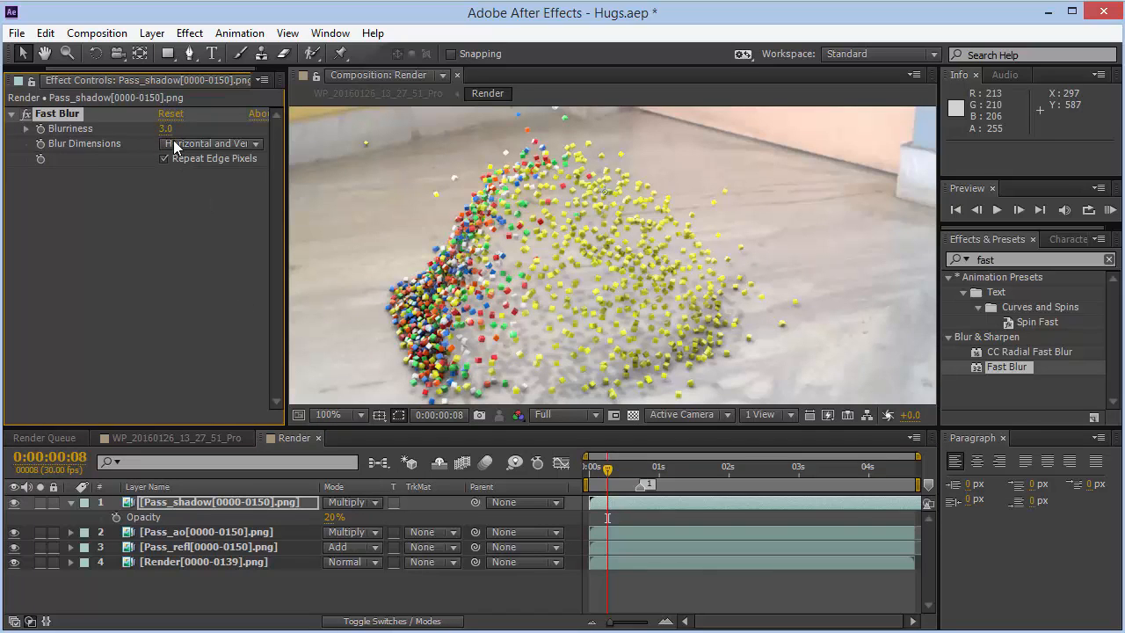
left_click(26, 114)
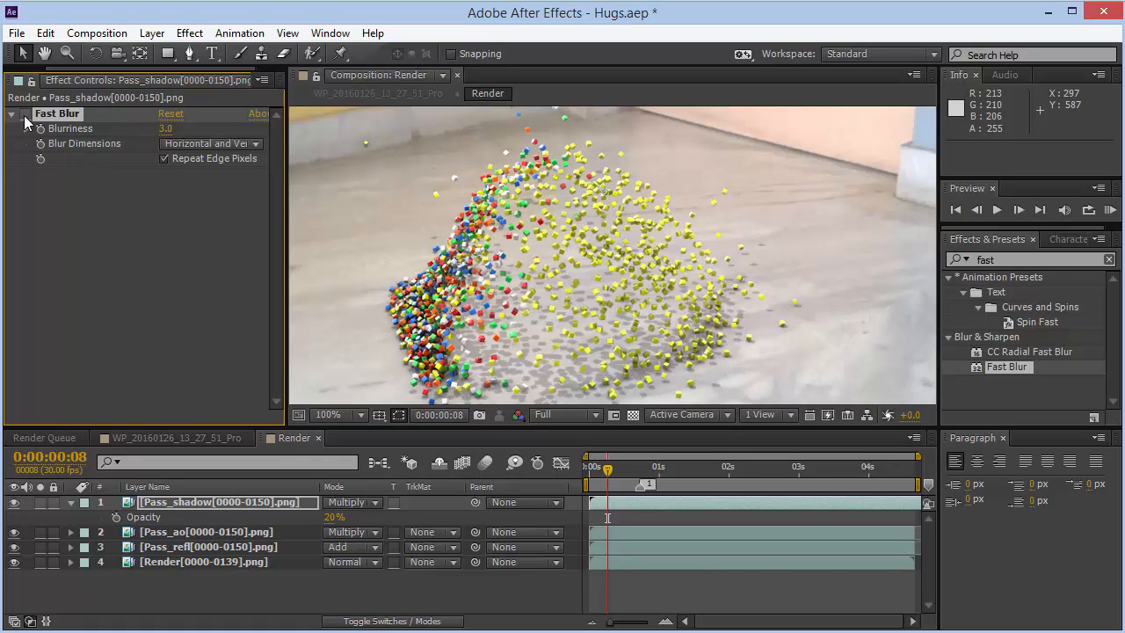
left_click(672, 469)
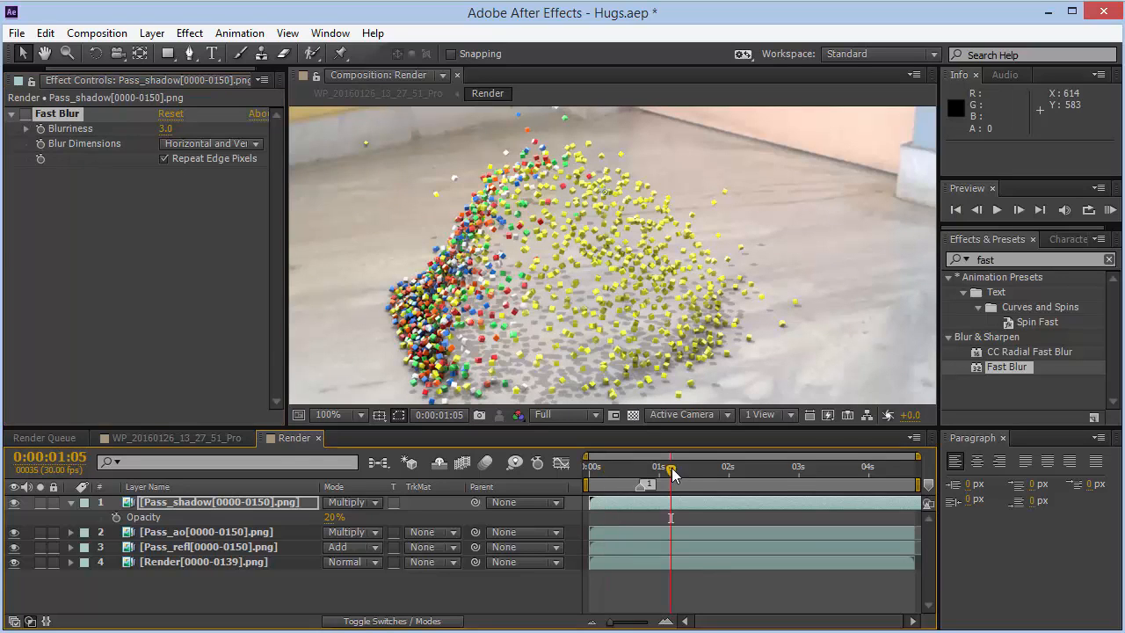
left_click(618, 466)
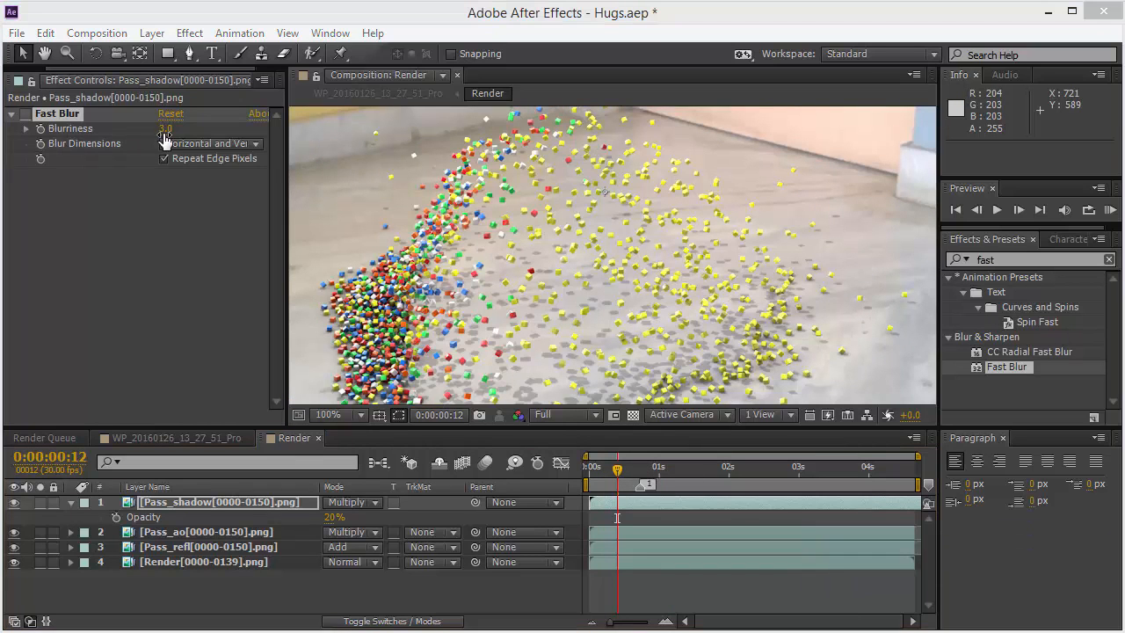
left_click(27, 115)
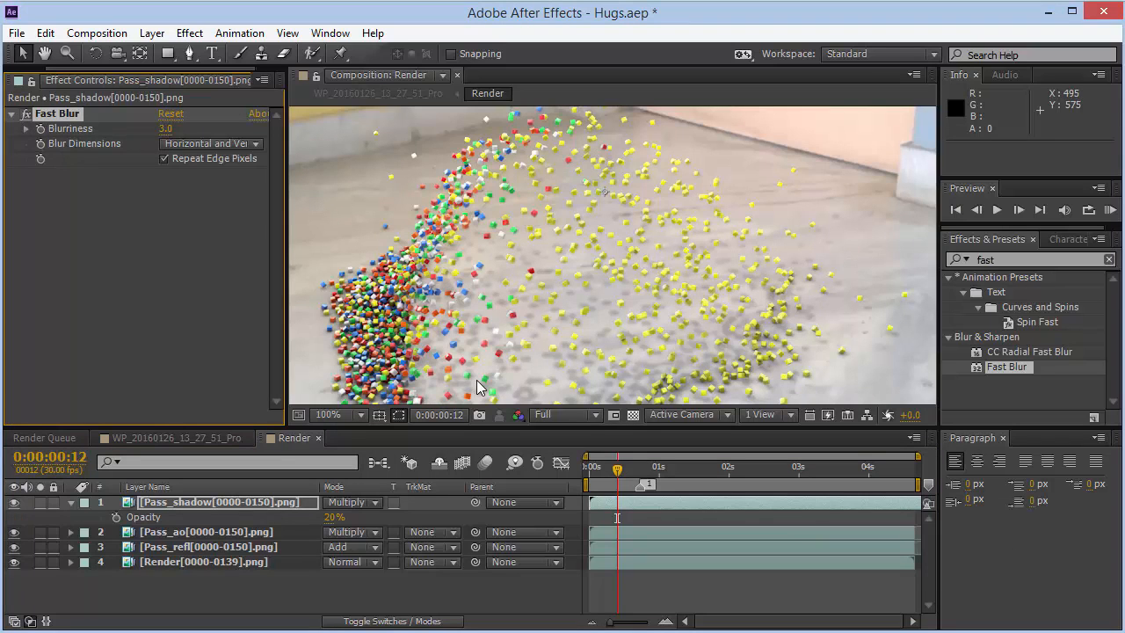
- Set the Pass_shadow layer's opacity to 30%
left_click(328, 518)
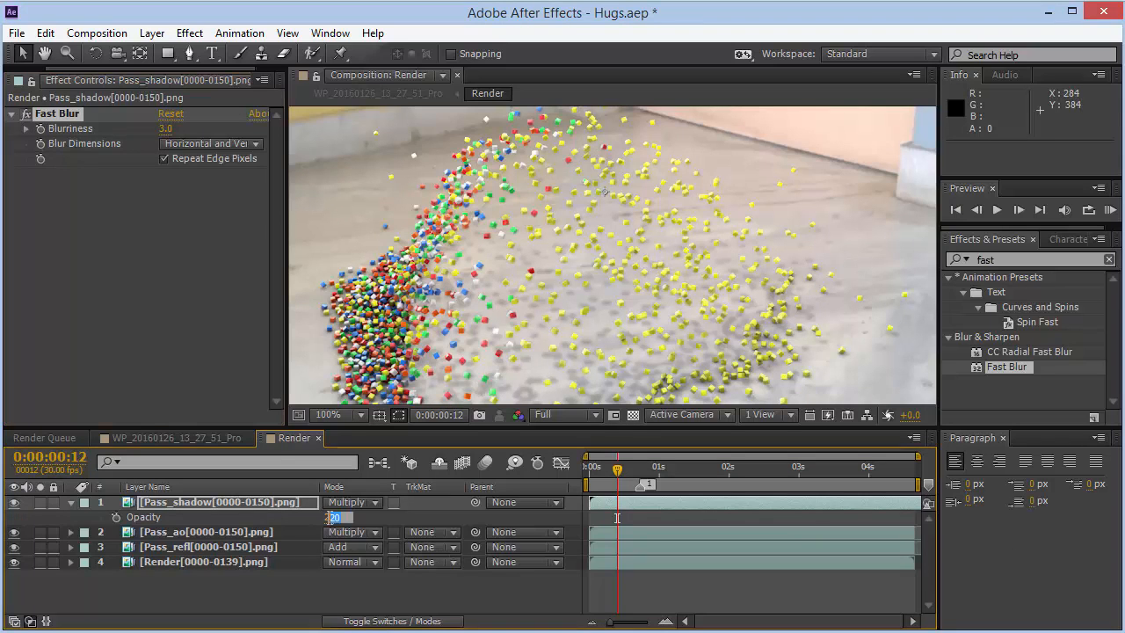
type("30")
key("Return")
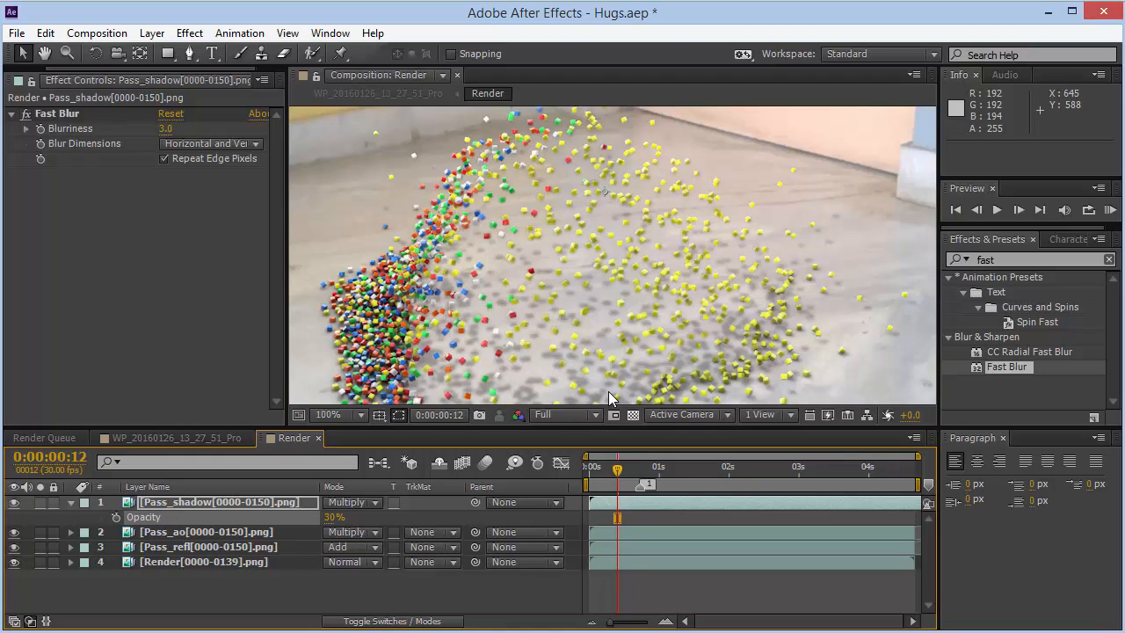
- Set the Pass_shadow layer's opacity to 10%
left_click(359, 415)
left_click(373, 118)
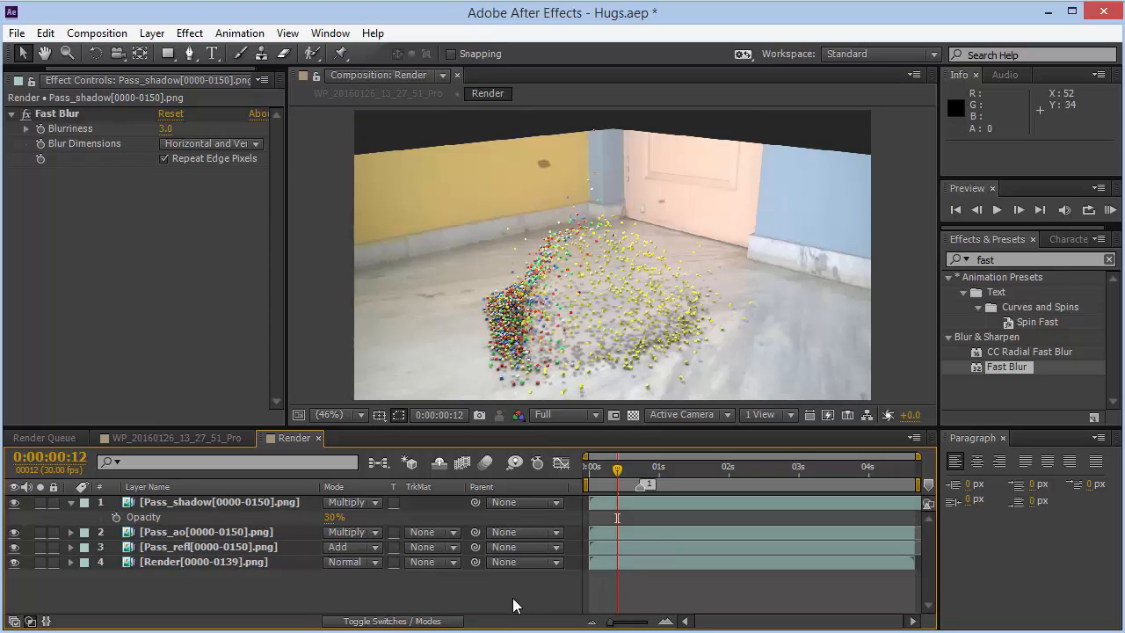
left_click(334, 517)
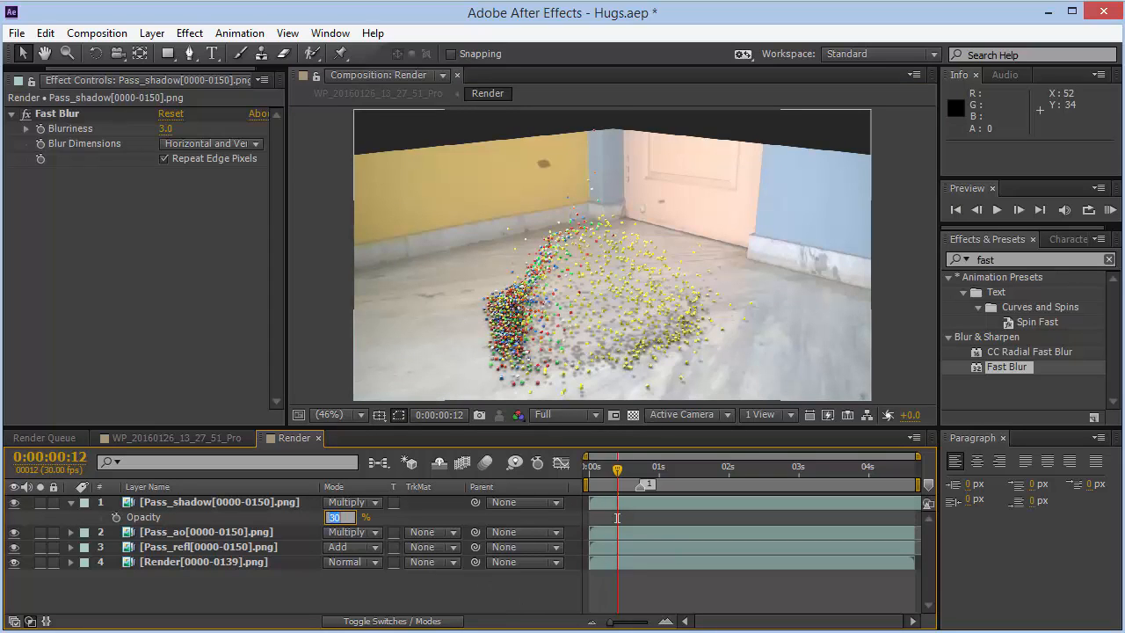
type("10")
key("Return")
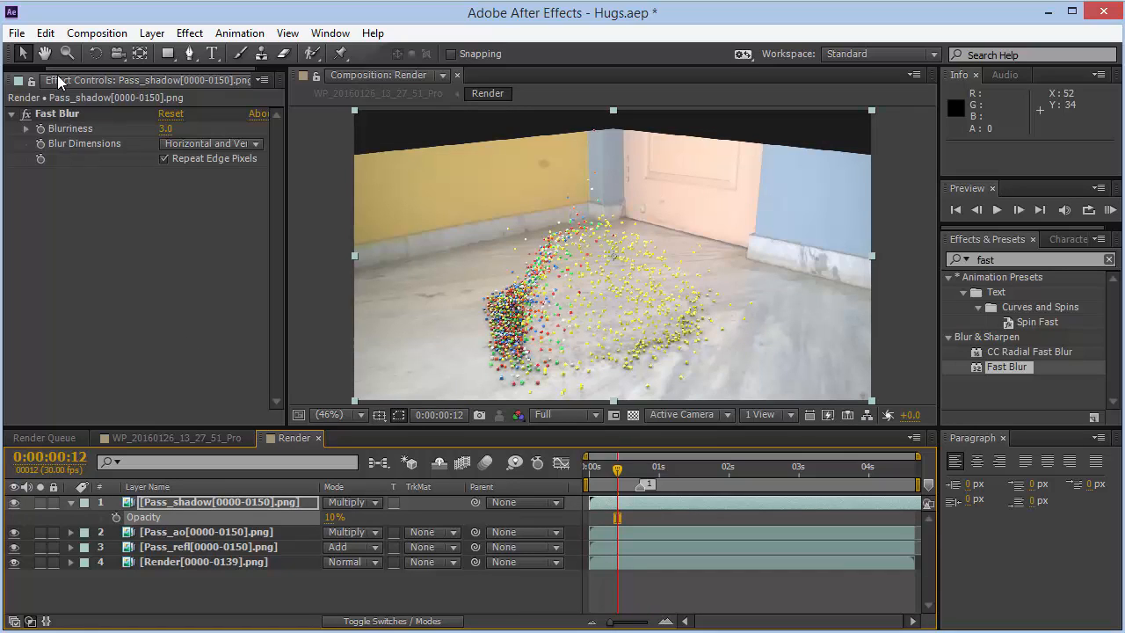
- Collapse the shadow layer's properties and open the WP_20160126_13_27_51_Pro composition
scroll(55, 79, "up", 3)
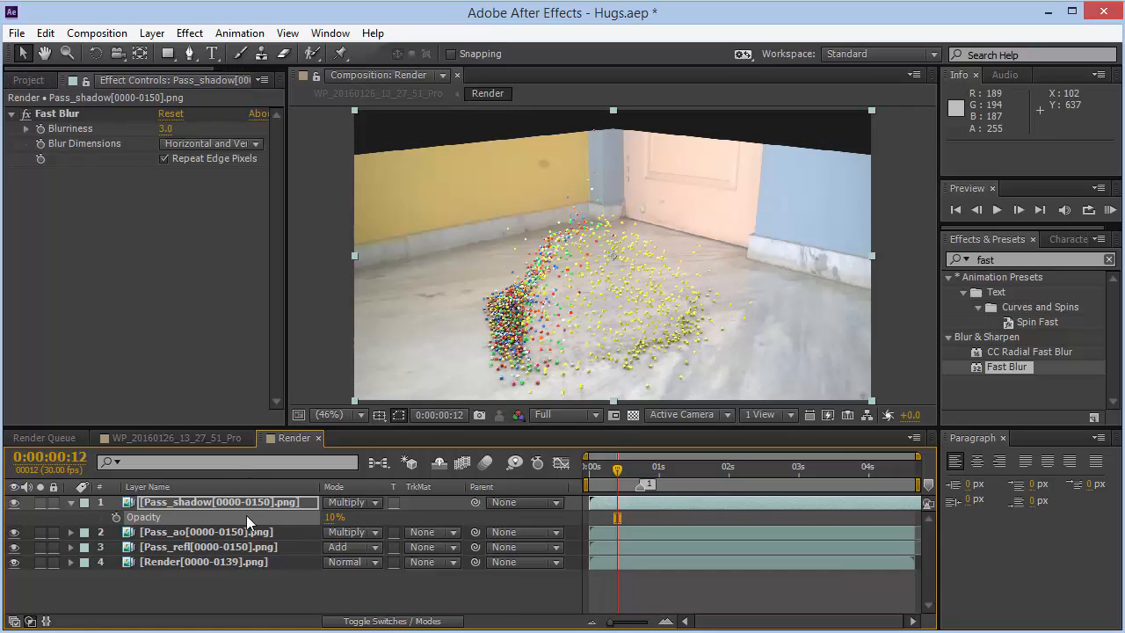
left_click(71, 502)
left_click(34, 80)
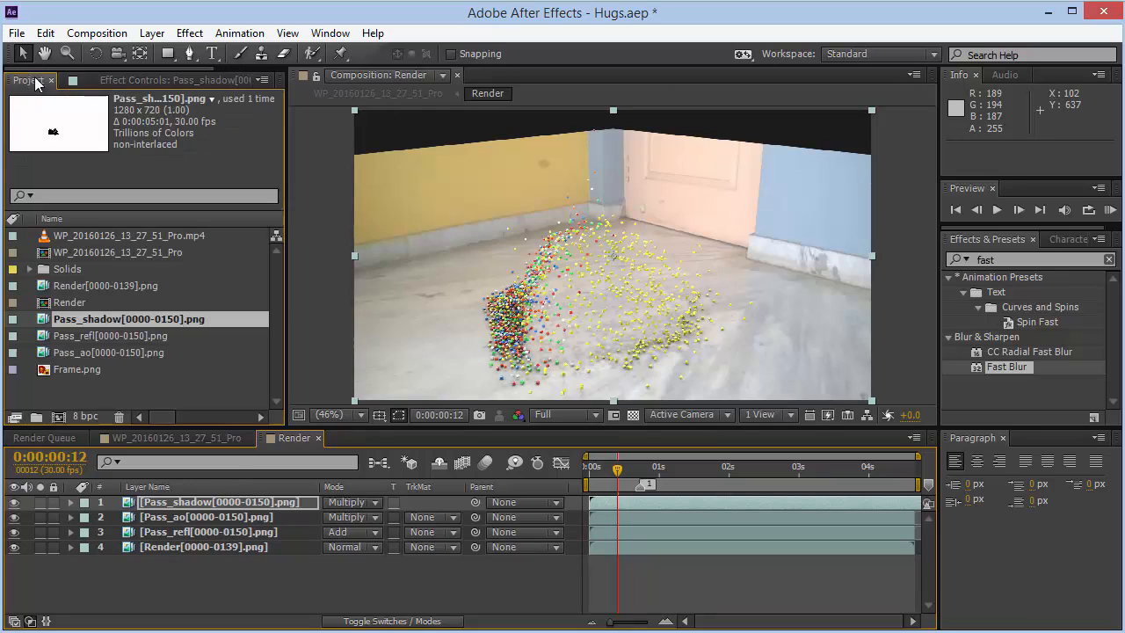
left_click(71, 302)
left_click_drag(72, 442, 85, 304)
left_click(227, 436)
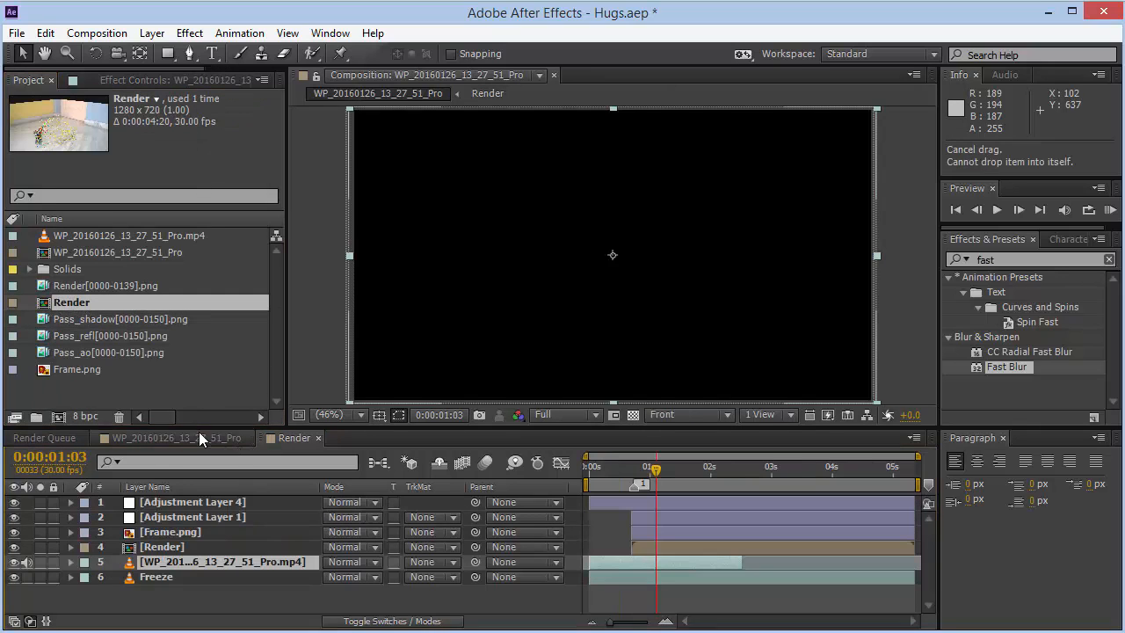
- Select the Render layer and hide every other layer so only the render is visible in the composition
left_click(381, 621)
left_click(381, 621)
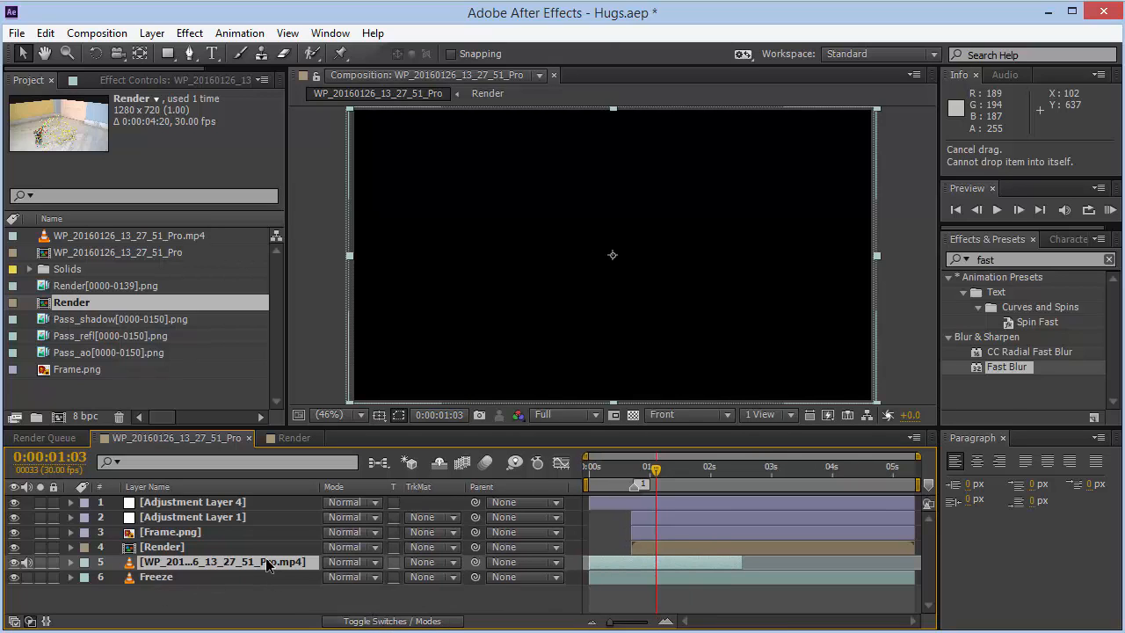
left_click(216, 548)
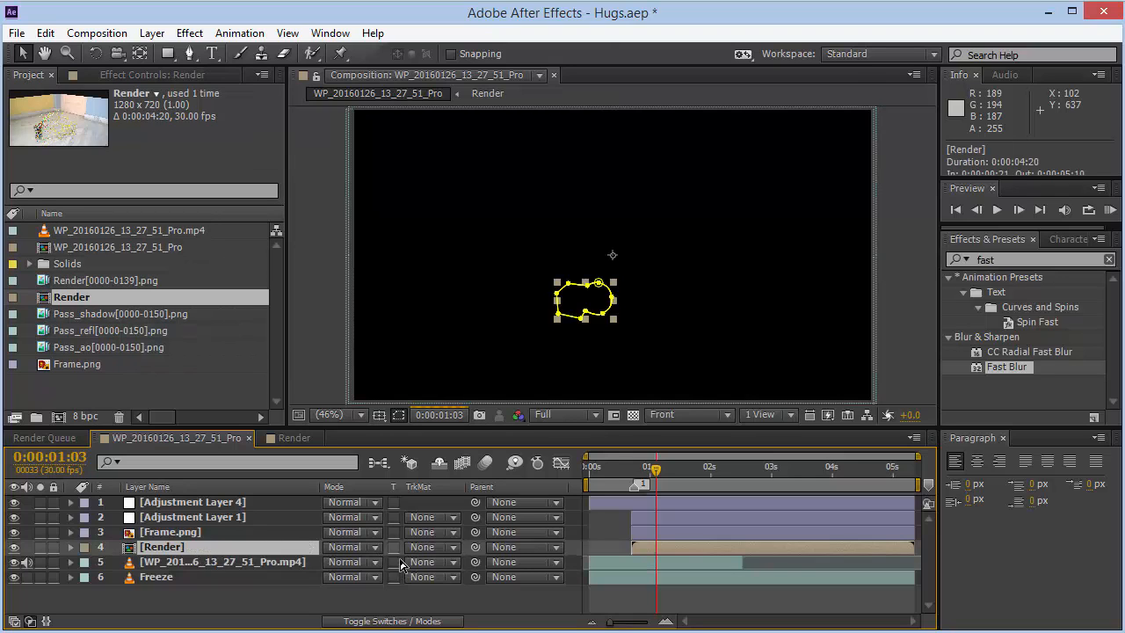
left_click(430, 621)
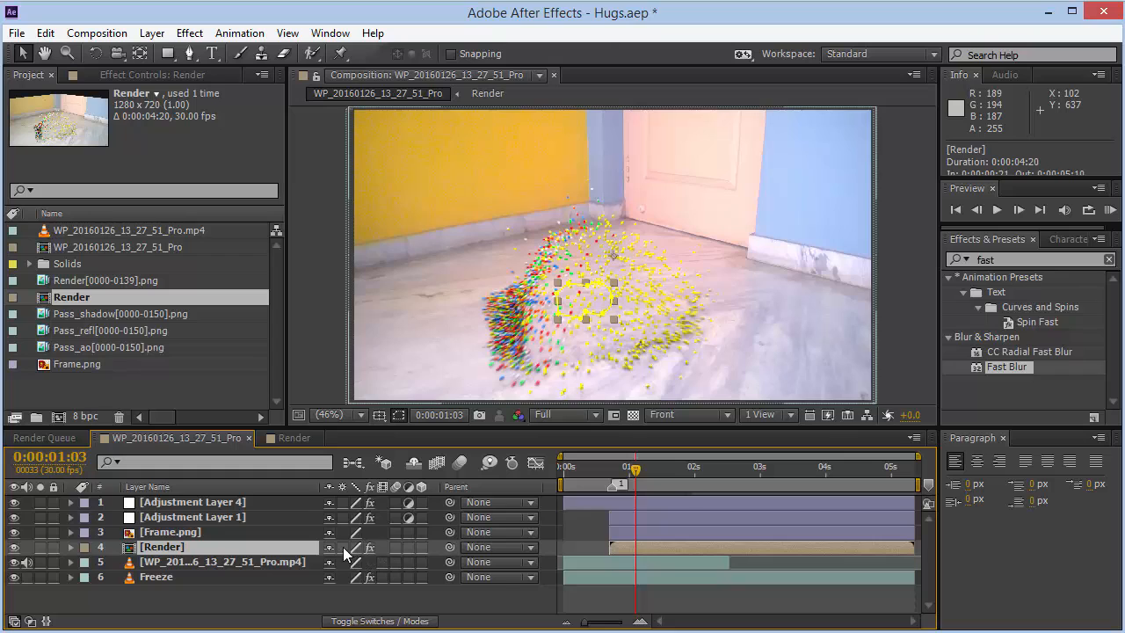
left_click(14, 576)
left_click(14, 562)
left_click(14, 531)
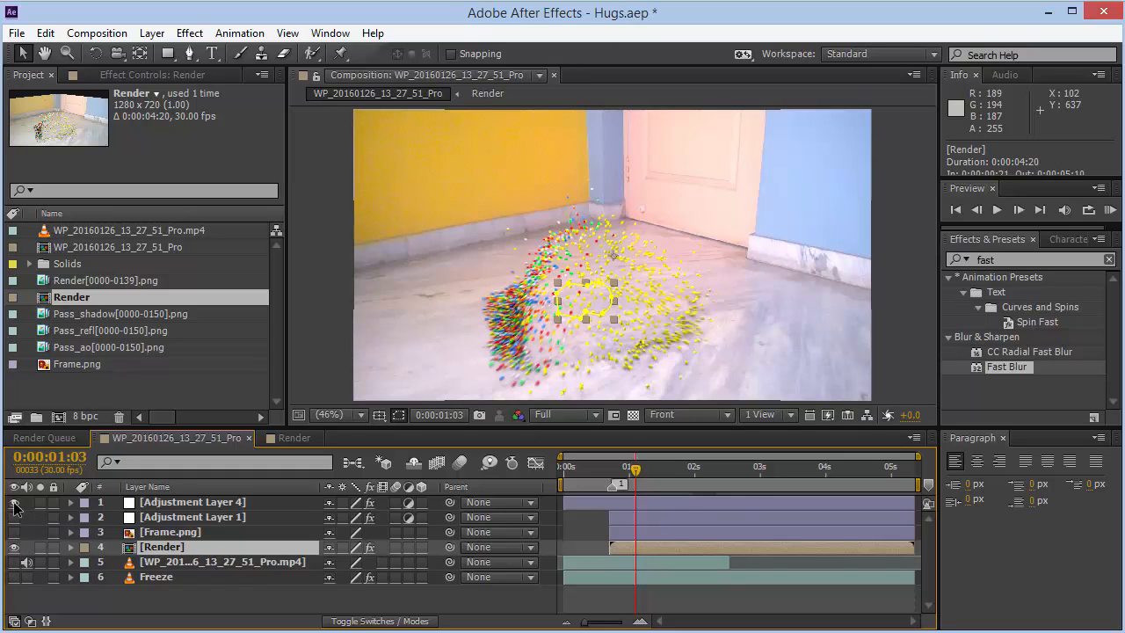
left_click(14, 516)
left_click(14, 502)
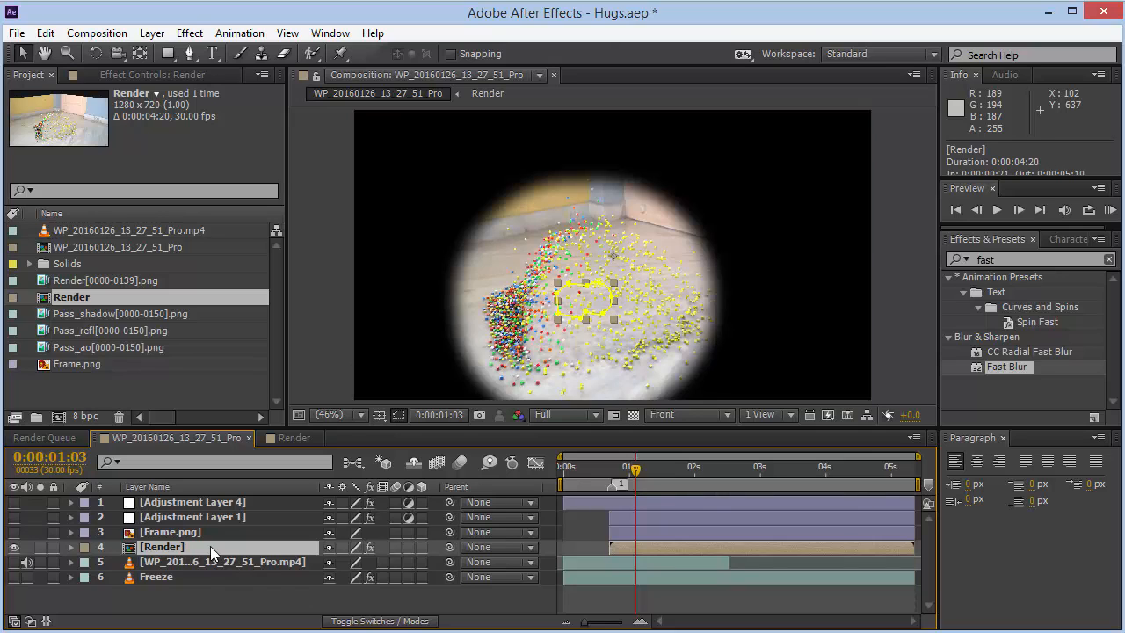
- Set the Render layer's Mask 1 mode to None
key("m")
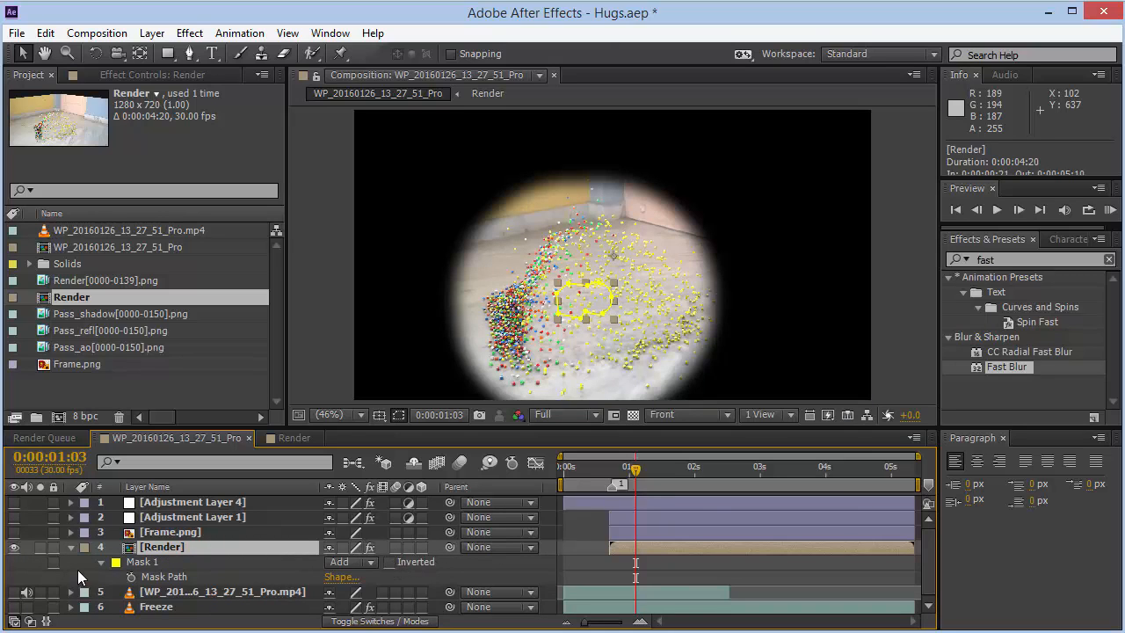
left_click(352, 561)
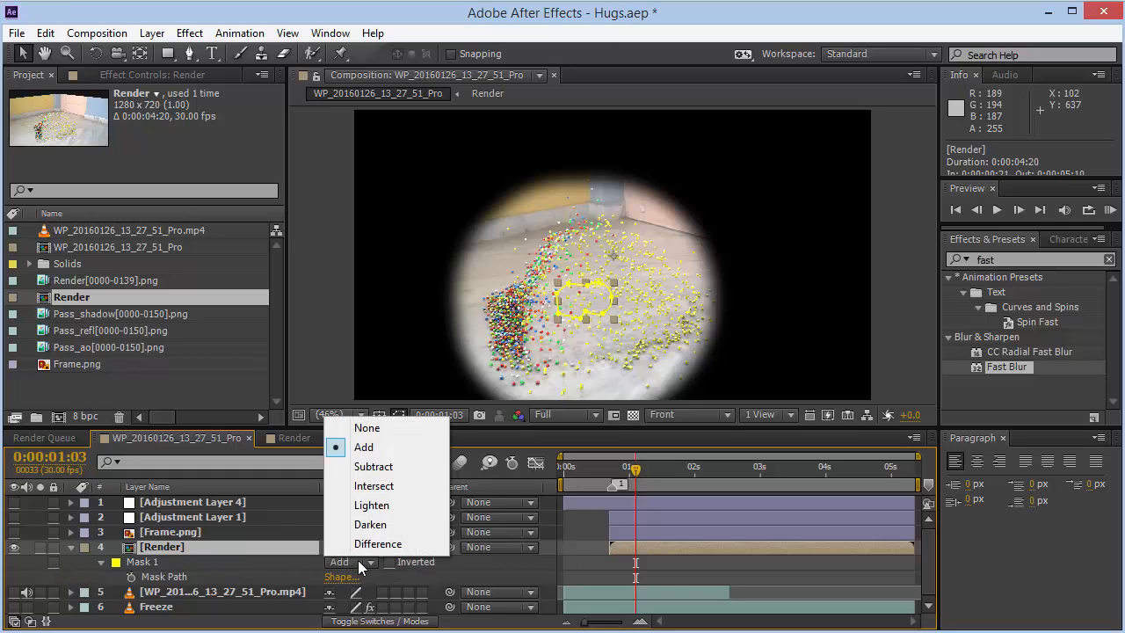
left_click(366, 428)
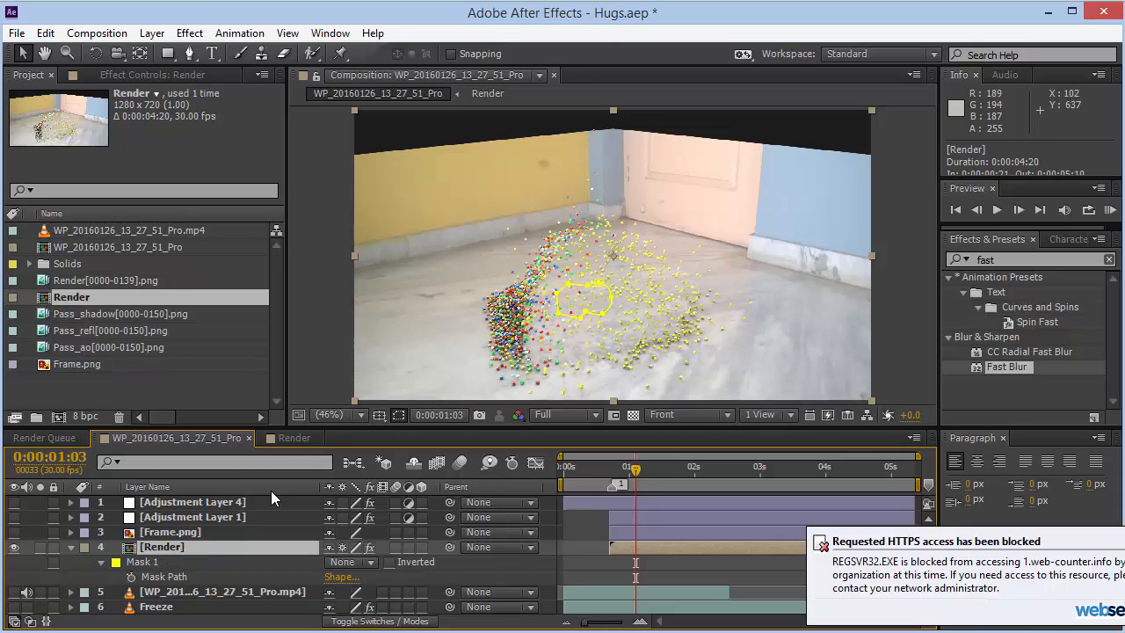
- Switch between the Render and WP_20160126_13_27_51_Pro compositions to compare them
left_click(290, 437)
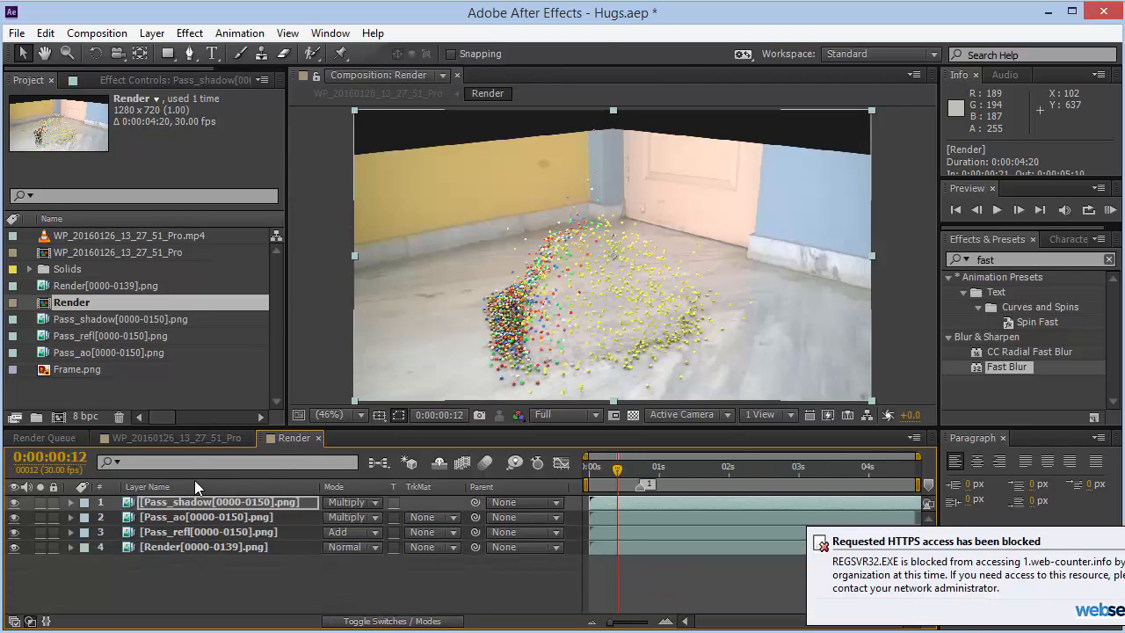
left_click(188, 439)
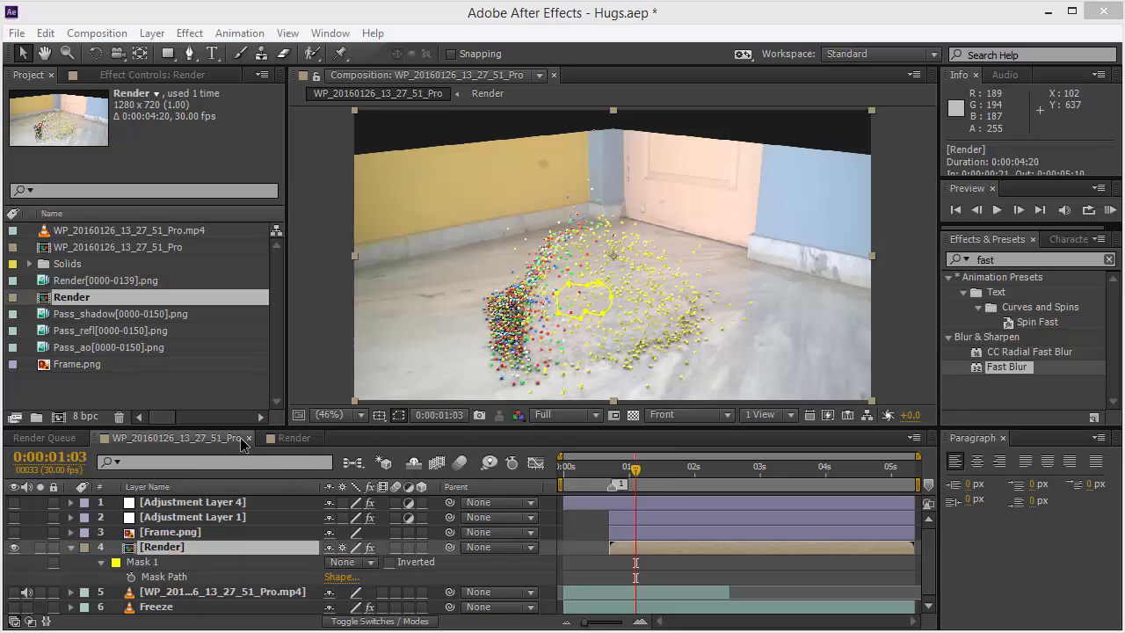
left_click(306, 435)
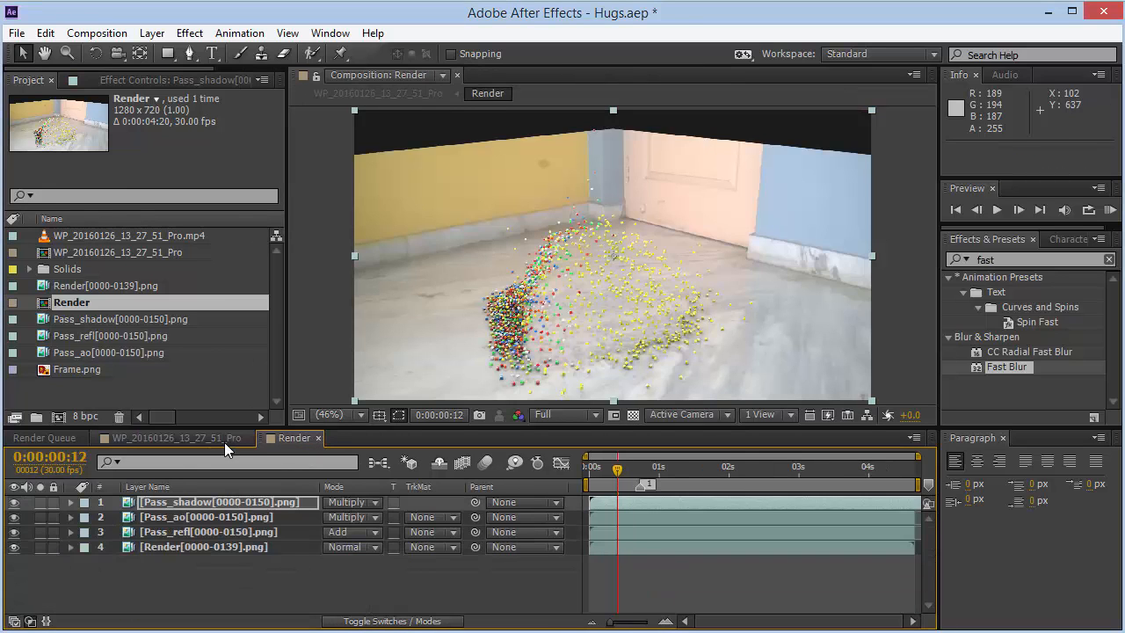
left_click(224, 439)
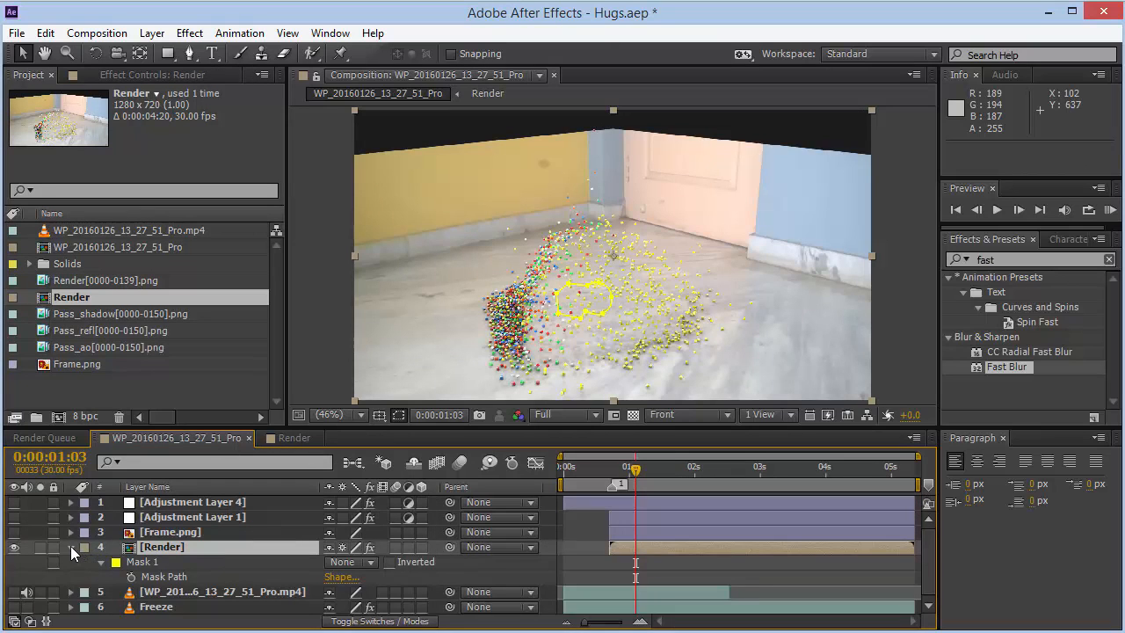
- Collapse the Render layer, return to the start of the timeline and make the Freeze layer visible
left_click(70, 547)
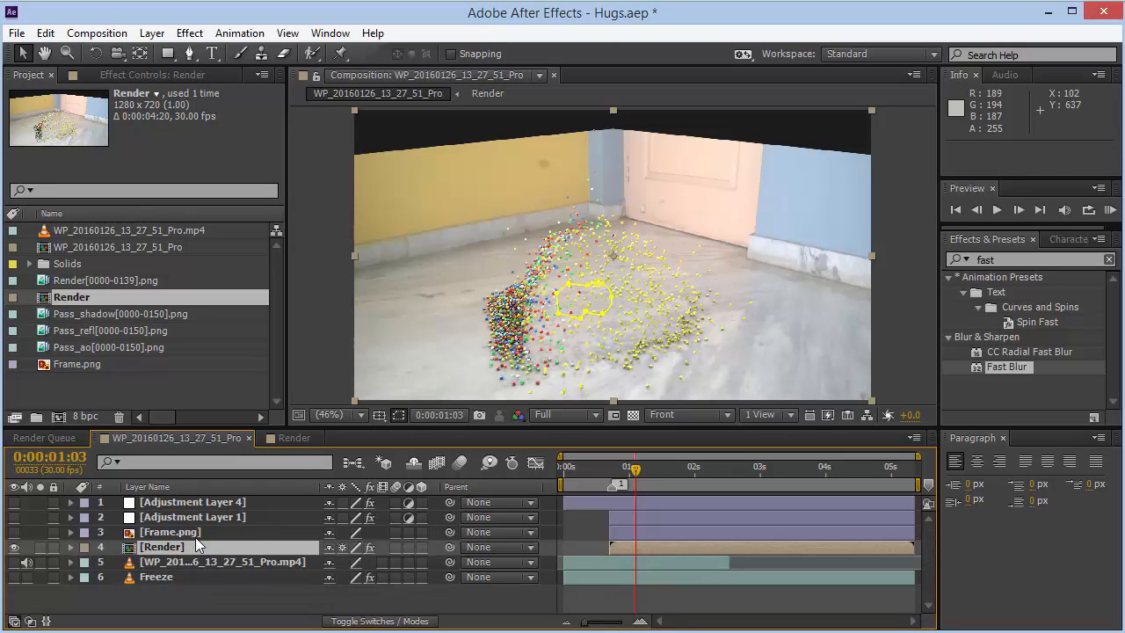
left_click(569, 467)
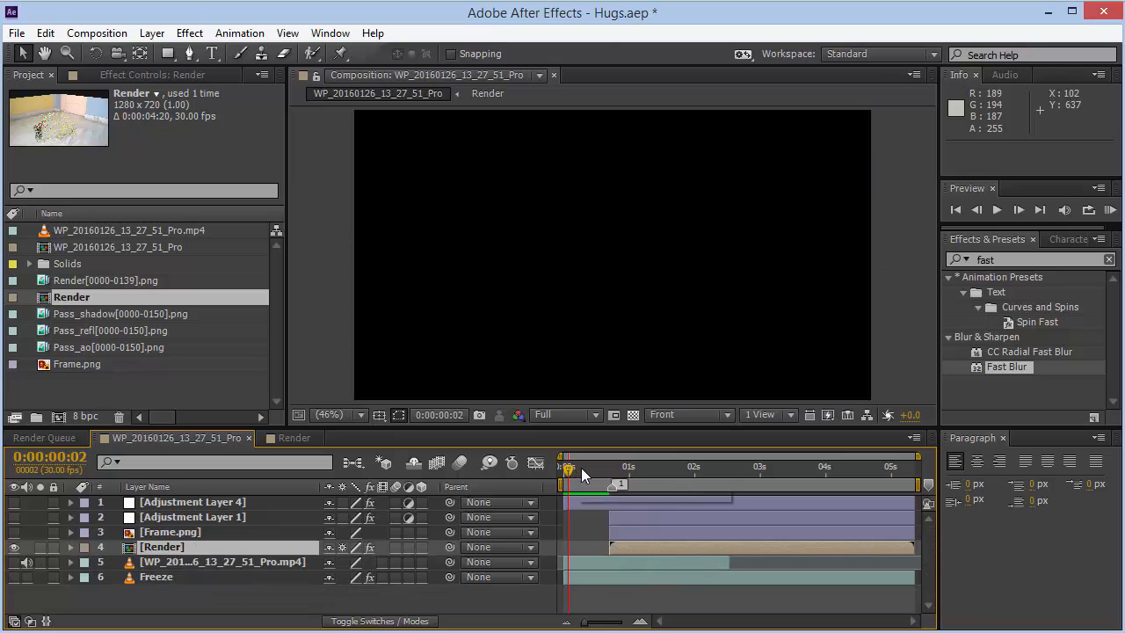
left_click(568, 578)
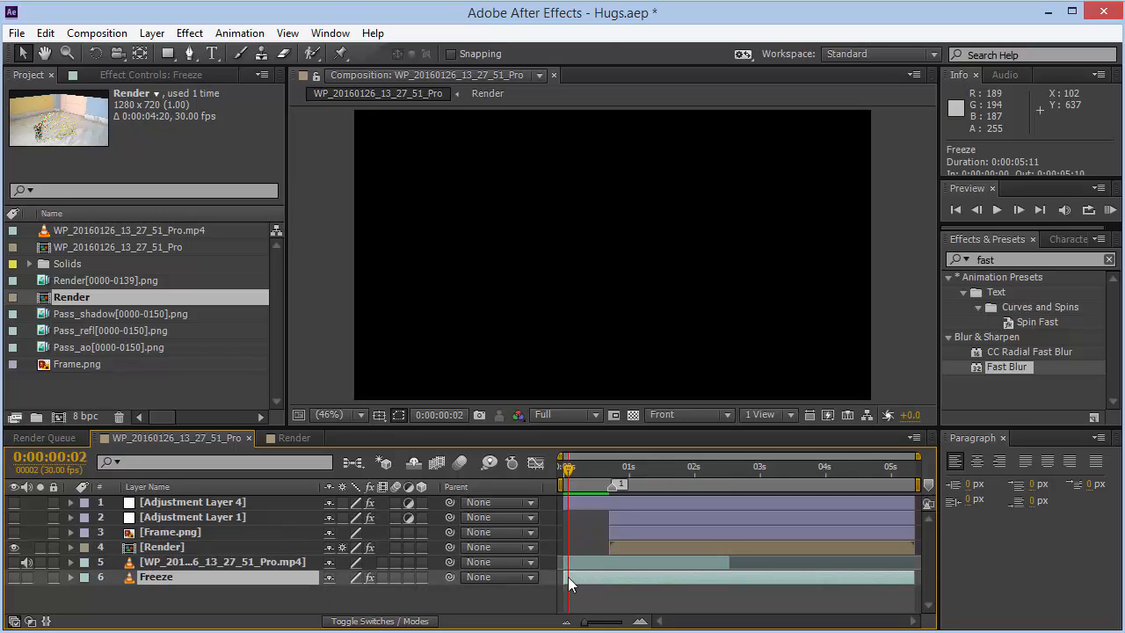
left_click(14, 578)
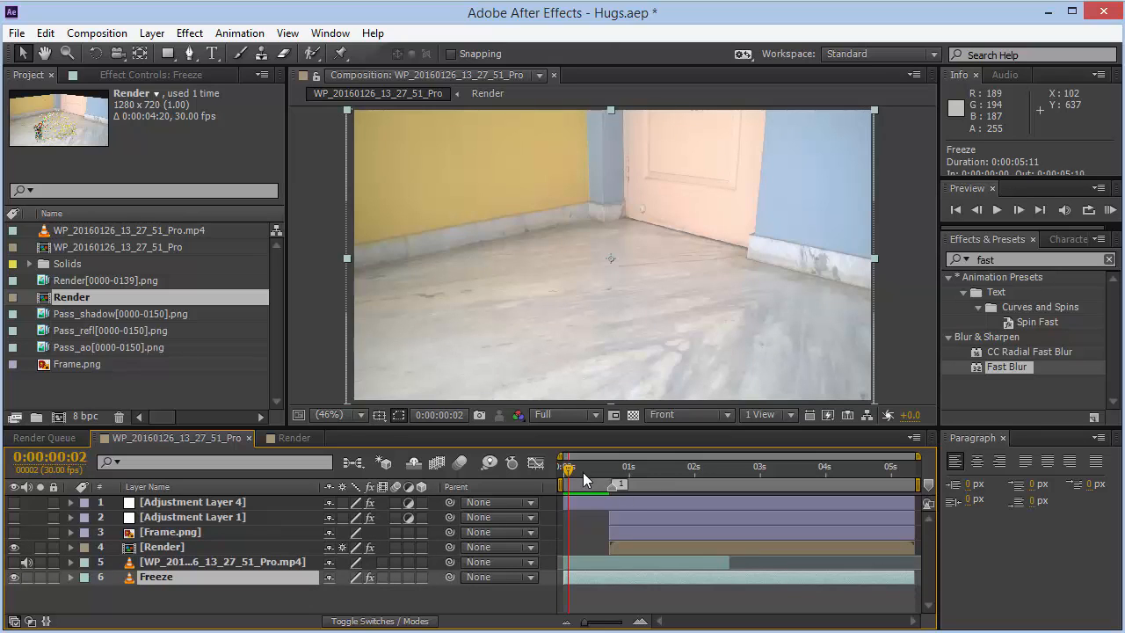
- Scrub through the timeline to review the WP_20160126_13_27_51_Pro.mp4 footage layer
mouse_move(583, 471)
left_mouse_down()
mouse_move(599, 468)
mouse_move(580, 464)
left_mouse_up()
left_click(599, 465)
left_click(151, 563)
left_click(39, 562)
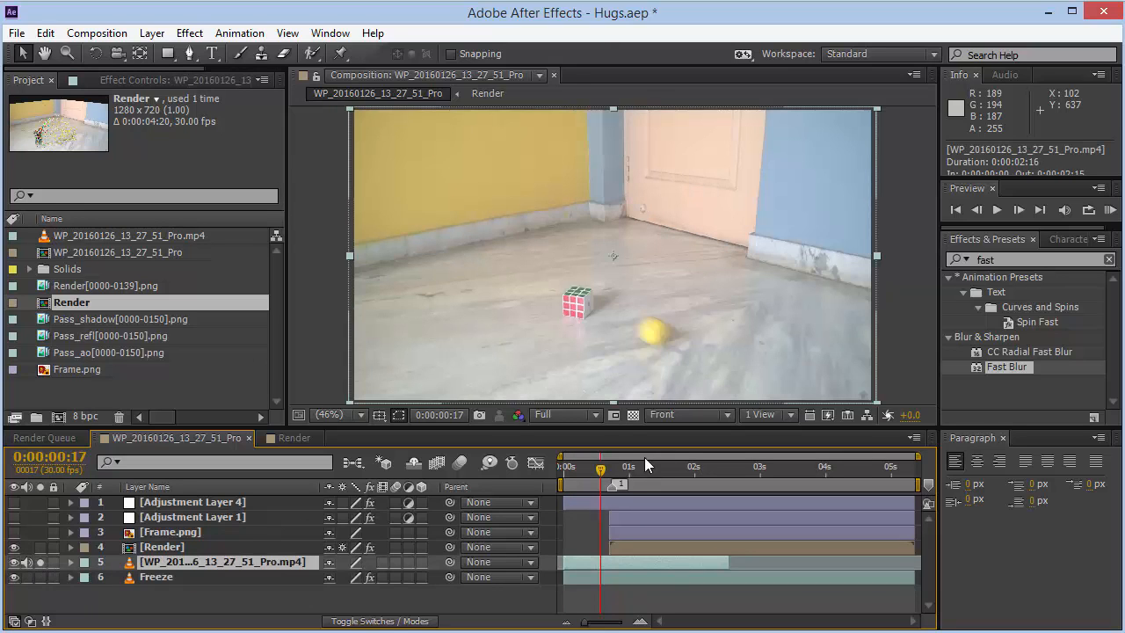
left_click(618, 485)
key("ctrl+z")
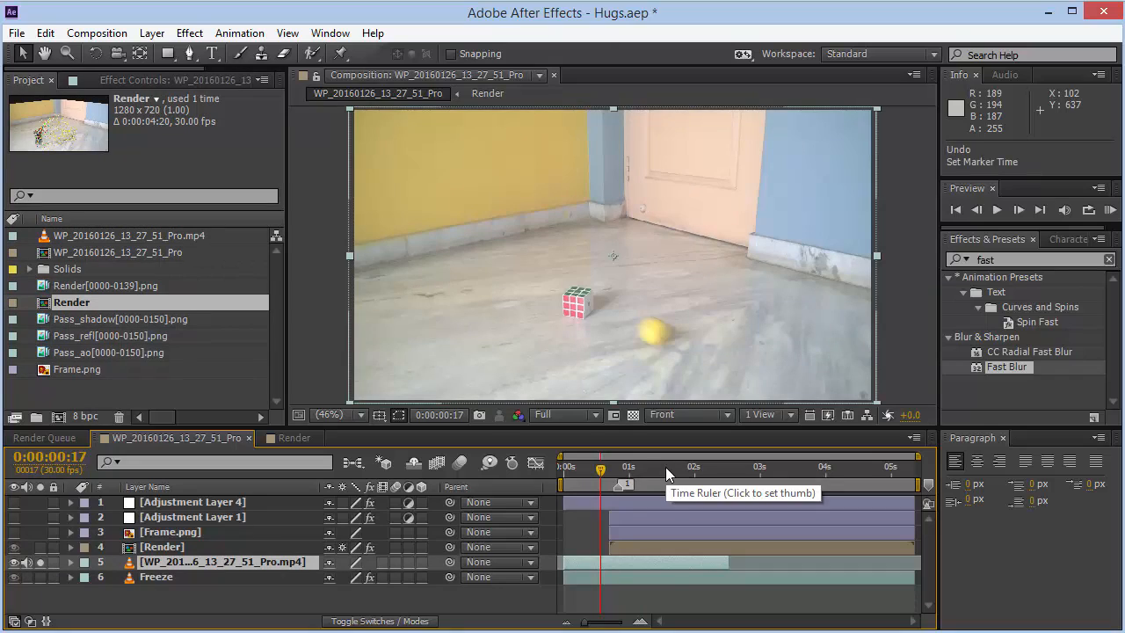
left_click(673, 467)
left_click(716, 466)
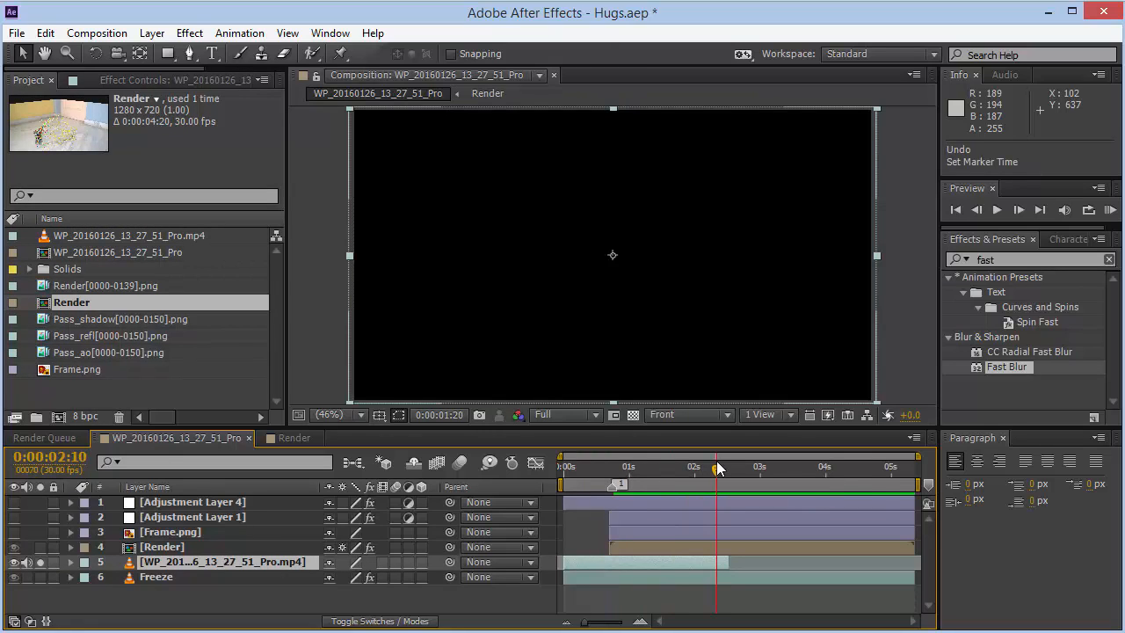
- Hide the Freeze and Render layers and reveal the footage layer's Opacity property
left_click(15, 577)
left_click(15, 547)
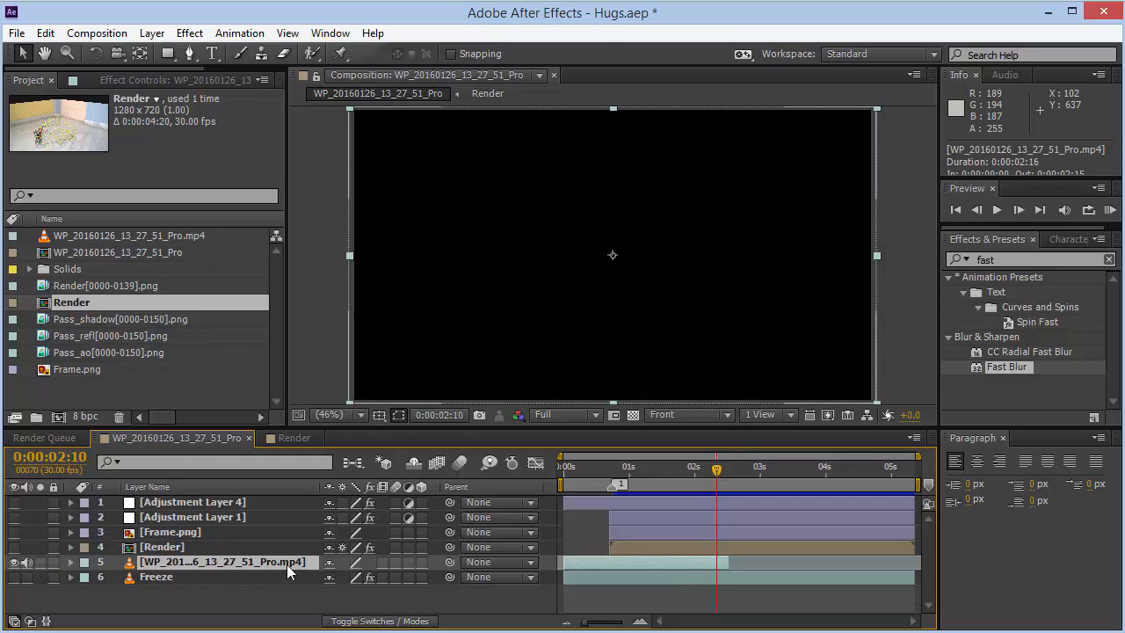
left_click(598, 468)
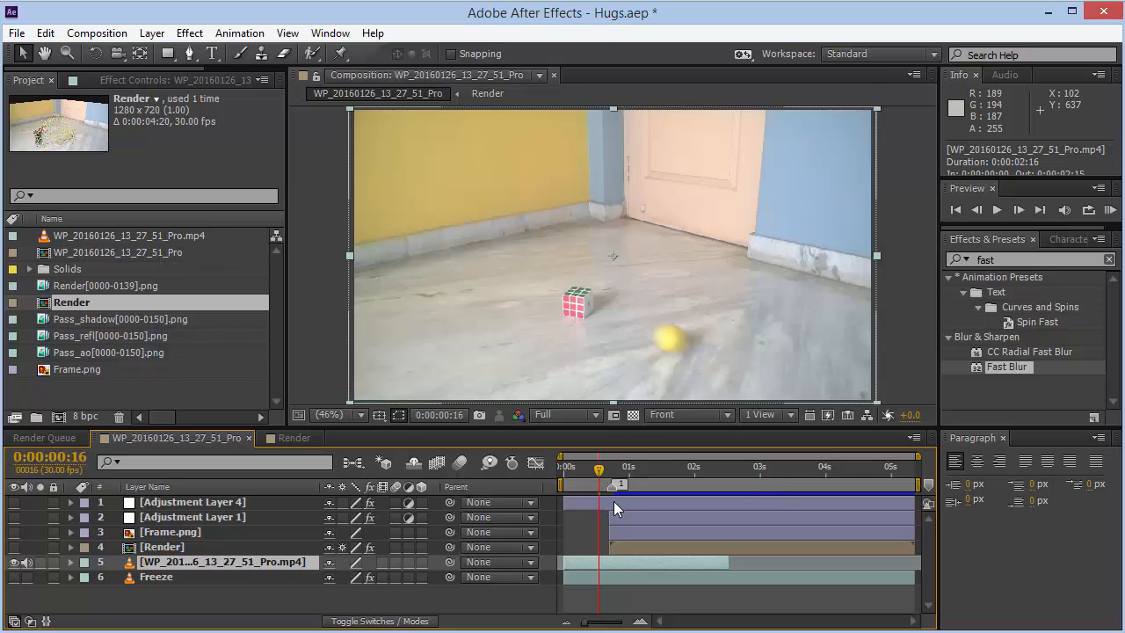
key("t")
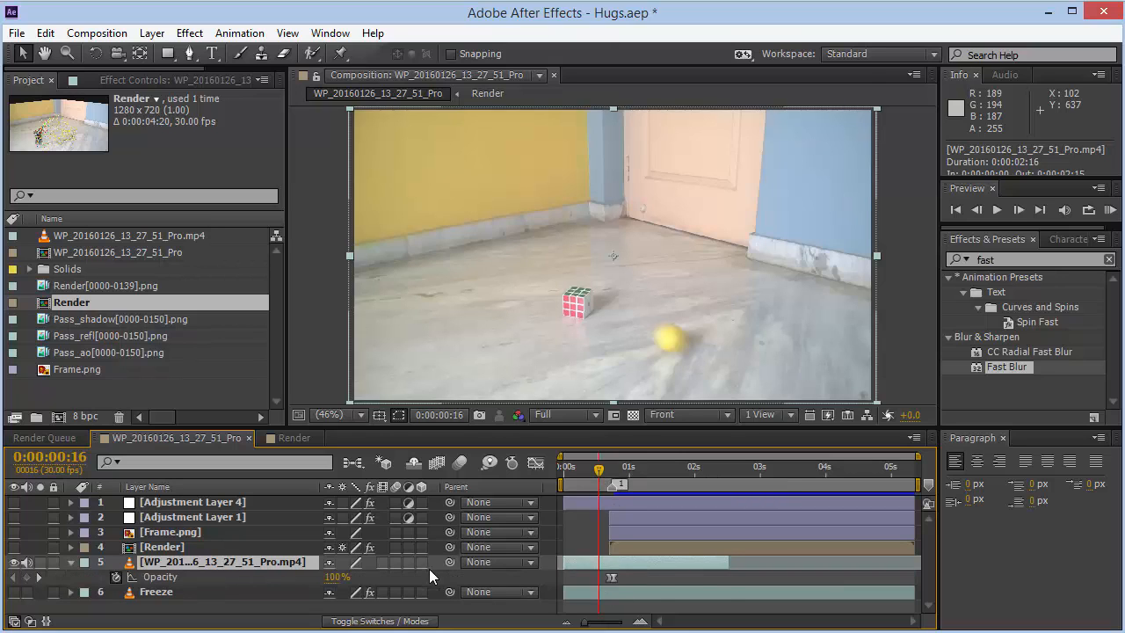
- Try to apply Freeze Frame to the footage layer at the first frame
left_click_drag(600, 469, 563, 471)
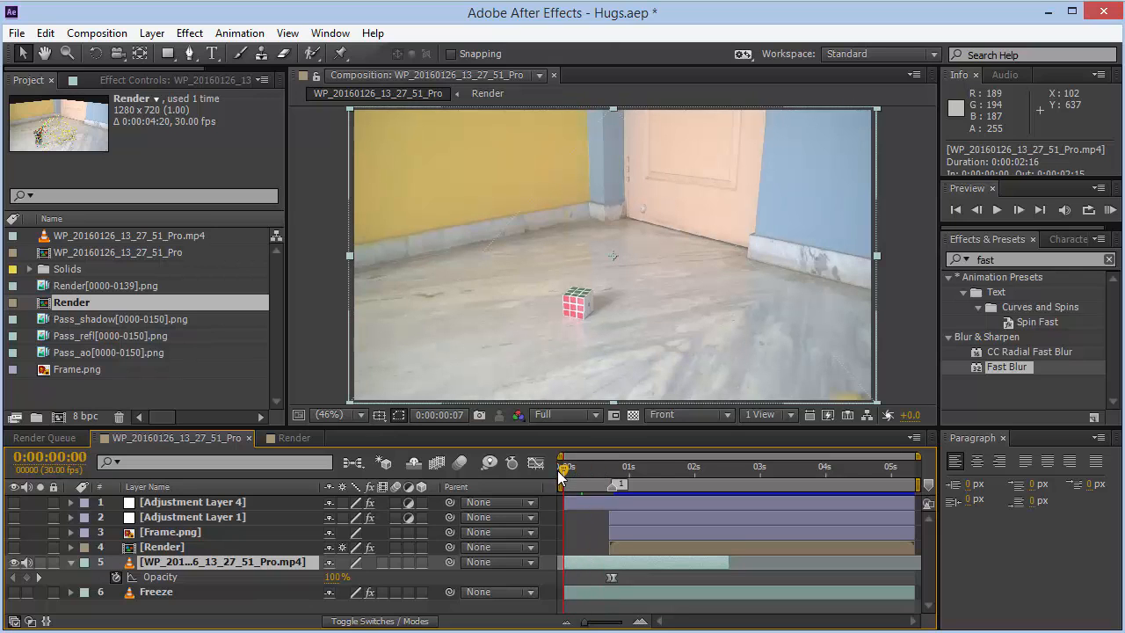
right_click(579, 559)
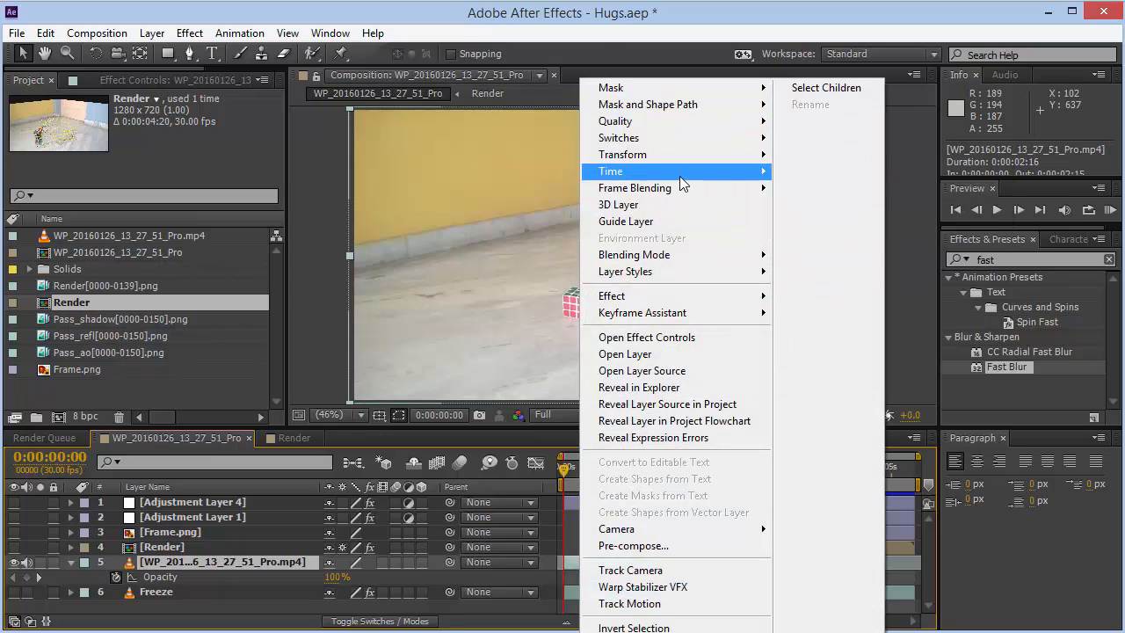
mouse_move(679, 173)
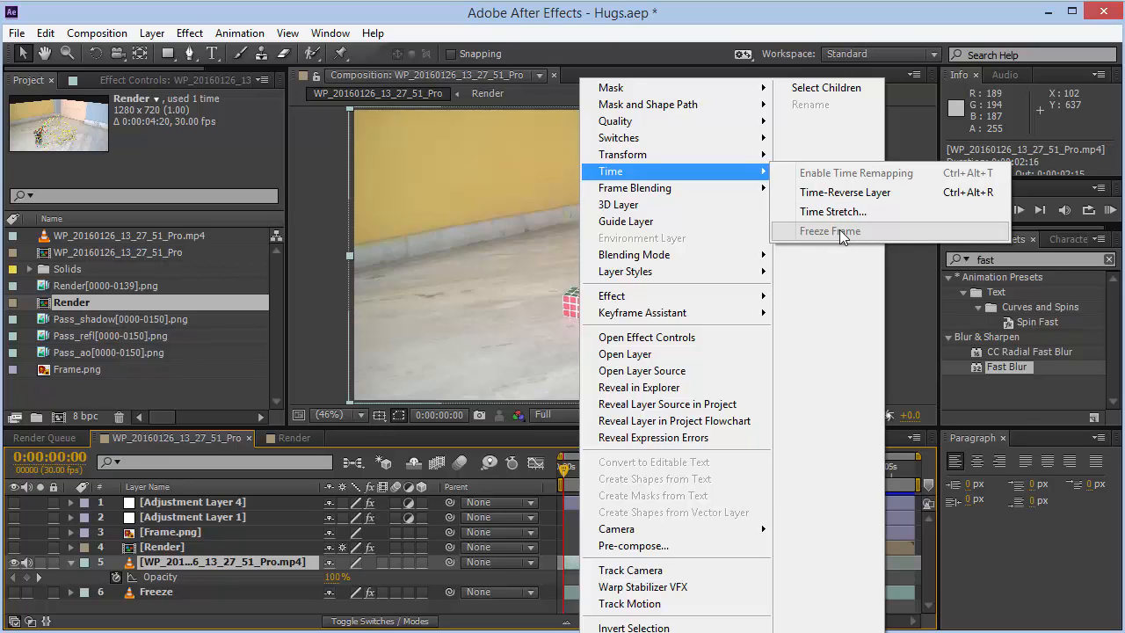
left_click(465, 580)
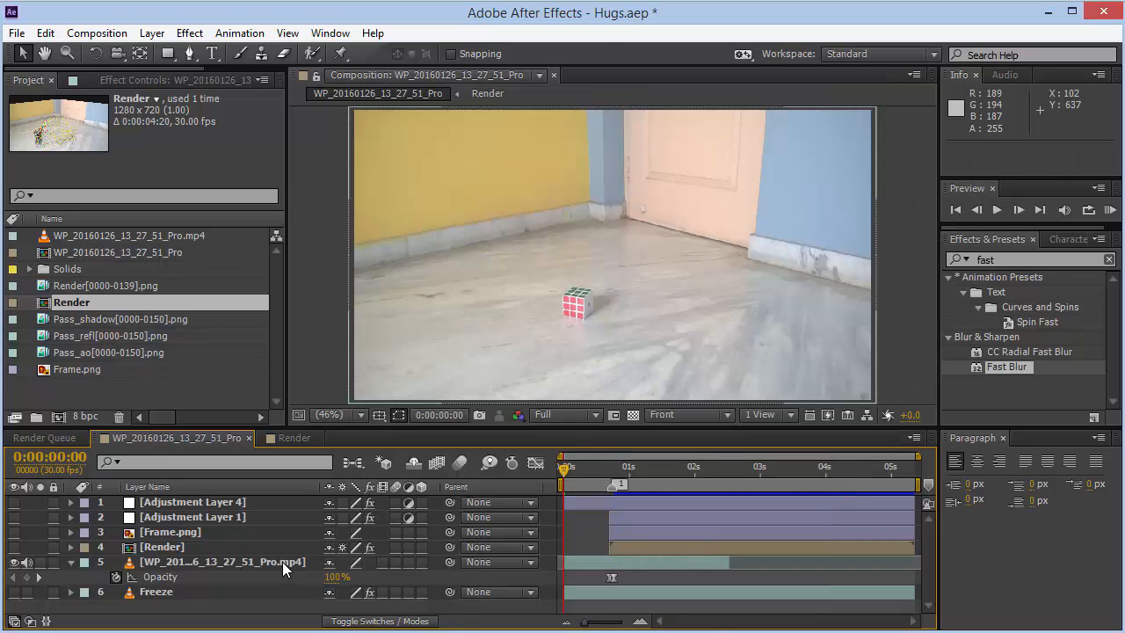
- Add a second copy of WP_20160126_13_27_51_Pro.mp4 to the composition and undo a Freeze Frame applied to it
left_click_drag(122, 235, 177, 559)
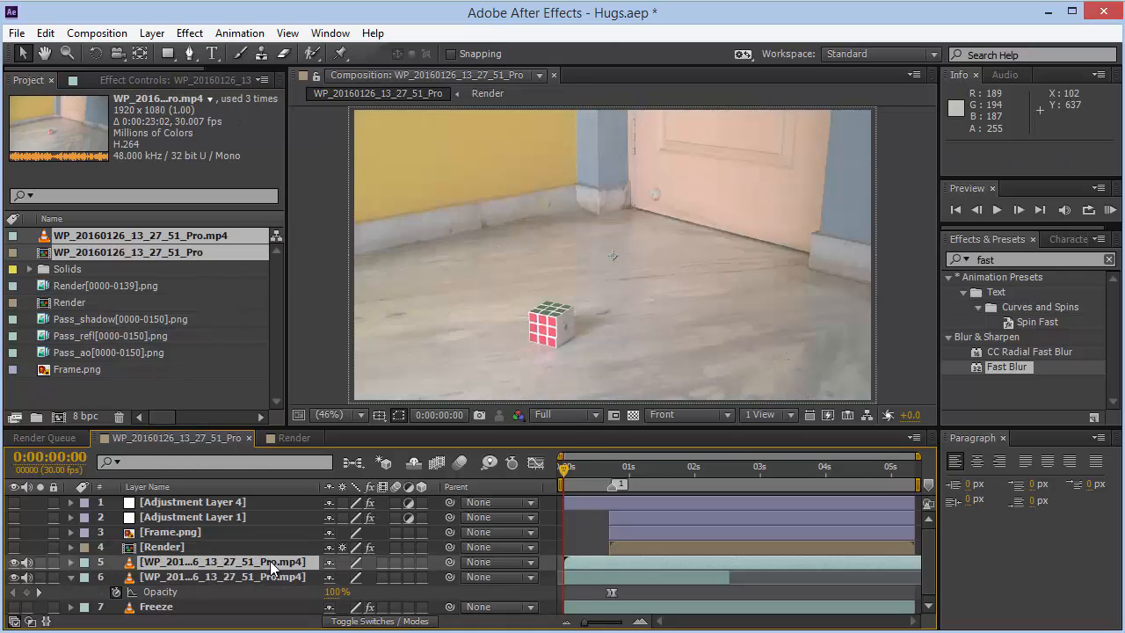
right_click(273, 567)
mouse_move(382, 170)
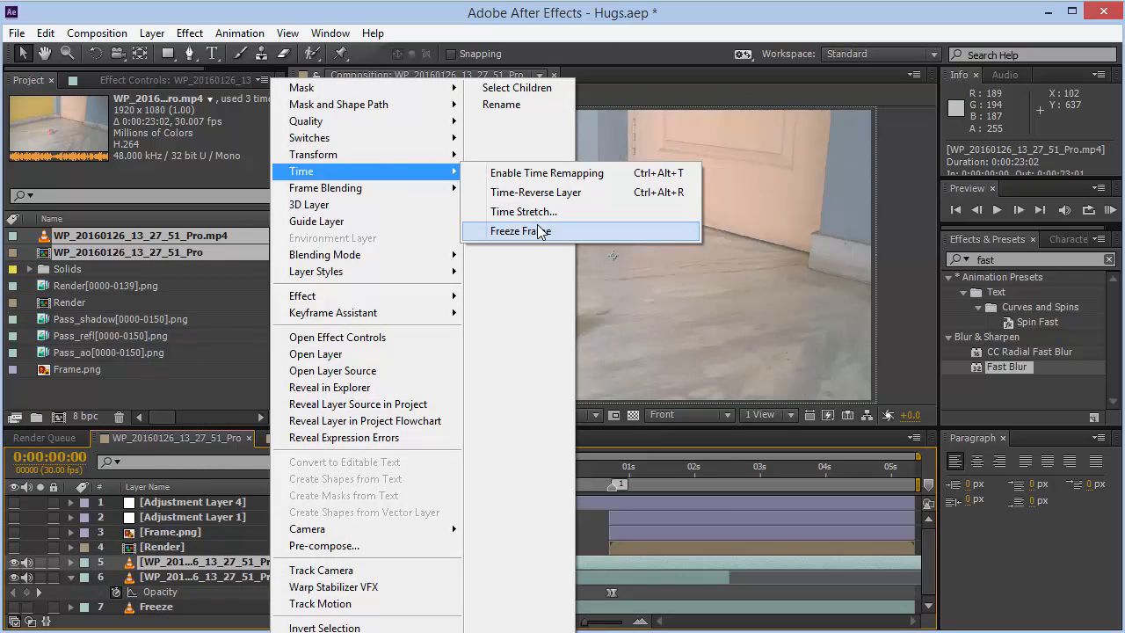
left_click(520, 232)
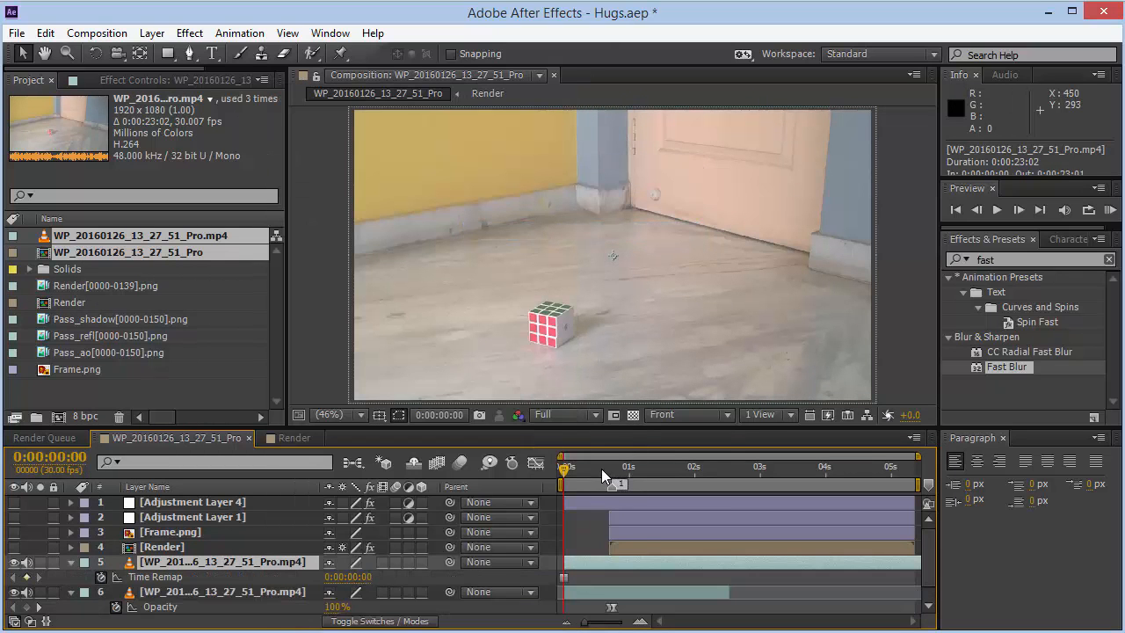
mouse_move(602, 470)
left_mouse_down()
mouse_move(821, 470)
mouse_move(588, 466)
left_mouse_up()
key("ctrl+z")
- Slide the copied footage layer earlier in time and apply Freeze Frame to it
left_click(894, 470)
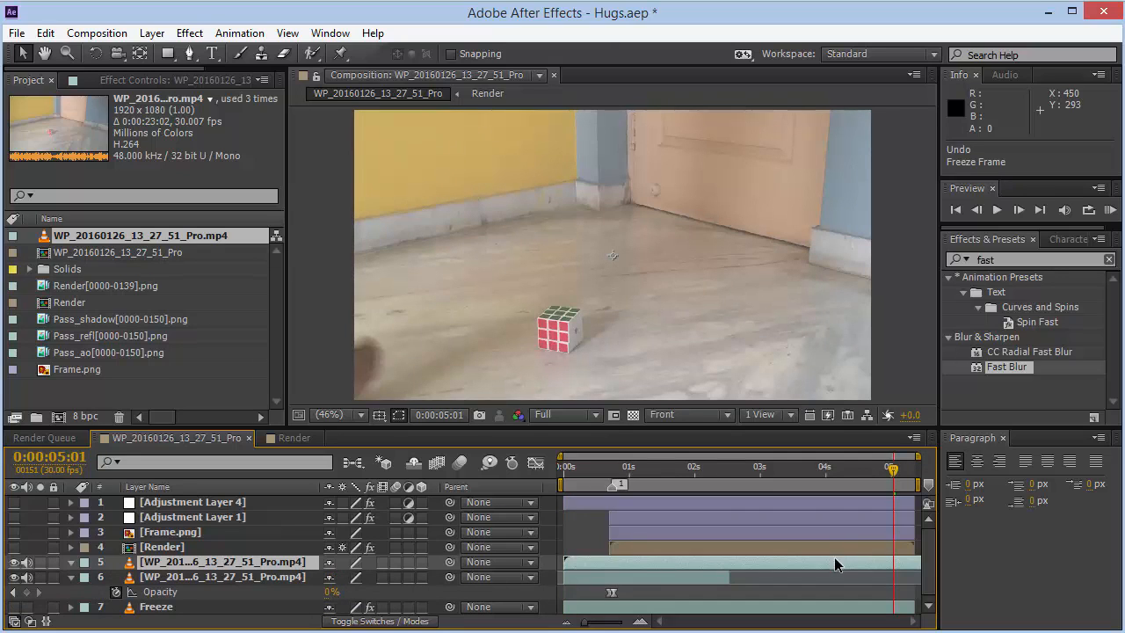
left_click_drag(838, 561, 479, 575)
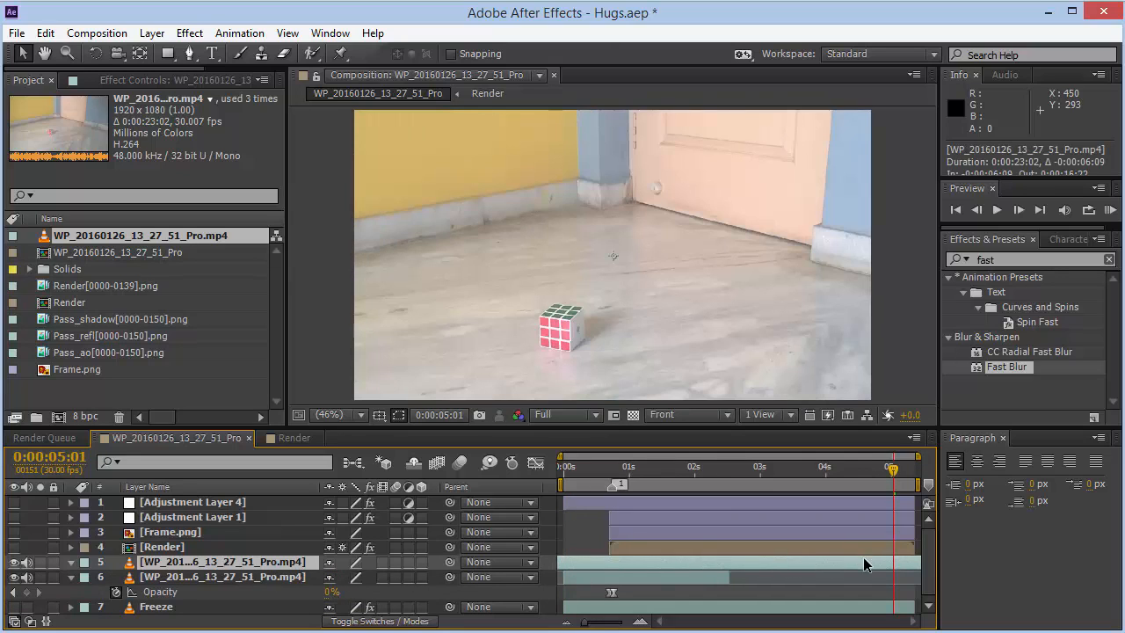
left_click_drag(864, 561, 18, 594)
left_click_drag(673, 583, 875, 573)
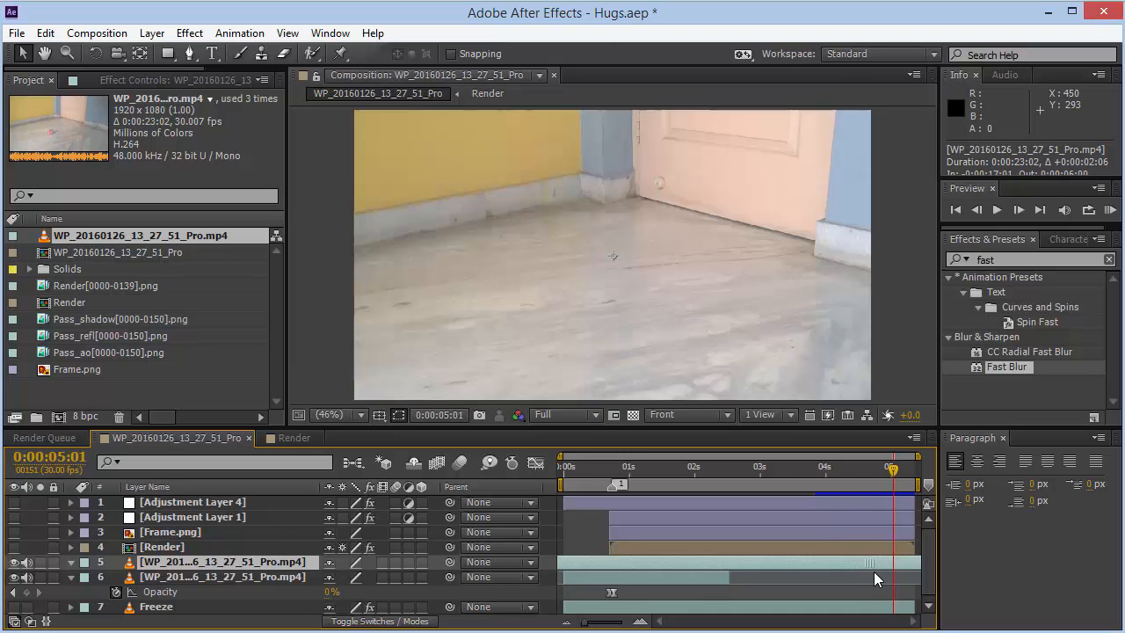
right_click(828, 563)
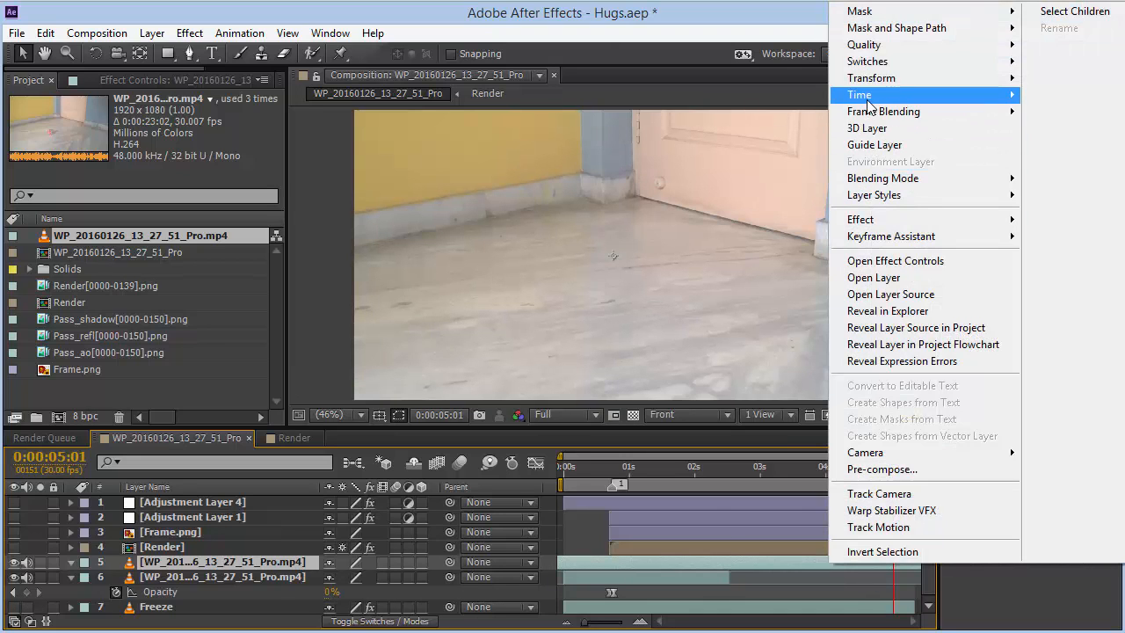
mouse_move(869, 95)
left_click(748, 151)
- Scrub the timeline and select the footage layer to review its opacity
left_click(656, 467)
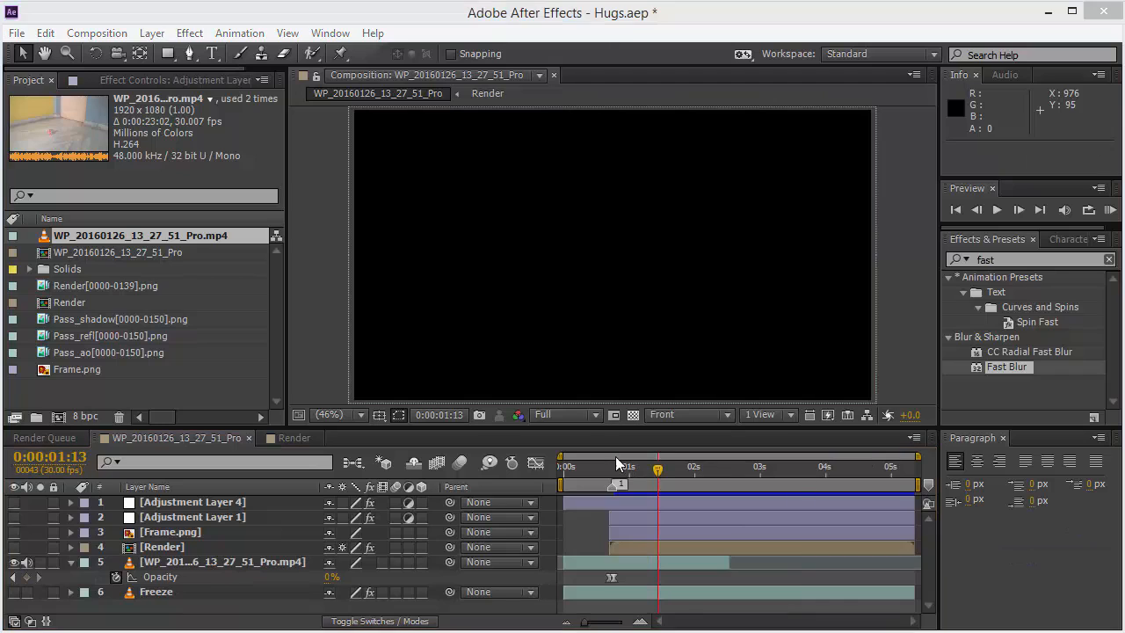
left_click(584, 466)
left_click(189, 563)
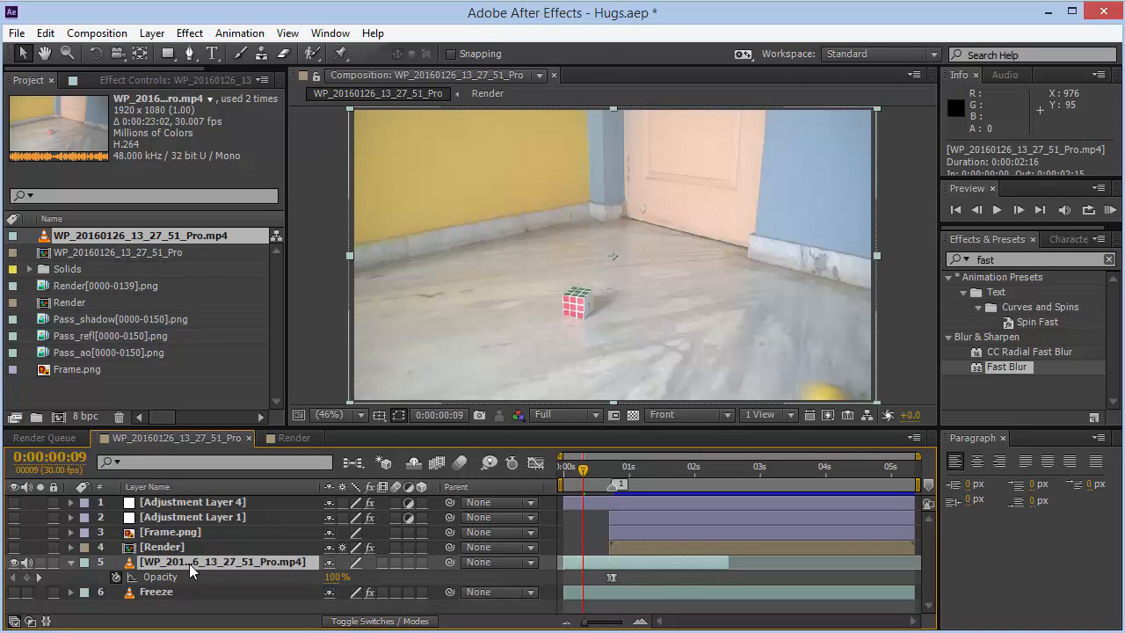
- Turn on the visibility of the Freeze layer
left_click(172, 593)
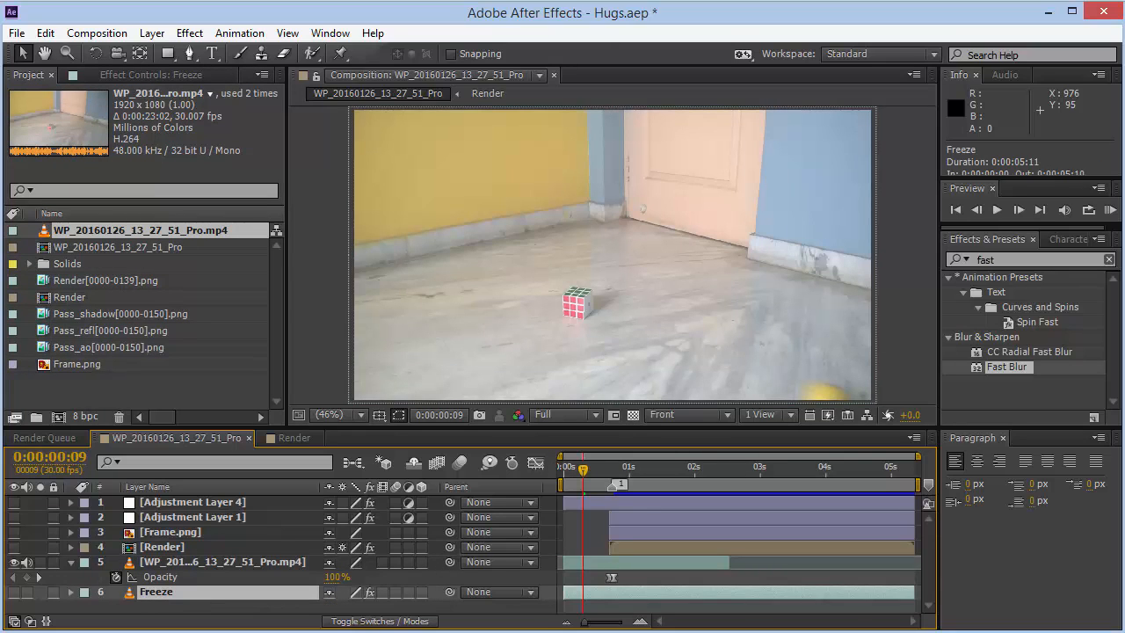
left_click(14, 591)
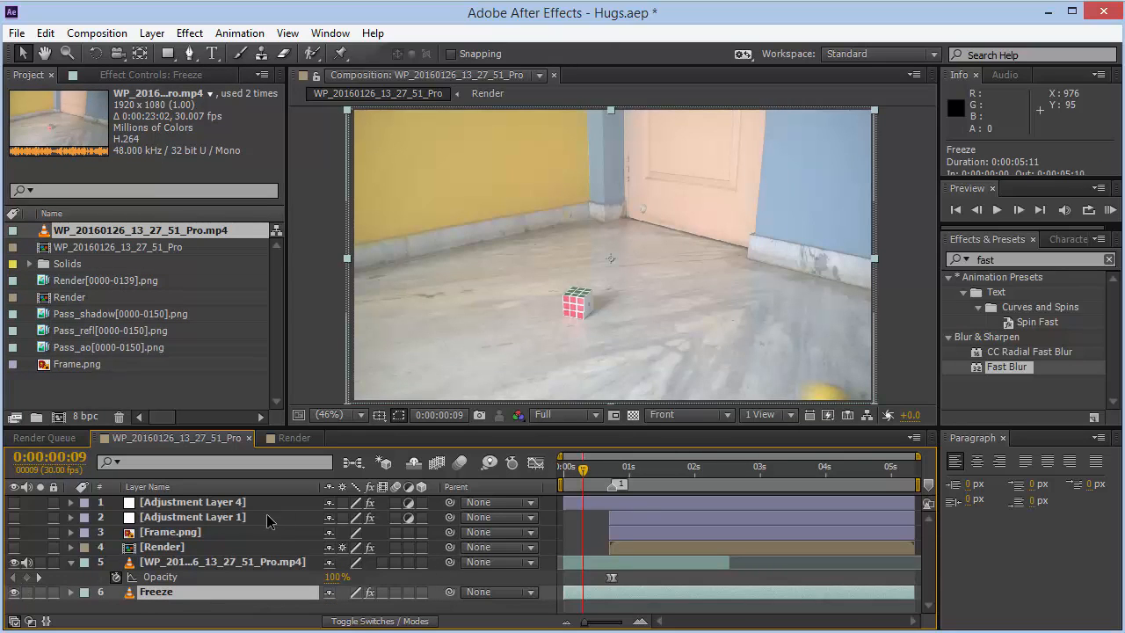
left_click(596, 472)
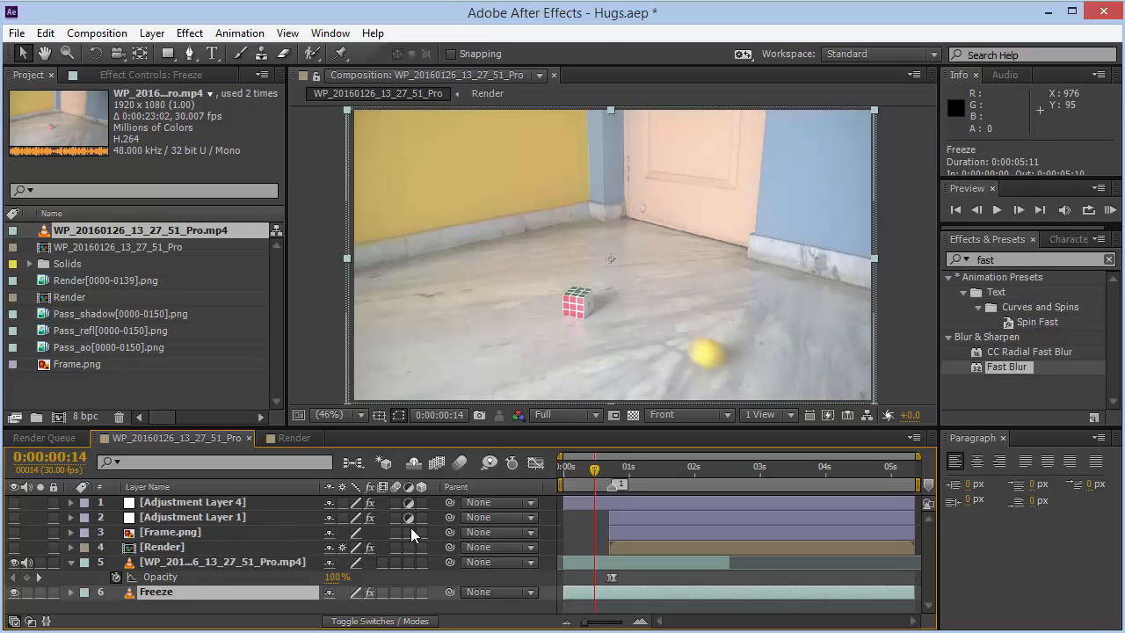
- Rename the original footage layer to Footage
left_click(211, 567)
key("Return")
type("Fo")
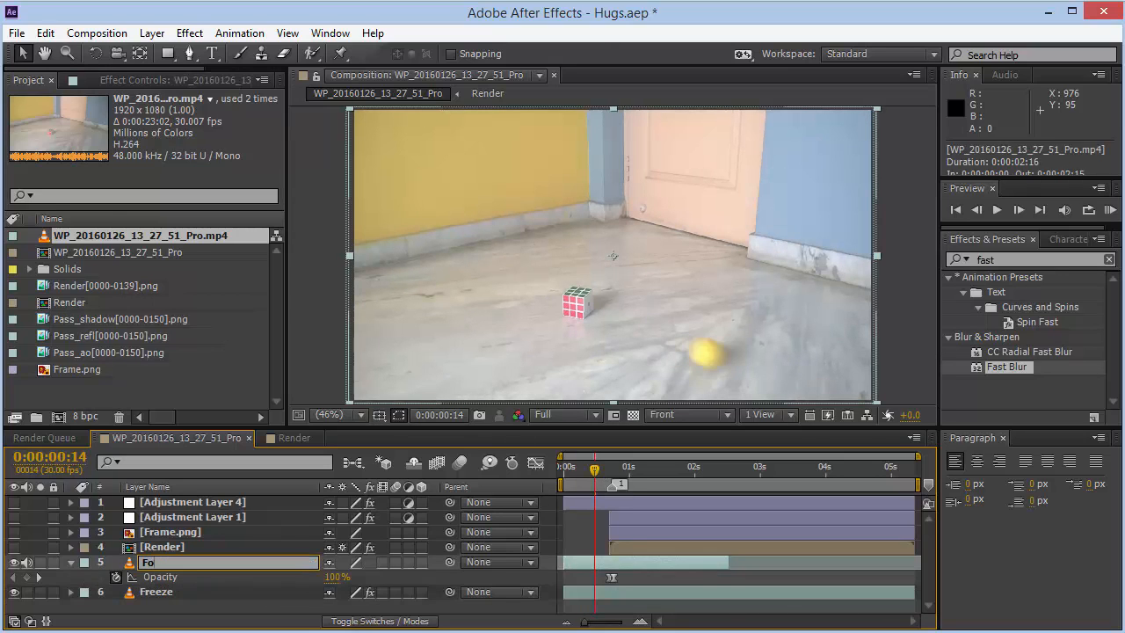
type("otage")
key("Return")
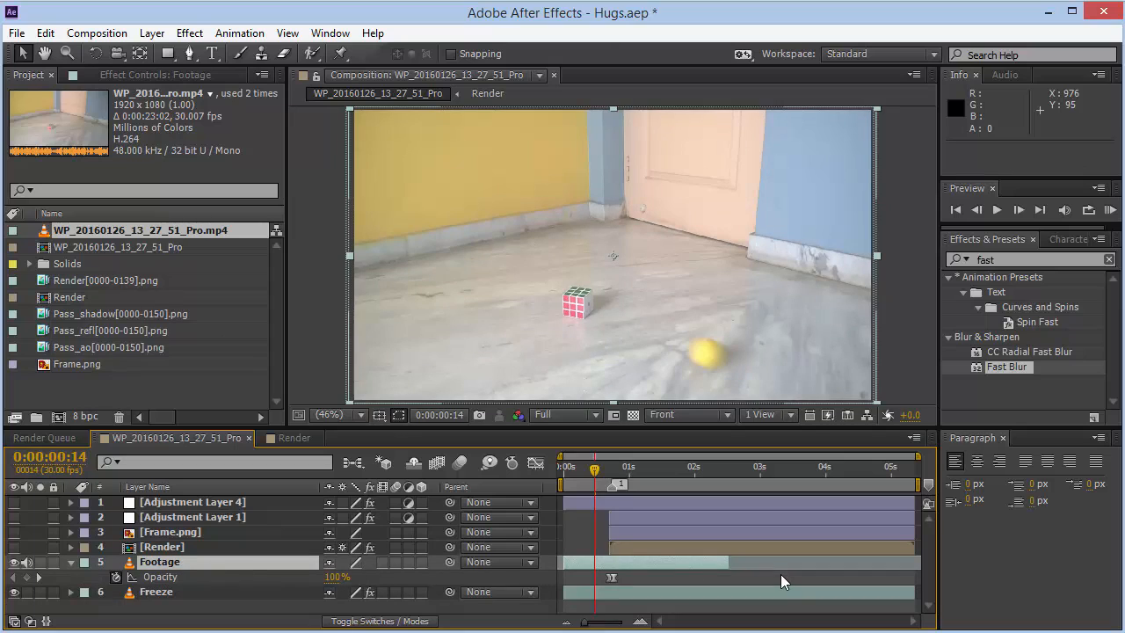
- Step through the opacity fade while toggling the Freeze layer's visibility off and on
left_click(611, 467)
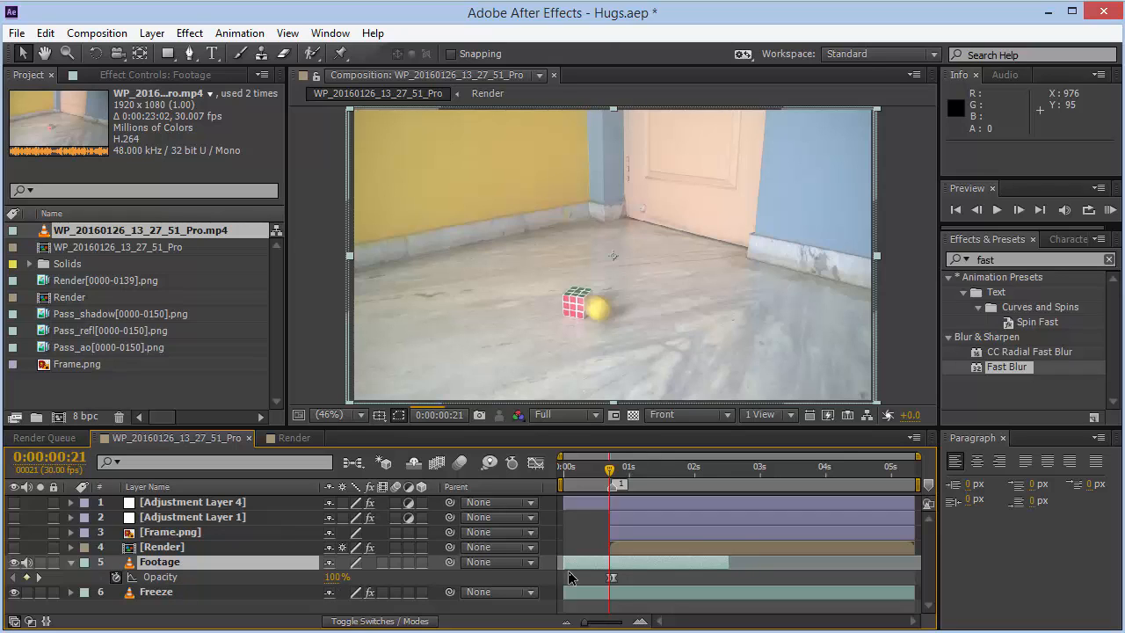
key("Page_Down")
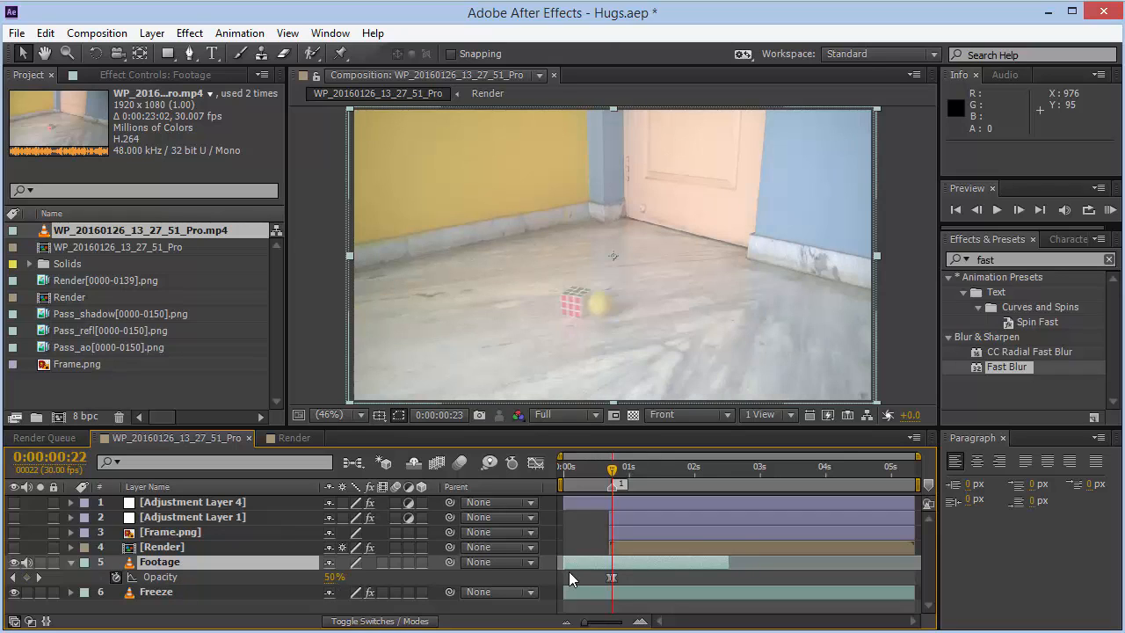
key("Page_Down")
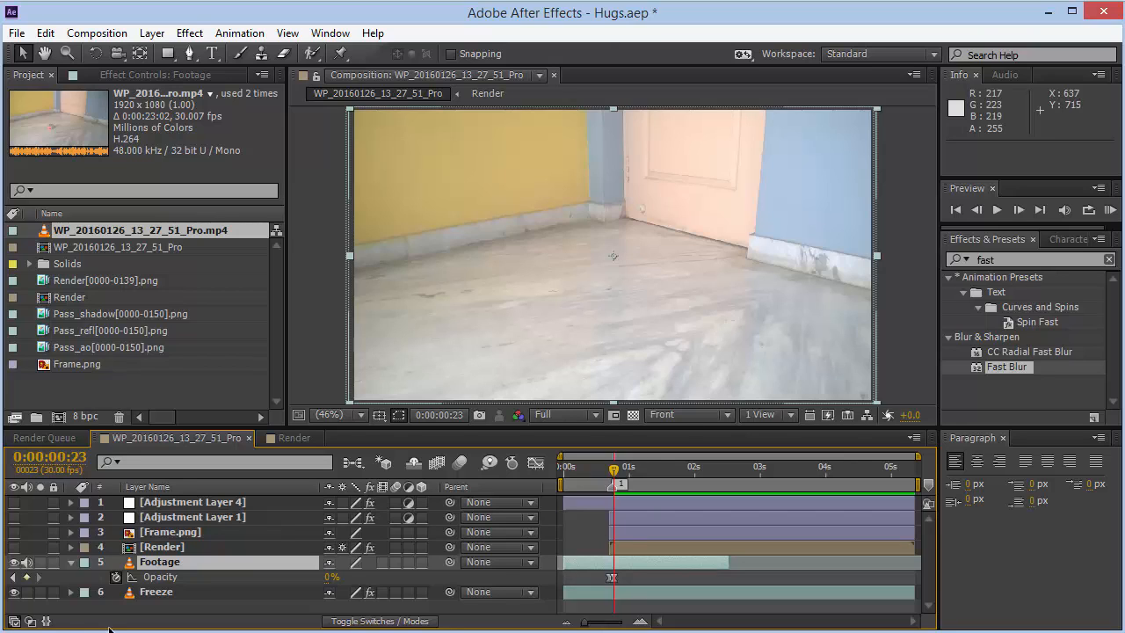
left_click(13, 592)
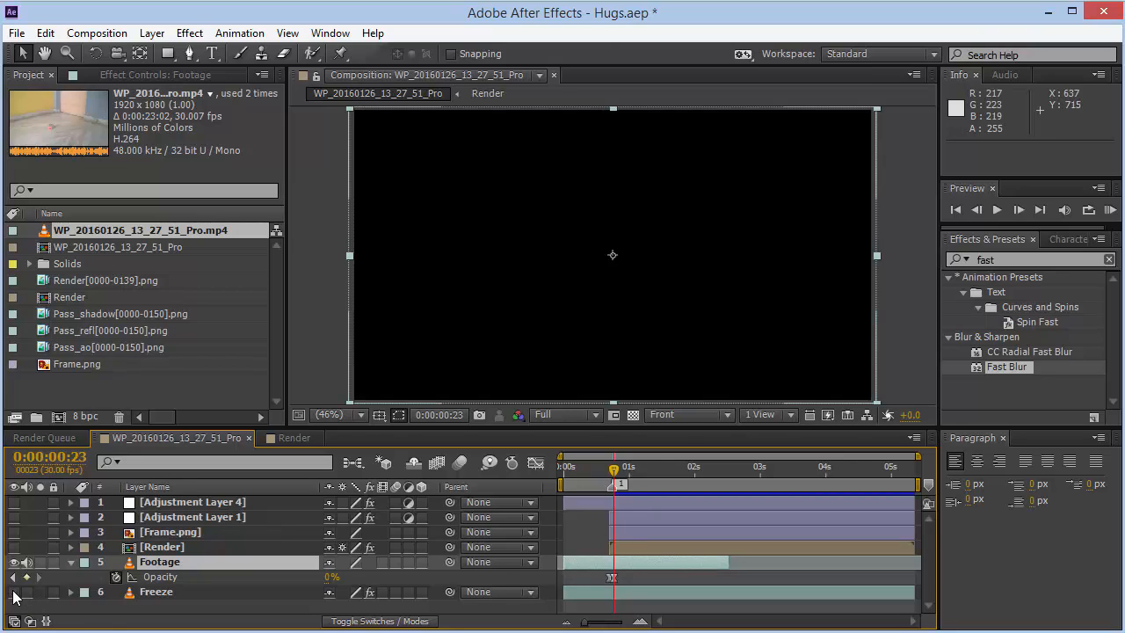
left_click(13, 592)
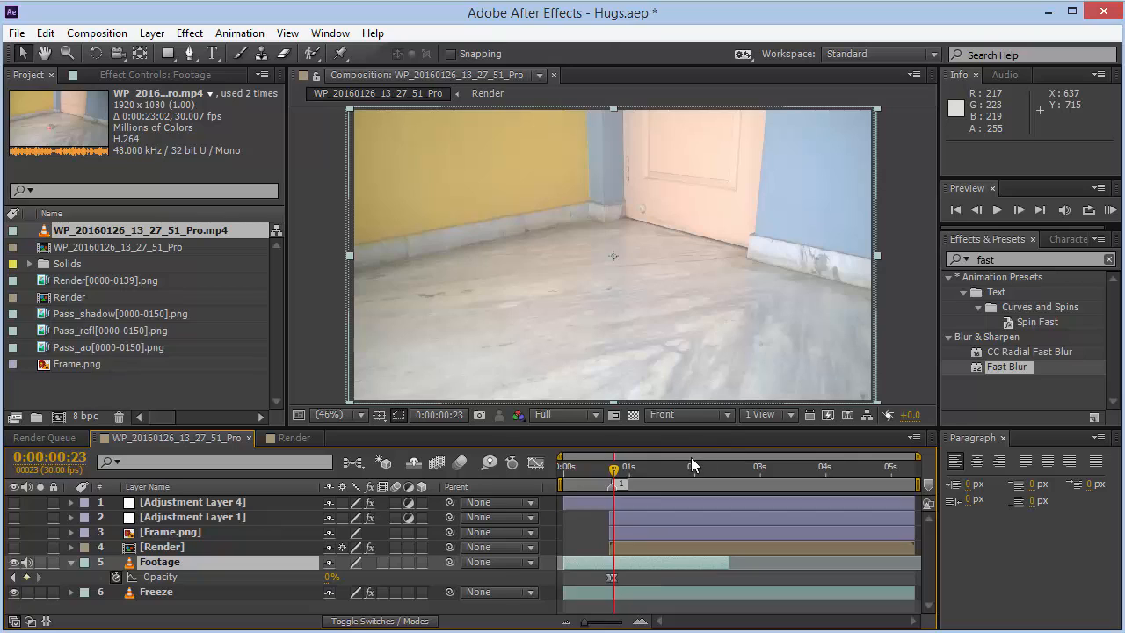
- Scrub the timeline and select the Freeze and Footage layers to review the transition
left_click(691, 459)
left_click(686, 464)
left_click(808, 466)
left_click(868, 470)
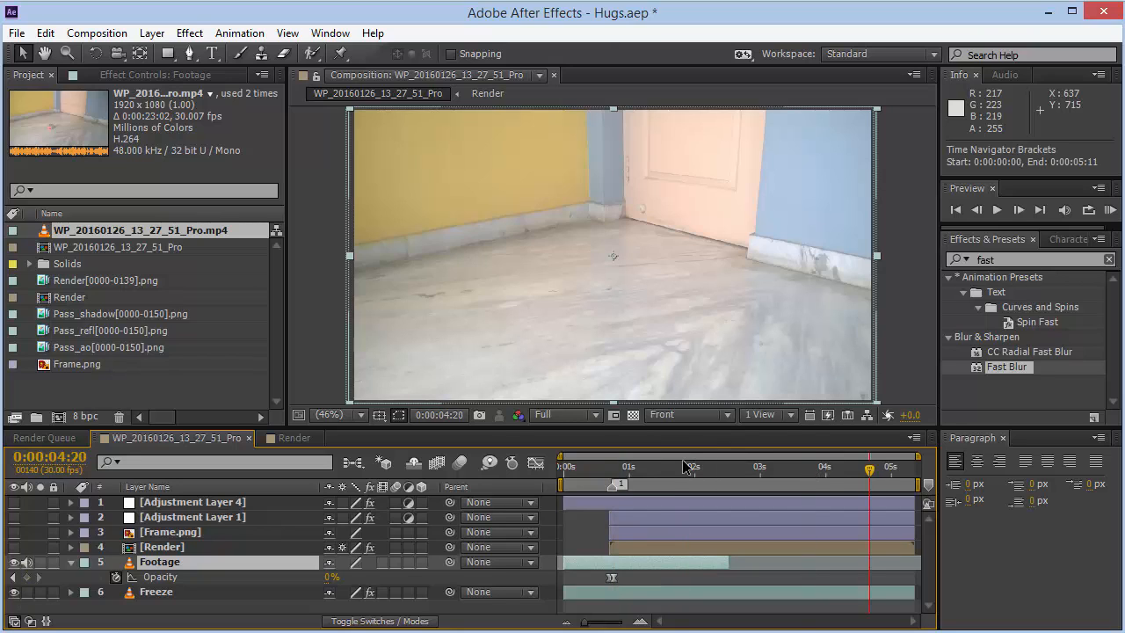
left_click(672, 464)
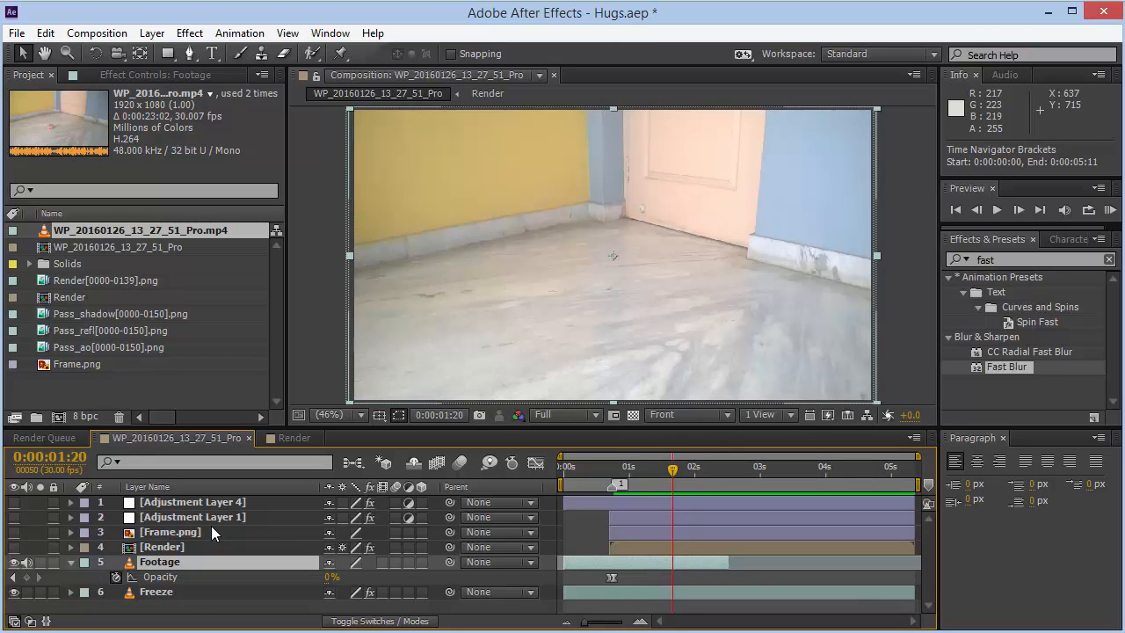
left_click(608, 468)
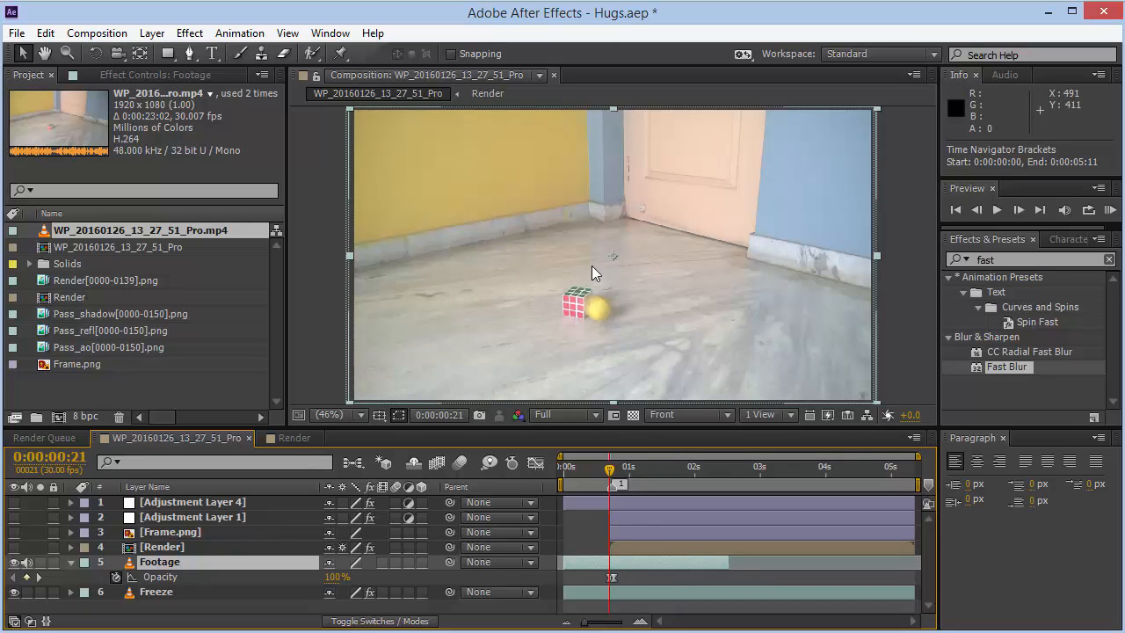
key("Page_Down")
key("Page_Down")
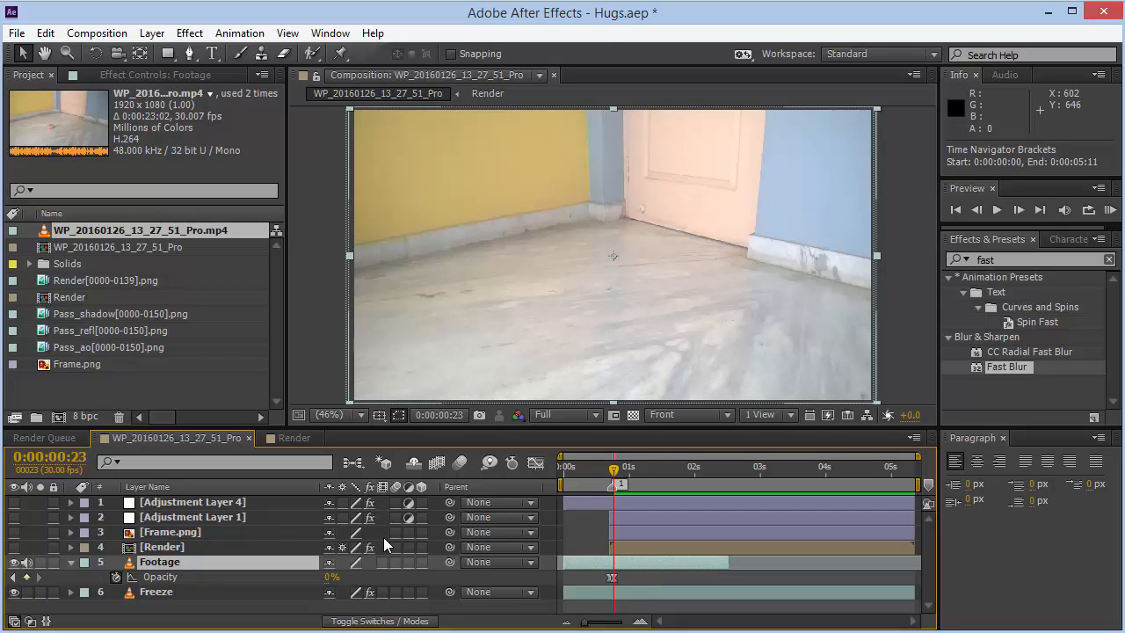
left_click(159, 595)
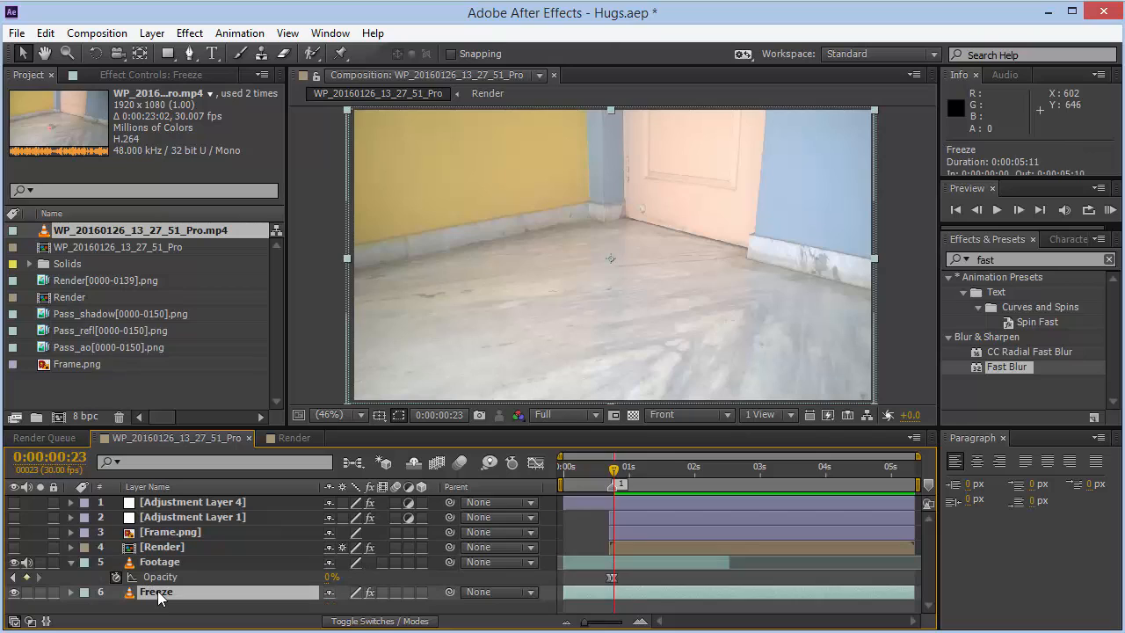
left_click(154, 561)
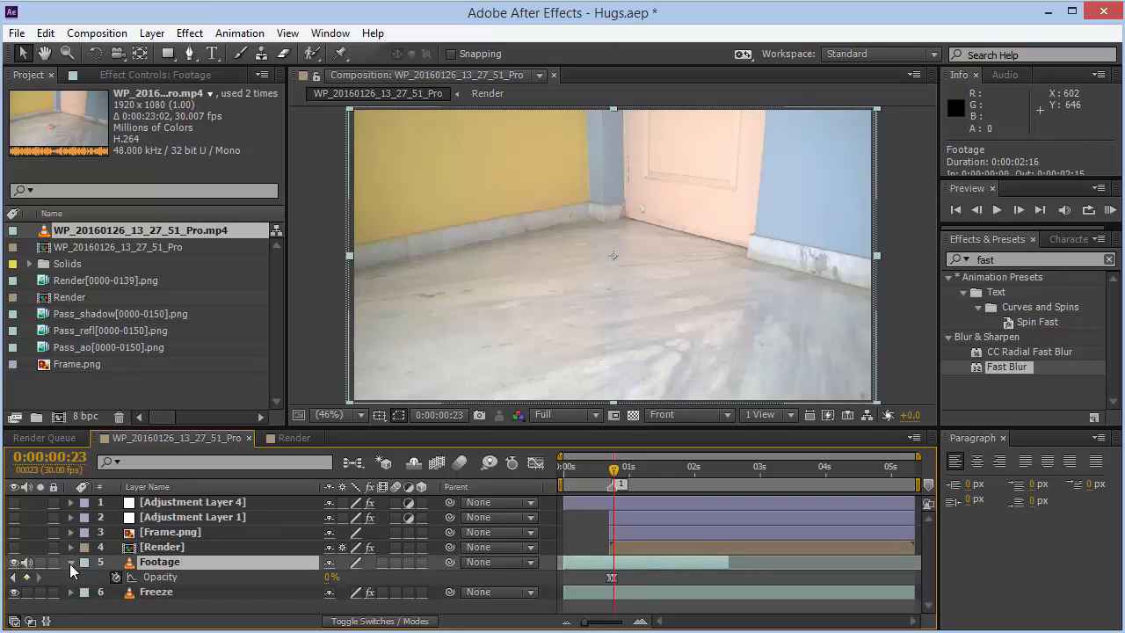
- Collapse the Footage layer and turn on the Render layer's visibility
left_click(71, 563)
left_click(161, 547)
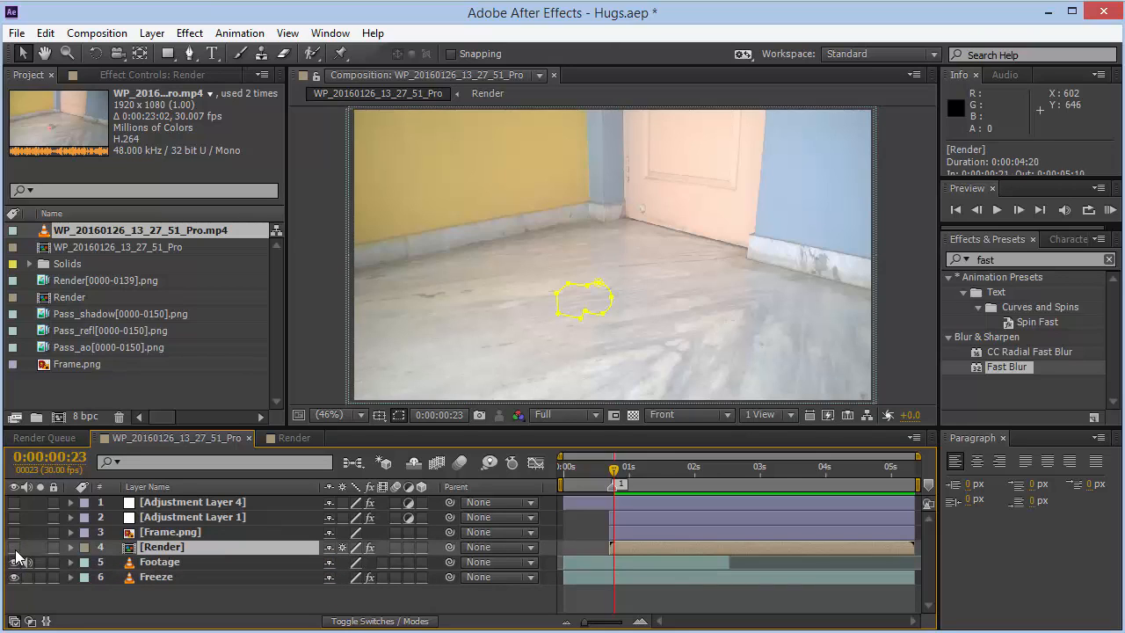
left_click(14, 547)
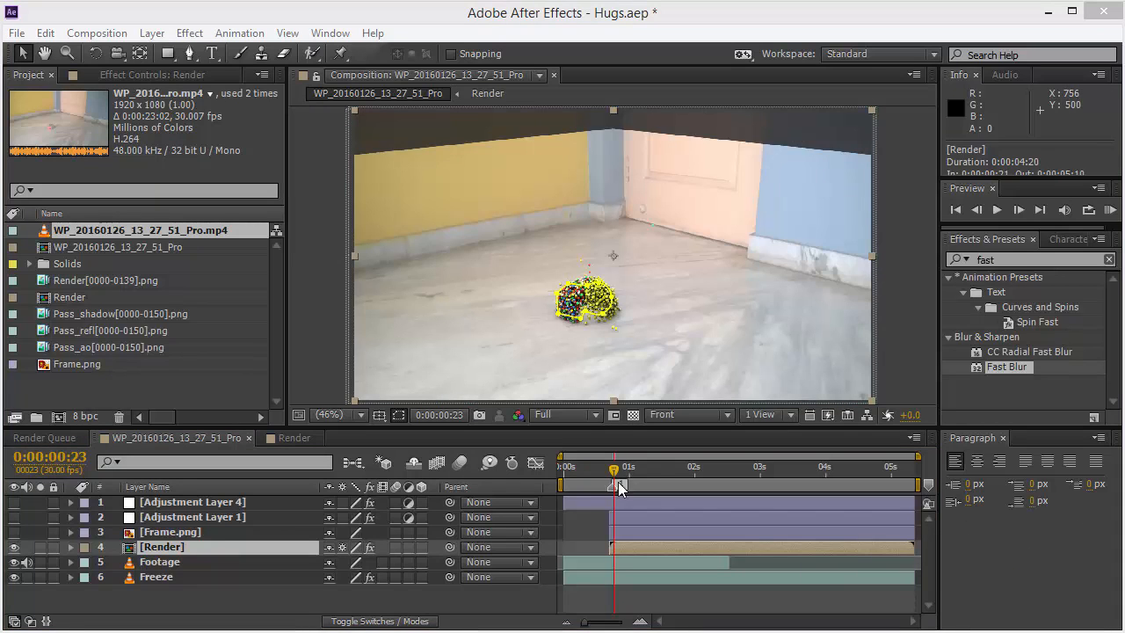
- Open the Render layer's mask properties at frame 21 and set Mask Feather to 0 pixels
key("shift+1")
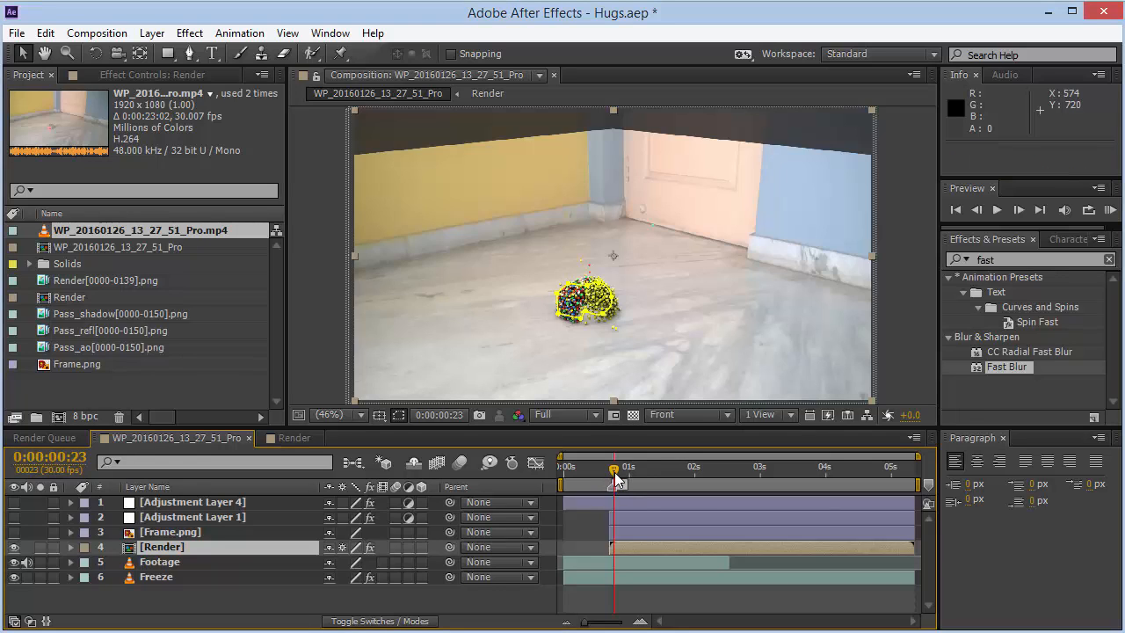
key("Page_Up")
key("Page_Up")
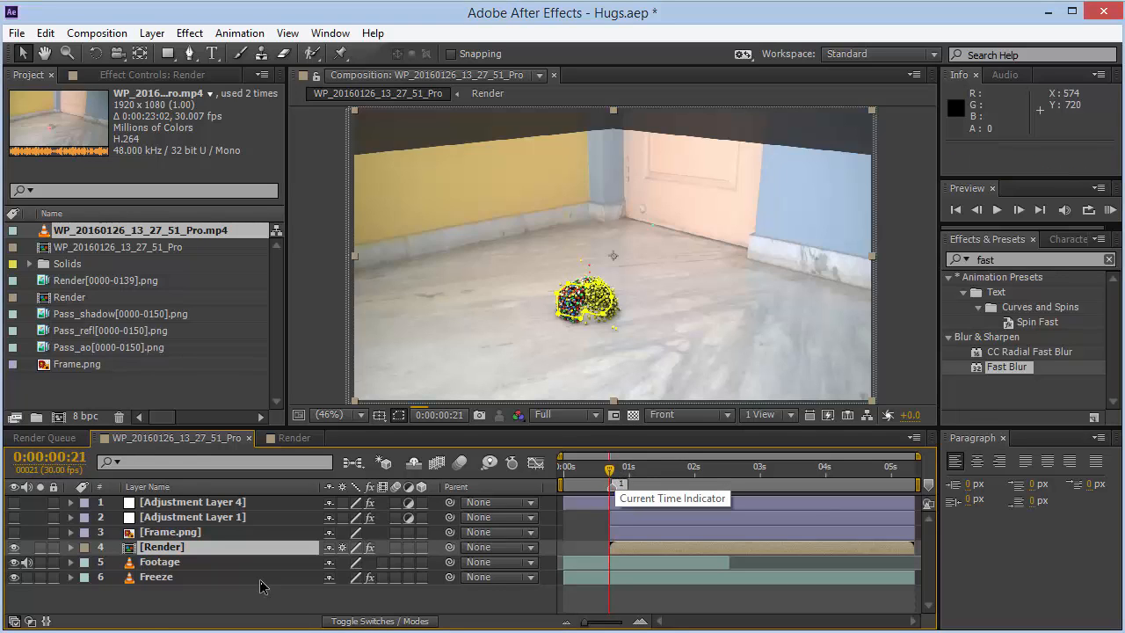
key("m")
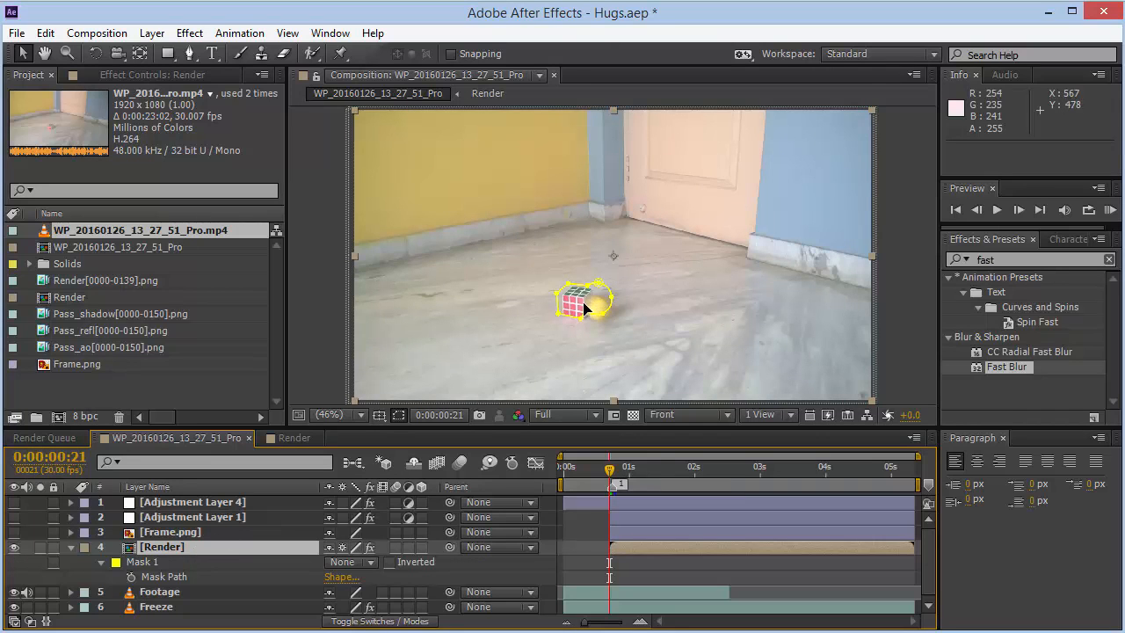
scroll(585, 307, "up", 8)
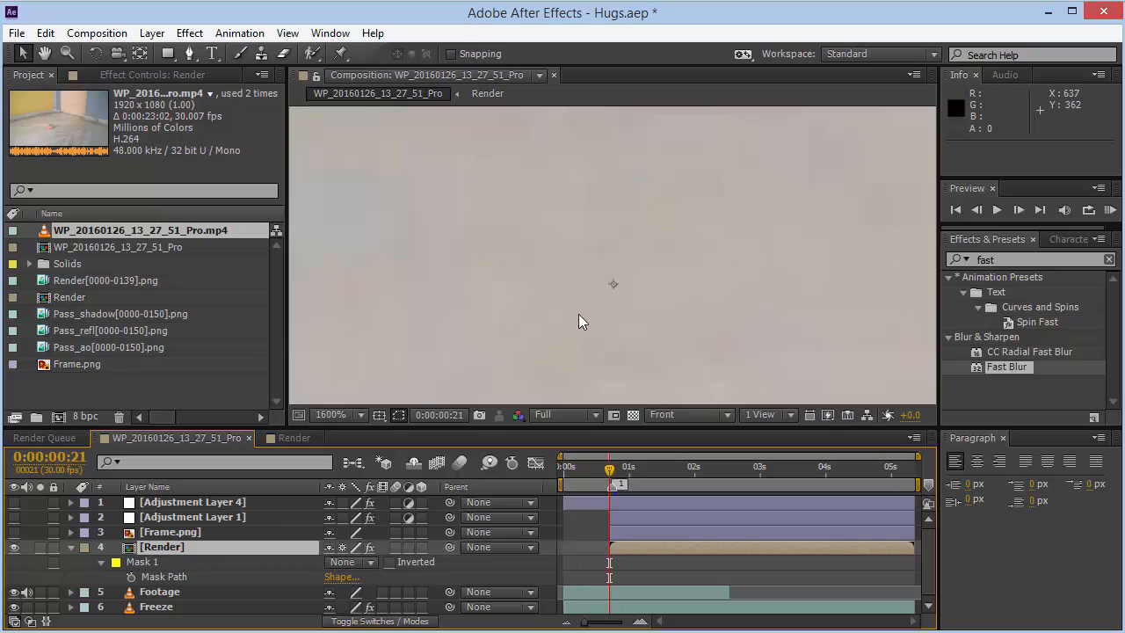
left_click(359, 414)
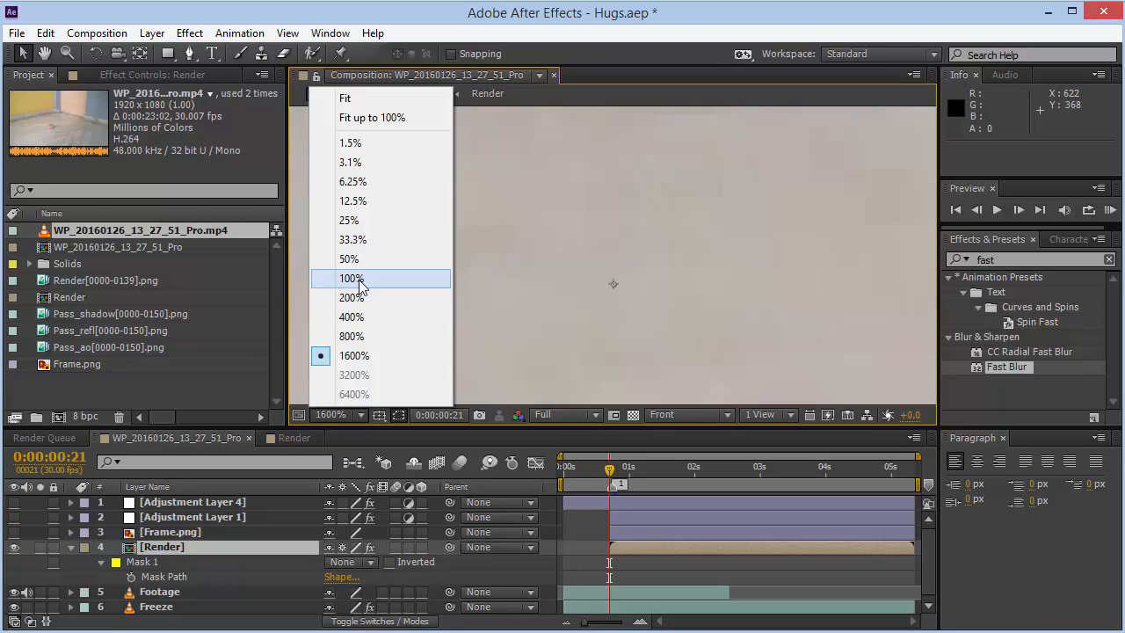
left_click(362, 278)
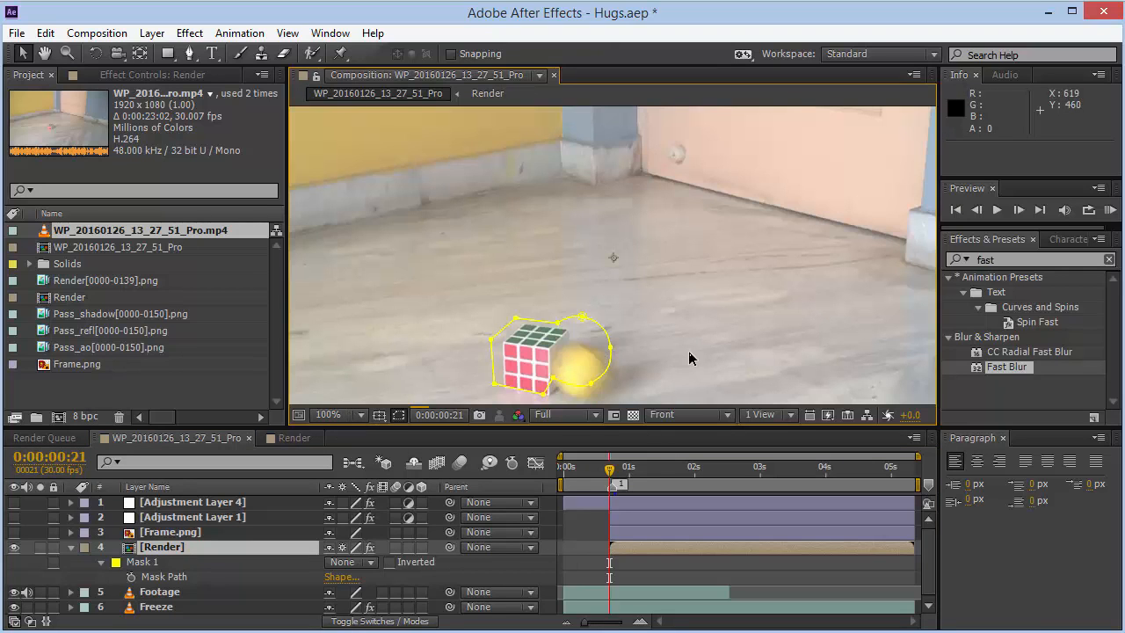
key("h")
left_click_drag(660, 351, 662, 317)
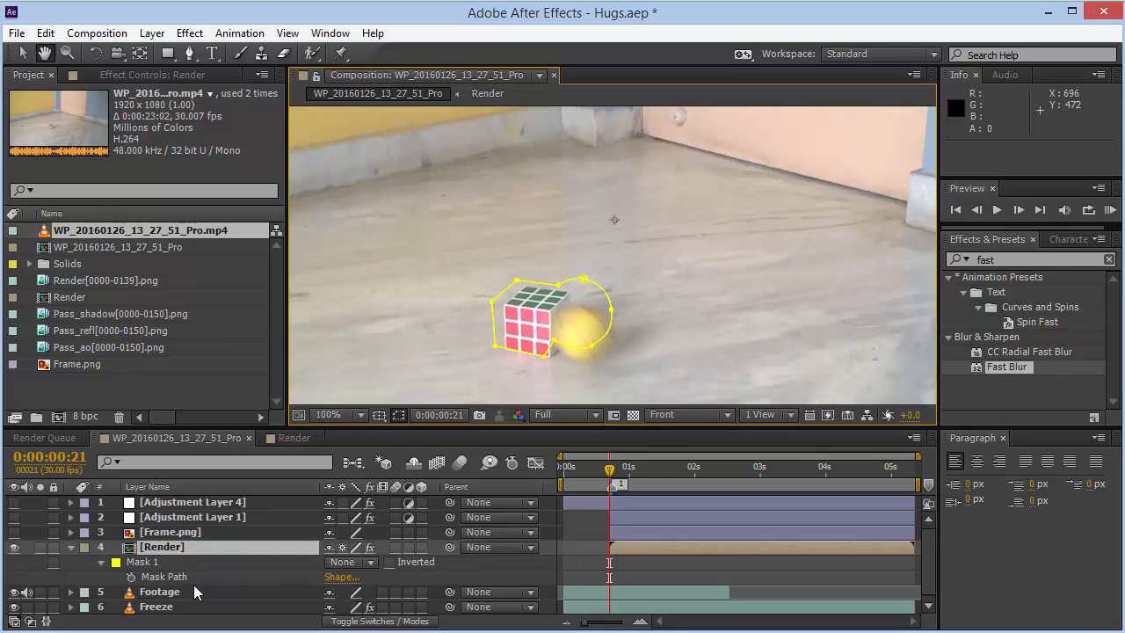
key("v")
key("m")
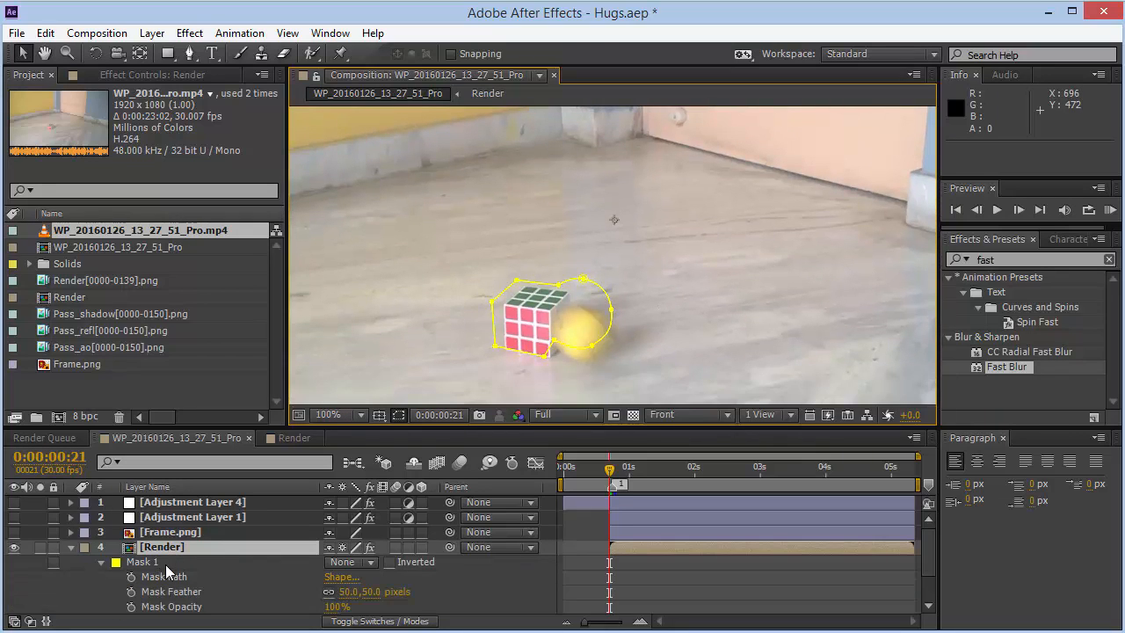
left_click_drag(930, 547, 931, 564)
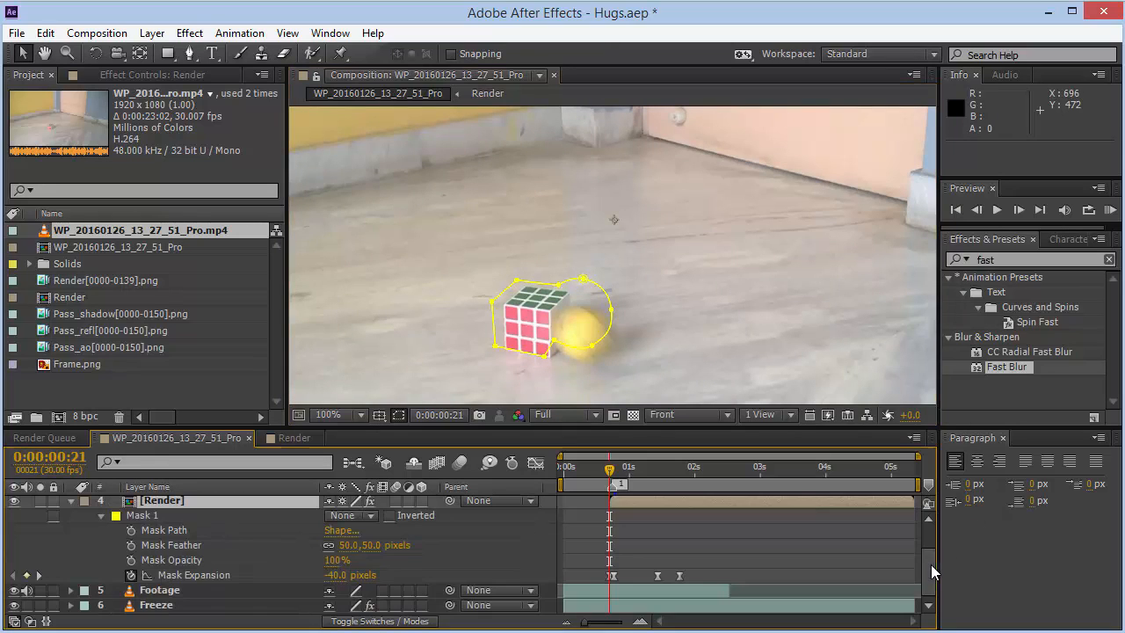
left_click(372, 544)
type("0")
key("Return")
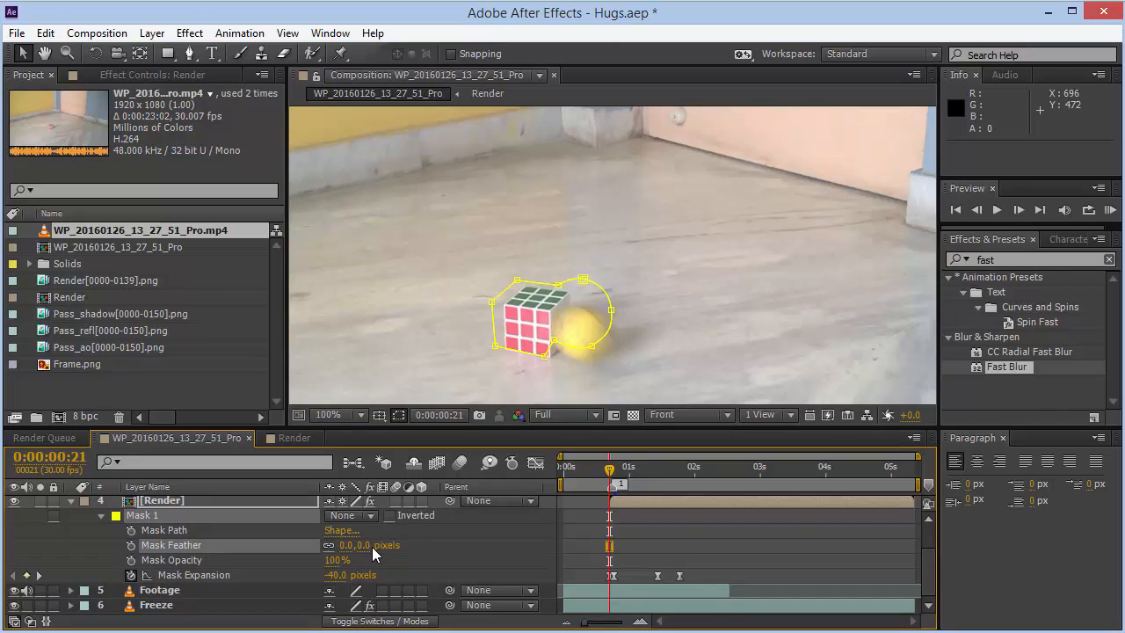
- Set the Render layer's Mask Feather back to 50 pixels
key("F2")
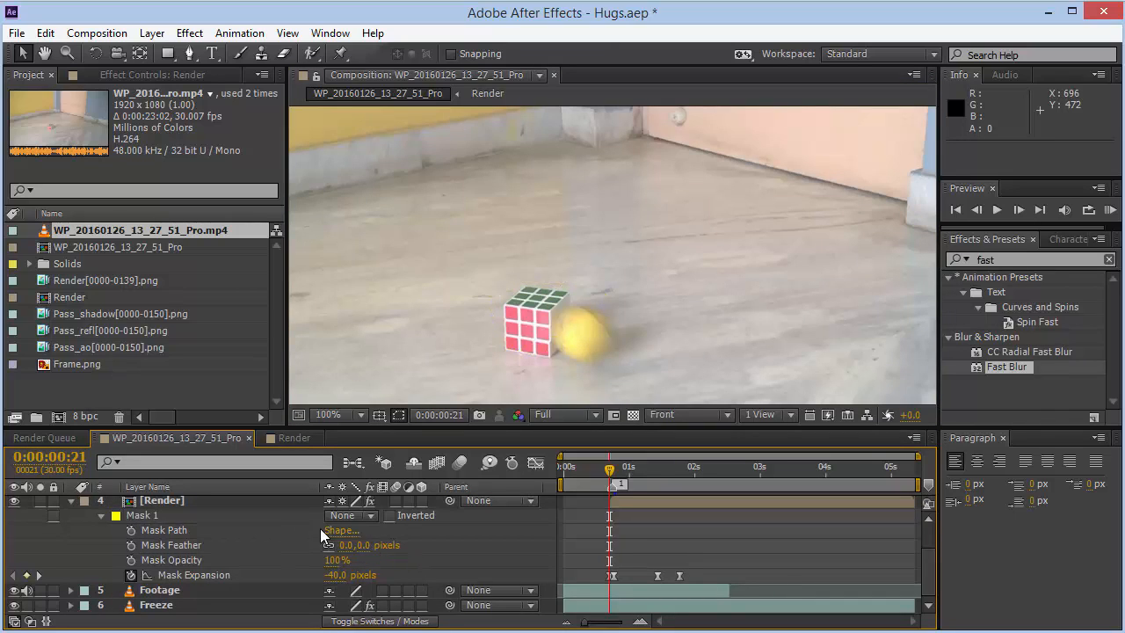
left_click(366, 545)
type("50")
key("Return")
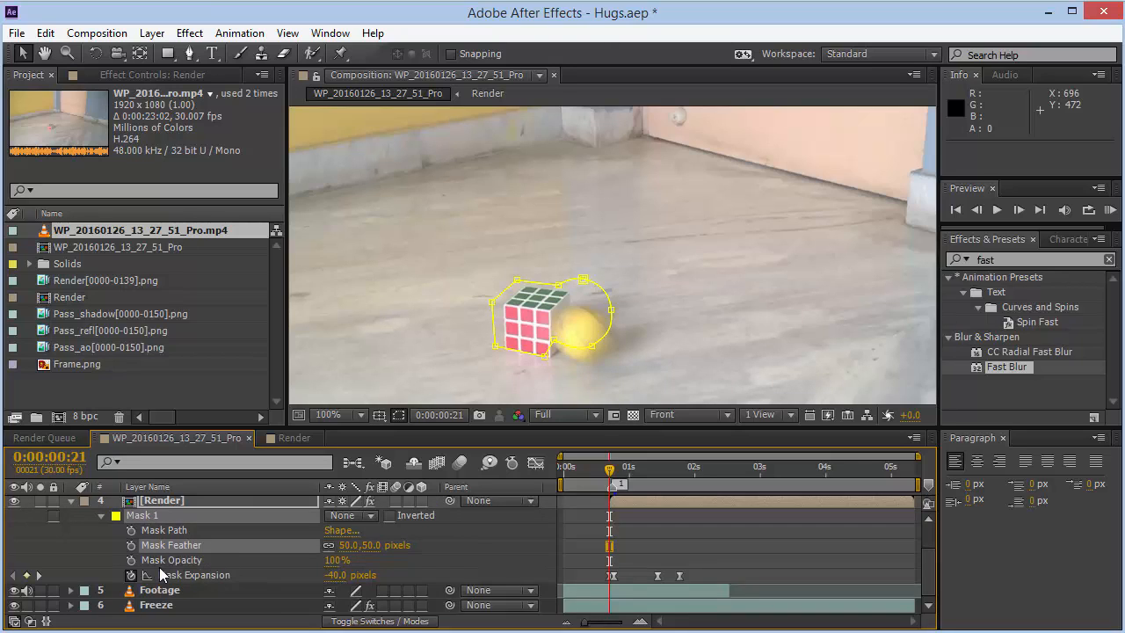
- Set Mask Expansion to 0 pixels at frame 21
left_click(337, 575)
type("0")
key("Return")
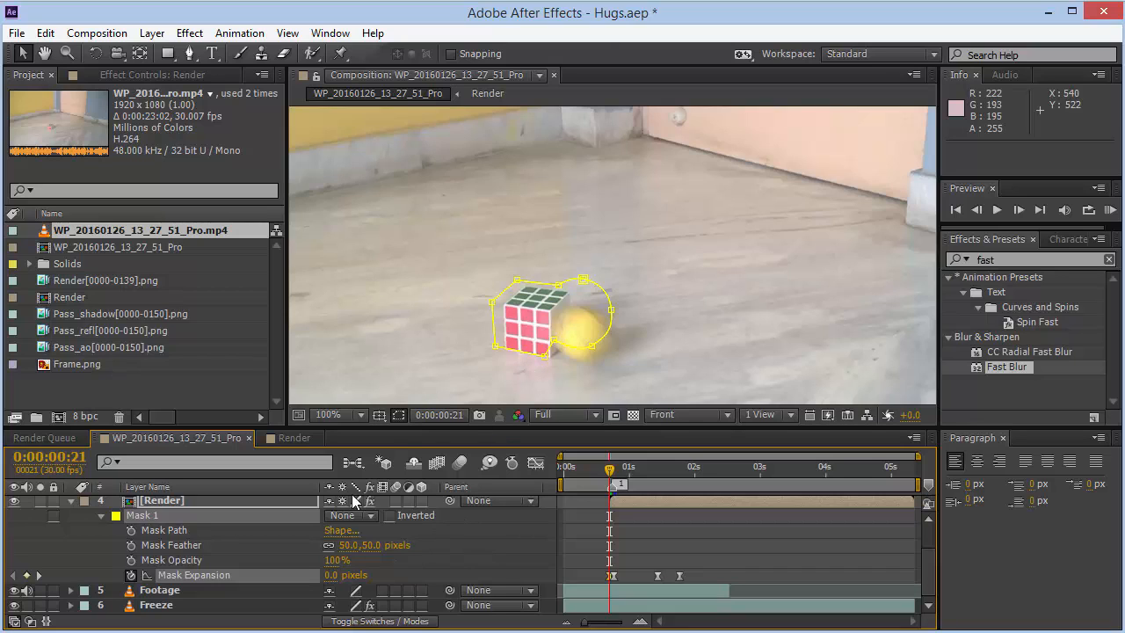
- Set the composition preview resolution to Third
left_click(569, 415)
left_click(571, 505)
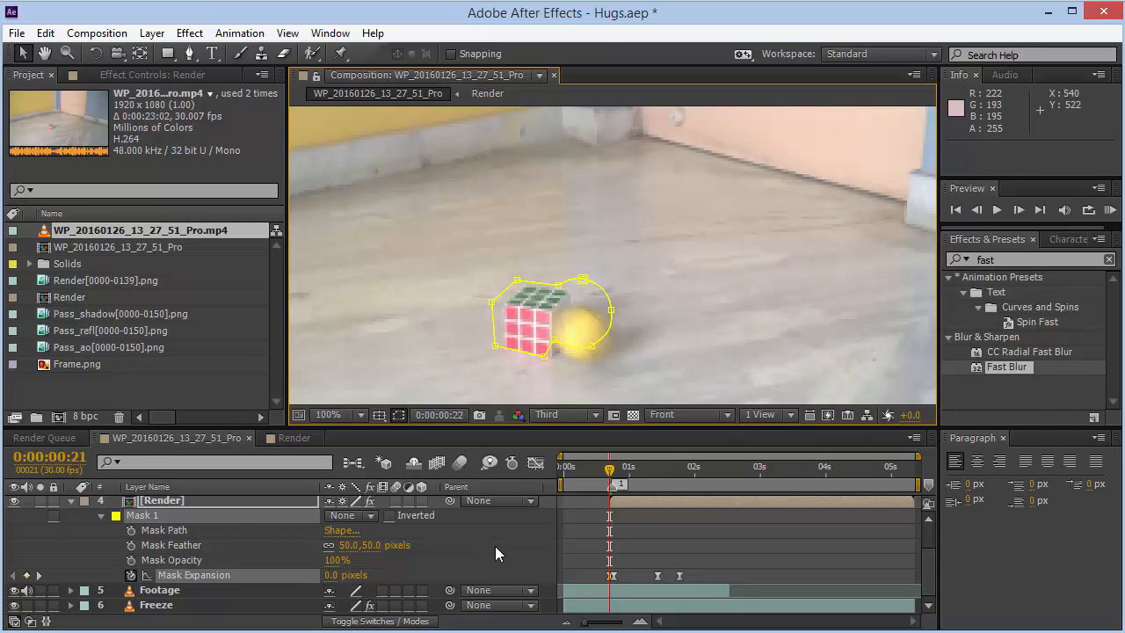
- Set Mask Expansion at frame 21 to about 142 pixels
key("Page_Down")
key("Page_Down")
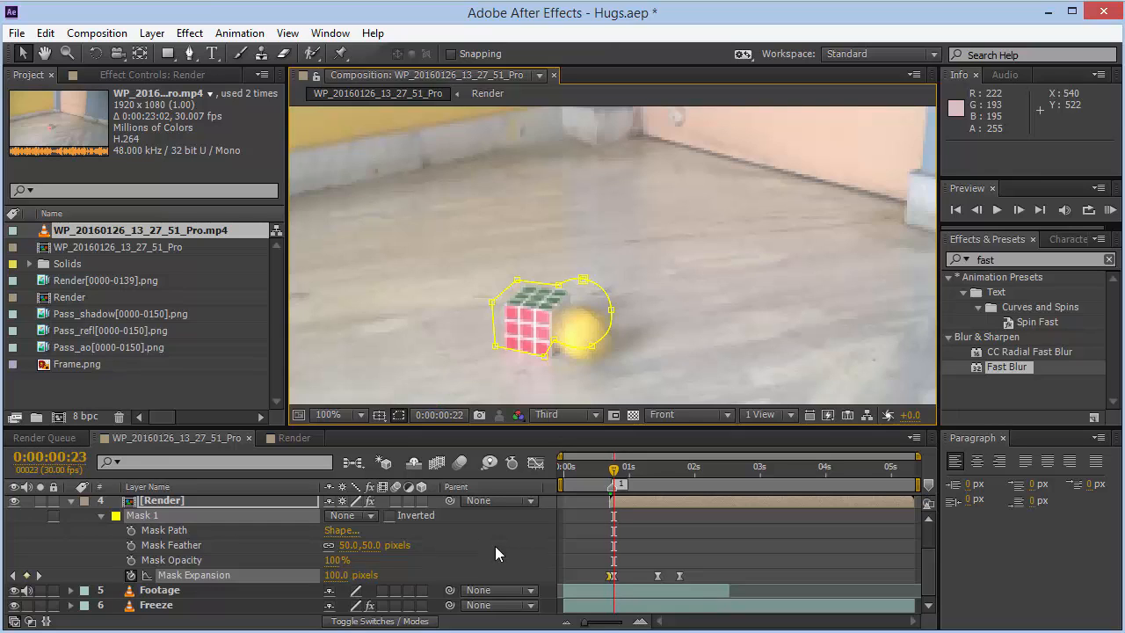
key("Page_Up")
key("Page_Up")
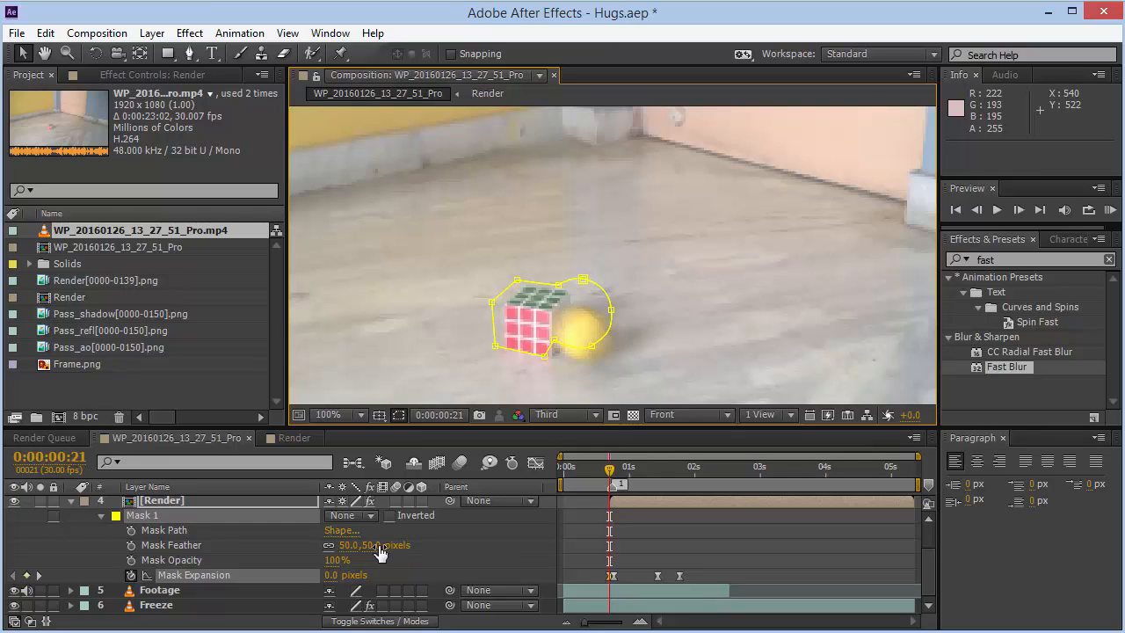
left_click_drag(338, 576, 455, 578)
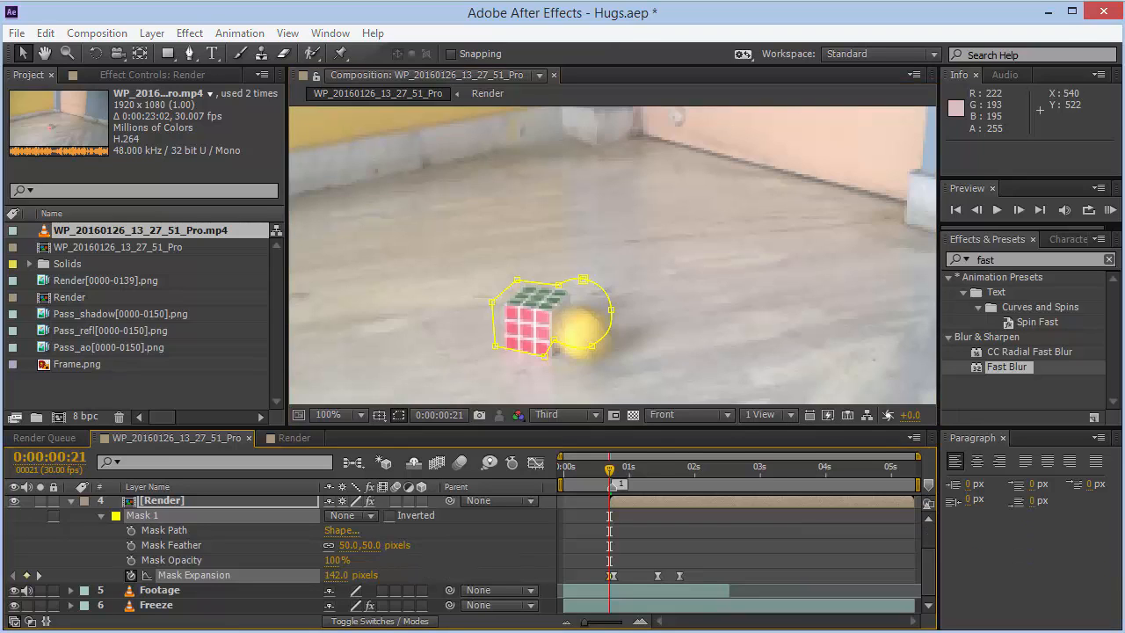
- Toggle the mask's Inverted option off again and set Mask Expansion to 0 pixels at frame 21
left_click(390, 515)
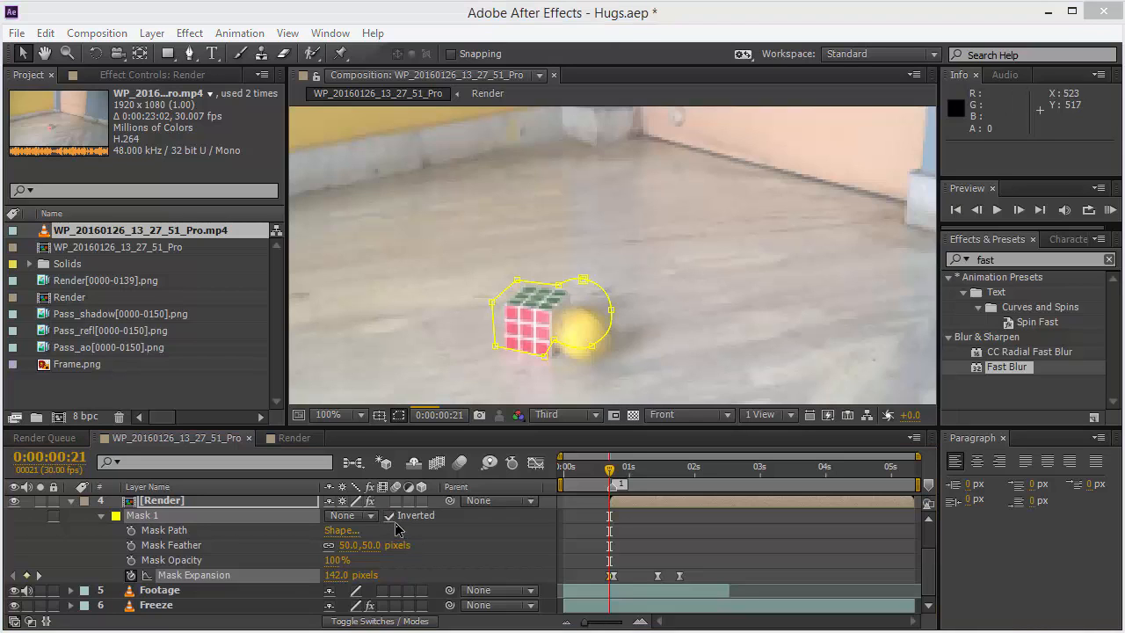
left_click(389, 515)
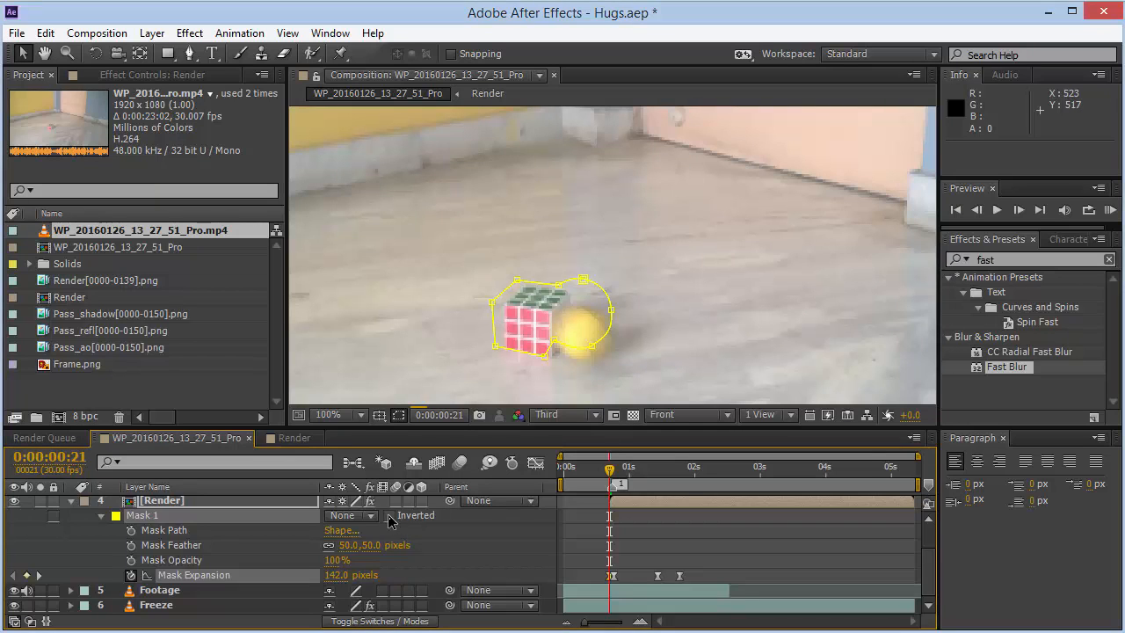
left_click(341, 575)
type("0")
key("Return")
- Fit the view, solo the Render layer, and step between frames 21 and 22 to inspect the masked area
left_click(347, 414)
left_click(367, 120)
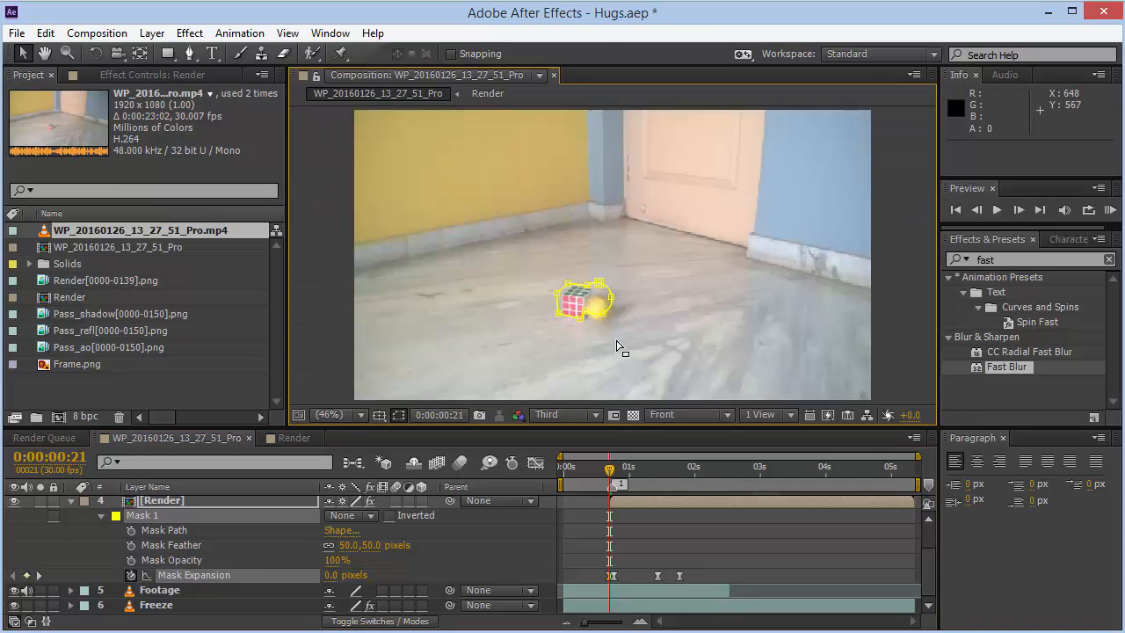
left_click(40, 500)
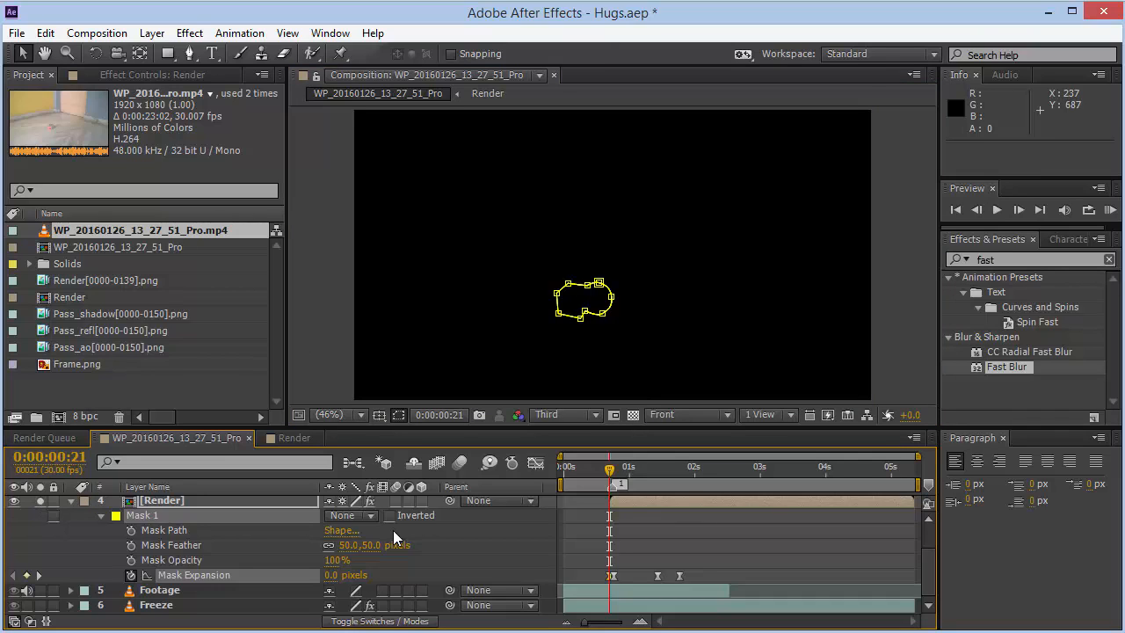
key("Page_Down")
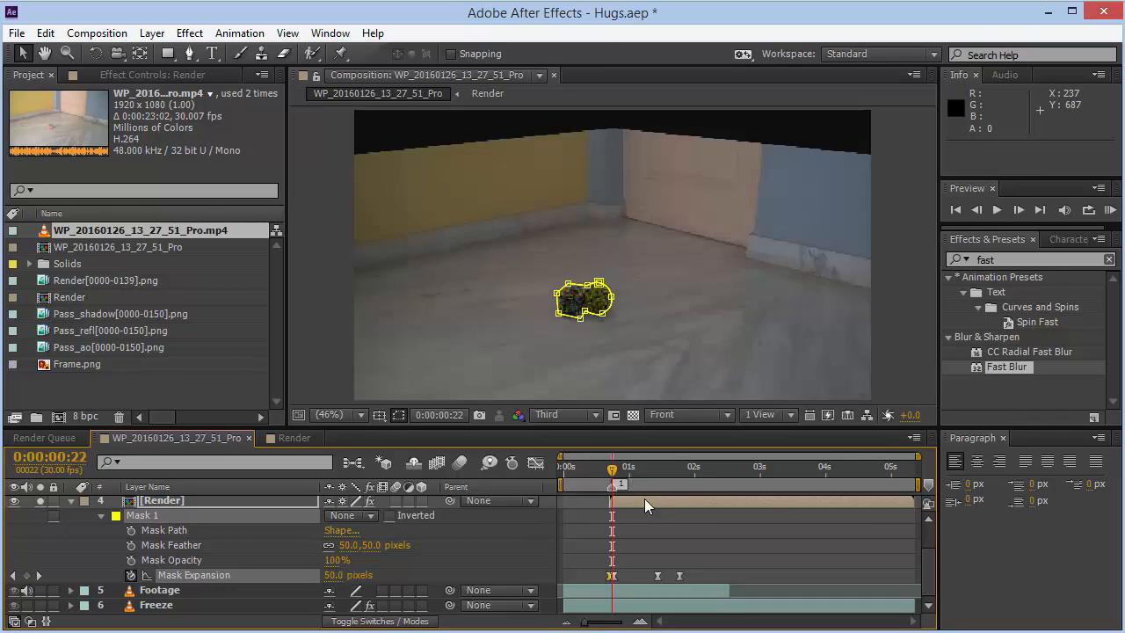
key("Page_Up")
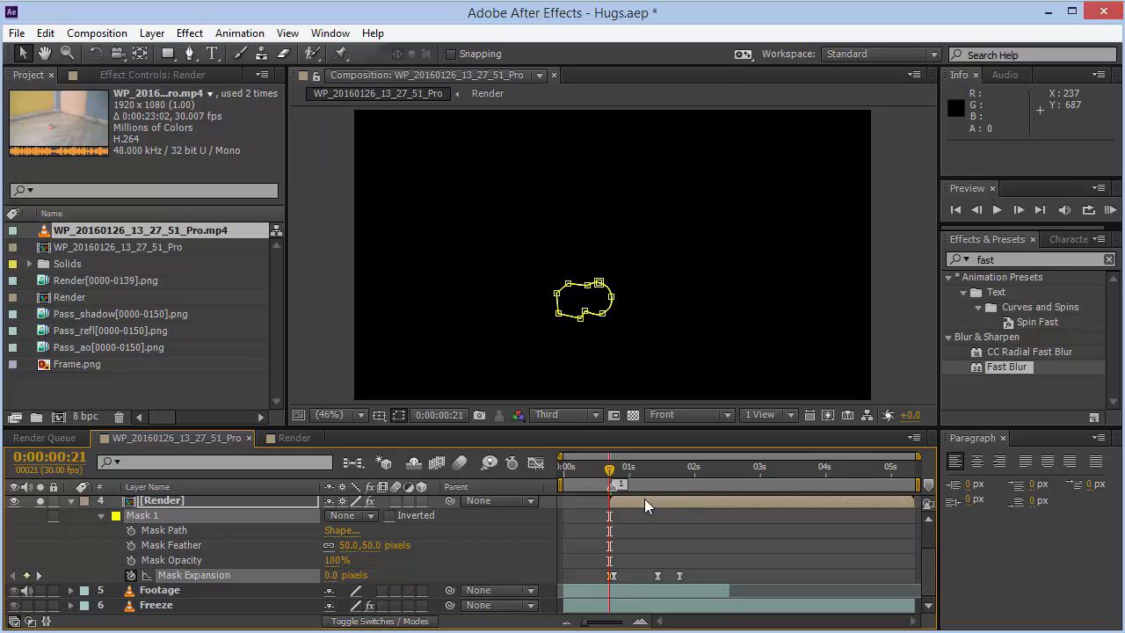
key("Page_Down")
key("Page_Up")
- Reveal the Render layer's Opacity and view the composition at 100% magnification, panned to the cubes
left_click(303, 500)
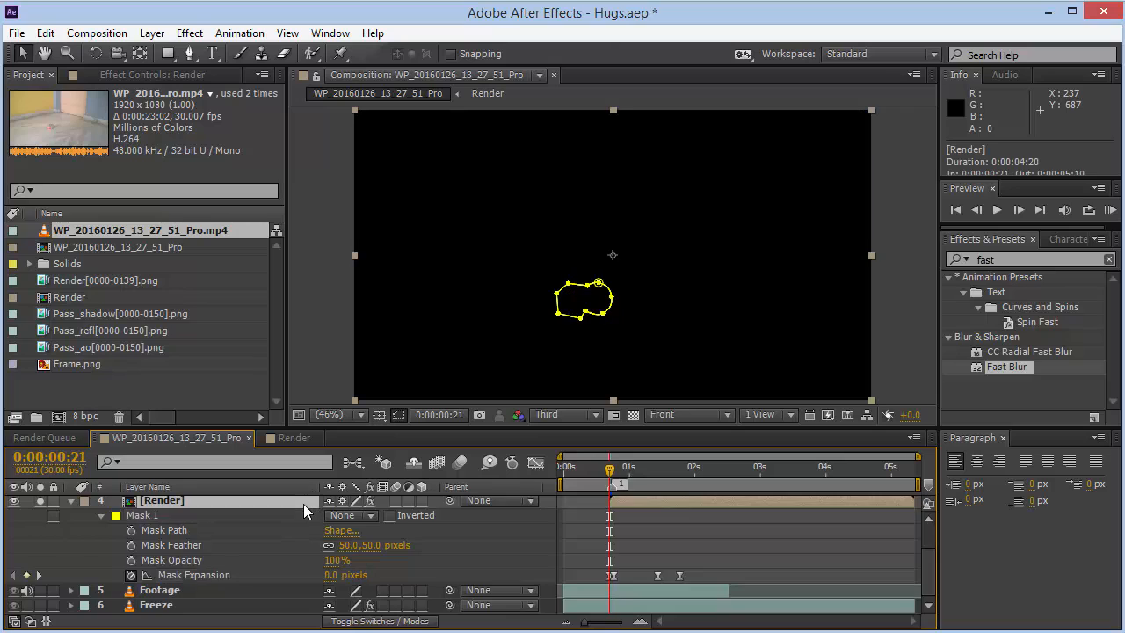
key("t")
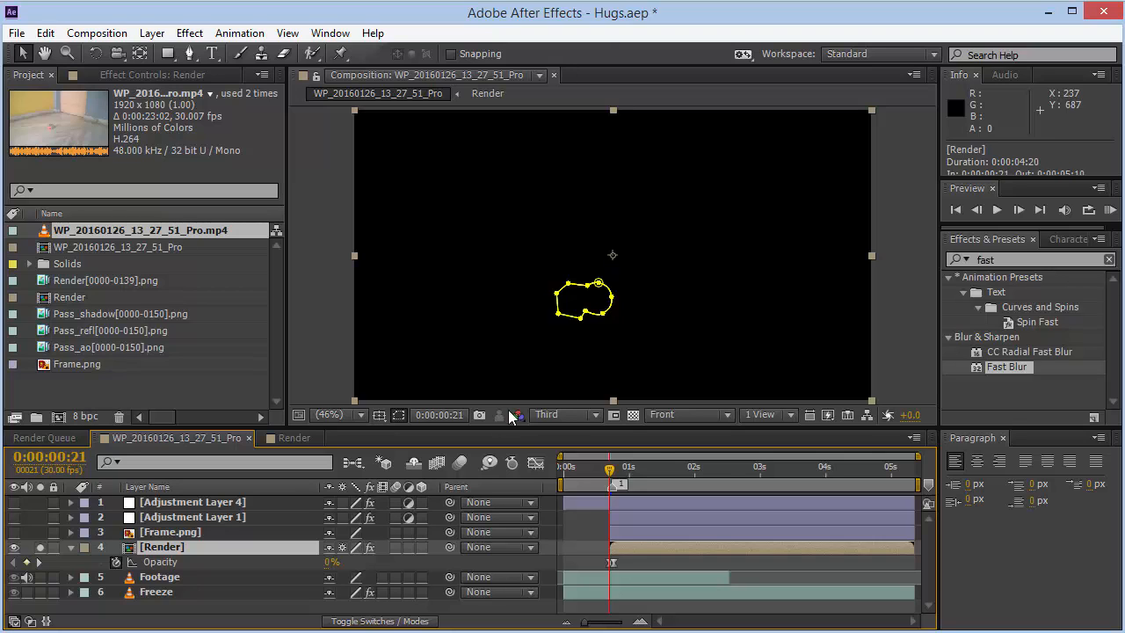
left_click(327, 414)
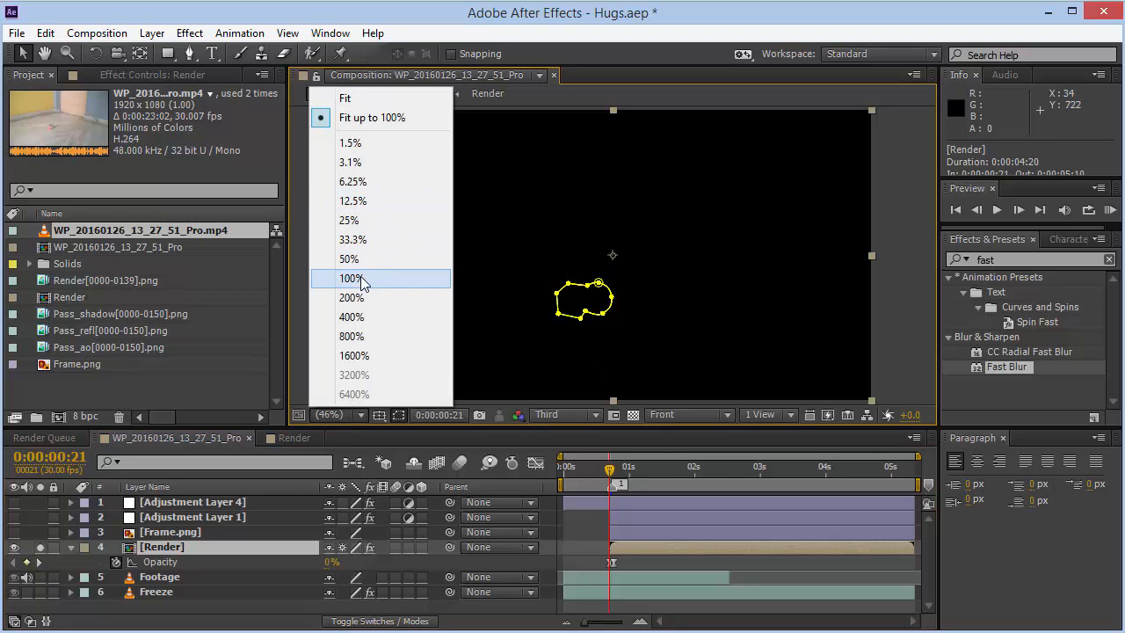
left_click(351, 278)
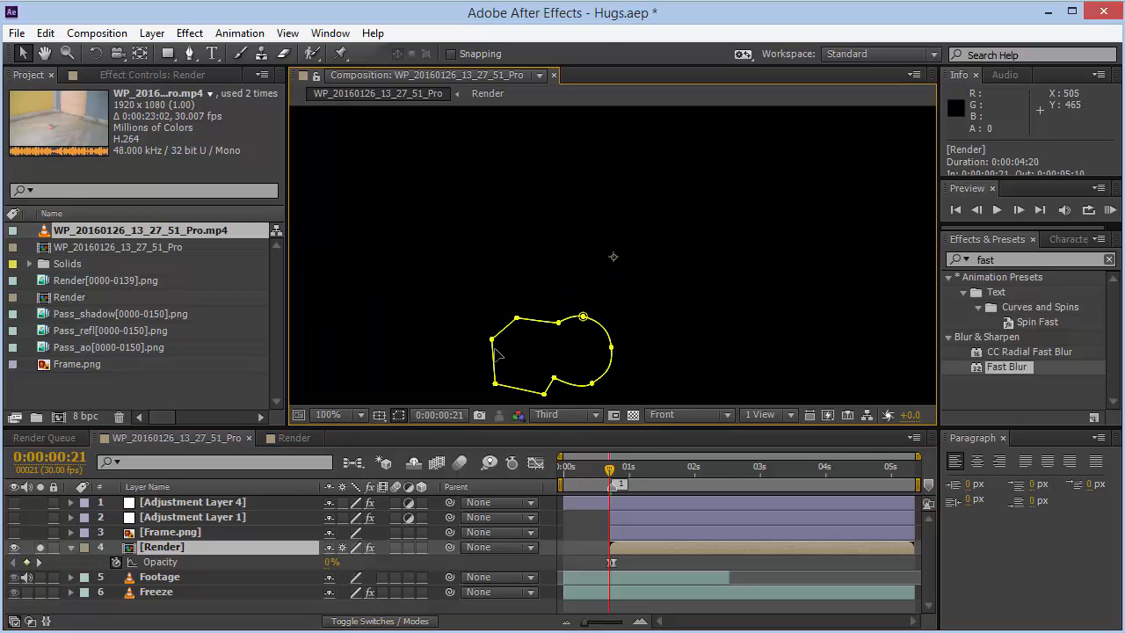
key("h")
left_click_drag(509, 352, 557, 262)
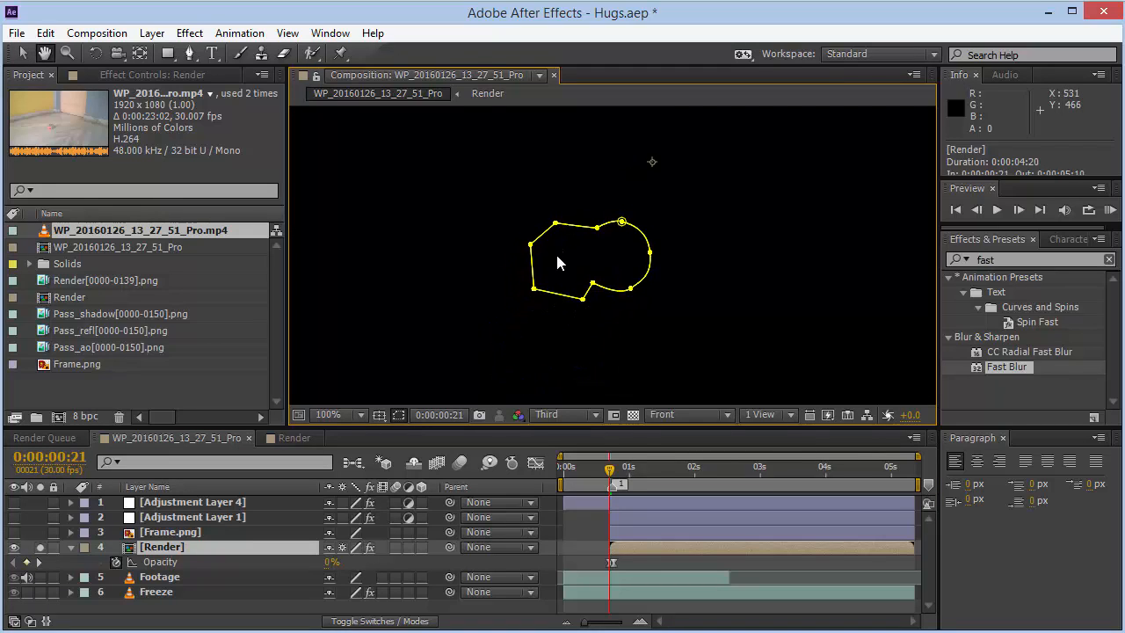
key("v")
- Unsolo the Render layer and set its Opacity to 100% at frame 21
left_click(40, 547)
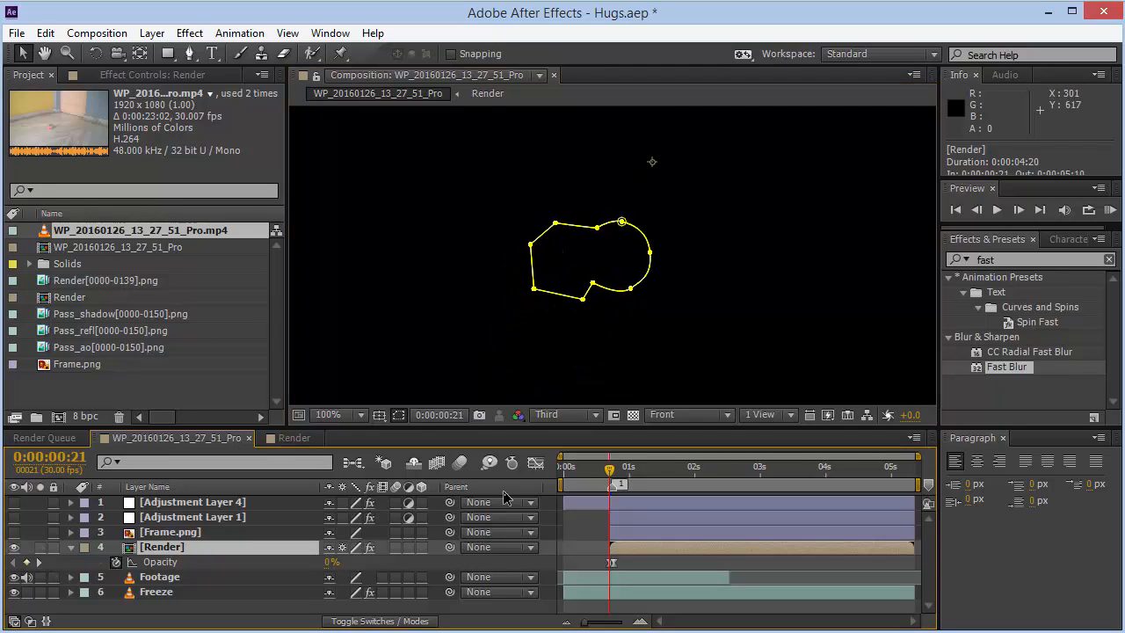
left_click(332, 561)
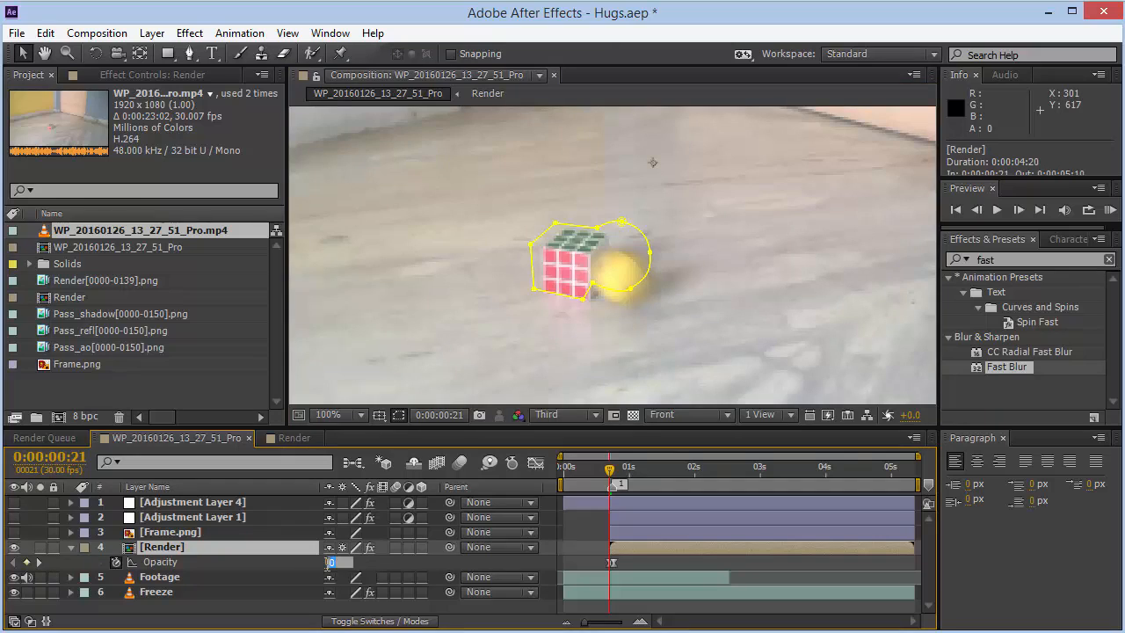
type("100")
key("Return")
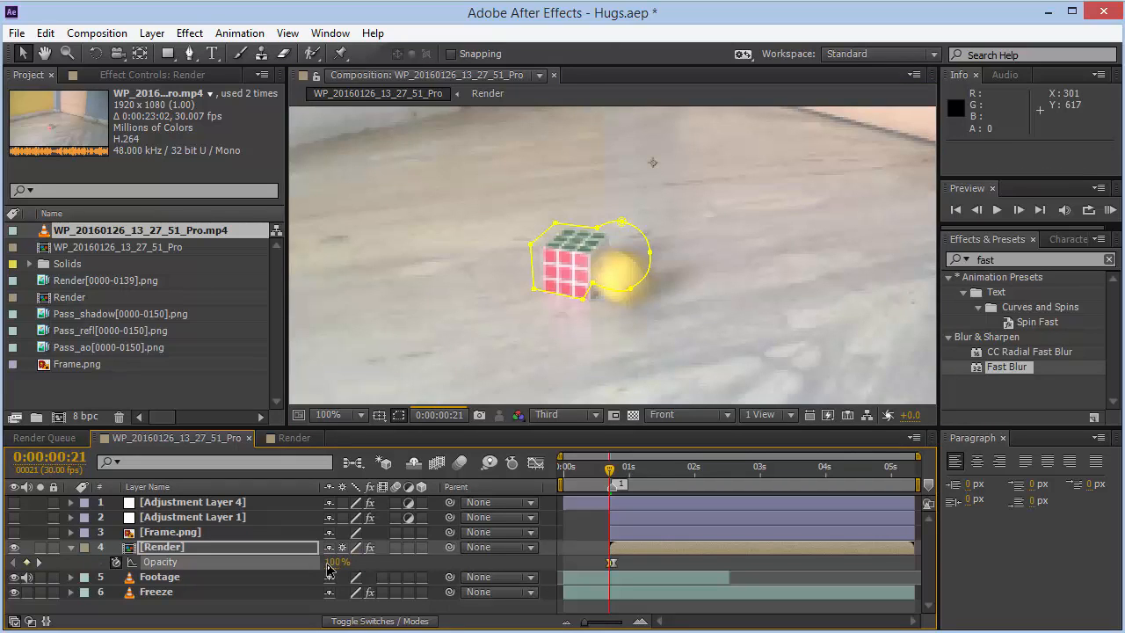
- Switch preview resolution to Half and display the Render layer's mask properties alongside Opacity
left_click(562, 423)
left_click(572, 481)
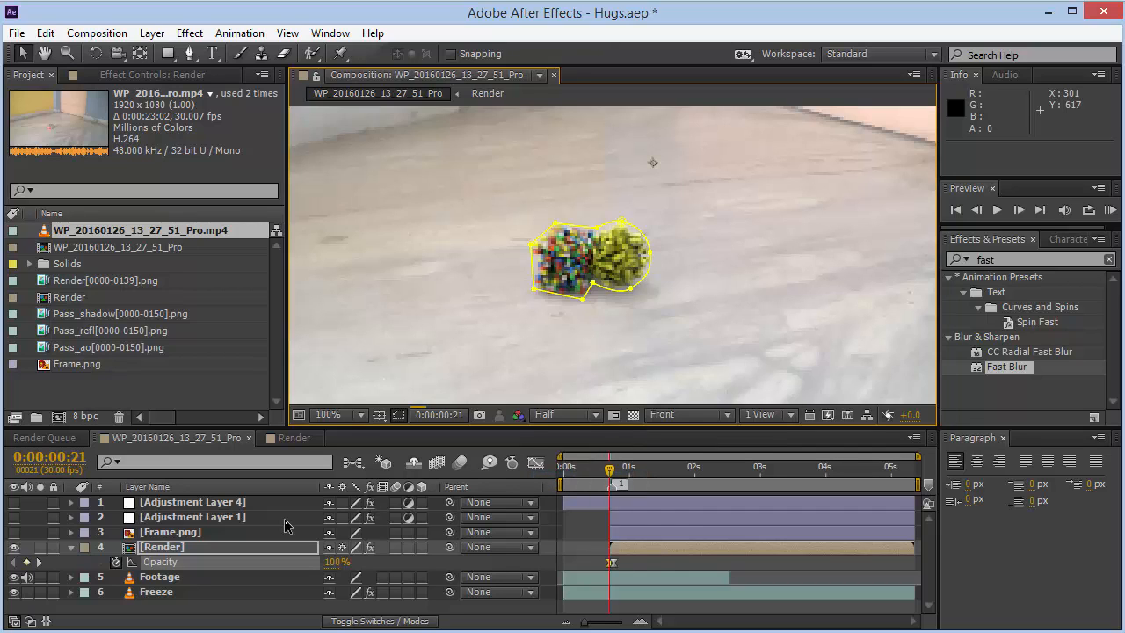
key("shift+m")
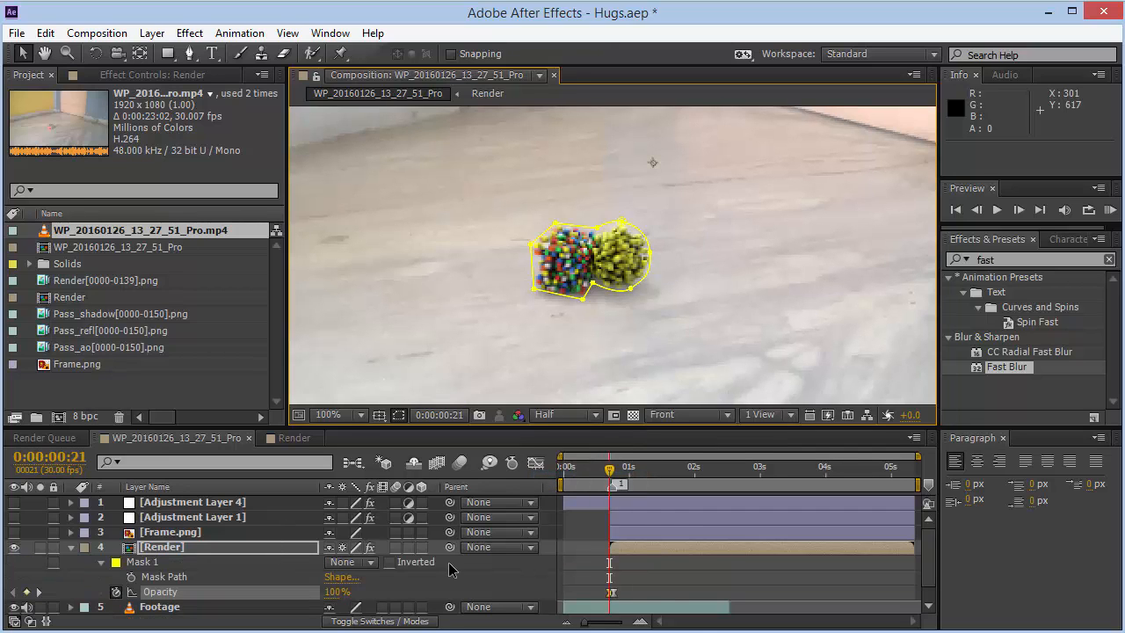
key("shift+m")
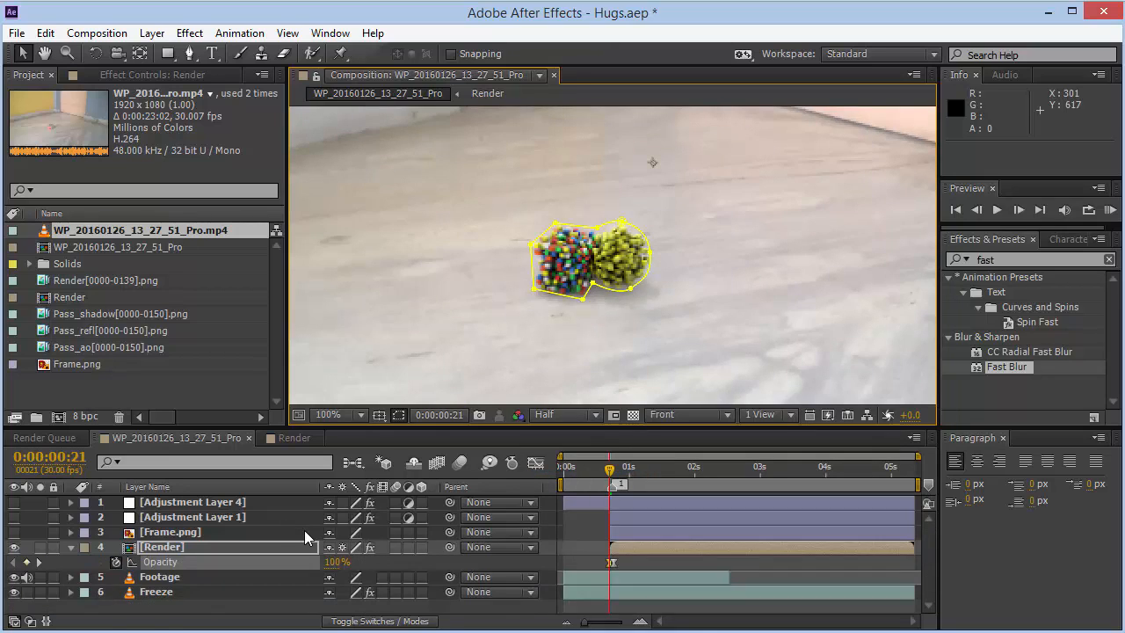
key("shift+m")
key("shift+m")
key("shift+m")
key("m")
key("m")
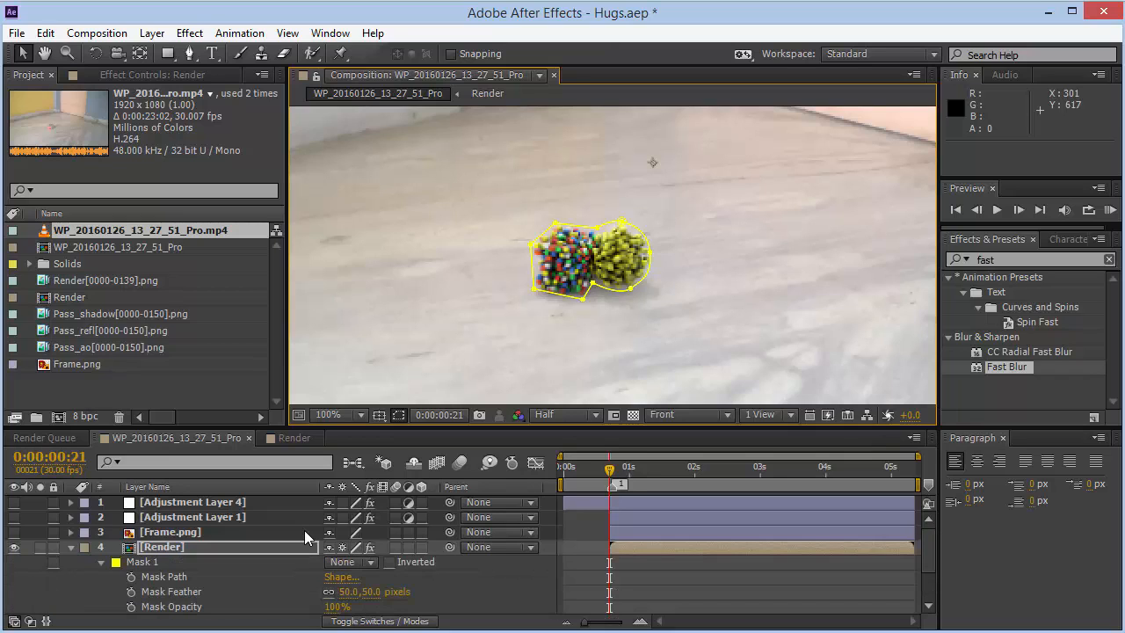
left_click_drag(931, 561, 934, 574)
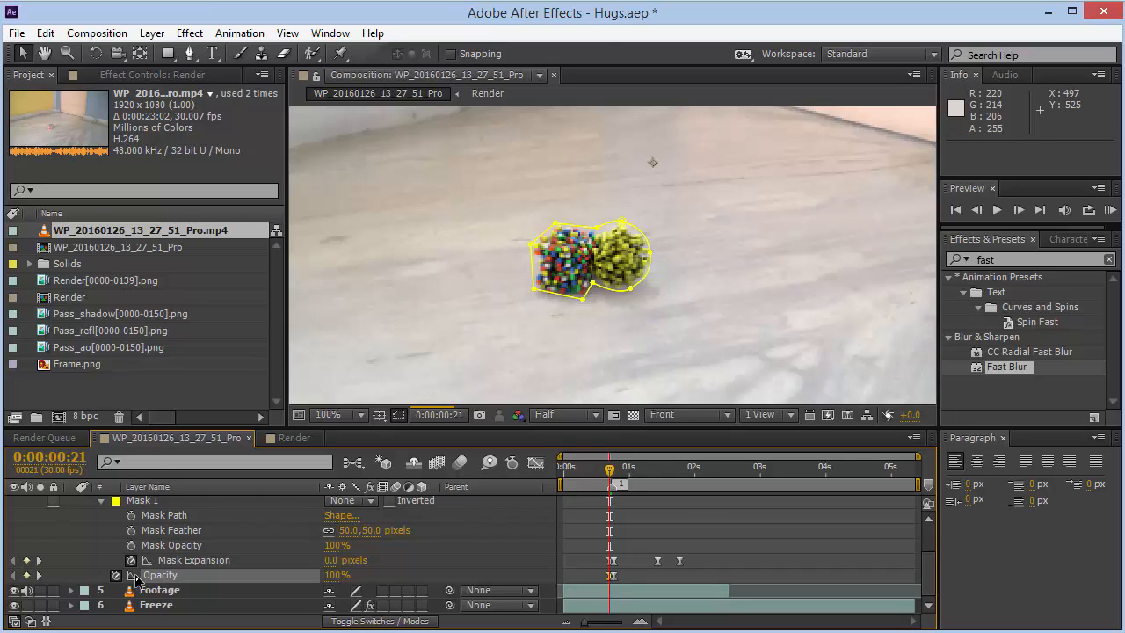
- Set the Render layer's Opacity to 0% at frame 21 and step through neighbouring frames
left_click(334, 575)
type("0")
key("Return")
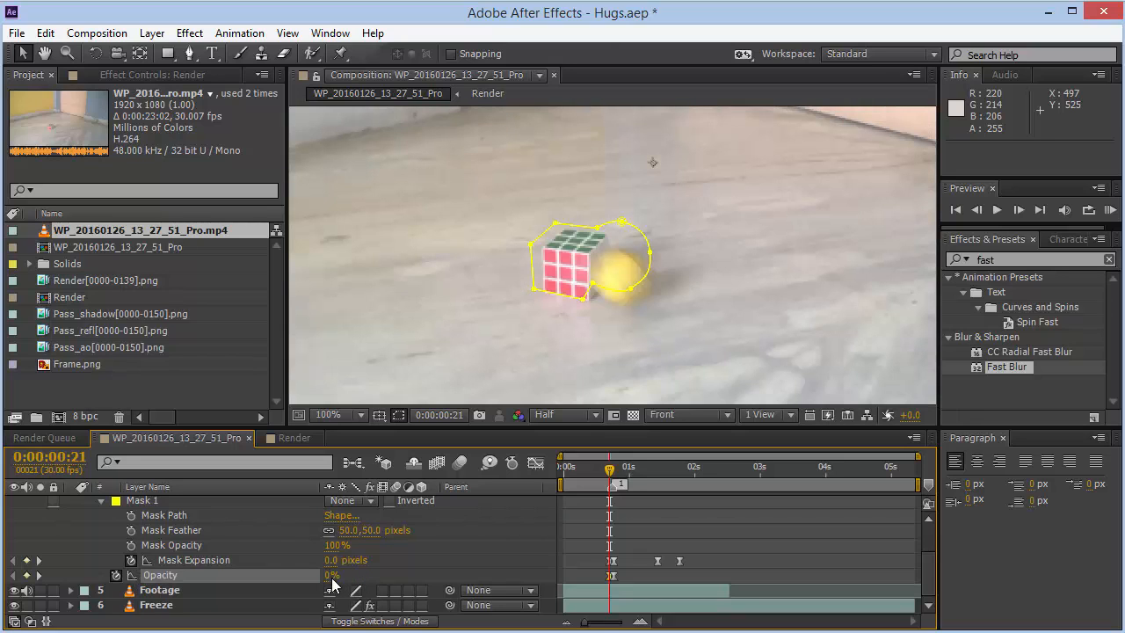
key("Page_Down")
key("Page_Down")
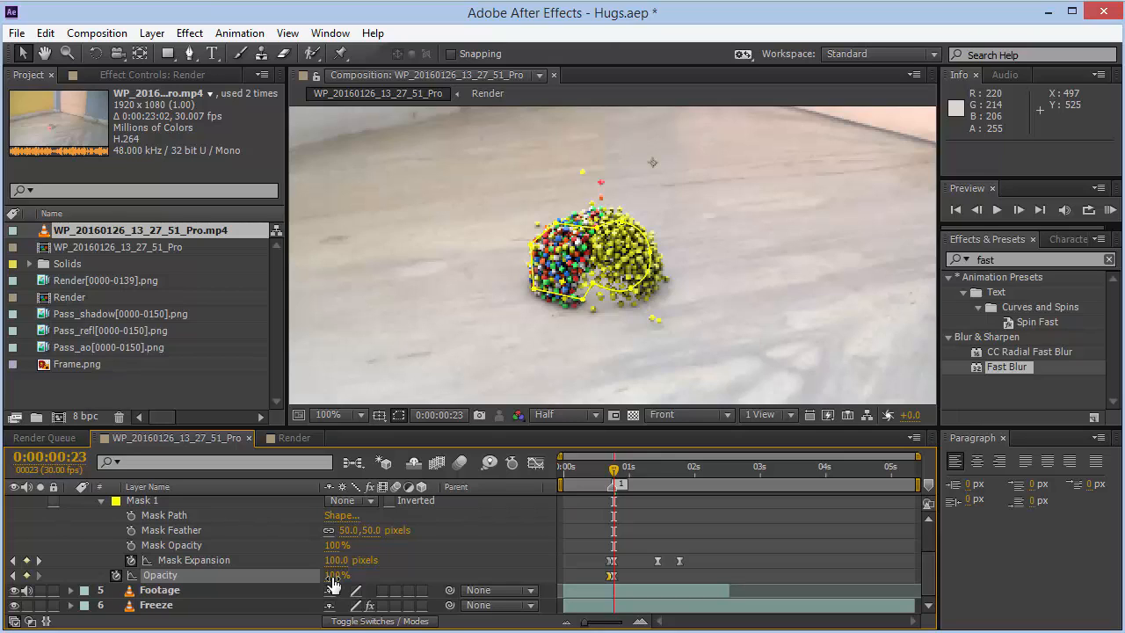
key("Page_Up")
key("Page_Up")
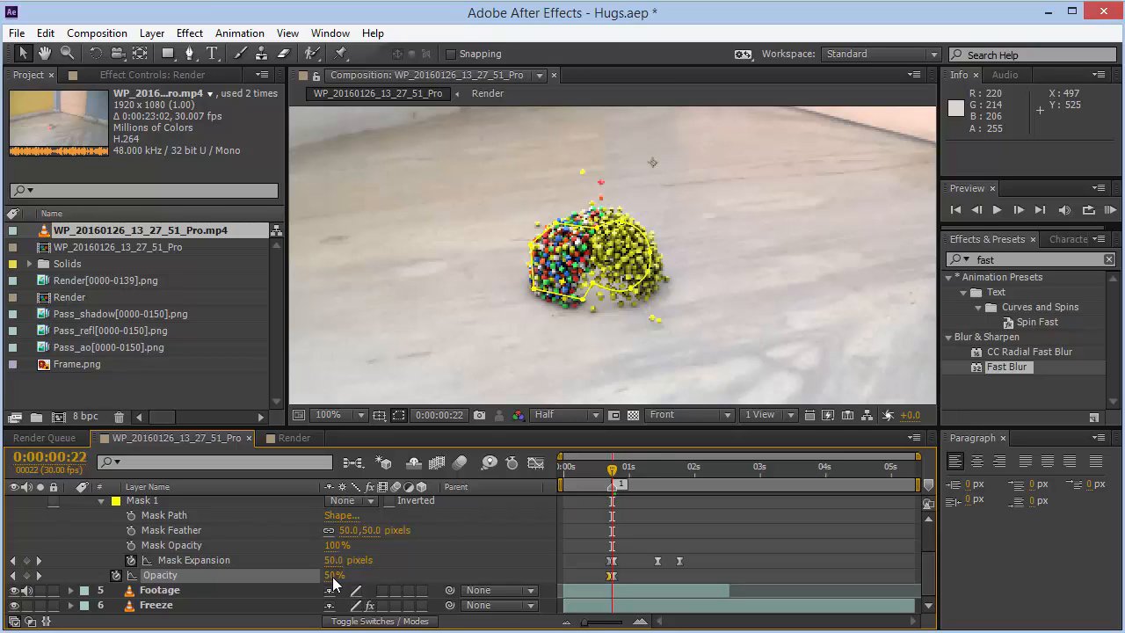
- Set Mask Expansion to -40 pixels and Opacity to 100% at frame 21
left_click(332, 560)
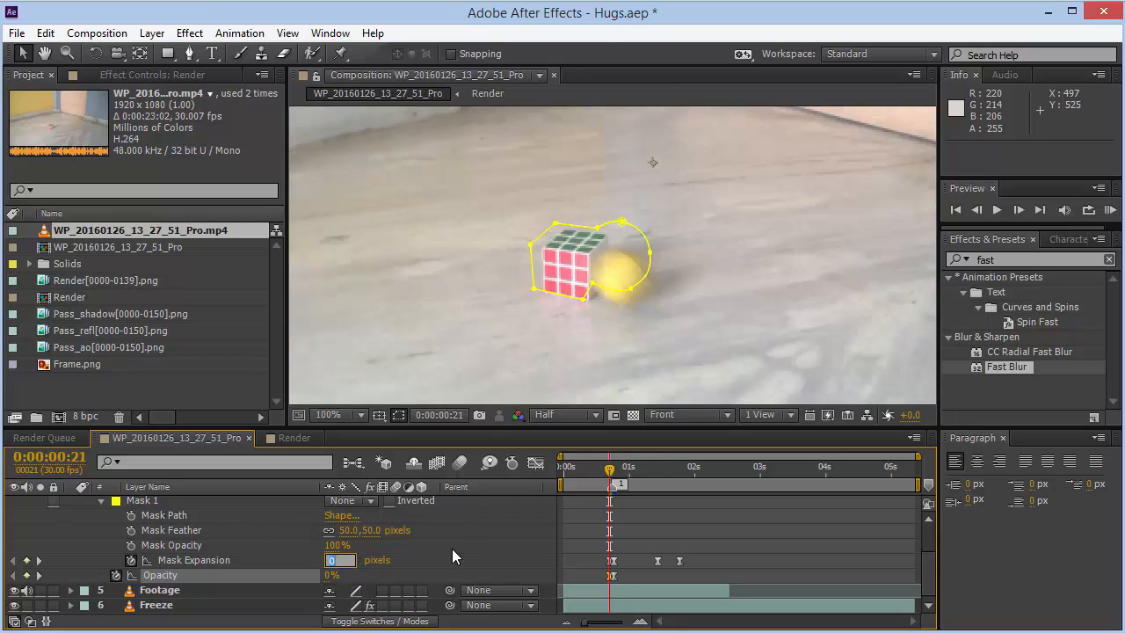
type("-40")
key("Return")
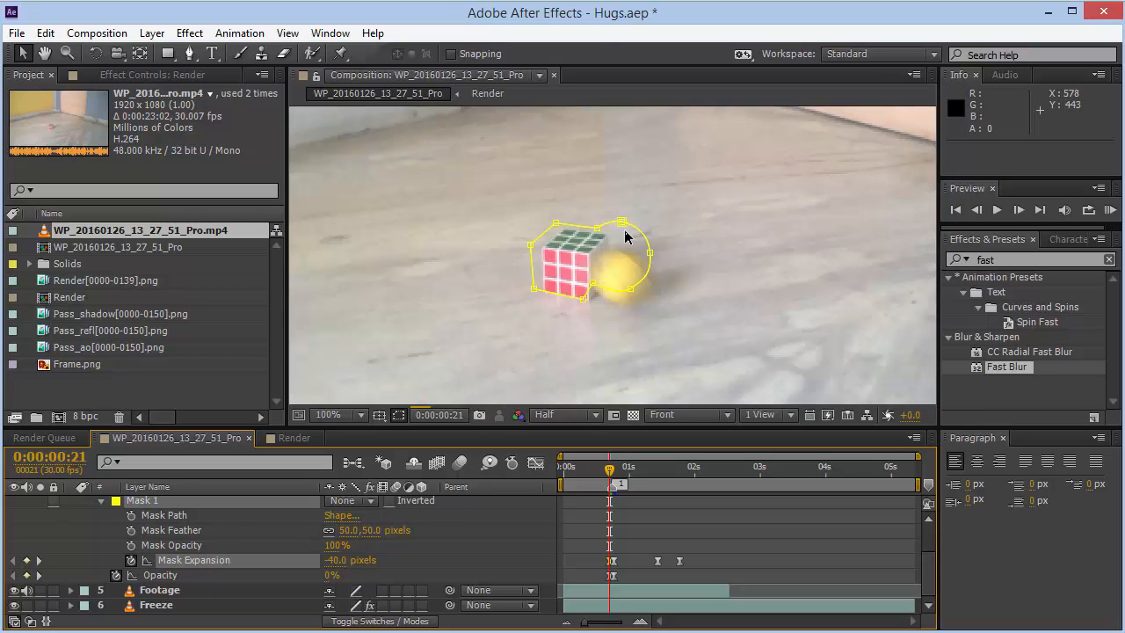
left_click(332, 575)
type("100")
key("Return")
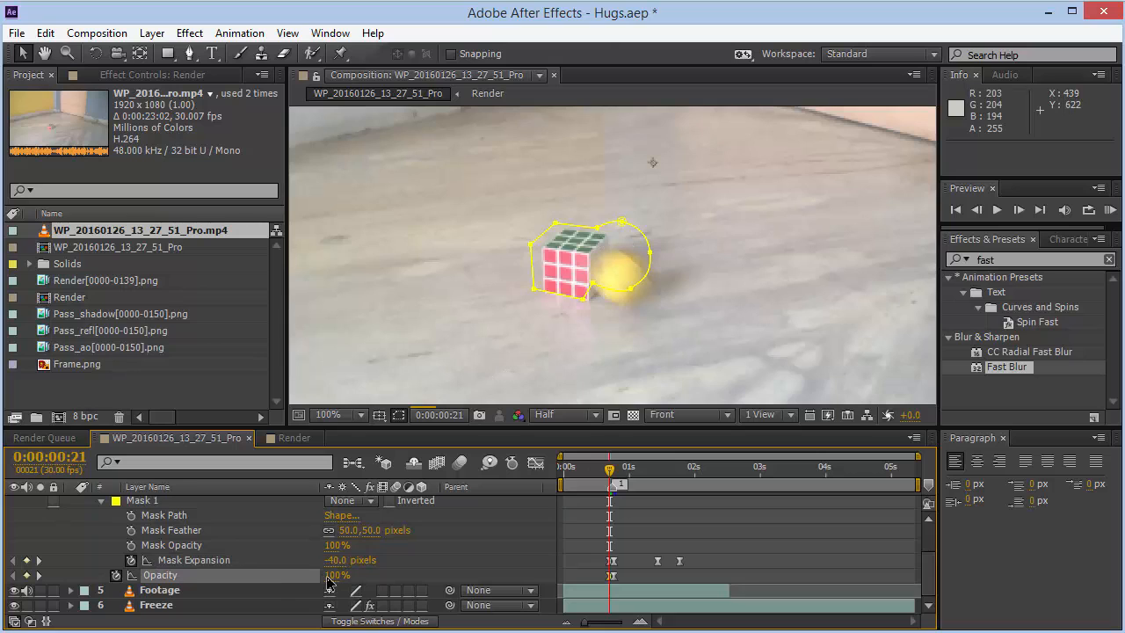
- Try Mask Expansion values of 0 and about -378 pixels at frame 21
left_click(337, 560)
type("0")
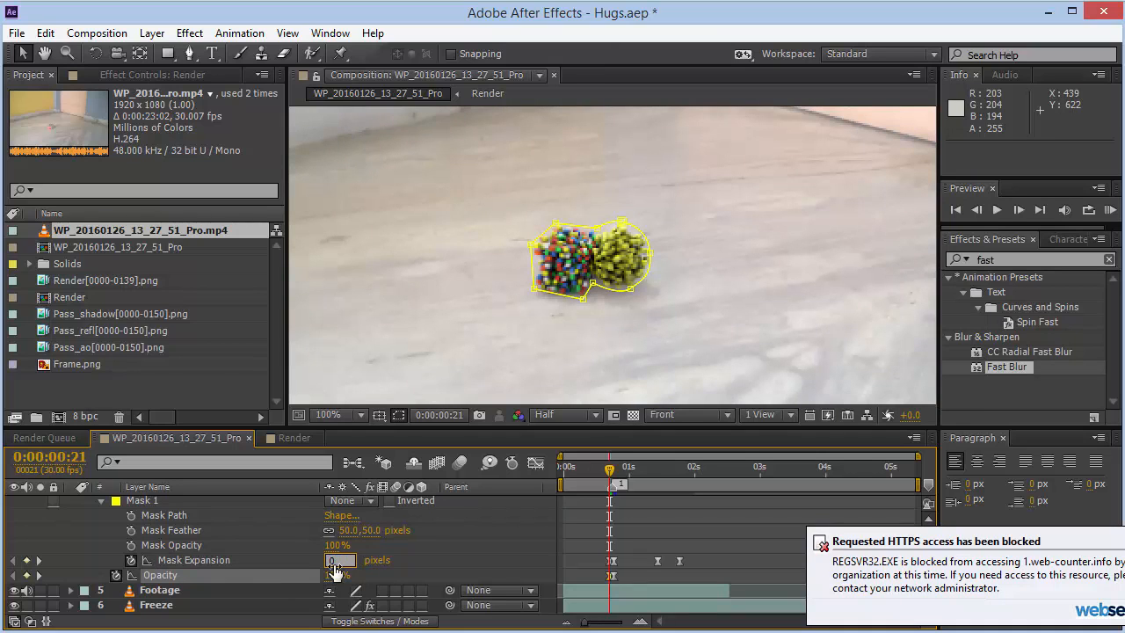
key("Return")
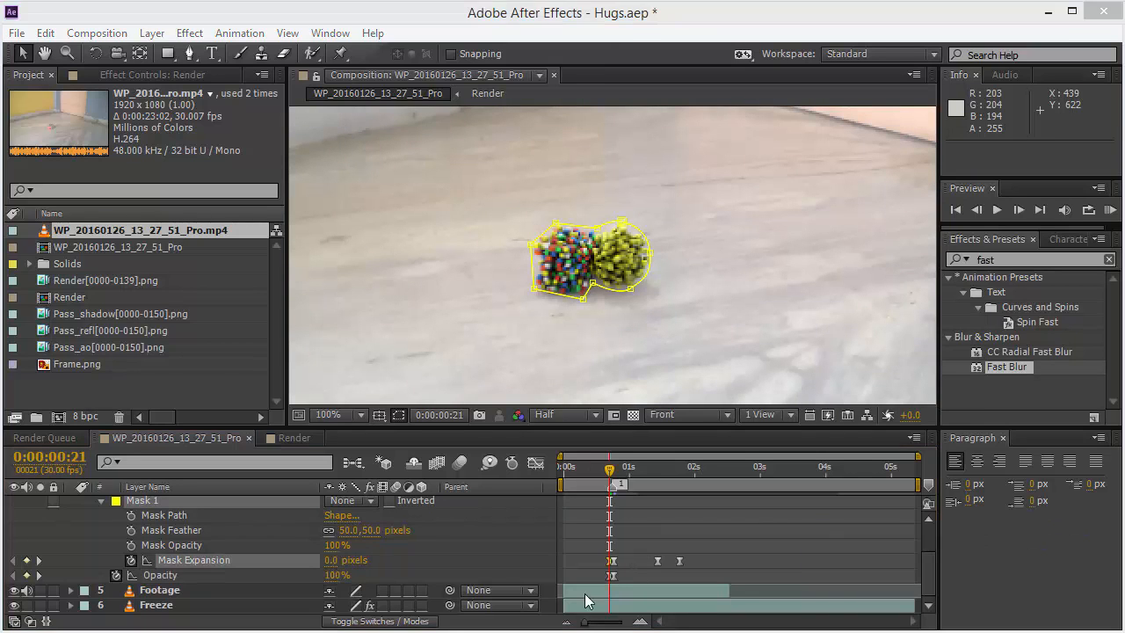
left_click_drag(342, 563, 235, 565)
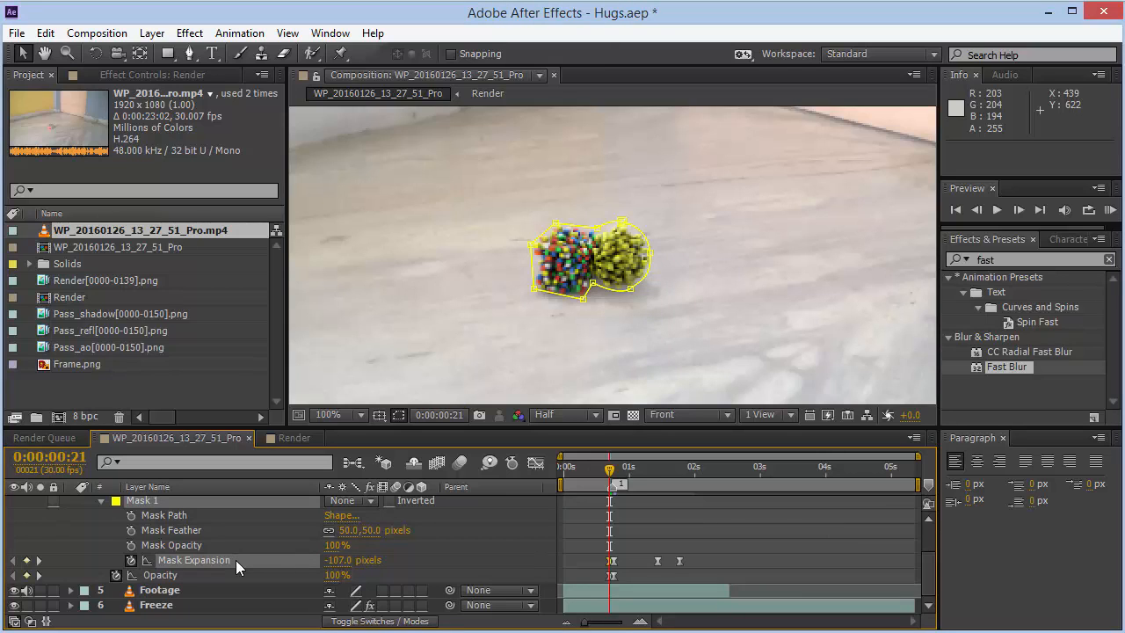
left_click_drag(340, 563, 104, 564)
- Set the mask mode to Add and Mask Expansion to -40 pixels at frame 21
left_click(370, 501)
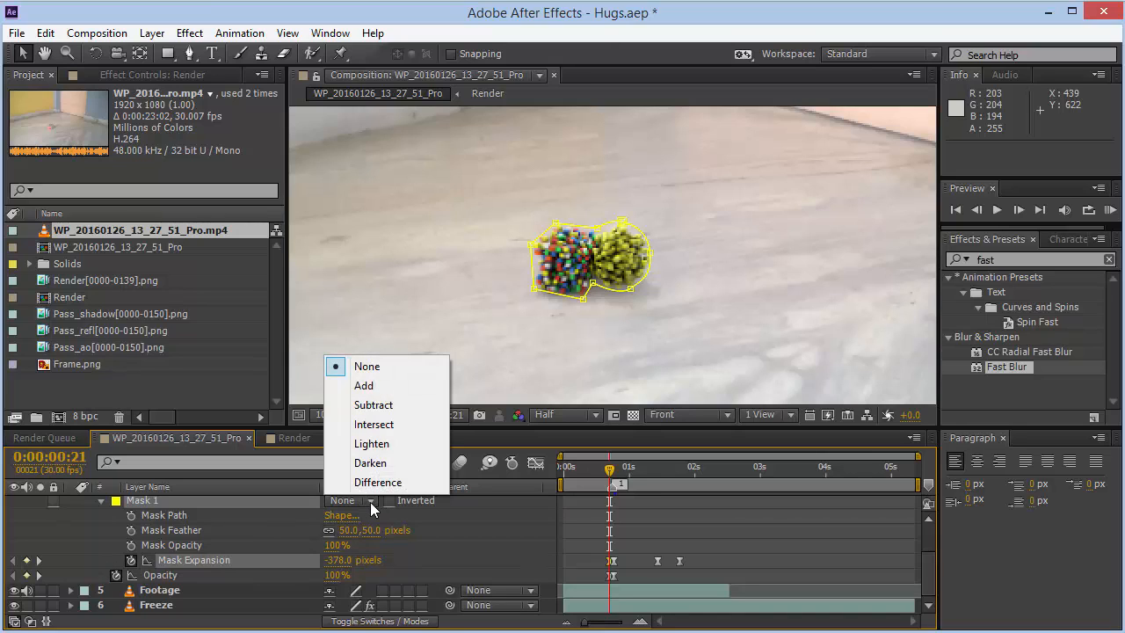
left_click(382, 394)
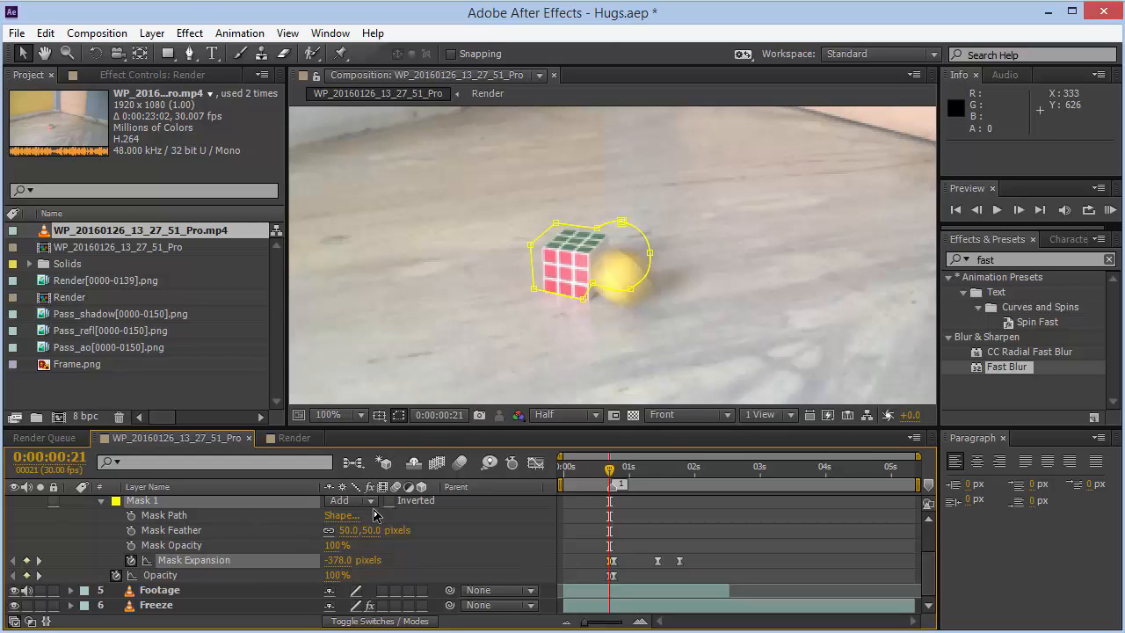
left_click(345, 561)
type("-40")
key("Return")
- Scrub Mask Expansion to about -12 pixels, restore it to -40 pixels, and advance two frames
left_click_drag(343, 562, 363, 560)
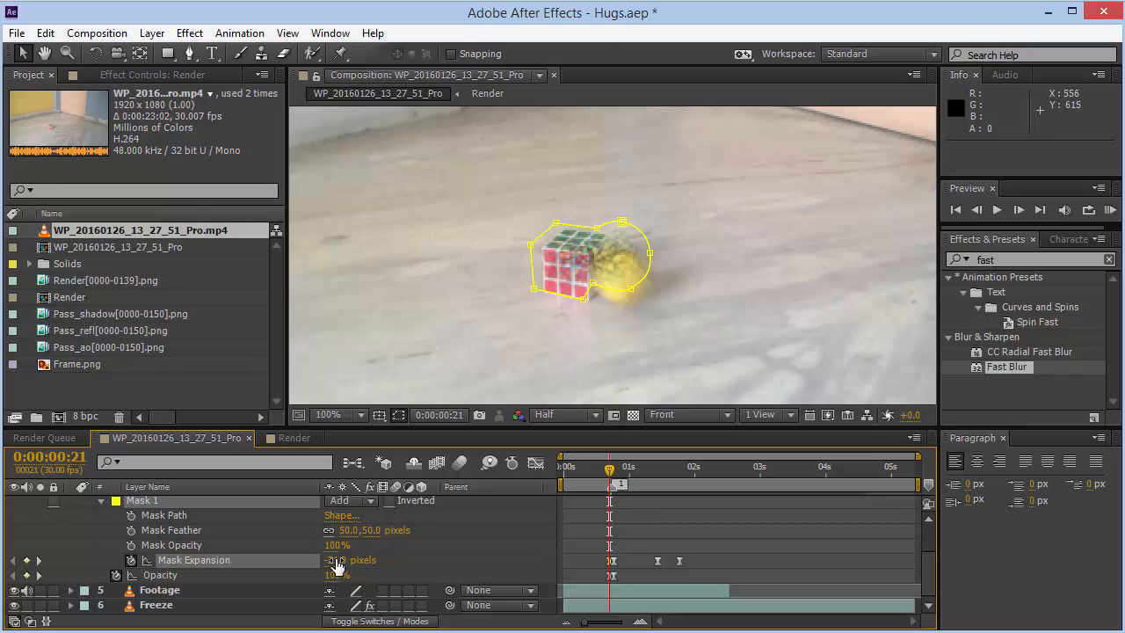
left_click_drag(337, 562, 355, 558)
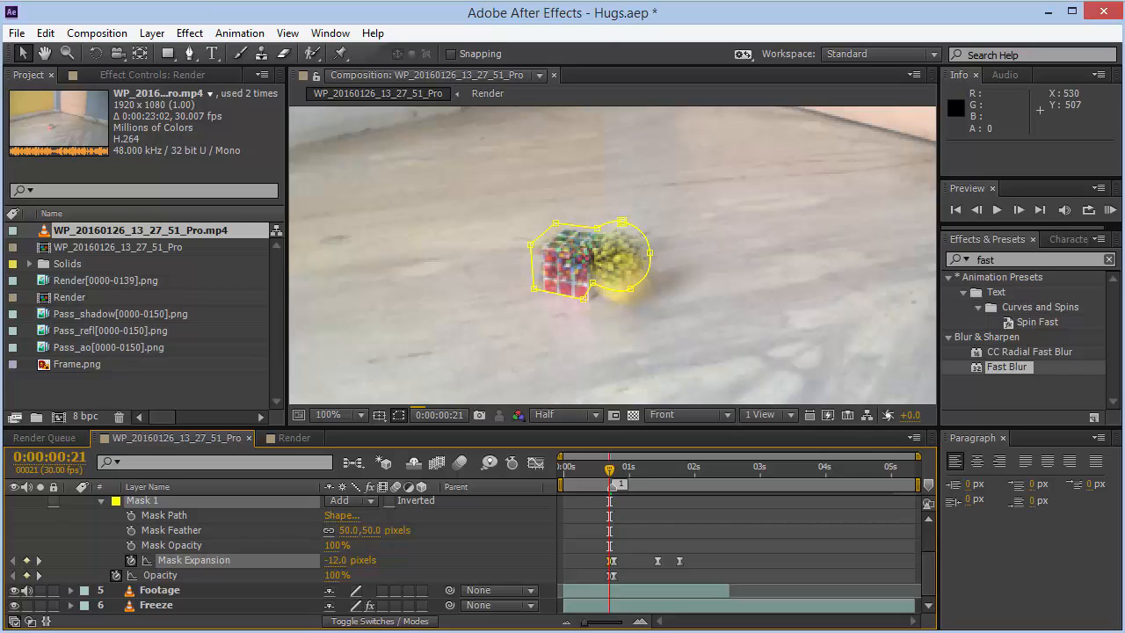
left_click(338, 560)
type("-40")
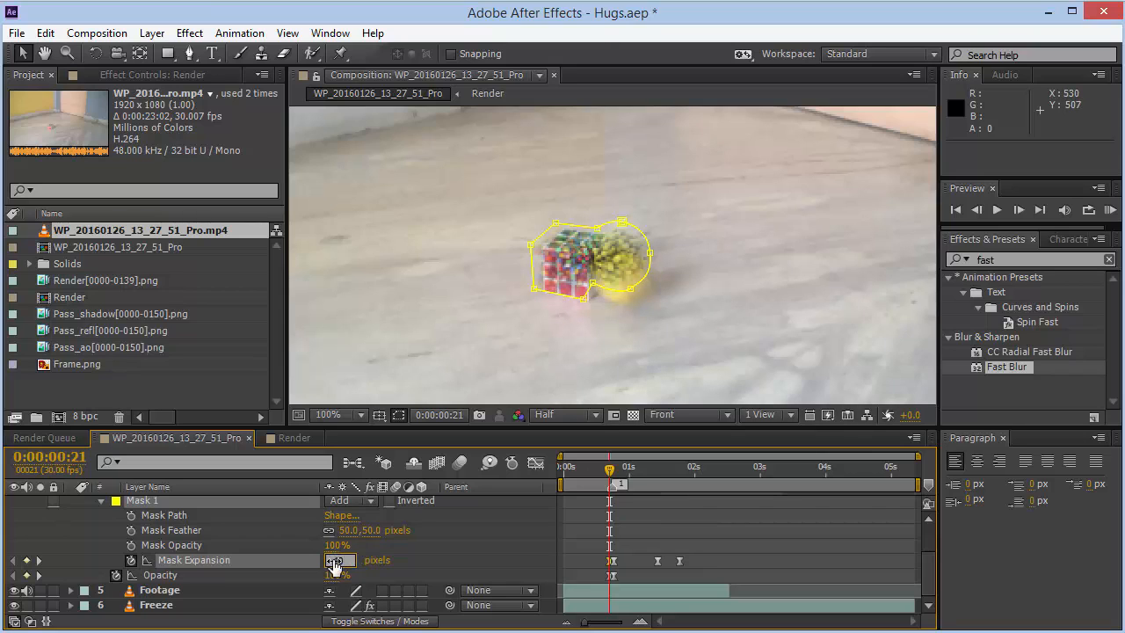
key("Return")
key("Page_Down")
key("Page_Down")
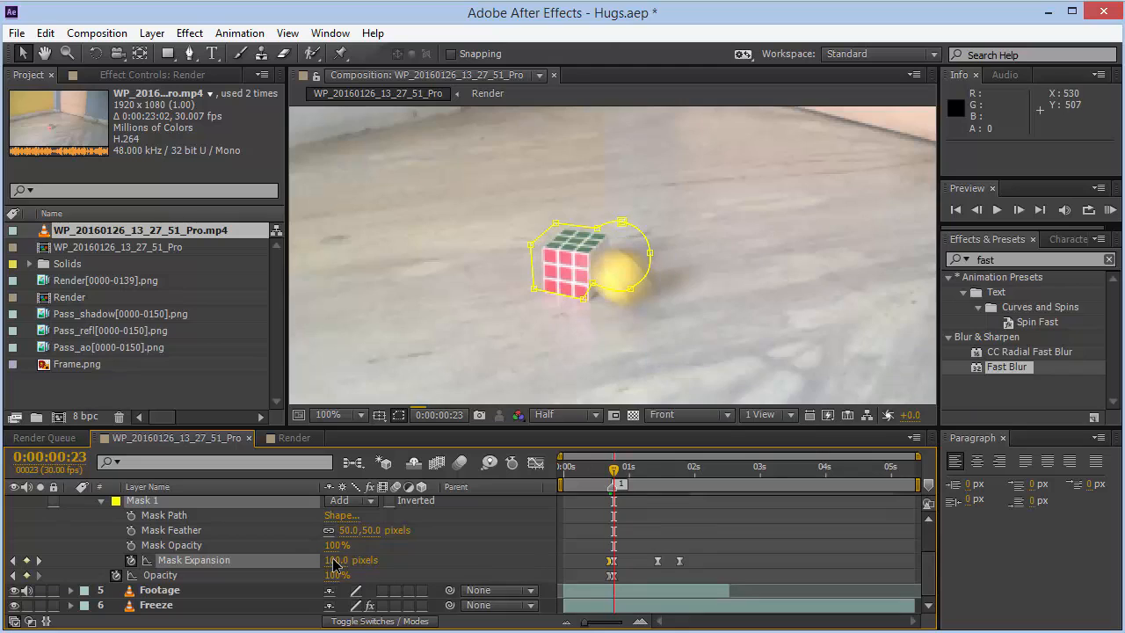
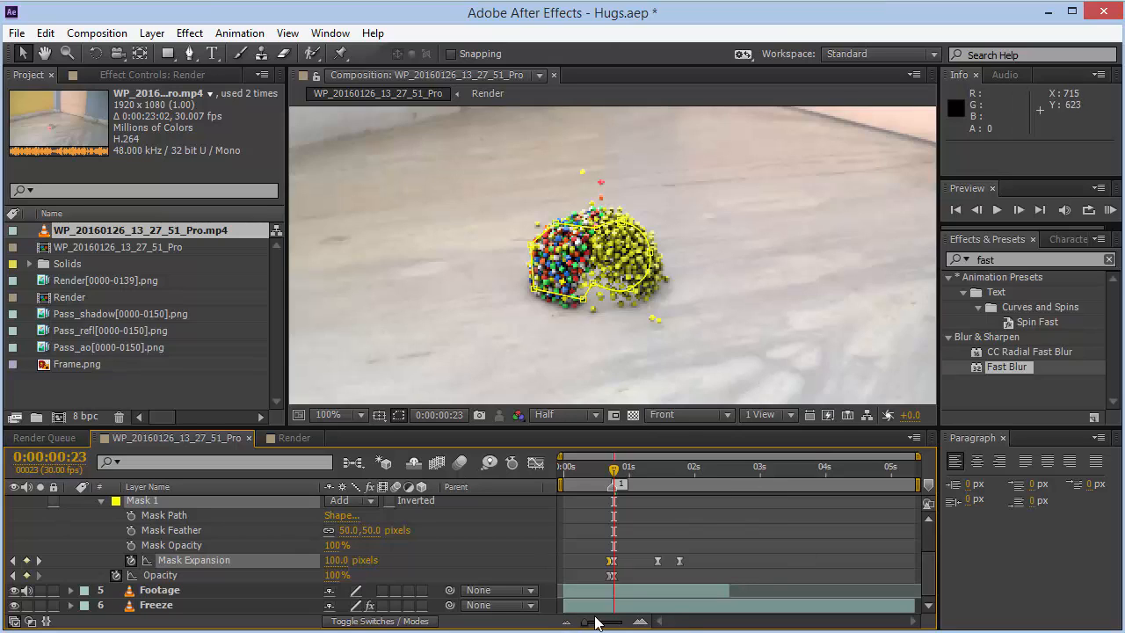
- Review the Render layer's mask expansion keyframes at later frames with the viewer zoomed to fit
left_click(655, 468)
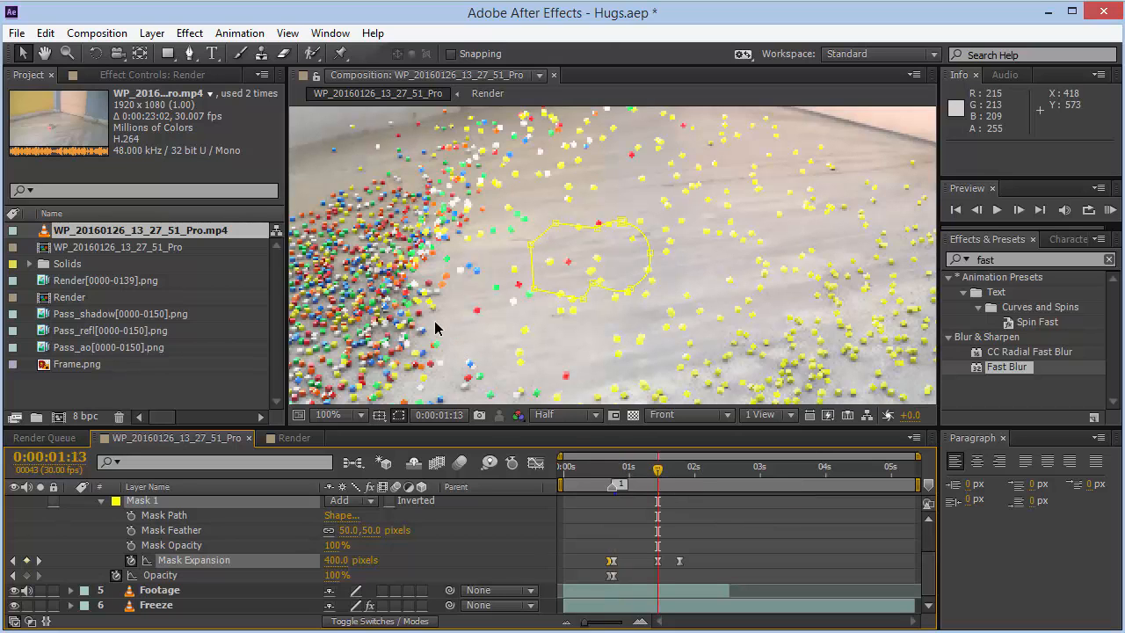
left_click(348, 414)
left_click(392, 118)
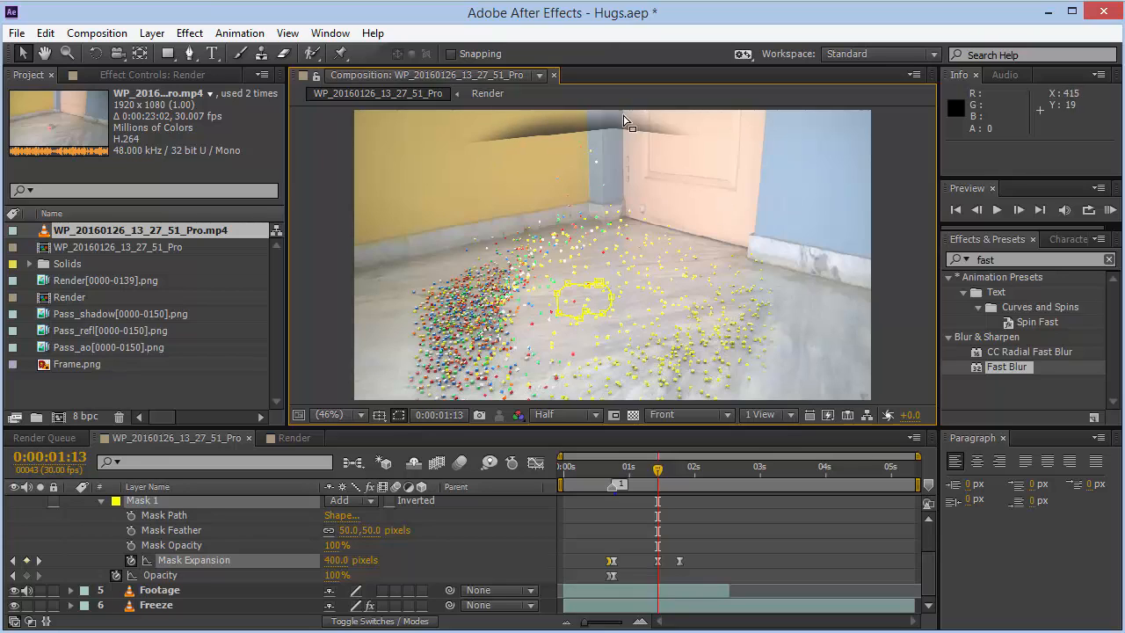
left_click(682, 468)
key("Page_Down")
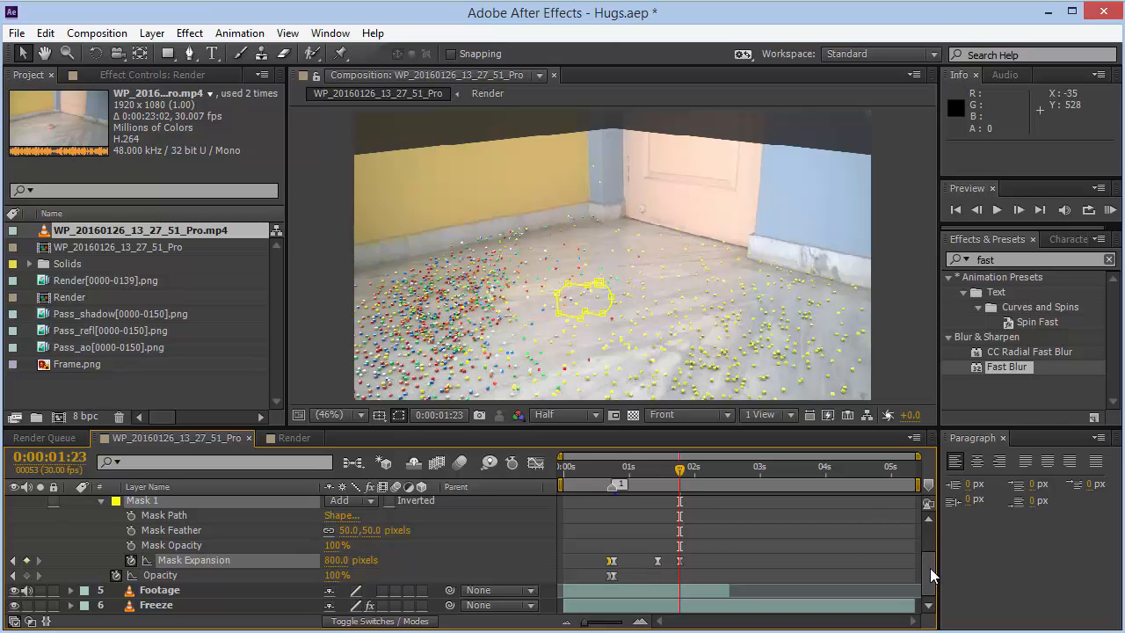
- Select the Render layer, open its effect controls, and search the effects library for liqu
left_click_drag(930, 570, 930, 549)
left_click(247, 538)
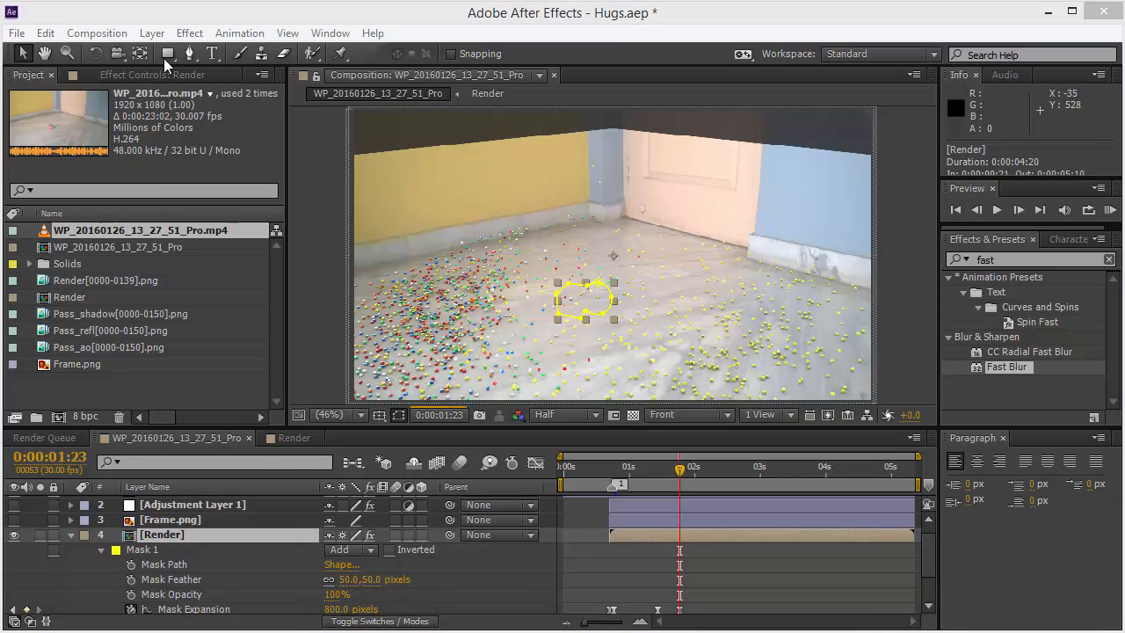
left_click(164, 70)
left_click(53, 108)
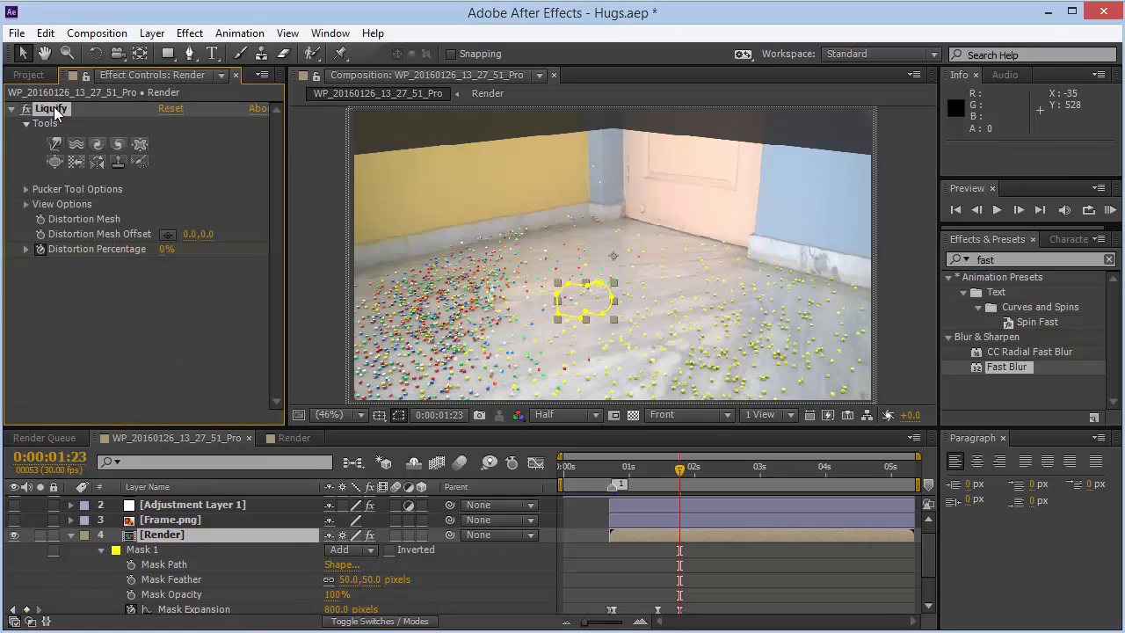
left_click(1019, 255)
type("liqu")
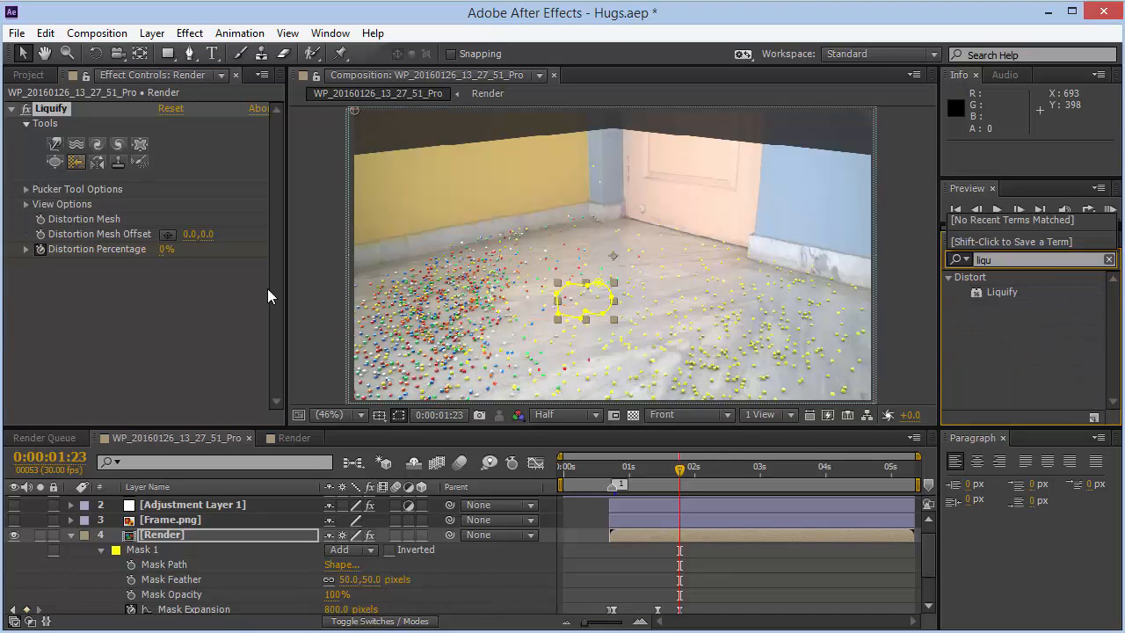
left_click(193, 314)
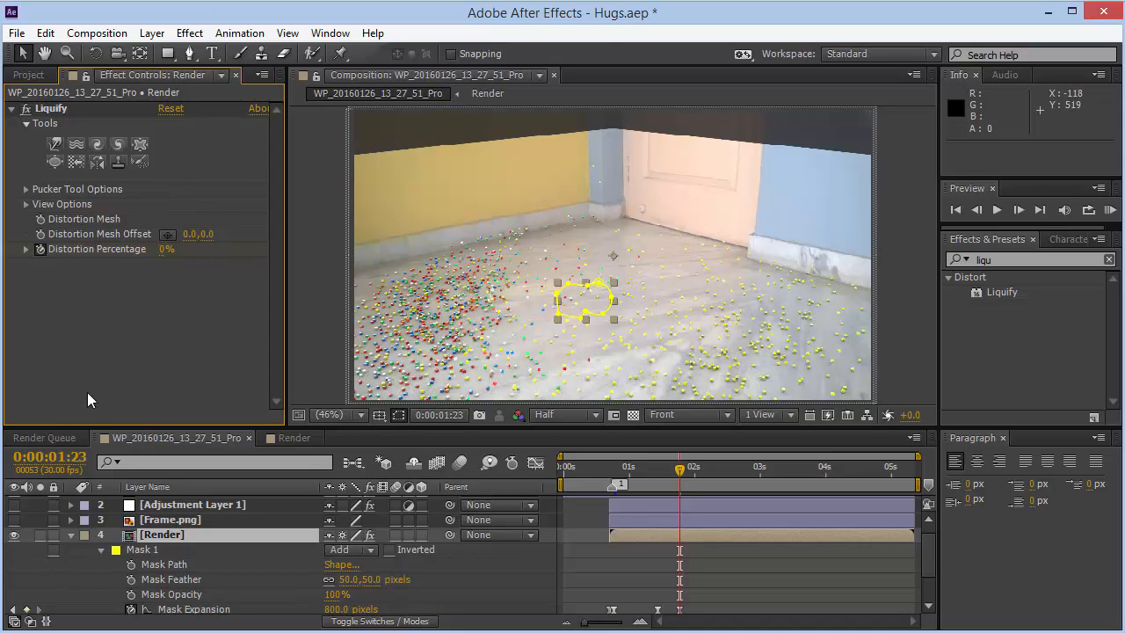
- Create a new composition from the Render[0000-0139].png sequence and set its preview resolution to Full at frame 0
left_click(29, 75)
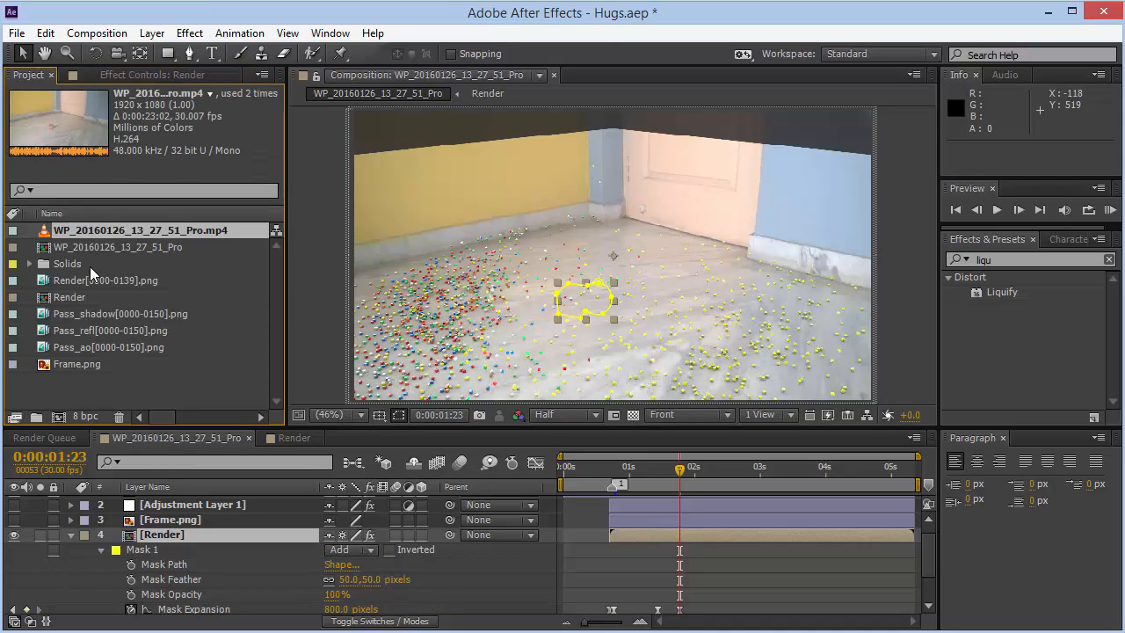
left_click_drag(87, 280, 58, 417)
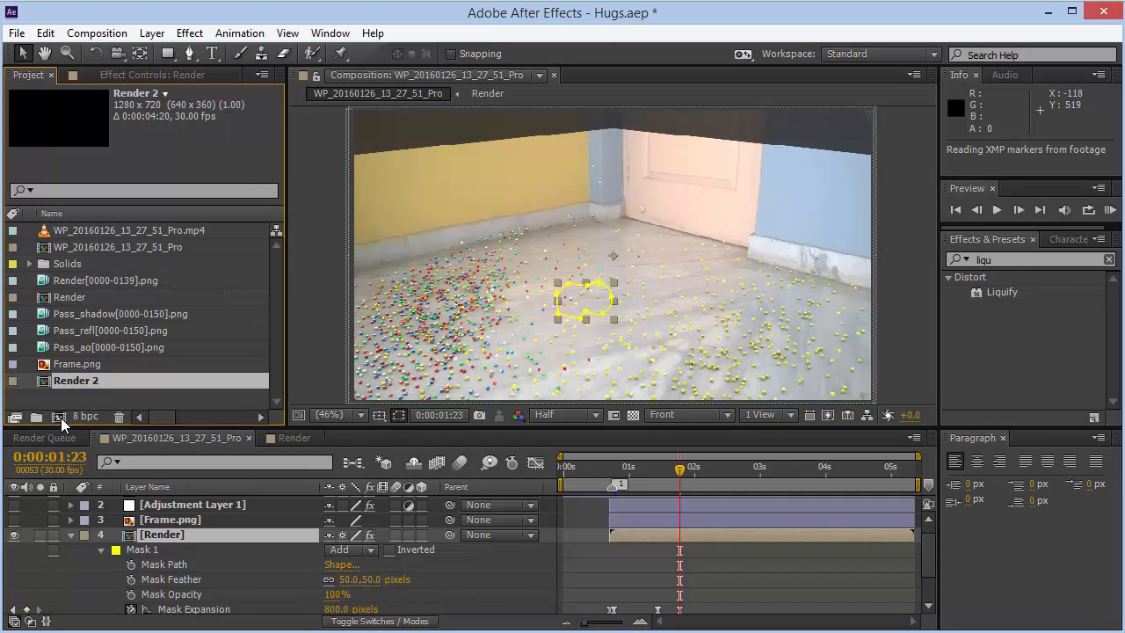
scroll(574, 343, "up", 4)
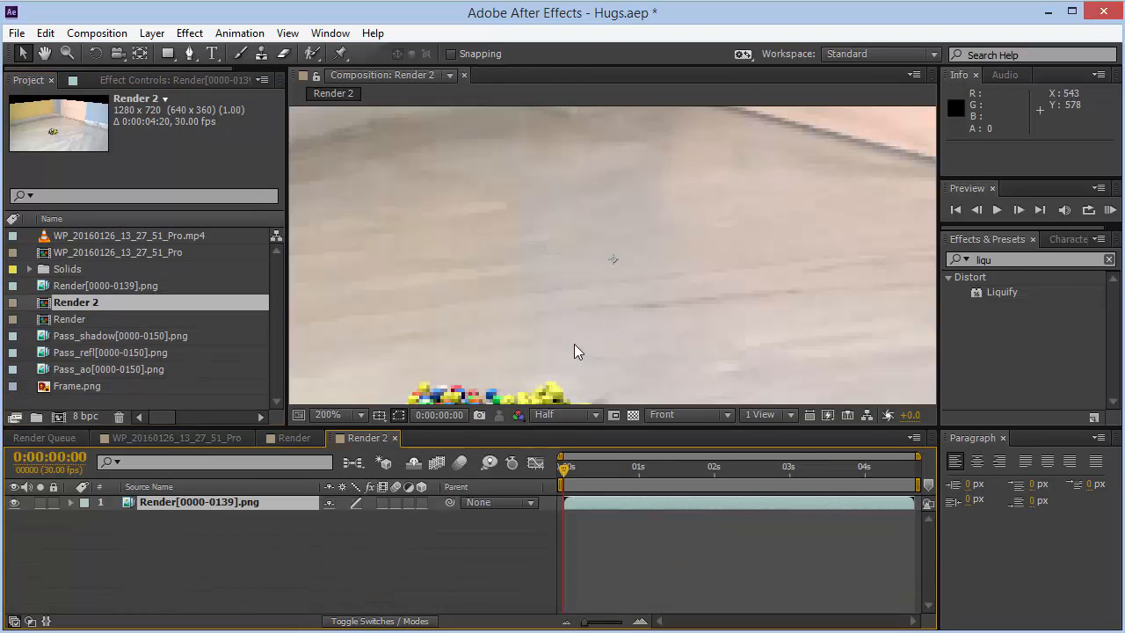
key("h")
left_click_drag(600, 329, 563, 305)
key("v")
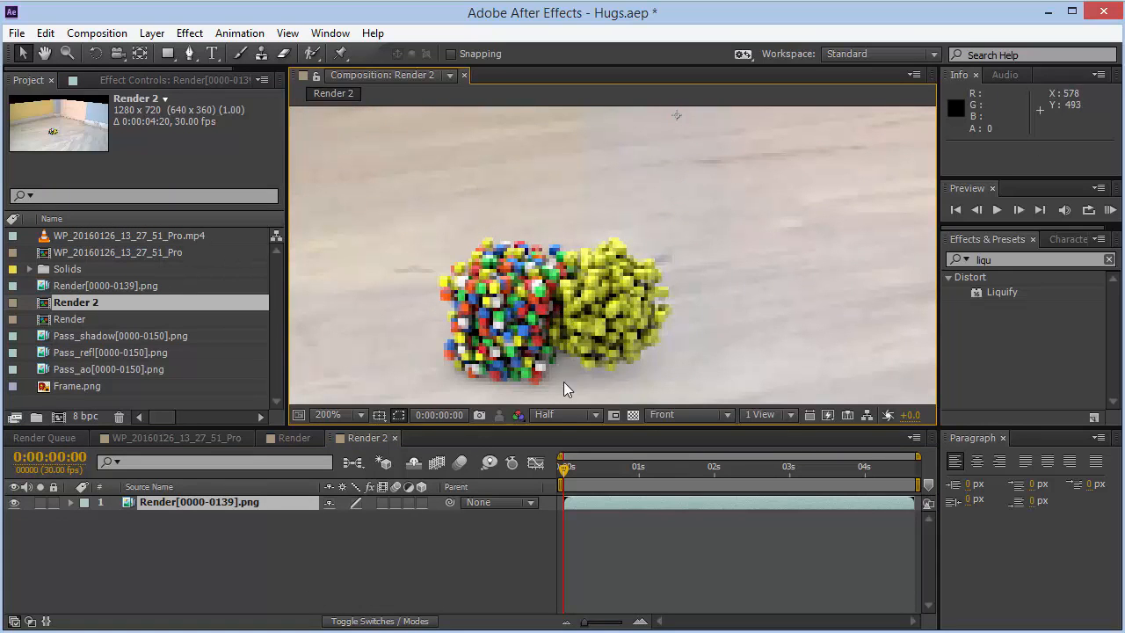
left_click(559, 421)
left_click(557, 457)
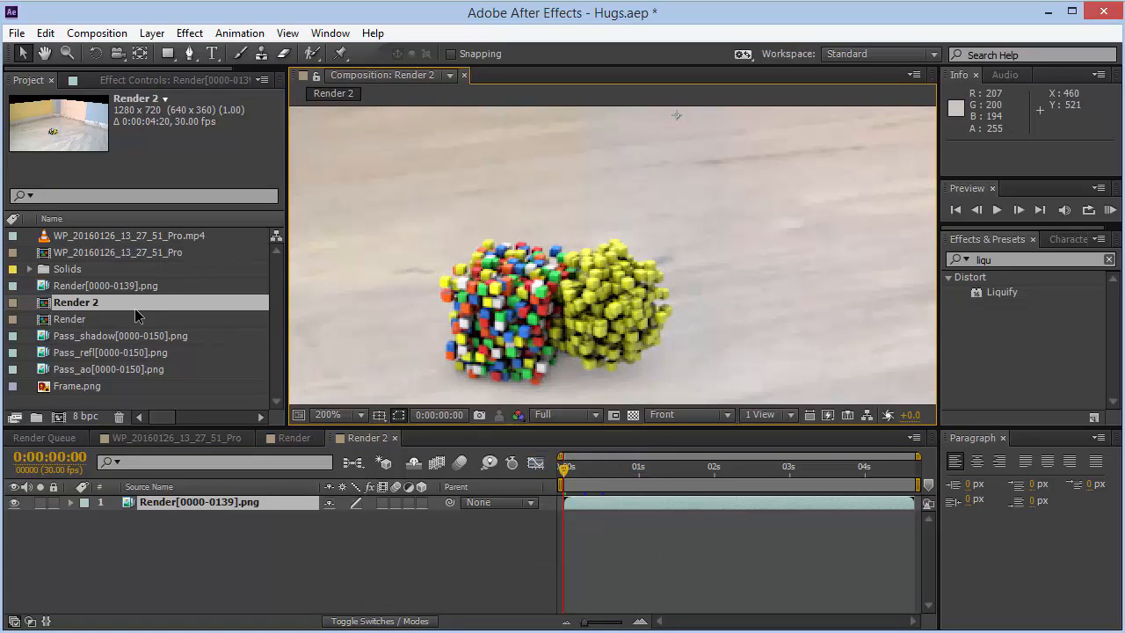
- Apply Liquify to the sequence layer and pucker the centre of the cube cluster with the Pucker tool
left_click(139, 80)
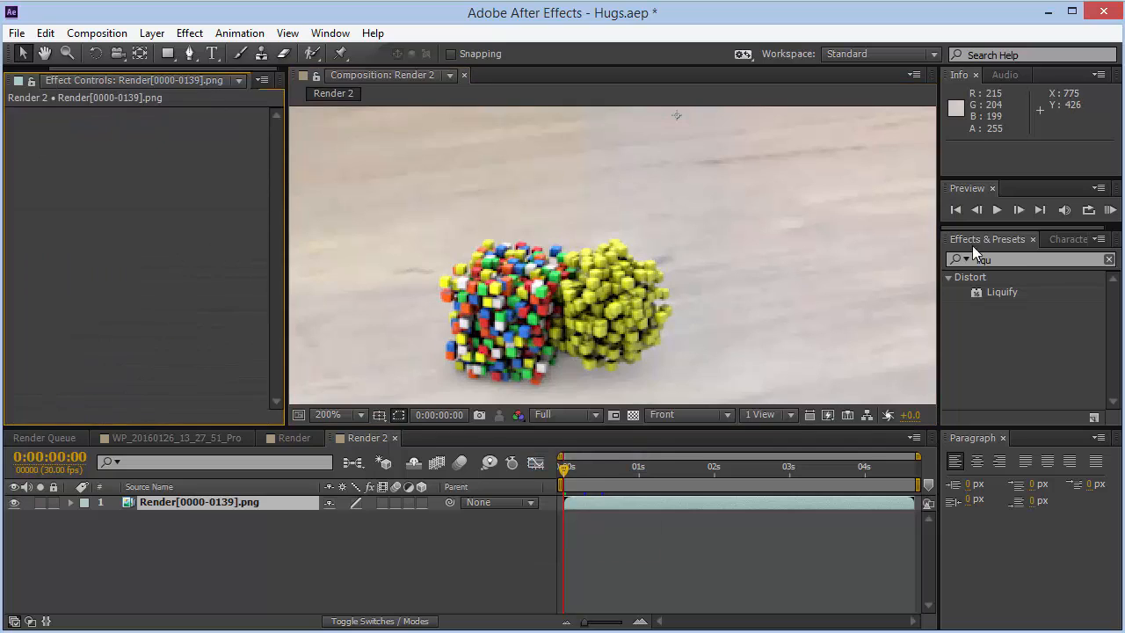
left_click(1002, 293)
left_click_drag(1001, 293, 157, 239)
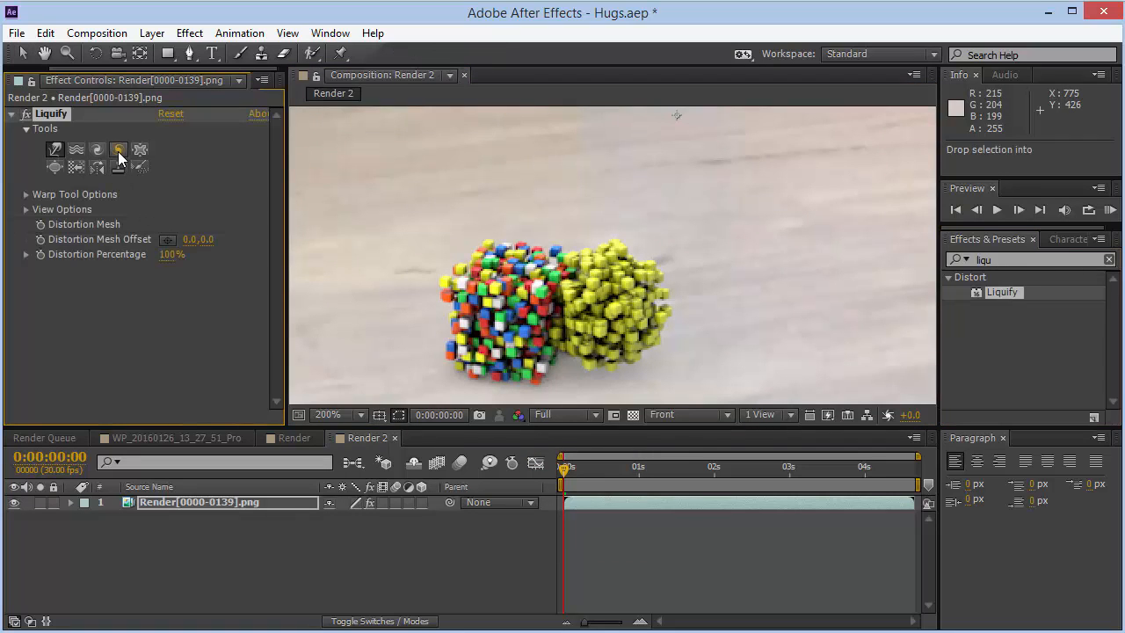
left_click(139, 151)
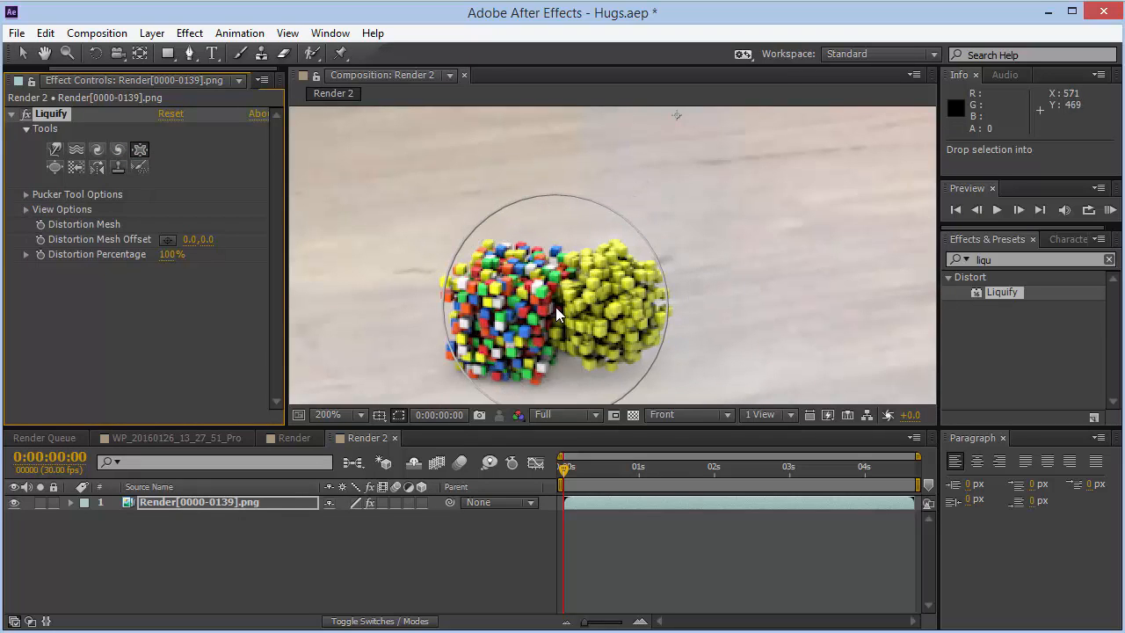
left_click_drag(554, 308, 529, 306)
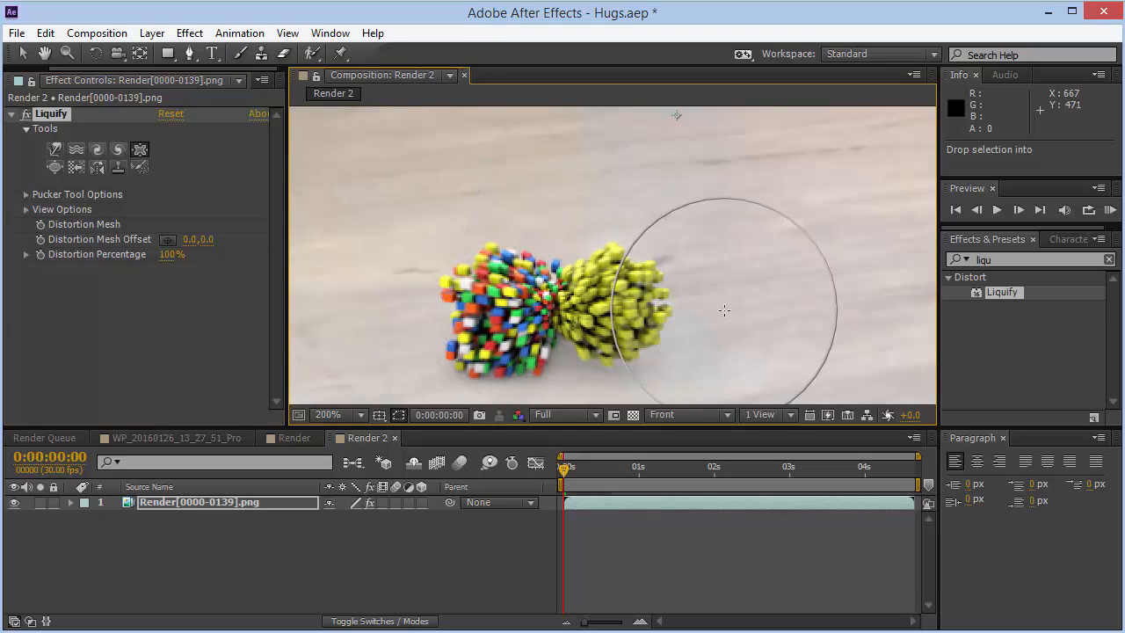
- Set Liquify's Distortion Percentage to 200% and apply another pucker at the cluster's left edge
mouse_move(180, 256)
left_mouse_down()
mouse_move(58, 267)
mouse_move(289, 241)
left_mouse_up()
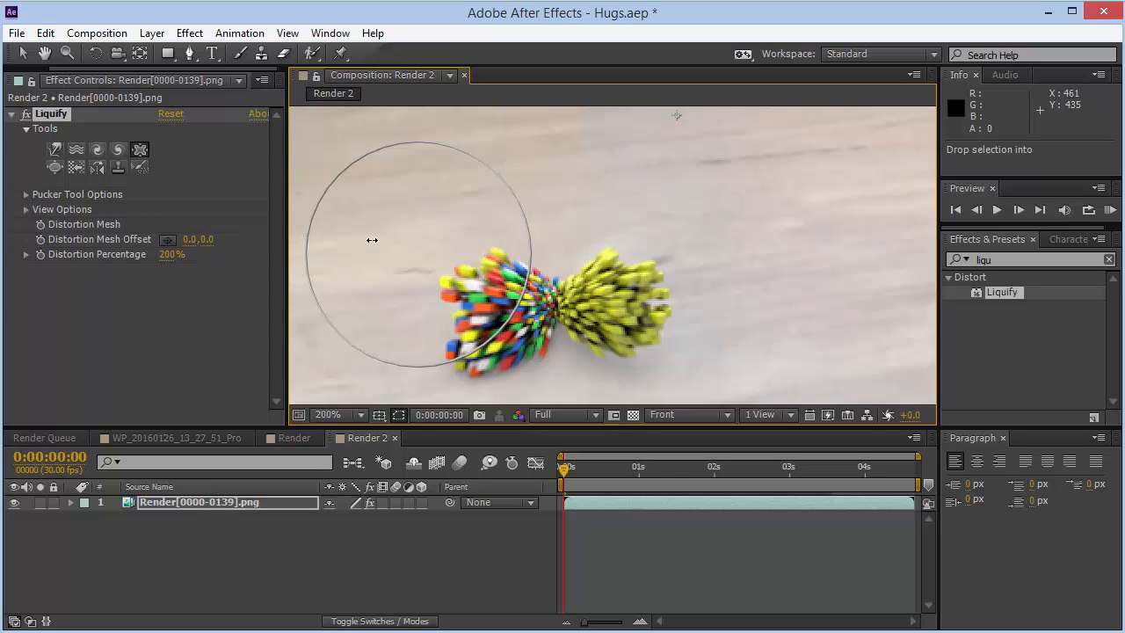
left_click_drag(371, 239, 372, 240)
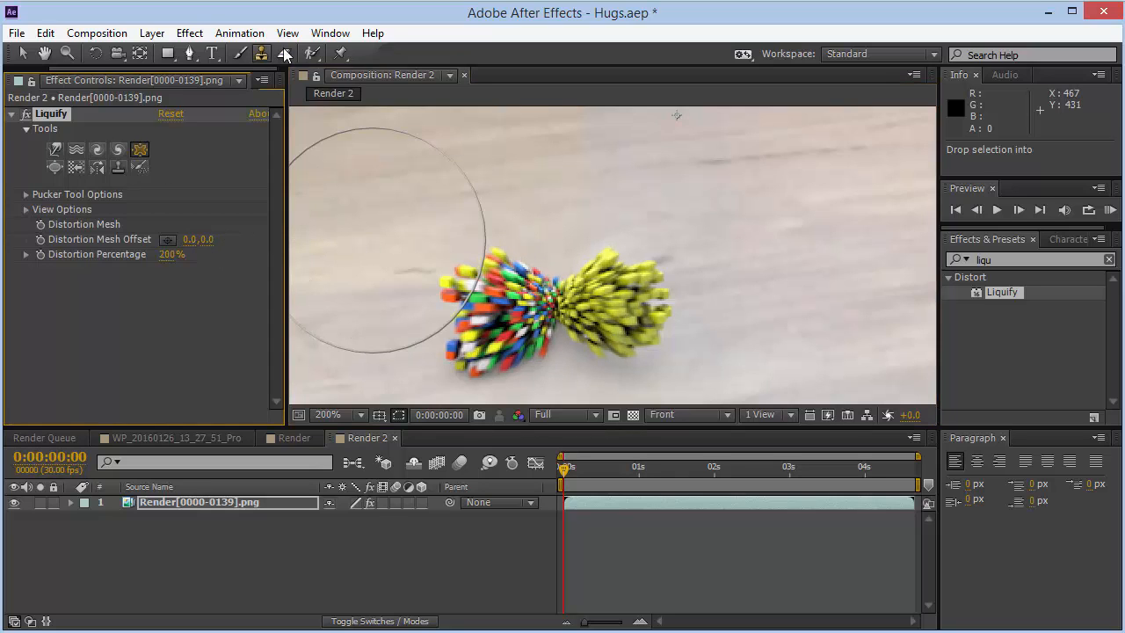
- Review the Render layer's keyframed mask and Liquify properties across frames 20 to 23 in the main composition
left_click(394, 438)
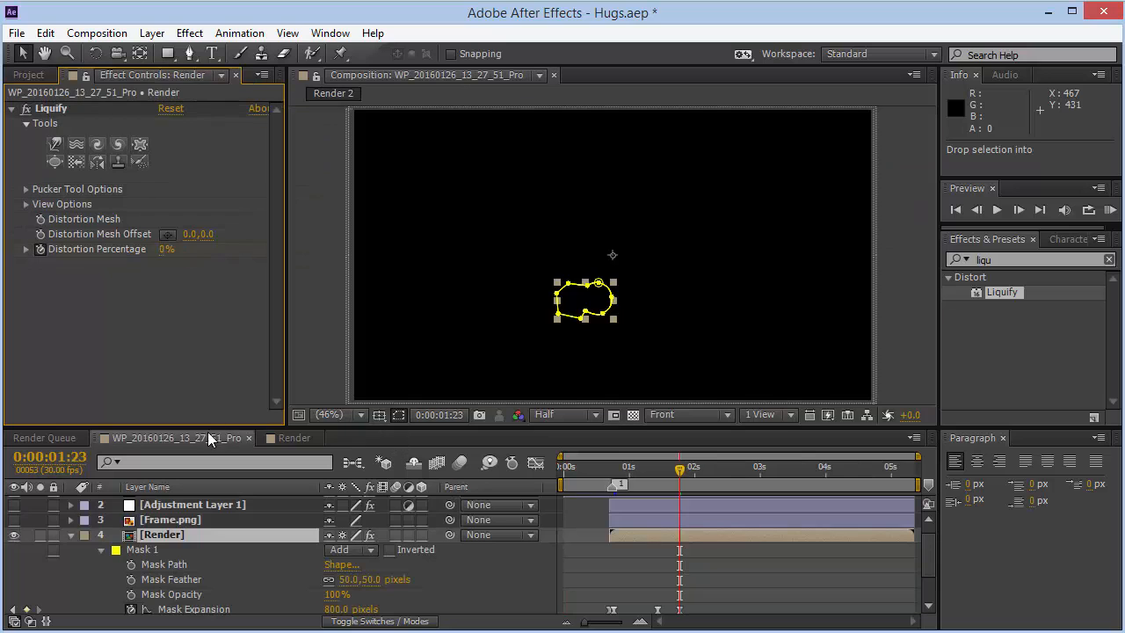
key("u")
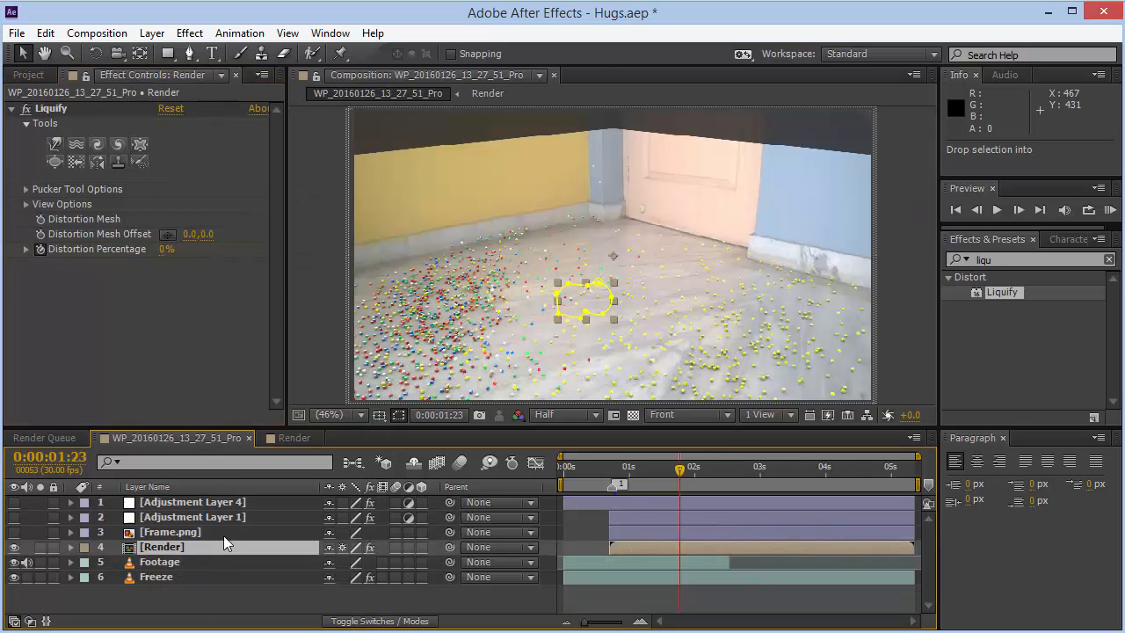
key("u")
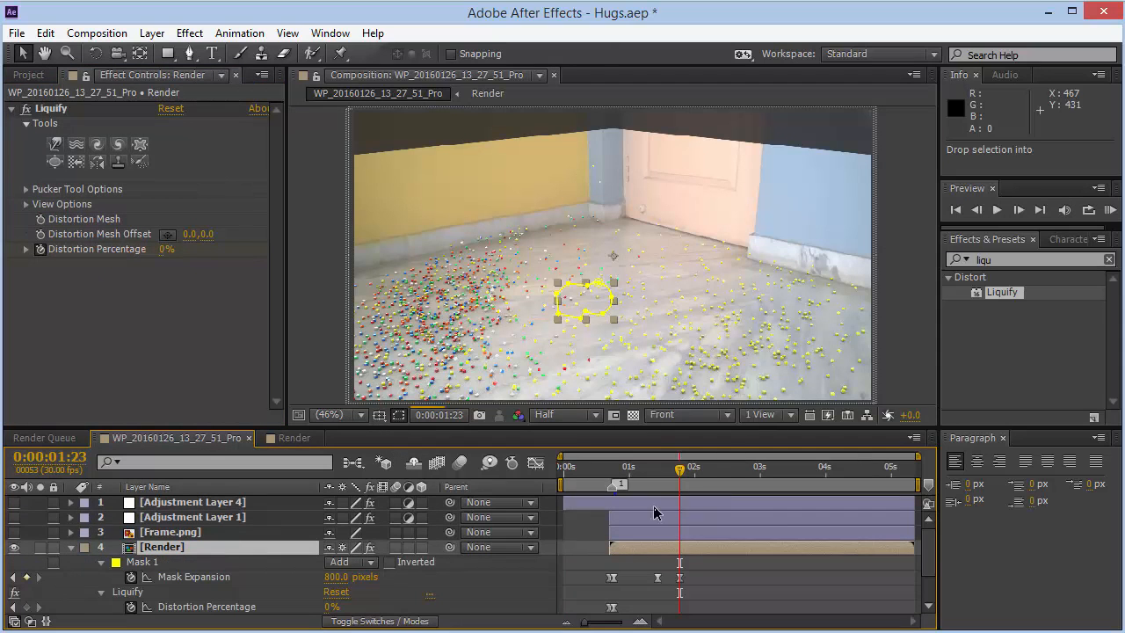
scroll(928, 548, "down", 1)
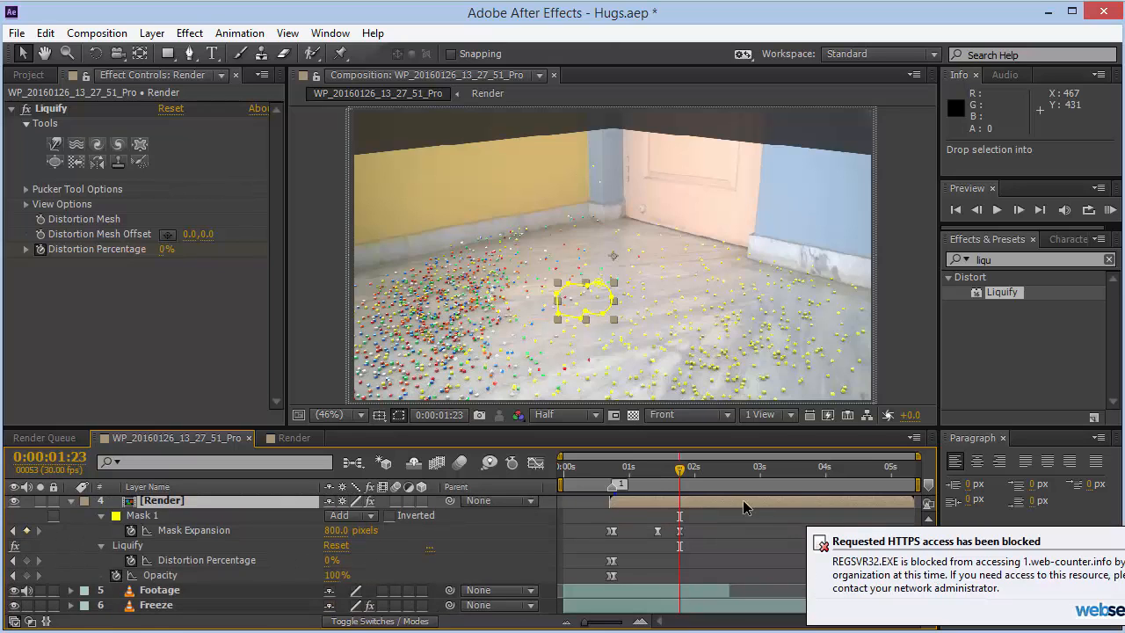
left_click(607, 468)
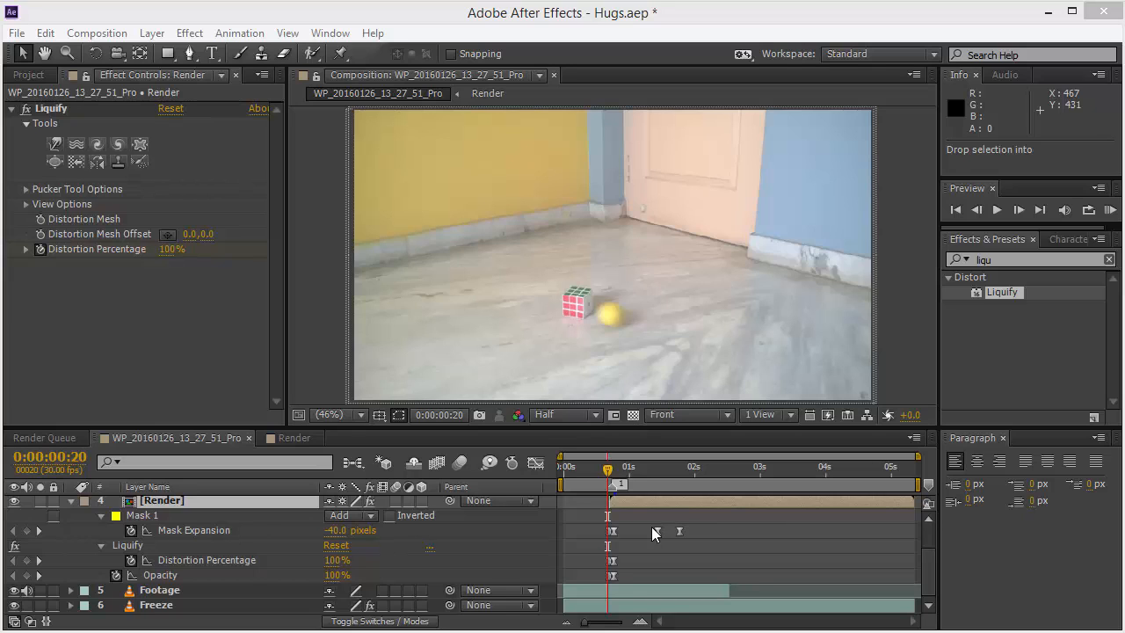
left_click(610, 473)
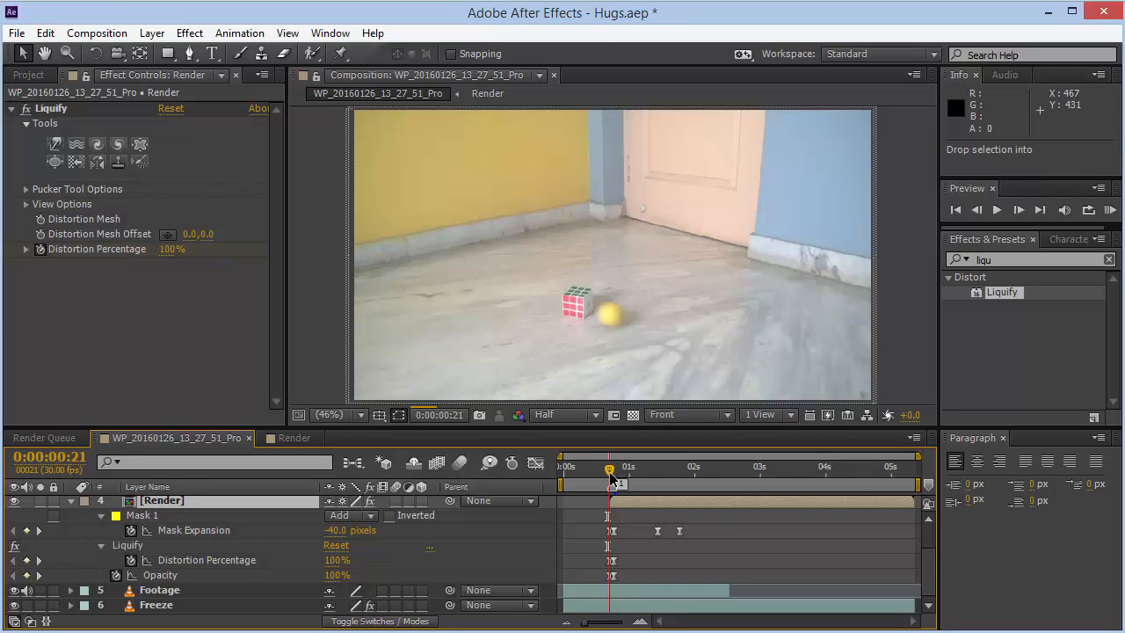
left_click(614, 474)
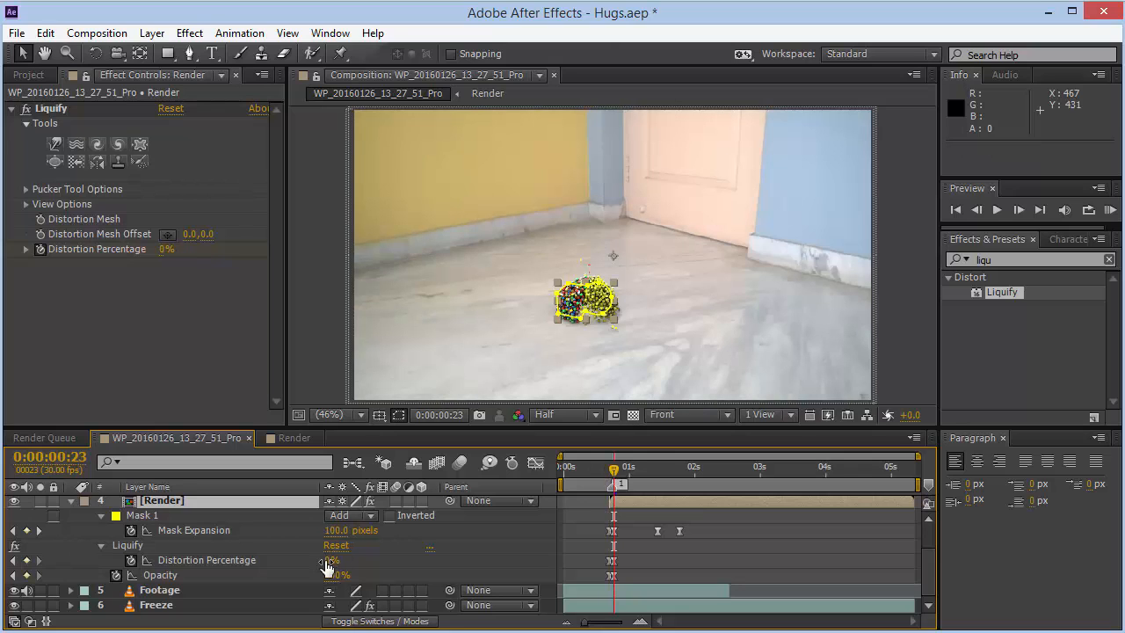
left_click(70, 501)
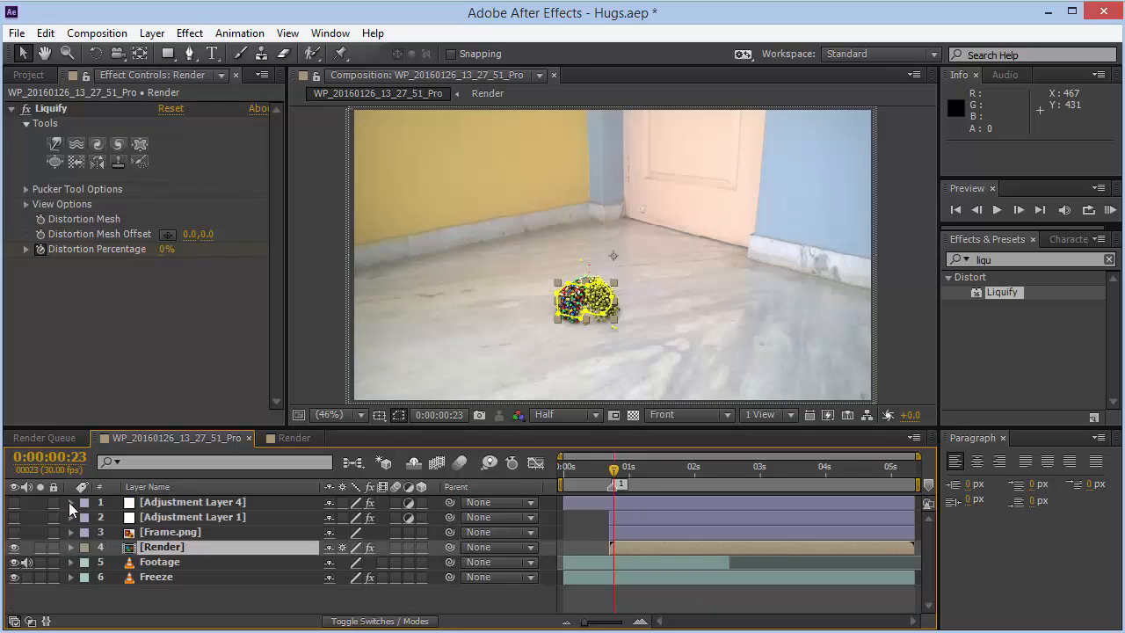
- Make the Frame.png layer visible at 0:00:02:14 and reveal its mask
left_click(725, 480)
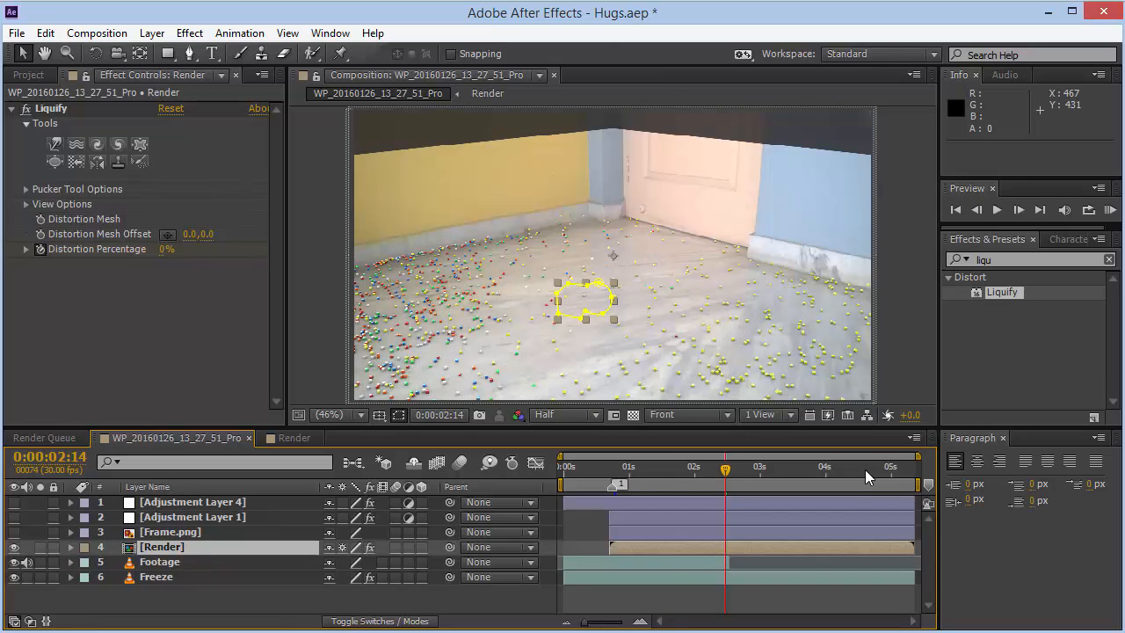
left_click(224, 531)
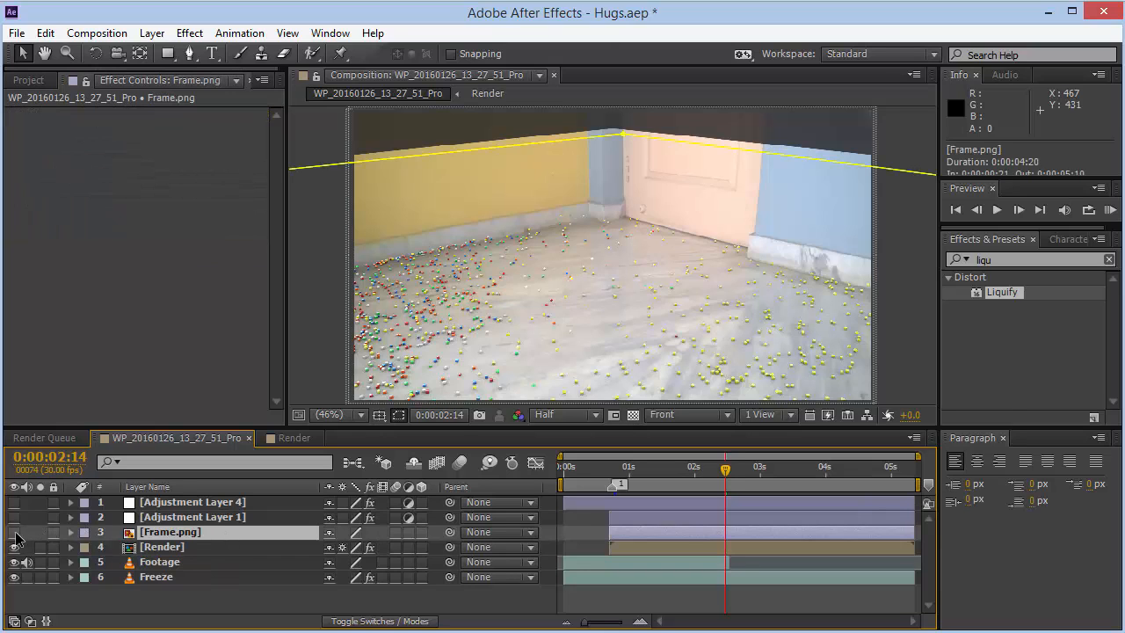
left_click(173, 578)
left_click(143, 534)
left_click(12, 532)
key("m")
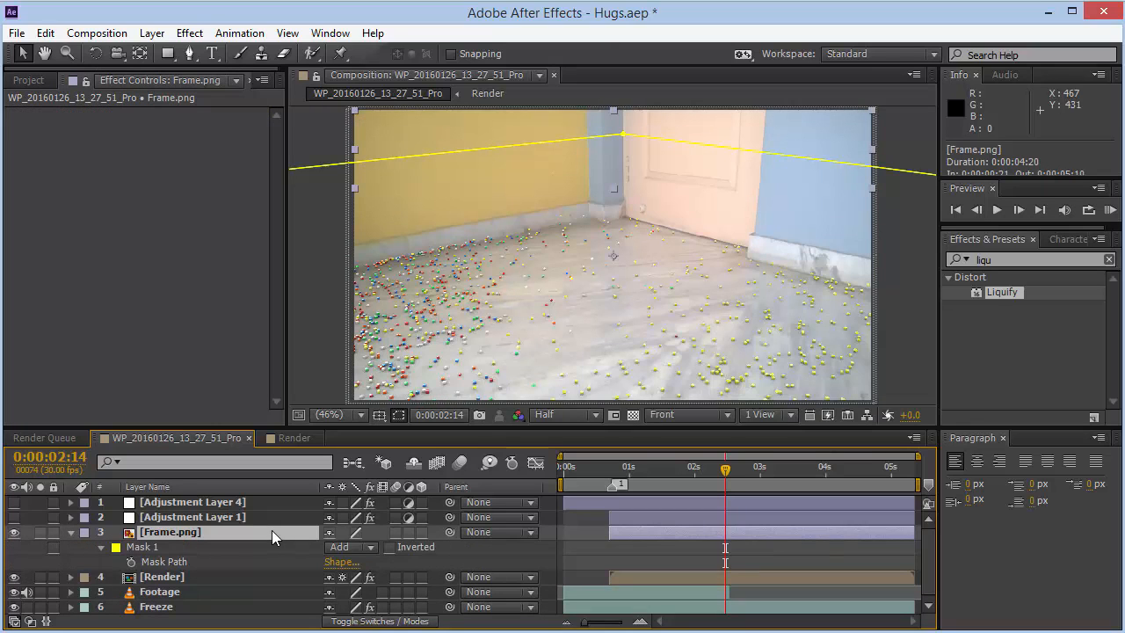
- Switch the Frame.png mask mode to None and back to Add, then solo the Frame.png layer
left_click(374, 549)
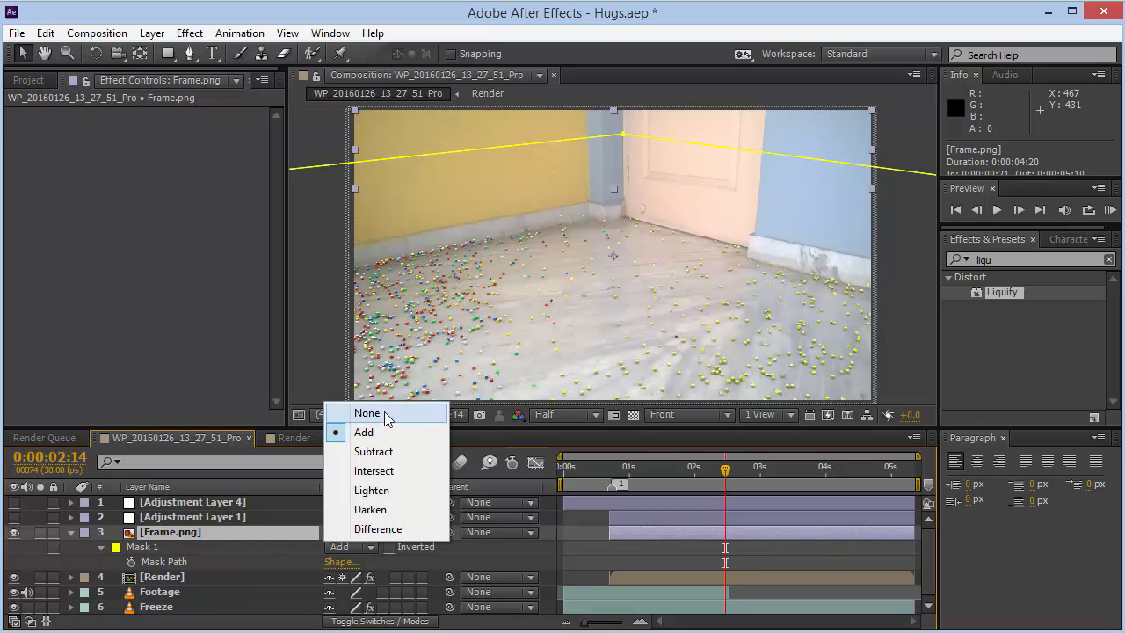
left_click(384, 411)
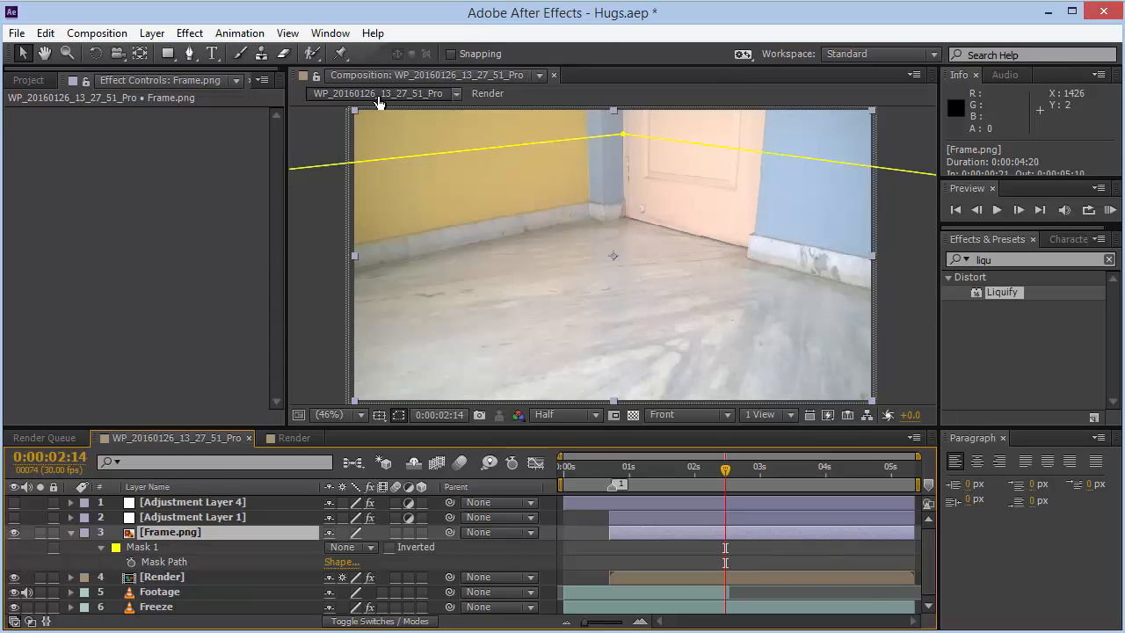
left_click(369, 546)
left_click(365, 432)
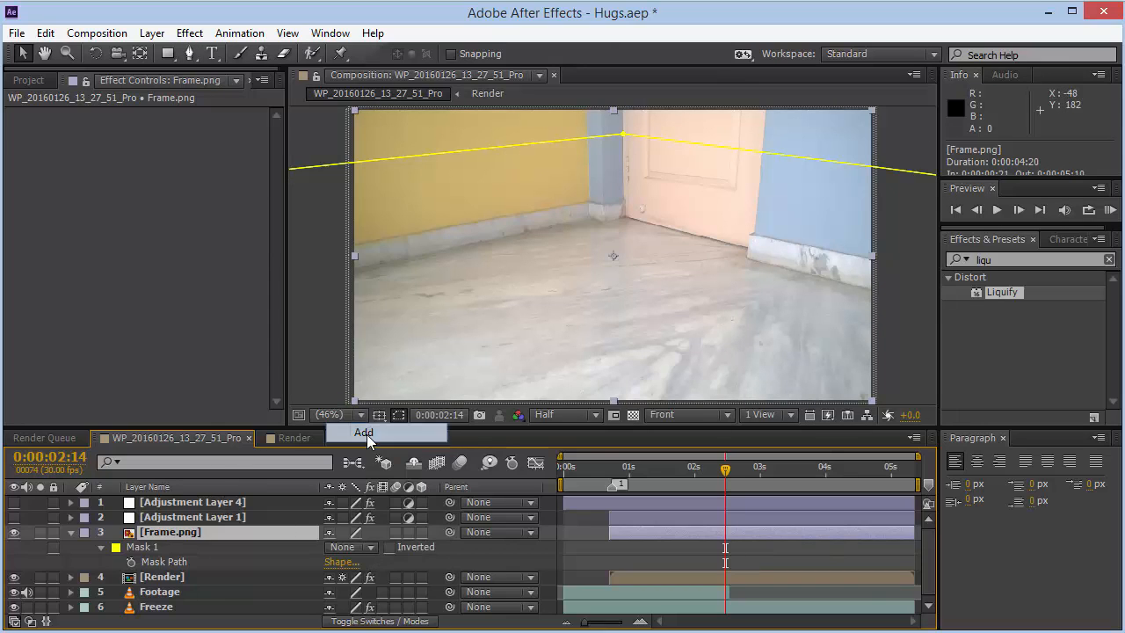
left_click(550, 540)
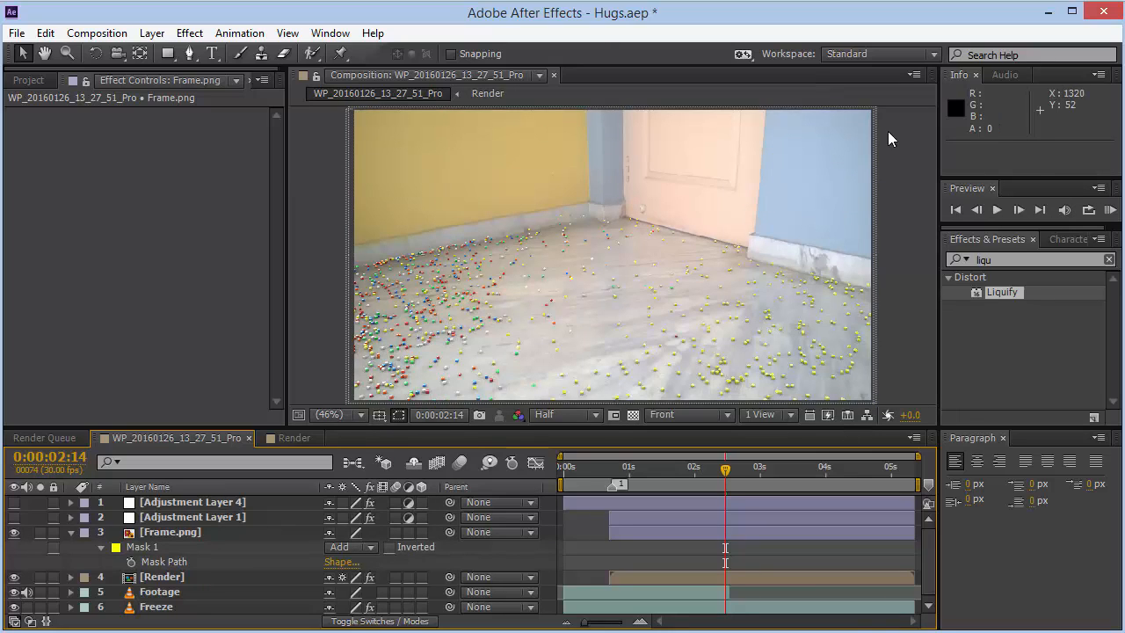
left_click(45, 535)
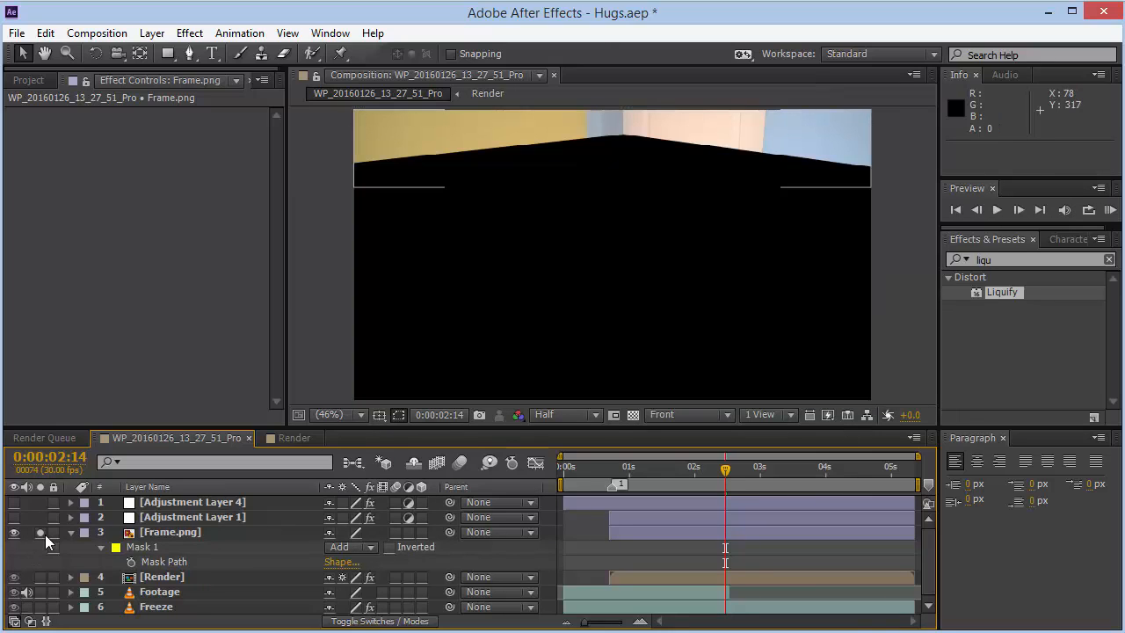
left_click(40, 533)
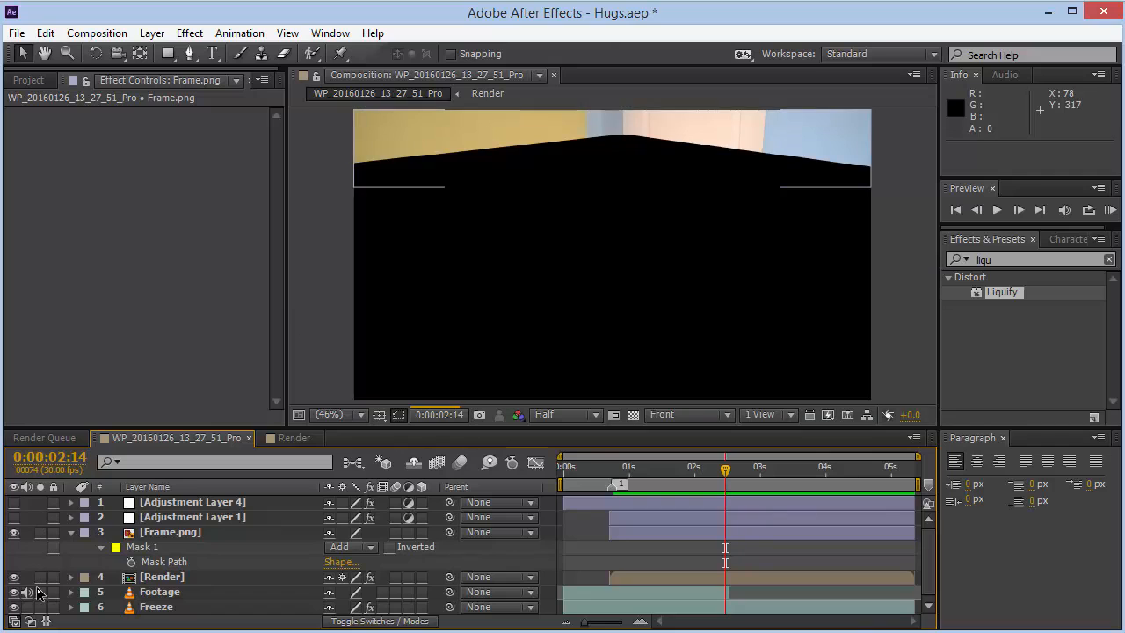
- Turn off solo on the Render and Frame.png layers and collapse the Frame.png layer's mask properties
left_click(40, 576)
left_click(41, 533)
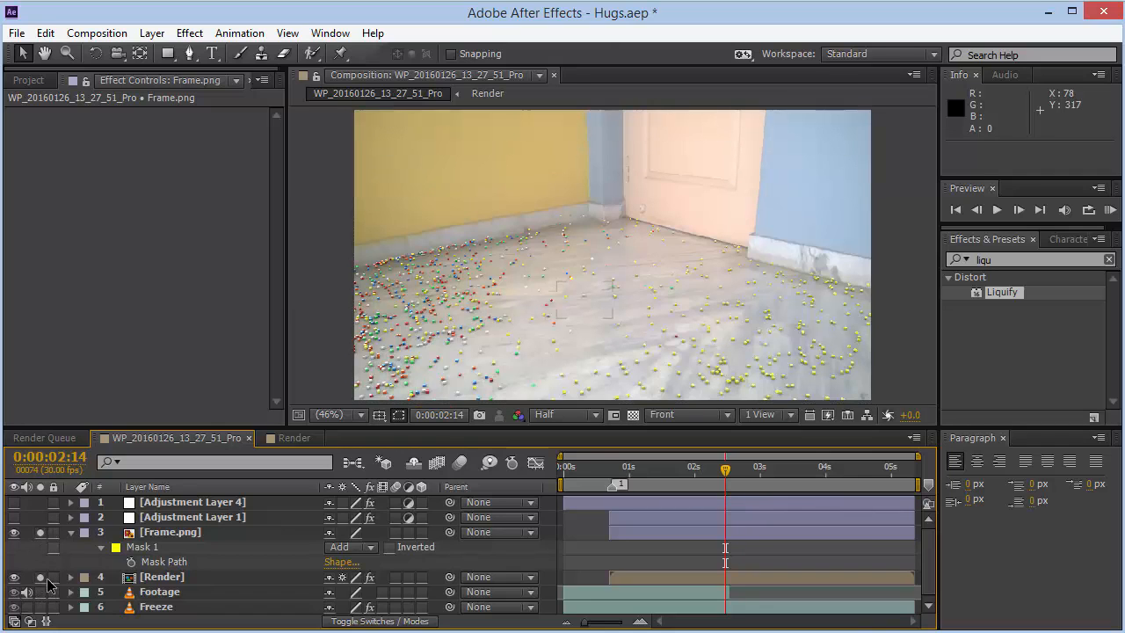
left_click(41, 576)
left_click(41, 532)
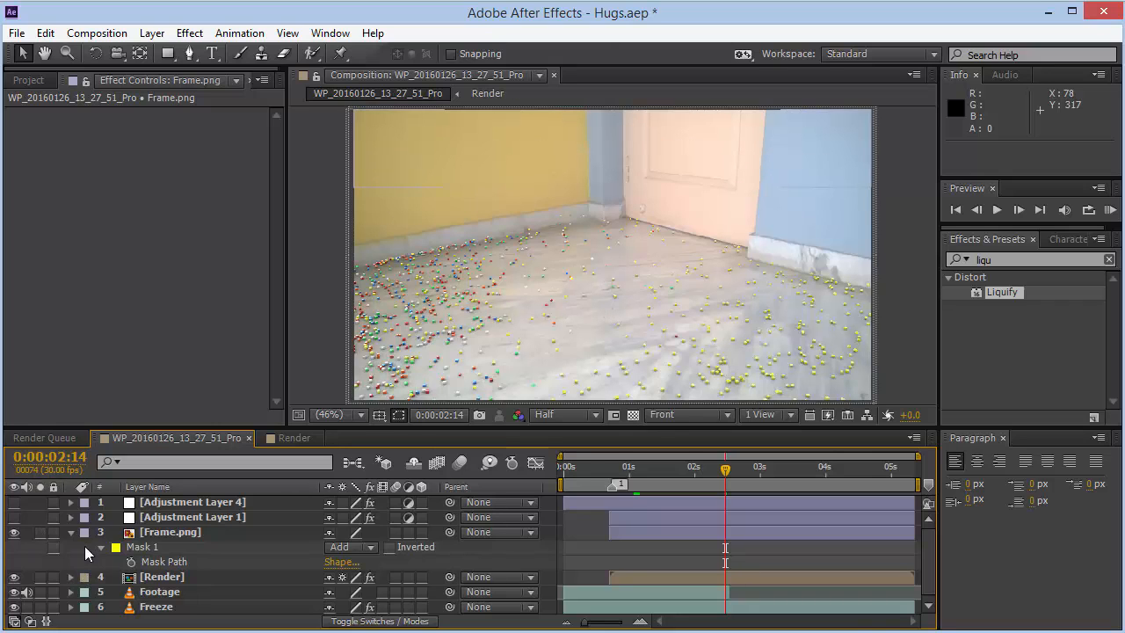
left_click(71, 533)
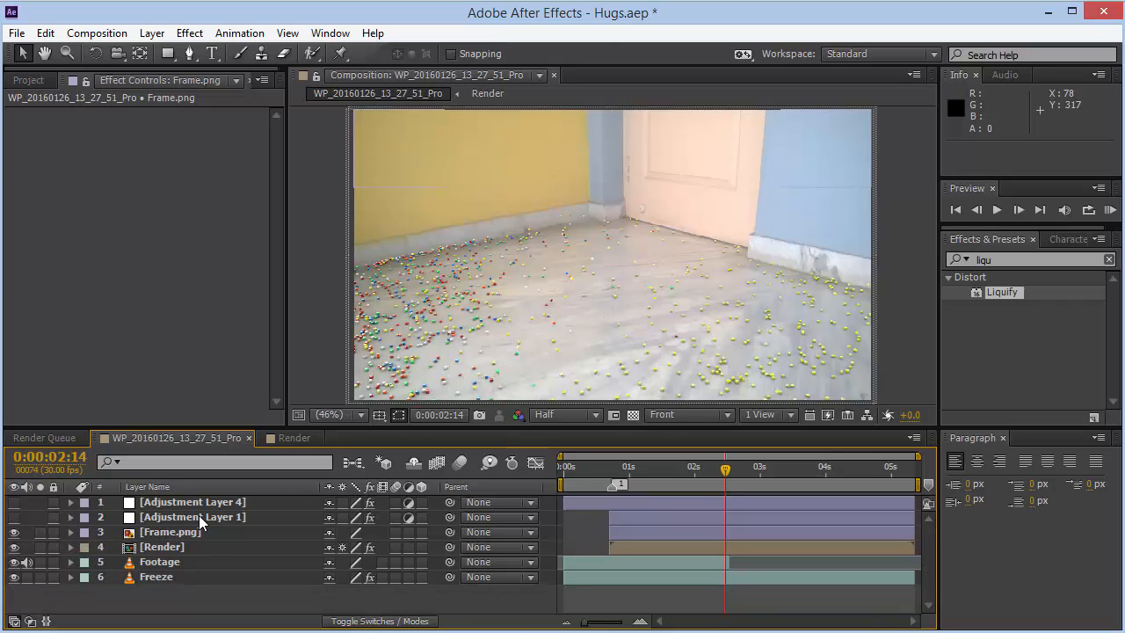
- Go to frame 0:00:00:29 and turn on Adjustment Layer 1 to apply its RSMB motion blur
left_click(669, 474)
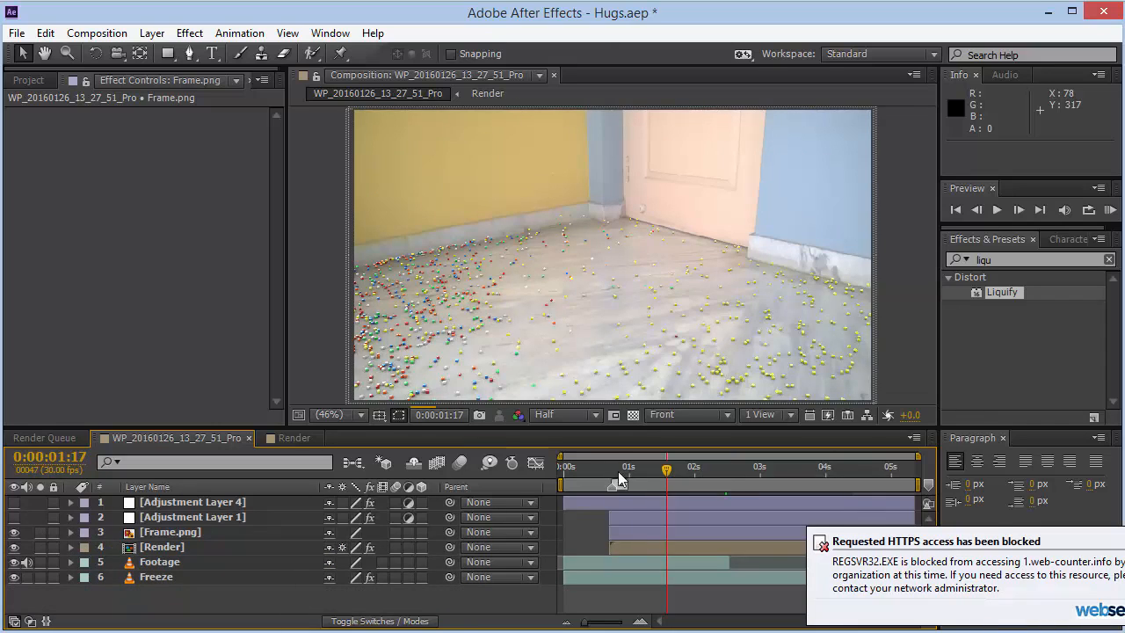
key("End")
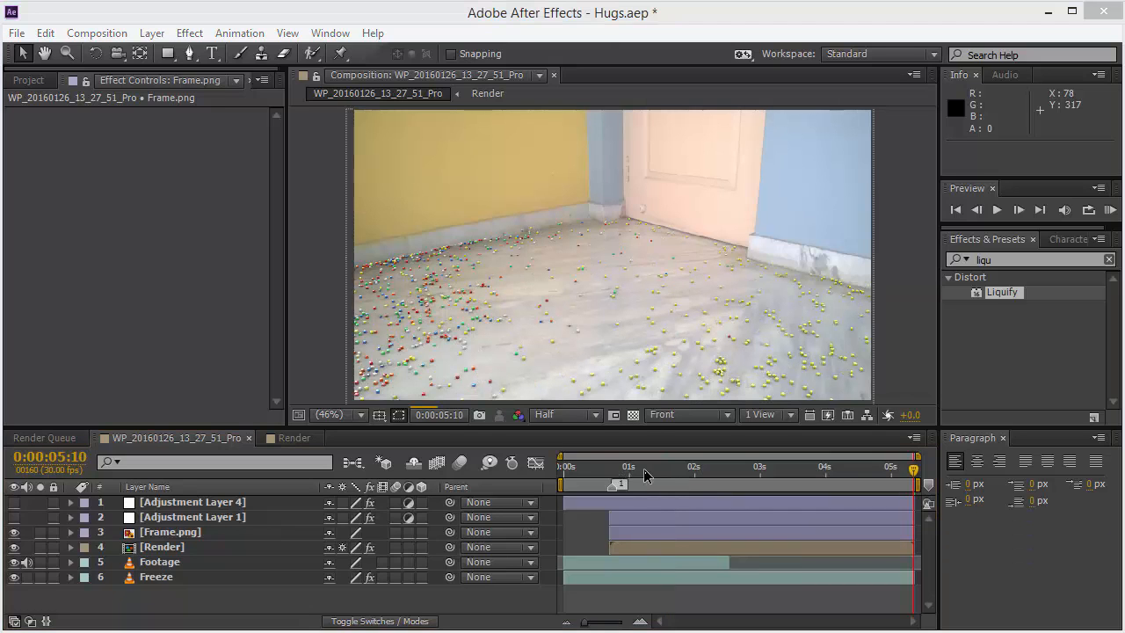
left_click(626, 468)
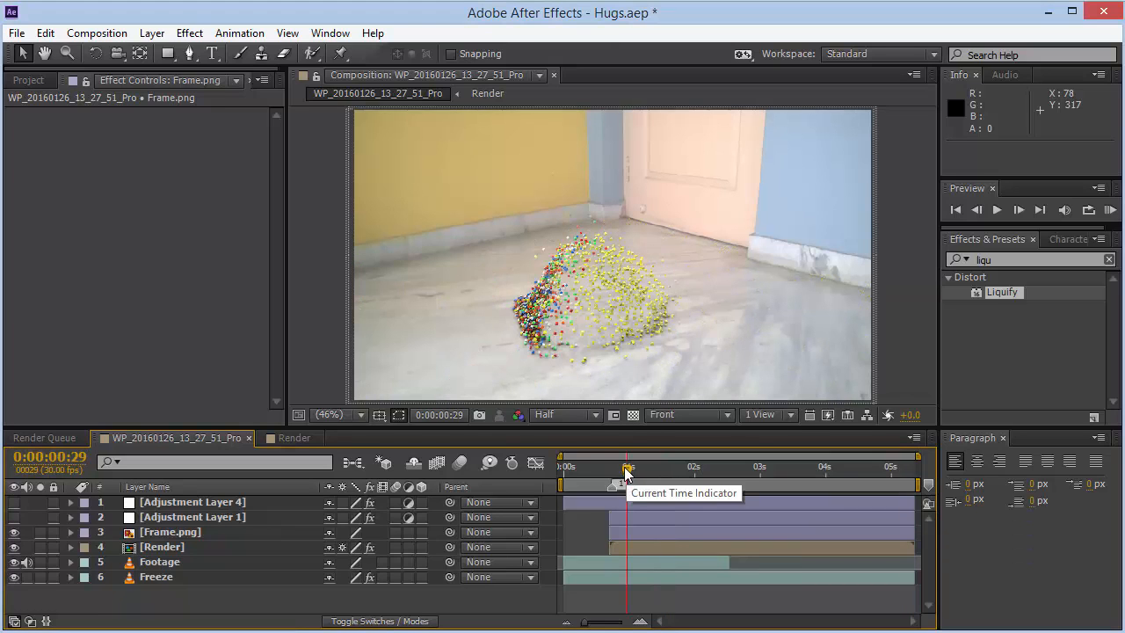
left_click(209, 520)
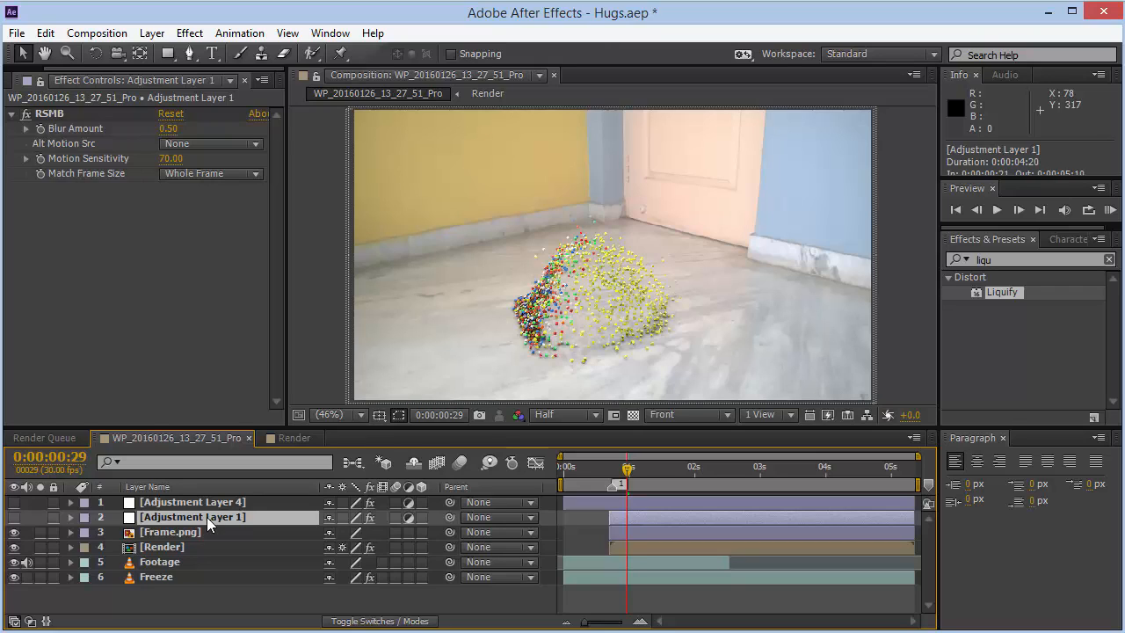
left_click(45, 112)
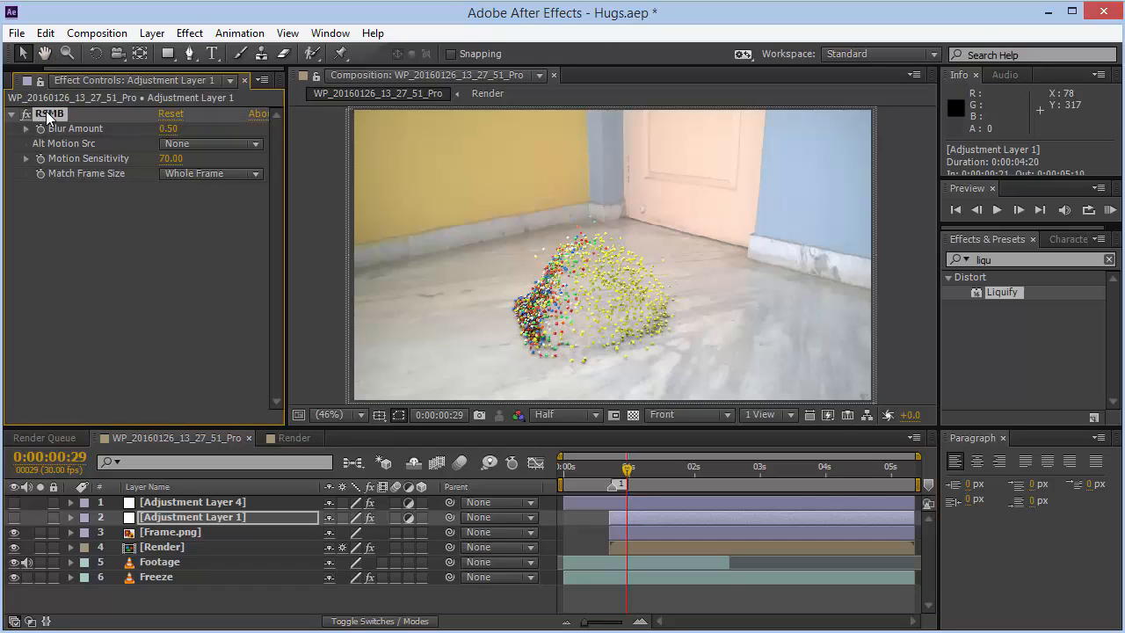
left_click(14, 518)
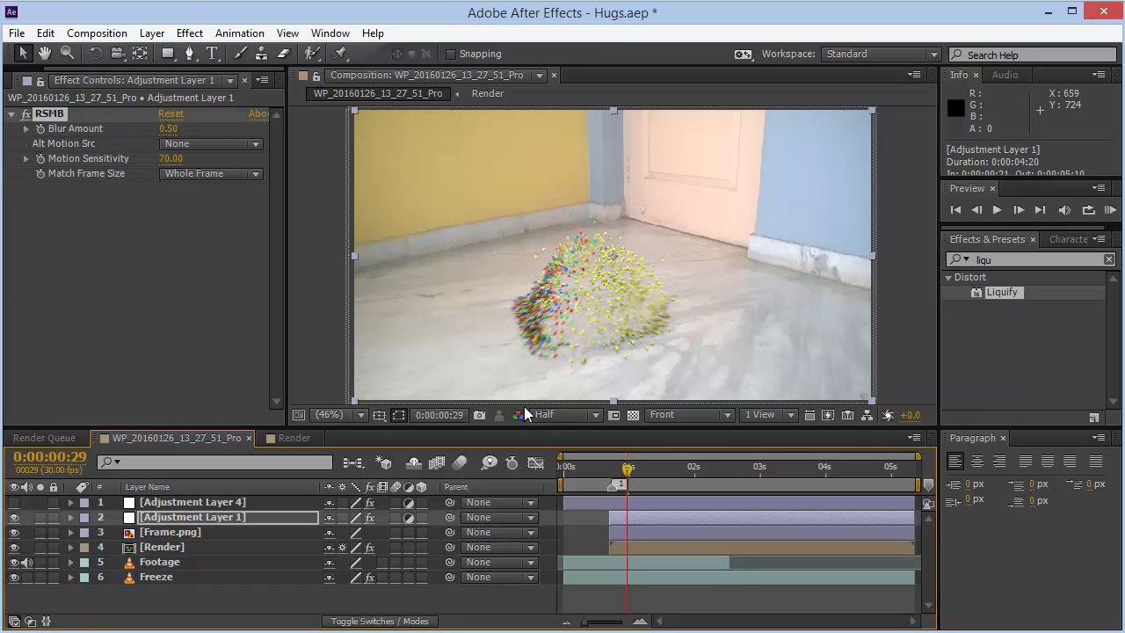
- View the composition at 100% and toggle Adjustment Layer 1 on and off to compare the motion blur
right_click(532, 345)
key("Escape")
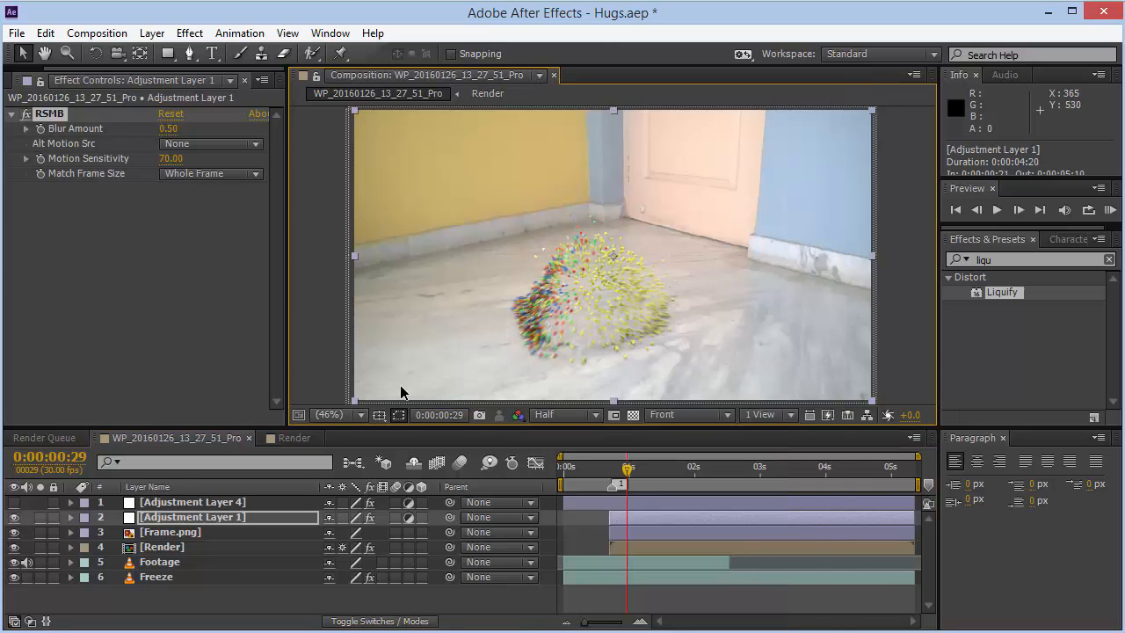
left_click(347, 415)
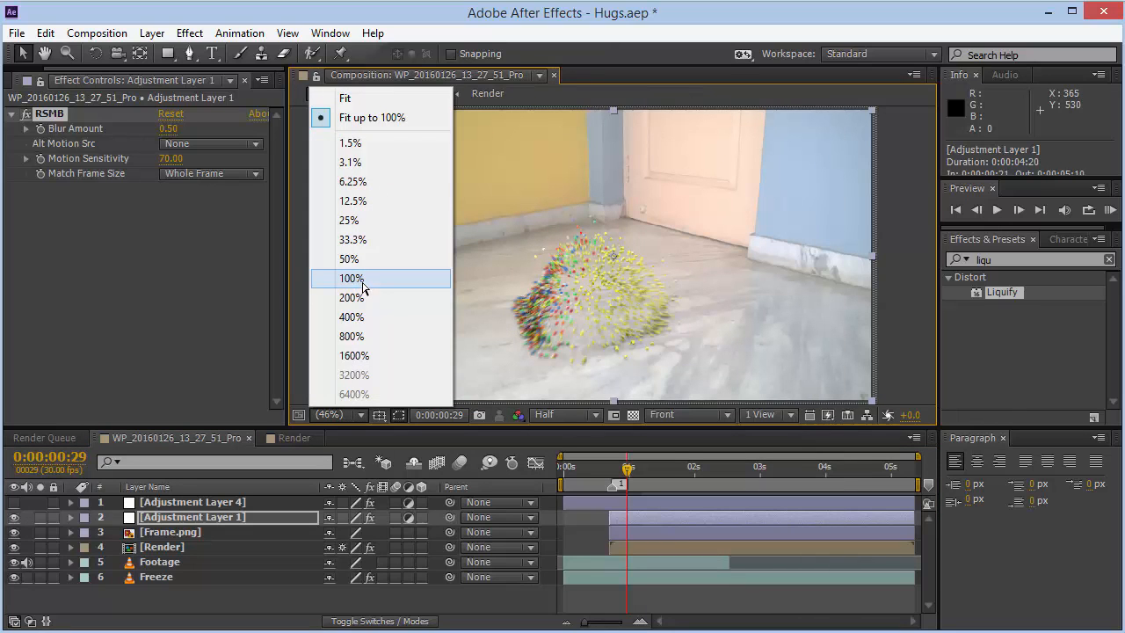
left_click(352, 278)
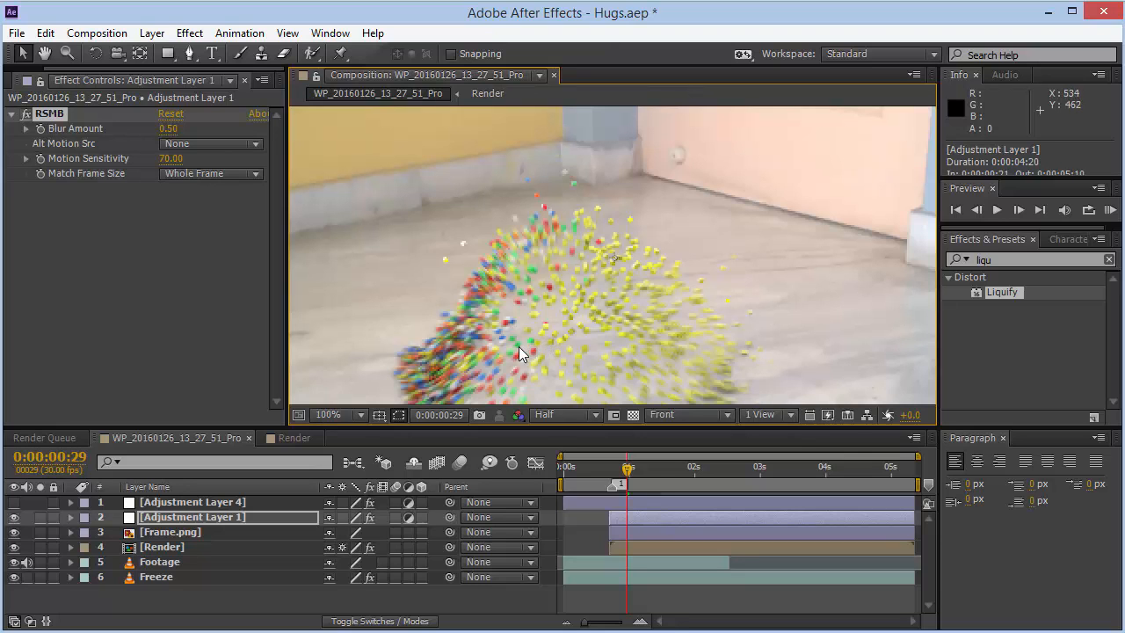
left_click(13, 517)
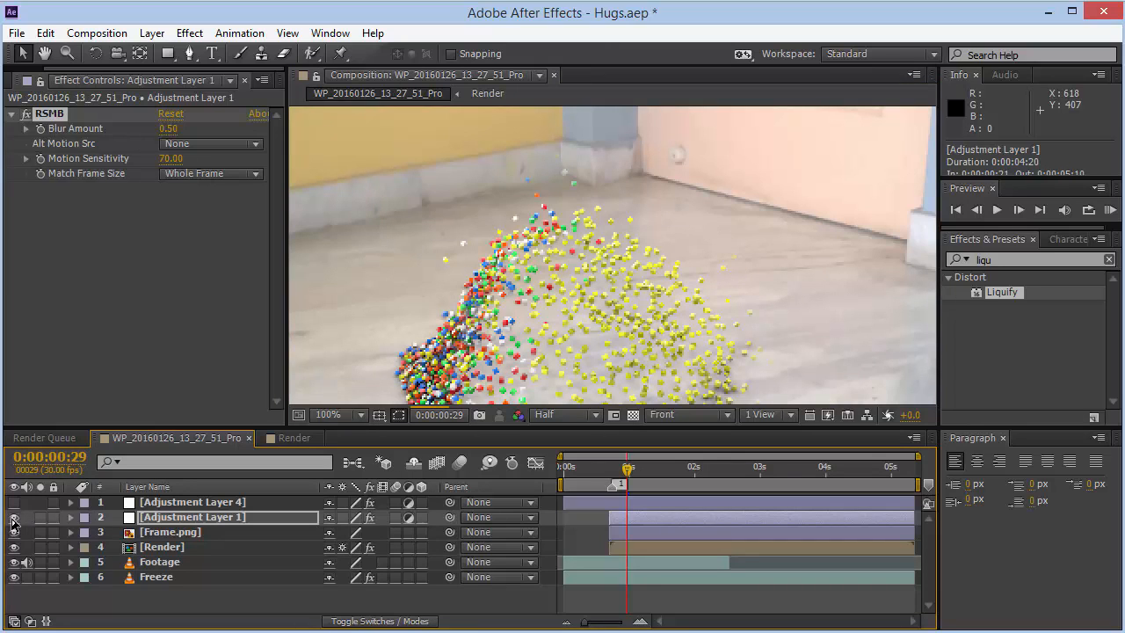
left_click(14, 518)
left_click(13, 518)
left_click(13, 517)
left_click(13, 518)
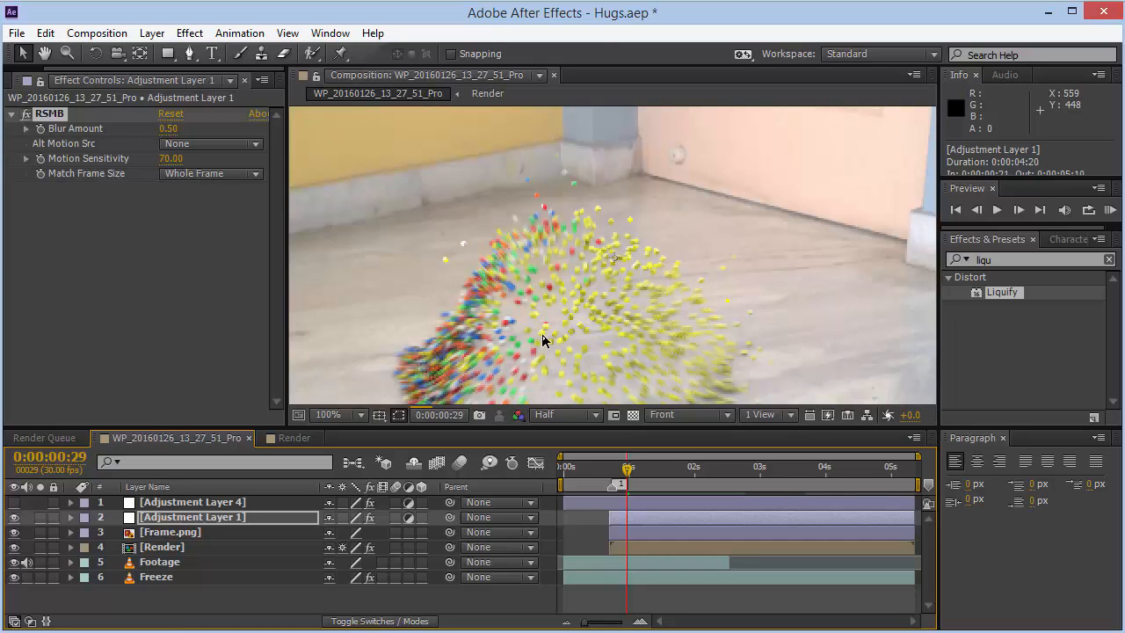
- Turn on Adjustment Layer 4 to apply its Looks and Exposure grading, viewing the composition at Fit
left_click(182, 502)
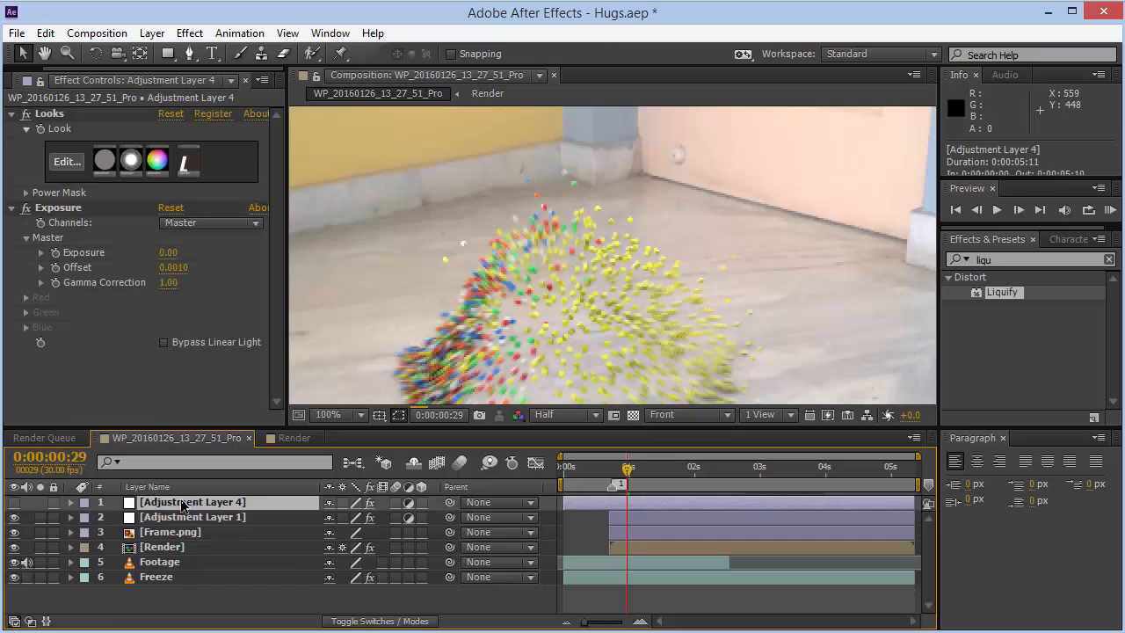
left_click(15, 502)
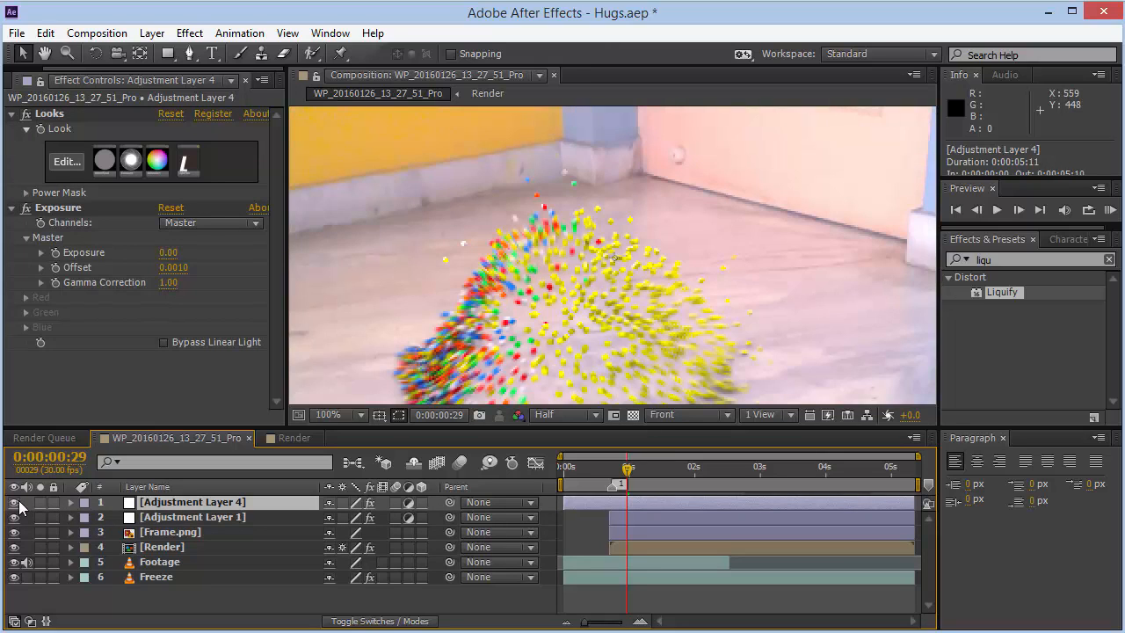
left_click(344, 416)
left_click(404, 98)
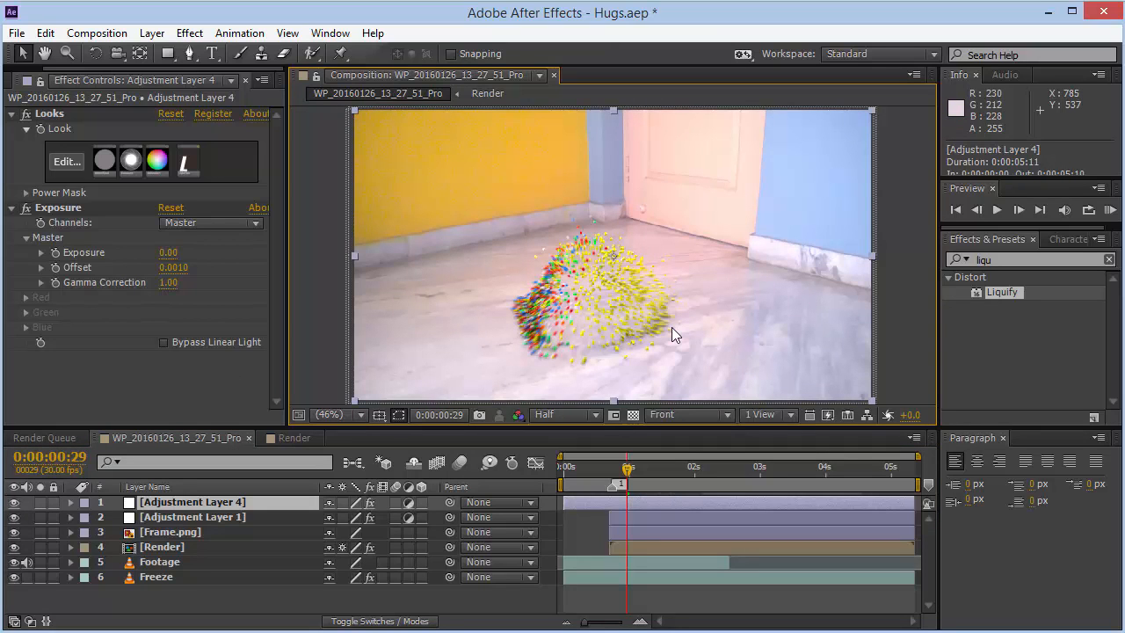
- Open Adjustment Layer 4's Looks effect in the Magic Bullet Looks editor, browse the preset looks, and close the editor
left_click(48, 113)
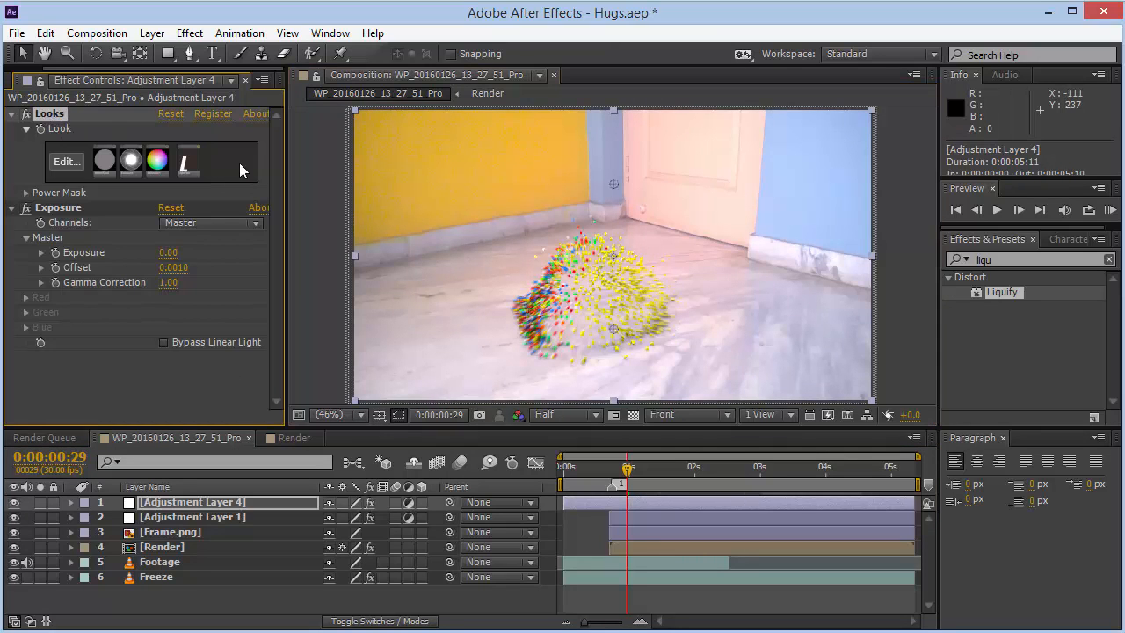
left_click(69, 203)
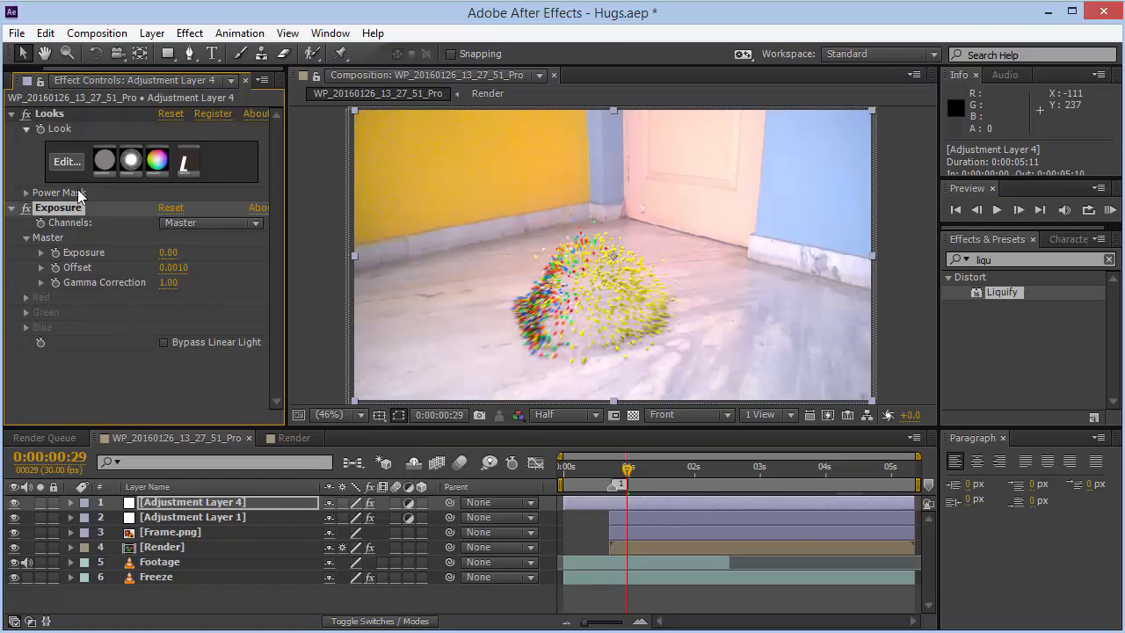
left_click(68, 176)
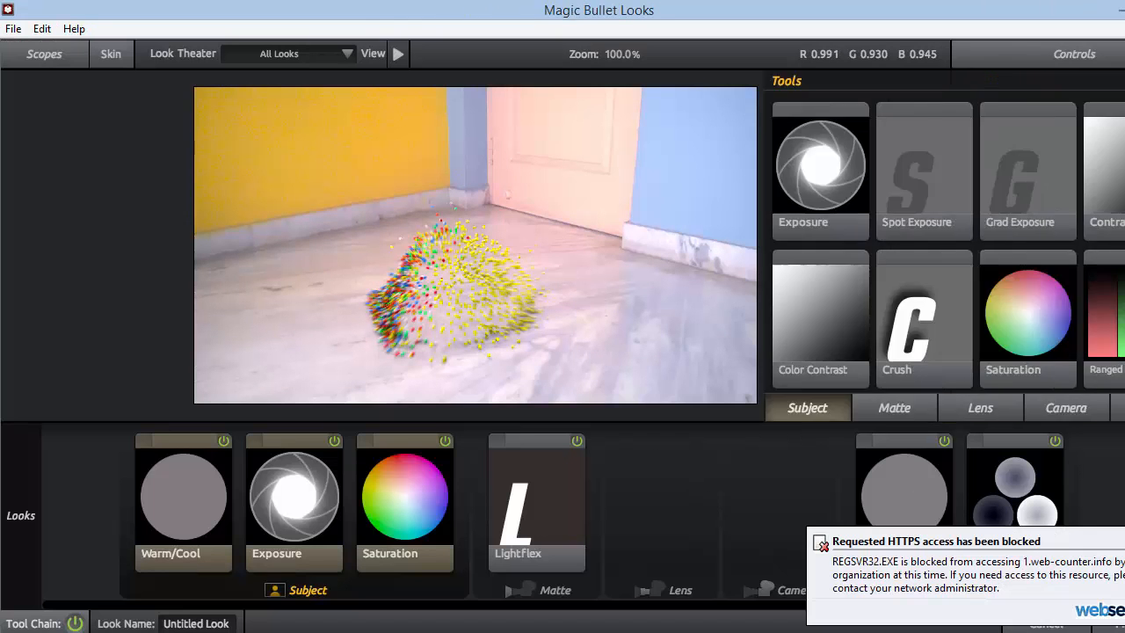
left_click(1123, 534)
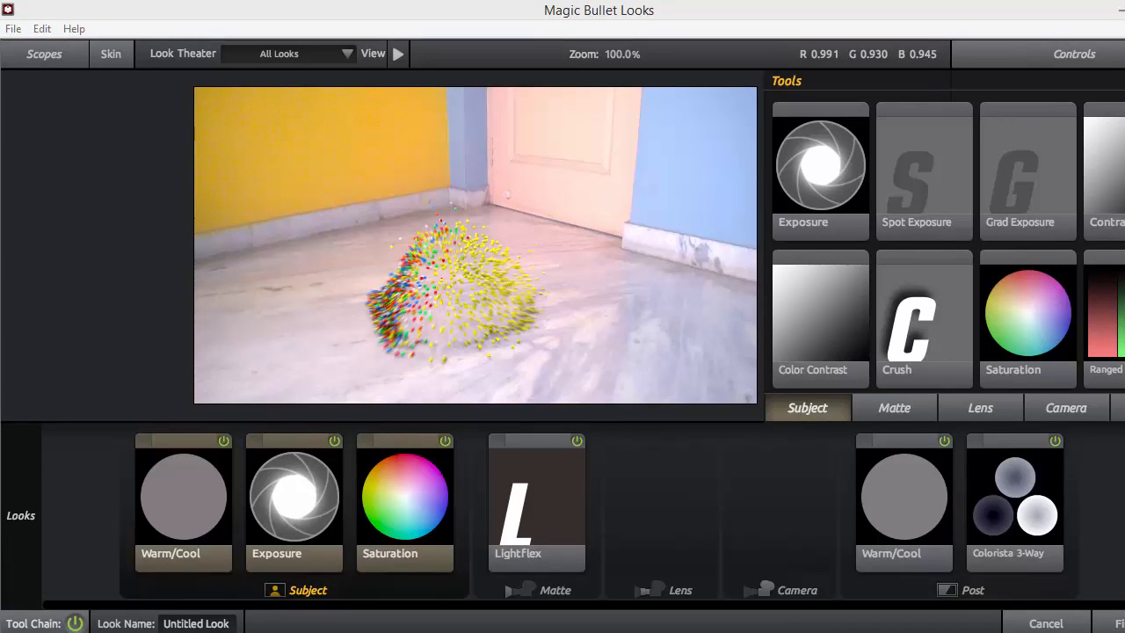
left_click(80, 271)
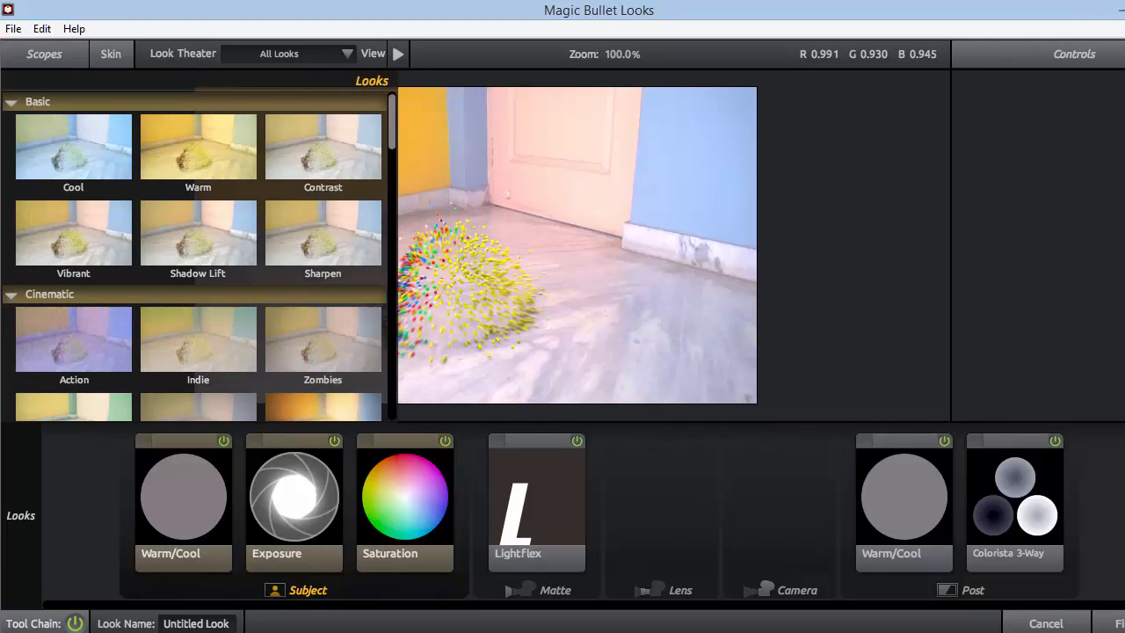
mouse_move(21, 515)
mouse_move(395, 126)
left_mouse_down()
mouse_move(404, 248)
mouse_move(390, 136)
left_mouse_up()
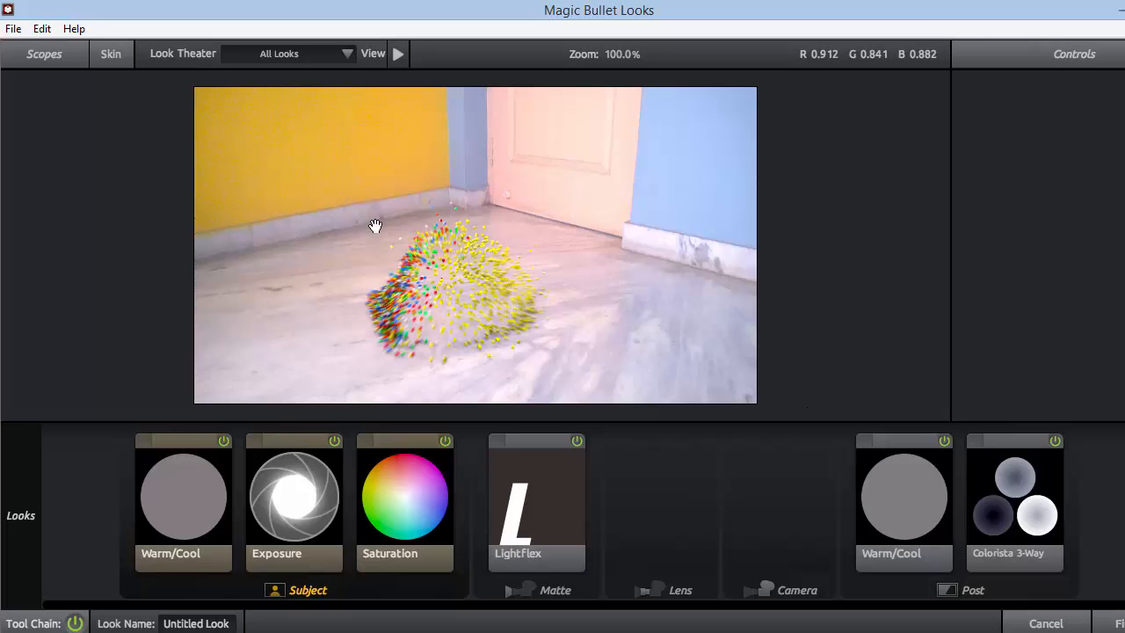
left_click(1114, 623)
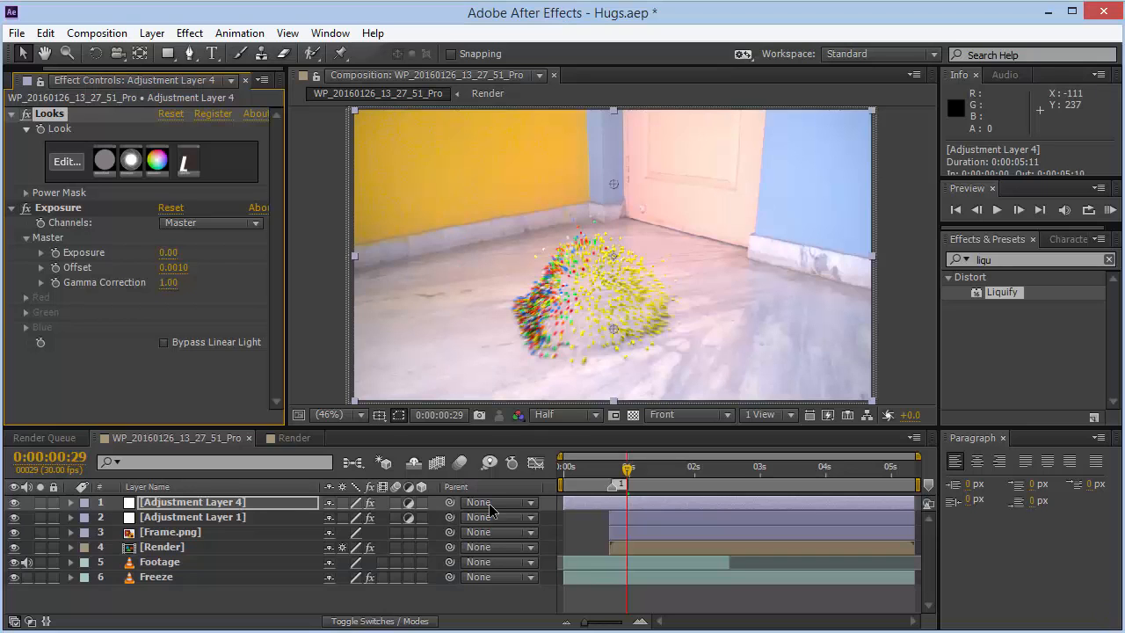